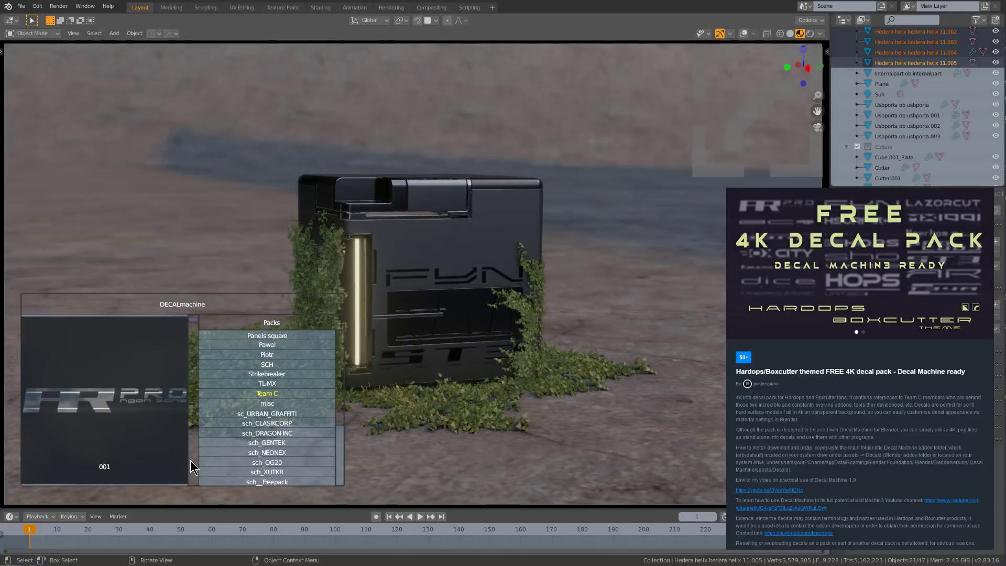
- Browse the decals in DECALmachine's Team C pack up to decal 014
{"action": "scroll", "coordinate": [190, 461], "scroll_direction": "down", "scroll_amount": 7}
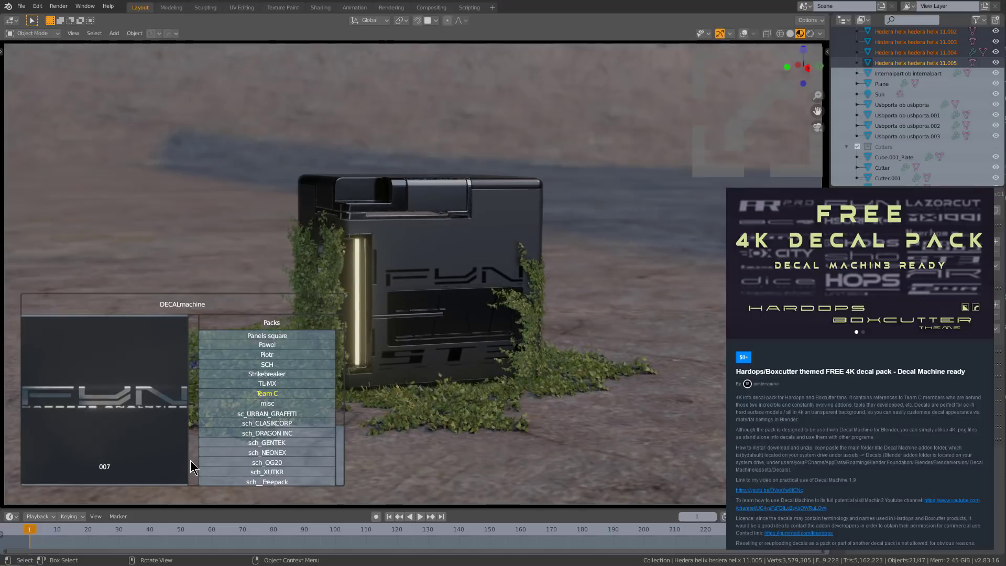
{"action": "scroll", "coordinate": [190, 460], "scroll_direction": "down", "scroll_amount": 2}
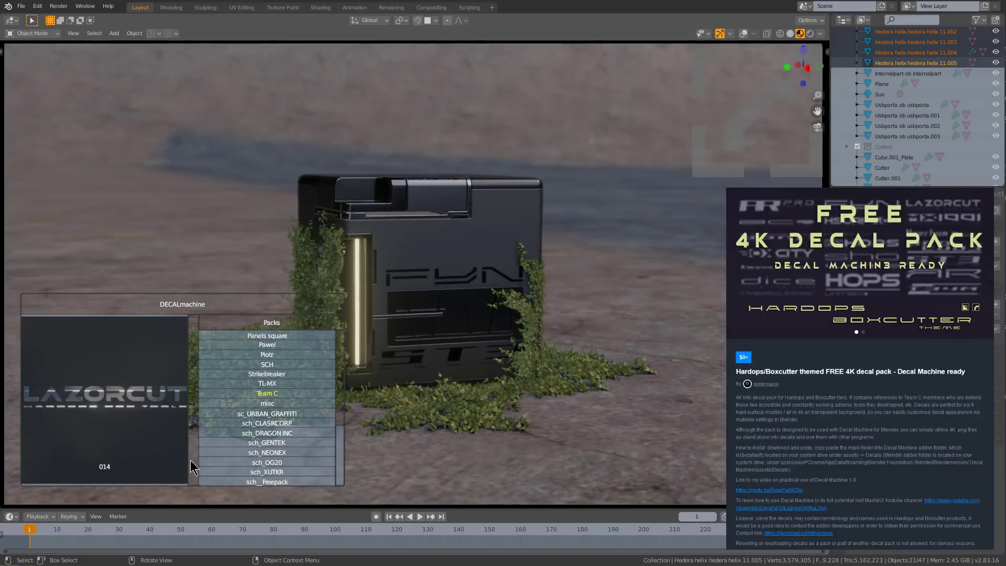
{"action": "right_click", "coordinate": [270, 203]}
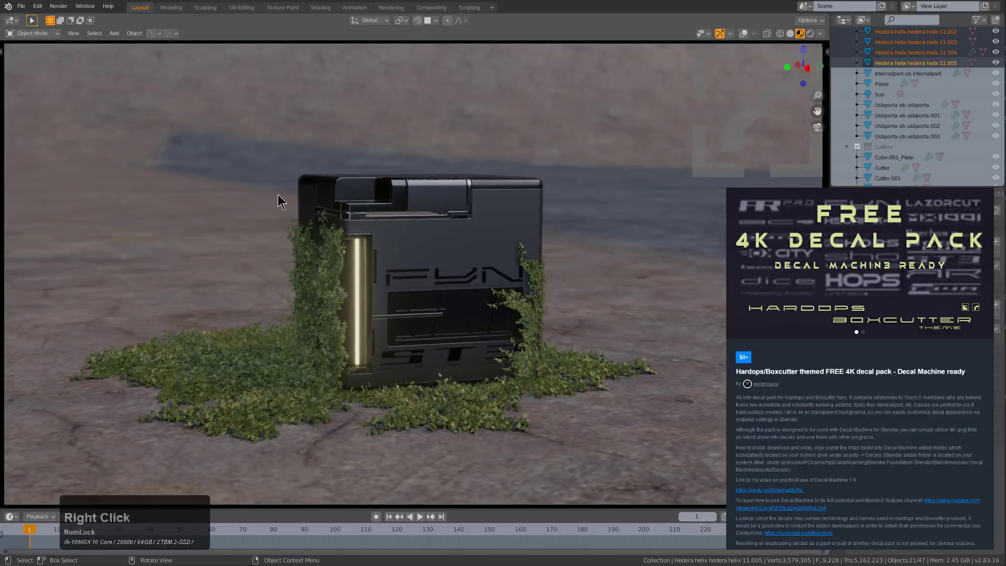
- Show the viewport toolbar and check the HardOps version in its main menu, pie menu and header popover
{"action": "key", "text": "t"}
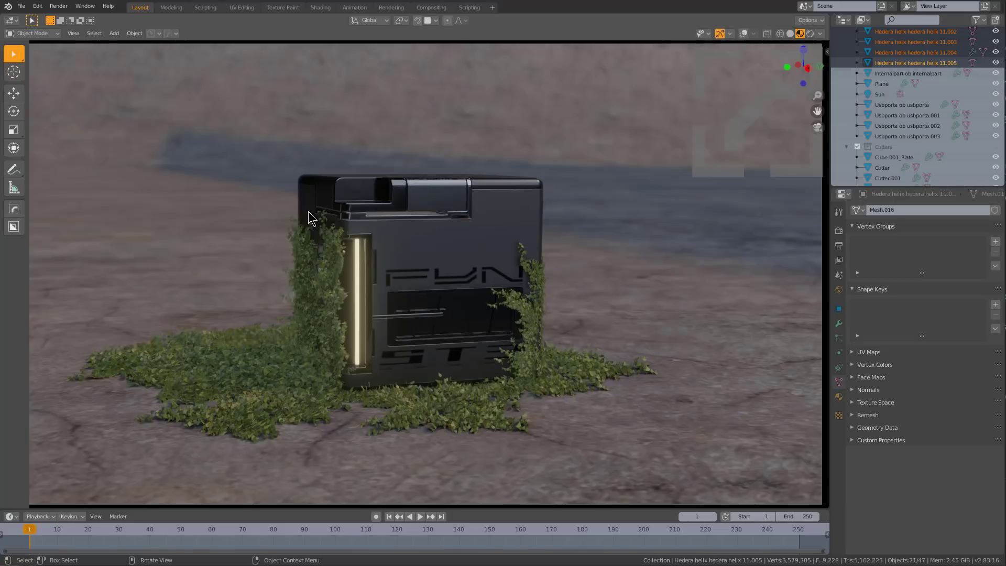
{"action": "key", "text": "q"}
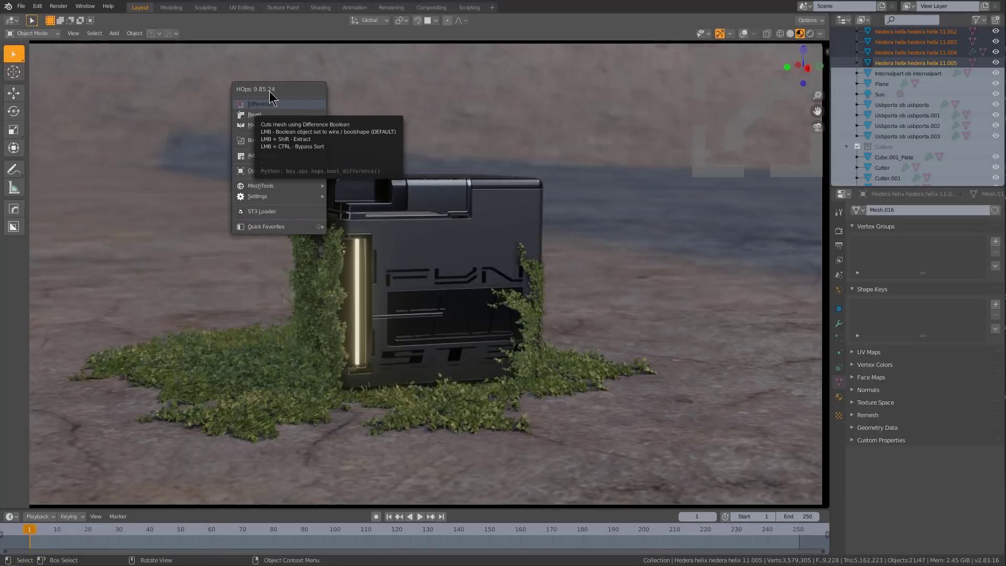
{"action": "key", "text": "shift+q"}
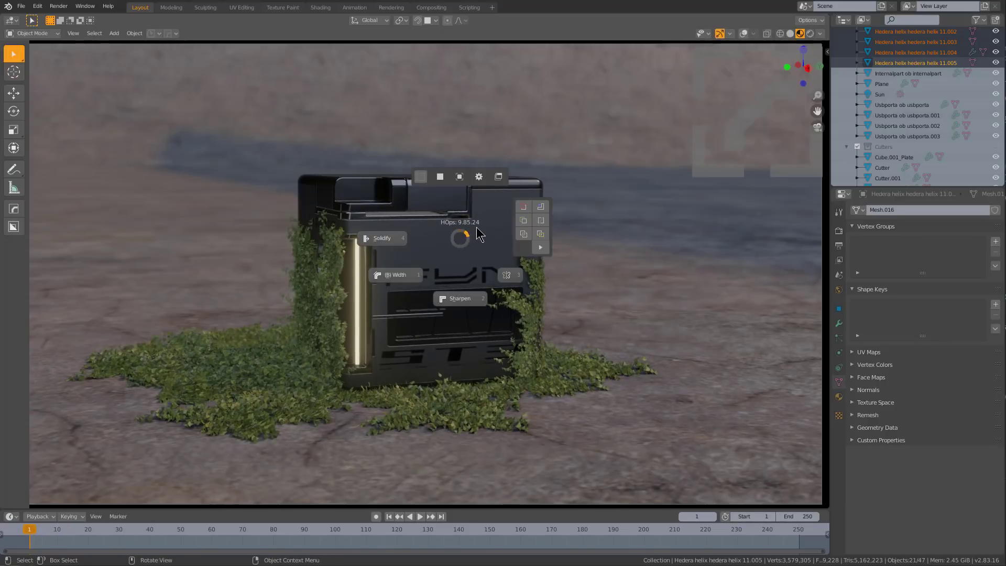
{"action": "right_click", "coordinate": [459, 236]}
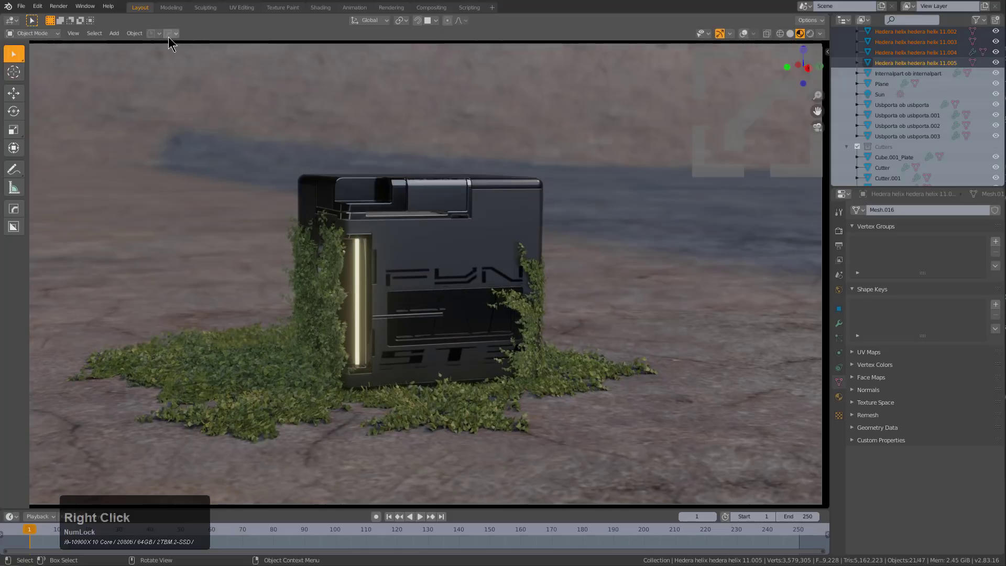
{"action": "left_click", "coordinate": [170, 33]}
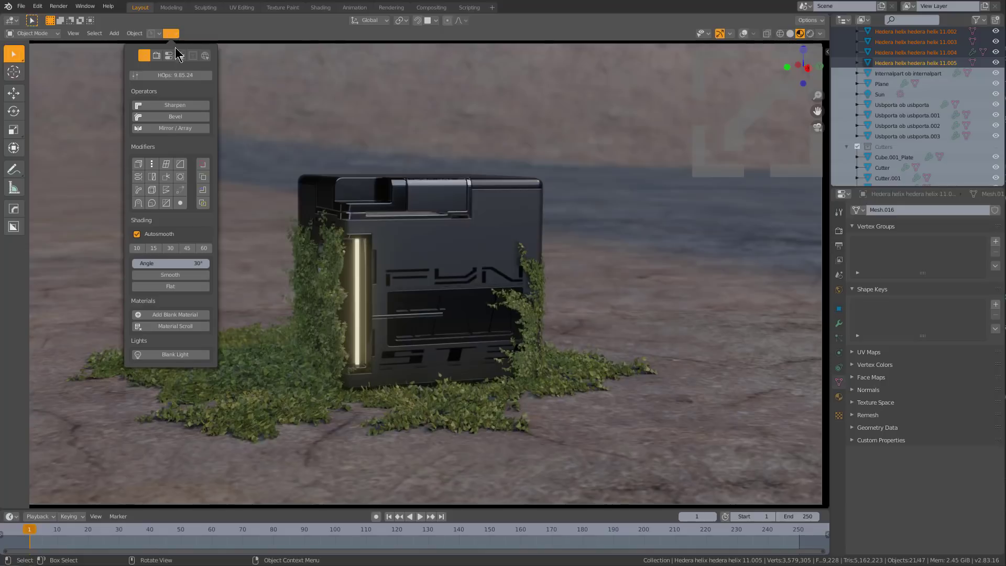
{"action": "left_click", "coordinate": [183, 79]}
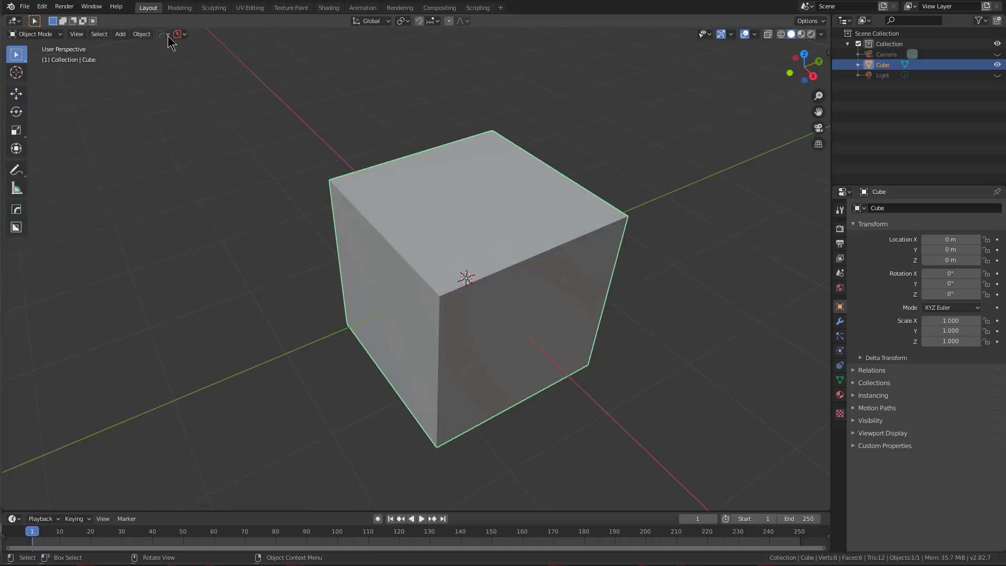
- Check the HardOps header popover in the default cube scene for a version number
{"action": "left_click", "coordinate": [166, 36]}
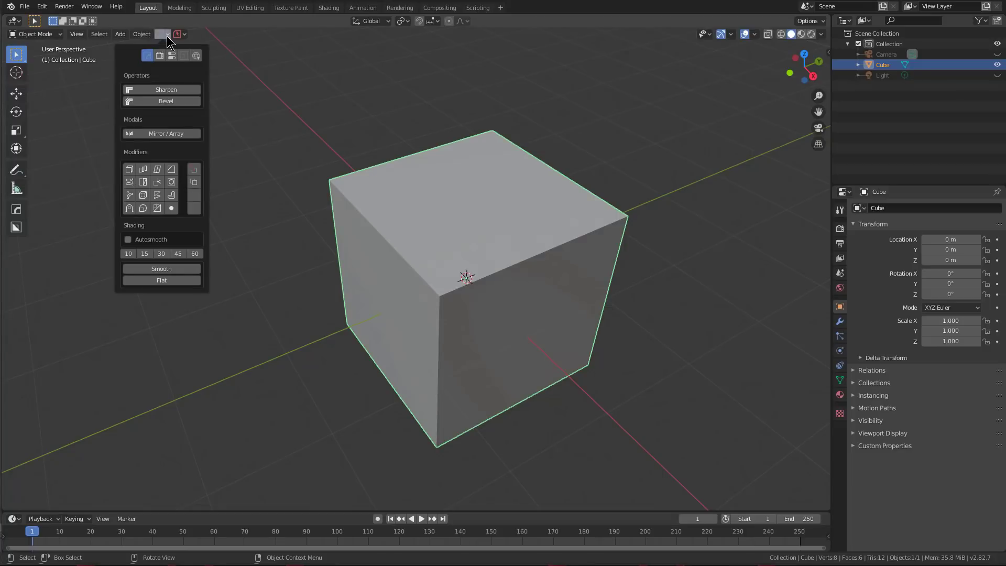
{"action": "left_click", "coordinate": [166, 36]}
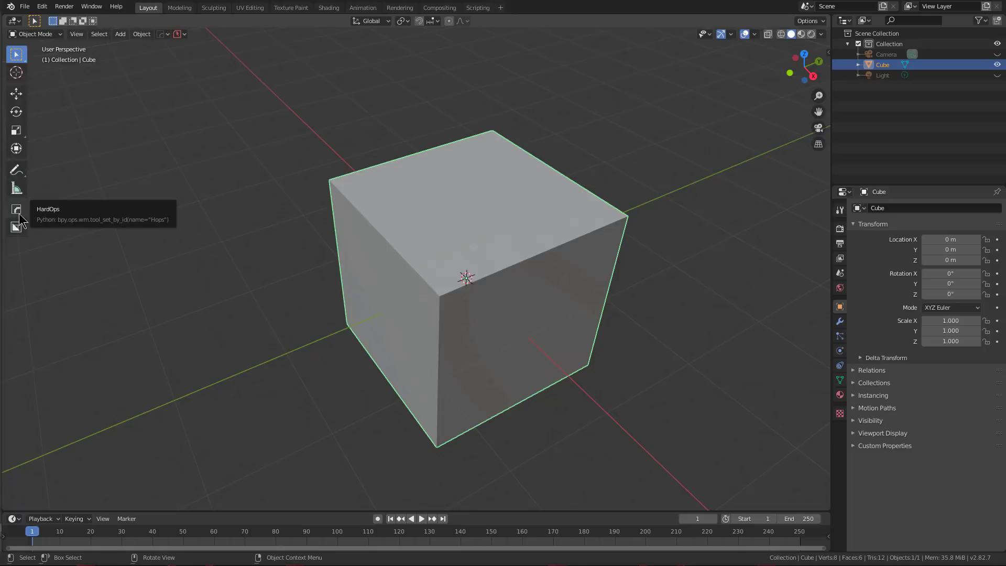
- Disable the Hard Ops 9 add-on in the preferences and remove it
{"action": "left_click", "coordinate": [42, 6]}
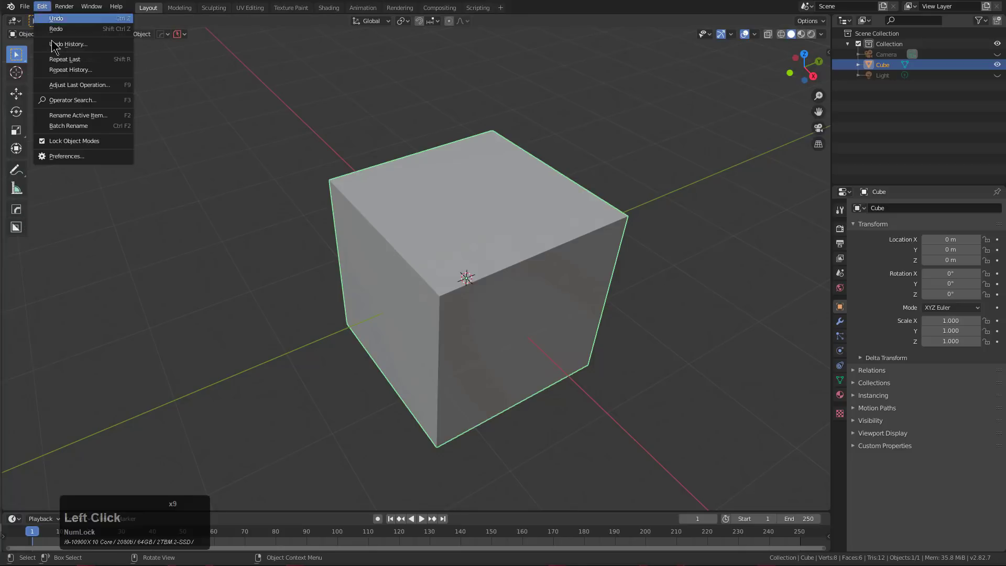
{"action": "left_click", "coordinate": [86, 155]}
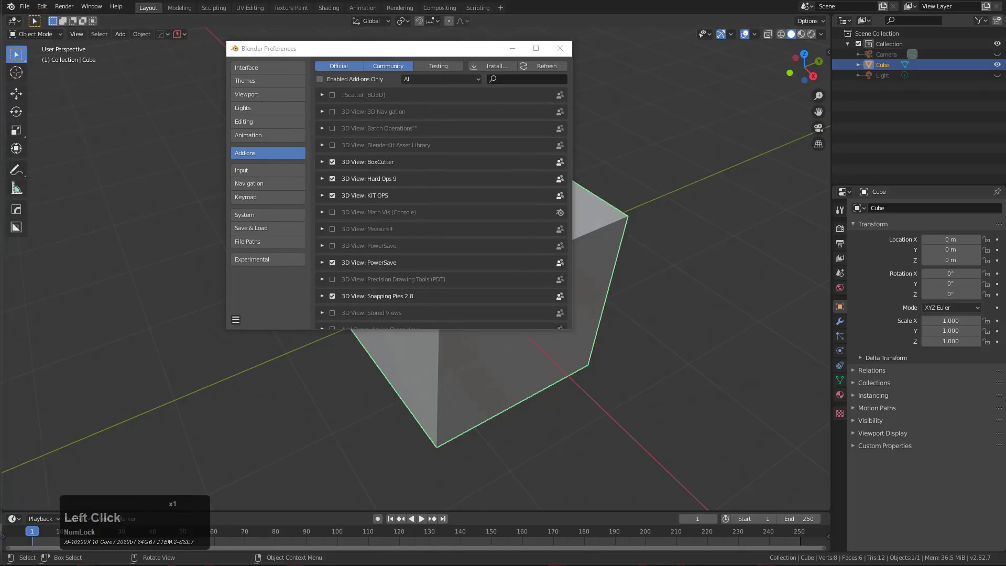
{"action": "left_click", "coordinate": [415, 125]}
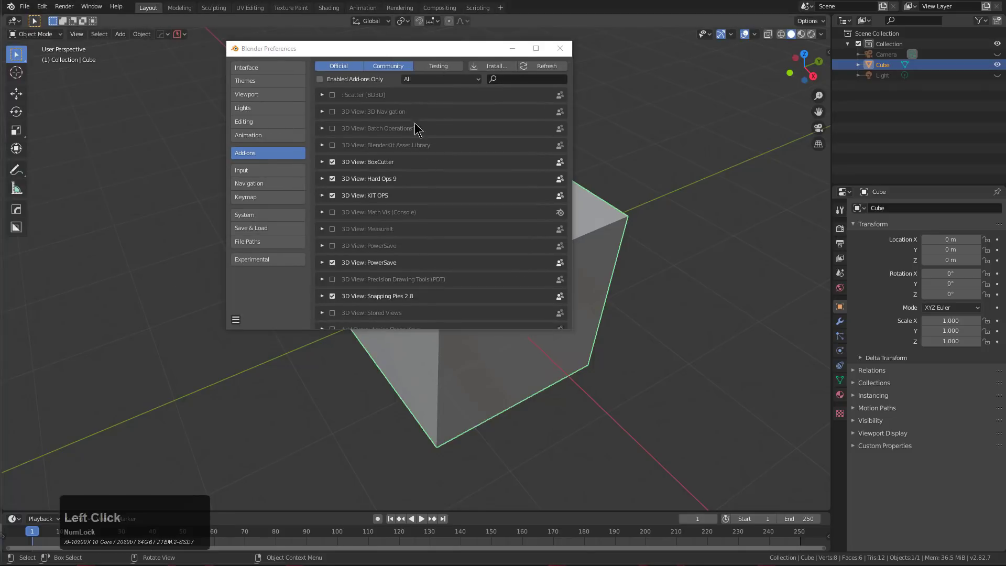
{"action": "left_click", "coordinate": [322, 179]}
{"action": "left_click", "coordinate": [332, 178]}
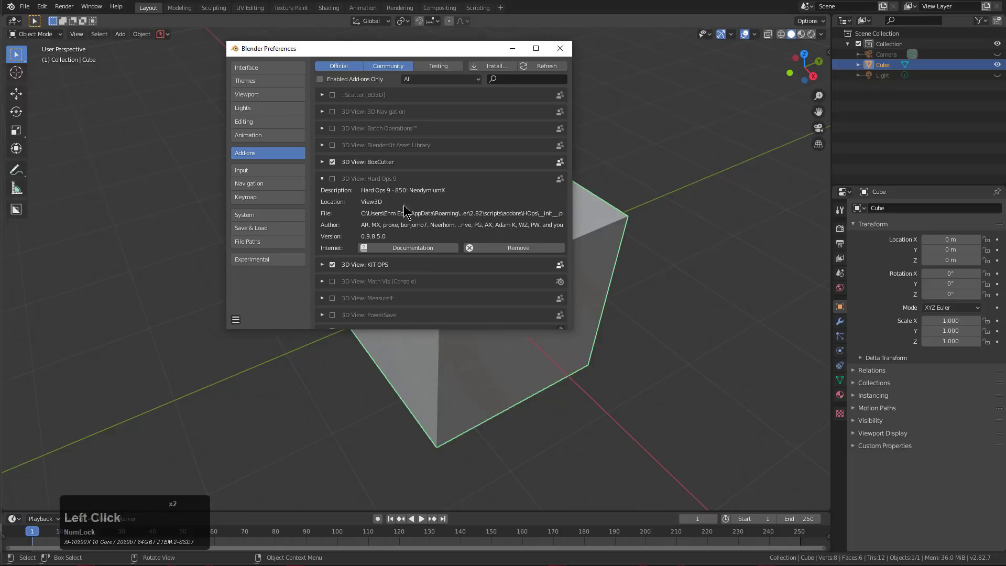
{"action": "left_click", "coordinate": [492, 249]}
{"action": "left_click", "coordinate": [433, 283]}
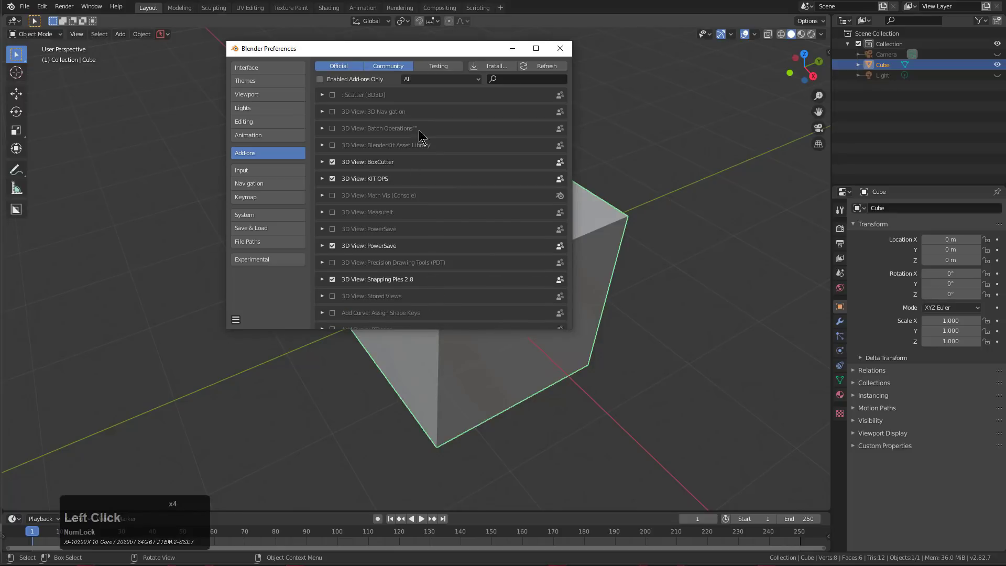
- Install the add-on archive "(2.8) HOps 00985_NeodymiumX_24.zip" from the folder C:\_tools
{"action": "left_click", "coordinate": [490, 66]}
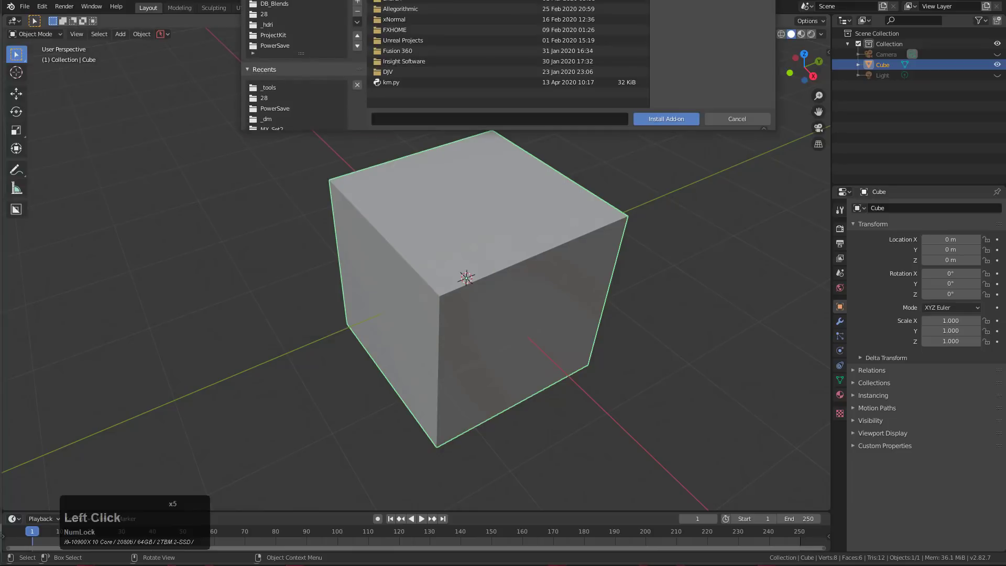
{"action": "left_click", "coordinate": [520, 86]}
{"action": "type", "text": "C:\\_tools"}
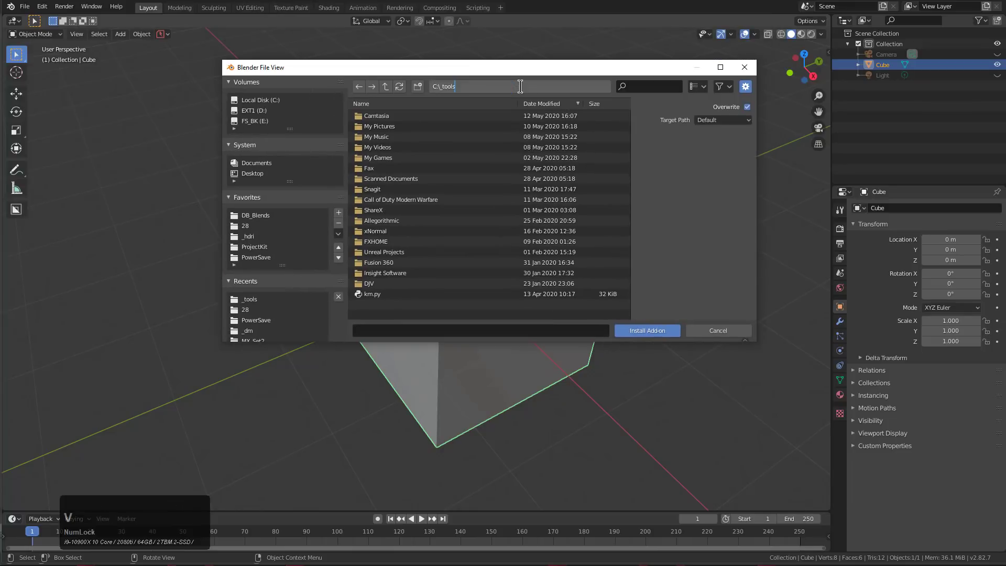
{"action": "key", "text": "KP_Enter"}
{"action": "left_click", "coordinate": [429, 220]}
{"action": "left_click", "coordinate": [435, 210]}
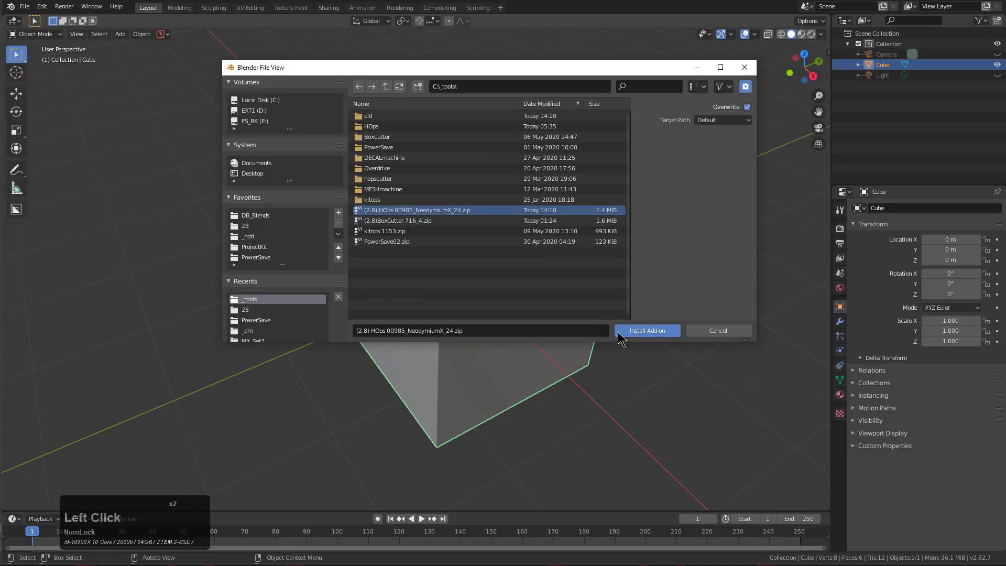
{"action": "left_click", "coordinate": [650, 332]}
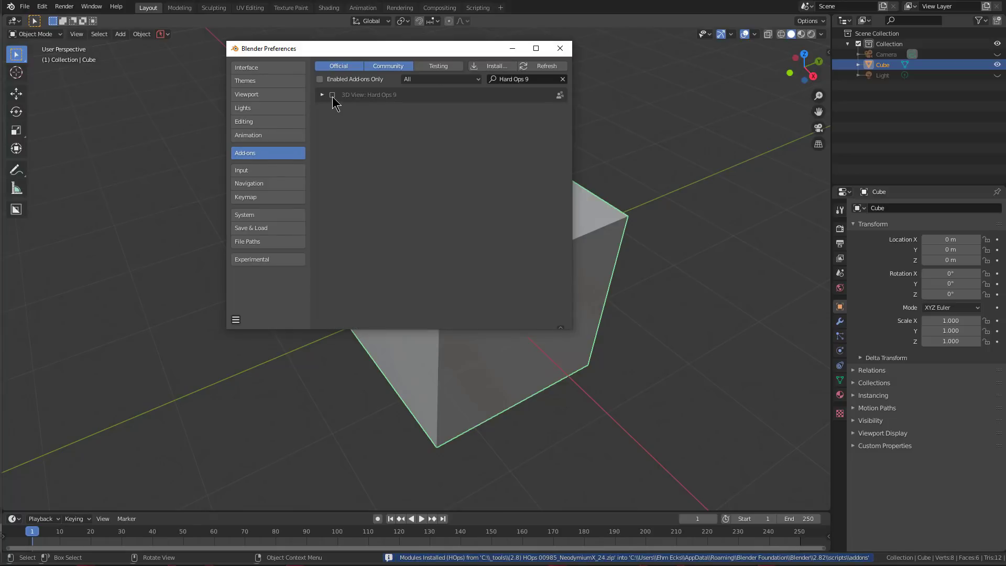
- Try to enable the Hard Ops 9 add-on, dismiss the report and close the preferences
{"action": "left_click", "coordinate": [333, 96]}
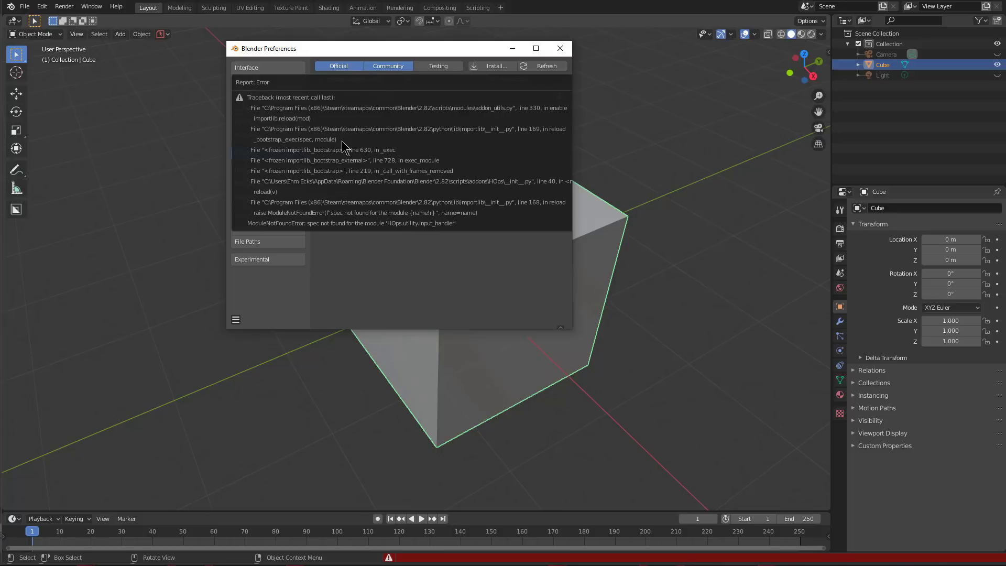
{"action": "left_click", "coordinate": [408, 278]}
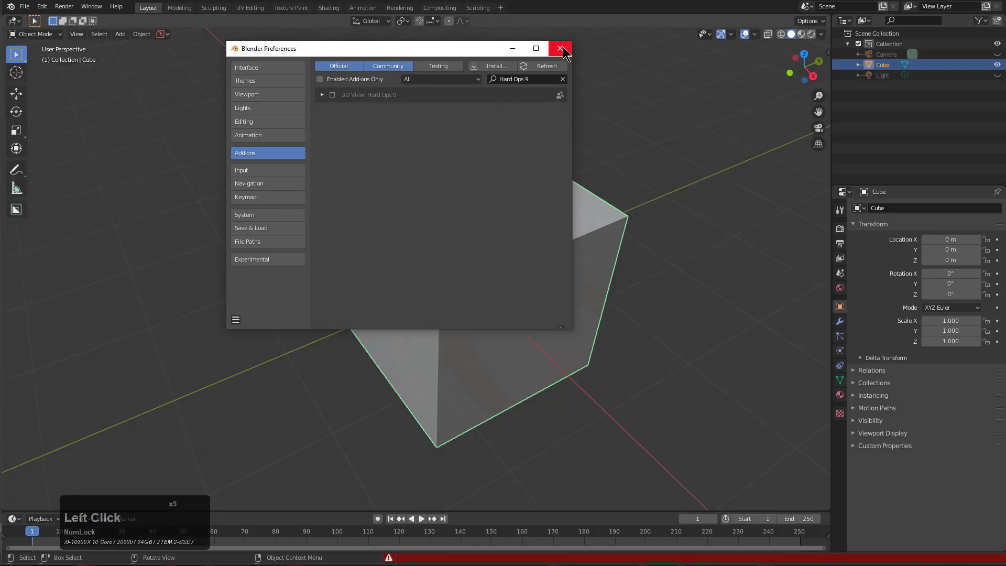
{"action": "left_click", "coordinate": [561, 49]}
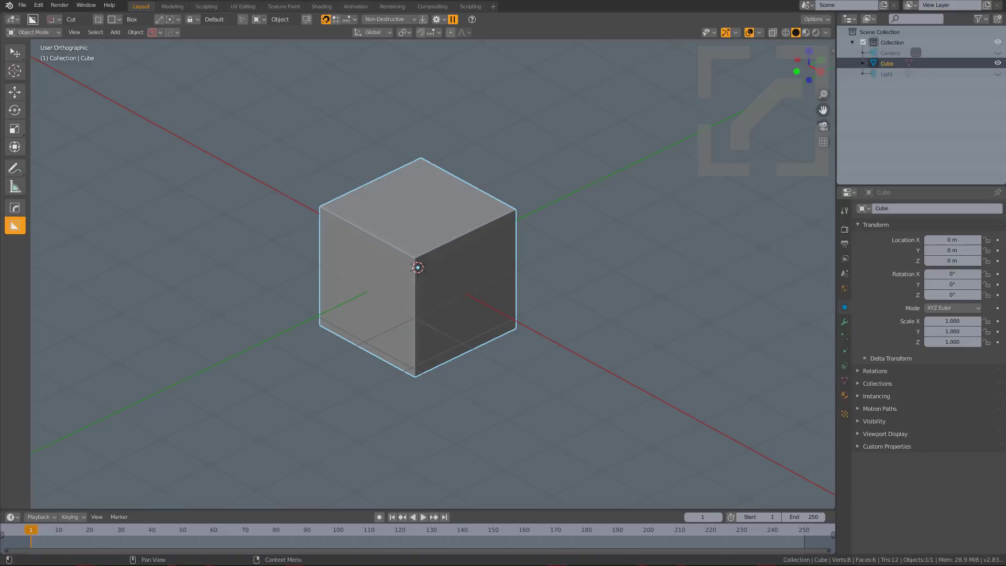
- Maximize the freshly launched Blender 2.82a window and dismiss its splash screen
{"action": "left_click", "coordinate": [413, 268]}
{"action": "right_click", "coordinate": [412, 267]}
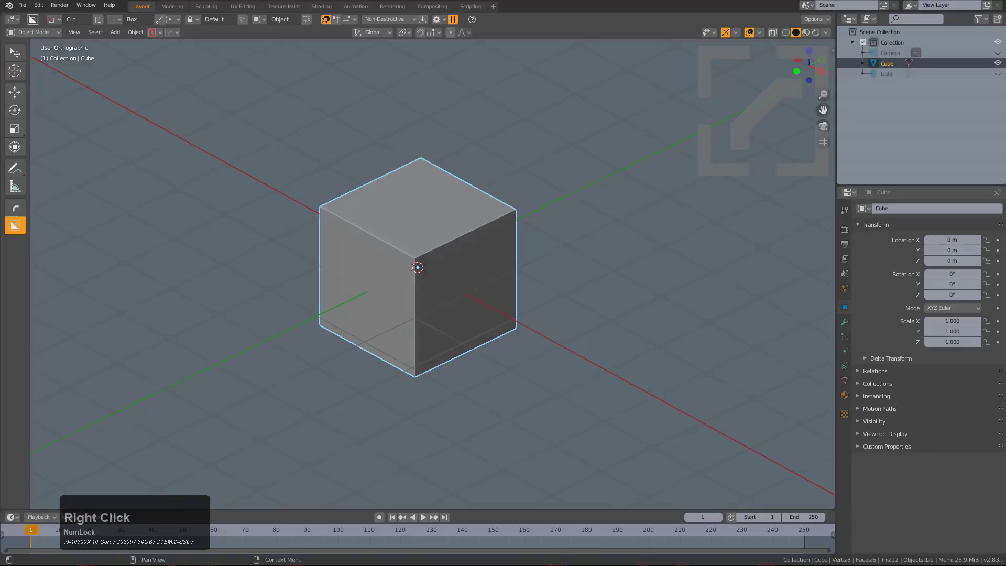
{"action": "left_click", "coordinate": [414, 267]}
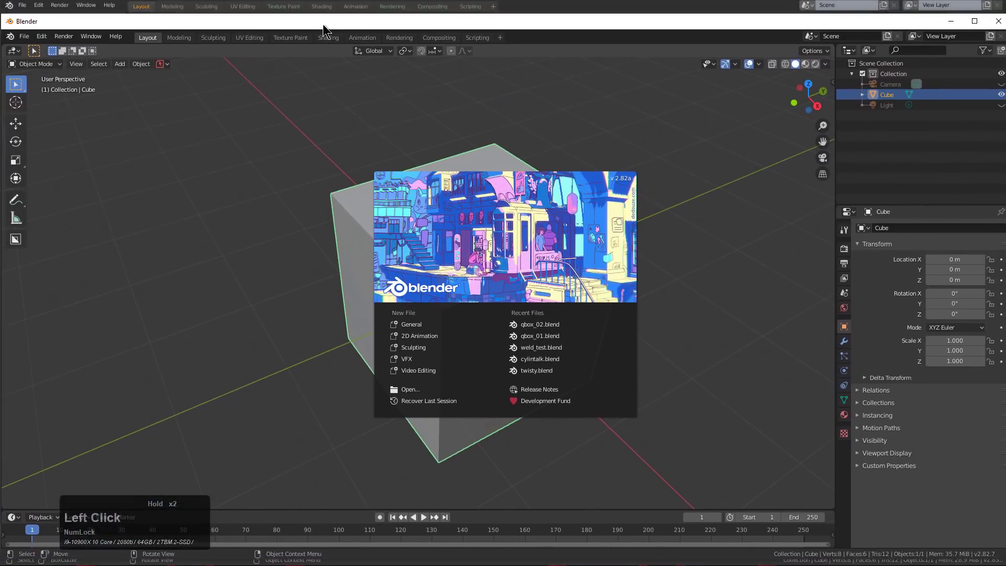
{"action": "left_click_drag", "start_coordinate": [323, 24], "coordinate": [350, 0]}
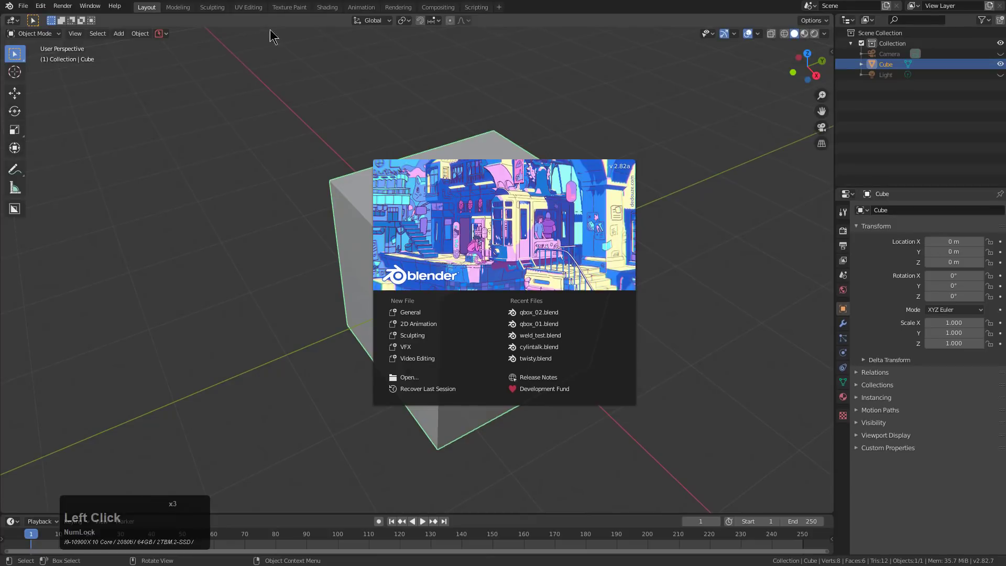
{"action": "left_click", "coordinate": [61, 49]}
- Enable the Hard Ops 9 add-on, review its expanded details and close the preferences
{"action": "left_click", "coordinate": [40, 6]}
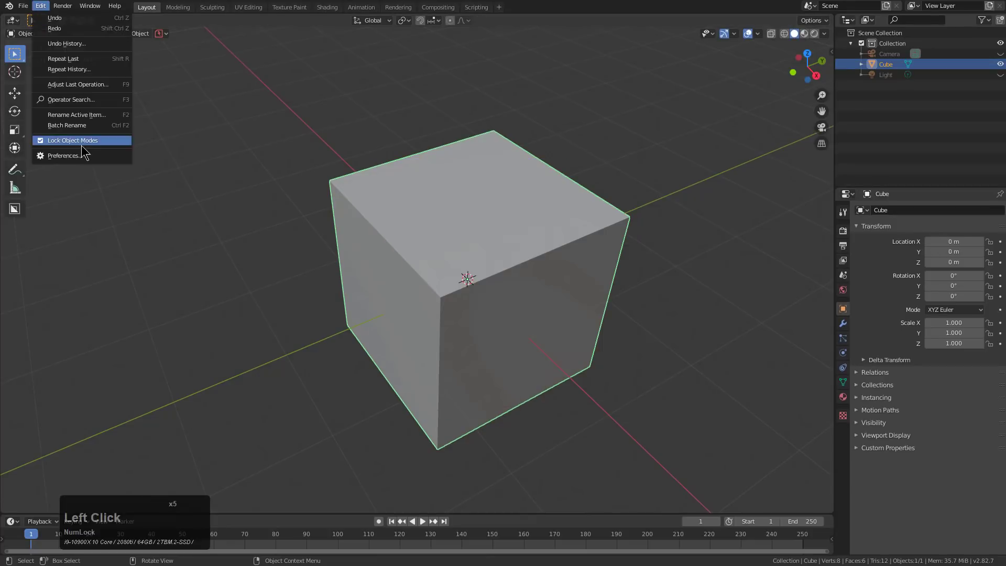
{"action": "left_click", "coordinate": [57, 155]}
{"action": "left_click_drag", "start_coordinate": [107, 0], "coordinate": [306, 52]}
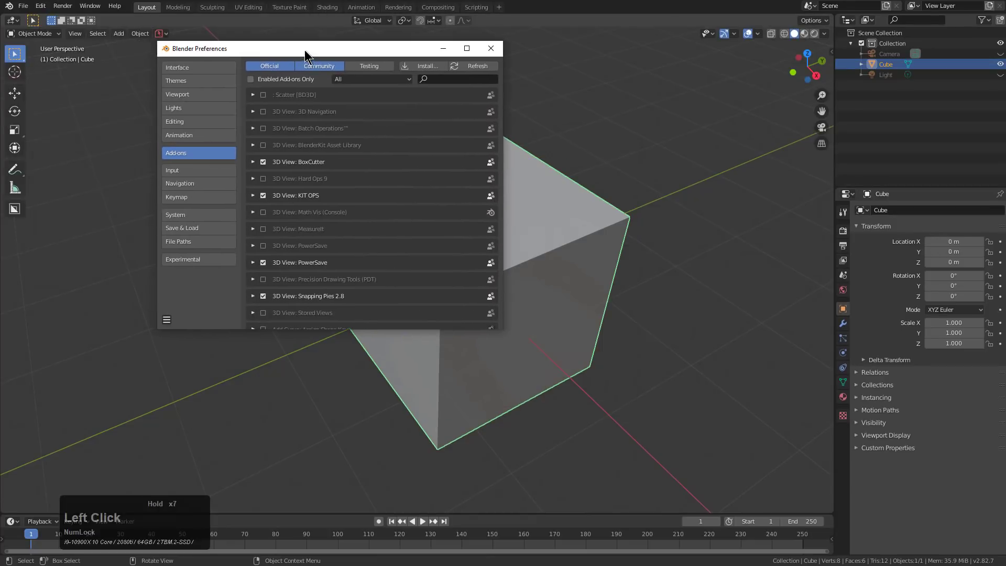
{"action": "left_click", "coordinate": [264, 180]}
{"action": "left_click", "coordinate": [253, 178]}
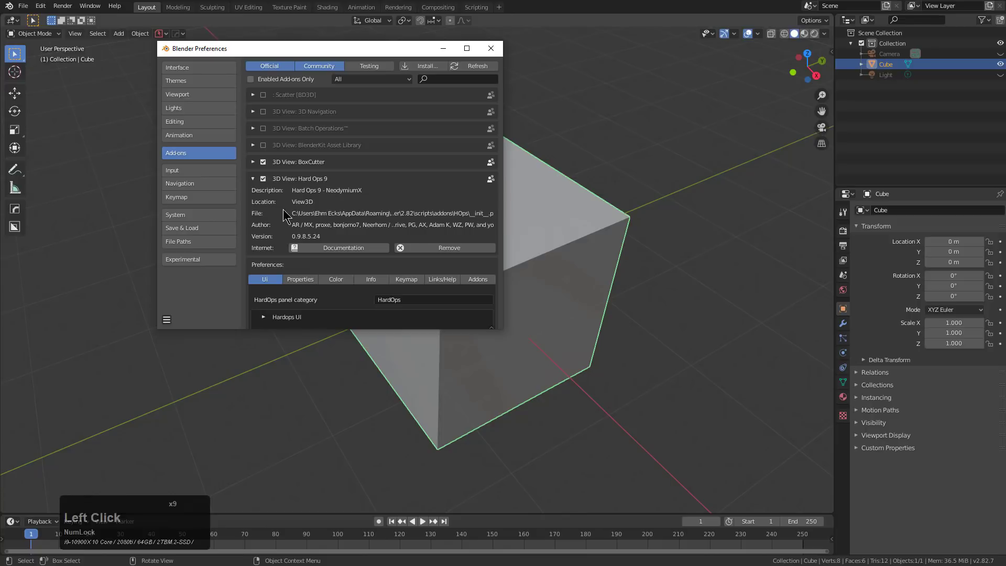
{"action": "scroll", "coordinate": [286, 215], "scroll_direction": "down", "scroll_amount": 2}
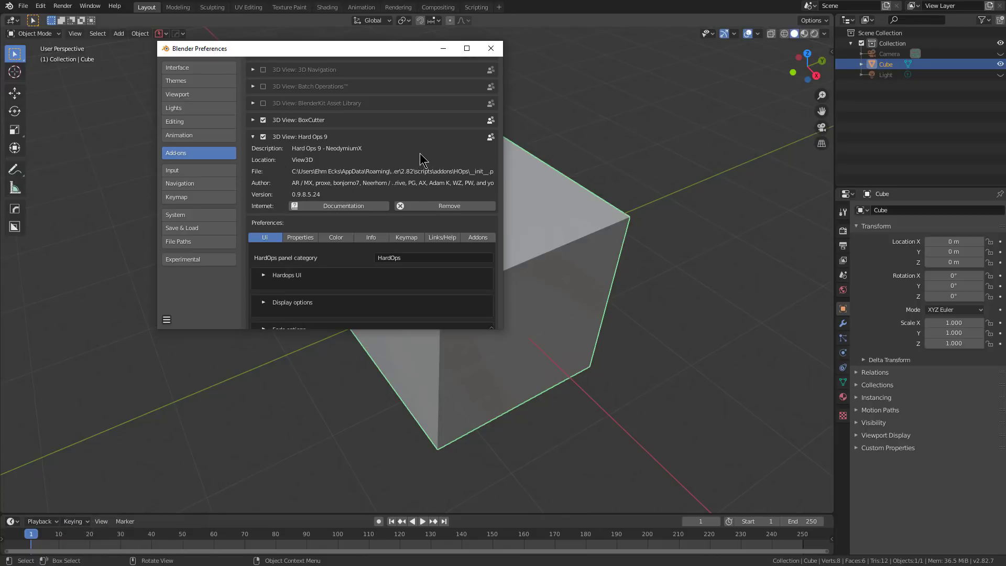
{"action": "left_click", "coordinate": [492, 51]}
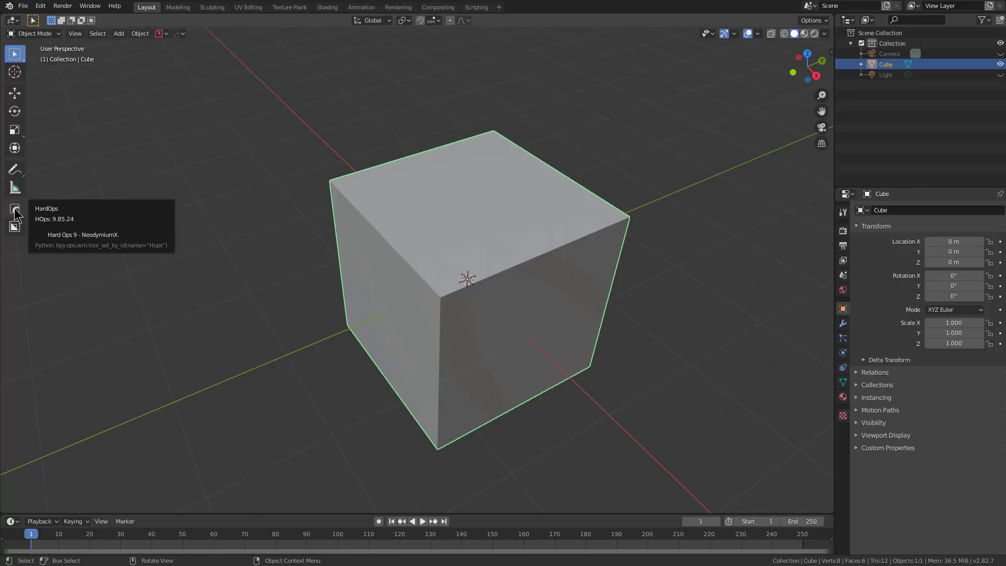
- Check the version entry in the reinstalled HardOps header popover
{"action": "left_click", "coordinate": [176, 36]}
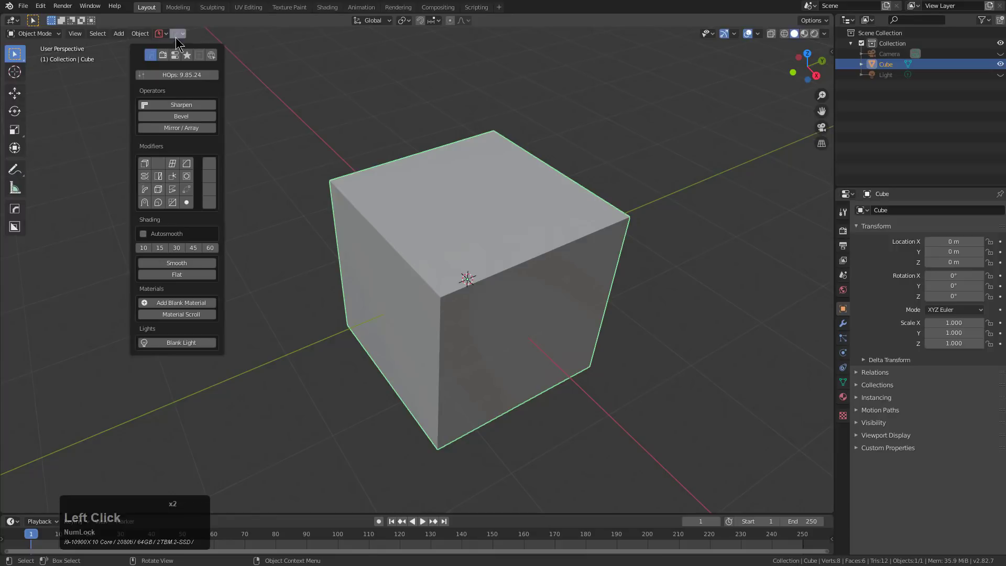
{"action": "left_click", "coordinate": [179, 79]}
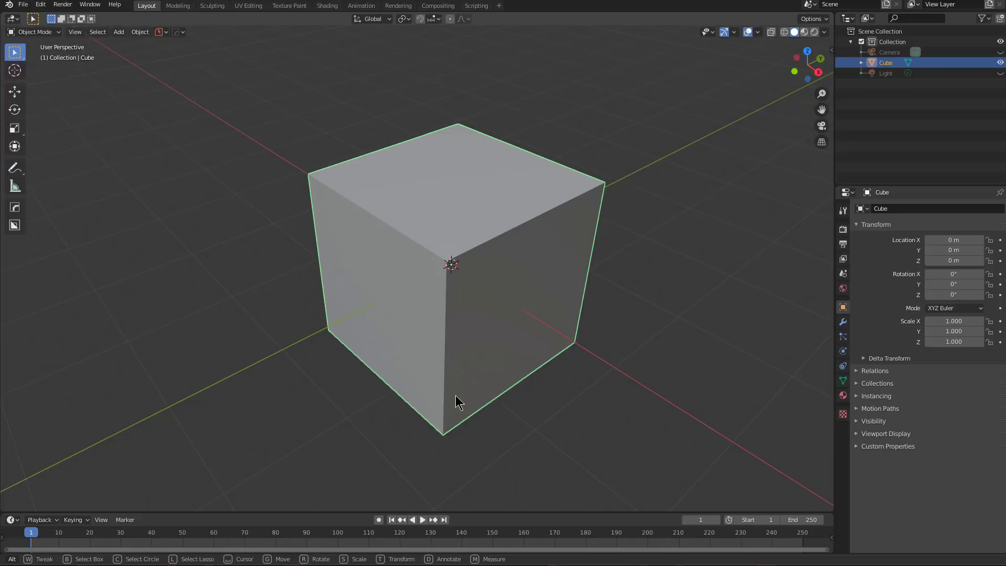
- Start the HardOps Adjust Viewport tool on the cube and cycle back and forth through the built-in HDRI backgrounds, settling on studio.exr
{"action": "key", "text": "v"}
{"action": "left_click", "coordinate": [456, 395]}
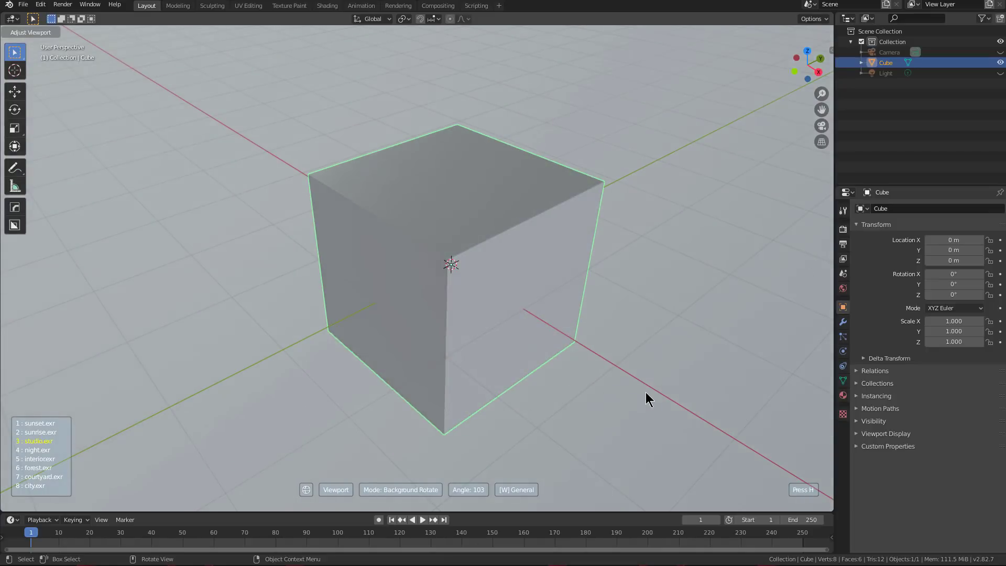
{"action": "key", "text": "s"}
{"action": "key", "text": "s"}
{"action": "key", "text": "s"}
{"action": "key", "text": "s"}
{"action": "key", "text": "s"}
{"action": "key", "text": "s"}
{"action": "key", "text": "s"}
{"action": "key", "text": "s"}
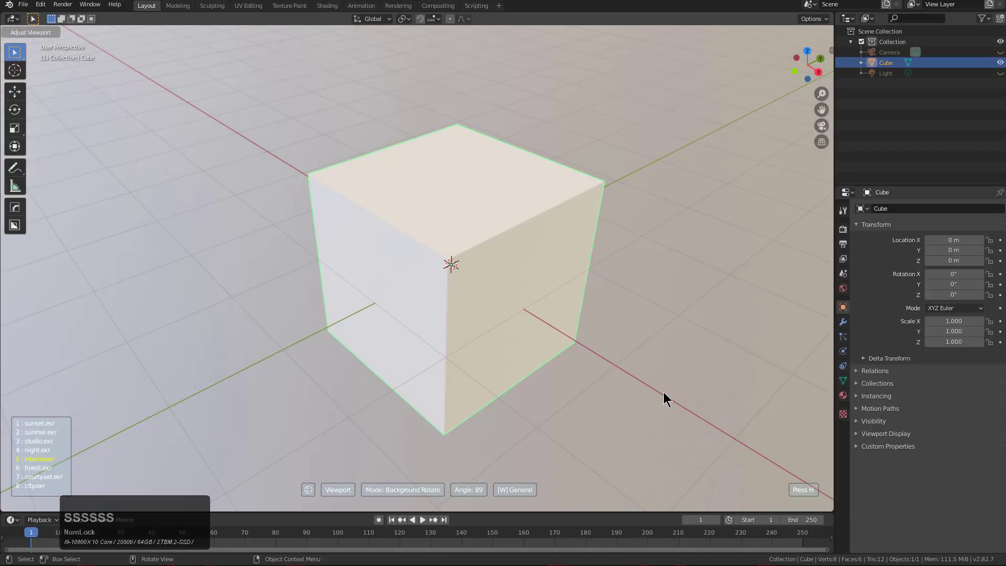
{"action": "key", "text": "a"}
{"action": "key", "text": "a"}
{"action": "key", "text": "a"}
{"action": "key", "text": "s"}
{"action": "key", "text": "s"}
{"action": "key", "text": "s"}
{"action": "key", "text": "s"}
{"action": "key", "text": "s"}
{"action": "key", "text": "s"}
{"action": "key", "text": "a"}
{"action": "key", "text": "s"}
{"action": "key", "text": "a"}
{"action": "key", "text": "s"}
{"action": "key", "text": "a"}
{"action": "key", "text": "s"}
{"action": "key", "text": "a"}
{"action": "key", "text": "equal"}
{"action": "key", "text": "equal"}
{"action": "key", "text": "minus"}
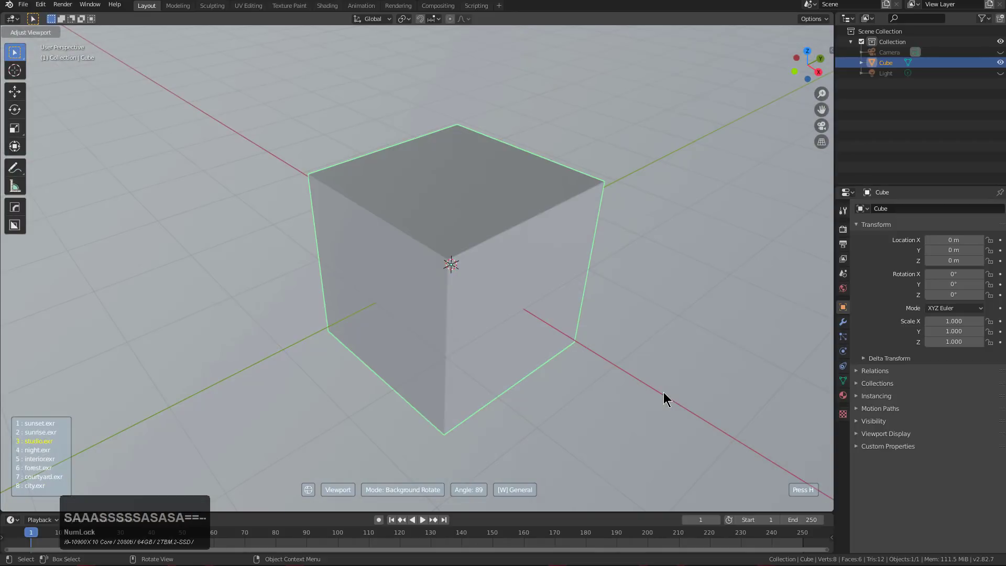
{"action": "key", "text": "Up"}
{"action": "key", "text": "Up"}
{"action": "key", "text": "Up"}
{"action": "key", "text": "Up"}
{"action": "key", "text": "Down"}
{"action": "key", "text": "Down"}
{"action": "key", "text": "Down"}
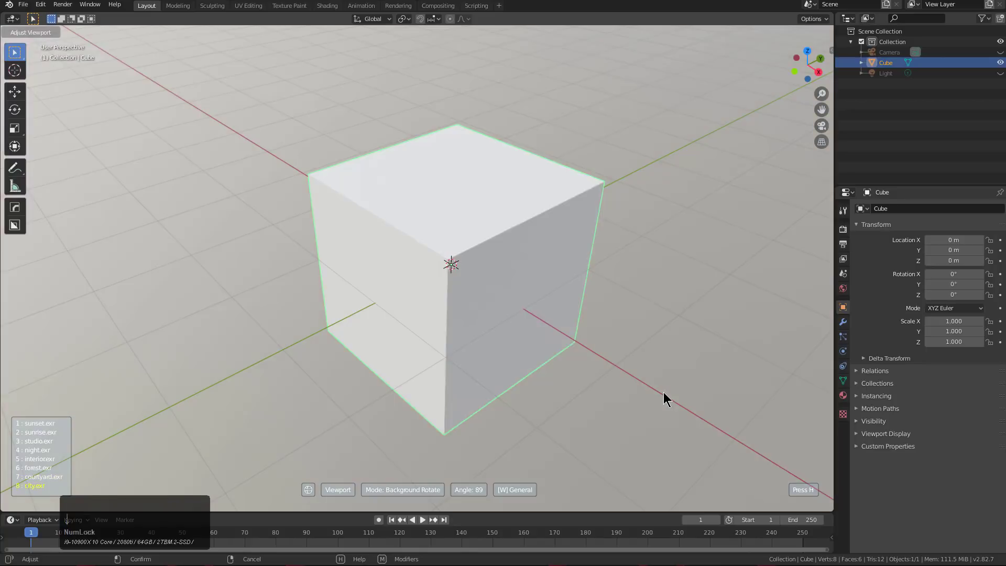
{"action": "key", "text": "Down"}
- Cycle the adjustment modes through Background Opacity to Background Strength, set the strength to 0.630 and confirm
{"action": "key", "text": "x"}
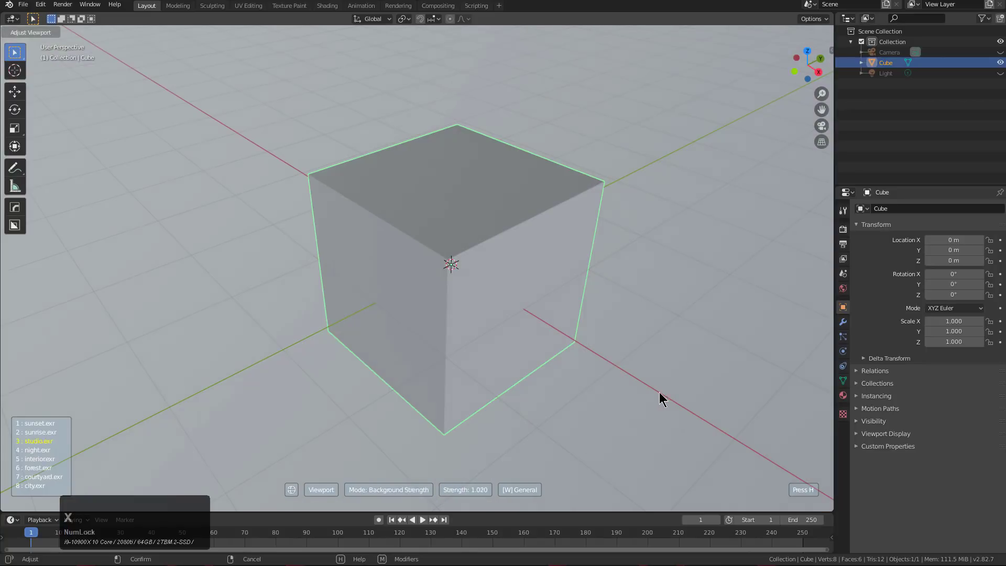
{"action": "key", "text": "x"}
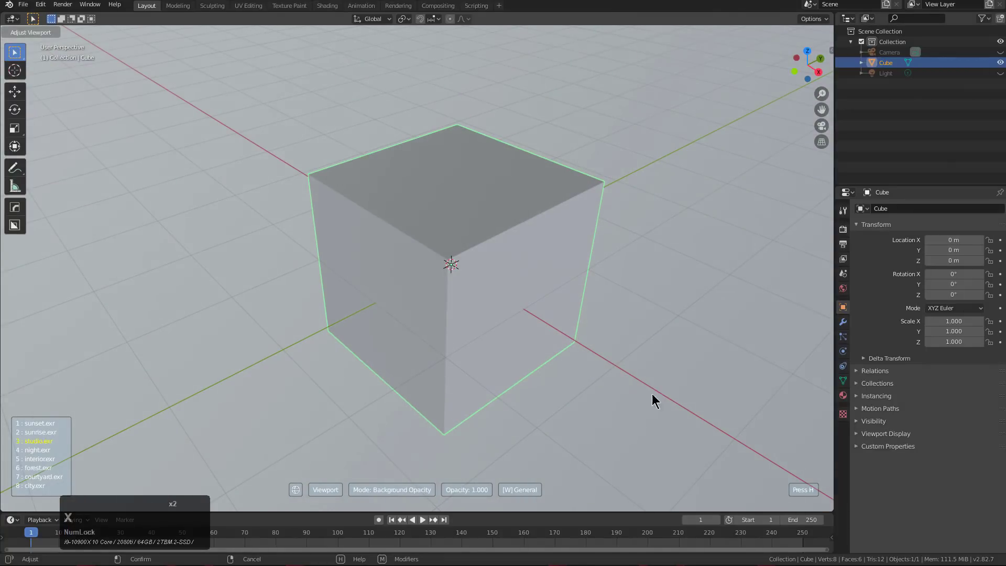
{"action": "key", "text": "x"}
{"action": "key", "text": "x"}
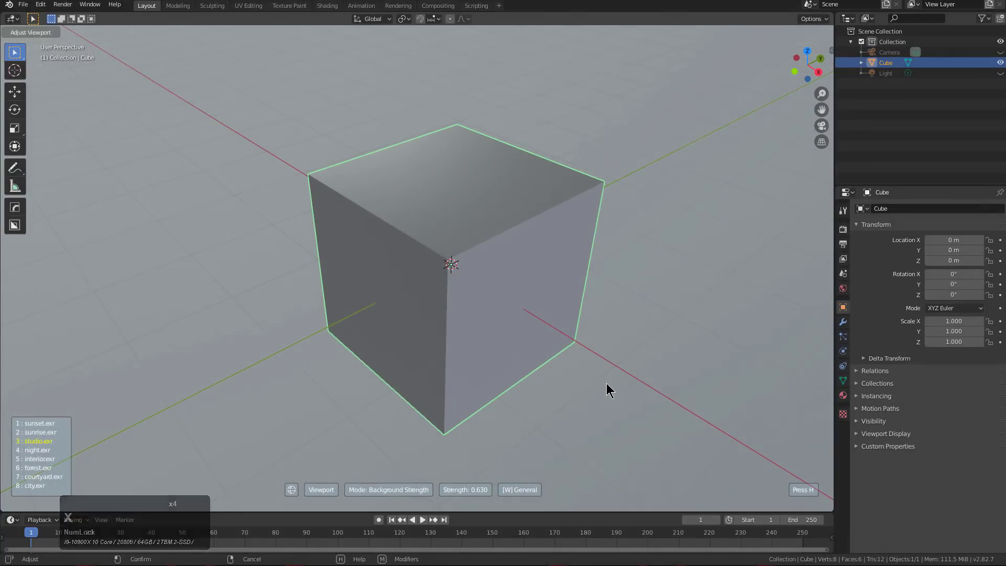
{"action": "left_click", "coordinate": [607, 391]}
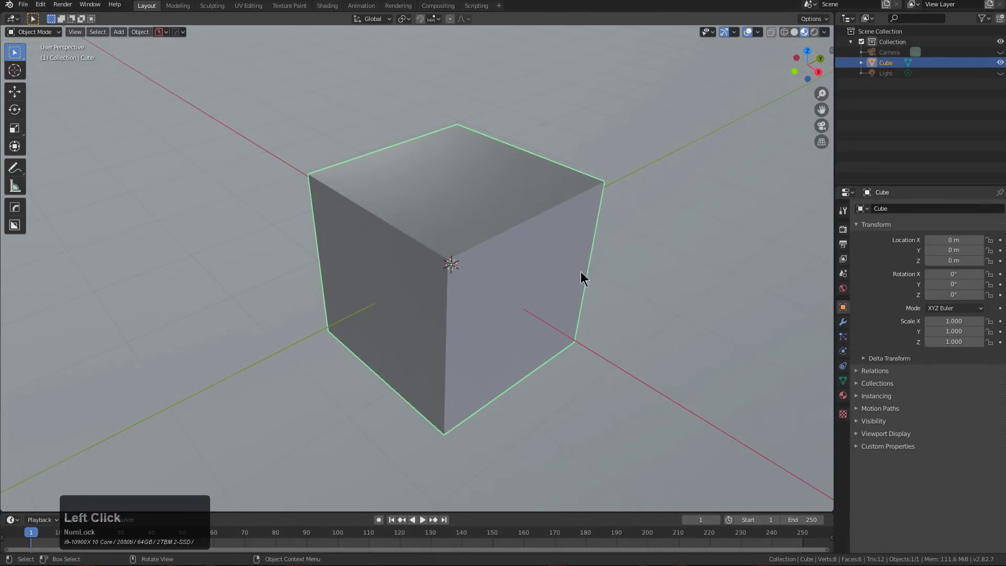
- Open the preferences at the Lights section to inspect its custom HDRI list
{"action": "left_click", "coordinate": [40, 4]}
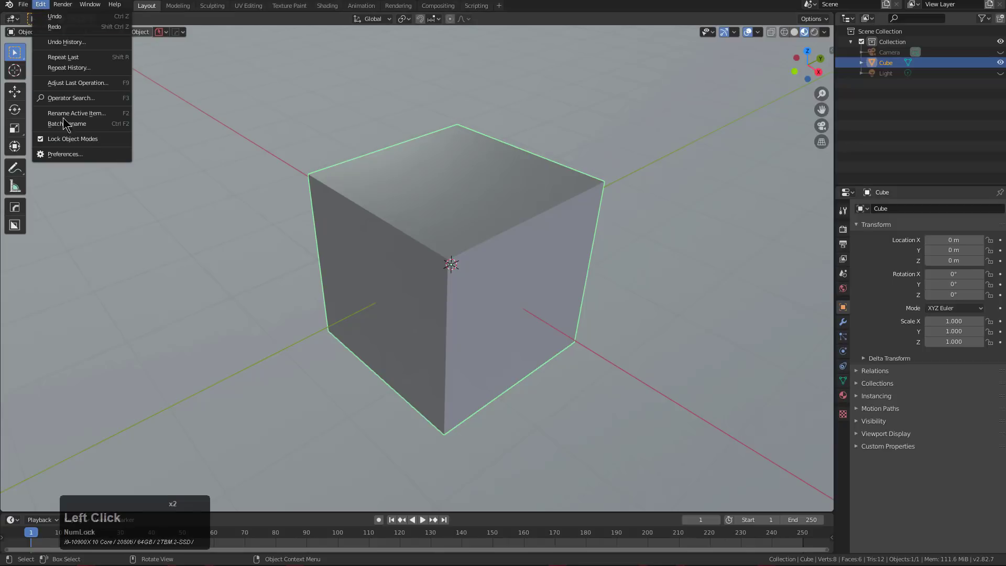
{"action": "left_click", "coordinate": [73, 154]}
{"action": "left_click_drag", "start_coordinate": [113, 6], "coordinate": [334, 104]}
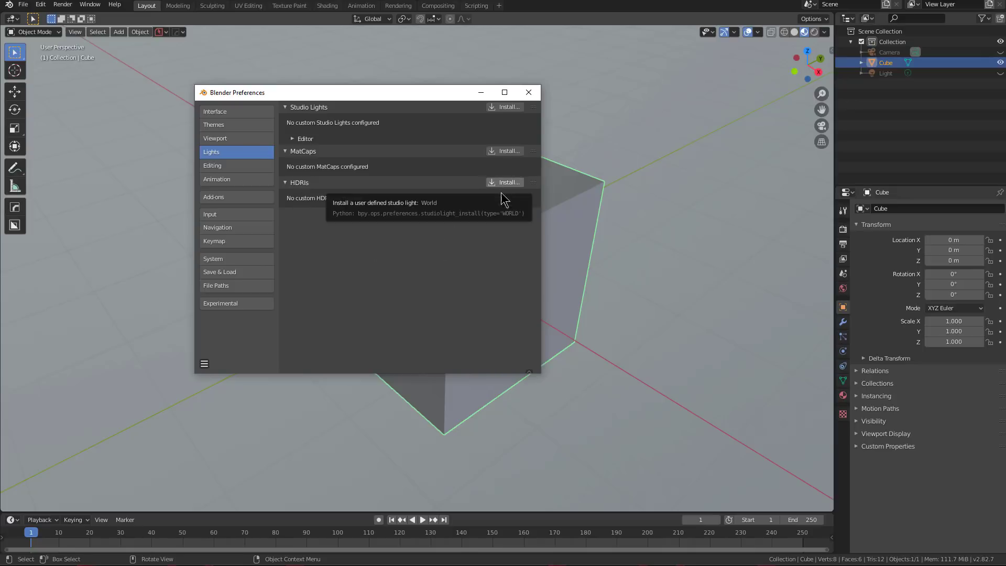
- Switch to the file explorer window and browse the JPG search results in the _hdri folder
{"action": "left_click_drag", "start_coordinate": [1005, 126], "coordinate": [611, 92]}
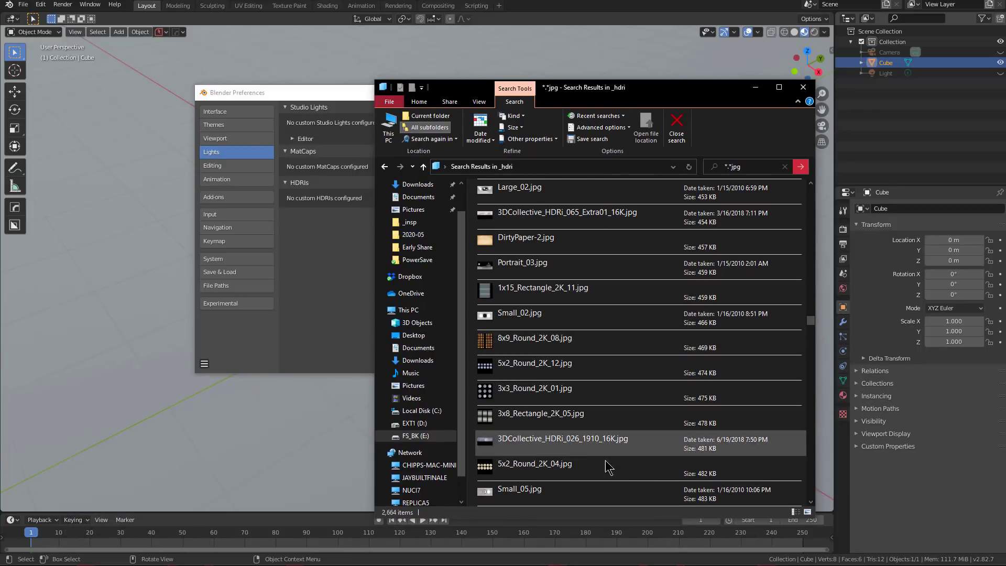
{"action": "scroll", "coordinate": [622, 429], "scroll_direction": "down", "scroll_amount": 3}
{"action": "scroll", "coordinate": [624, 419], "scroll_direction": "down", "scroll_amount": 2}
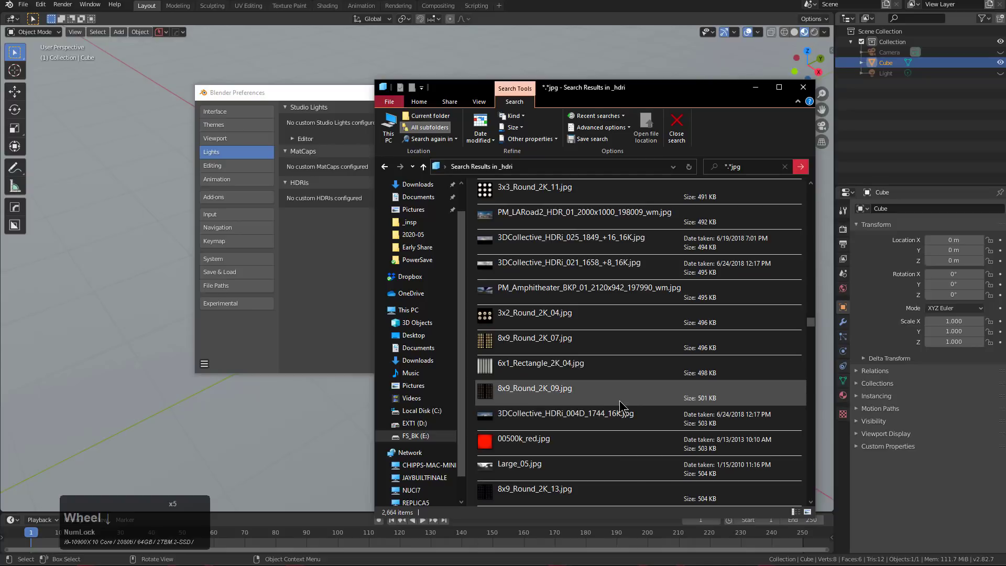
{"action": "scroll", "coordinate": [620, 400], "scroll_direction": "down", "scroll_amount": 2}
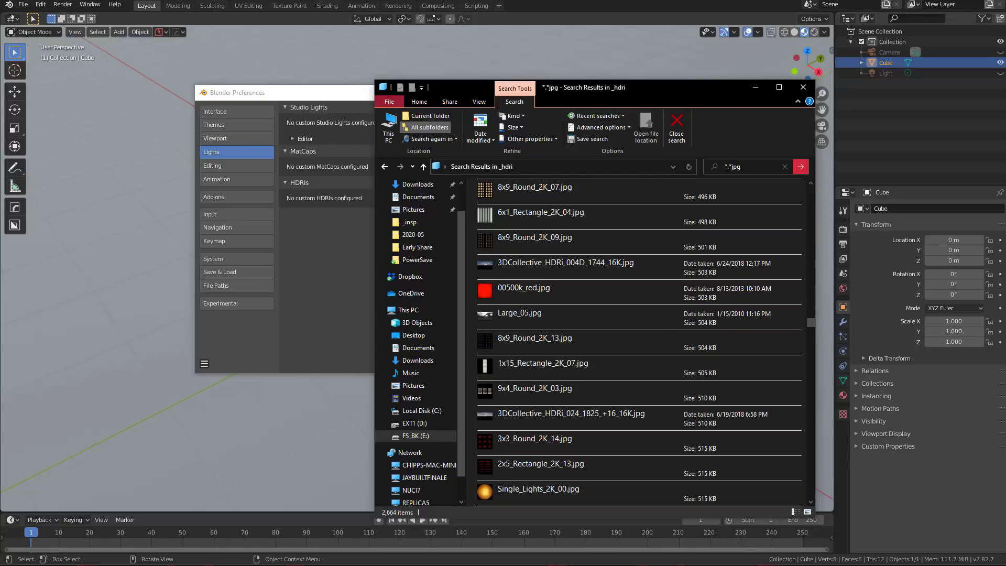
- Switch to the other Blender window, review the installed HDRIs in its Lights preferences and close the preferences
{"action": "left_click", "coordinate": [938, 4]}
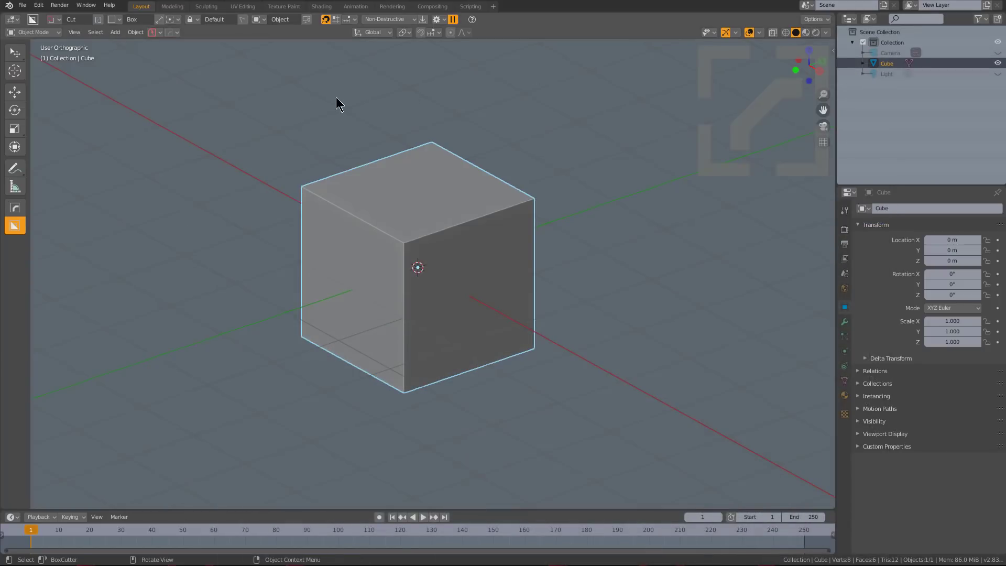
{"action": "left_click", "coordinate": [38, 4]}
{"action": "left_click", "coordinate": [80, 155]}
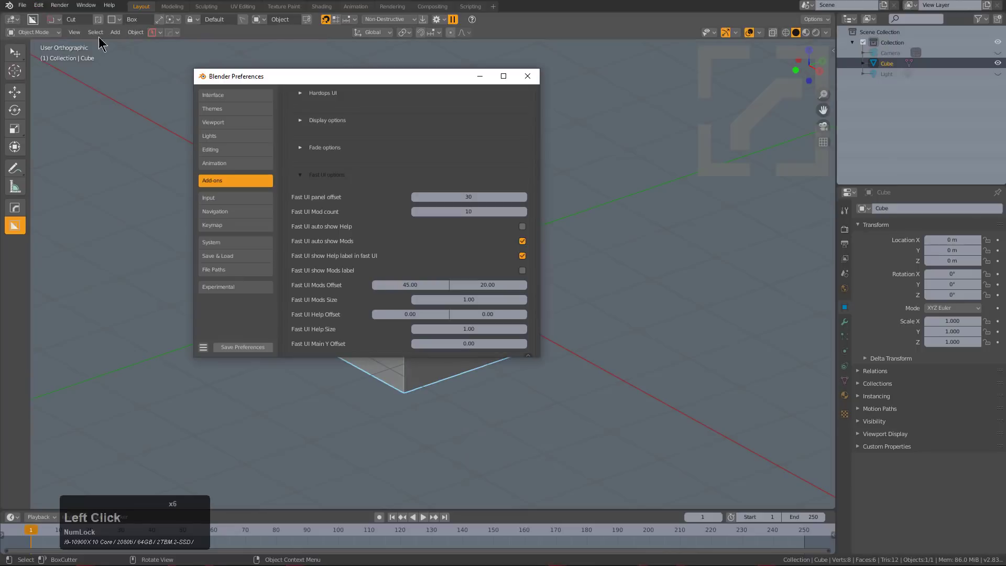
{"action": "left_click", "coordinate": [300, 176]}
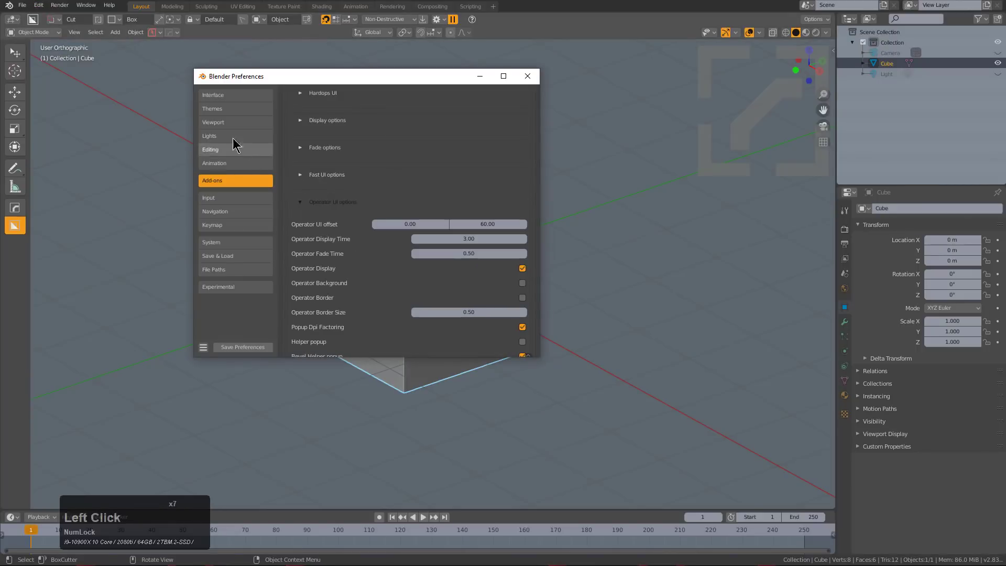
{"action": "left_click", "coordinate": [215, 137]}
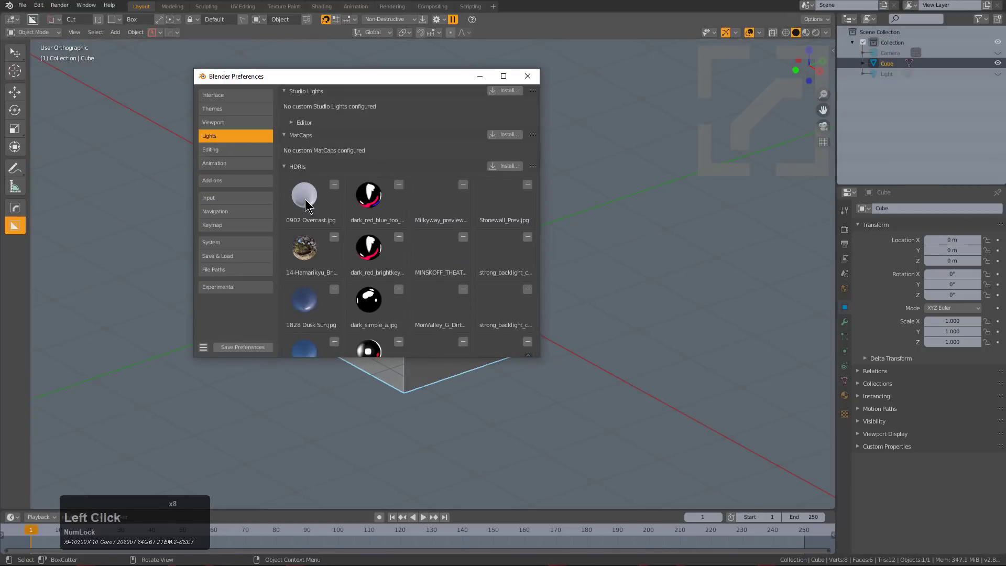
{"action": "scroll", "coordinate": [367, 278], "scroll_direction": "down", "scroll_amount": 2}
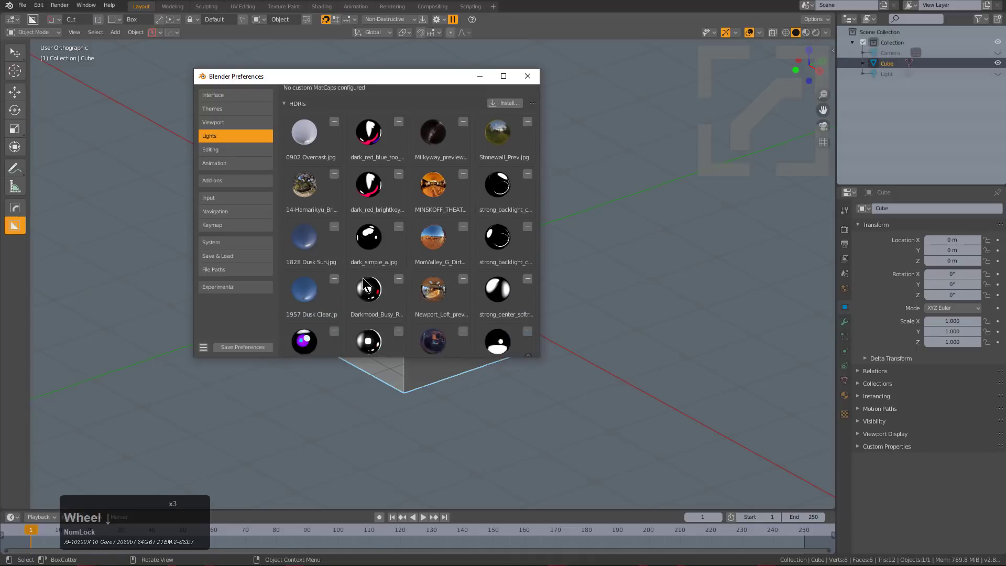
{"action": "scroll", "coordinate": [376, 286], "scroll_direction": "up", "scroll_amount": 2}
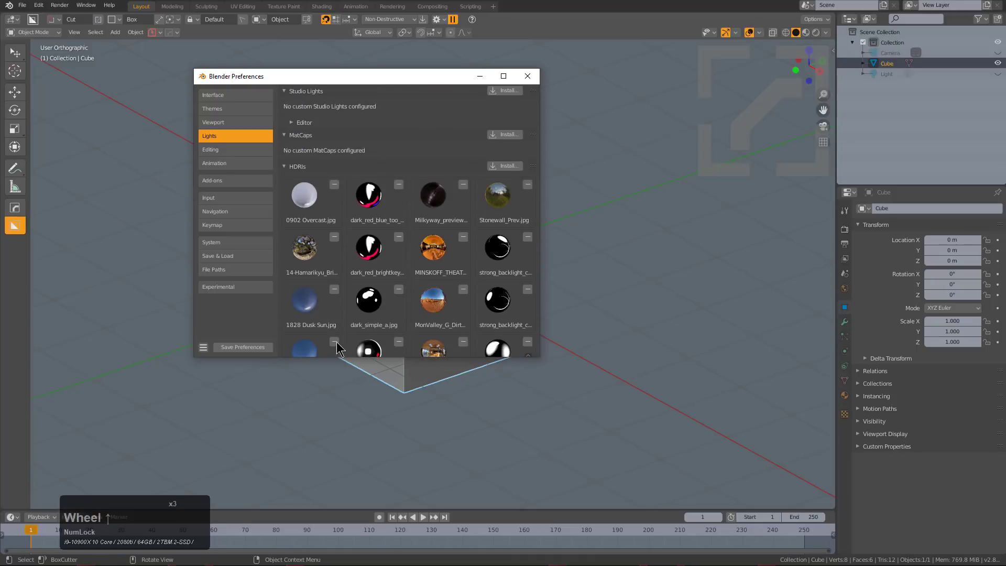
{"action": "left_click", "coordinate": [527, 76]}
- Start viewport adjustment on the cube, browse the installed HDRIs at various background rotations and cancel the adjustment
{"action": "middle_click_drag", "start_coordinate": [468, 253], "coordinate": [472, 254]}
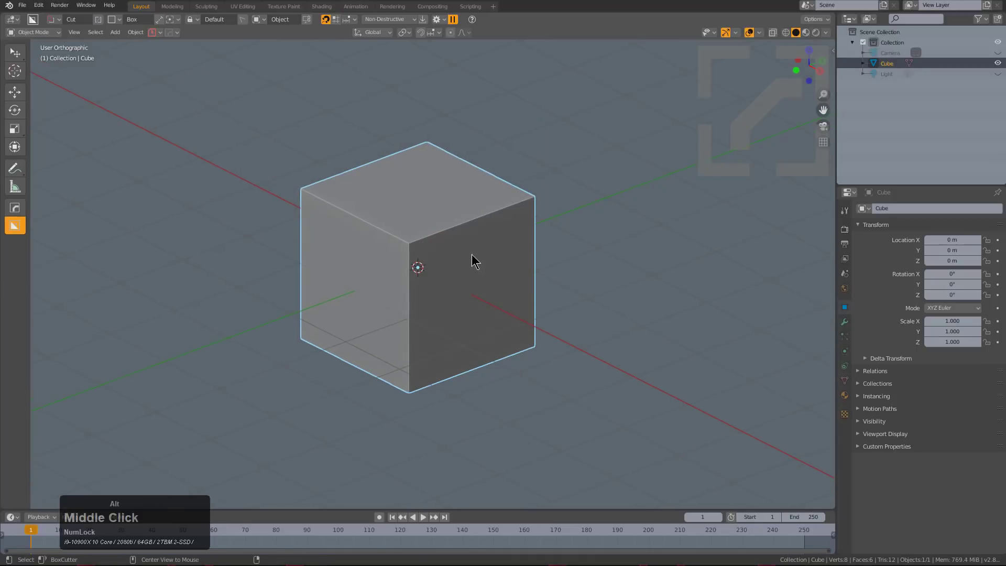
{"action": "key", "text": "alt+v"}
{"action": "key", "text": "y"}
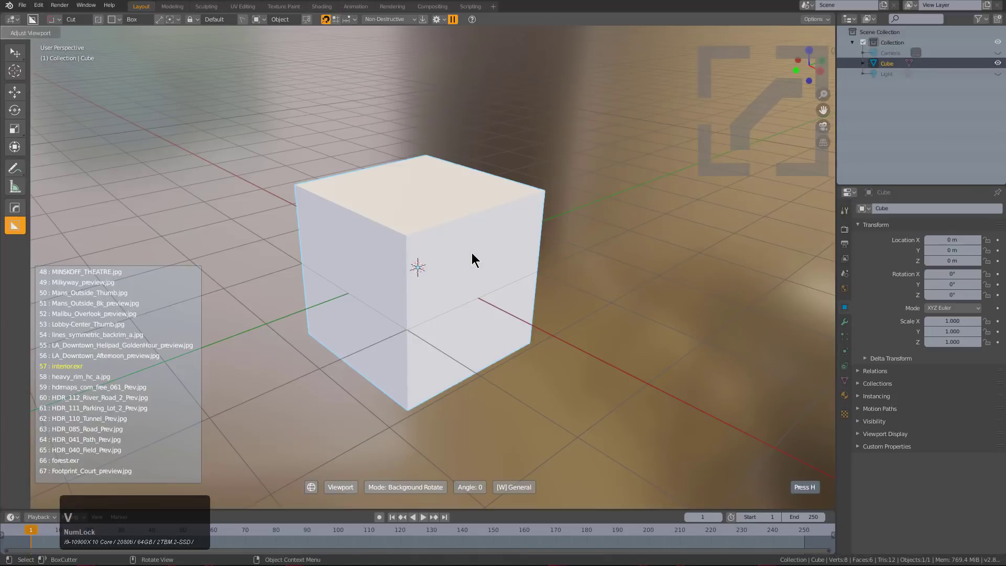
{"action": "key", "text": "s"}
{"action": "key", "text": "s"}
{"action": "key", "text": "s"}
{"action": "key", "text": "s"}
{"action": "key", "text": "s"}
{"action": "key", "text": "s"}
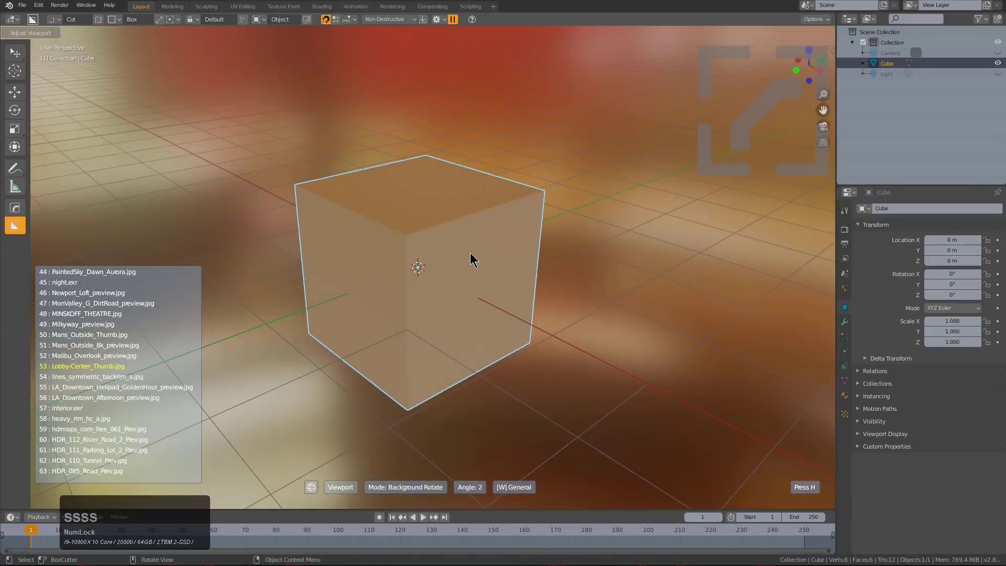
{"action": "key", "text": "s"}
{"action": "key", "text": "s"}
{"action": "key", "text": "s"}
{"action": "key", "text": "s"}
{"action": "key", "text": "s"}
{"action": "key", "text": "s"}
{"action": "key", "text": "s"}
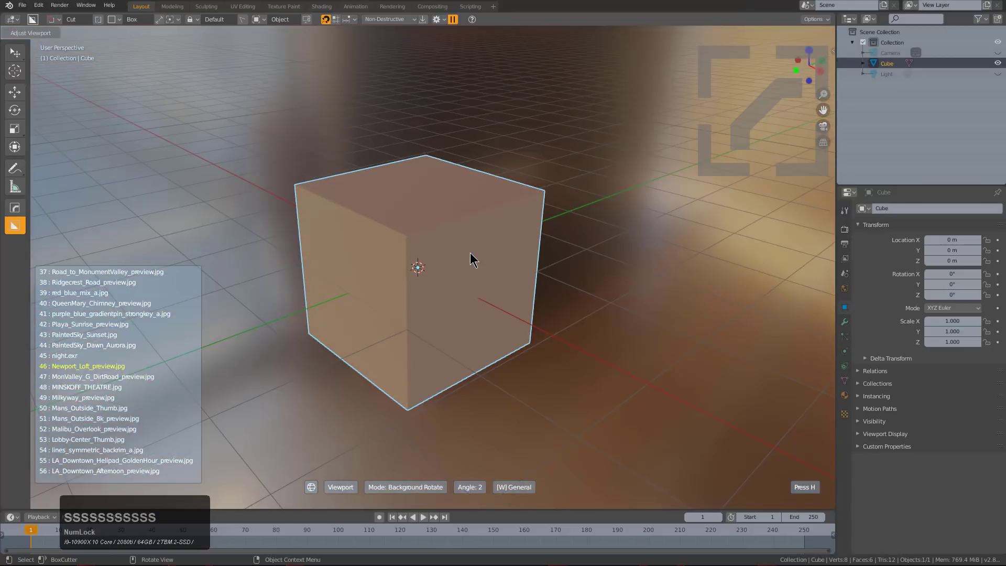
{"action": "key", "text": "s"}
{"action": "key", "text": "s"}
{"action": "key", "text": "s"}
{"action": "key", "text": "s"}
{"action": "key", "text": "s"}
{"action": "key", "text": "s"}
{"action": "key", "text": "s"}
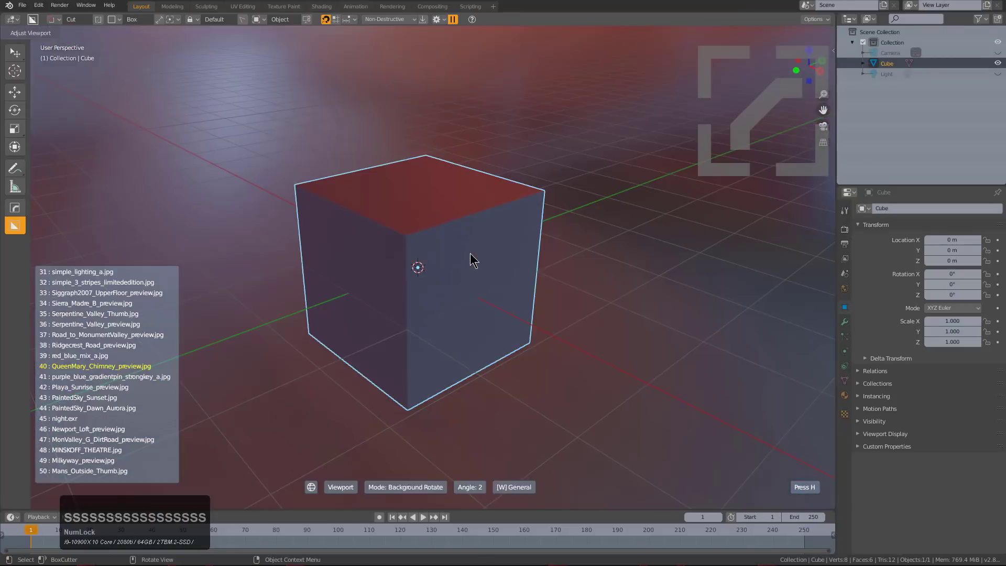
{"action": "key", "text": "s"}
{"action": "key", "text": "s"}
{"action": "key", "text": "s"}
{"action": "key", "text": "s"}
{"action": "key", "text": "s"}
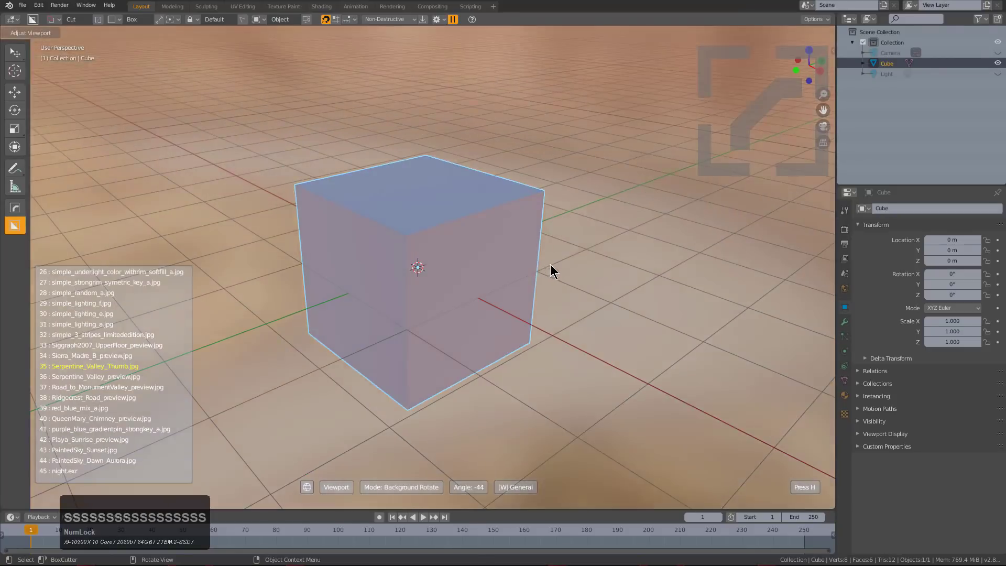
{"action": "key", "text": "s"}
{"action": "key", "text": "s"}
{"action": "key", "text": "s"}
{"action": "key", "text": "s"}
{"action": "key", "text": "s"}
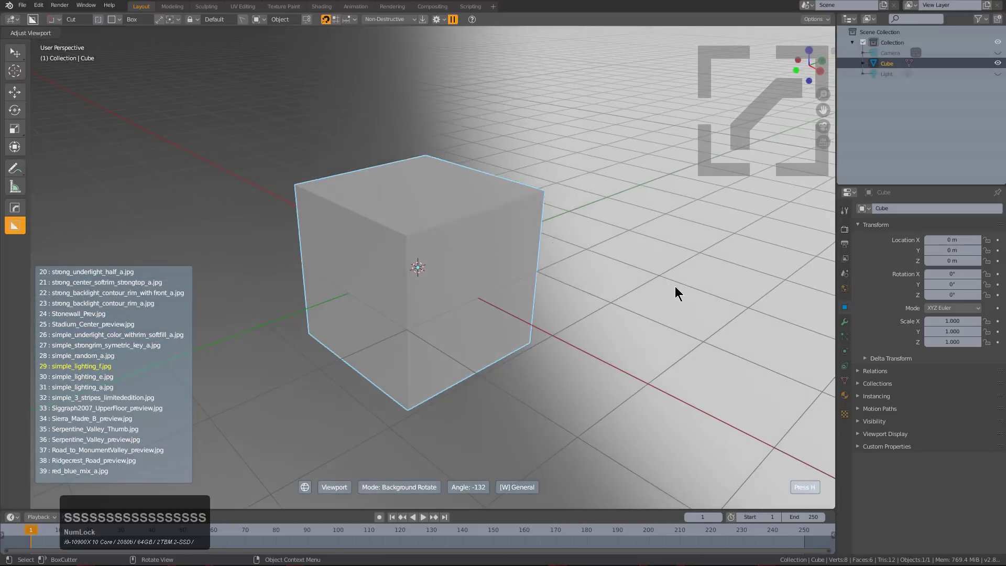
{"action": "key", "text": "s"}
{"action": "key", "text": "s"}
{"action": "key", "text": "s"}
{"action": "key", "text": "s"}
{"action": "key", "text": "s"}
{"action": "key", "text": "s"}
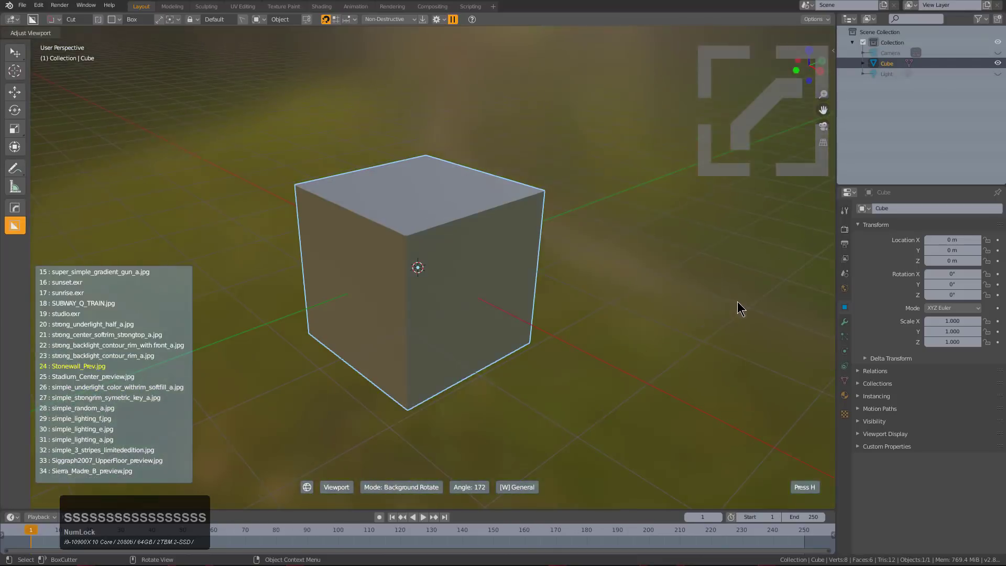
{"action": "key", "text": "s"}
{"action": "key", "text": "s"}
{"action": "key", "text": "s"}
{"action": "key", "text": "s"}
{"action": "key", "text": "s"}
{"action": "key", "text": "s"}
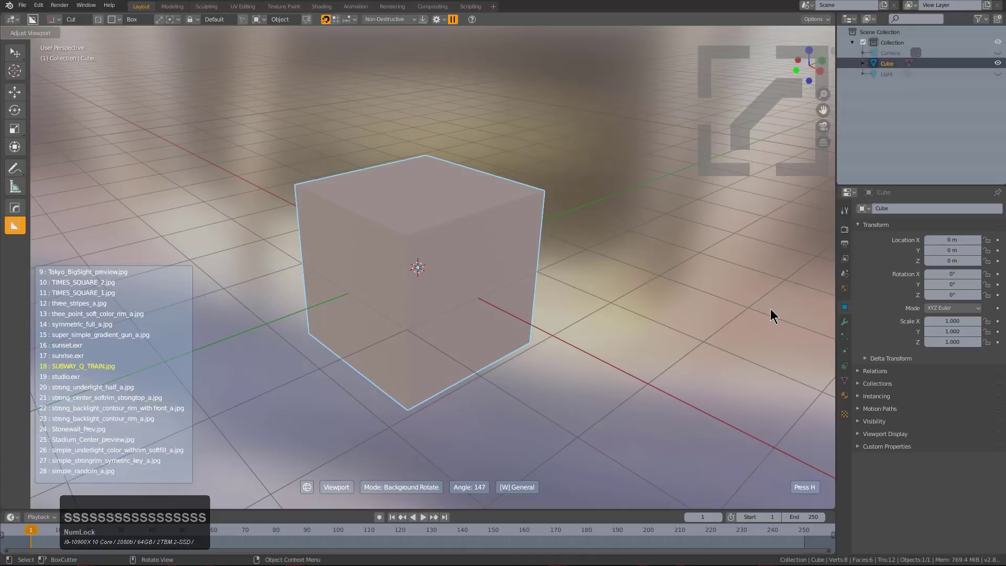
{"action": "key", "text": "s"}
{"action": "key", "text": "s"}
{"action": "key", "text": "s"}
{"action": "key", "text": "s"}
{"action": "key", "text": "s"}
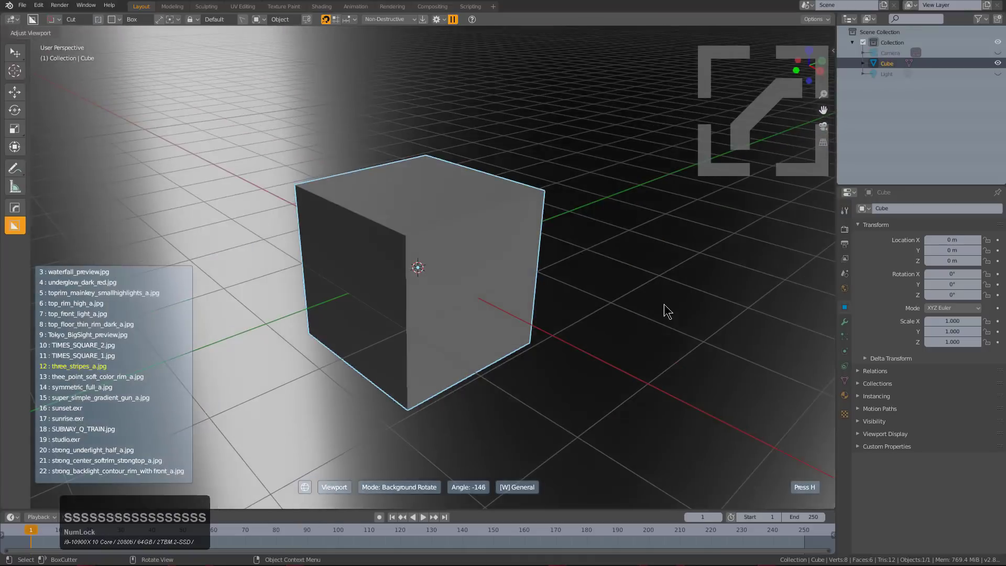
{"action": "key", "text": "s"}
{"action": "key", "text": "s"}
{"action": "key", "text": "s"}
{"action": "key", "text": "s"}
{"action": "key", "text": "s"}
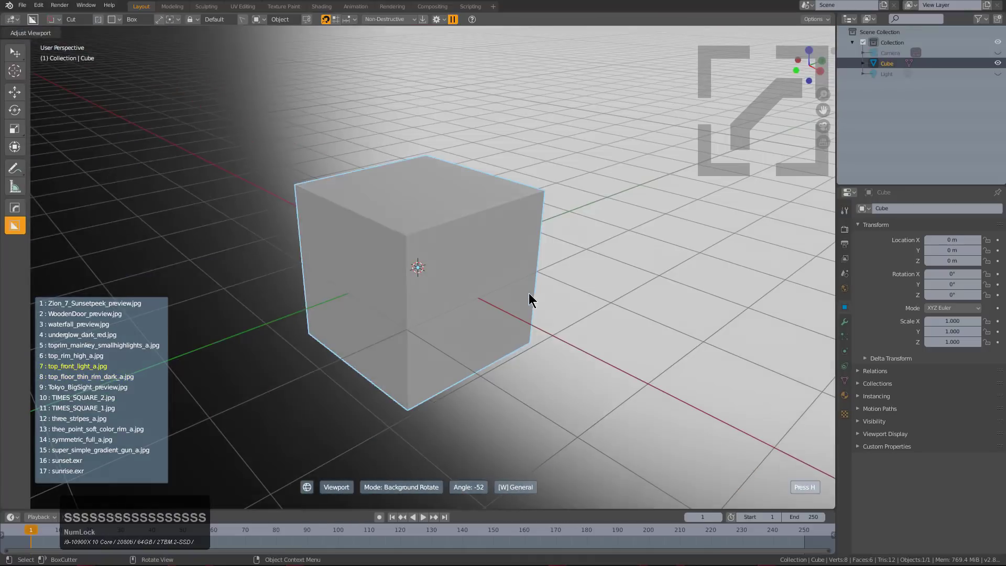
{"action": "key", "text": "s"}
{"action": "key", "text": "s"}
{"action": "key", "text": "s"}
{"action": "key", "text": "s"}
{"action": "key", "text": "s"}
{"action": "key", "text": "s"}
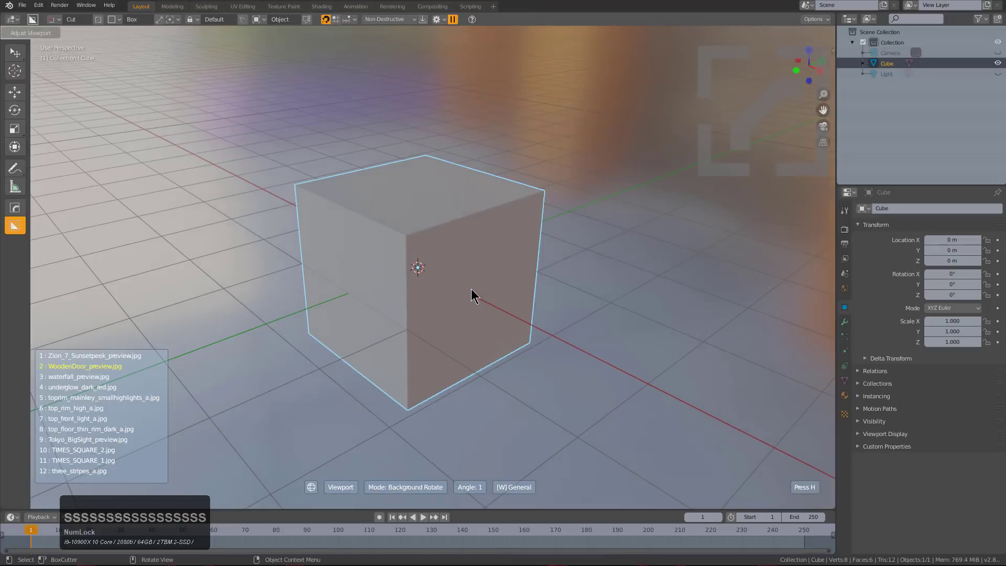
{"action": "key", "text": "s"}
{"action": "key", "text": "s"}
{"action": "key", "text": "s"}
{"action": "key", "text": "s"}
{"action": "key", "text": "s"}
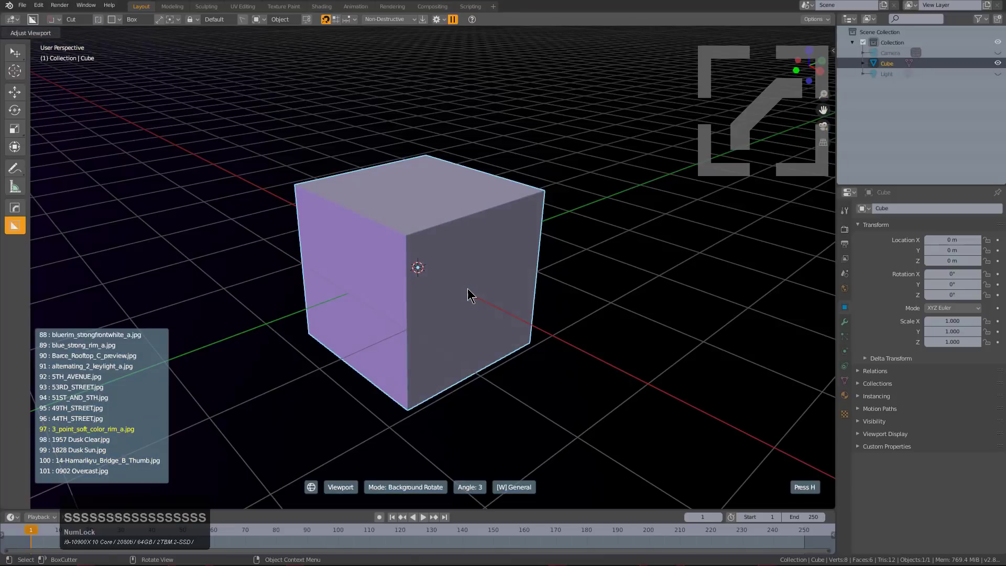
{"action": "key", "text": "s"}
{"action": "key", "text": "s"}
{"action": "key", "text": "s"}
{"action": "key", "text": "s"}
{"action": "key", "text": "s"}
{"action": "key", "text": "s"}
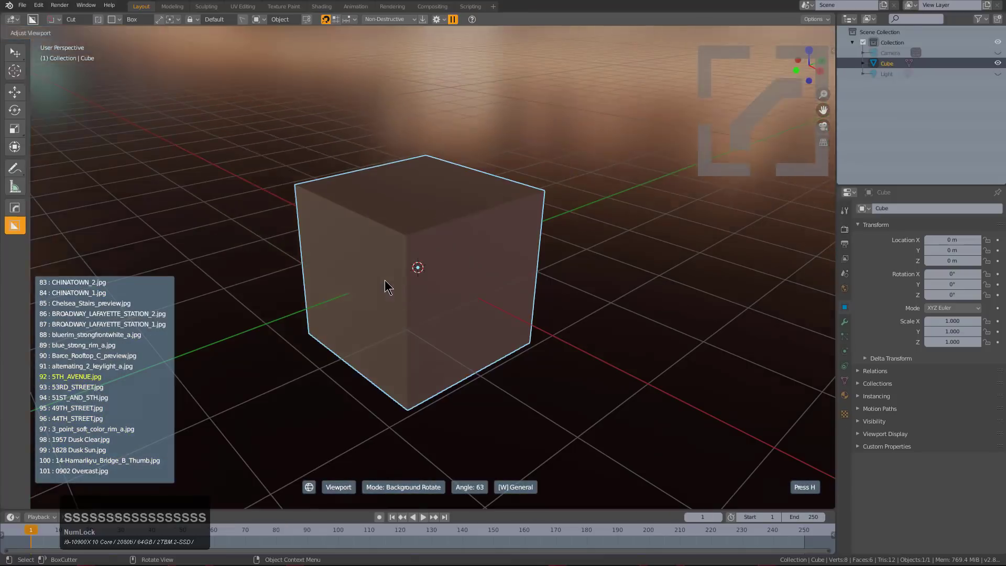
{"action": "key", "text": "s"}
{"action": "key", "text": "s"}
{"action": "key", "text": "s"}
{"action": "key", "text": "s"}
{"action": "key", "text": "s"}
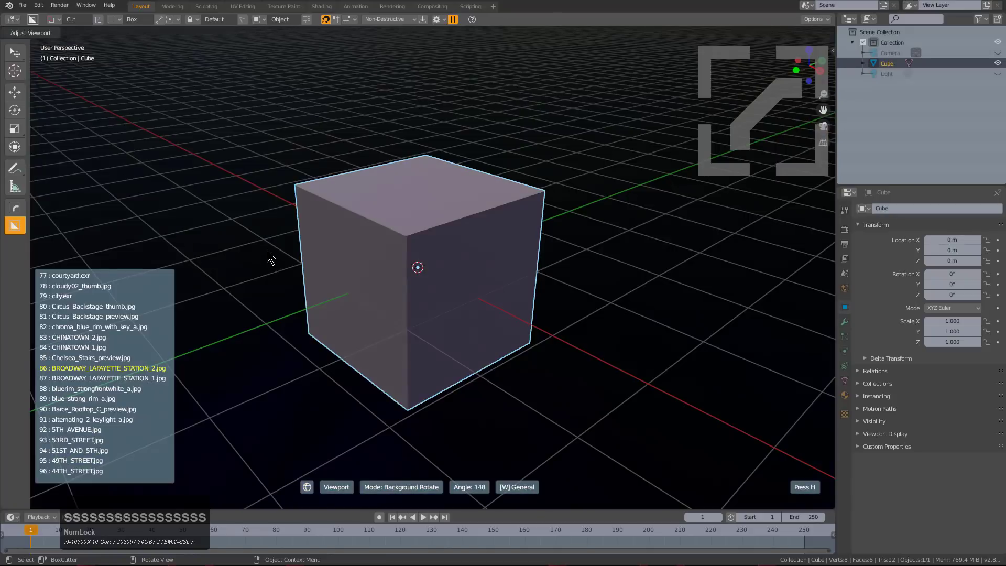
{"action": "key", "text": "s"}
{"action": "key", "text": "s"}
{"action": "key", "text": "s"}
{"action": "key", "text": "s"}
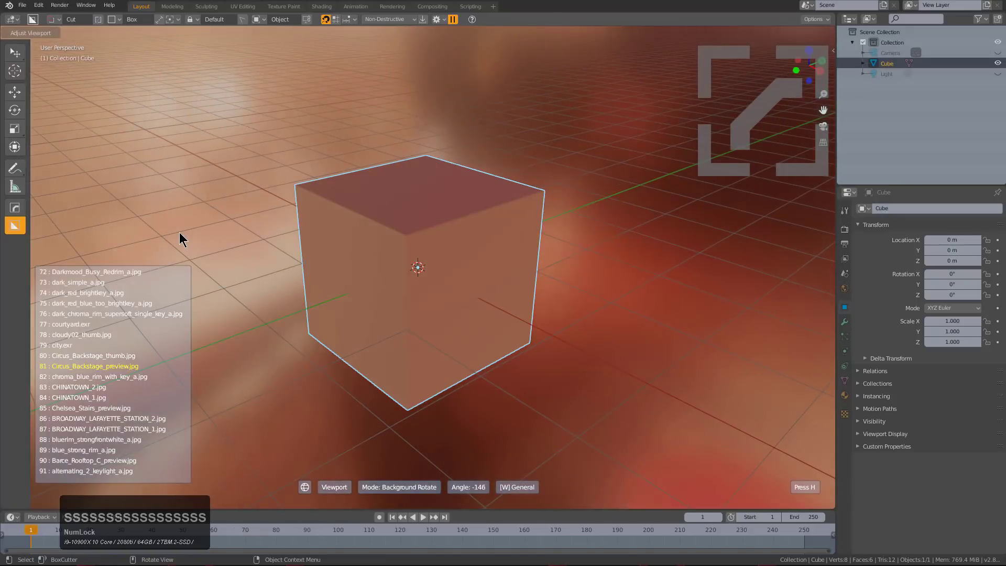
{"action": "key", "text": "s"}
{"action": "key", "text": "s"}
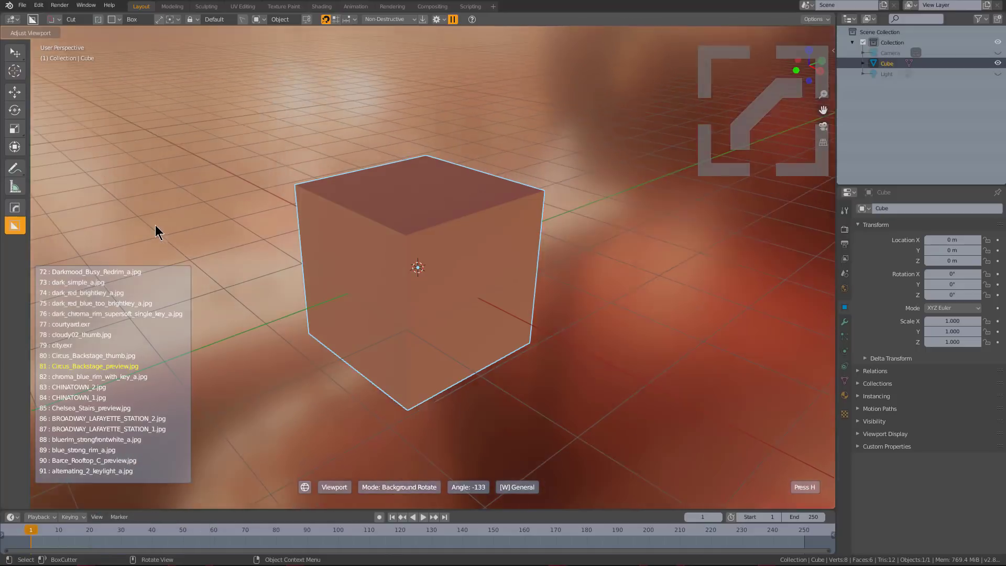
{"action": "key", "text": "s"}
{"action": "key", "text": "s"}
{"action": "key", "text": "s"}
{"action": "key", "text": "s"}
{"action": "key", "text": "s"}
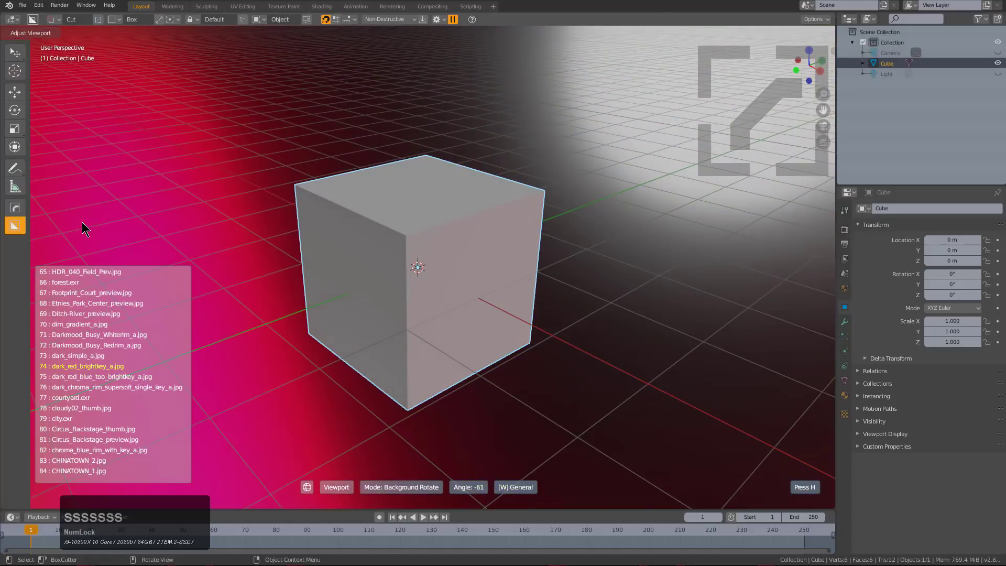
{"action": "key", "text": "s"}
{"action": "right_click", "coordinate": [179, 99]}
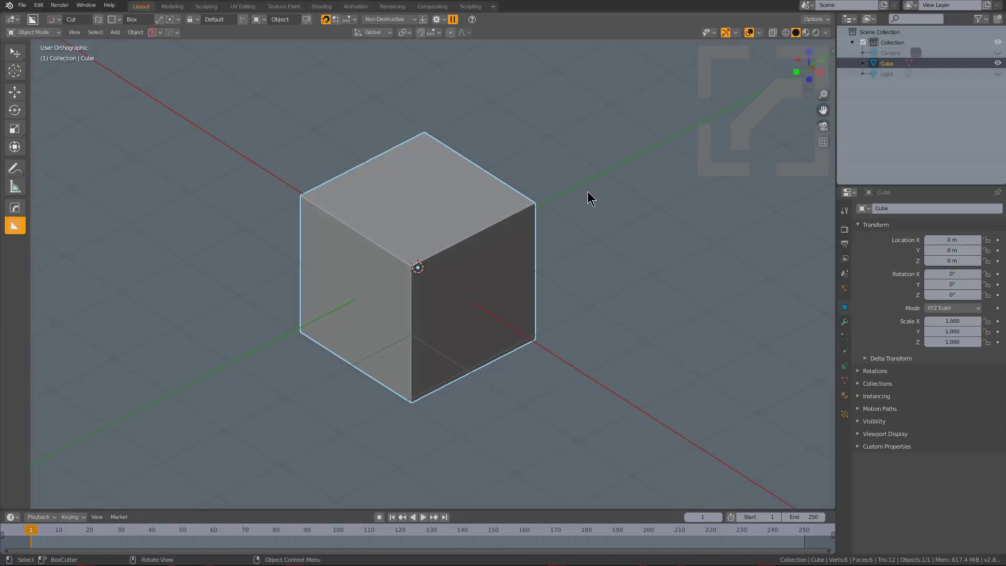
- Adjust the cube's viewport with the Etnies_Park_Center_preview.jpg HDRI at a background angle of -17, enable To_Render and confirm
{"action": "middle_click_drag", "start_coordinate": [587, 193], "coordinate": [585, 201]}
{"action": "key", "text": "alt+v"}
{"action": "left_click", "coordinate": [585, 201]}
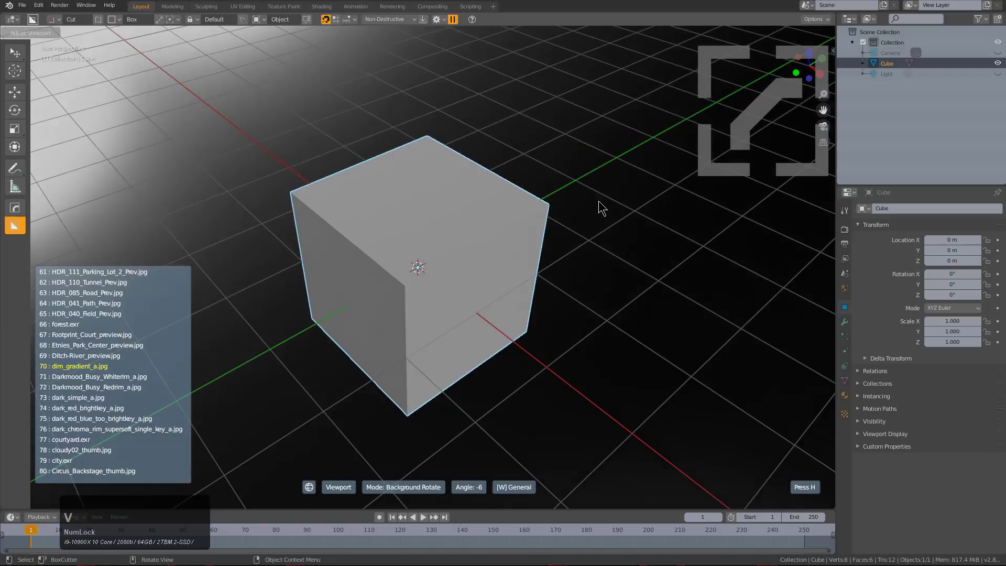
{"action": "key", "text": "s"}
{"action": "key", "text": "s"}
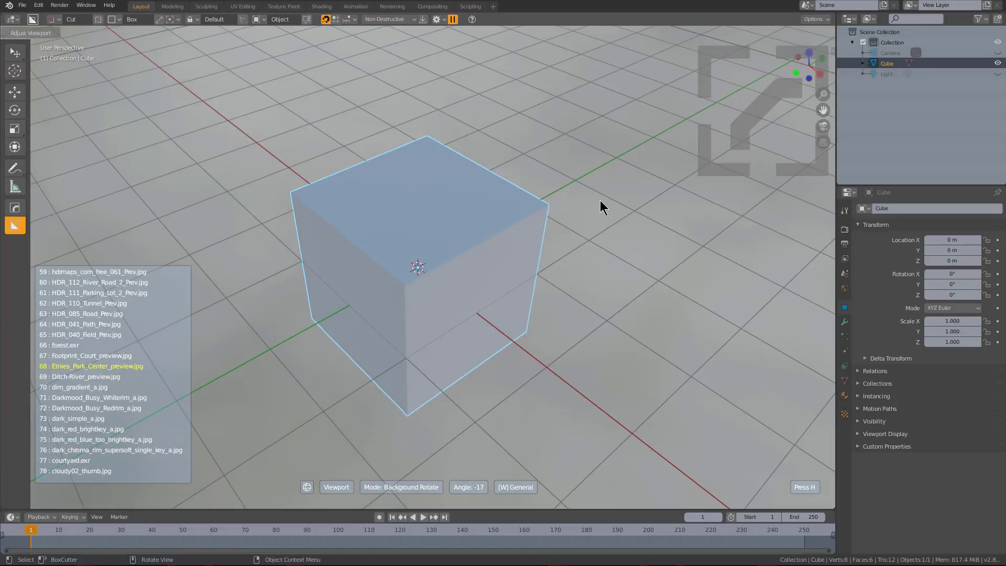
{"action": "key", "text": "r"}
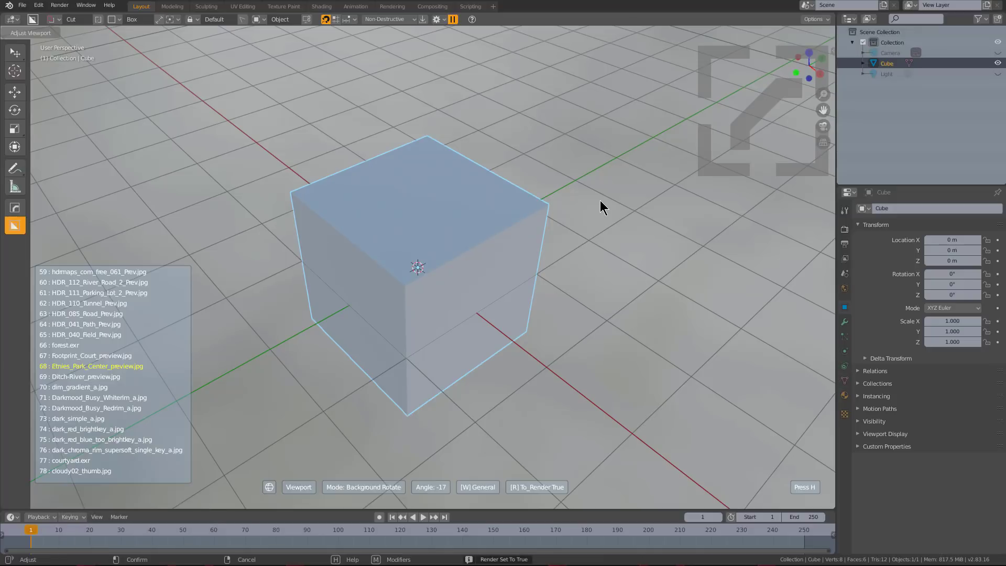
{"action": "left_click", "coordinate": [600, 201]}
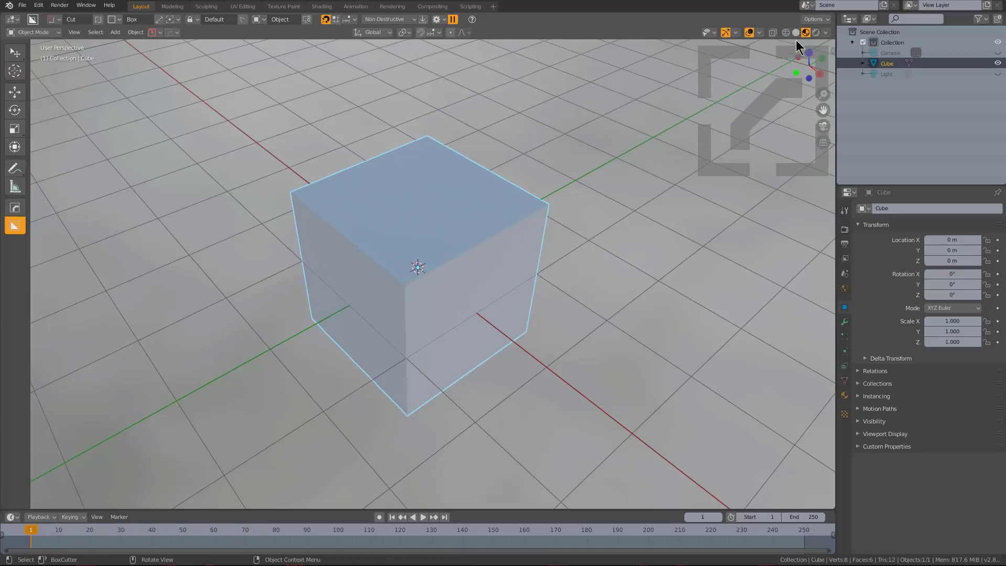
- Switch to rendered shading, deselect the cube and compare the environment against material preview, ending in rendered shading
{"action": "left_click", "coordinate": [816, 33]}
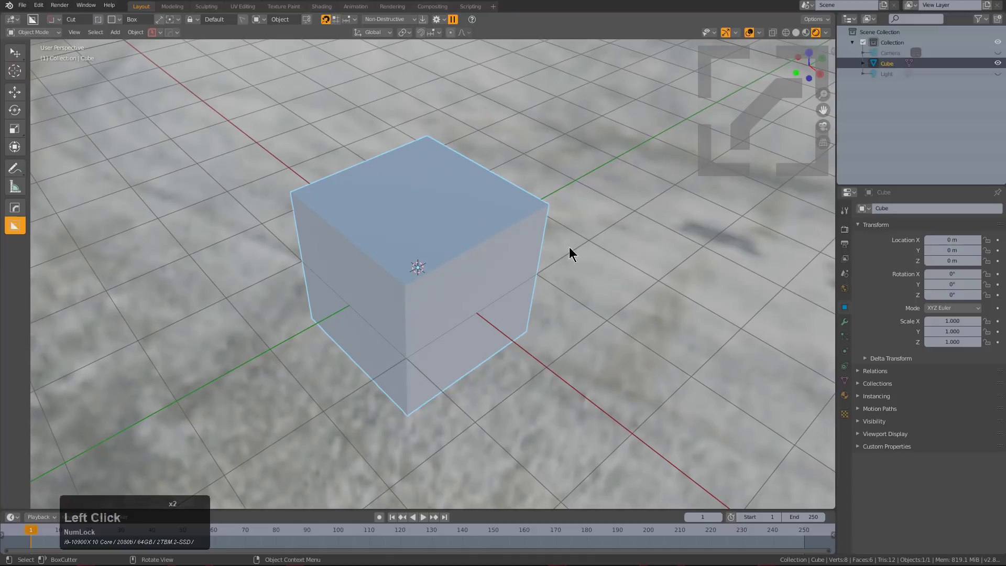
{"action": "key", "text": "alt+a"}
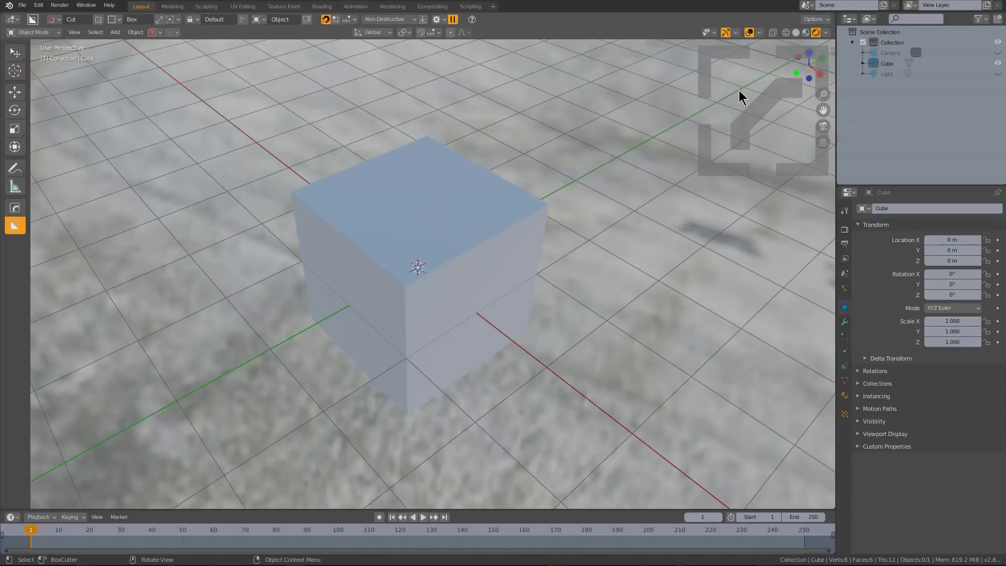
{"action": "left_click", "coordinate": [807, 31]}
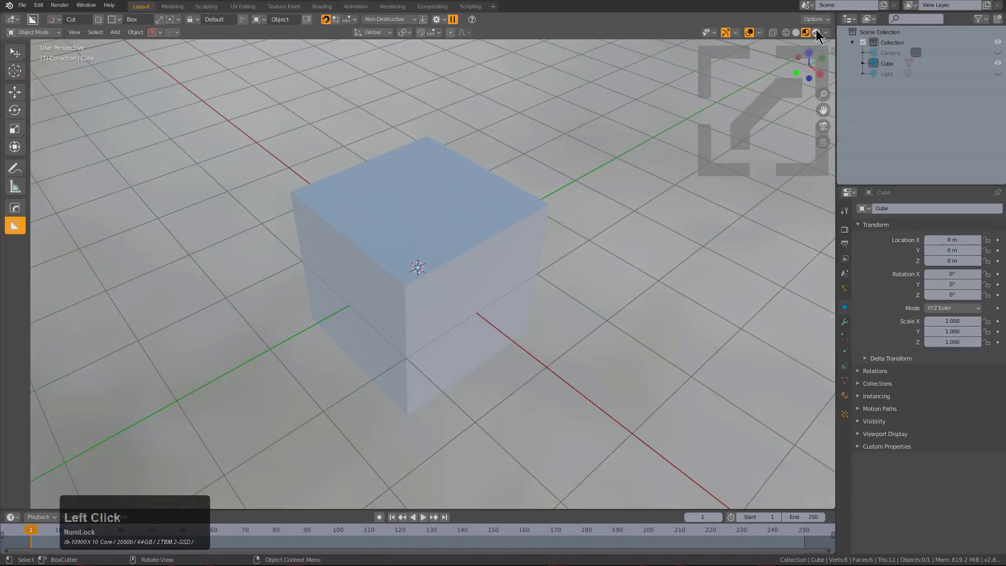
{"action": "left_click", "coordinate": [816, 32]}
- Add a HardOps Camera Turntable rig to the cube scene
{"action": "scroll", "coordinate": [503, 266], "scroll_direction": "down", "scroll_amount": 4}
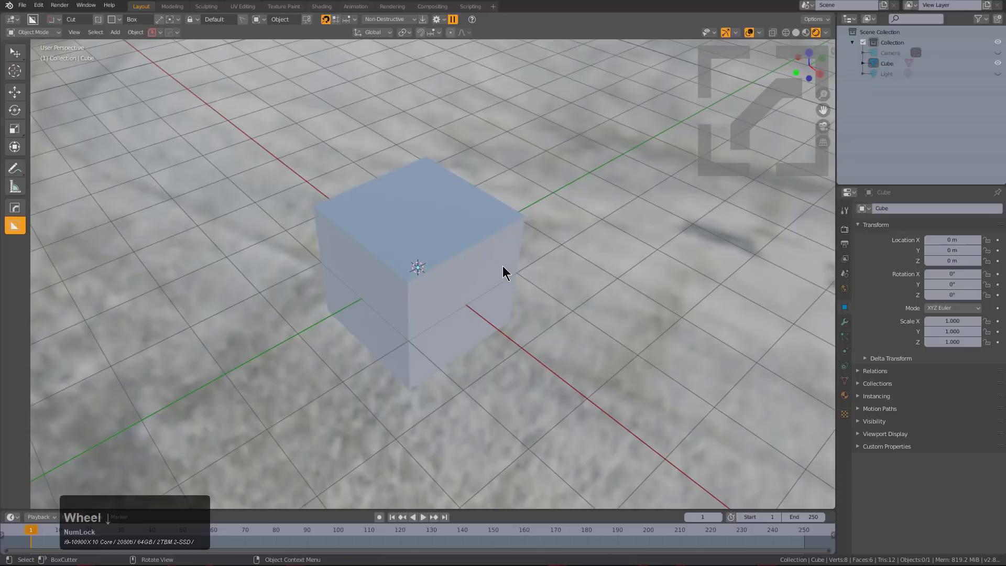
{"action": "key", "text": "q"}
{"action": "left_click", "coordinate": [503, 267]}
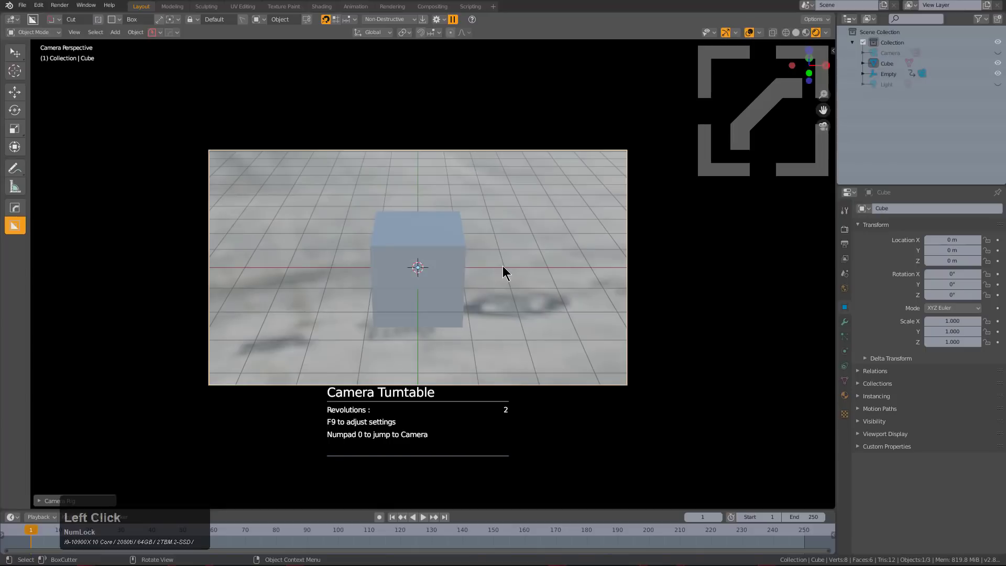
- Render the current frame through the turntable camera, inspect the image and close the render window
{"action": "scroll", "coordinate": [546, 260], "scroll_direction": "up", "scroll_amount": 1}
{"action": "key", "text": "F10"}
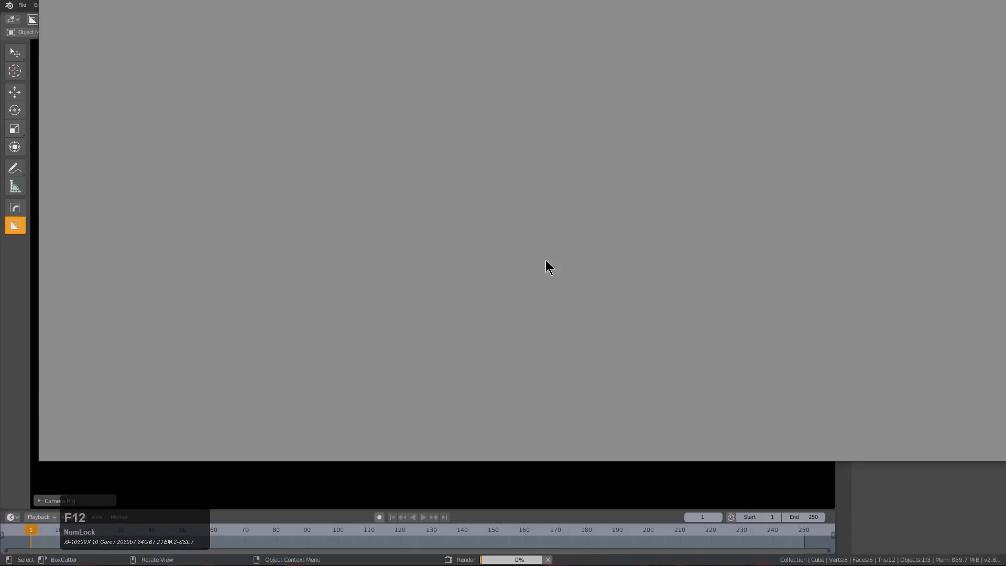
{"action": "left_click", "coordinate": [546, 260]}
{"action": "left_click_drag", "start_coordinate": [812, 0], "coordinate": [777, 0]}
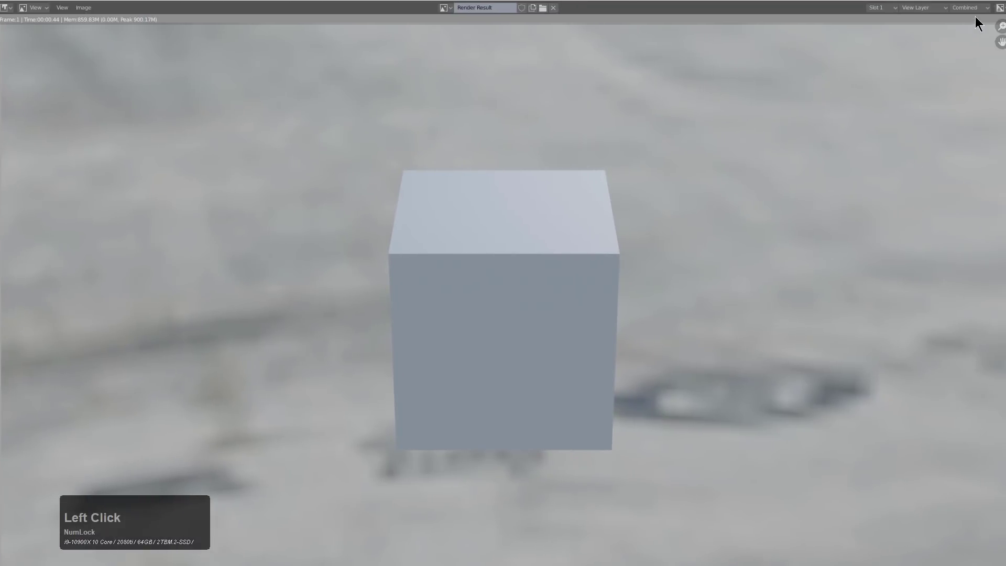
{"action": "left_click_drag", "start_coordinate": [702, 1], "coordinate": [683, 26]}
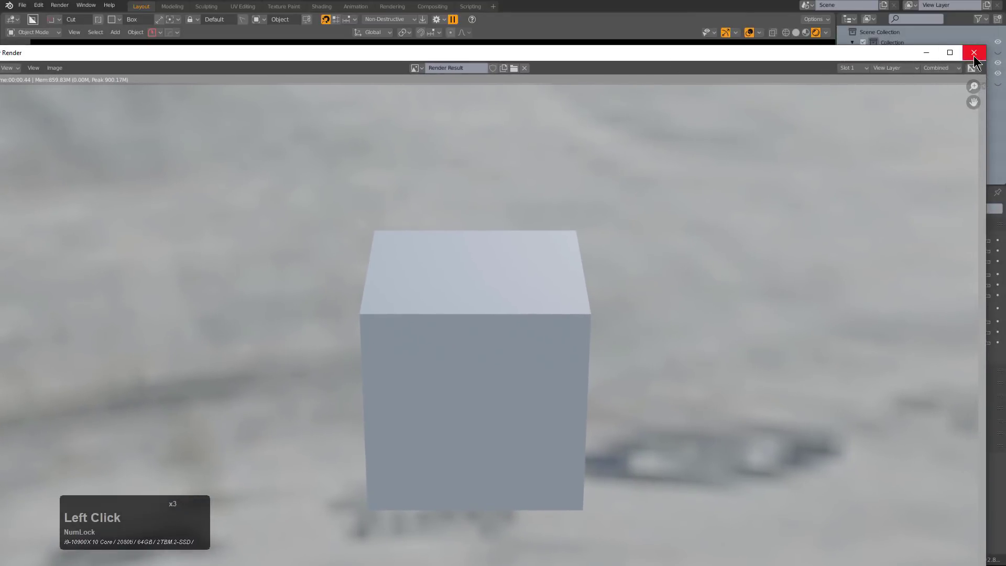
{"action": "left_click", "coordinate": [976, 49]}
- Adjust the framed panel scene's viewport with the BROADWAY_LAFAYETTE_STATION_2.jpg HDRI at a background angle of -120, send it to render and confirm
{"action": "scroll", "coordinate": [585, 228], "scroll_direction": "up", "scroll_amount": 2}
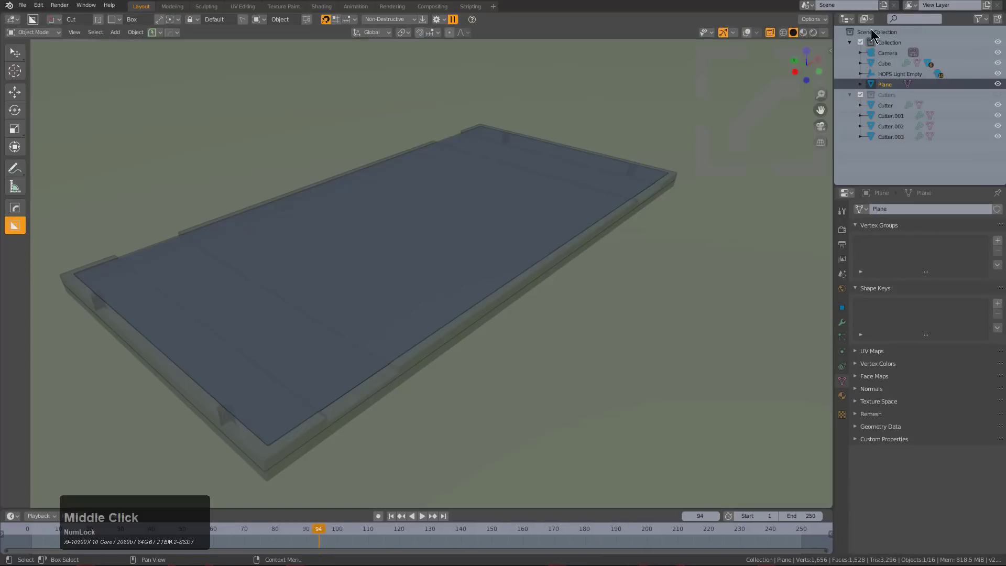
{"action": "scroll", "coordinate": [593, 216], "scroll_direction": "down", "scroll_amount": 2}
{"action": "middle_click_drag", "start_coordinate": [592, 209], "coordinate": [585, 213]}
{"action": "key", "text": "alt"}
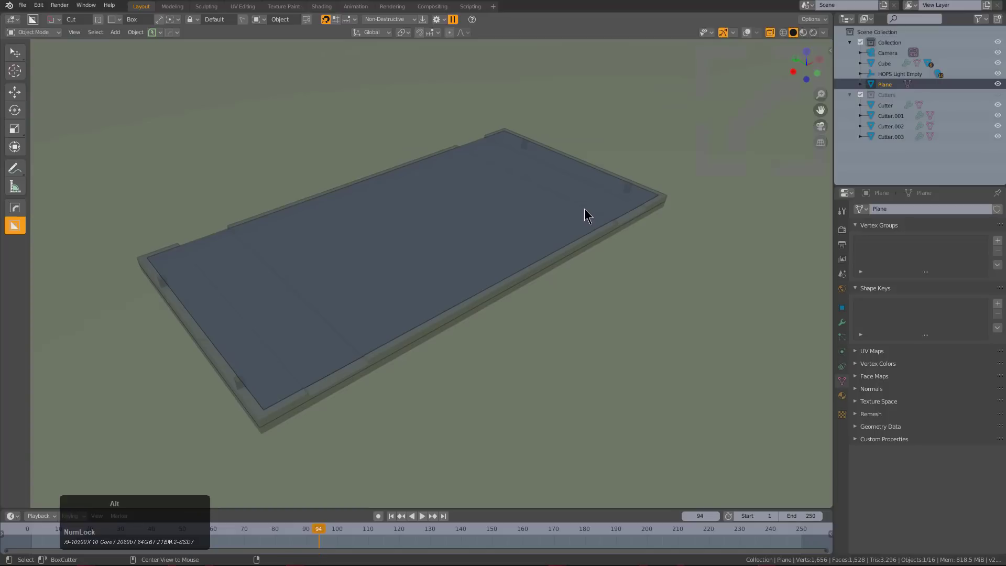
{"action": "key", "text": "alt+v"}
{"action": "left_click", "coordinate": [584, 207]}
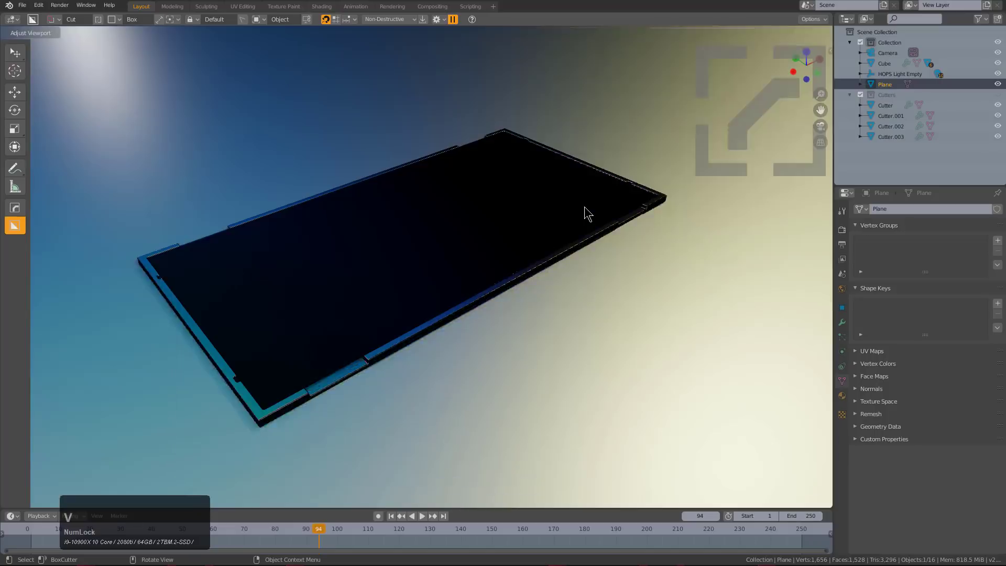
{"action": "key", "text": "s"}
{"action": "key", "text": "s"}
{"action": "key", "text": "s"}
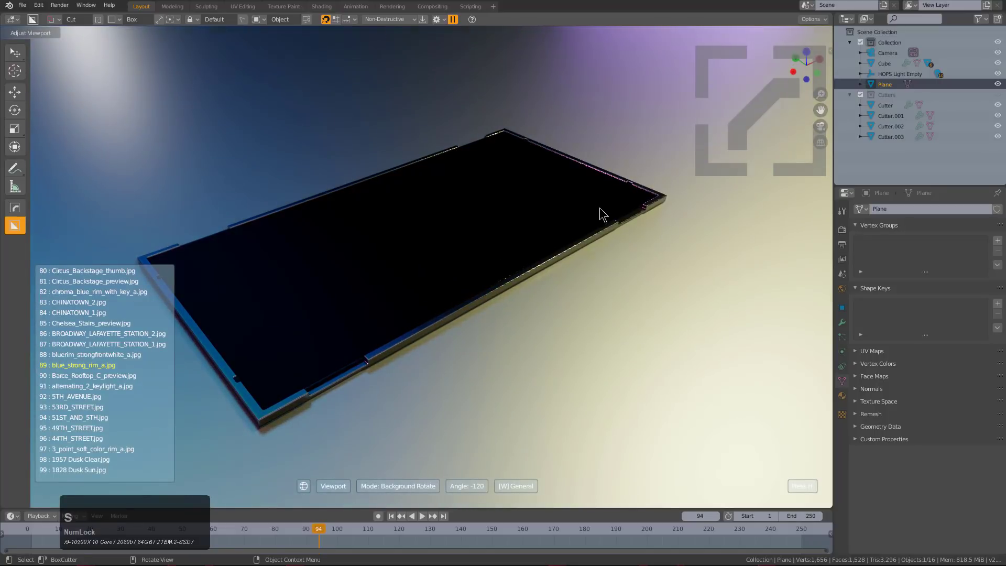
{"action": "scroll", "coordinate": [600, 208], "scroll_direction": "up", "scroll_amount": 1}
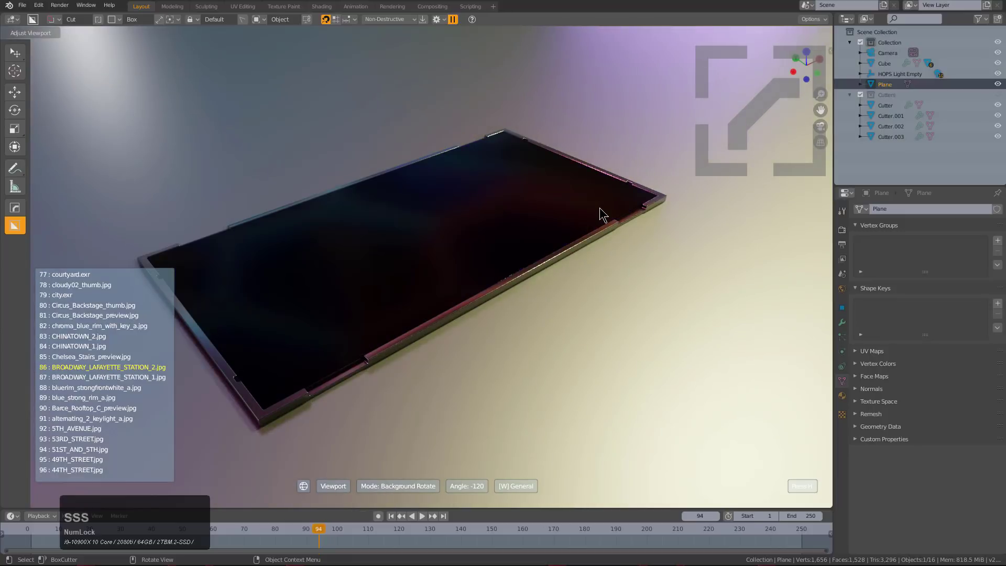
{"action": "key", "text": "r"}
{"action": "left_click", "coordinate": [600, 207]}
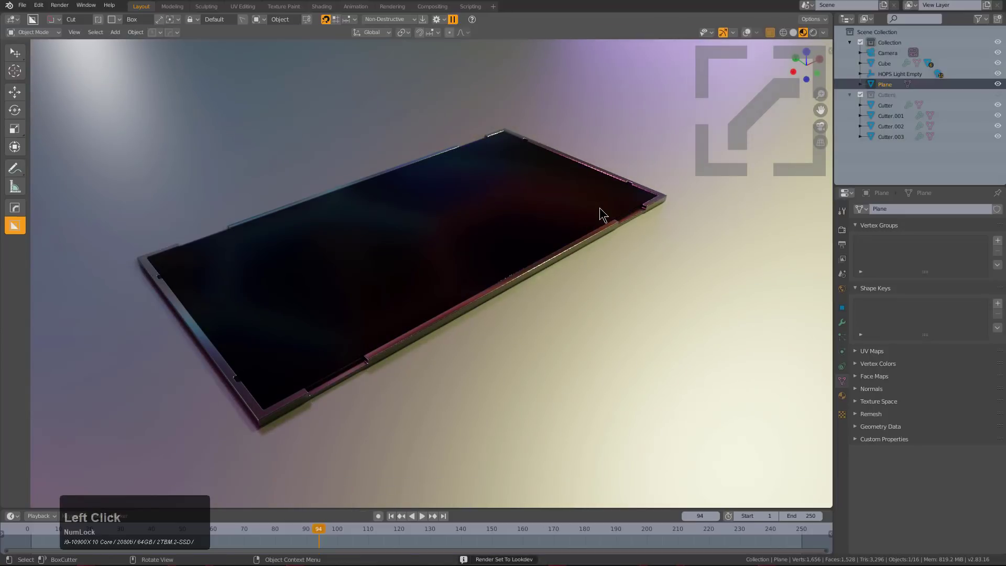
- View the panel through the scene camera, render the current frame, inspect the image and close the render window
{"action": "key", "text": "KP_0"}
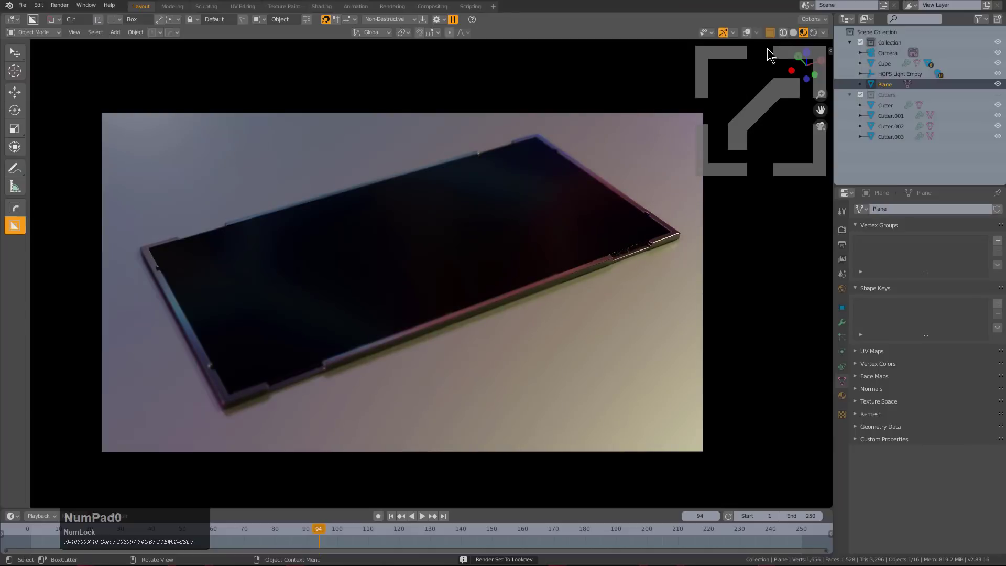
{"action": "key", "text": "F12"}
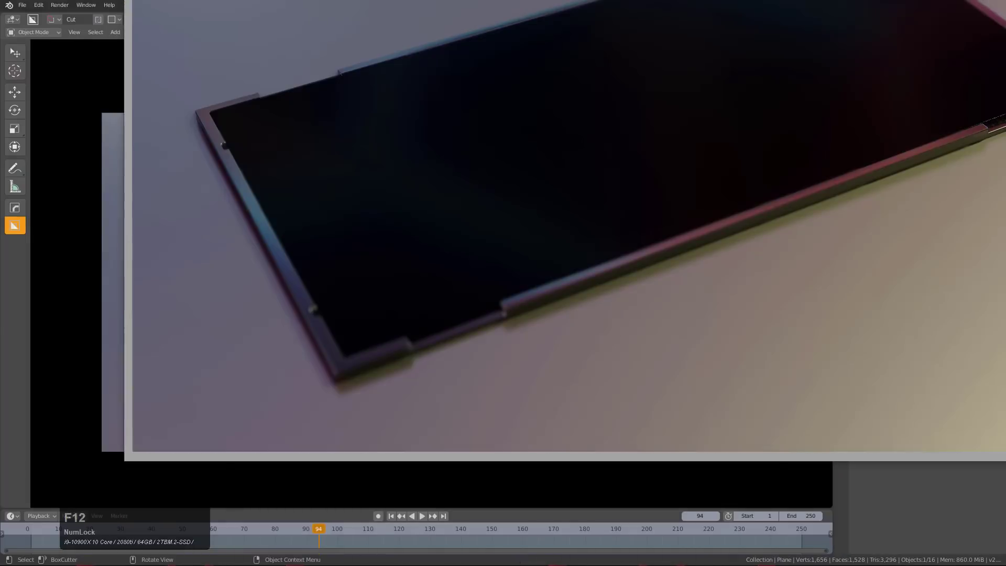
{"action": "left_click_drag", "start_coordinate": [627, 0], "coordinate": [510, 3]}
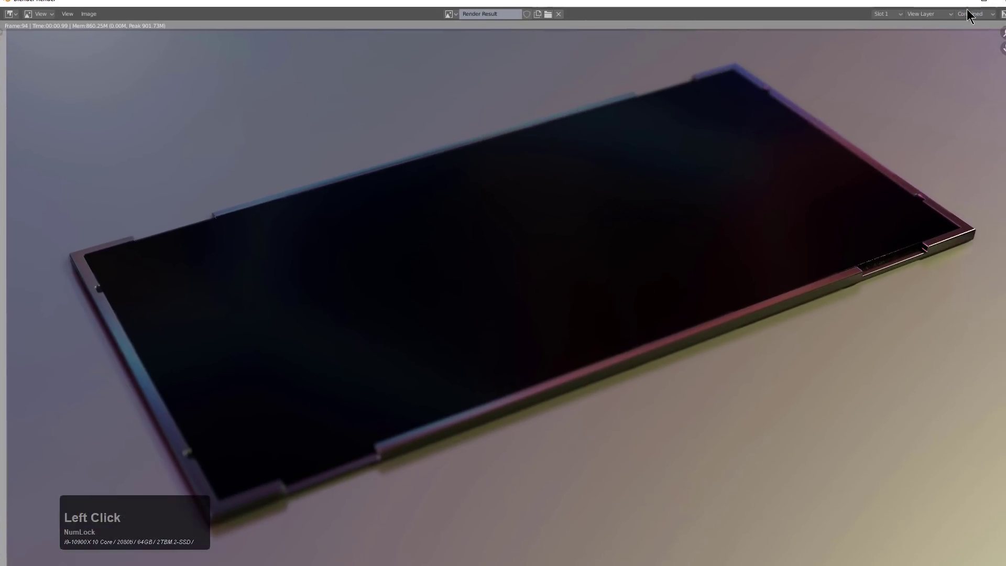
{"action": "left_click", "coordinate": [1001, 2]}
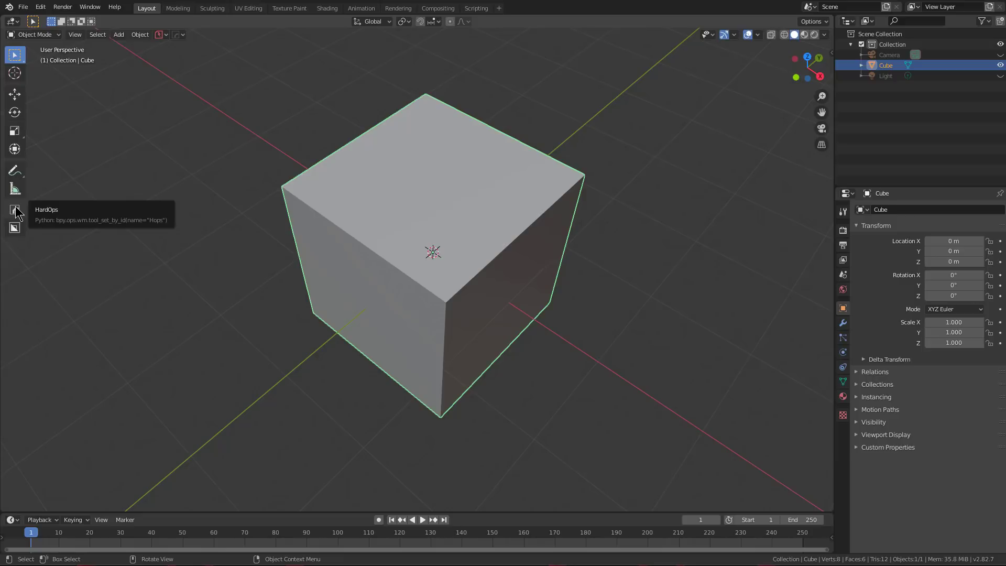
- Delete the default cube and paste the copied sliced cube model with its cutters into the scene
{"action": "middle_click_drag", "start_coordinate": [493, 338], "coordinate": [490, 336]}
{"action": "key", "text": "x"}
{"action": "left_click", "coordinate": [491, 337]}
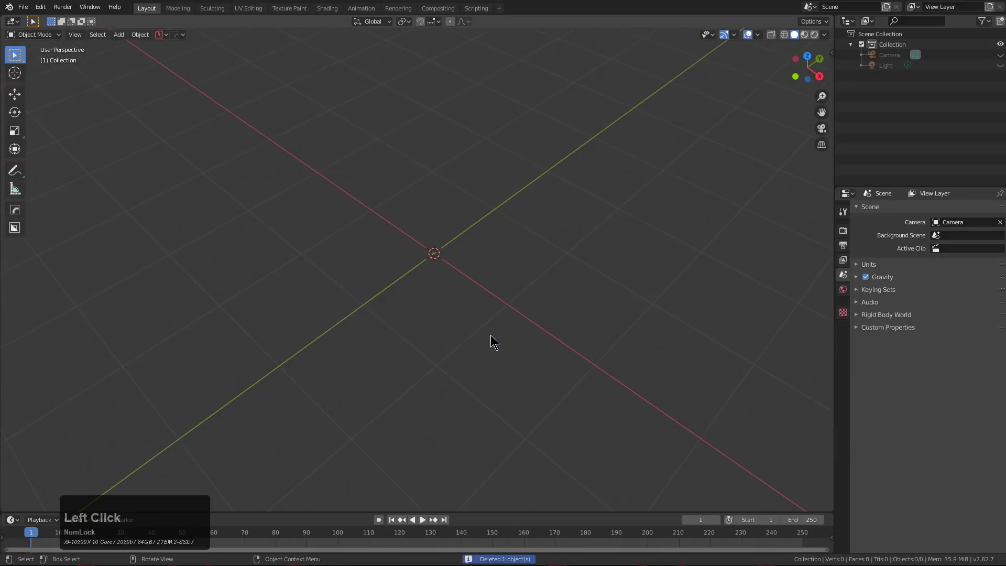
{"action": "key", "text": "ctrl+v"}
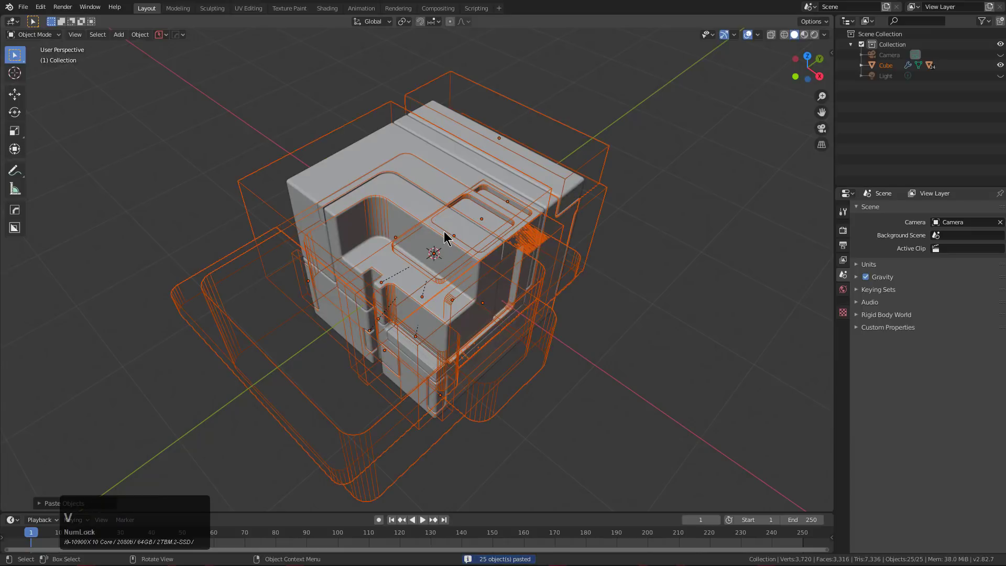
- Select all pasted objects, evict their cutters into the Cutters collection with HardOps Unify/Evict, and deselect everything
{"action": "left_click", "coordinate": [426, 148]}
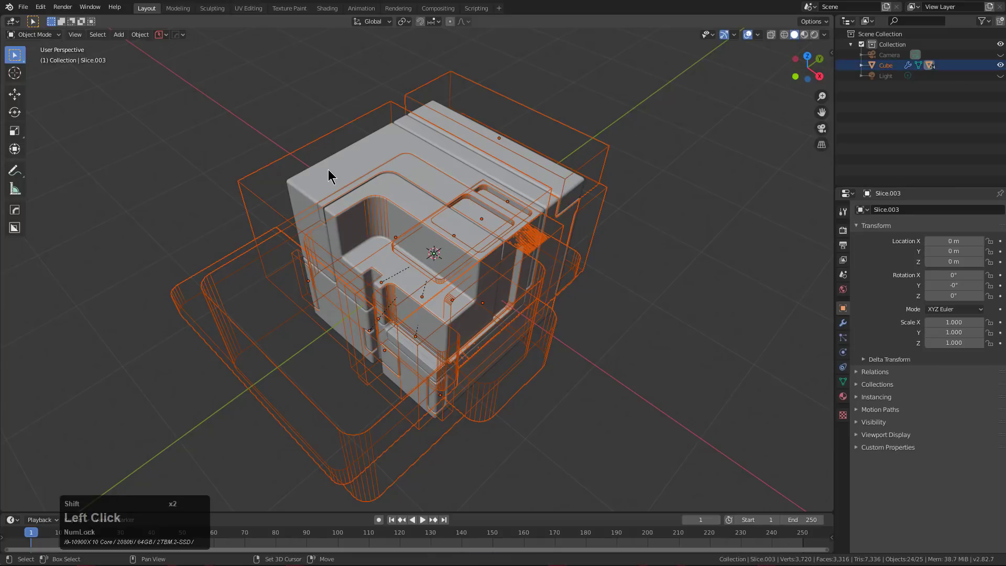
{"action": "key", "text": "alt+a"}
{"action": "key", "text": "a"}
{"action": "middle_click_drag", "start_coordinate": [508, 227], "coordinate": [498, 215]}
{"action": "scroll", "coordinate": [556, 179], "scroll_direction": "down", "scroll_amount": 2}
{"action": "key", "text": "q"}
{"action": "mouse_move", "coordinate": [555, 175]}
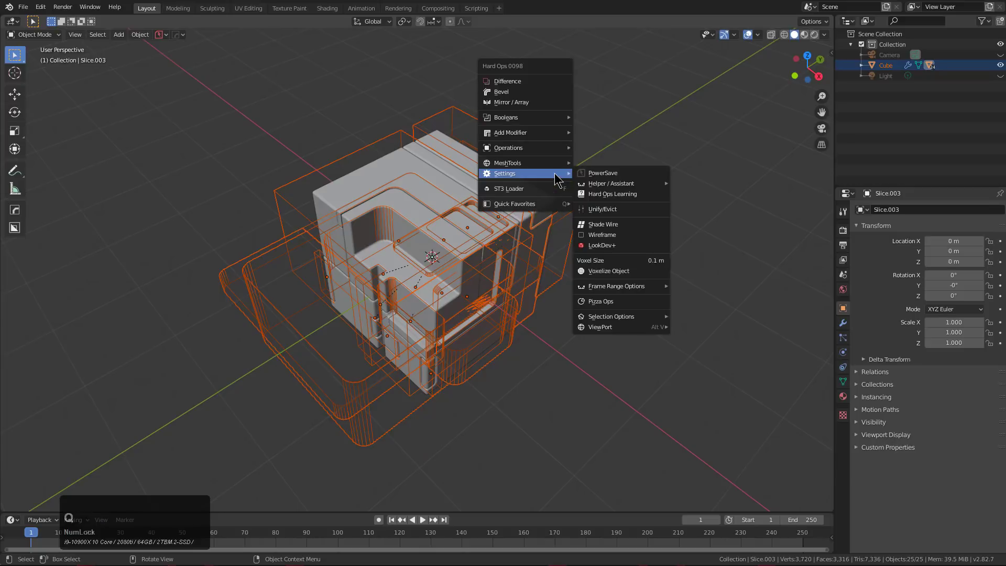
{"action": "key", "text": "ctrl"}
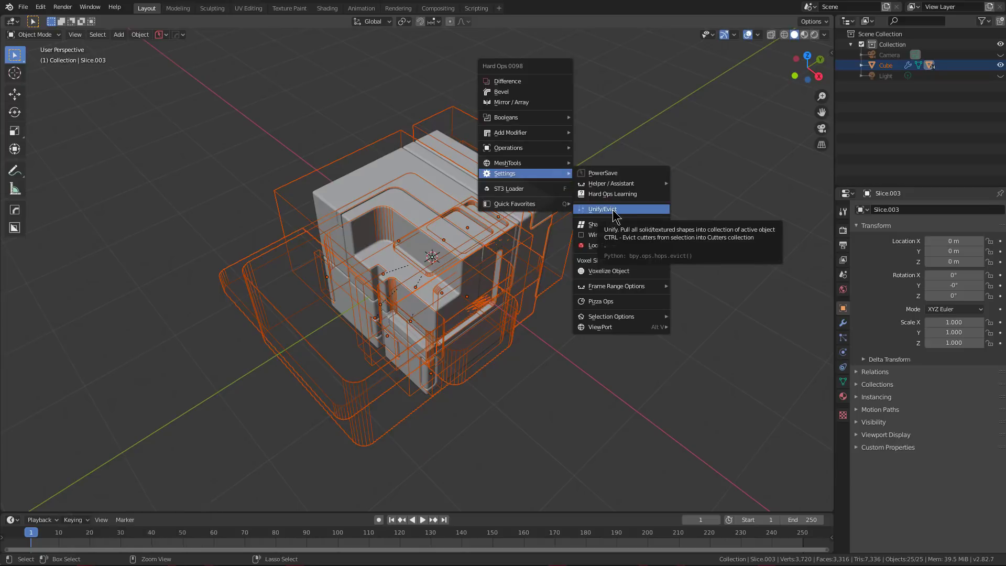
{"action": "left_click", "coordinate": [614, 213], "text": "ctrl"}
{"action": "middle_click", "coordinate": [397, 288]}
{"action": "key", "text": "a"}
{"action": "key", "text": "a"}
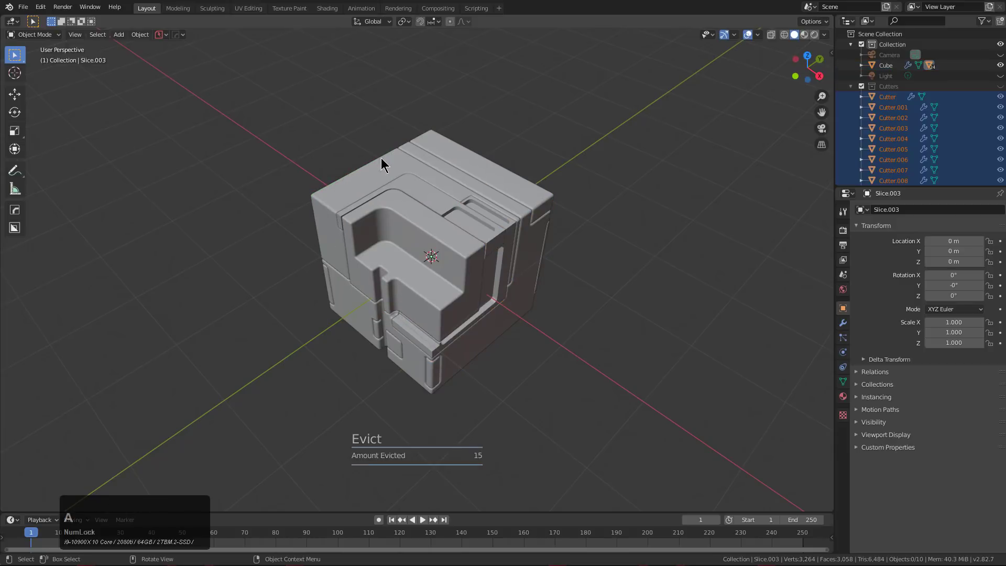
- Select all cube pieces with Slice active, cycle through random blank materials with HardOps Blank Material Scroll and confirm one
{"action": "scroll", "coordinate": [424, 184], "scroll_direction": "up", "scroll_amount": 2}
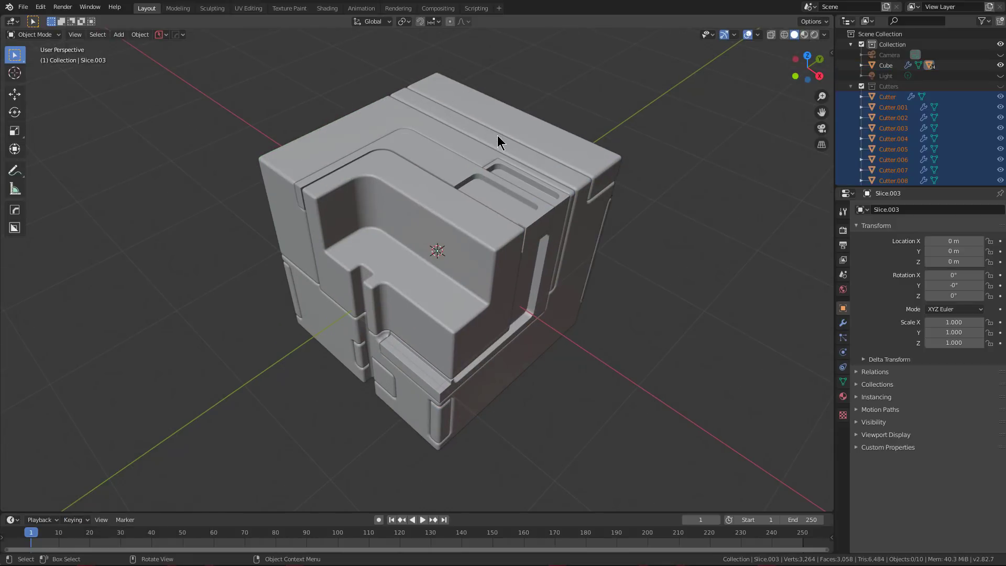
{"action": "middle_click_drag", "start_coordinate": [495, 169], "coordinate": [480, 240]}
{"action": "key", "text": "a"}
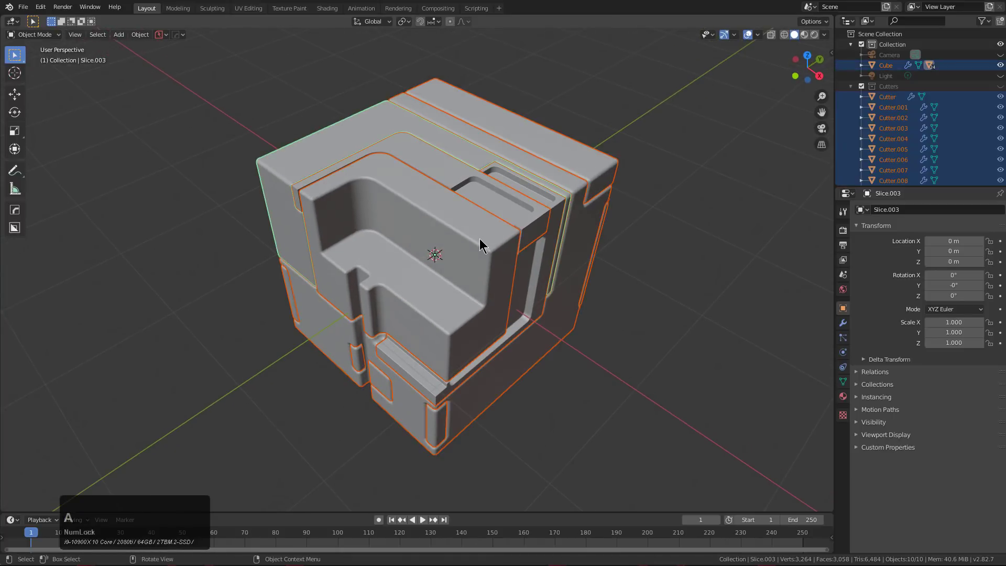
{"action": "left_click", "coordinate": [473, 241]}
{"action": "key", "text": "m"}
{"action": "left_click", "coordinate": [456, 268]}
{"action": "scroll", "coordinate": [453, 273], "scroll_direction": "up", "scroll_amount": 5}
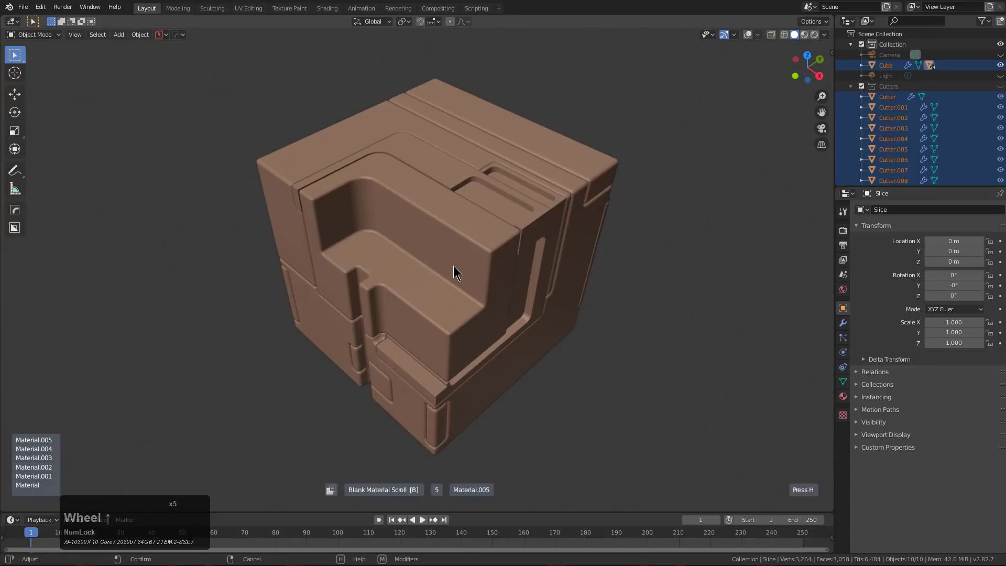
{"action": "scroll", "coordinate": [453, 266], "scroll_direction": "up", "scroll_amount": 5}
{"action": "scroll", "coordinate": [454, 267], "scroll_direction": "up", "scroll_amount": 3}
{"action": "scroll", "coordinate": [454, 266], "scroll_direction": "up", "scroll_amount": 2}
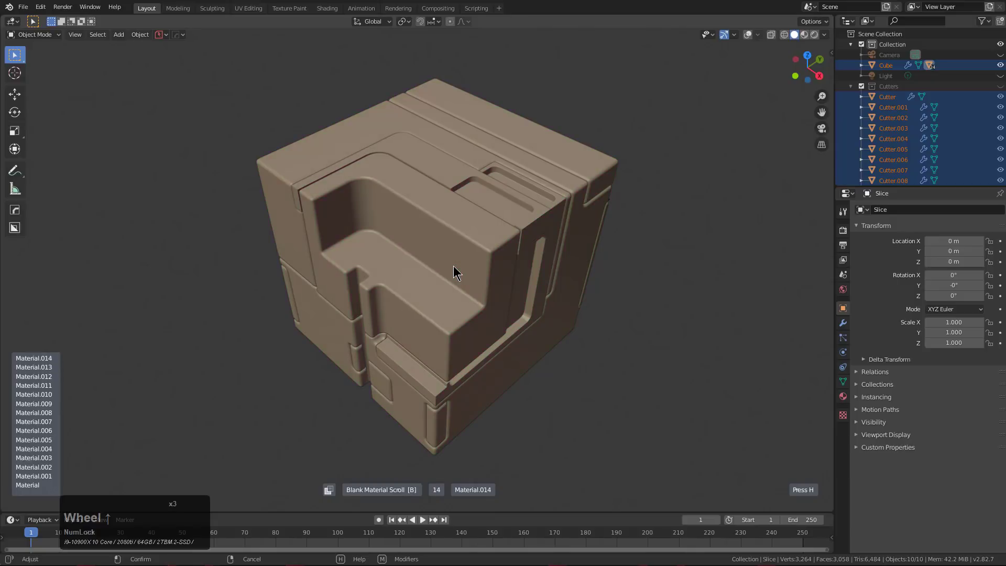
{"action": "scroll", "coordinate": [454, 272], "scroll_direction": "up", "scroll_amount": 1}
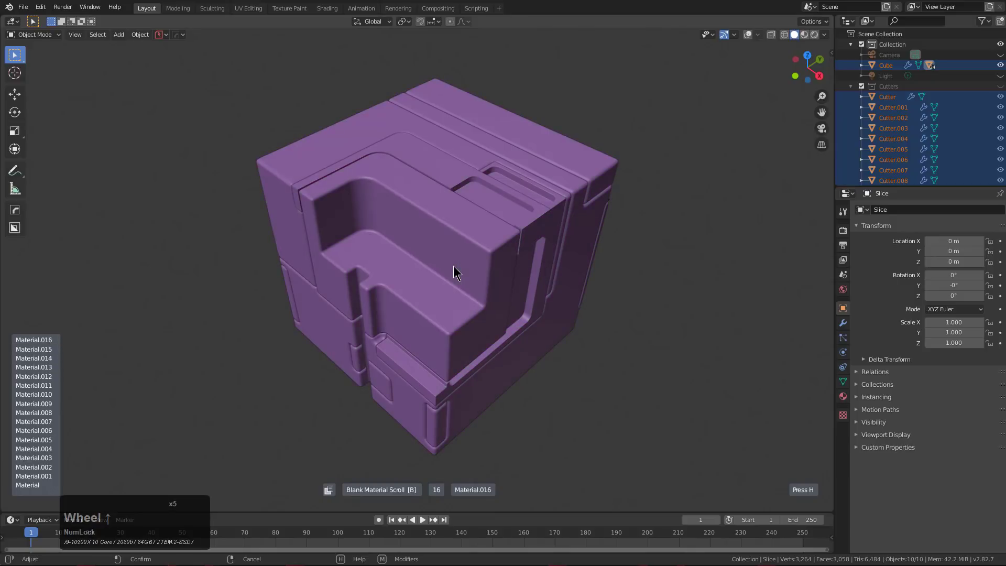
{"action": "scroll", "coordinate": [454, 266], "scroll_direction": "up", "scroll_amount": 1}
{"action": "left_click", "coordinate": [454, 265]}
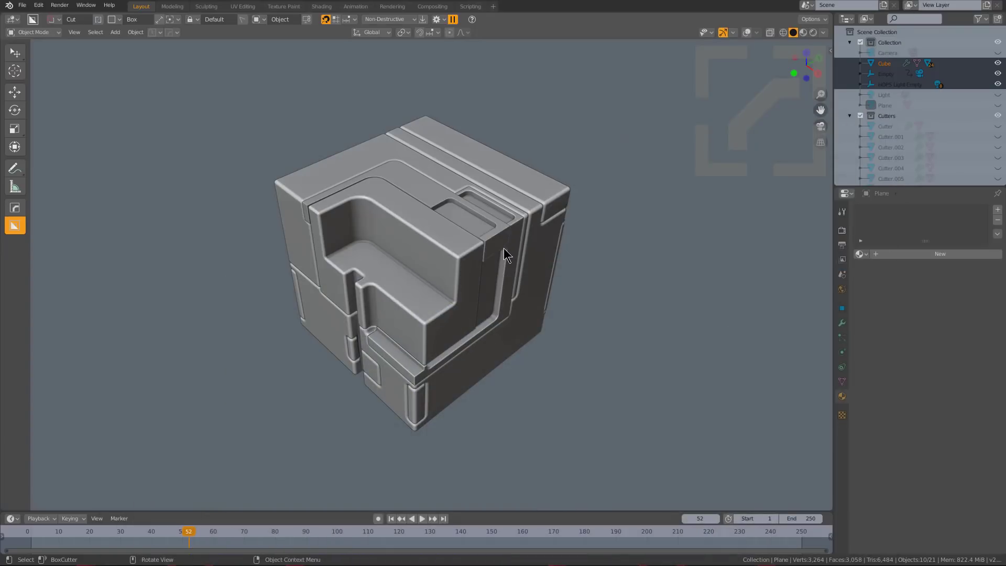
- Make Slice active with all objects selected in the turntable scene and cycle random blank materials across the pieces with HardOps Material Scroll
{"action": "middle_click", "coordinate": [493, 253]}
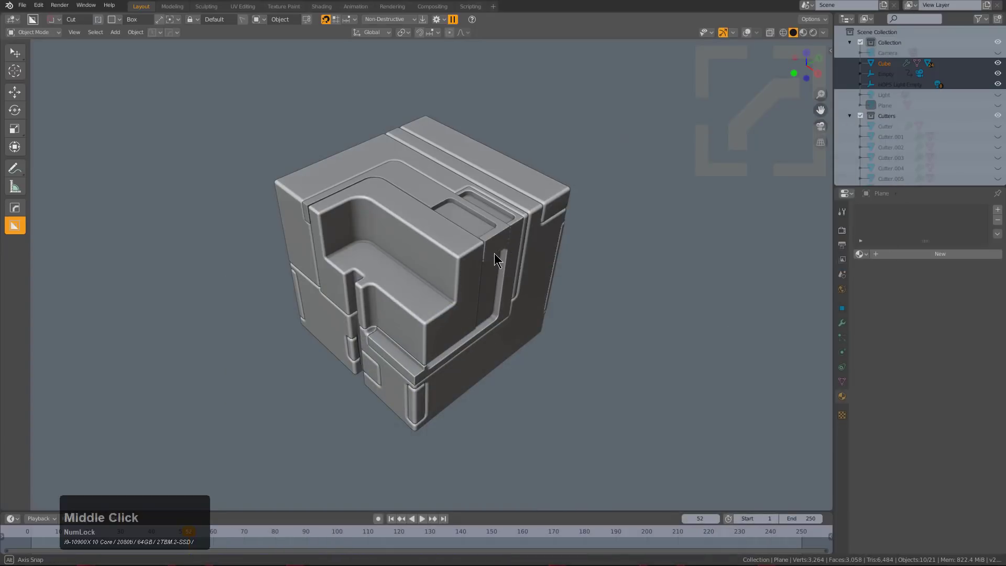
{"action": "key", "text": "m"}
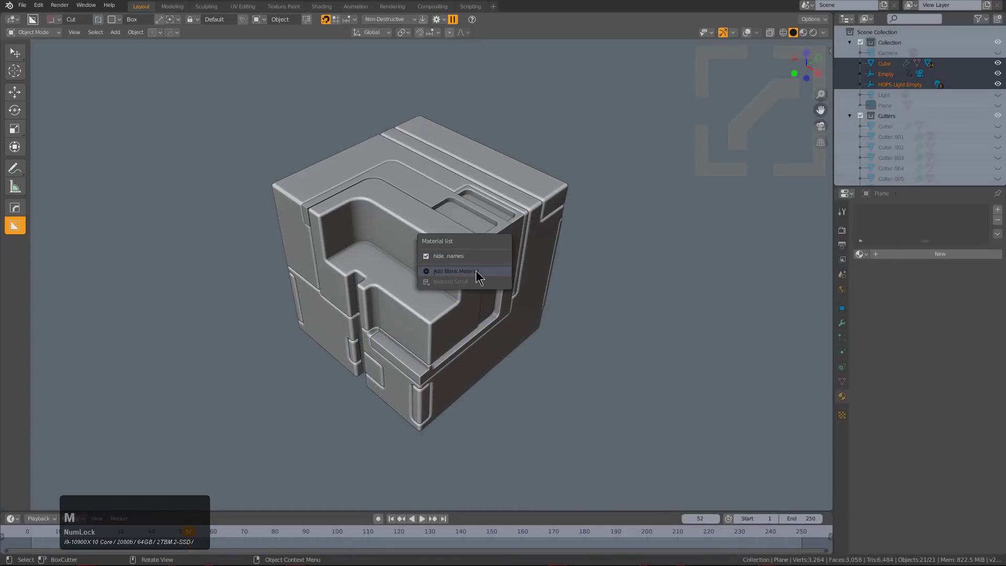
{"action": "left_click", "coordinate": [475, 270]}
{"action": "left_click", "coordinate": [442, 253], "text": "shift"}
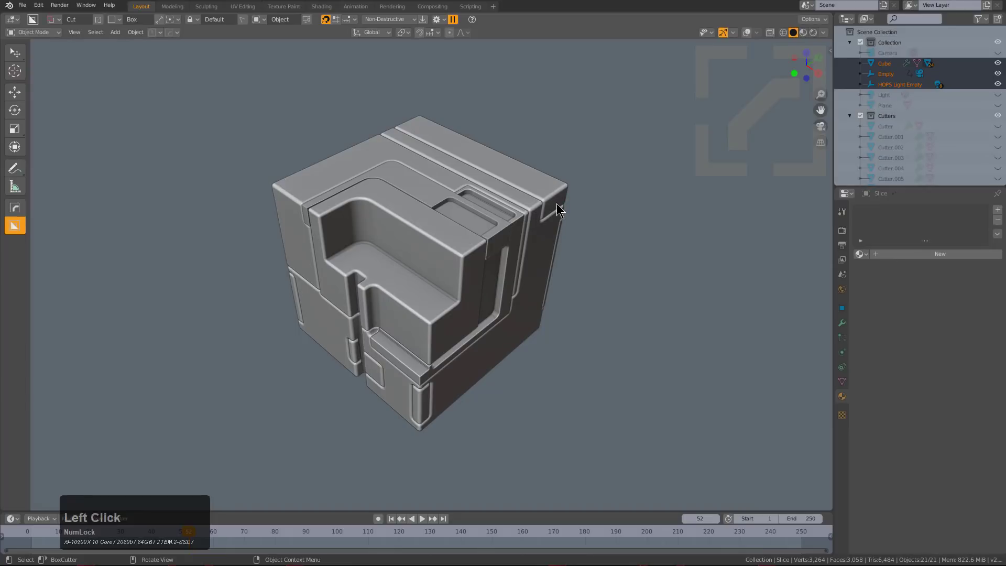
{"action": "key", "text": "m"}
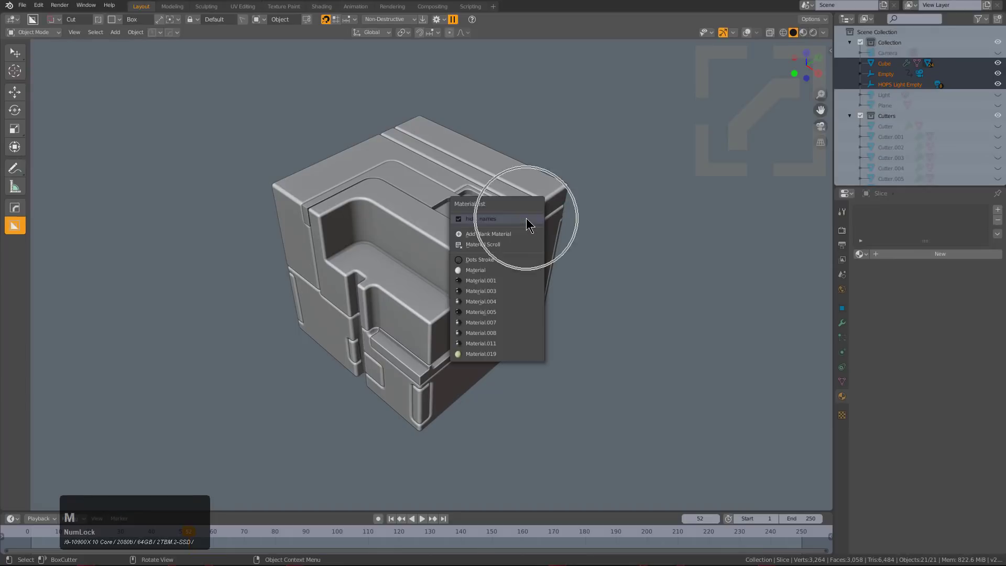
{"action": "left_click", "coordinate": [502, 246]}
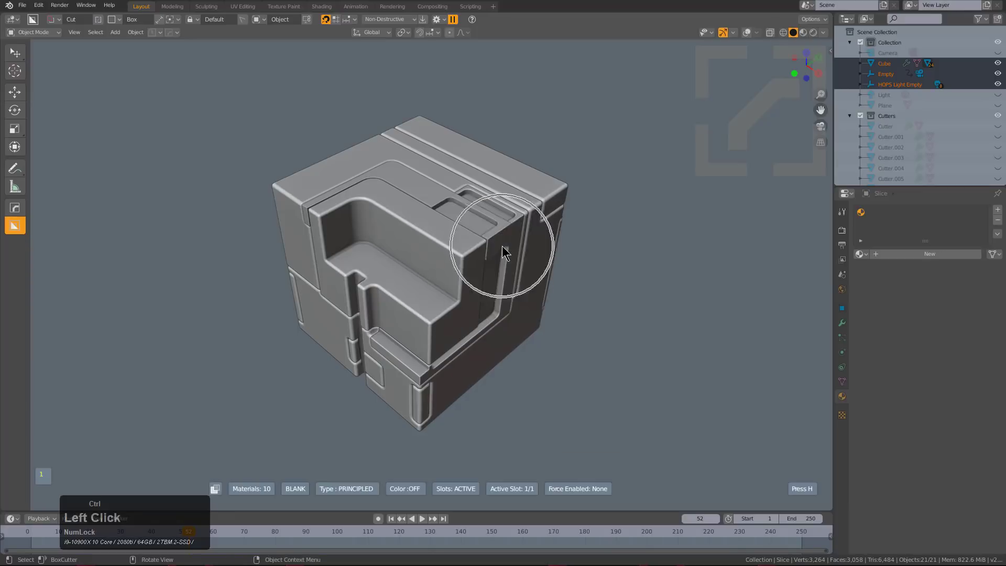
{"action": "scroll", "coordinate": [502, 246], "scroll_direction": "up", "scroll_amount": 3}
{"action": "scroll", "coordinate": [502, 247], "scroll_direction": "up", "scroll_amount": 3}
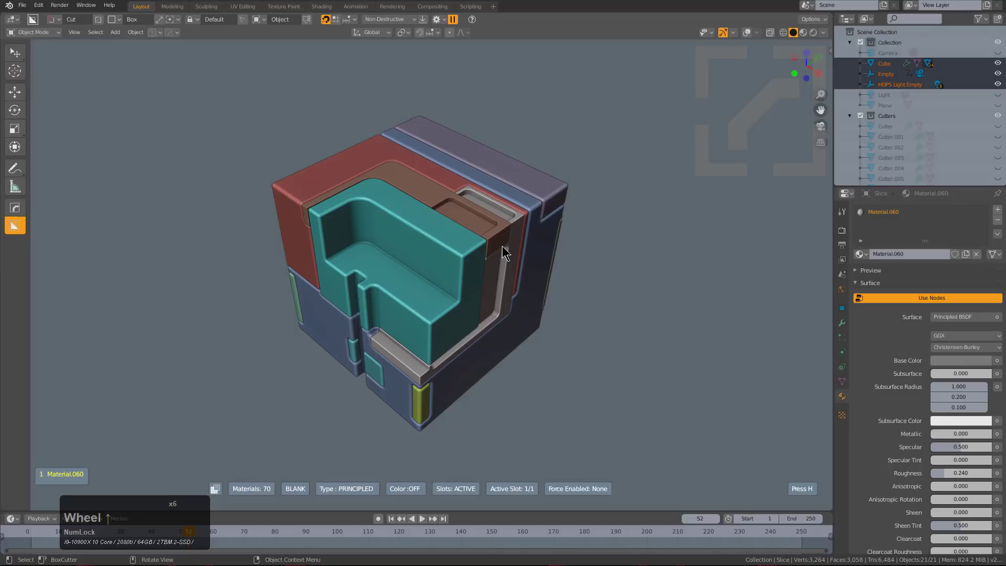
{"action": "scroll", "coordinate": [502, 246], "scroll_direction": "up", "scroll_amount": 1}
{"action": "scroll", "coordinate": [502, 246], "scroll_direction": "up", "scroll_amount": 1}
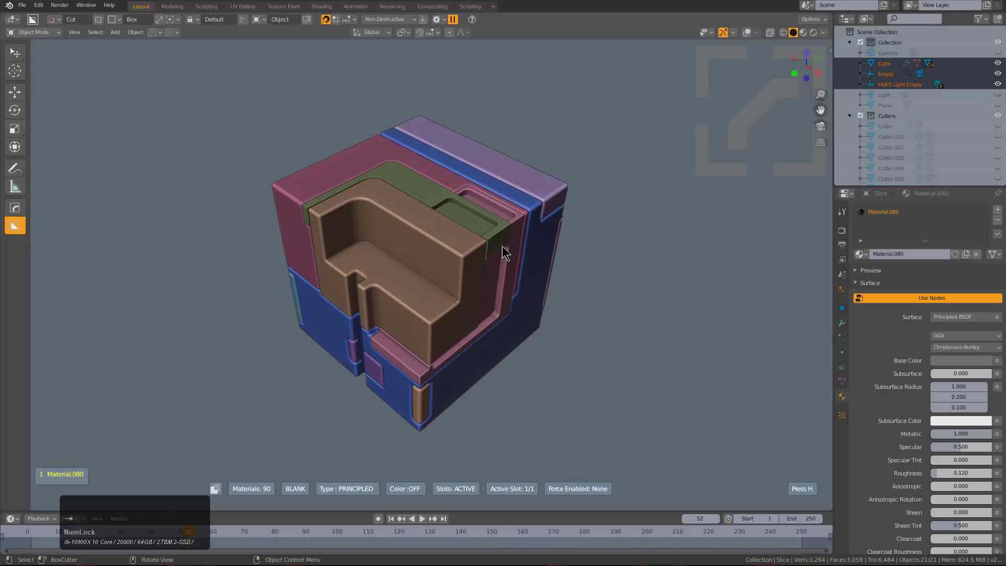
- Switch the running material scroll to material preview shading, cycle to a dark metallic combination of Principled materials and confirm
{"action": "key", "text": "Tab"}
{"action": "scroll", "coordinate": [502, 246], "scroll_direction": "up", "scroll_amount": 4}
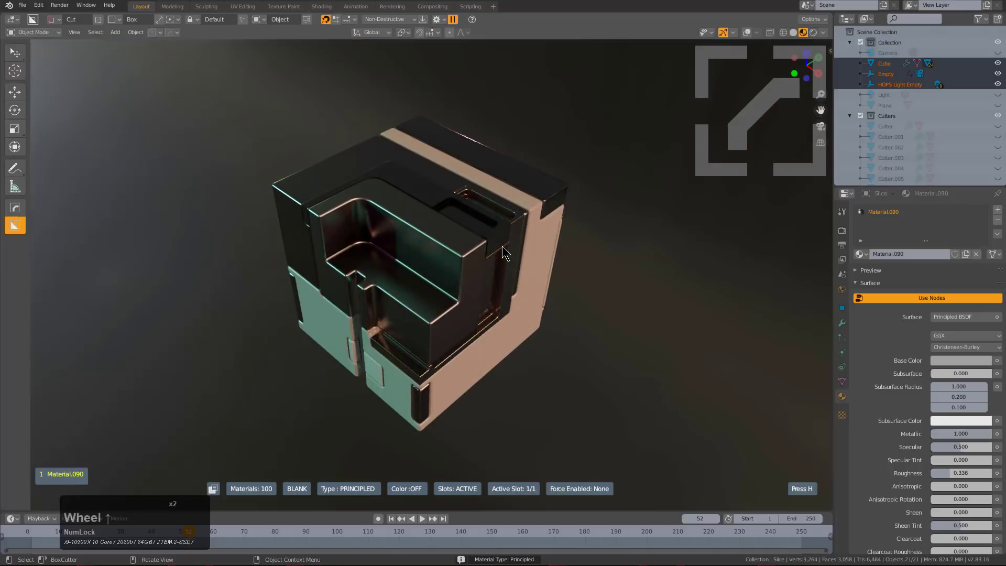
{"action": "scroll", "coordinate": [502, 247], "scroll_direction": "up", "scroll_amount": 4}
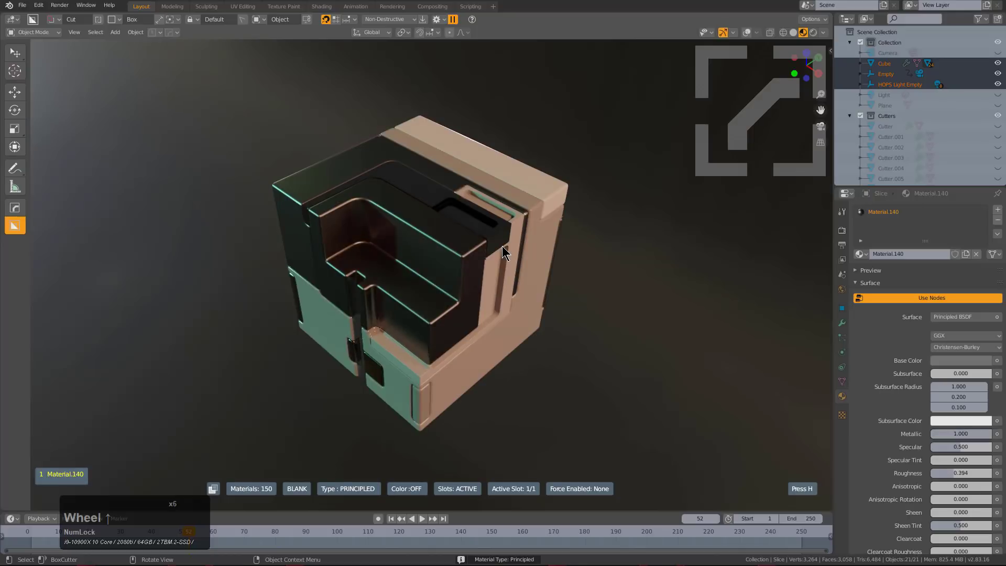
{"action": "scroll", "coordinate": [502, 253], "scroll_direction": "up", "scroll_amount": 1}
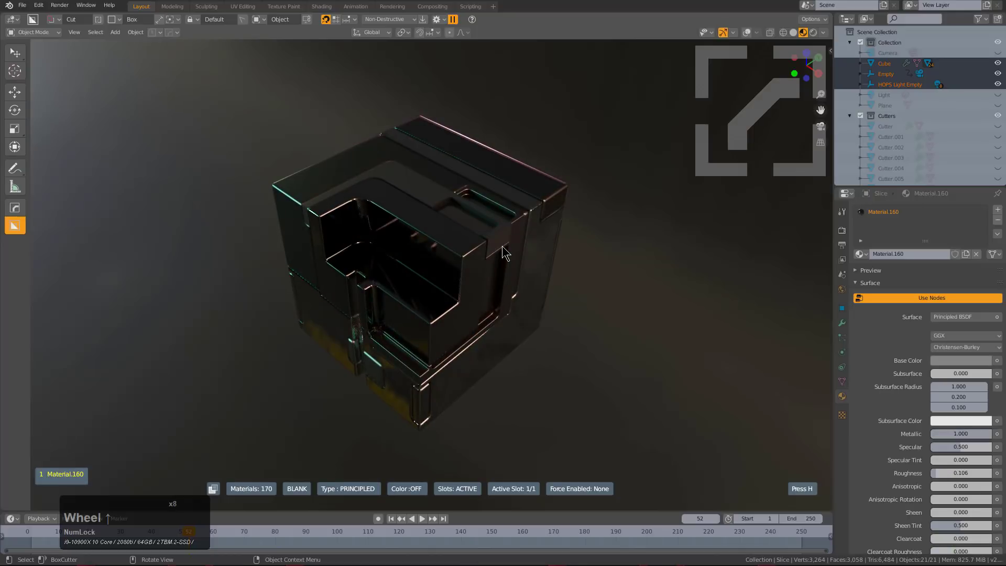
{"action": "left_click", "coordinate": [503, 253]}
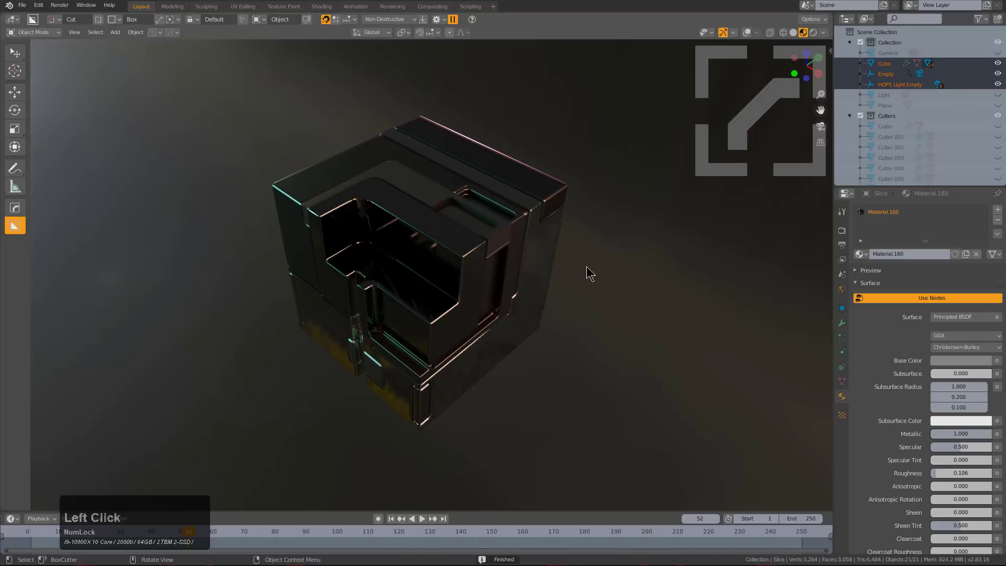
{"action": "left_click", "coordinate": [540, 263]}
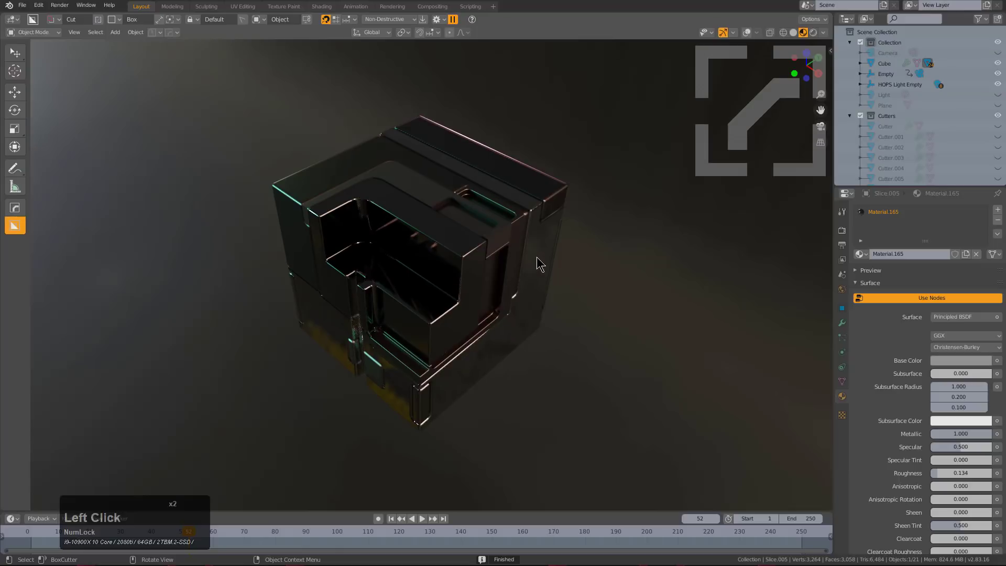
{"action": "key", "text": "m"}
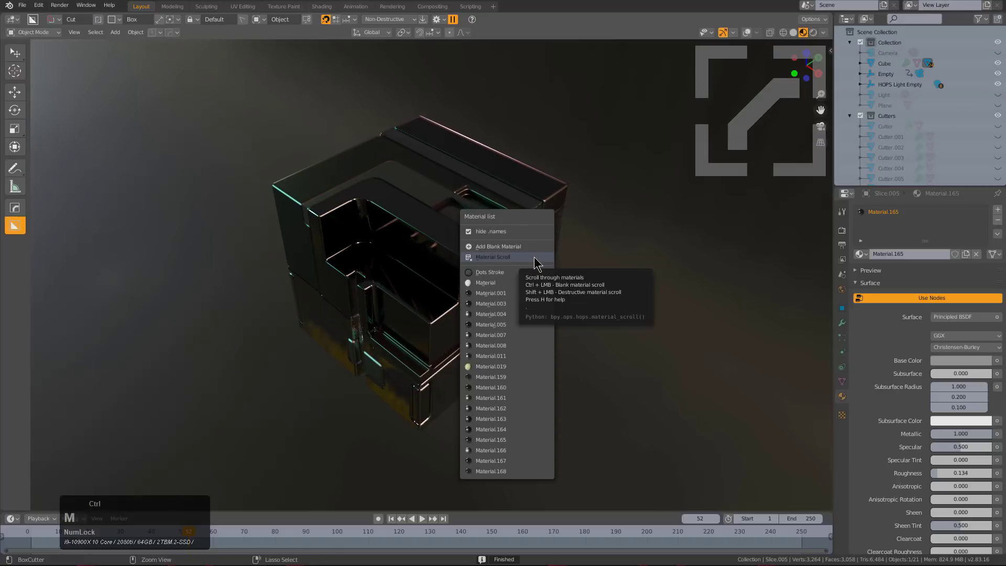
{"action": "left_click", "coordinate": [535, 256]}
{"action": "scroll", "coordinate": [533, 257], "scroll_direction": "up", "scroll_amount": 7}
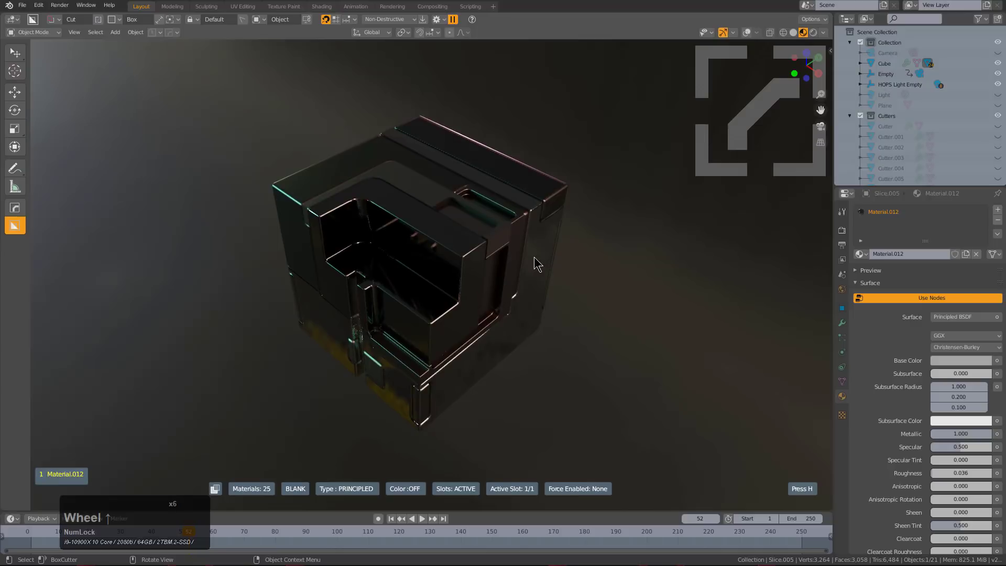
{"action": "scroll", "coordinate": [533, 257], "scroll_direction": "up", "scroll_amount": 2}
{"action": "right_click", "coordinate": [534, 256]}
- Select the Cube body, cycle blank Principled materials with Material Scroll, turn Color on and confirm a yellow-green material
{"action": "left_click", "coordinate": [540, 238]}
{"action": "key", "text": "m"}
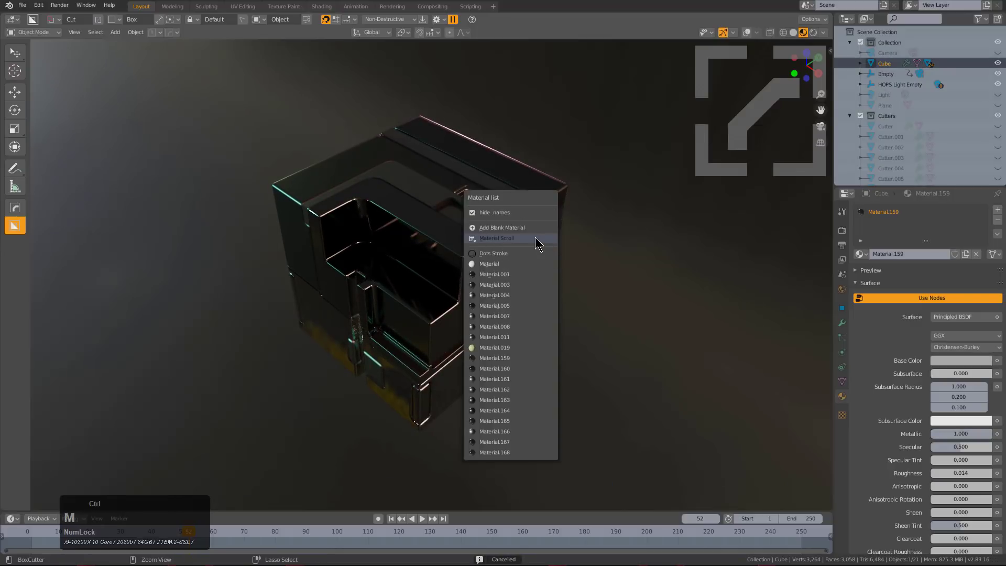
{"action": "left_click", "coordinate": [540, 242]}
{"action": "scroll", "coordinate": [540, 242], "scroll_direction": "up", "scroll_amount": 7}
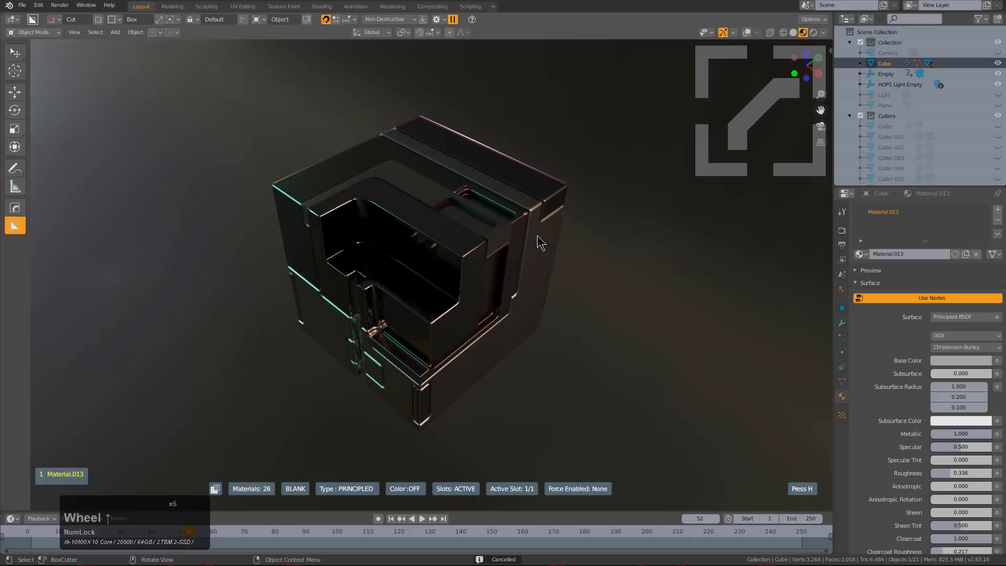
{"action": "scroll", "coordinate": [537, 236], "scroll_direction": "up", "scroll_amount": 7}
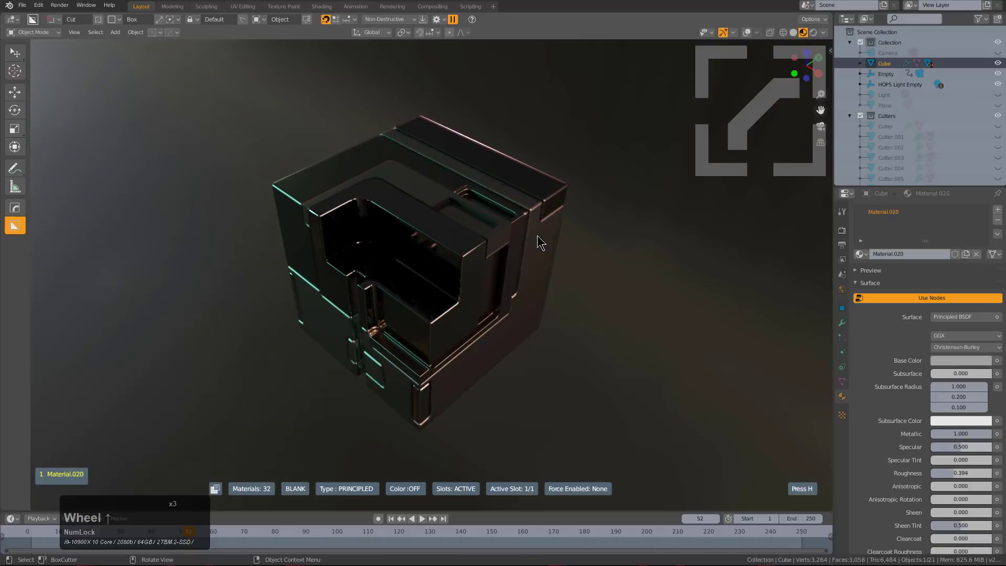
{"action": "key", "text": "h"}
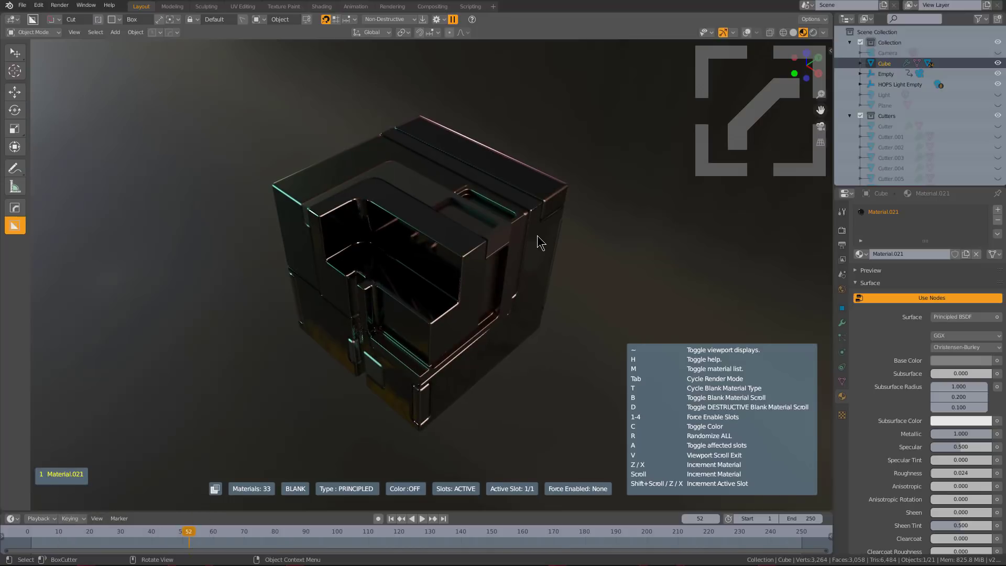
{"action": "key", "text": "c"}
{"action": "scroll", "coordinate": [538, 236], "scroll_direction": "up", "scroll_amount": 3}
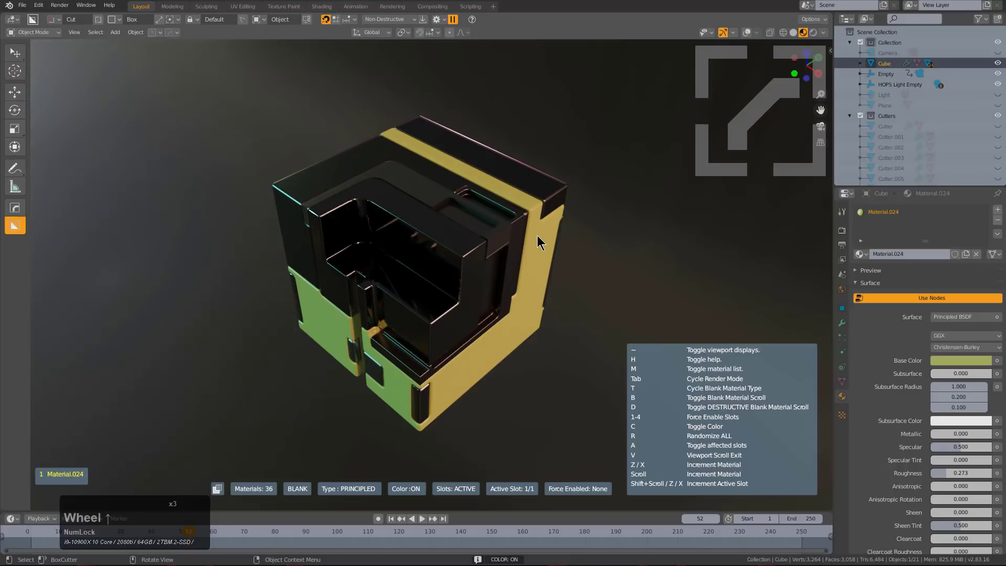
{"action": "left_click", "coordinate": [537, 236]}
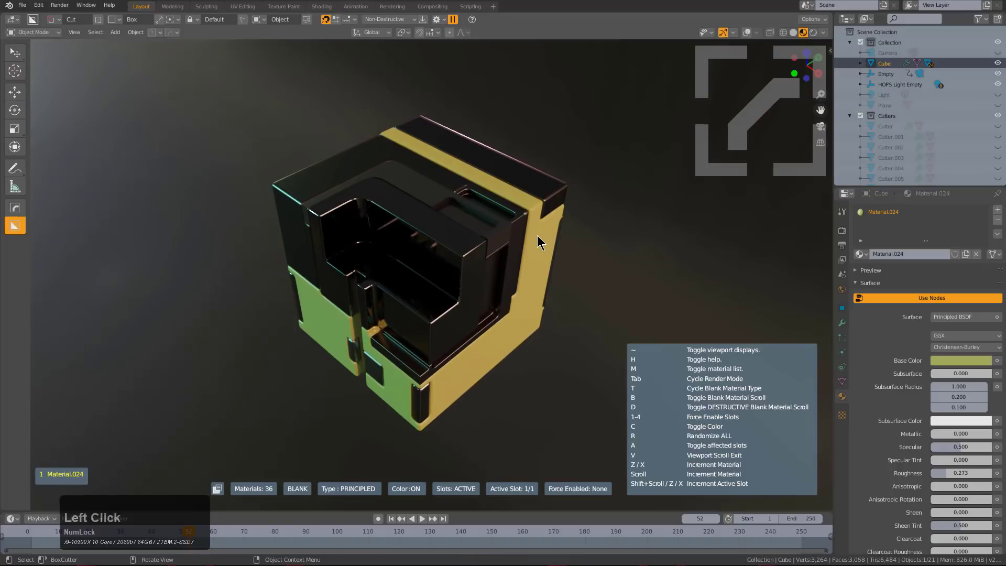
- Examine the recolored cube and its separate slices from several sides
{"action": "left_click", "coordinate": [551, 185]}
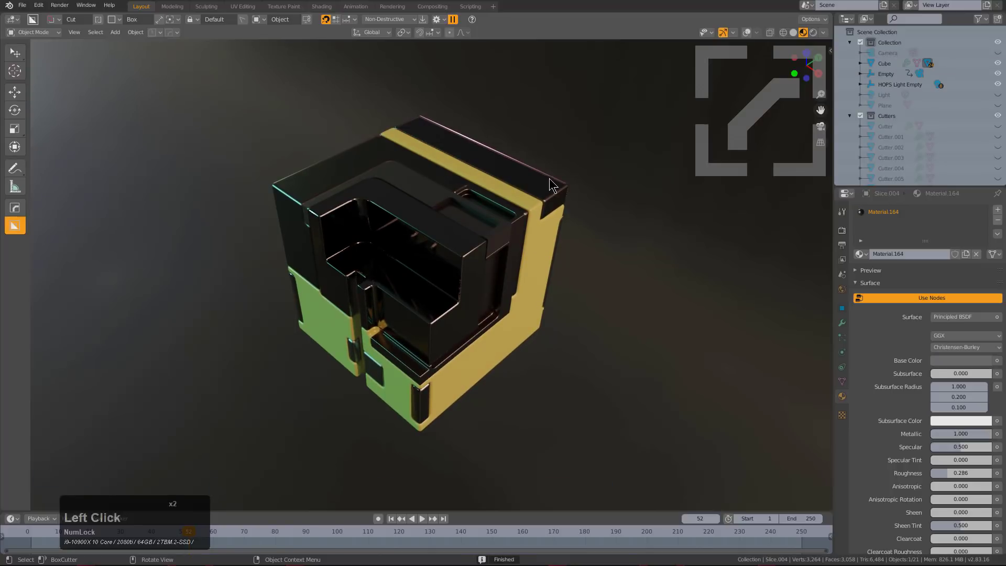
{"action": "middle_click_drag", "start_coordinate": [597, 228], "coordinate": [502, 250]}
{"action": "left_click", "coordinate": [499, 251]}
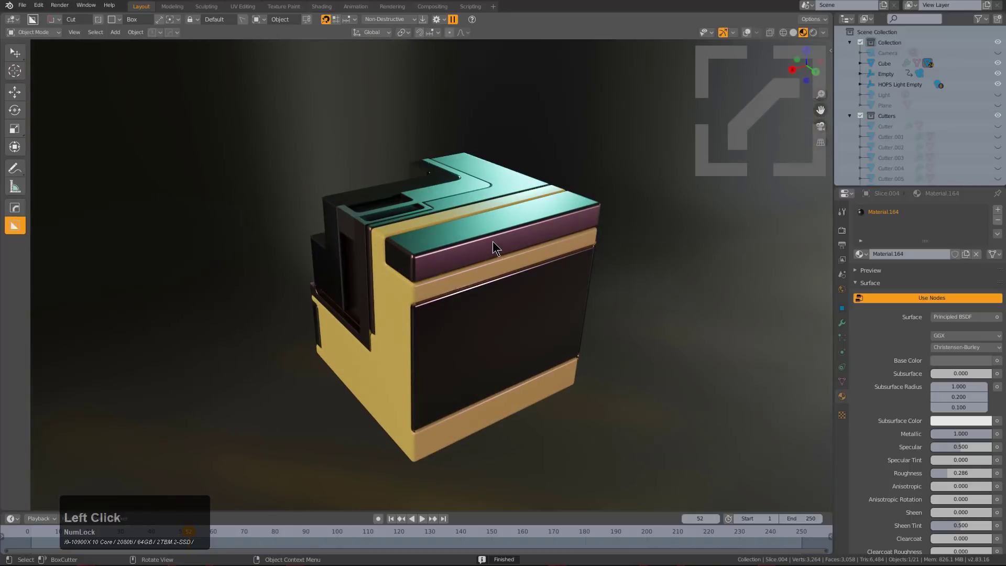
{"action": "left_click", "coordinate": [426, 322]}
{"action": "middle_click_drag", "start_coordinate": [427, 321], "coordinate": [545, 331]}
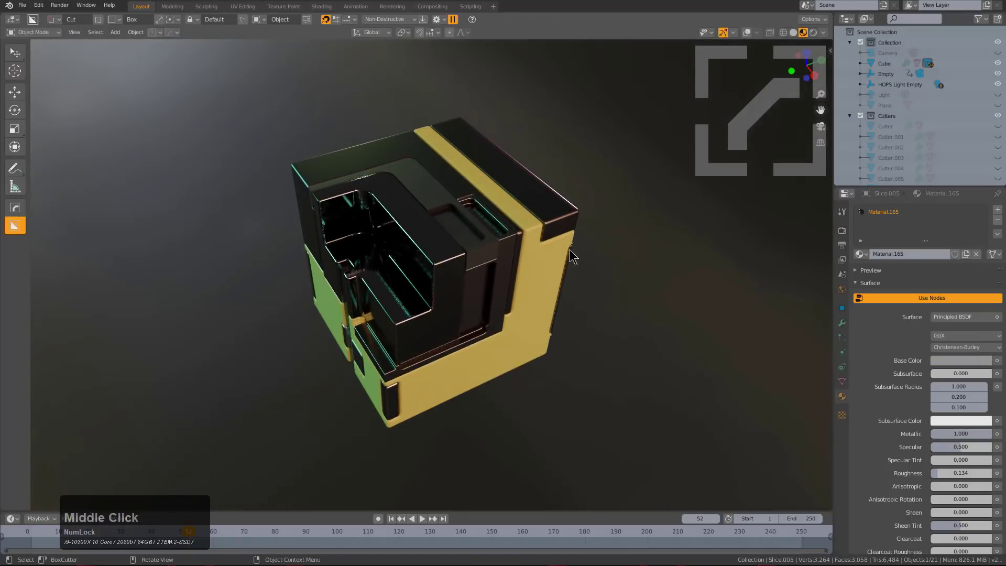
{"action": "middle_click_drag", "start_coordinate": [601, 238], "coordinate": [516, 213]}
{"action": "middle_click_drag", "start_coordinate": [528, 322], "coordinate": [564, 335]}
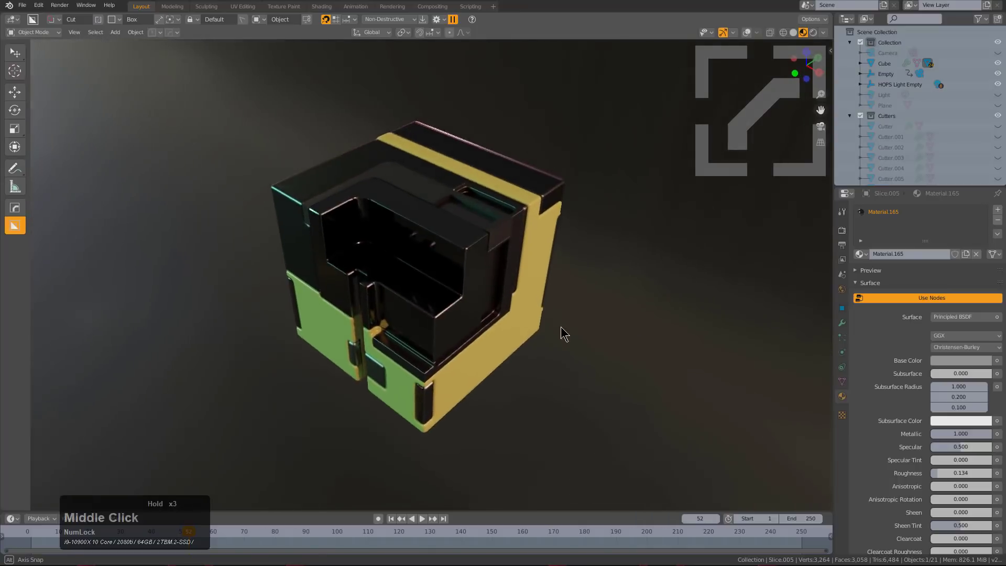
{"action": "scroll", "coordinate": [477, 281], "scroll_direction": "up", "scroll_amount": 2}
{"action": "middle_click_drag", "start_coordinate": [476, 281], "coordinate": [465, 218]}
- Select the inset L-shaped top slice and assign it the existing light green Material.019 with normal Material Scroll
{"action": "left_click", "coordinate": [464, 217]}
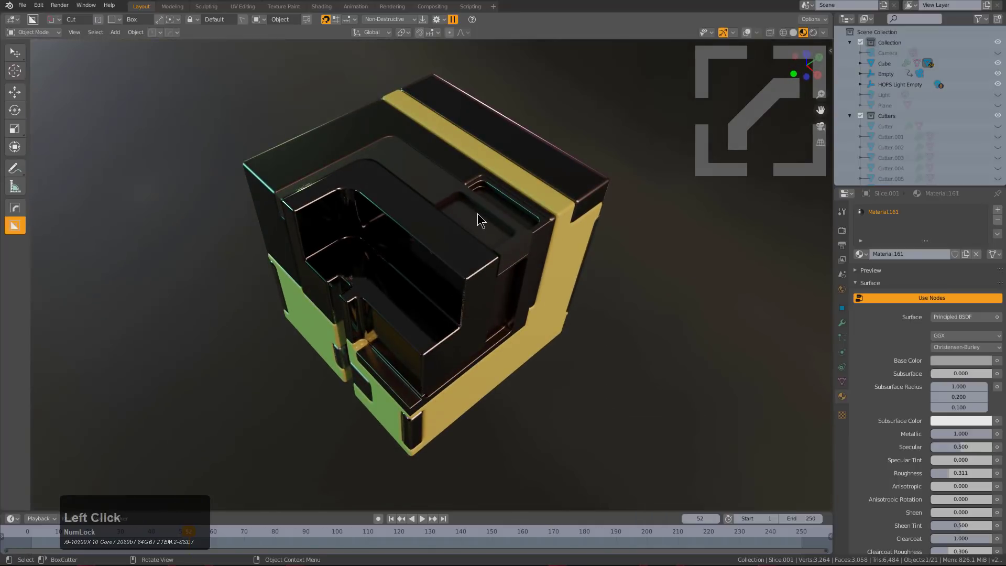
{"action": "key", "text": "m"}
{"action": "left_click", "coordinate": [480, 216]}
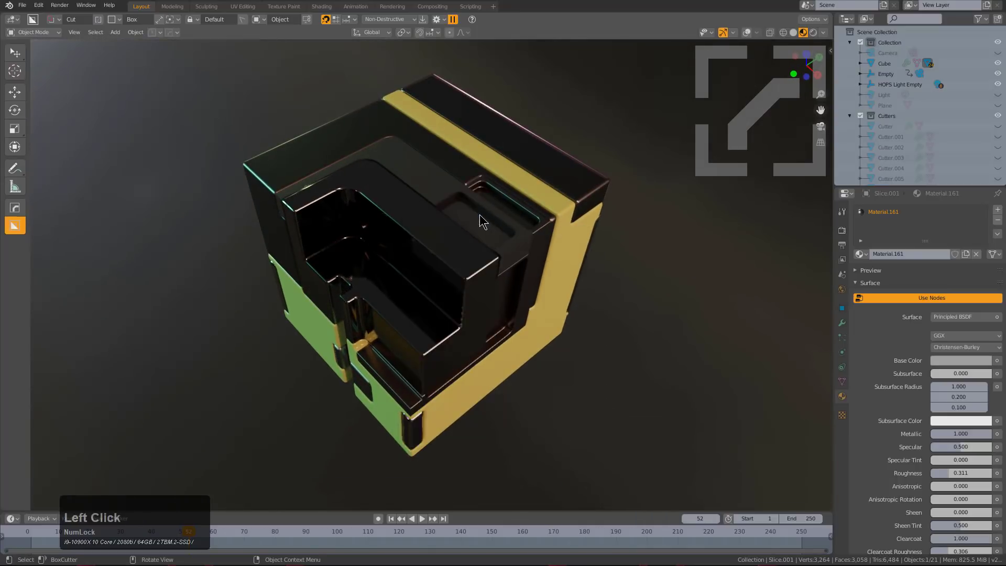
{"action": "scroll", "coordinate": [482, 221], "scroll_direction": "up", "scroll_amount": 4}
{"action": "scroll", "coordinate": [482, 221], "scroll_direction": "up", "scroll_amount": 3}
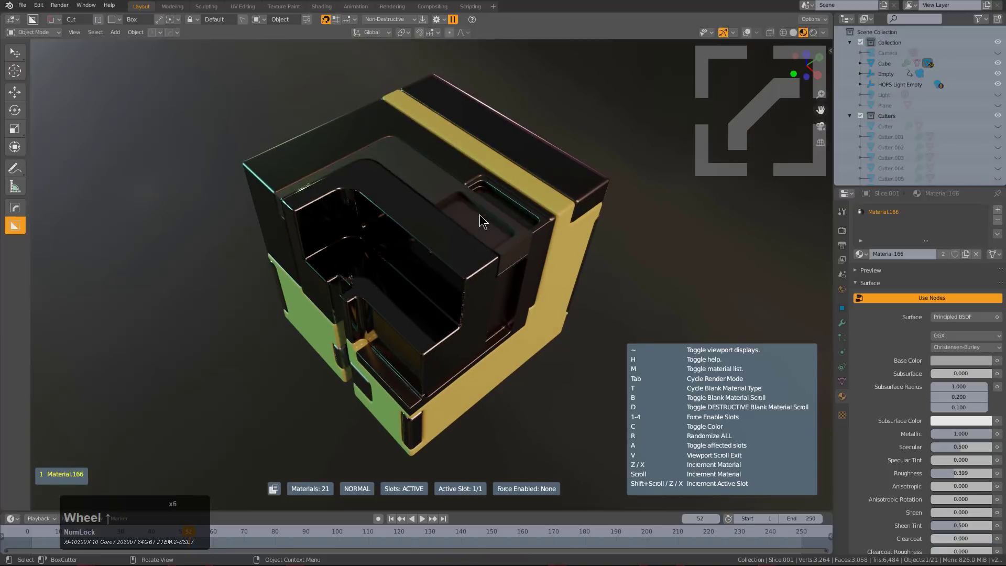
{"action": "scroll", "coordinate": [482, 222], "scroll_direction": "up", "scroll_amount": 7}
{"action": "scroll", "coordinate": [479, 215], "scroll_direction": "down", "scroll_amount": 1}
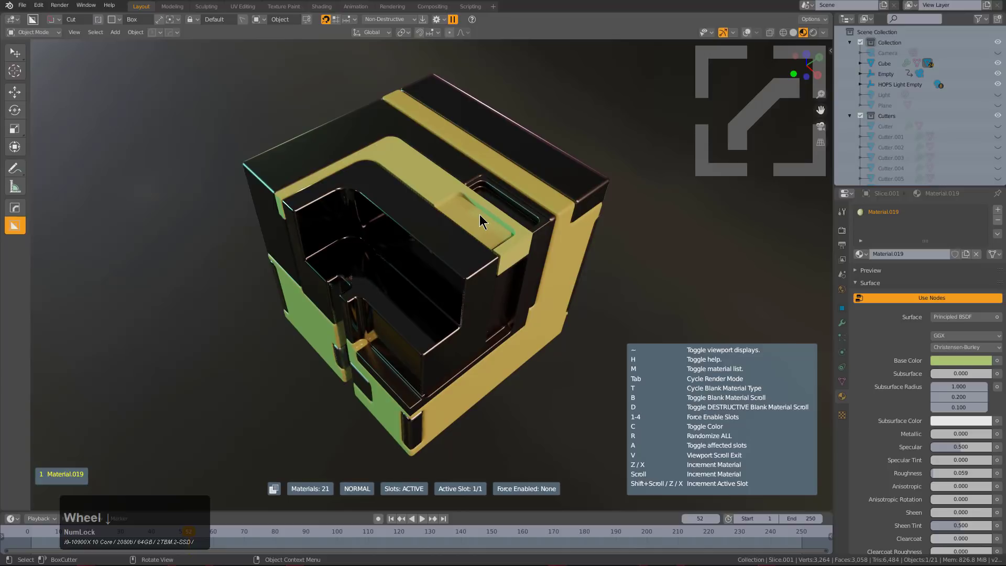
{"action": "left_click", "coordinate": [479, 215]}
- Unhide all hidden objects and give the ground plane a dark, glossy blank Principled material with Blank Material Scroll
{"action": "left_click", "coordinate": [611, 323]}
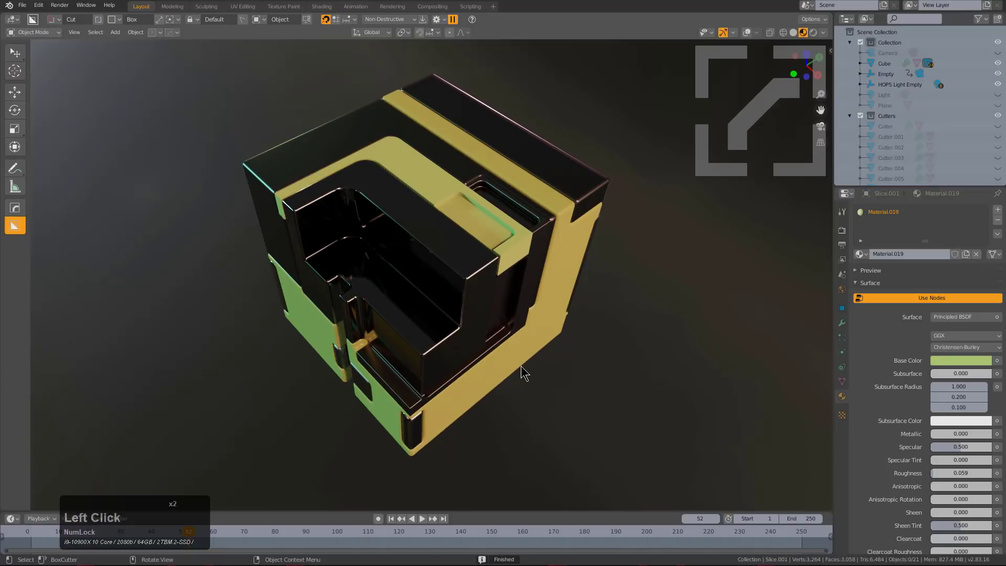
{"action": "key", "text": "alt+h"}
{"action": "left_click", "coordinate": [589, 347]}
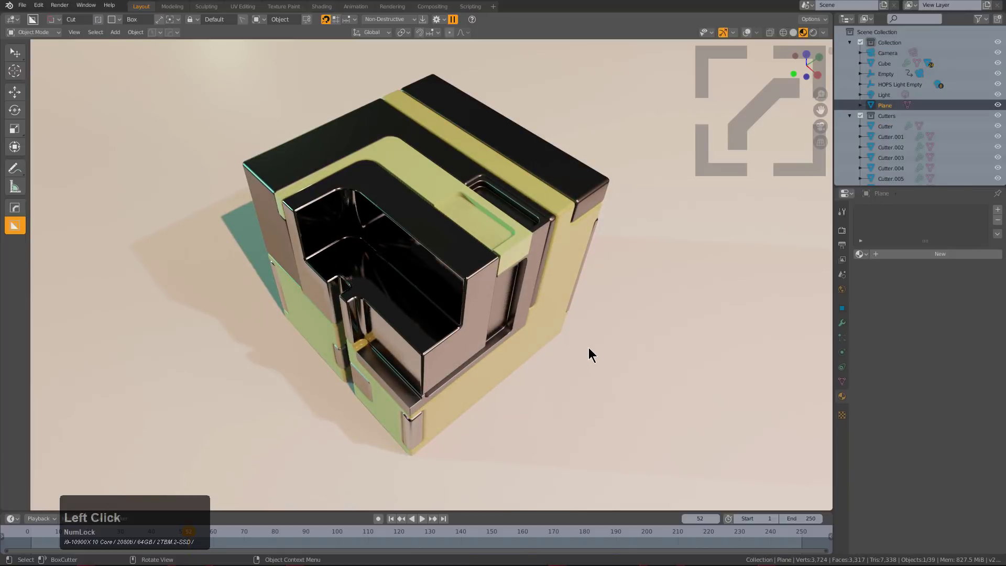
{"action": "key", "text": "m"}
{"action": "left_click", "coordinate": [576, 327]}
{"action": "scroll", "coordinate": [577, 333], "scroll_direction": "up", "scroll_amount": 4}
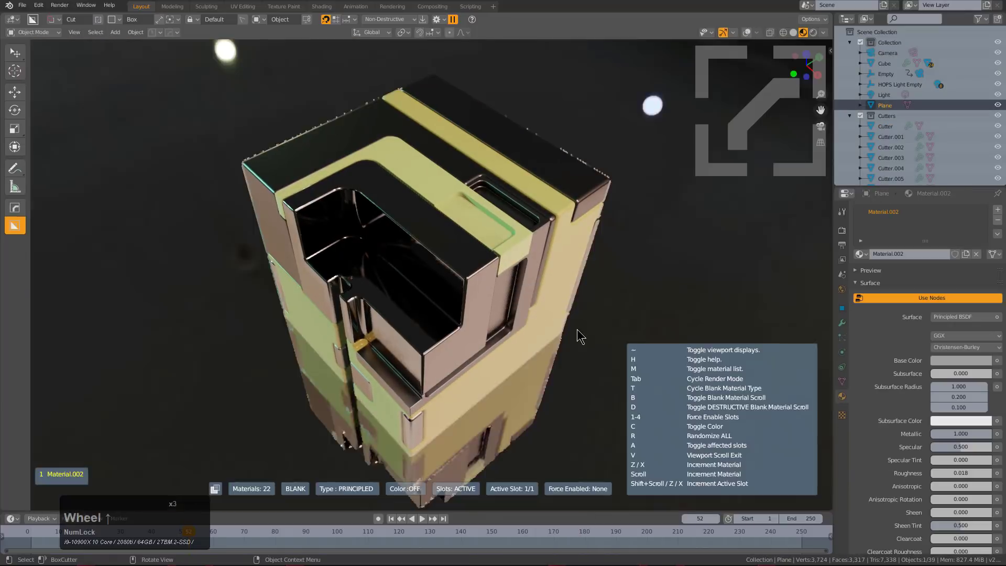
{"action": "scroll", "coordinate": [578, 330], "scroll_direction": "up", "scroll_amount": 4}
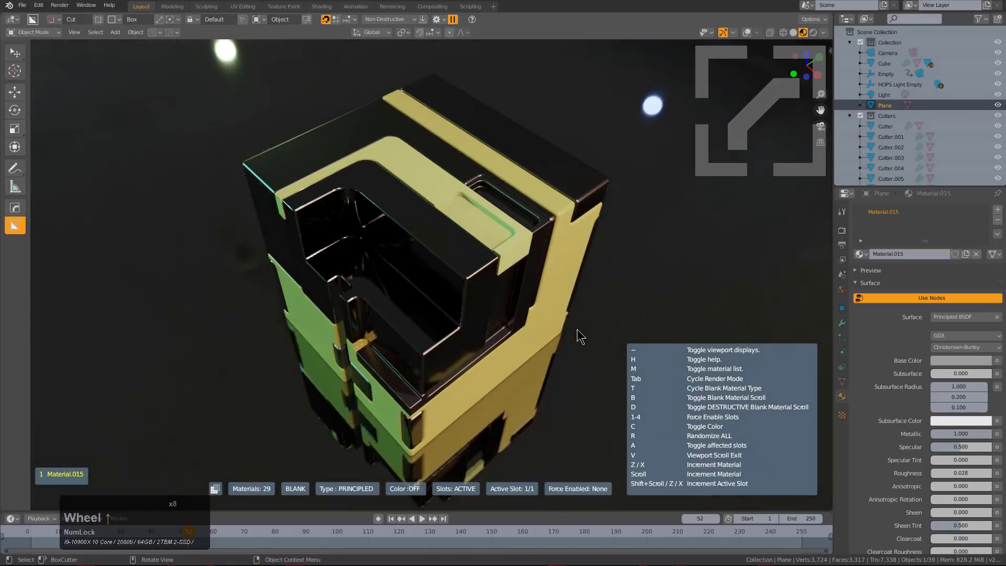
{"action": "scroll", "coordinate": [581, 335], "scroll_direction": "down", "scroll_amount": 1}
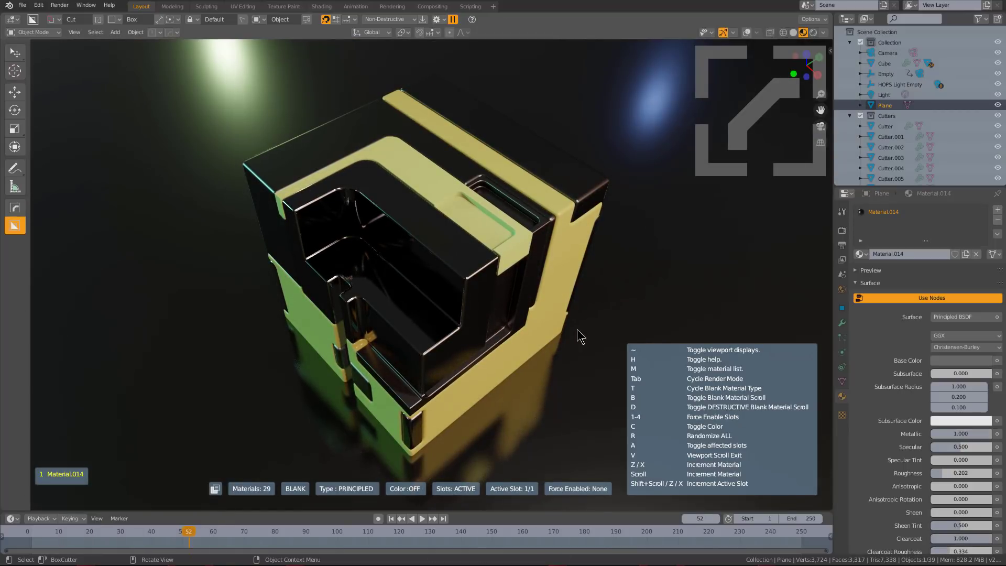
{"action": "left_click", "coordinate": [581, 335]}
- Scroll the viewport environment to Malibu_Overlook_preview.jpg with Adjust Viewport, send it to the render and confirm
{"action": "key", "text": "v"}
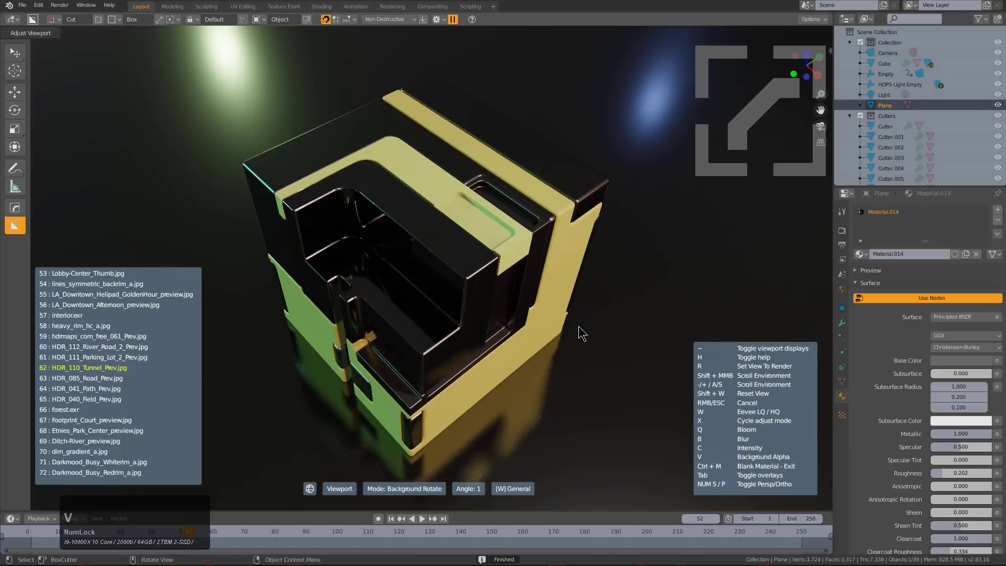
{"action": "key", "text": "s"}
{"action": "key", "text": "s"}
{"action": "key", "text": "s"}
{"action": "key", "text": "s"}
{"action": "key", "text": "s"}
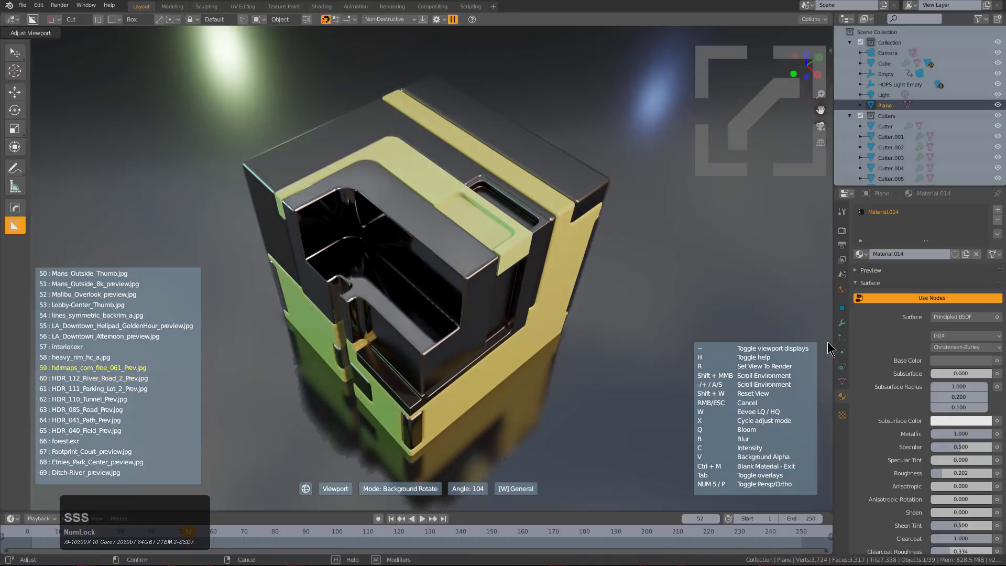
{"action": "key", "text": "a"}
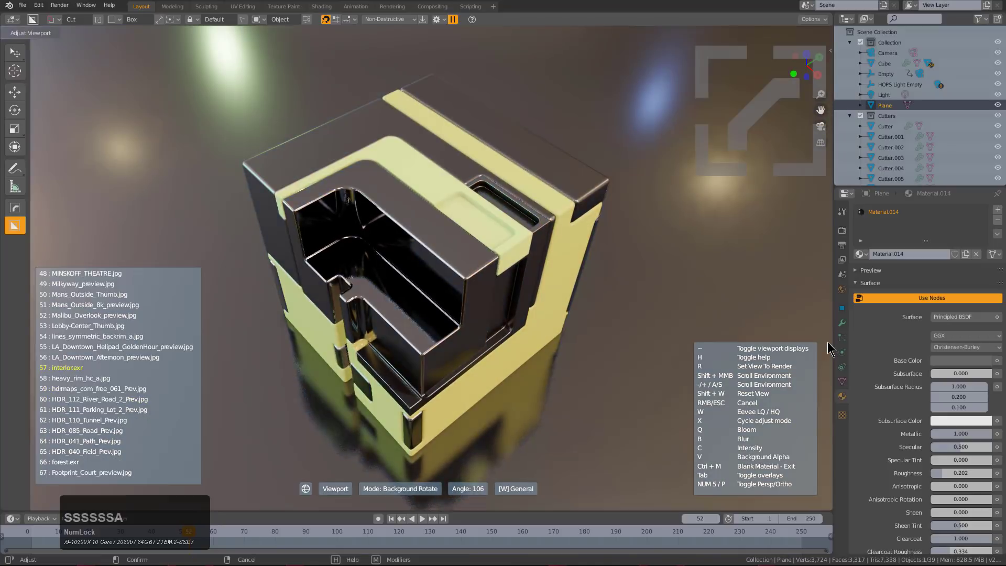
{"action": "key", "text": "s"}
{"action": "key", "text": "s"}
{"action": "key", "text": "s"}
{"action": "key", "text": "s"}
{"action": "key", "text": "s"}
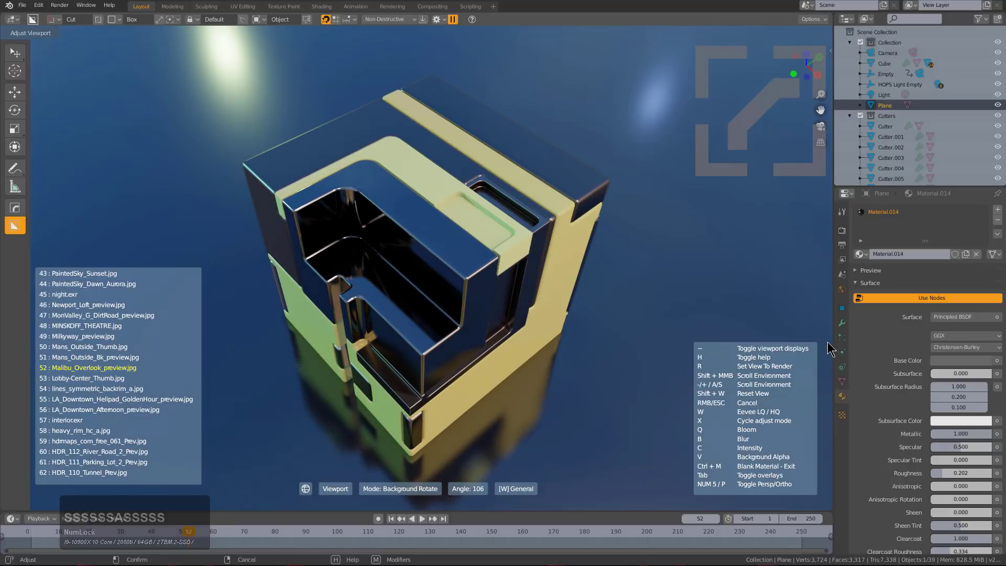
{"action": "key", "text": "r"}
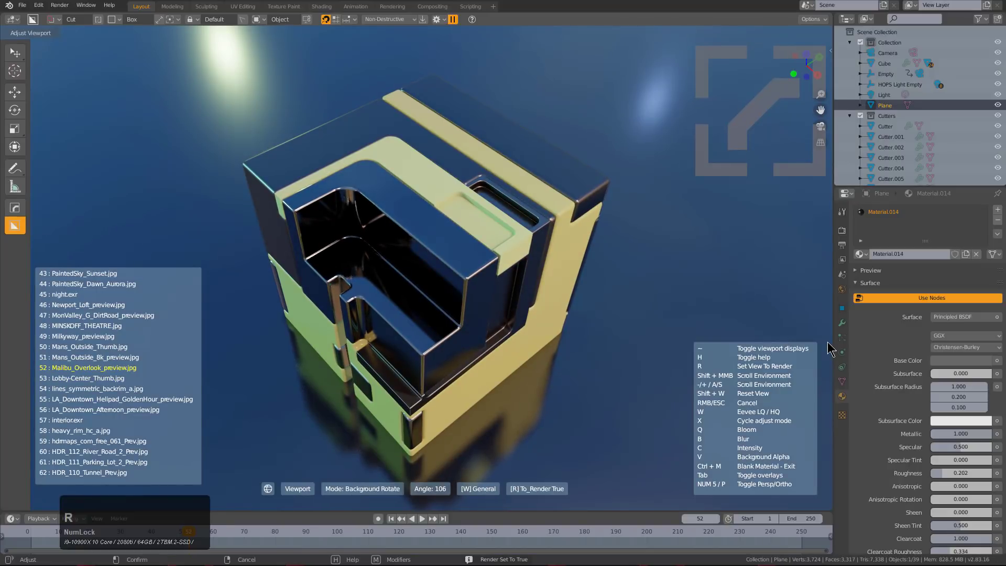
{"action": "left_click", "coordinate": [828, 350]}
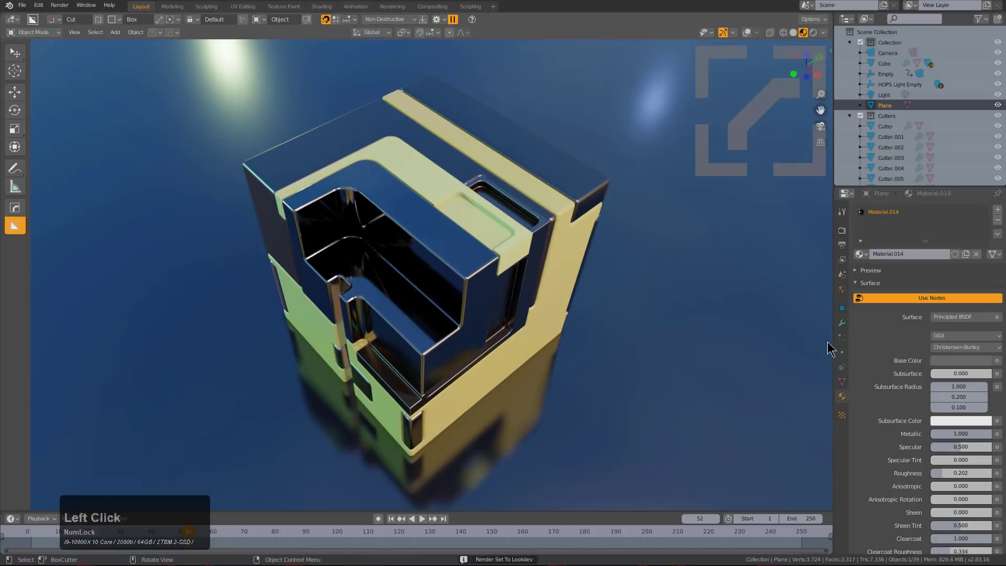
- Switch to rendered shading, look through the scene camera and render the image
{"action": "left_click", "coordinate": [814, 33]}
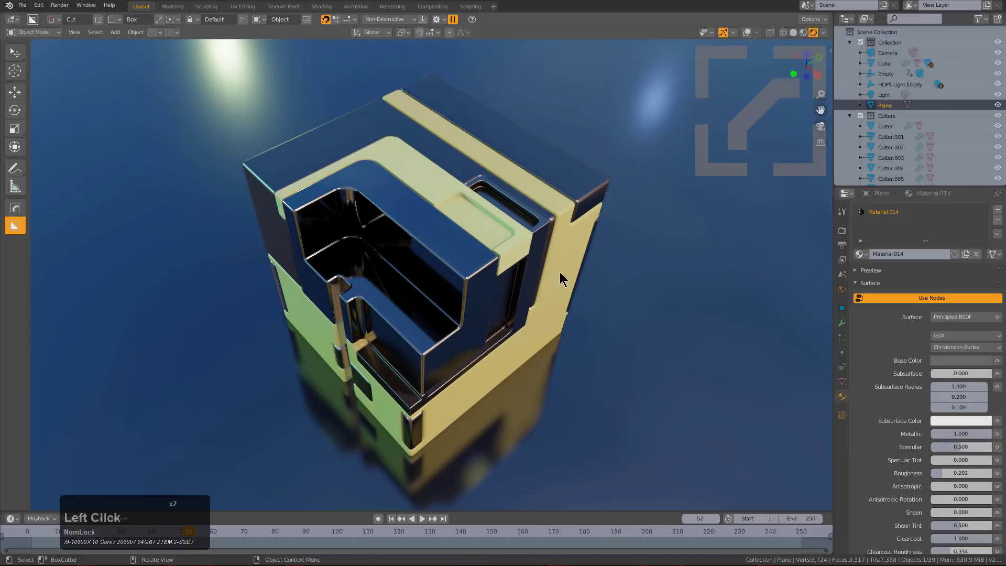
{"action": "key", "text": "KP_0"}
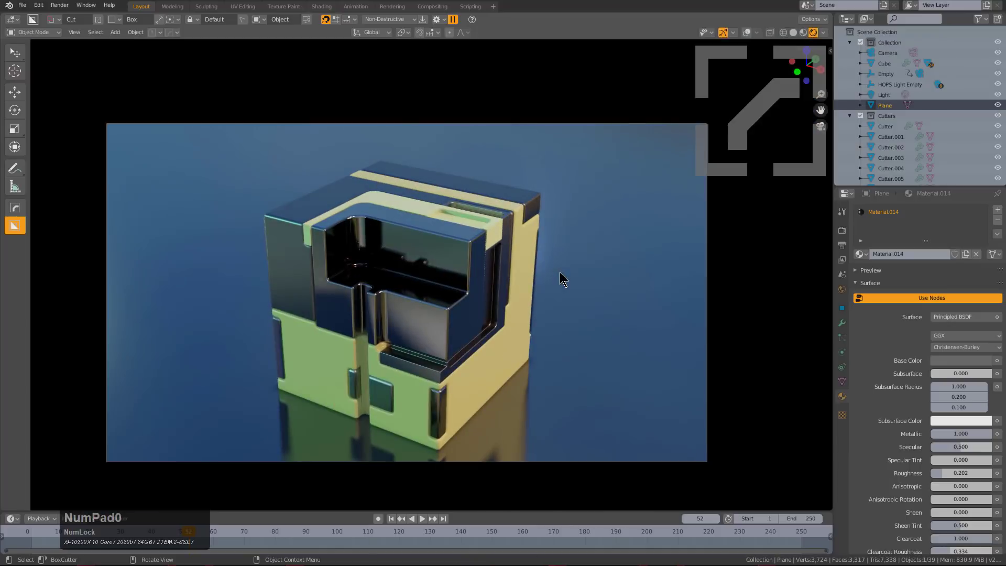
{"action": "key", "text": "F12"}
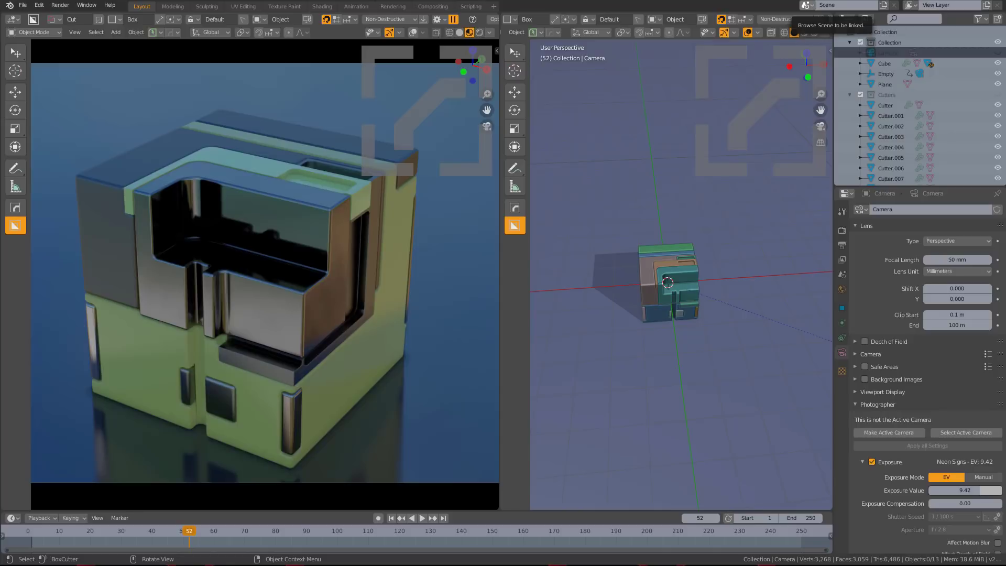
- Add random lights around the cube with Blank Light, scroll through the setups and confirm one with two area and two sun lights
{"action": "left_click", "coordinate": [554, 33]}
{"action": "left_click", "coordinate": [565, 110]}
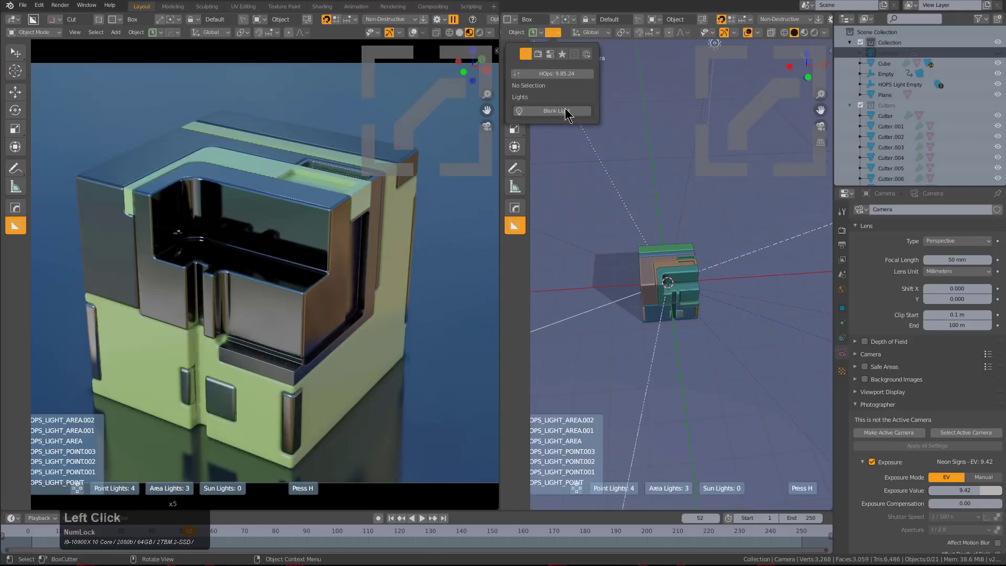
{"action": "scroll", "coordinate": [565, 108], "scroll_direction": "up", "scroll_amount": 3}
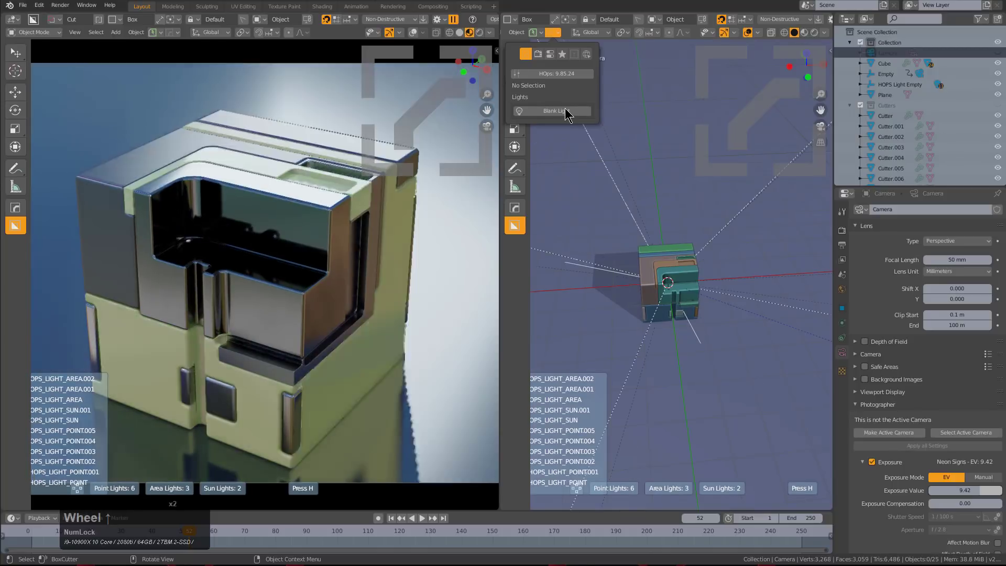
{"action": "scroll", "coordinate": [653, 114], "scroll_direction": "up", "scroll_amount": 2}
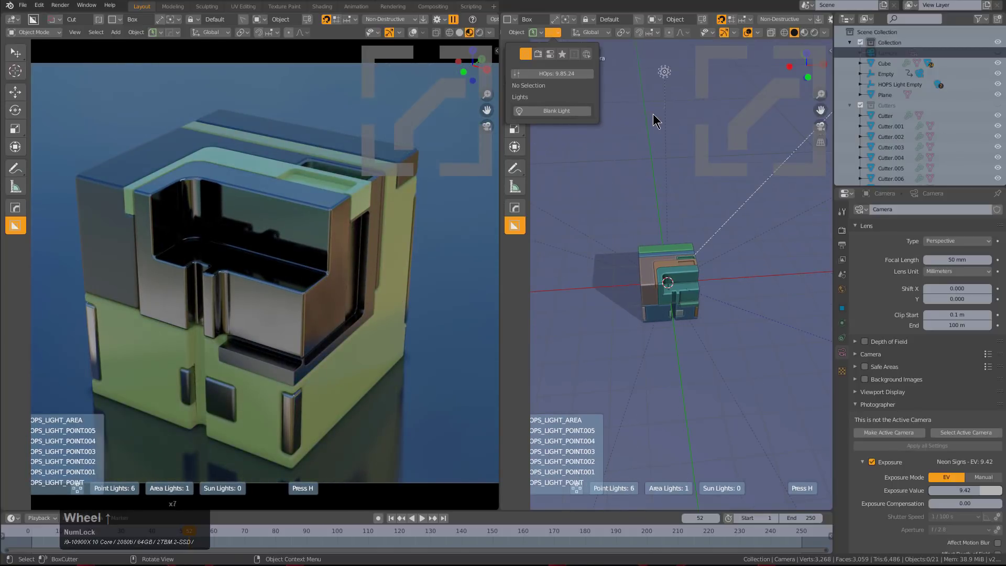
{"action": "scroll", "coordinate": [653, 115], "scroll_direction": "up", "scroll_amount": 2}
{"action": "scroll", "coordinate": [653, 115], "scroll_direction": "up", "scroll_amount": 2}
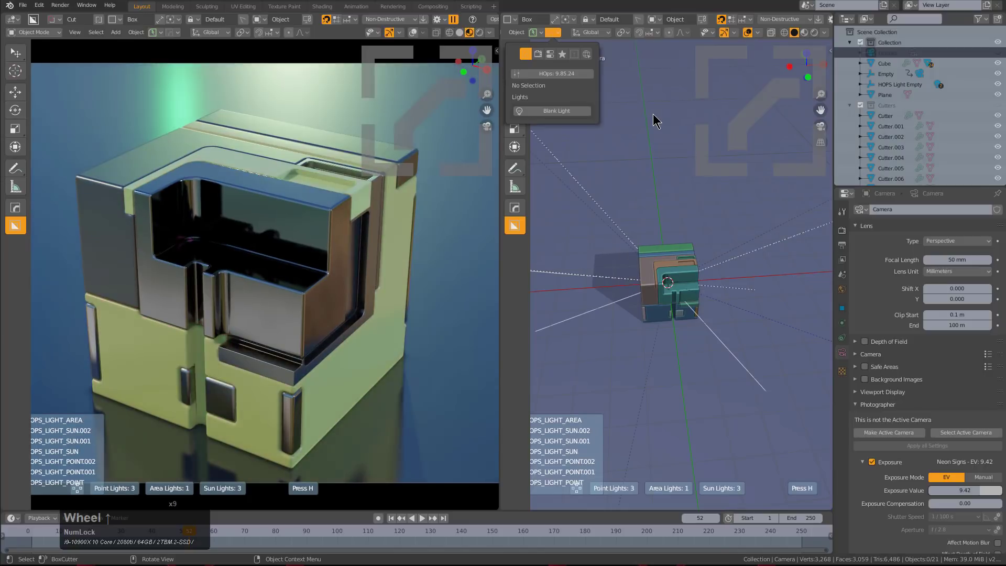
{"action": "middle_click", "coordinate": [653, 115]}
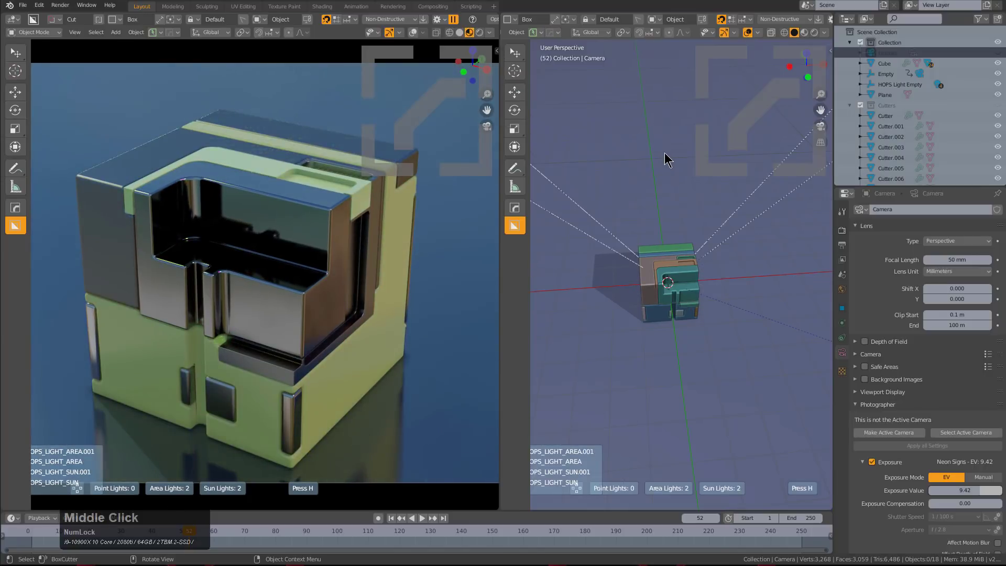
{"action": "left_click", "coordinate": [645, 233]}
{"action": "middle_click_drag", "start_coordinate": [644, 234], "coordinate": [622, 238]}
{"action": "scroll", "coordinate": [678, 259], "scroll_direction": "down", "scroll_amount": 4}
{"action": "scroll", "coordinate": [634, 244], "scroll_direction": "down", "scroll_amount": 2}
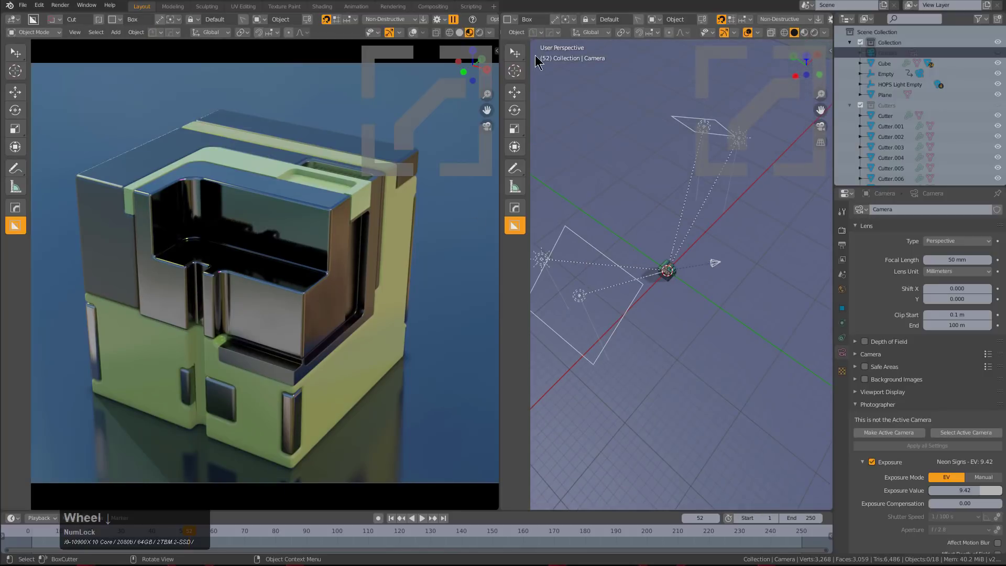
- Re-randomize the existing light rig with Blank Light, confirm a different setup and render the image
{"action": "left_click", "coordinate": [547, 33]}
{"action": "left_click", "coordinate": [557, 111]}
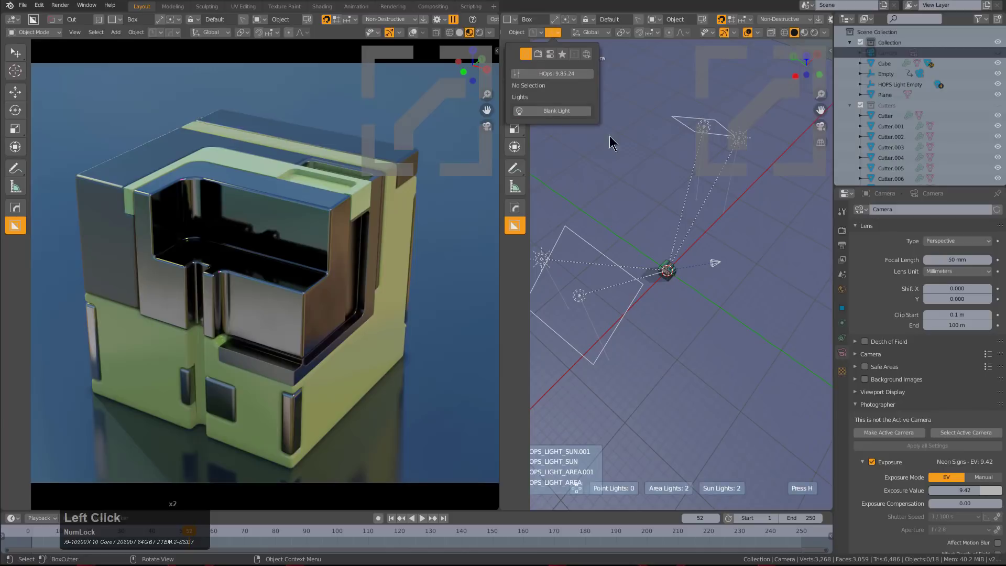
{"action": "scroll", "coordinate": [685, 231], "scroll_direction": "up", "scroll_amount": 2}
{"action": "scroll", "coordinate": [685, 231], "scroll_direction": "up", "scroll_amount": 1}
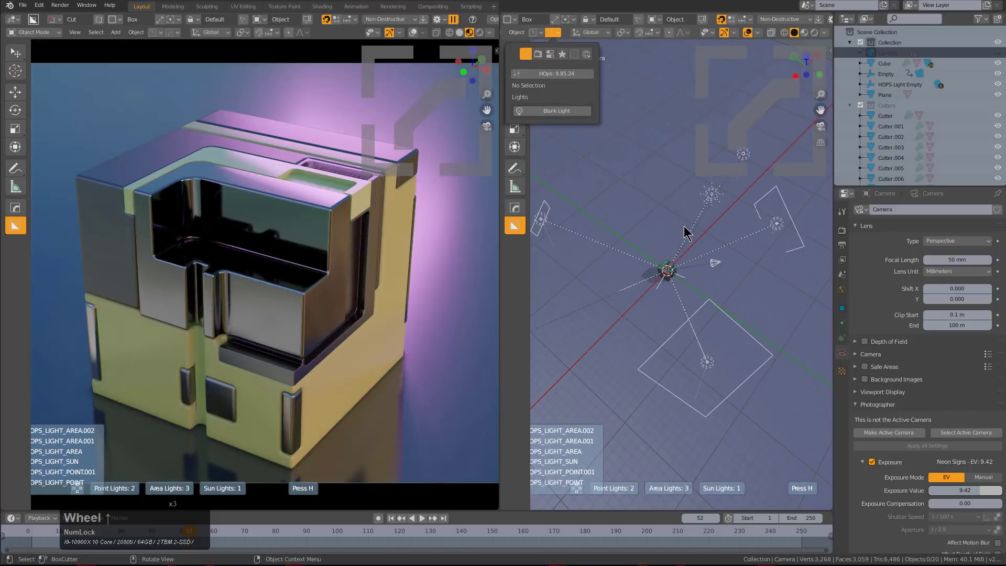
{"action": "scroll", "coordinate": [686, 230], "scroll_direction": "up", "scroll_amount": 1}
{"action": "scroll", "coordinate": [685, 232], "scroll_direction": "down", "scroll_amount": 3}
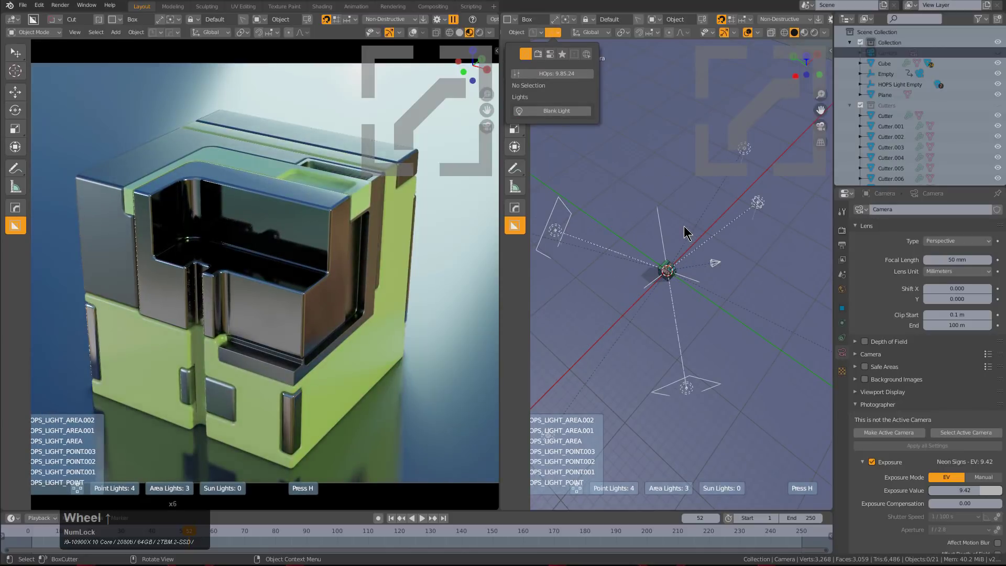
{"action": "scroll", "coordinate": [685, 232], "scroll_direction": "down", "scroll_amount": 1}
{"action": "left_click", "coordinate": [685, 232]}
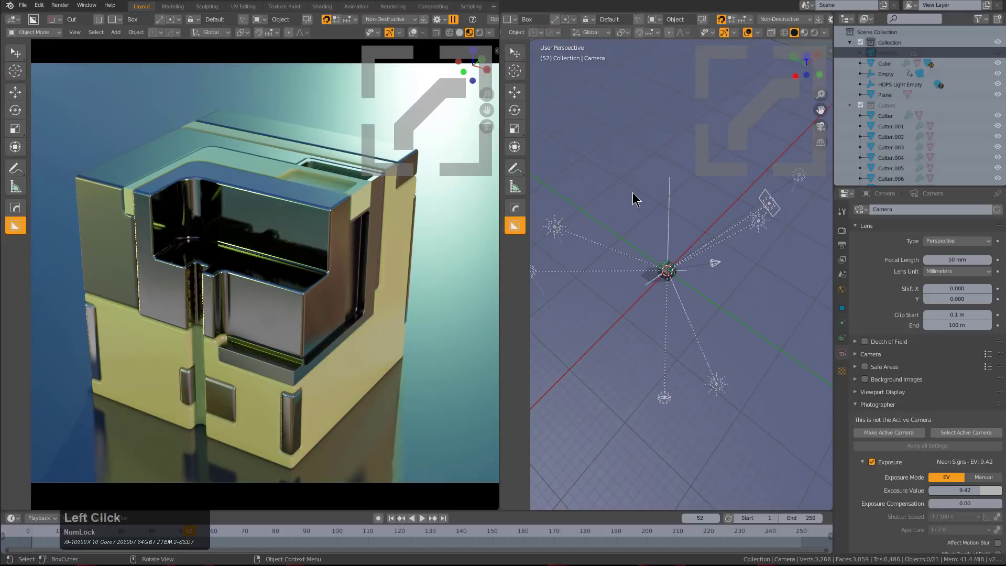
{"action": "key", "text": "F12"}
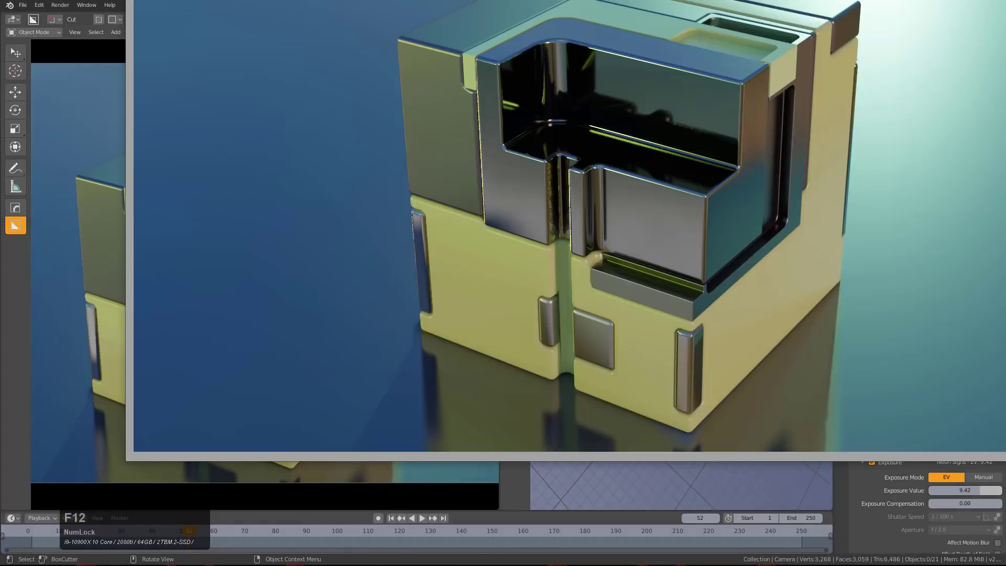
{"action": "left_click_drag", "start_coordinate": [600, 0], "coordinate": [490, 0]}
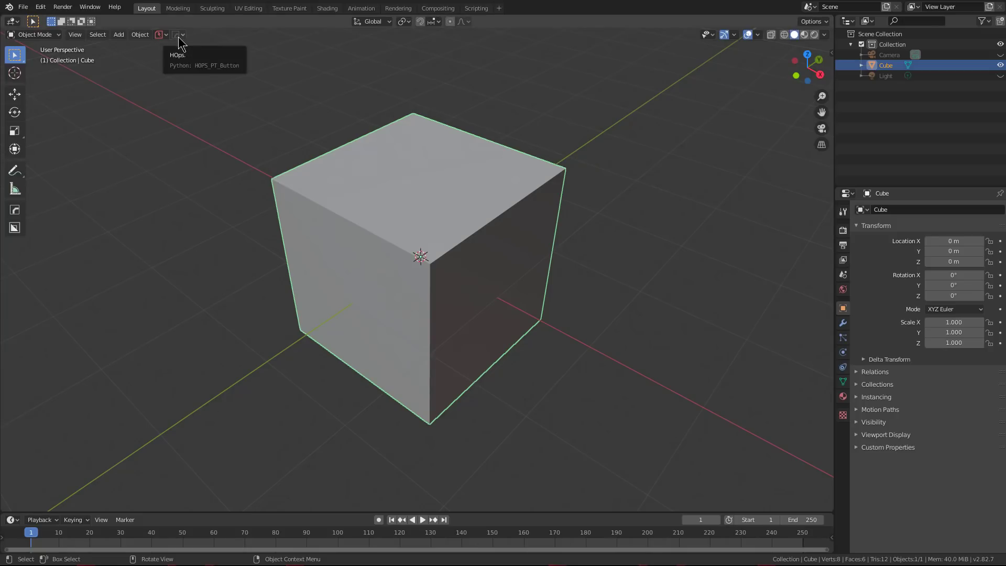
- Enable Display Logo in the add-on preferences and set logo size 26.18, X position -112.40 and Y position -240.95
{"action": "left_click", "coordinate": [41, 7]}
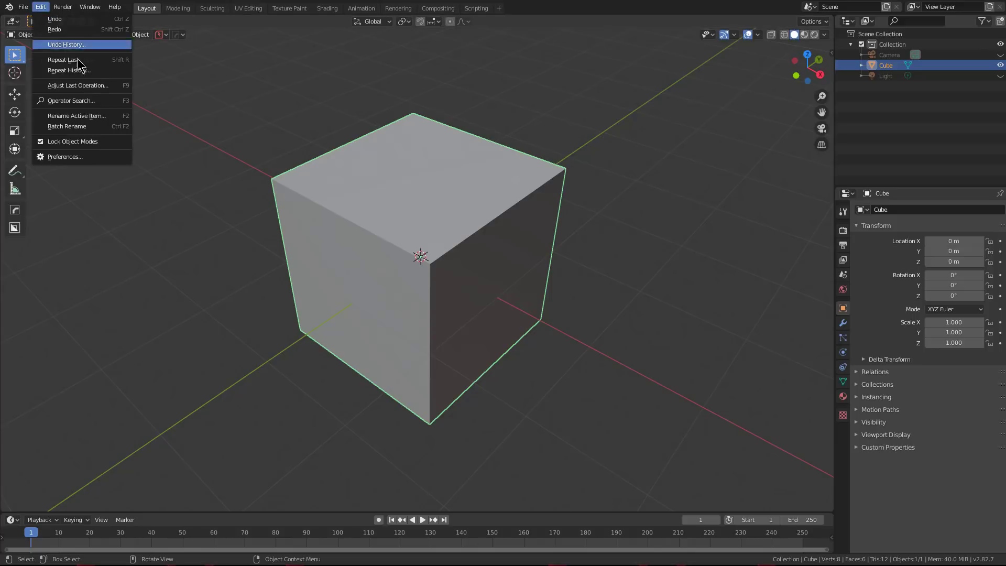
{"action": "left_click", "coordinate": [84, 158]}
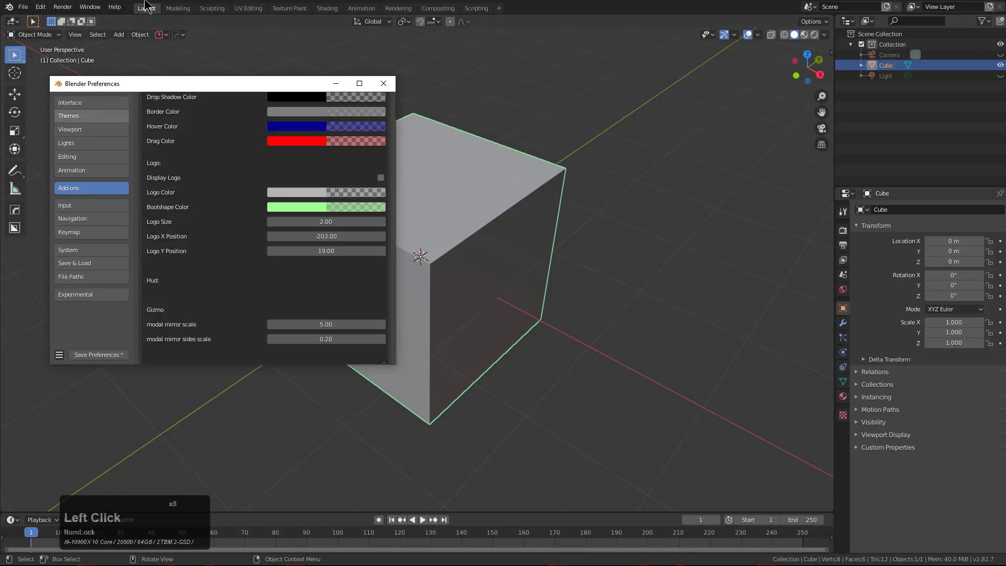
{"action": "left_click", "coordinate": [380, 177]}
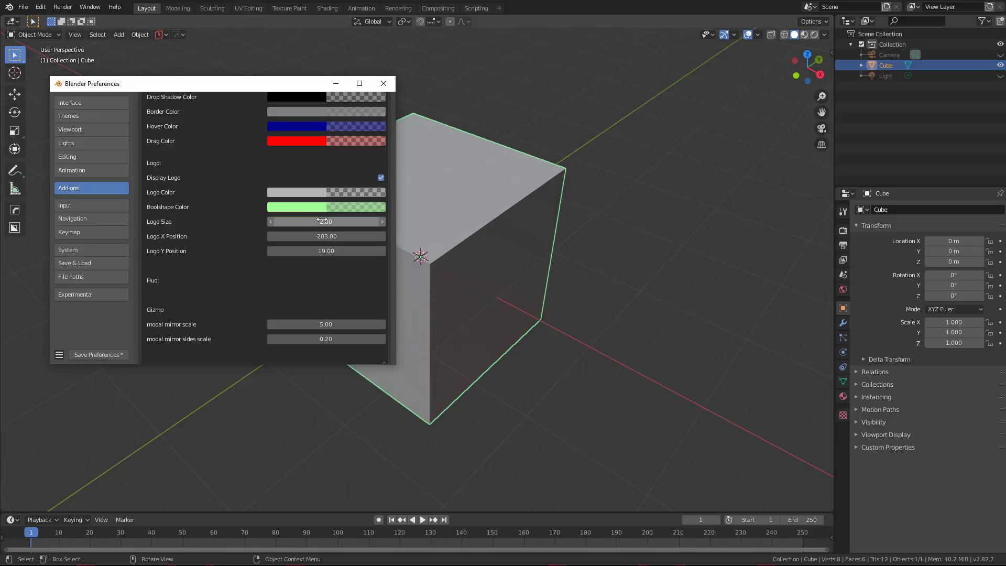
{"action": "left_click_drag", "start_coordinate": [324, 219], "coordinate": [351, 219]}
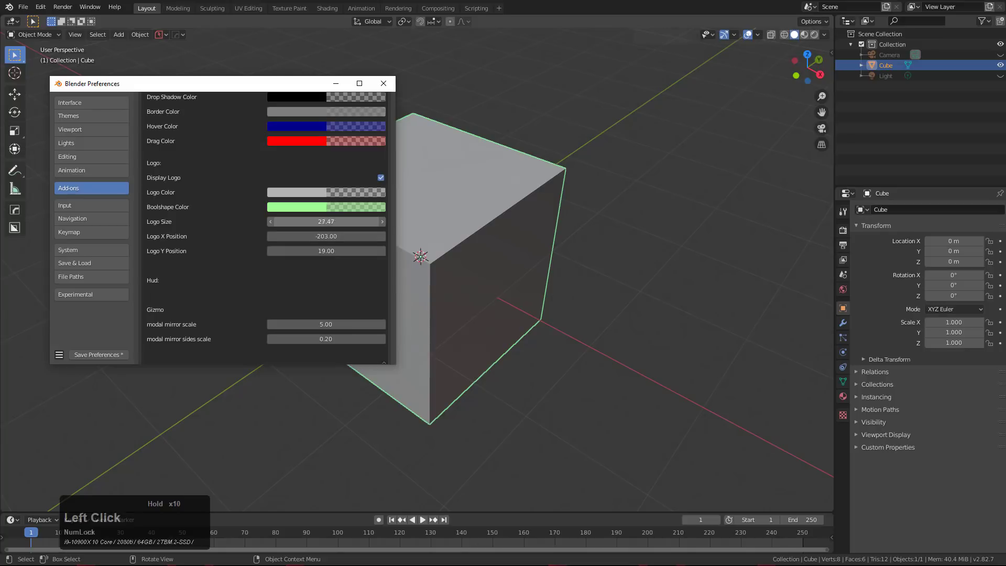
{"action": "mouse_move", "coordinate": [326, 236]}
{"action": "left_mouse_down"}
{"action": "mouse_move", "coordinate": [315, 237]}
{"action": "mouse_move", "coordinate": [346, 251]}
{"action": "mouse_move", "coordinate": [297, 251]}
{"action": "mouse_move", "coordinate": [335, 222]}
{"action": "mouse_move", "coordinate": [343, 236]}
{"action": "mouse_move", "coordinate": [320, 252]}
{"action": "left_mouse_up"}
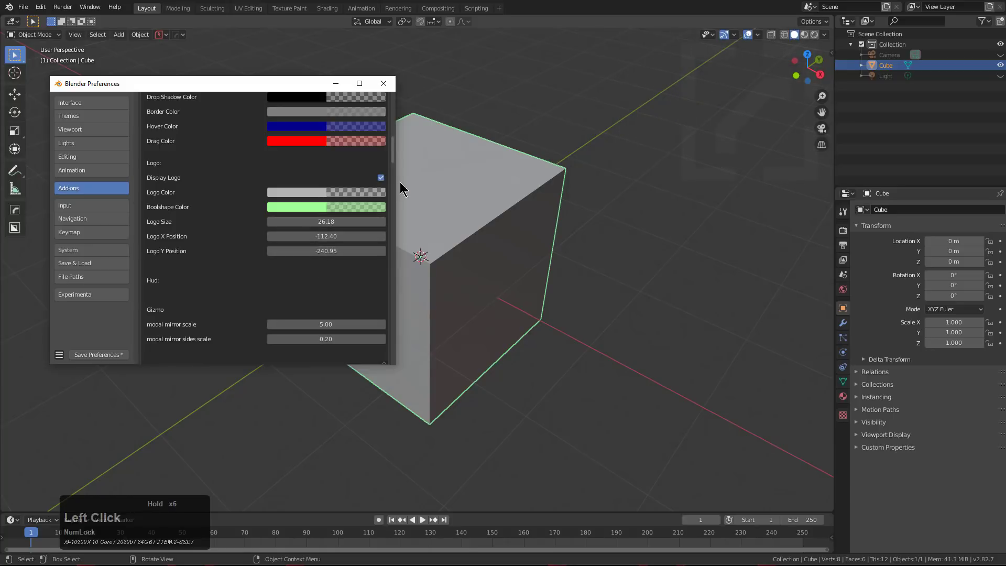
{"action": "left_click", "coordinate": [385, 83]}
- Cut a box-shaped notch into the upper front edge of the cube with BoxCutter and select its cutter
{"action": "middle_click_drag", "start_coordinate": [503, 261], "coordinate": [467, 213]}
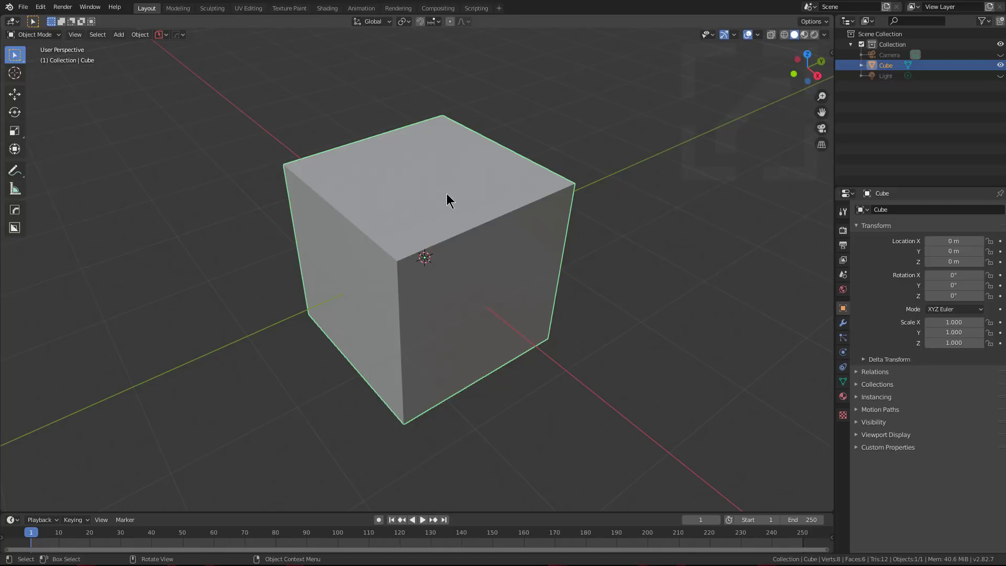
{"action": "left_click_drag", "start_coordinate": [481, 176], "coordinate": [418, 250]}
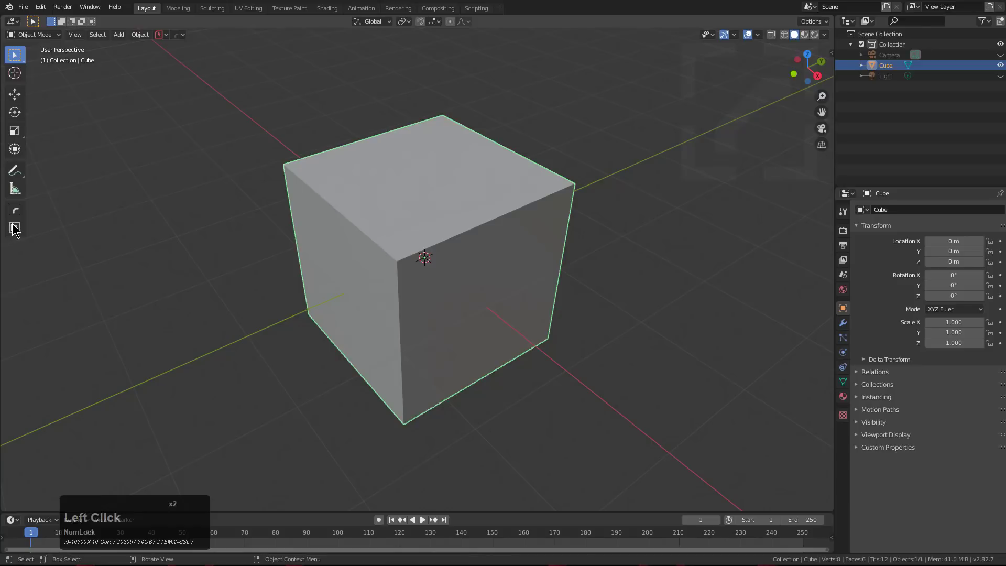
{"action": "left_click", "coordinate": [42, 230]}
{"action": "scroll", "coordinate": [421, 233], "scroll_direction": "up", "scroll_amount": 2}
{"action": "left_click", "coordinate": [15, 228]}
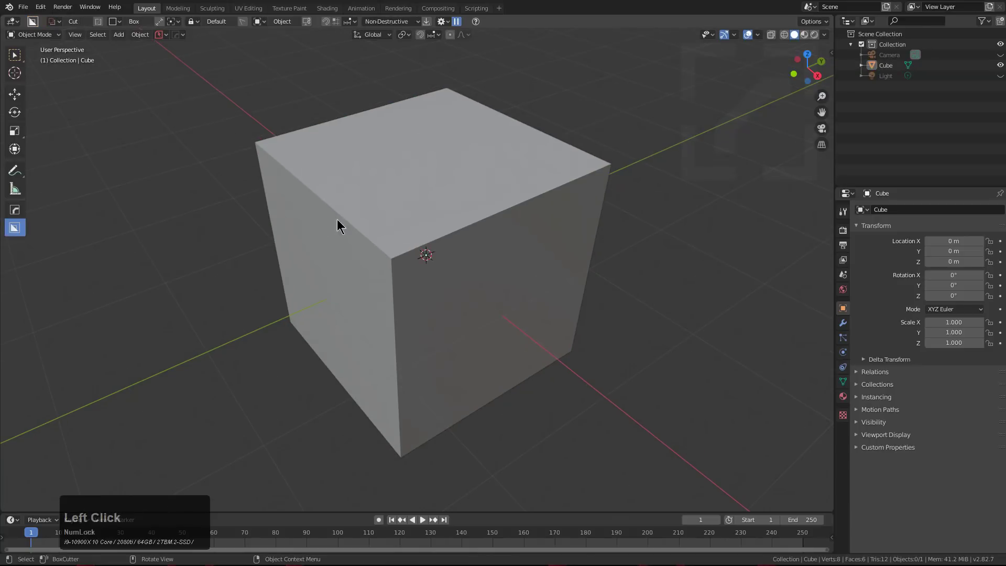
{"action": "left_click_drag", "start_coordinate": [534, 168], "coordinate": [430, 266]}
{"action": "key", "text": "Escape"}
{"action": "left_click", "coordinate": [442, 253]}
{"action": "left_click_drag", "start_coordinate": [525, 152], "coordinate": [413, 287]}
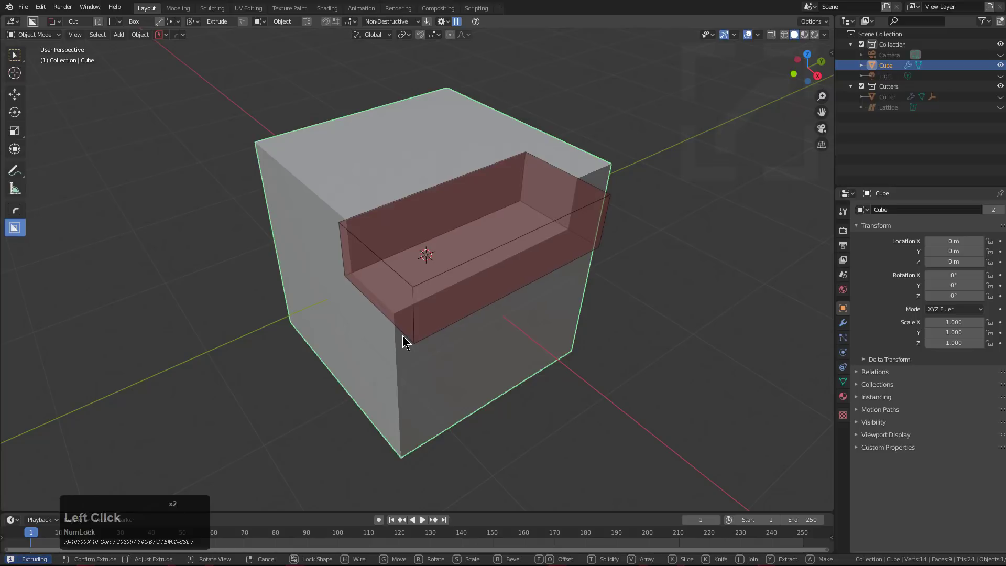
{"action": "left_click", "coordinate": [404, 342]}
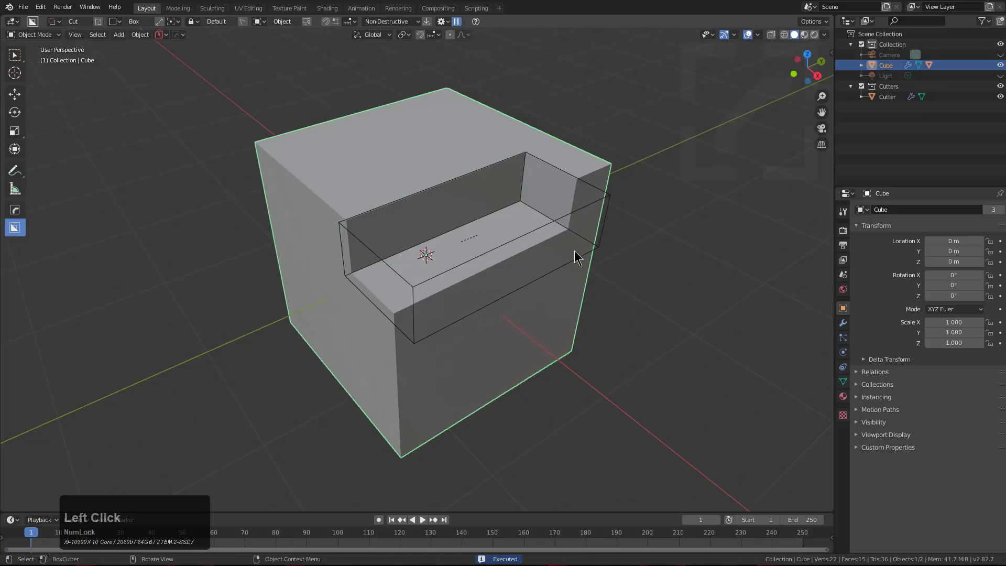
{"action": "left_click", "coordinate": [577, 216]}
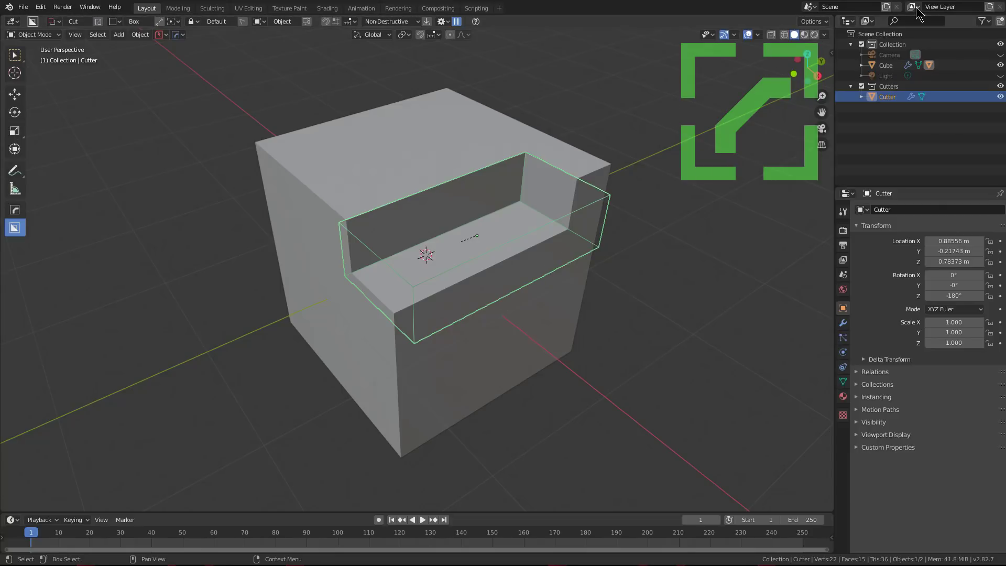
- Switch to the other Blender window, draw a BoxCutter box from the cube's top over its front corner and bevel the cutter
{"action": "left_click", "coordinate": [950, 4]}
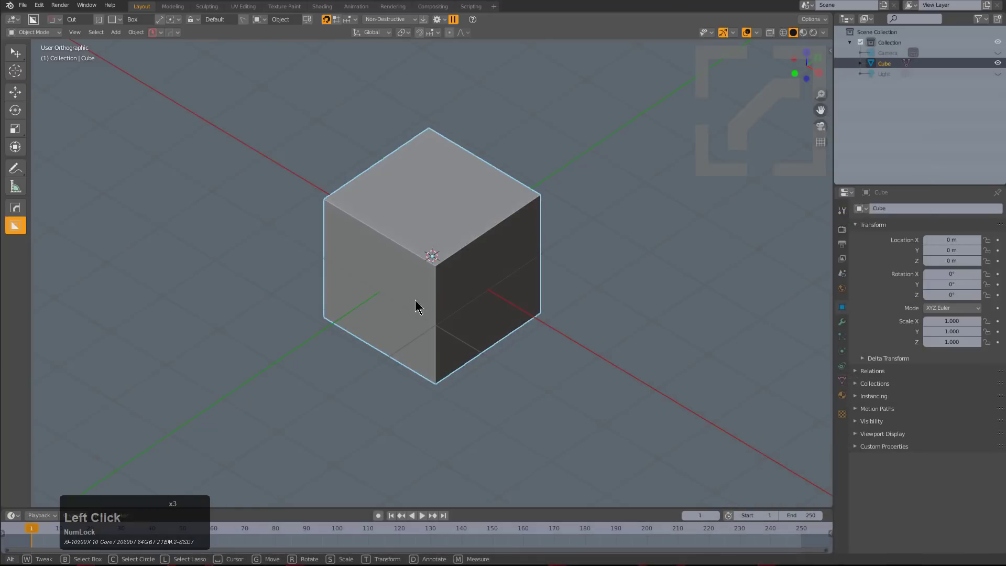
{"action": "middle_click_drag", "start_coordinate": [487, 296], "coordinate": [488, 301]}
{"action": "scroll", "coordinate": [487, 300], "scroll_direction": "up", "scroll_amount": 2}
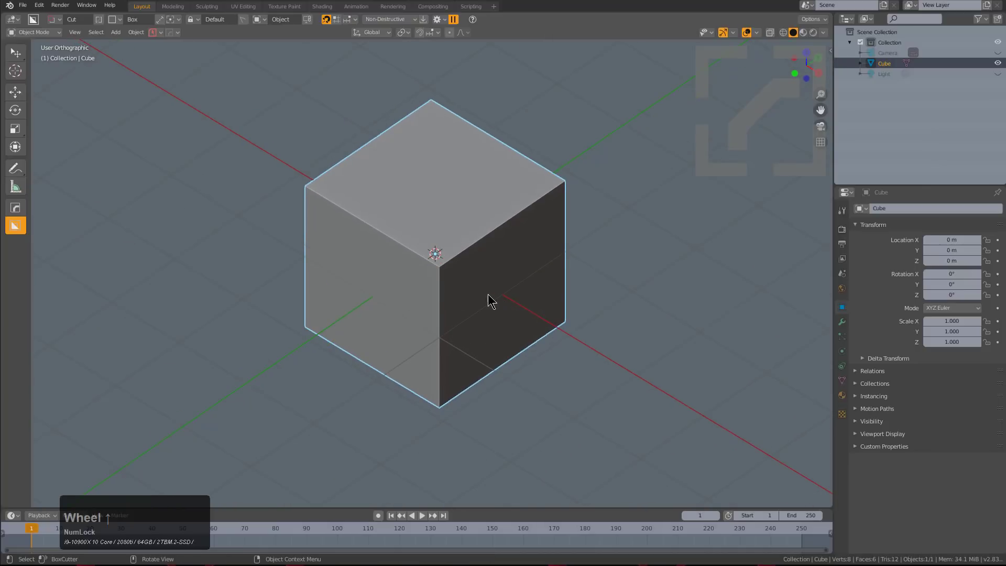
{"action": "left_click_drag", "start_coordinate": [503, 204], "coordinate": [437, 308]}
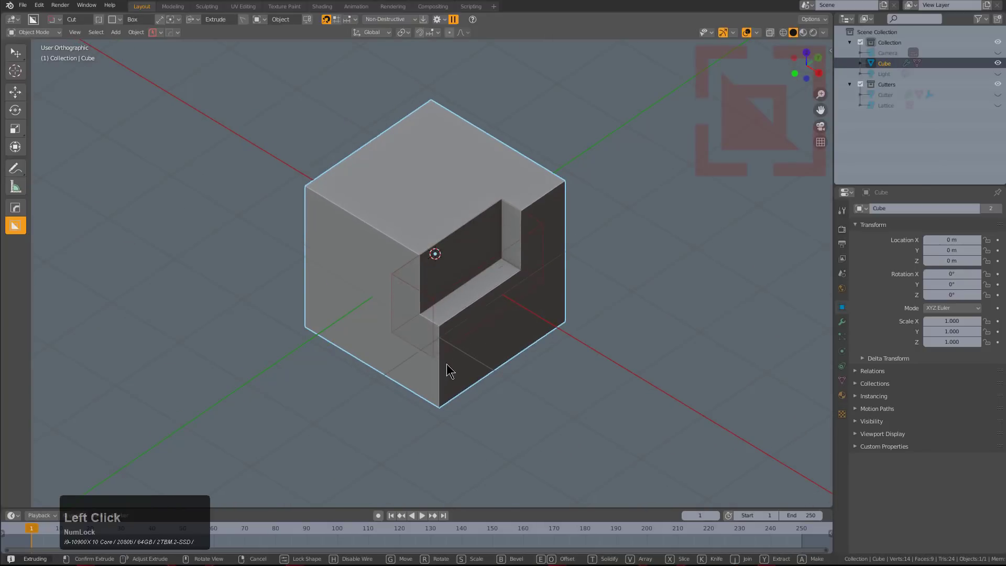
{"action": "key", "text": "b"}
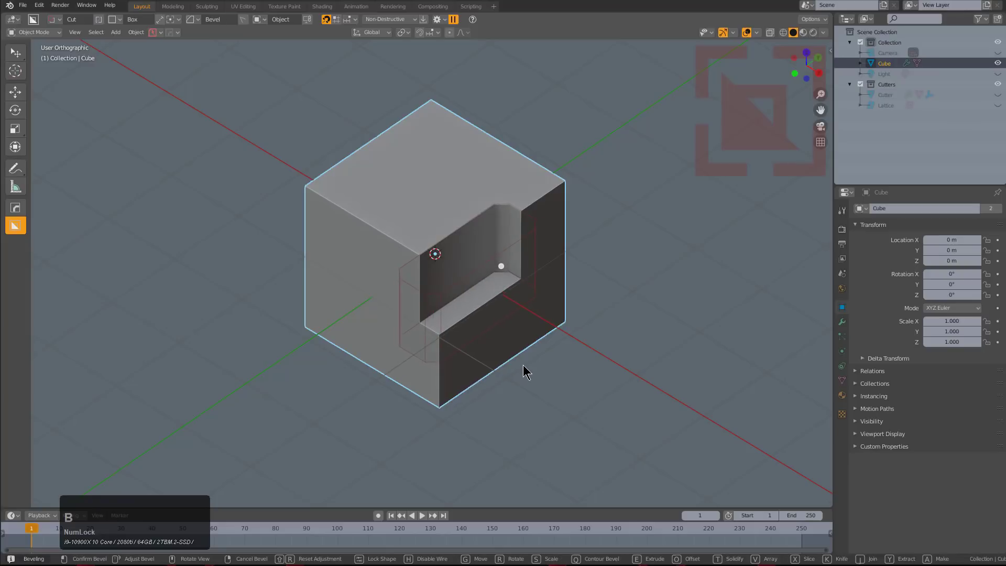
- Change the cut from Slice to Inset, adjust its thickness with Solidify and apply the locked shape to the cube
{"action": "key", "text": "x"}
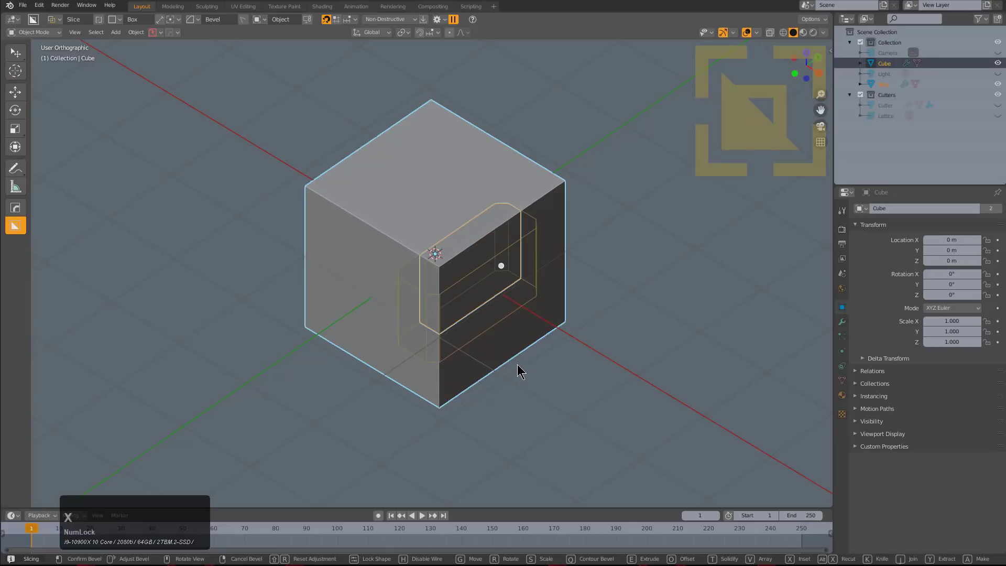
{"action": "key", "text": "z"}
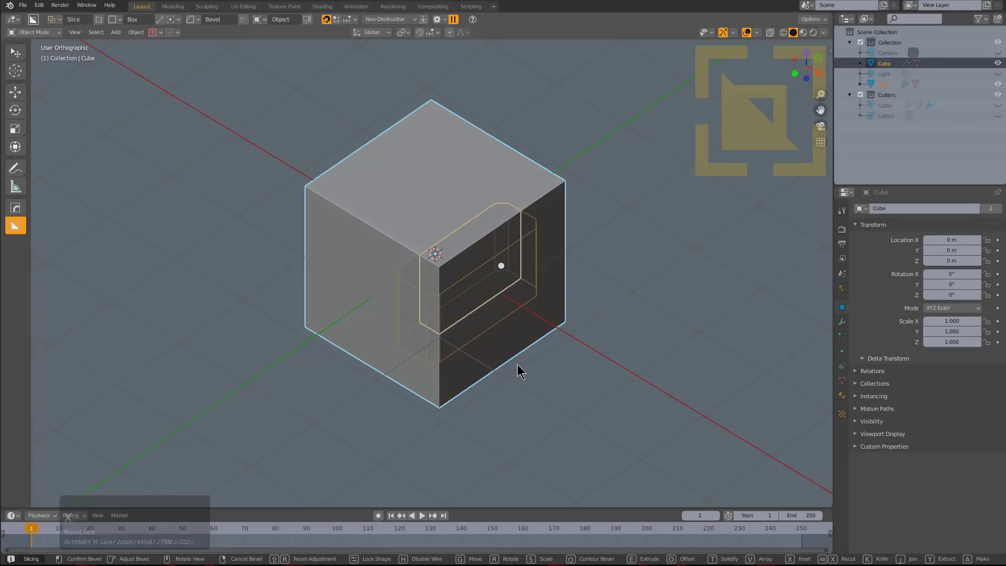
{"action": "key", "text": "x"}
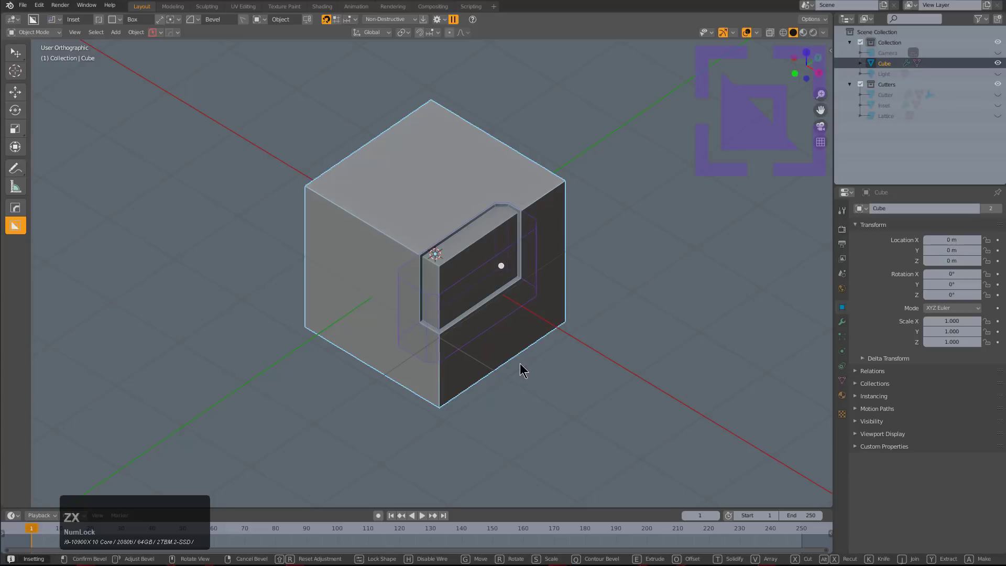
{"action": "key", "text": "t"}
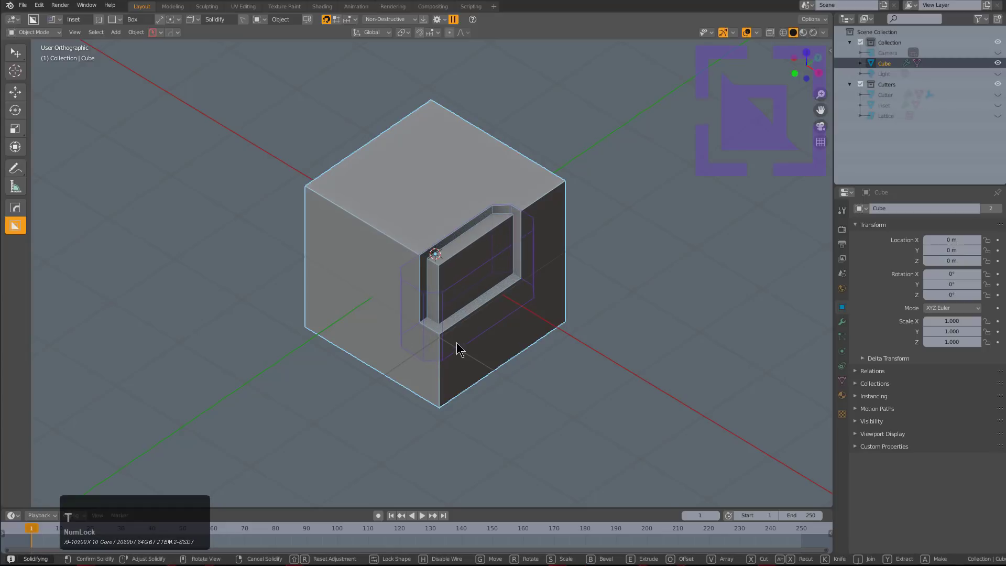
{"action": "left_click", "coordinate": [487, 346]}
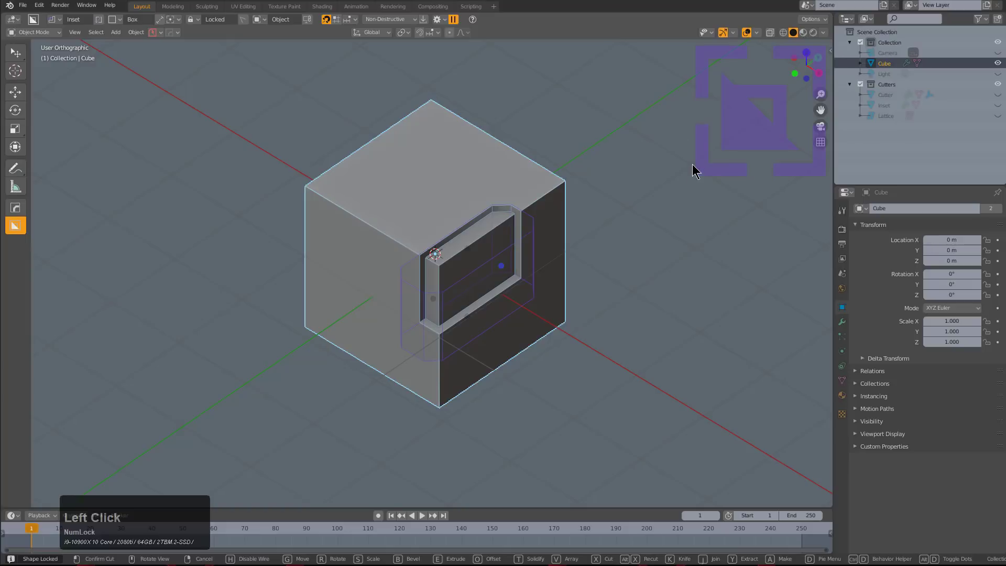
{"action": "left_click", "coordinate": [509, 304]}
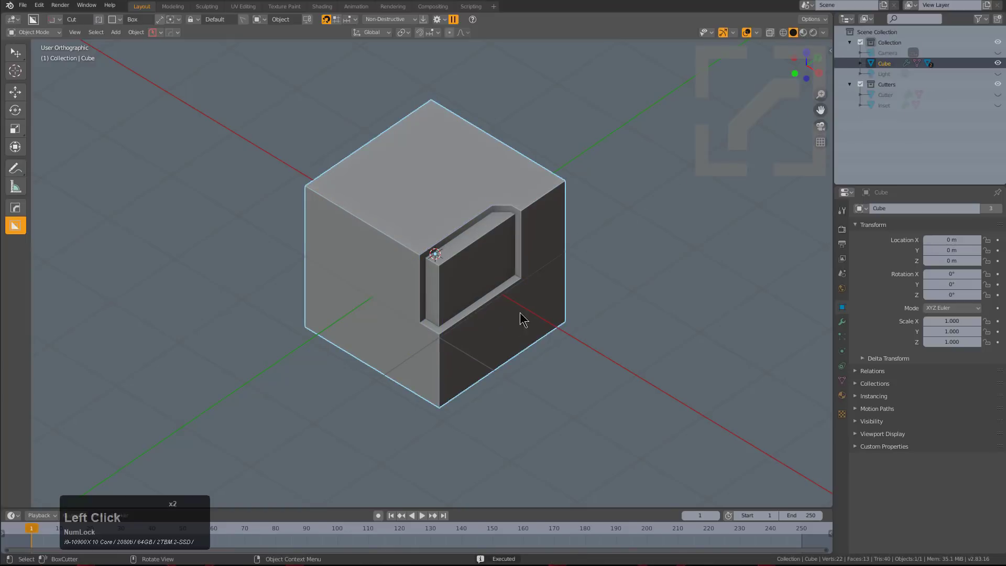
{"action": "scroll", "coordinate": [527, 273], "scroll_direction": "up", "scroll_amount": 2}
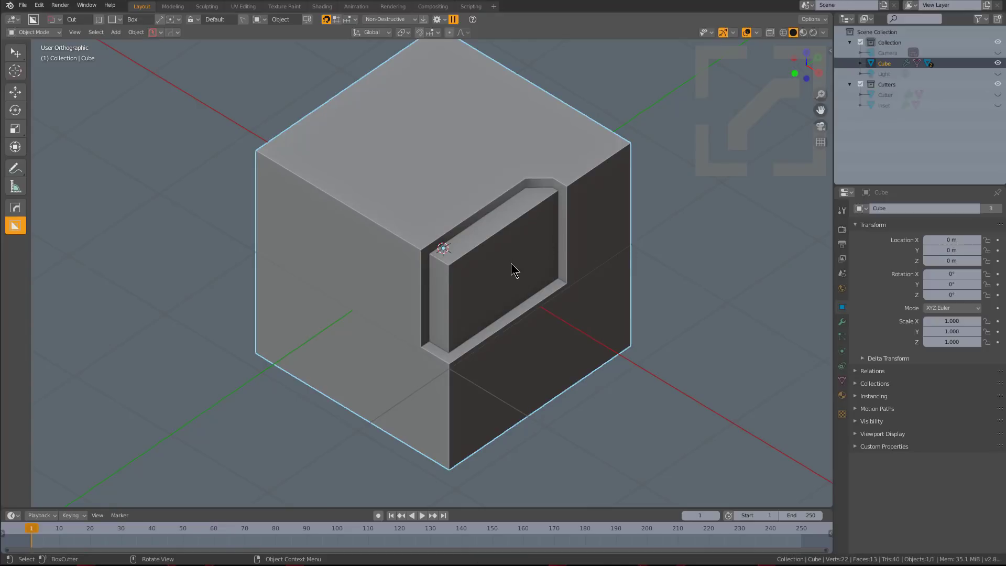
{"action": "scroll", "coordinate": [502, 277], "scroll_direction": "up", "scroll_amount": 4}
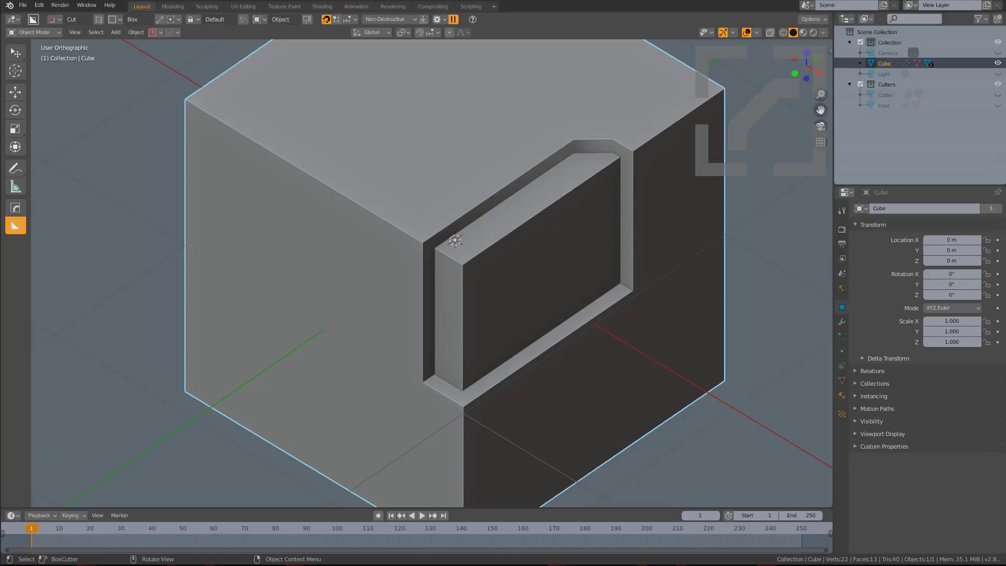
- Cut three box-shaped notches with BoxCutter at the inset panel's front corner, across its upper edge and below its lower edge
{"action": "left_click_drag", "start_coordinate": [456, 247], "coordinate": [440, 276]}
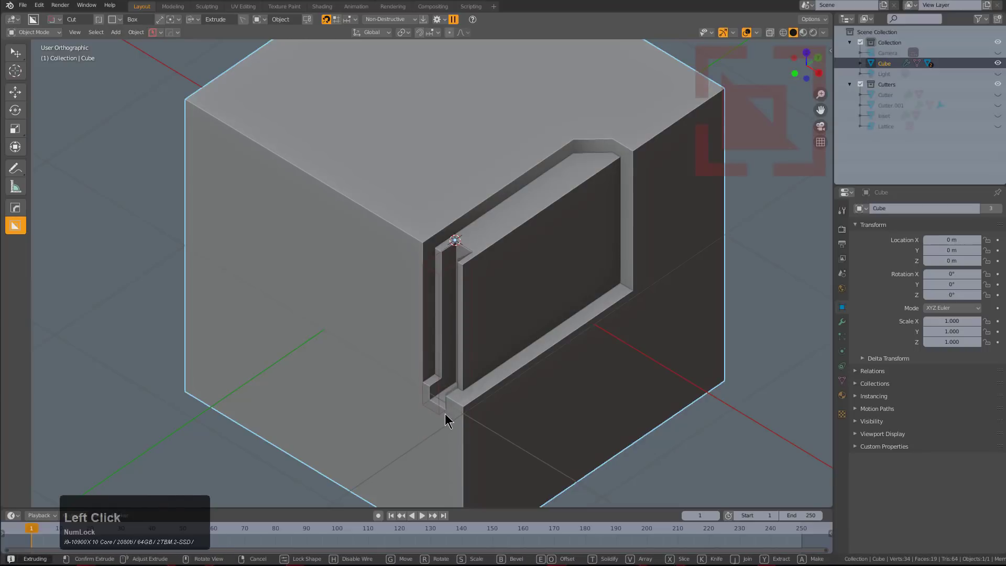
{"action": "left_click", "coordinate": [445, 414]}
{"action": "left_click_drag", "start_coordinate": [557, 188], "coordinate": [554, 226]}
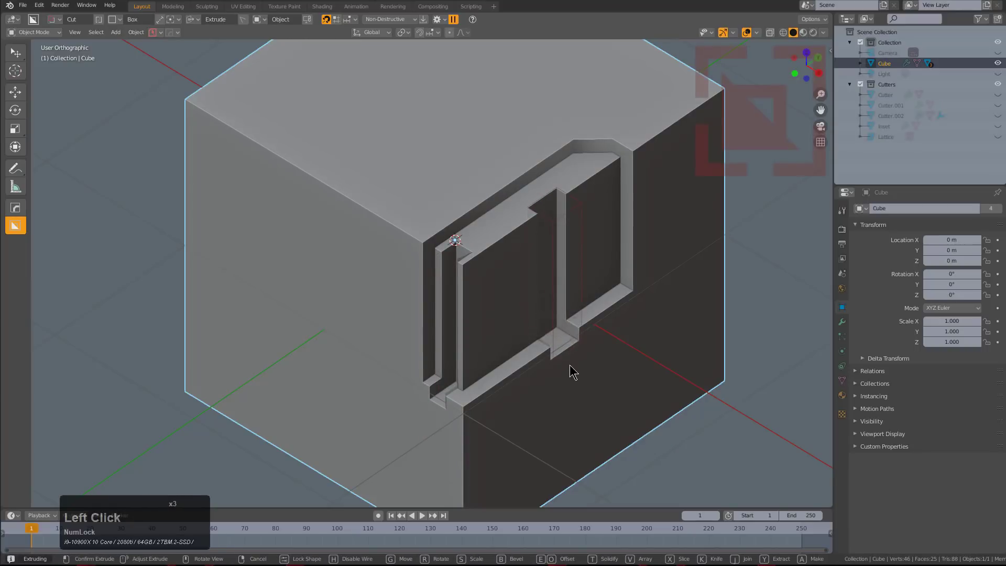
{"action": "left_click", "coordinate": [572, 381]}
{"action": "left_click_drag", "start_coordinate": [608, 301], "coordinate": [513, 390]}
{"action": "left_click", "coordinate": [540, 370]}
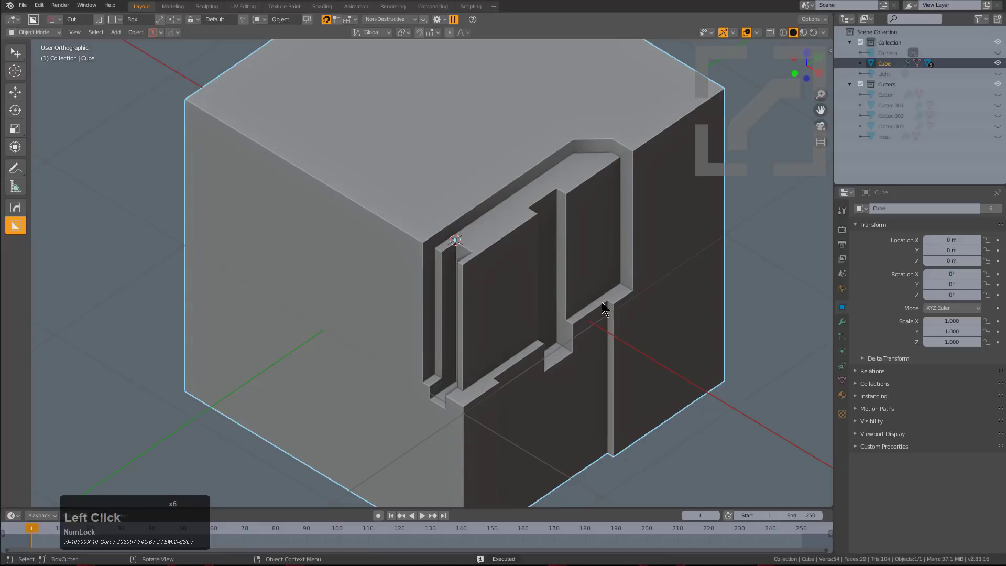
- Cut a box notch along the cube's top edge near the far corner and draw another box on the top face beside the front corner
{"action": "left_click_drag", "start_coordinate": [642, 139], "coordinate": [730, 101]}
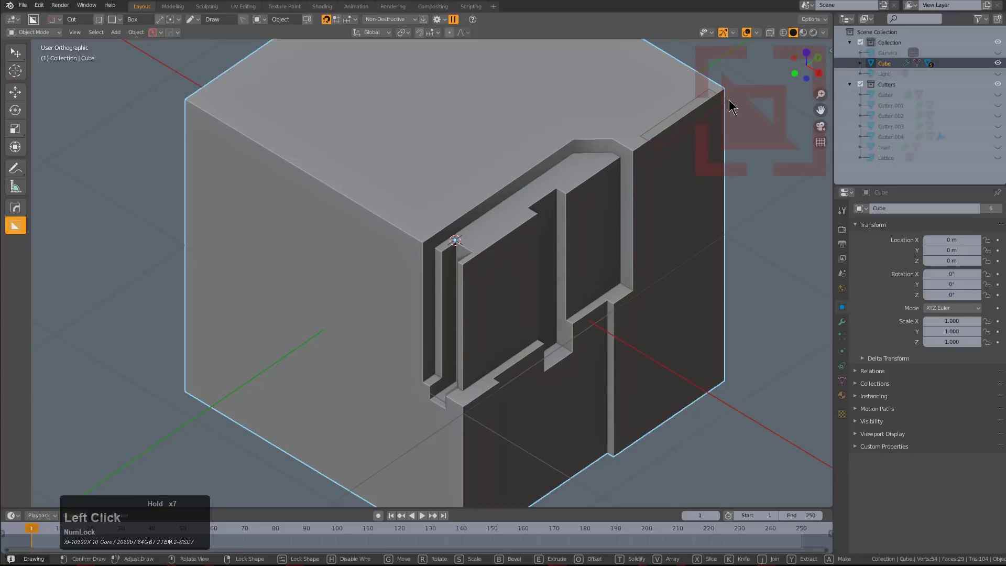
{"action": "double_click", "coordinate": [730, 101]}
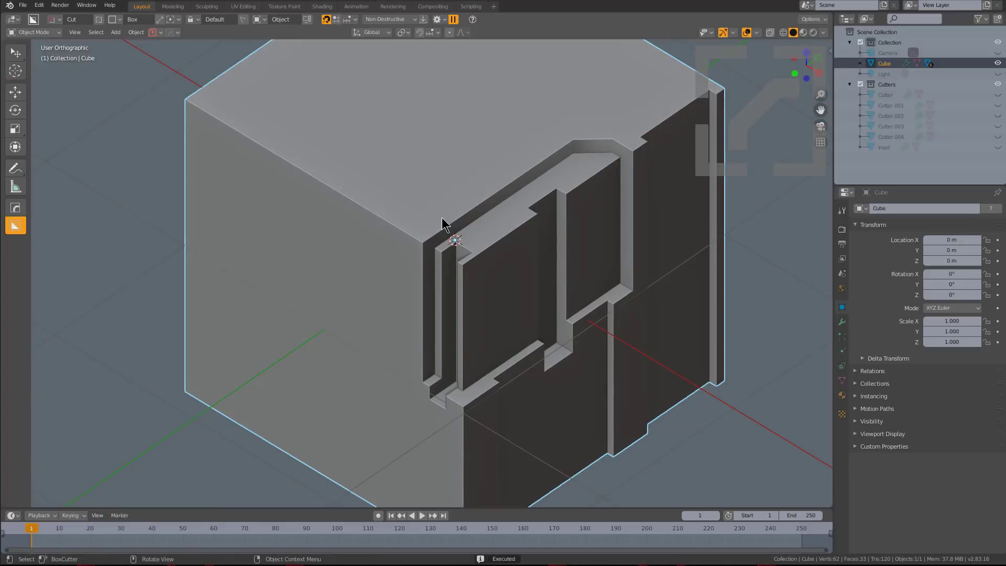
{"action": "left_click_drag", "start_coordinate": [410, 219], "coordinate": [402, 244]}
{"action": "left_click", "coordinate": [402, 244]}
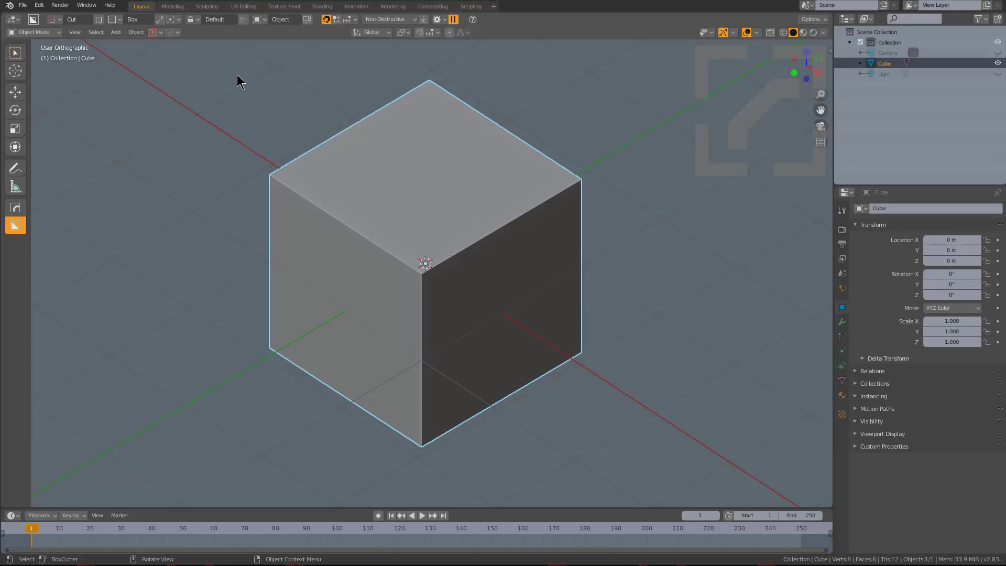
- Open the HardOps Opt-ins and set Modal BG Color to a light pink with hue 0.920 and saturation 0.304
{"action": "left_click", "coordinate": [174, 32]}
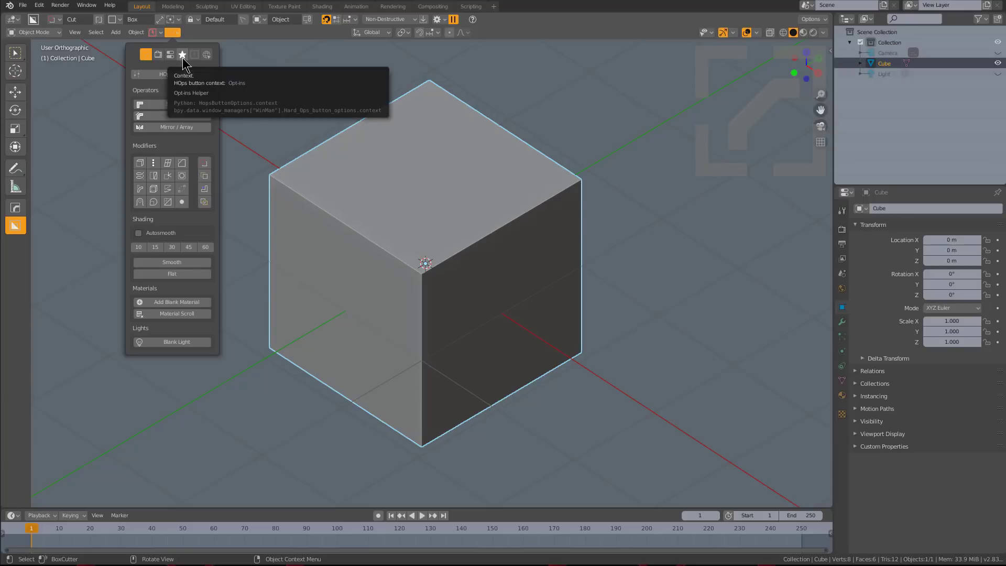
{"action": "left_click", "coordinate": [183, 55]}
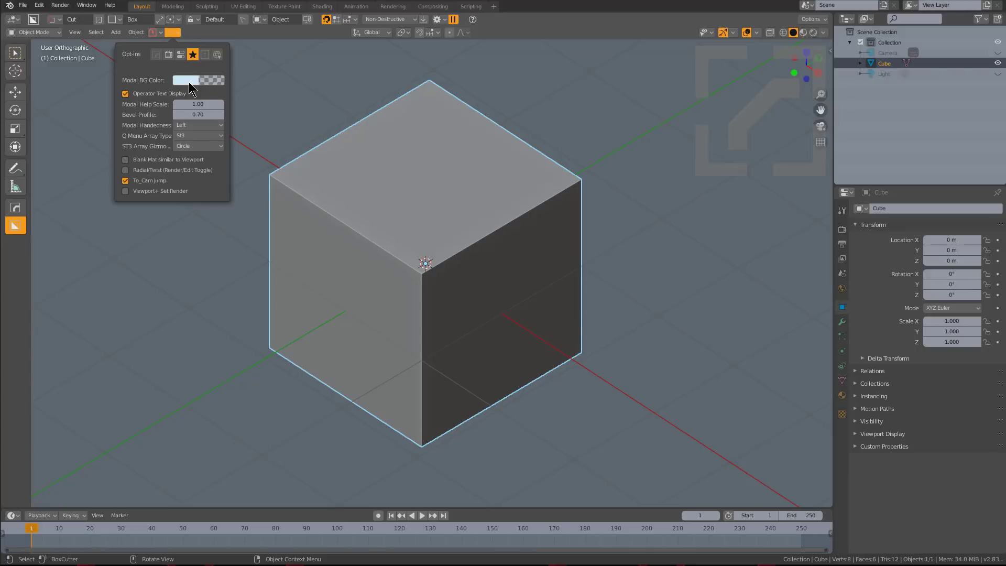
{"action": "left_click", "coordinate": [189, 84]}
{"action": "left_click_drag", "start_coordinate": [228, 125], "coordinate": [228, 139]}
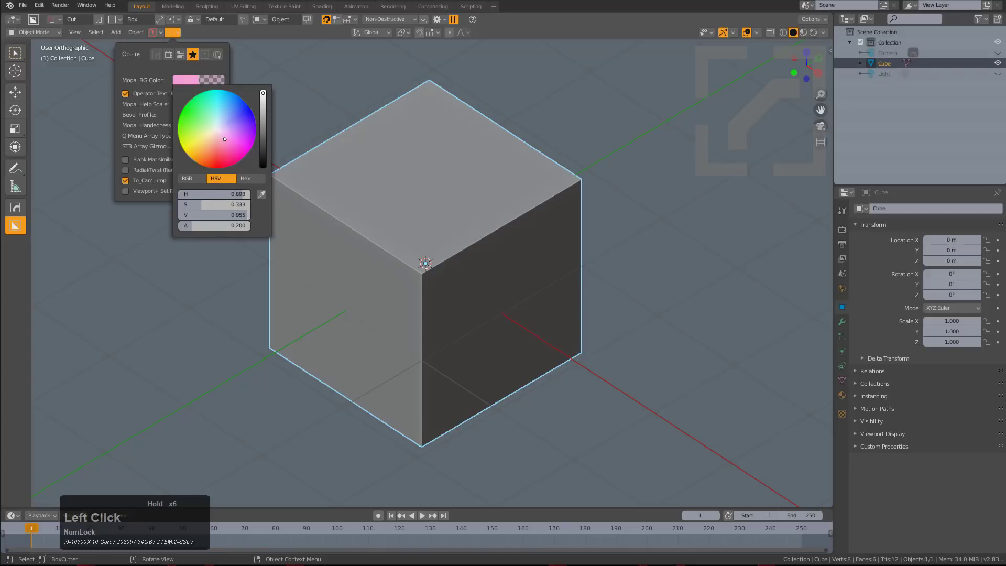
- Preview the modal background colour with a 6-segment HardOps Bevel on the cube and cancel it
{"action": "middle_click_drag", "start_coordinate": [524, 255], "coordinate": [526, 258]}
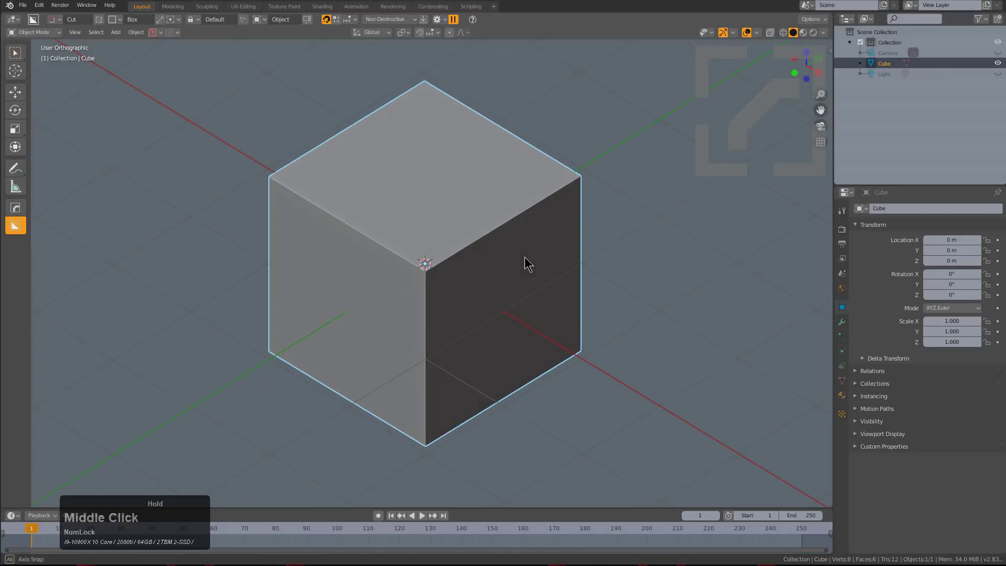
{"action": "key", "text": "q"}
{"action": "left_click", "coordinate": [516, 257]}
{"action": "scroll", "coordinate": [391, 237], "scroll_direction": "up", "scroll_amount": 3}
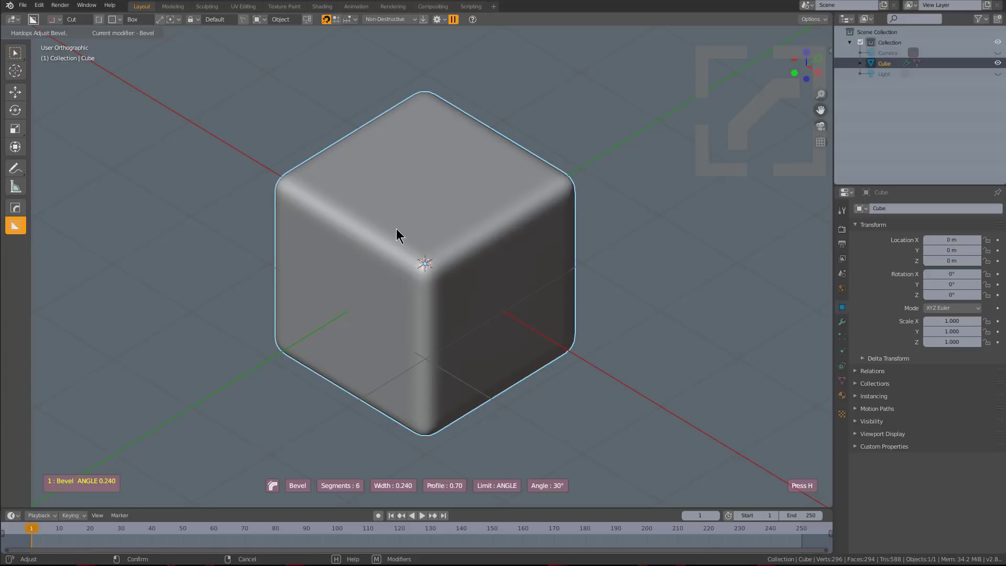
{"action": "right_click", "coordinate": [396, 228]}
- Make Modal BG Color transparent through its alpha and preview it with the Bevel modal and its help list
{"action": "left_click", "coordinate": [173, 33]}
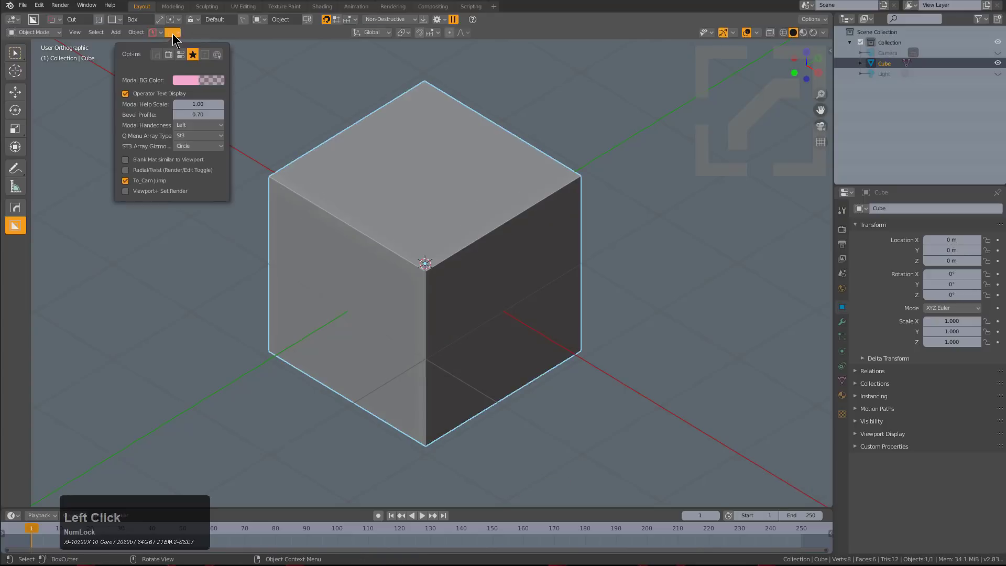
{"action": "left_click", "coordinate": [195, 80]}
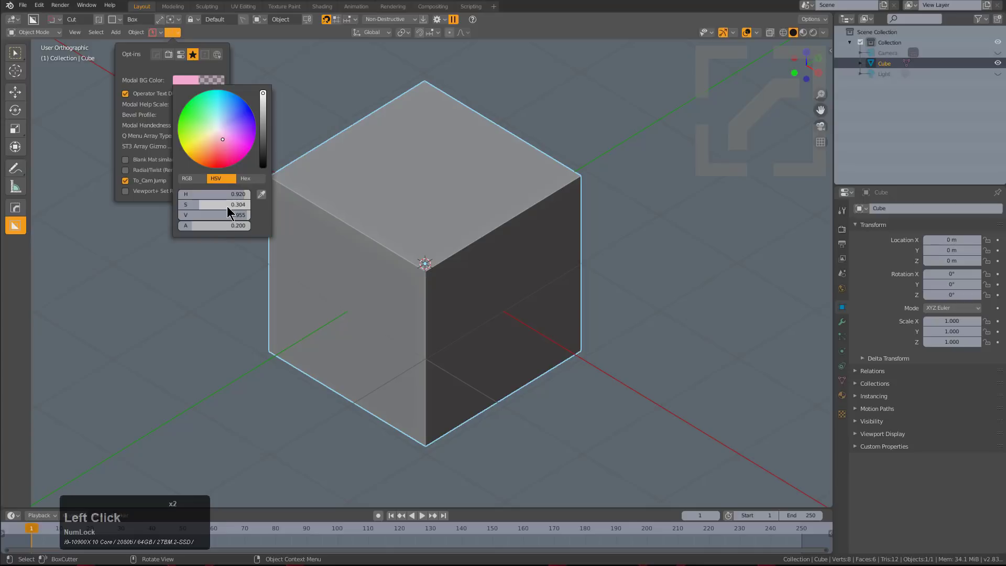
{"action": "left_click", "coordinate": [209, 226]}
{"action": "middle_click_drag", "start_coordinate": [494, 297], "coordinate": [494, 293]}
{"action": "key", "text": "q"}
{"action": "left_click", "coordinate": [494, 292]}
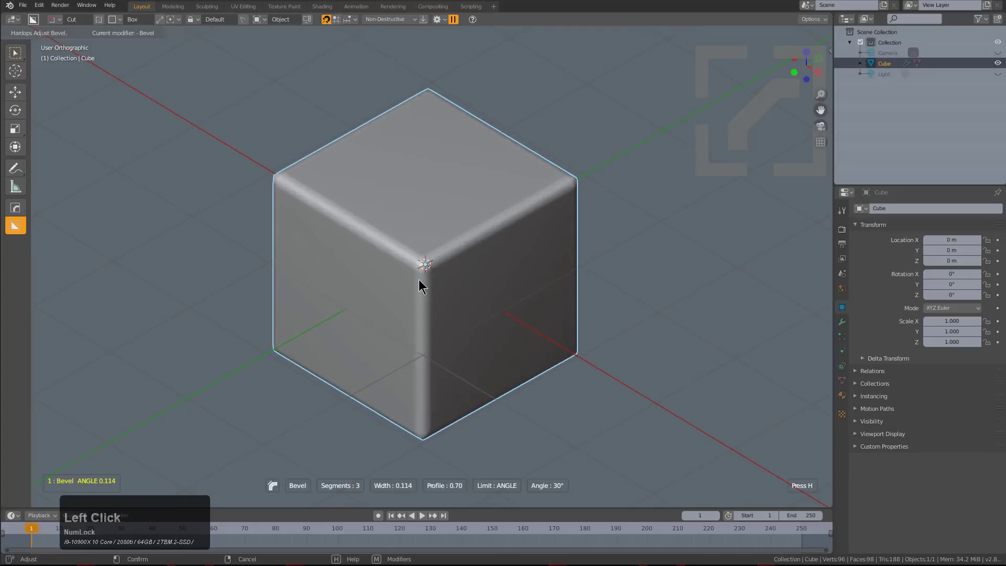
{"action": "key", "text": "h"}
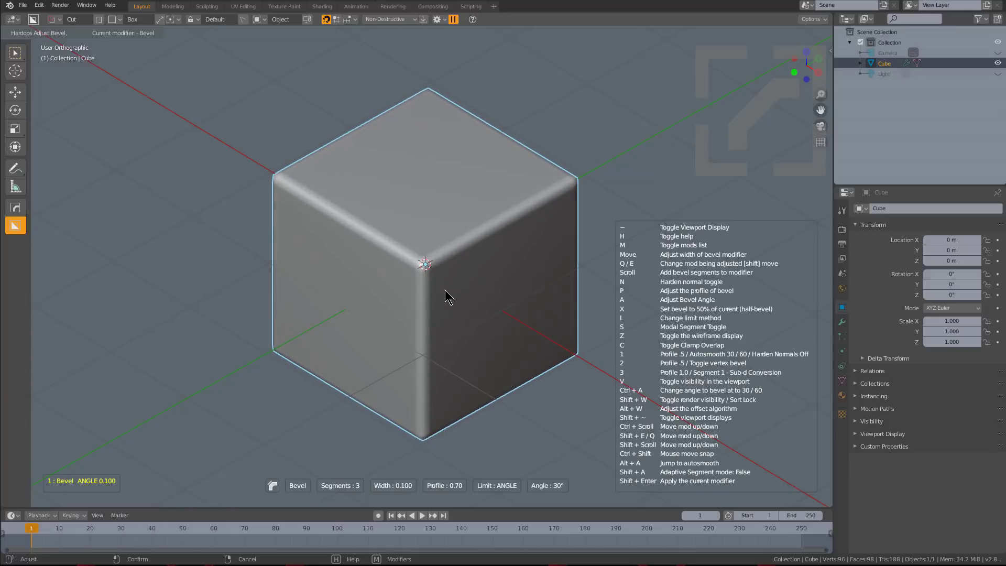
{"action": "right_click", "coordinate": [445, 295]}
- Raise the alpha of Modal BG Color to bring back the pink modal background and recheck the Opt-ins
{"action": "left_click", "coordinate": [168, 32]}
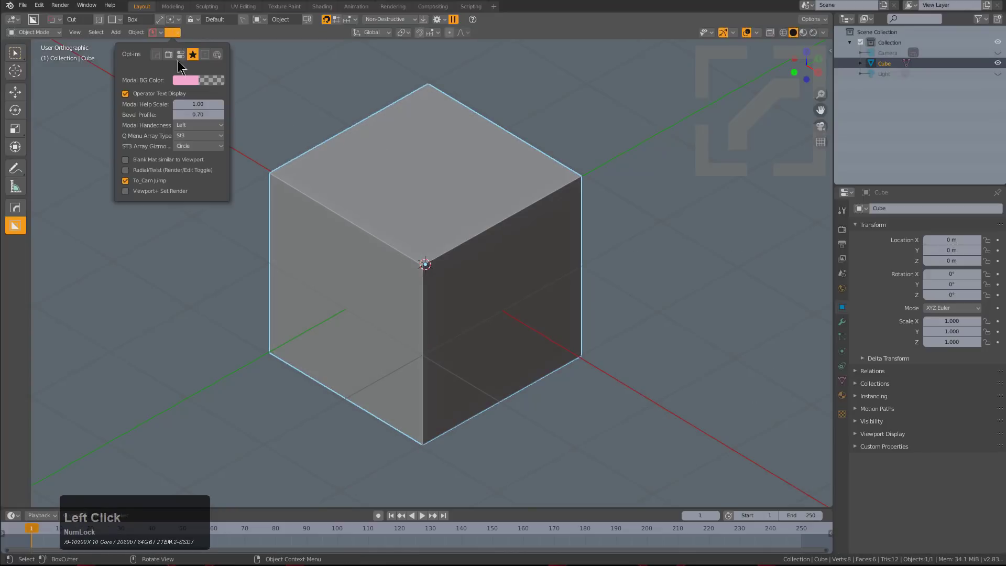
{"action": "left_click", "coordinate": [191, 80]}
{"action": "left_click_drag", "start_coordinate": [201, 226], "coordinate": [217, 225]}
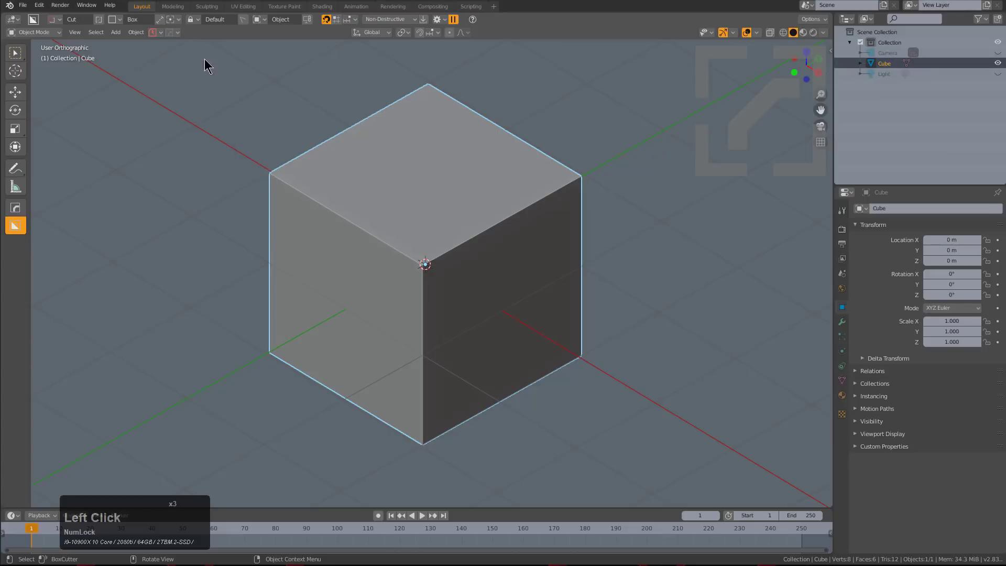
{"action": "left_click", "coordinate": [171, 32]}
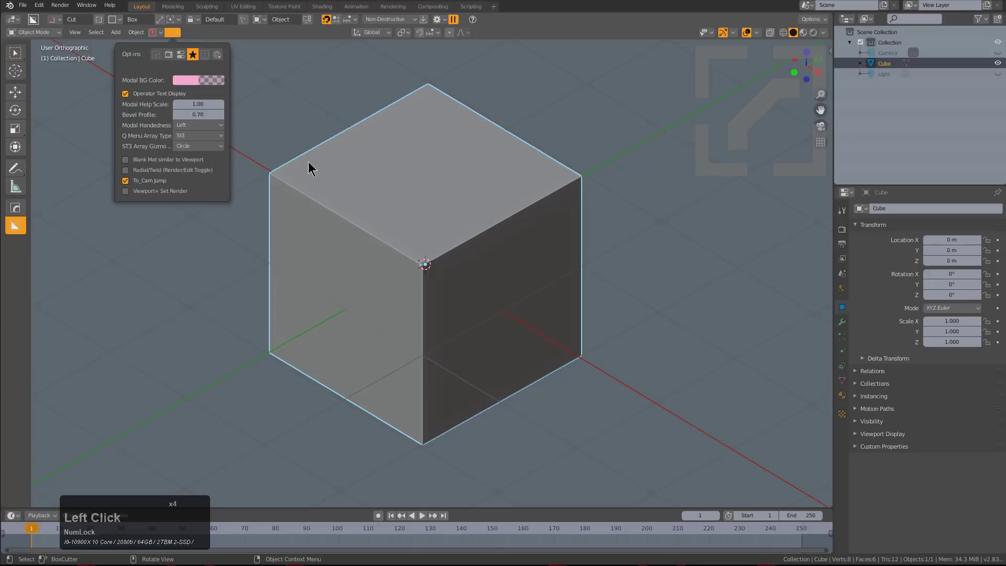
- Sharpen the cube with HardOps to show the operator text
{"action": "middle_click_drag", "start_coordinate": [484, 311], "coordinate": [485, 298]}
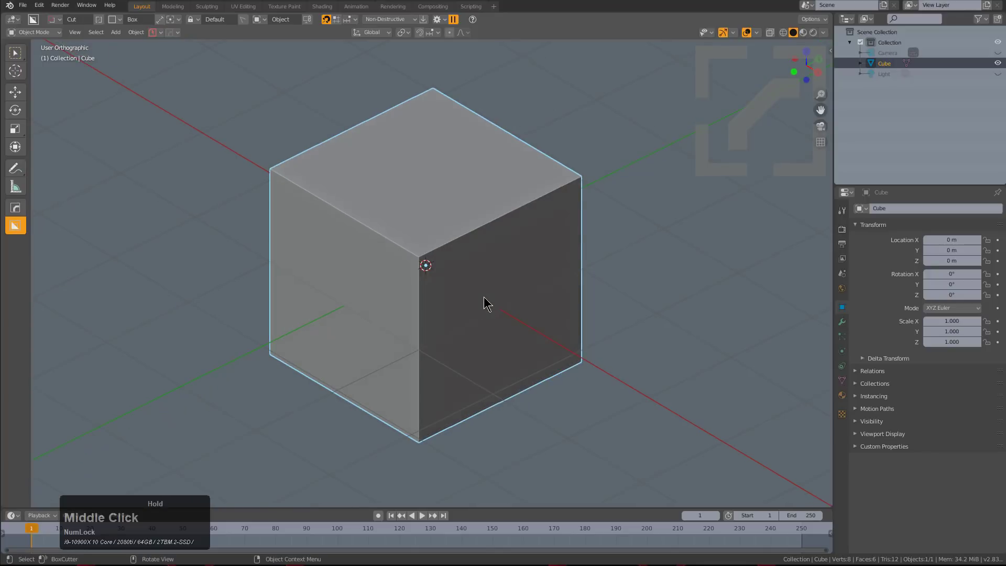
{"action": "key", "text": "q"}
{"action": "left_click", "coordinate": [524, 250]}
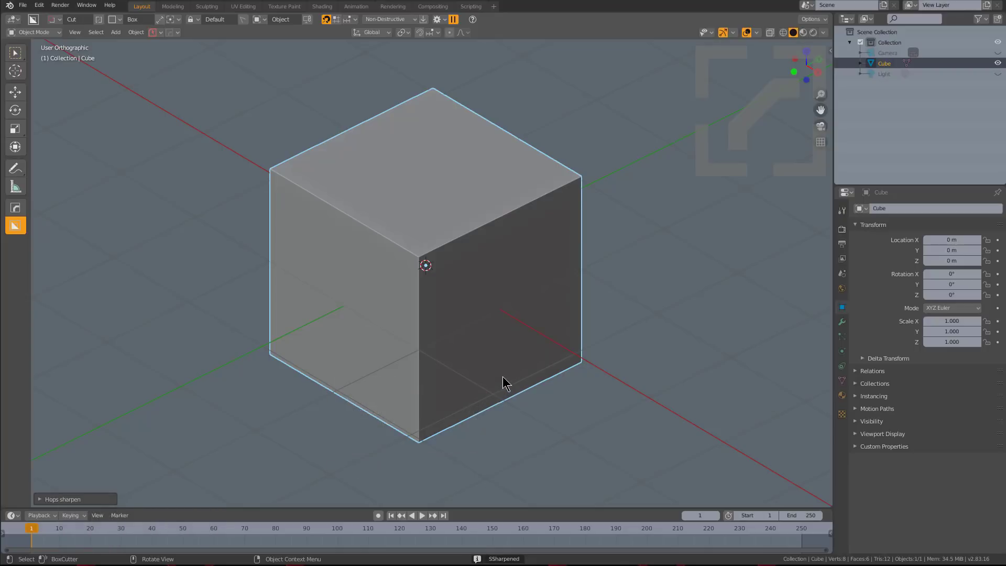
- Sharpen the cube with Operator Text Display disabled and turn the option back on
{"action": "left_click", "coordinate": [172, 32]}
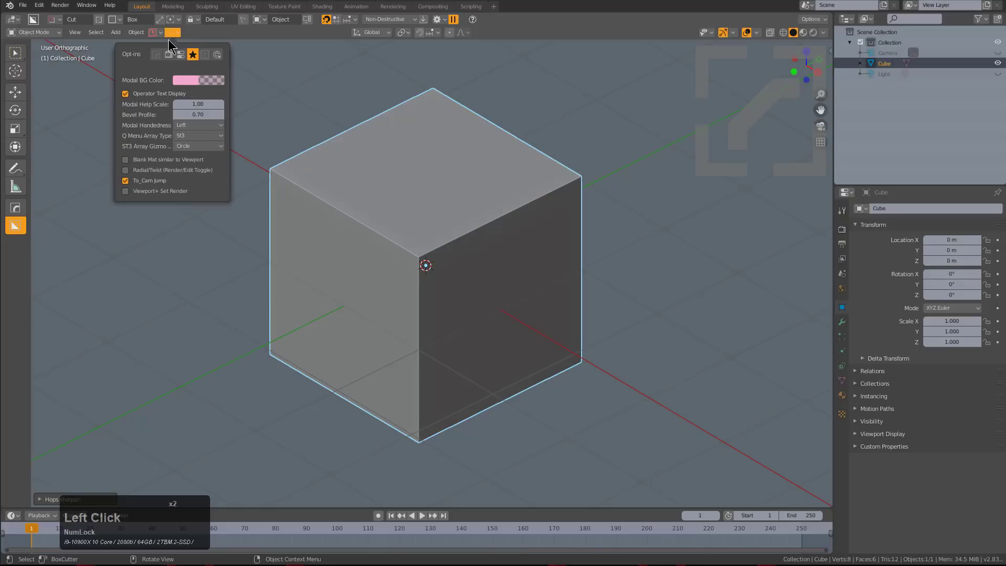
{"action": "left_click", "coordinate": [126, 94]}
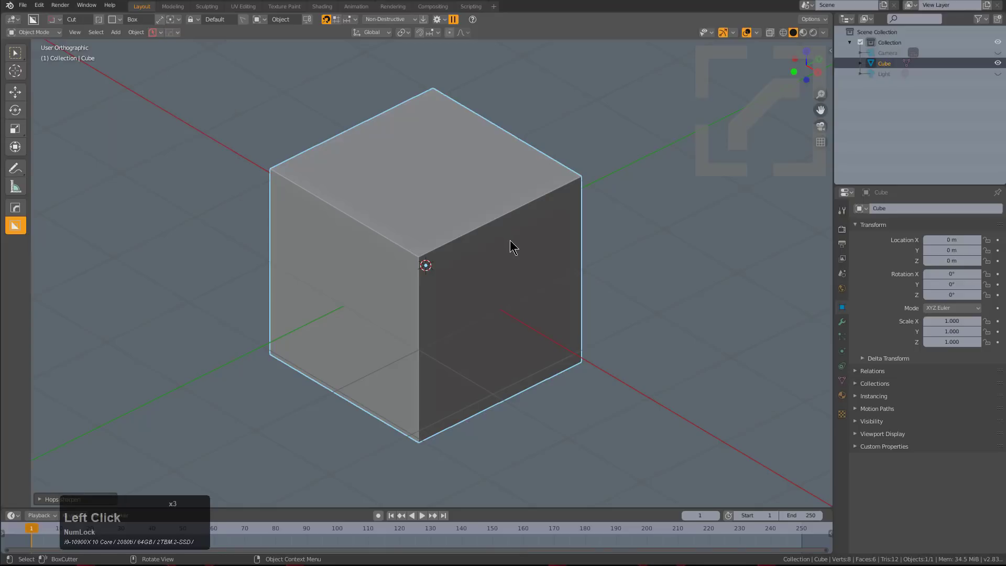
{"action": "key", "text": "q"}
{"action": "left_click", "coordinate": [460, 241]}
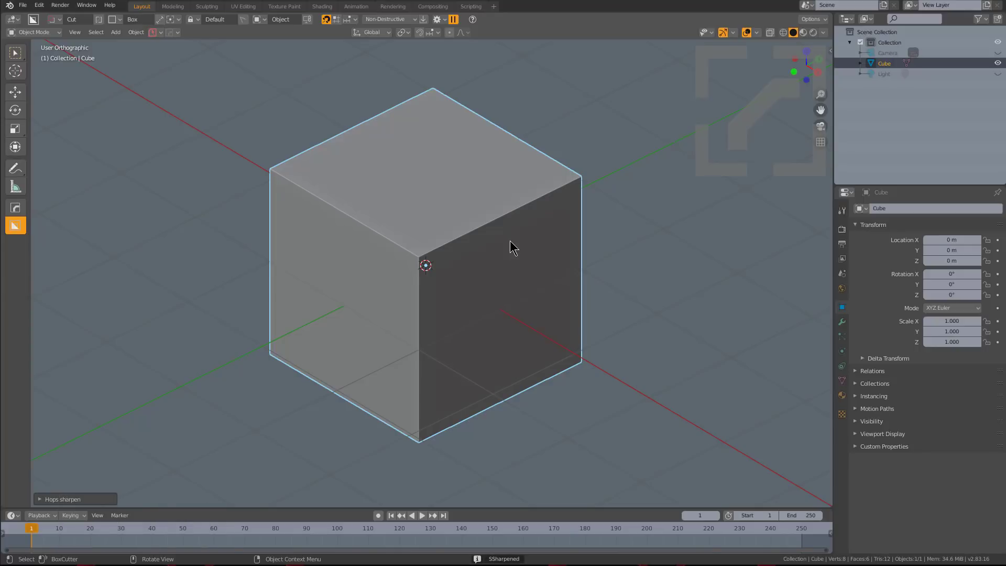
{"action": "left_click", "coordinate": [170, 34]}
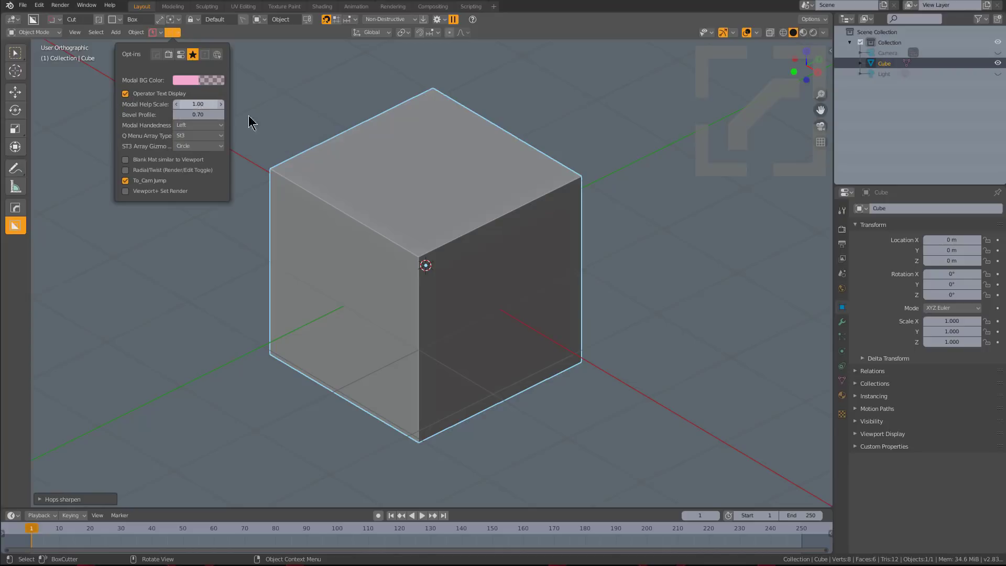
- Start a HardOps Bevel on the cube to examine the modal help list at its default scale, and cancel it
{"action": "middle_click_drag", "start_coordinate": [474, 226], "coordinate": [477, 221]}
{"action": "key", "text": "q"}
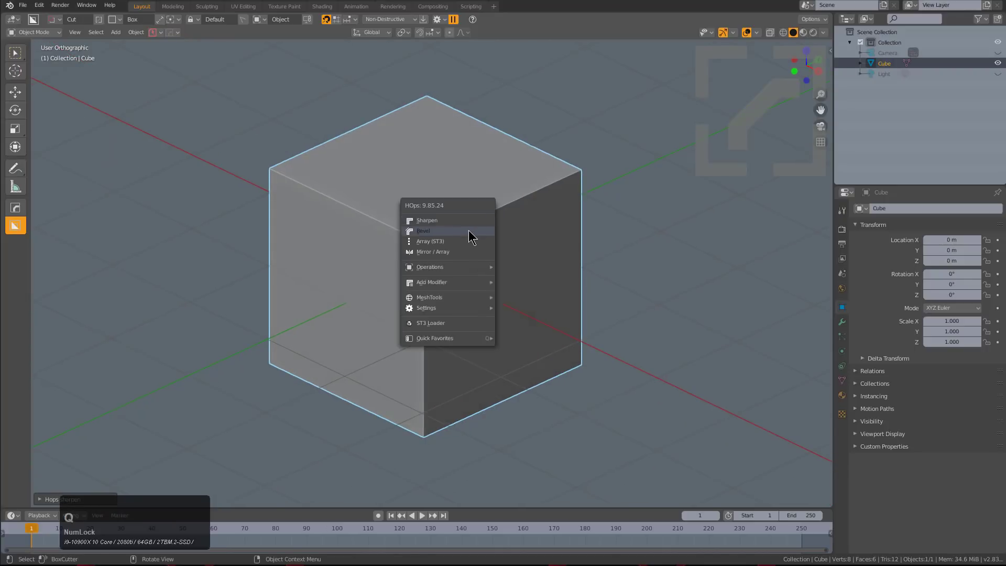
{"action": "left_click", "coordinate": [468, 231]}
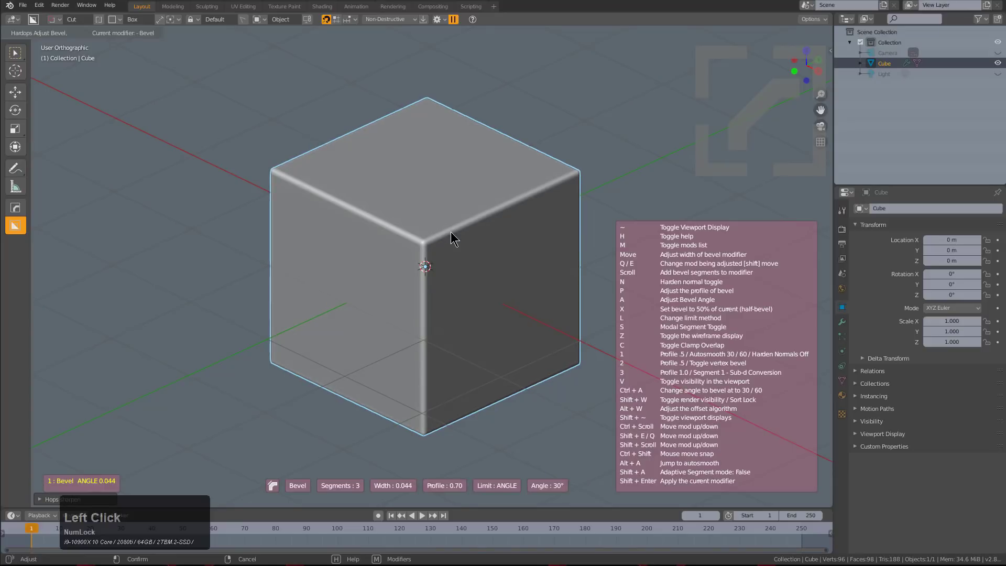
{"action": "right_click", "coordinate": [452, 239]}
- Set Modal Help Scale to 0.70 and preview the smaller help list with a Bevel on the cube
{"action": "left_click", "coordinate": [171, 32]}
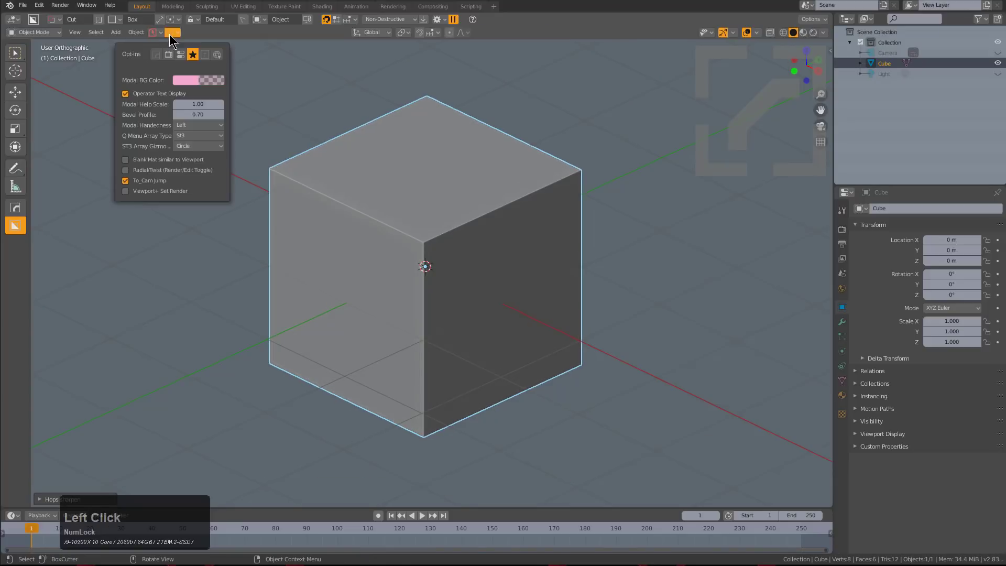
{"action": "double_click", "coordinate": [197, 104]}
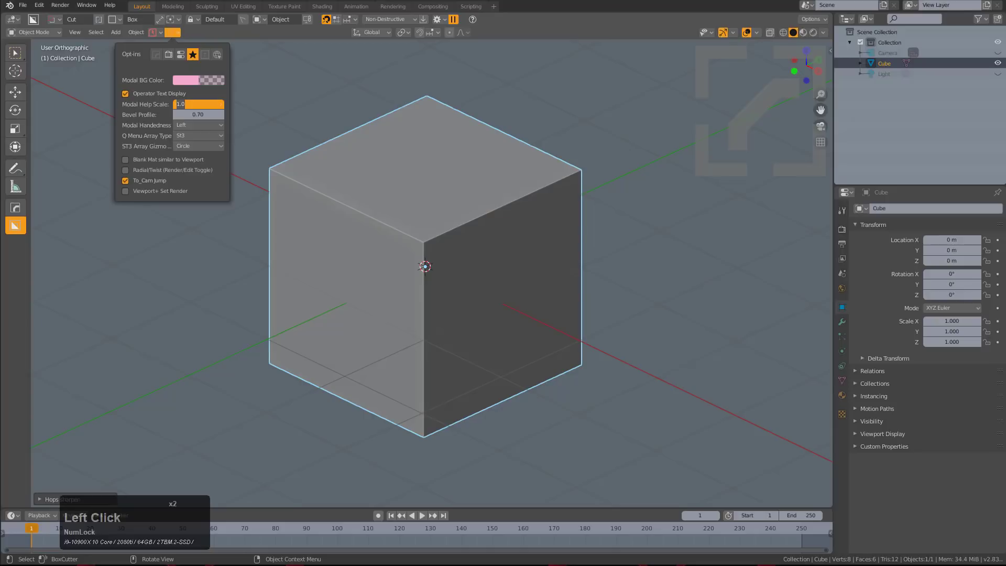
{"action": "type", "text": ".7"}
{"action": "key", "text": "Return"}
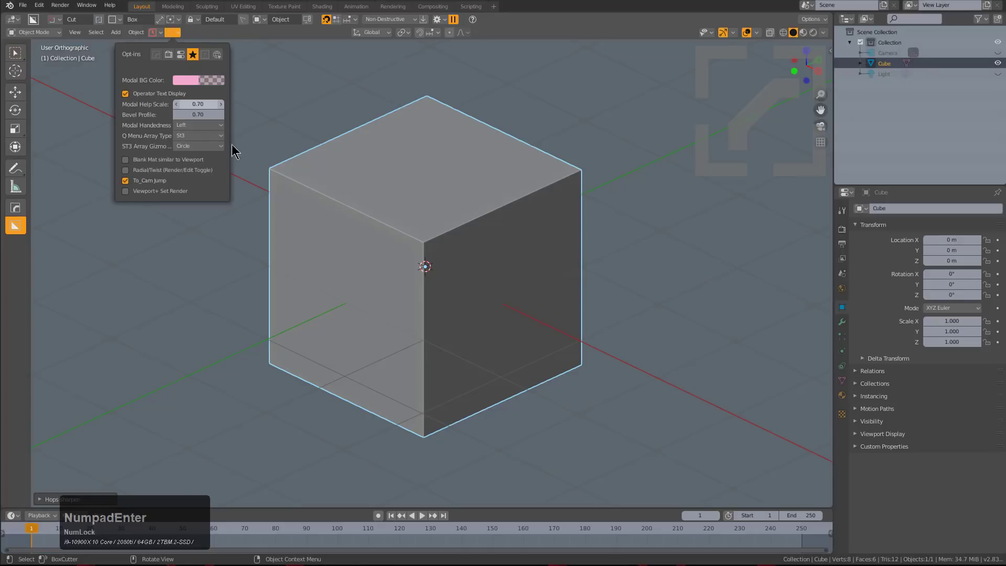
{"action": "middle_click_drag", "start_coordinate": [483, 243], "coordinate": [482, 244]}
{"action": "key", "text": "q"}
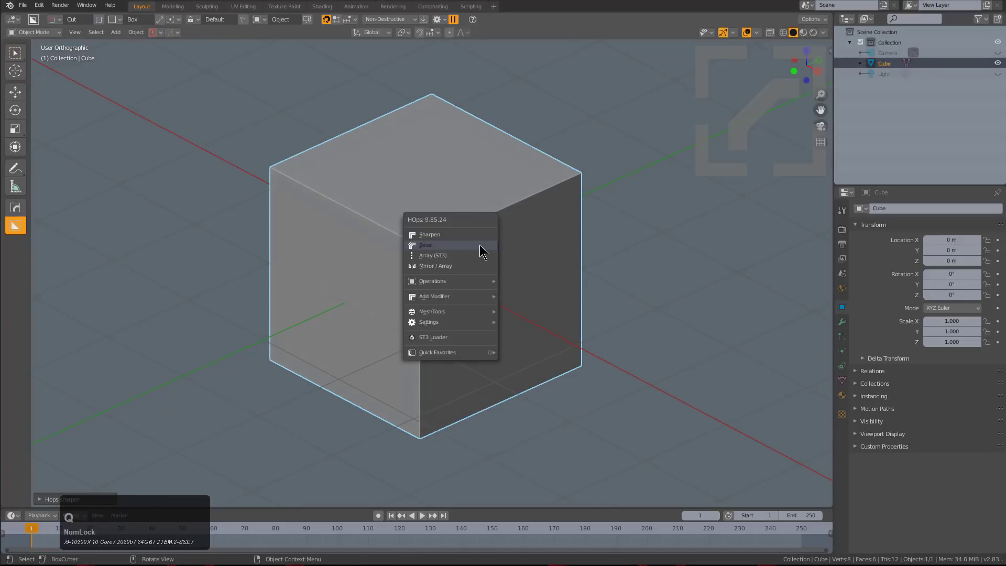
{"action": "left_click", "coordinate": [479, 247]}
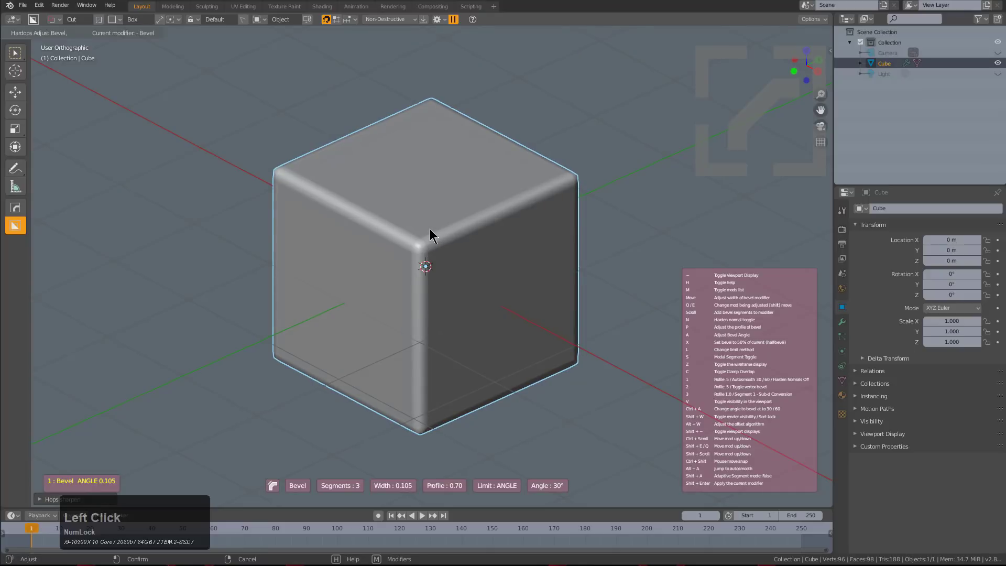
{"action": "right_click", "coordinate": [430, 231]}
- Set Modal Help Scale back to 1.00
{"action": "left_click", "coordinate": [173, 32]}
{"action": "left_click", "coordinate": [199, 104]}
{"action": "type", "text": "1"}
{"action": "key", "text": "KP_Enter"}
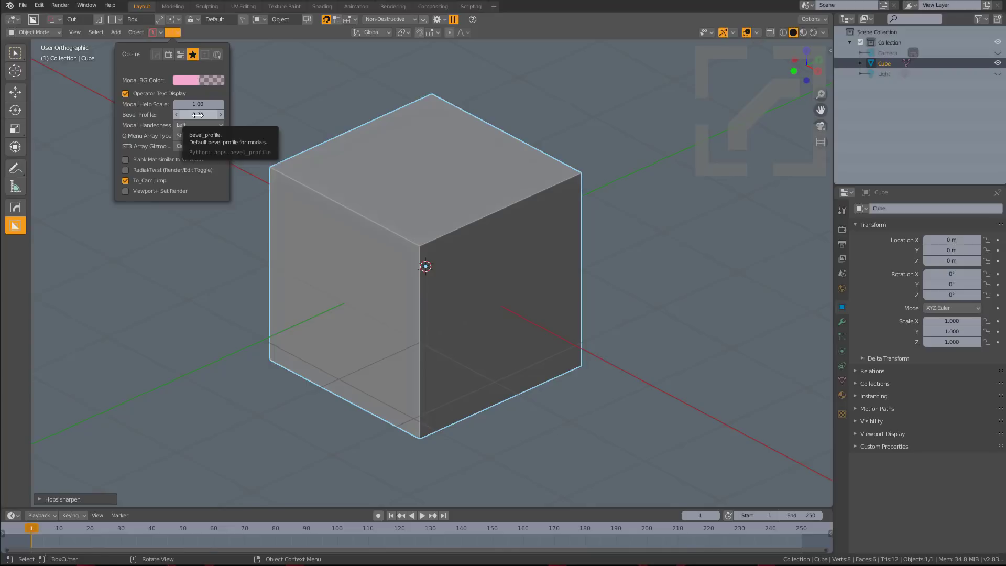
- Set the default Bevel Profile to 0.50 and bevel the cube with 3 segments
{"action": "left_click", "coordinate": [197, 115]}
{"action": "type", "text": ".8"}
{"action": "key", "text": "KP_Enter"}
{"action": "middle_click_drag", "start_coordinate": [394, 233], "coordinate": [393, 237]}
{"action": "key", "text": "q"}
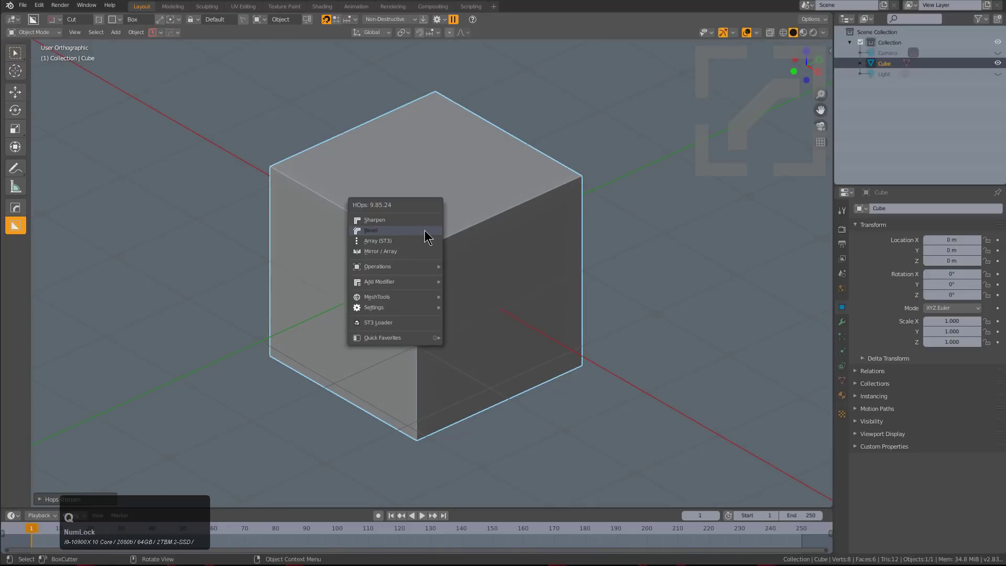
{"action": "left_click", "coordinate": [424, 230]}
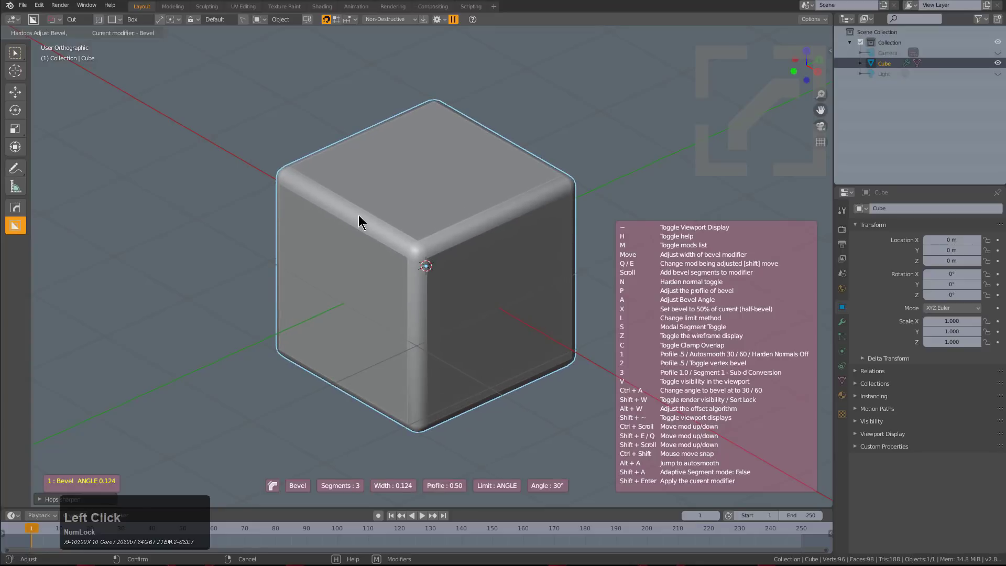
{"action": "left_click", "coordinate": [349, 216]}
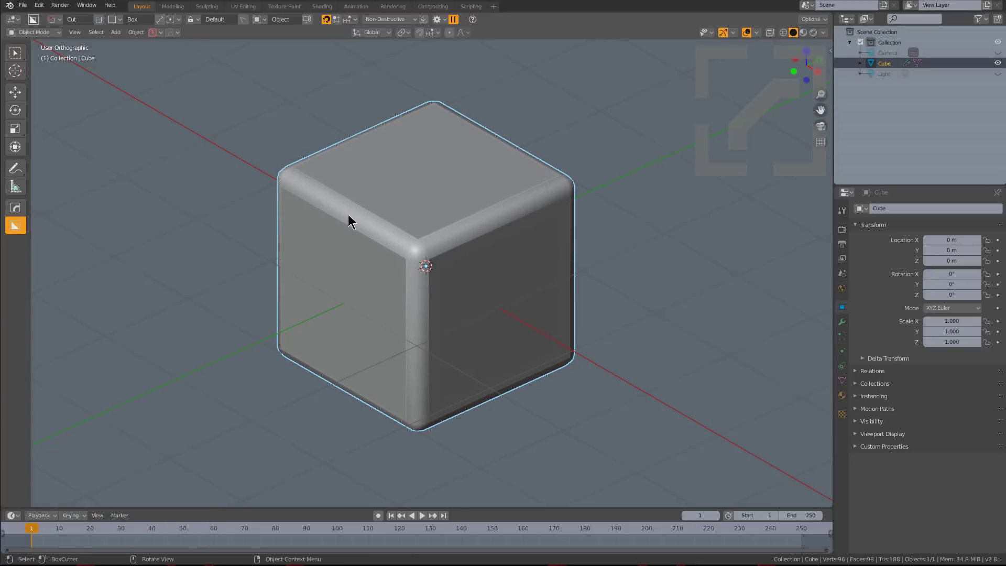
- Set the default Bevel Profile to 0.70 in the Opt-ins and reopen them to check the value
{"action": "left_click", "coordinate": [177, 32]}
{"action": "left_click", "coordinate": [198, 115]}
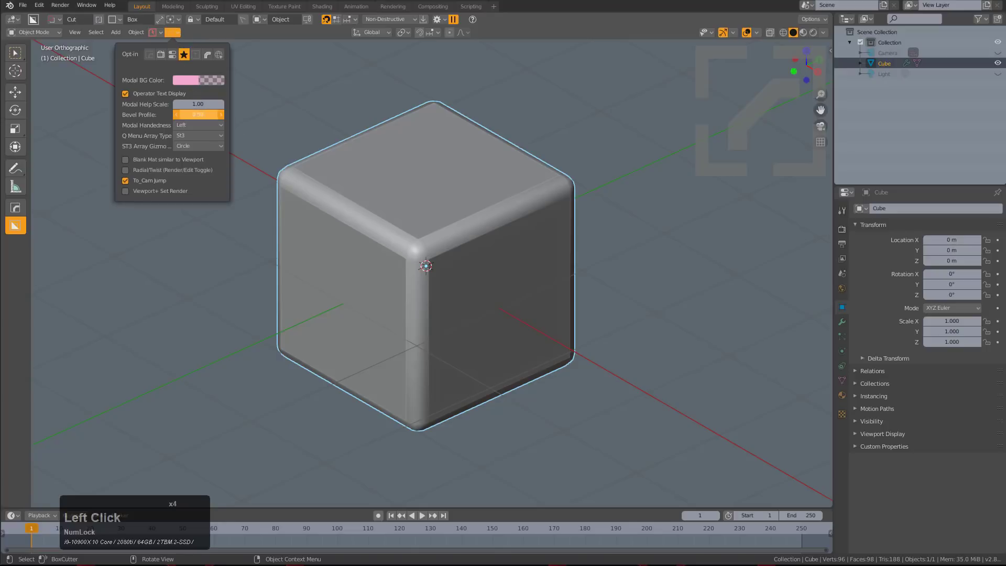
{"action": "type", "text": ".7"}
{"action": "key", "text": "Return"}
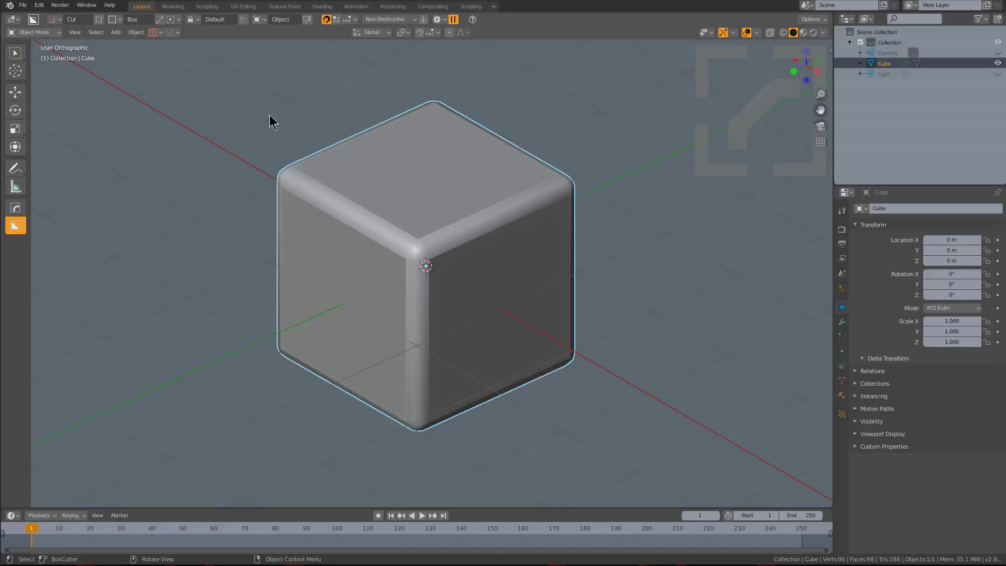
{"action": "left_click", "coordinate": [174, 33]}
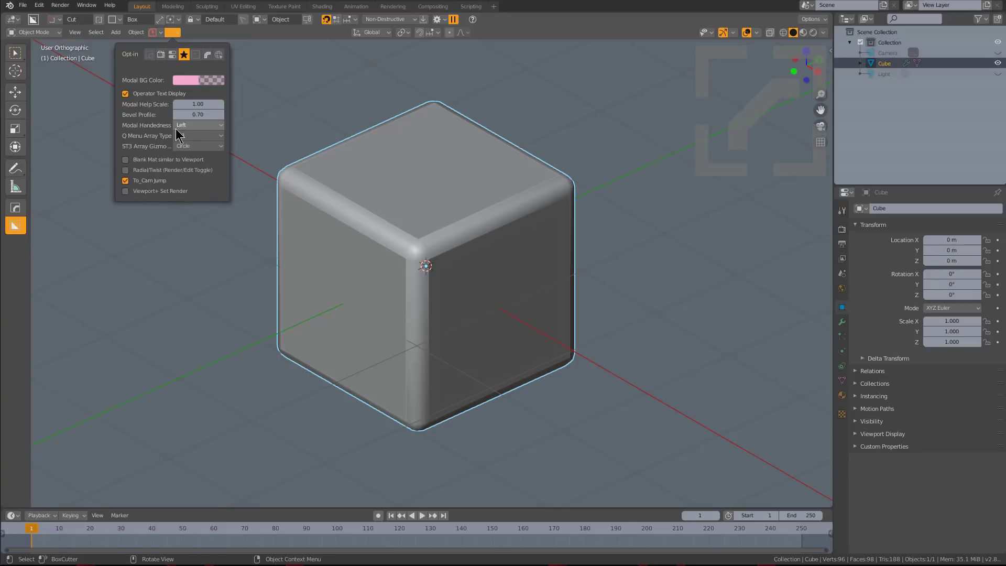
{"action": "middle_click_drag", "start_coordinate": [425, 218], "coordinate": [431, 230]}
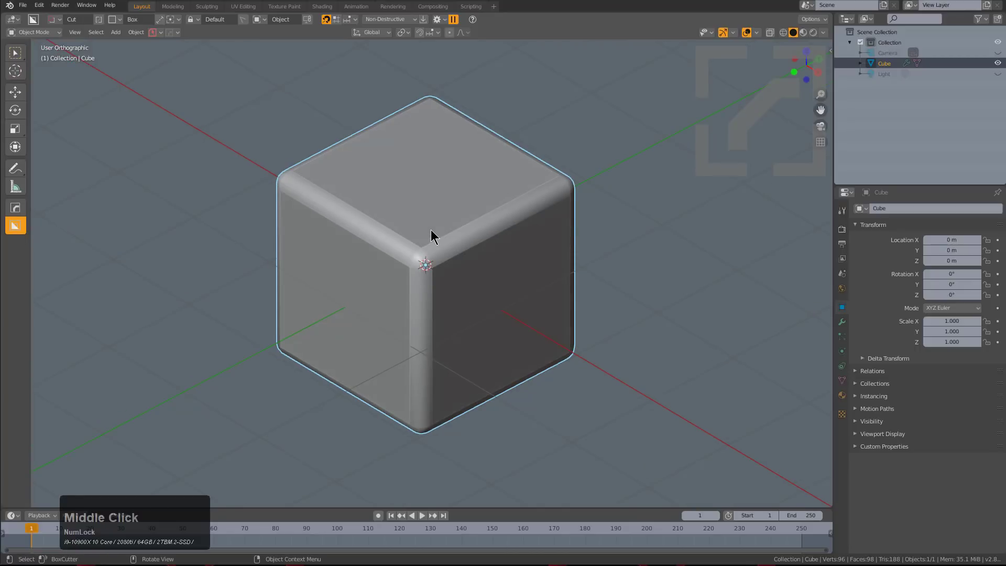
- Start a HardOps Bevel on the cube to preview the width adjustment with left Modal Handedness, and cancel it
{"action": "key", "text": "q"}
{"action": "left_click", "coordinate": [431, 229]}
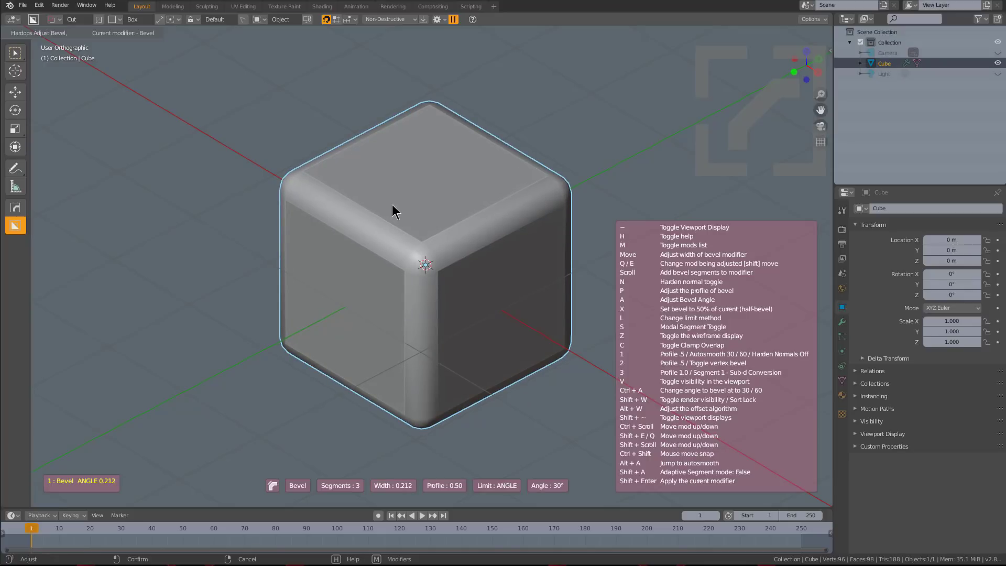
{"action": "right_click", "coordinate": [345, 150]}
- Set Modal Handedness to Right, preview the width adjustment with a Bevel on the cube, and cancel the bevel
{"action": "left_click", "coordinate": [172, 32]}
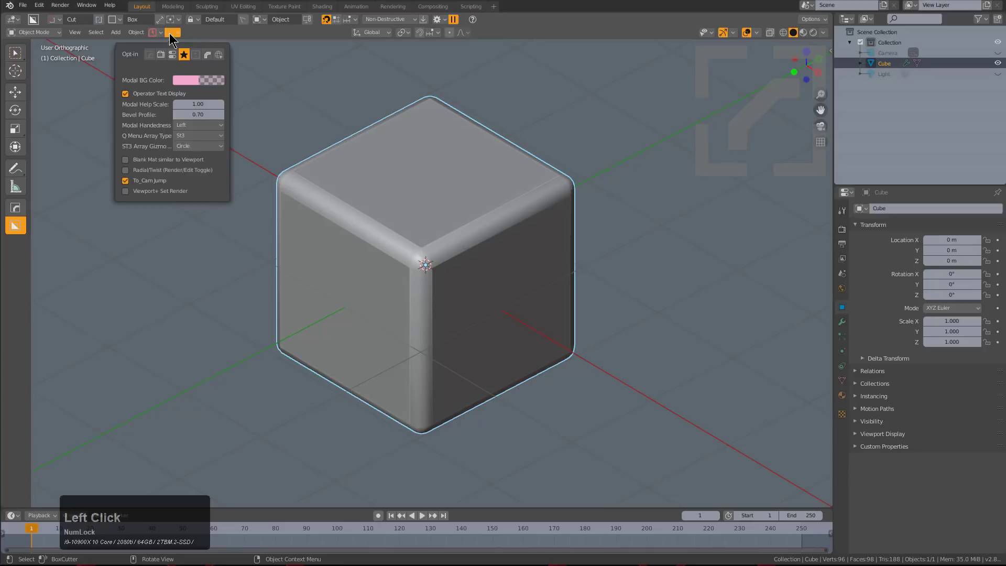
{"action": "left_click", "coordinate": [198, 125]}
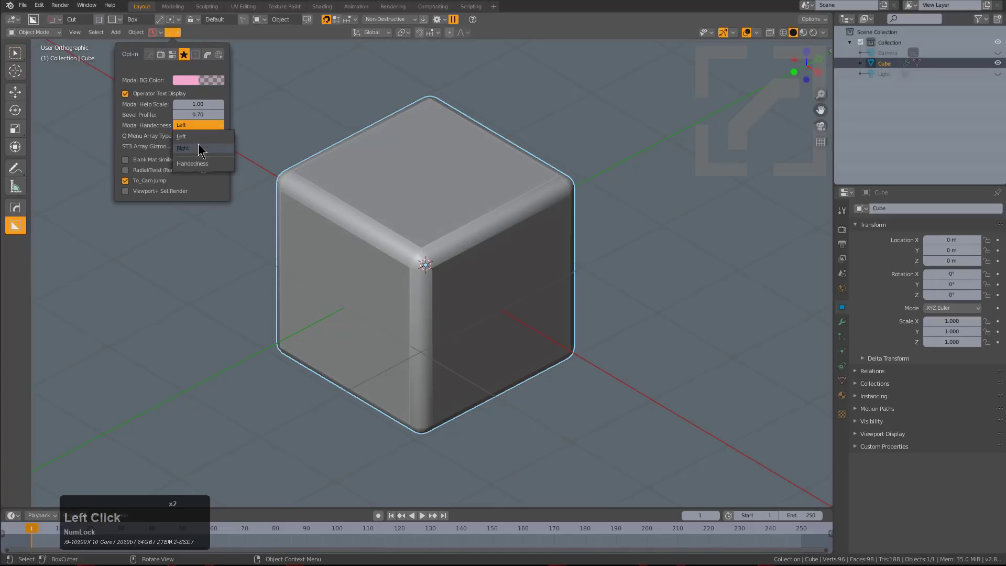
{"action": "left_click", "coordinate": [199, 147]}
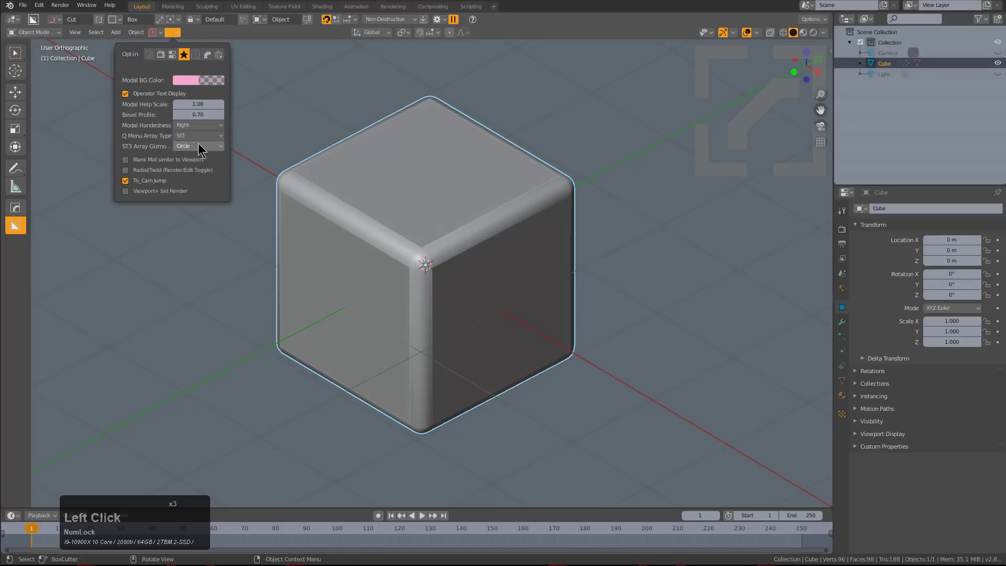
{"action": "middle_click_drag", "start_coordinate": [401, 217], "coordinate": [478, 256]}
{"action": "key", "text": "q"}
{"action": "left_click", "coordinate": [479, 258]}
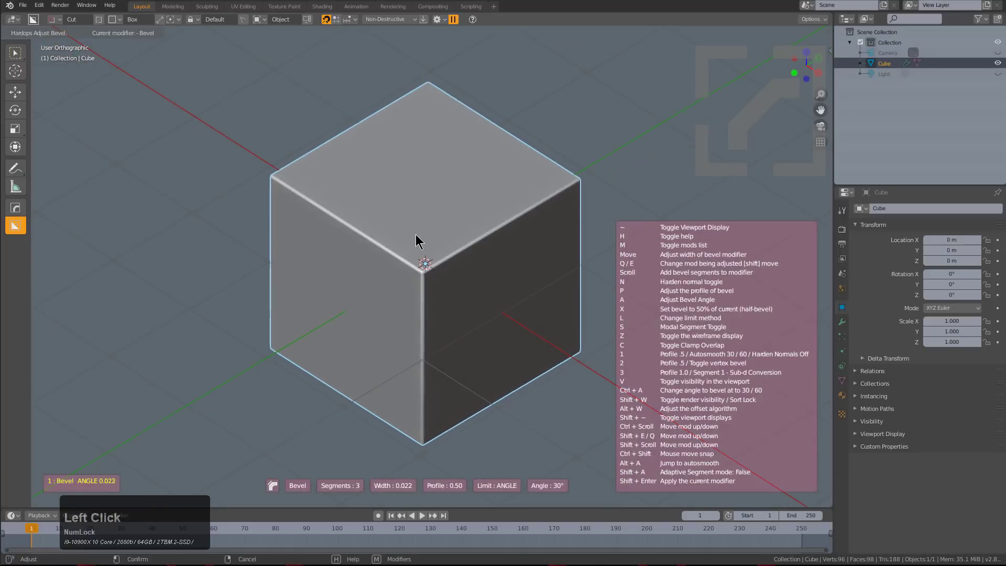
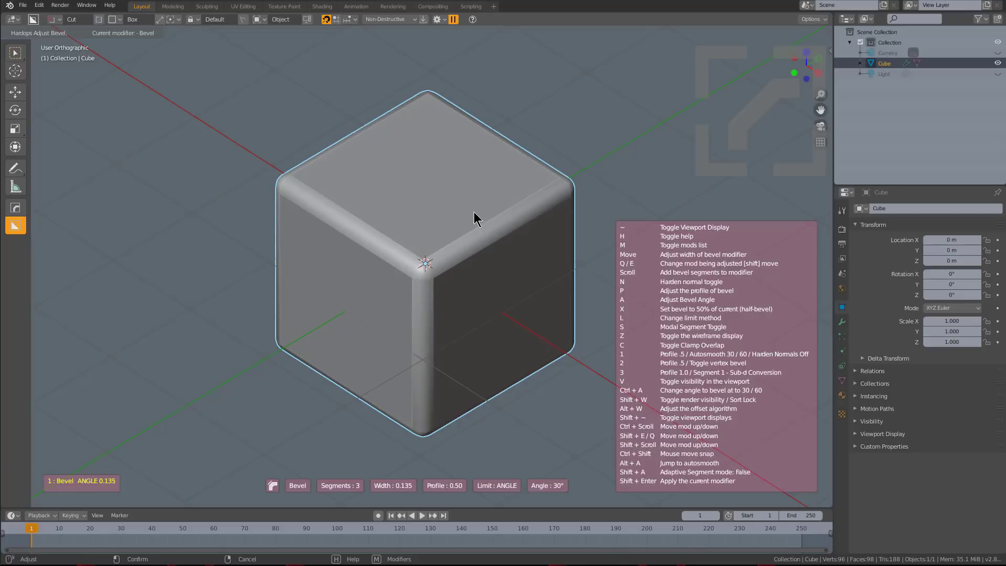
{"action": "right_click", "coordinate": [472, 214]}
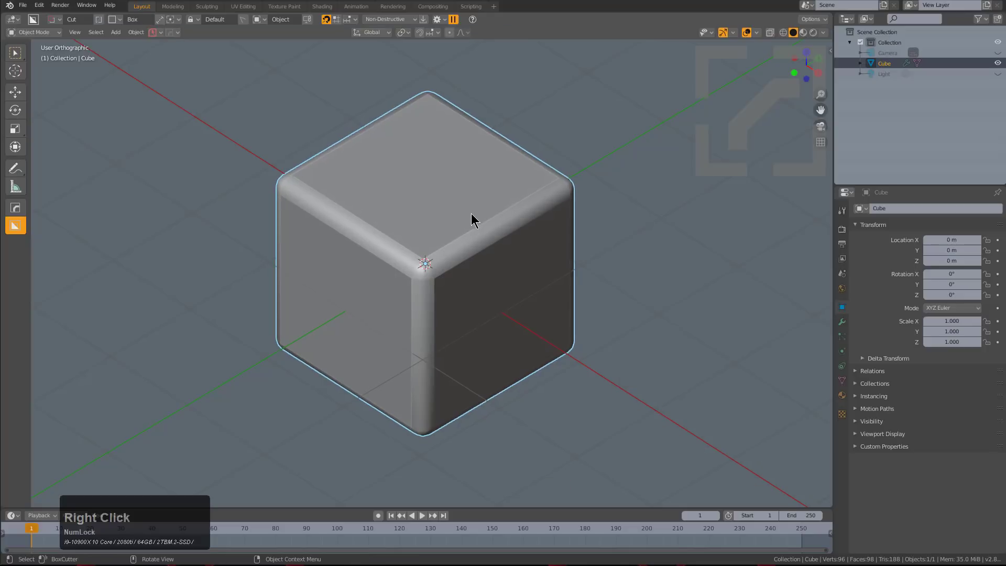
- Set Modal Handedness back to Left
{"action": "left_click", "coordinate": [173, 33]}
{"action": "left_click", "coordinate": [190, 125]}
{"action": "left_click", "coordinate": [194, 135]}
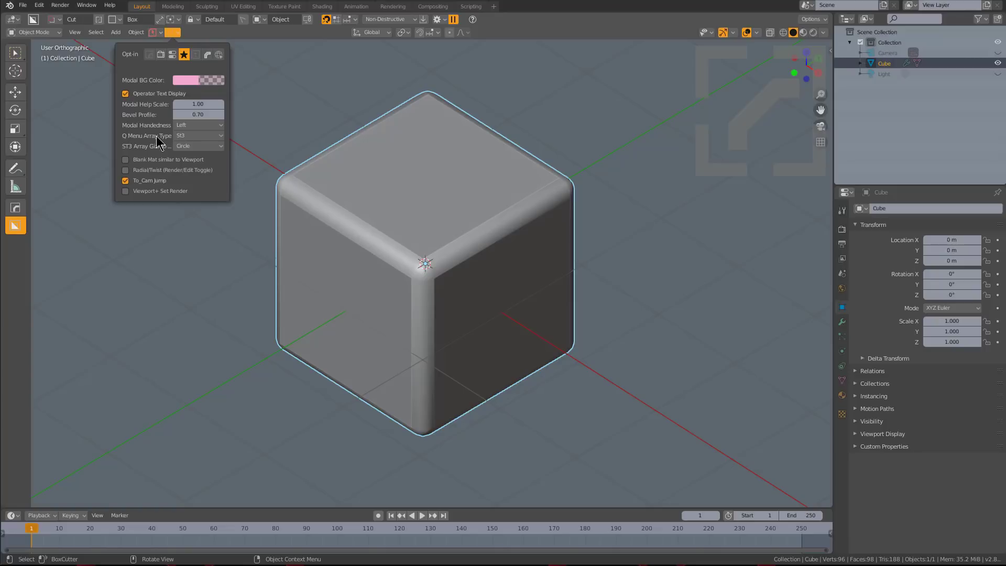
- Set Q Menu Array Type to Default, preview the standard HardOps Array on the cube, and cancel the array
{"action": "left_click", "coordinate": [187, 137]}
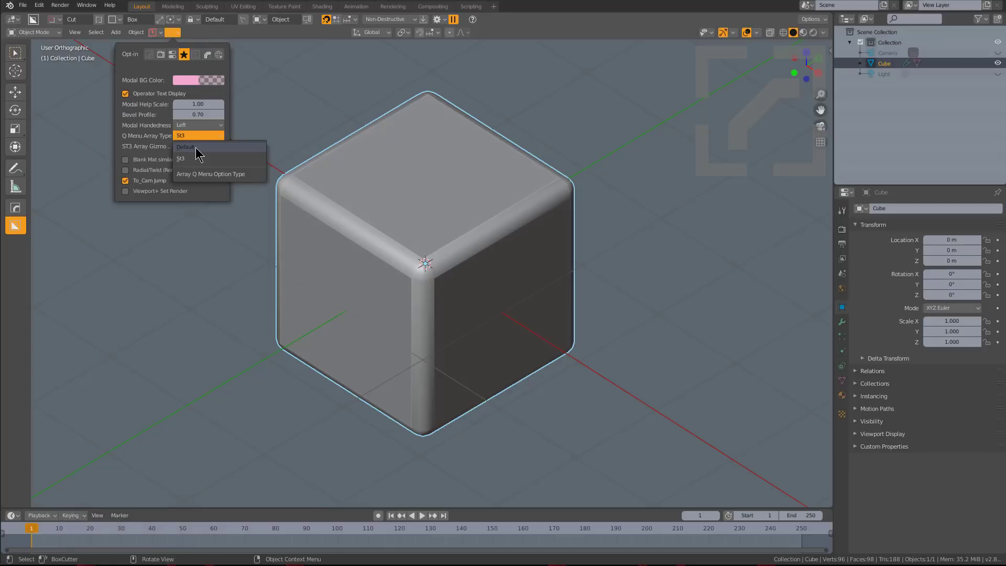
{"action": "left_click", "coordinate": [199, 156]}
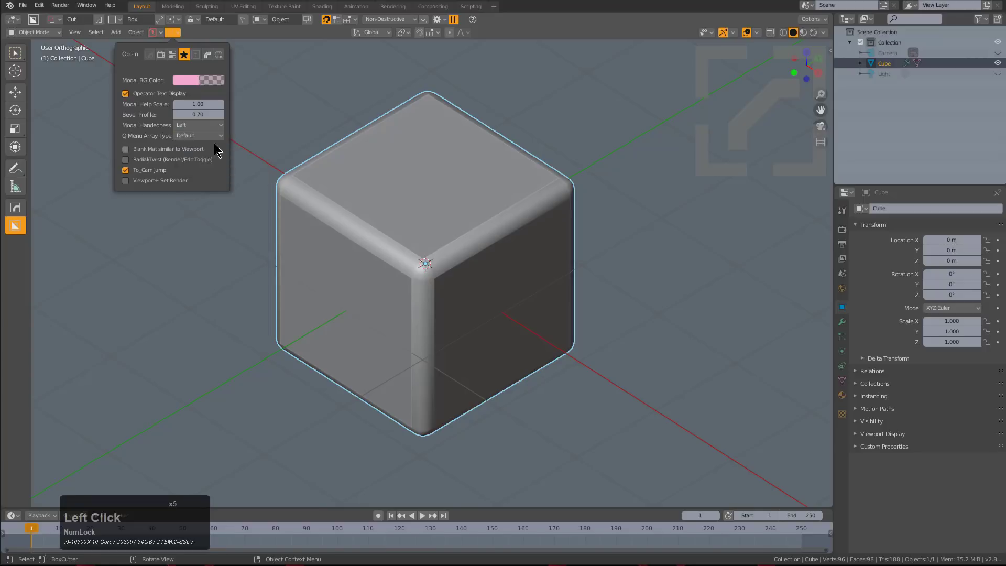
{"action": "middle_click_drag", "start_coordinate": [473, 265], "coordinate": [484, 257]}
{"action": "key", "text": "q"}
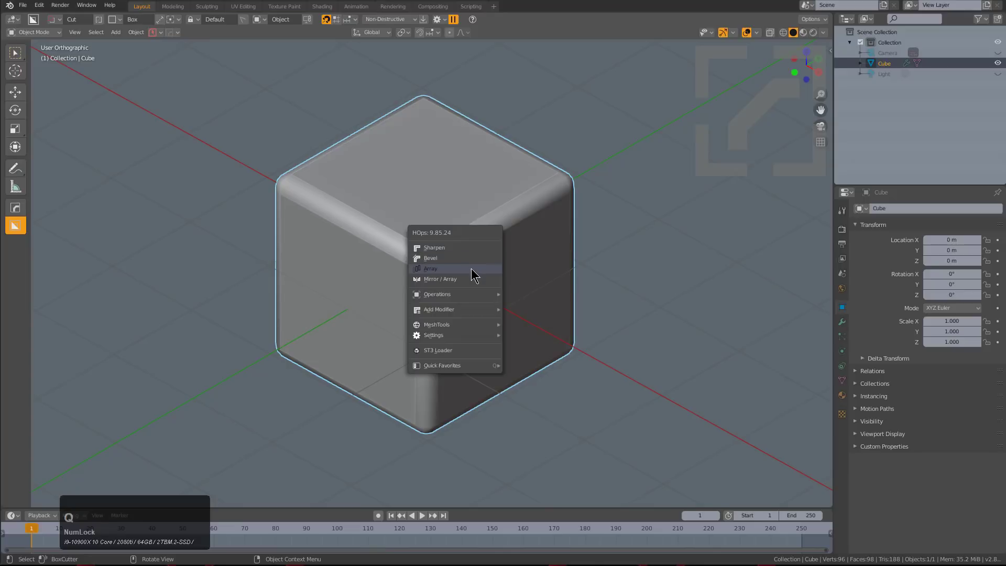
{"action": "left_click", "coordinate": [471, 268]}
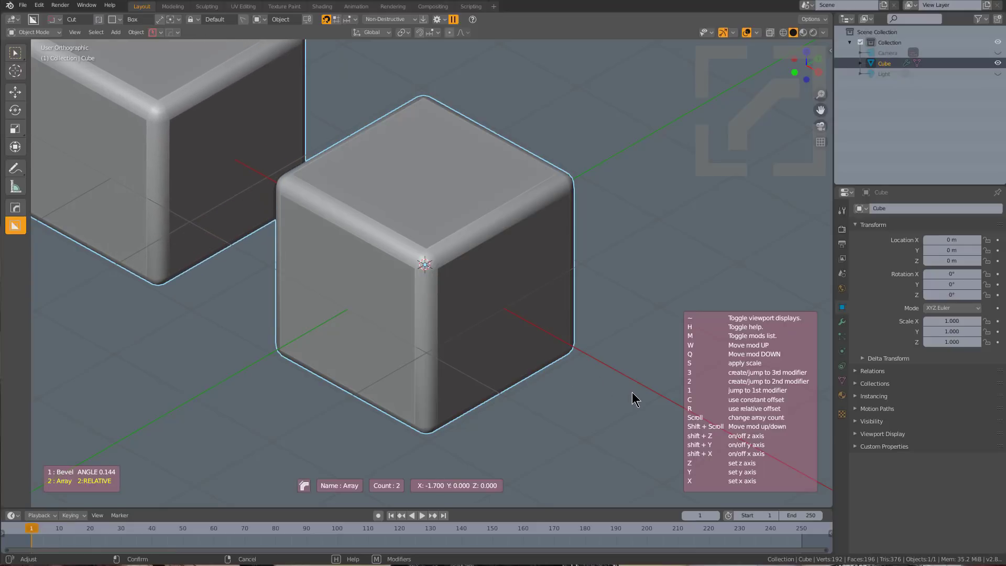
{"action": "right_click", "coordinate": [668, 412]}
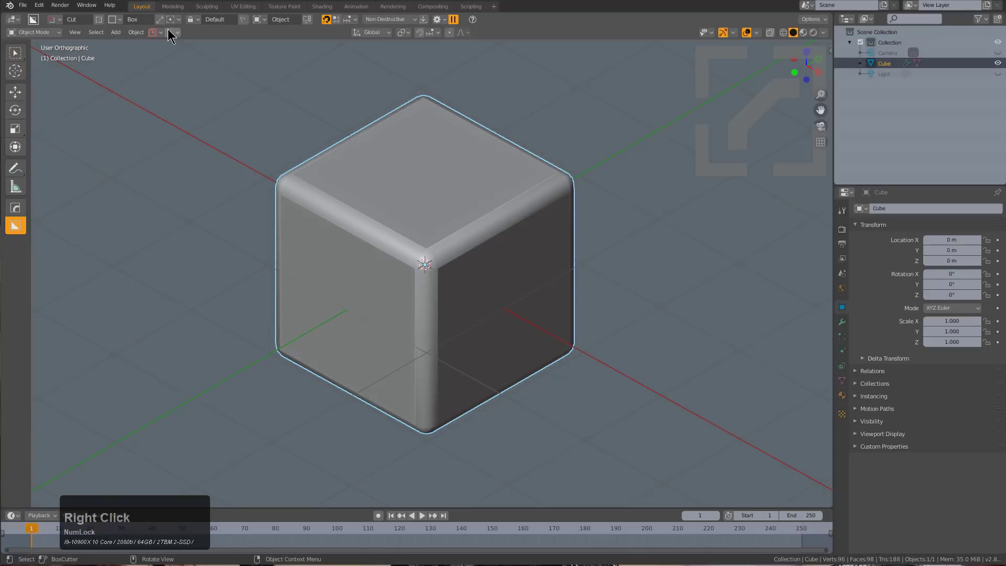
- Set Q Menu Array Type back to St3
{"action": "left_click", "coordinate": [169, 32]}
{"action": "left_click", "coordinate": [196, 124]}
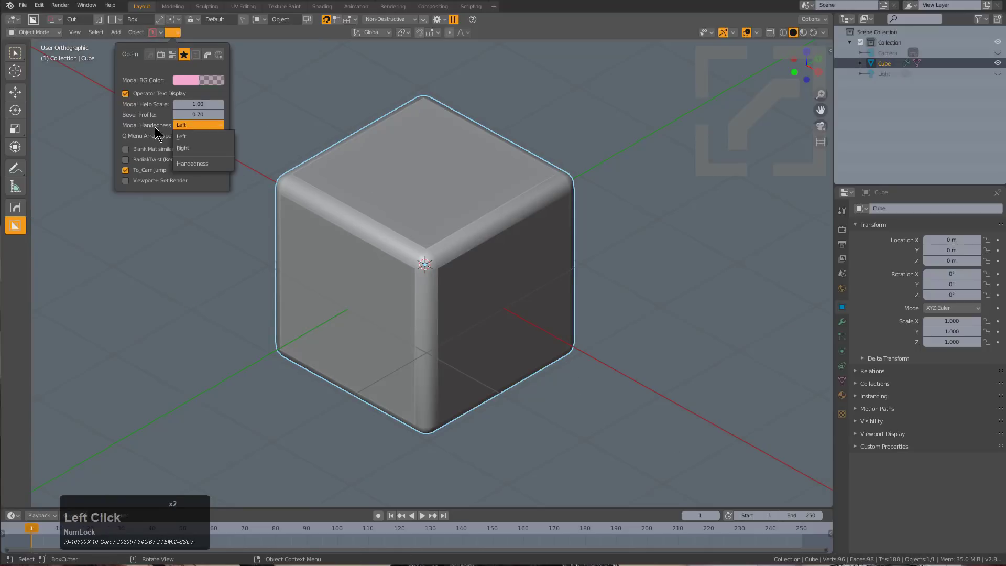
{"action": "left_click", "coordinate": [182, 135]}
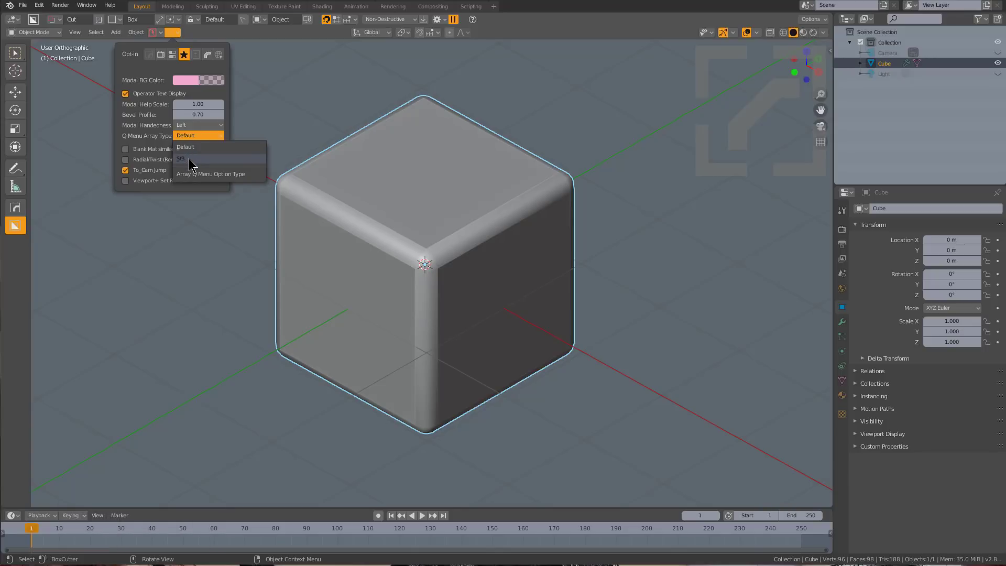
{"action": "left_click", "coordinate": [189, 159]}
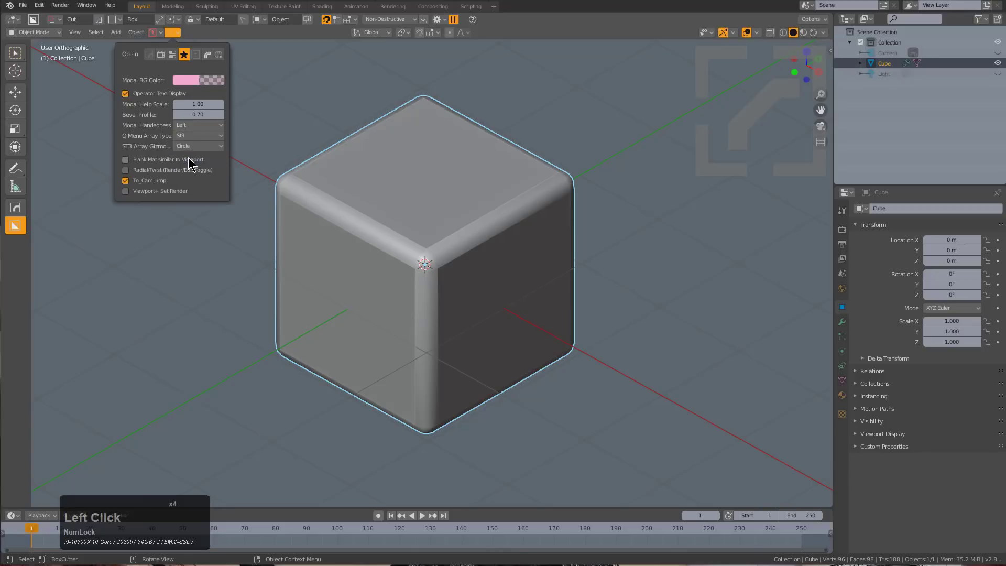
- Start an ST3 Array on the cube along X with a count of 5 and a constant offset of about -6.28
{"action": "middle_click_drag", "start_coordinate": [398, 246], "coordinate": [452, 256]}
{"action": "scroll", "coordinate": [426, 251], "scroll_direction": "down", "scroll_amount": 3}
{"action": "key", "text": "q"}
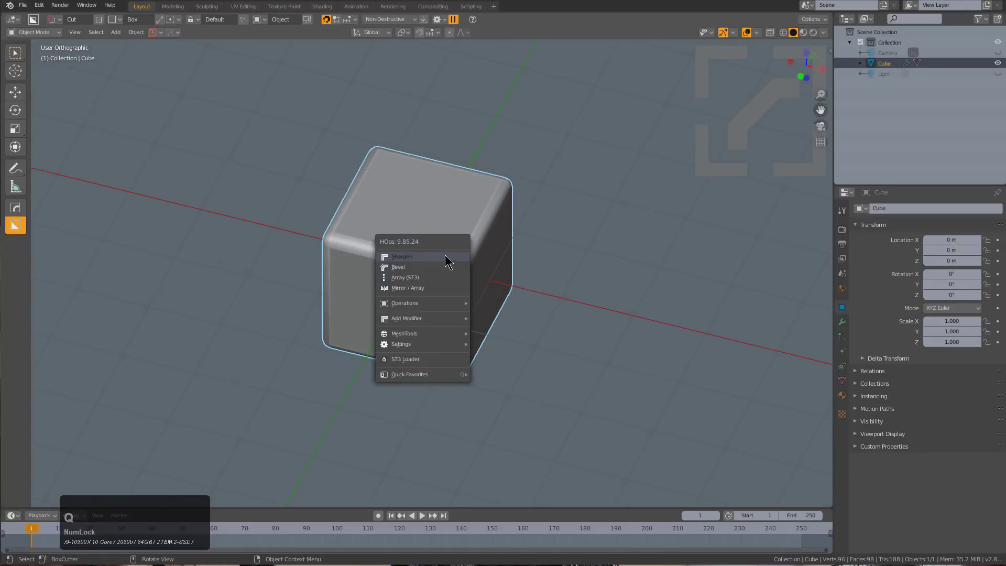
{"action": "left_click", "coordinate": [435, 282]}
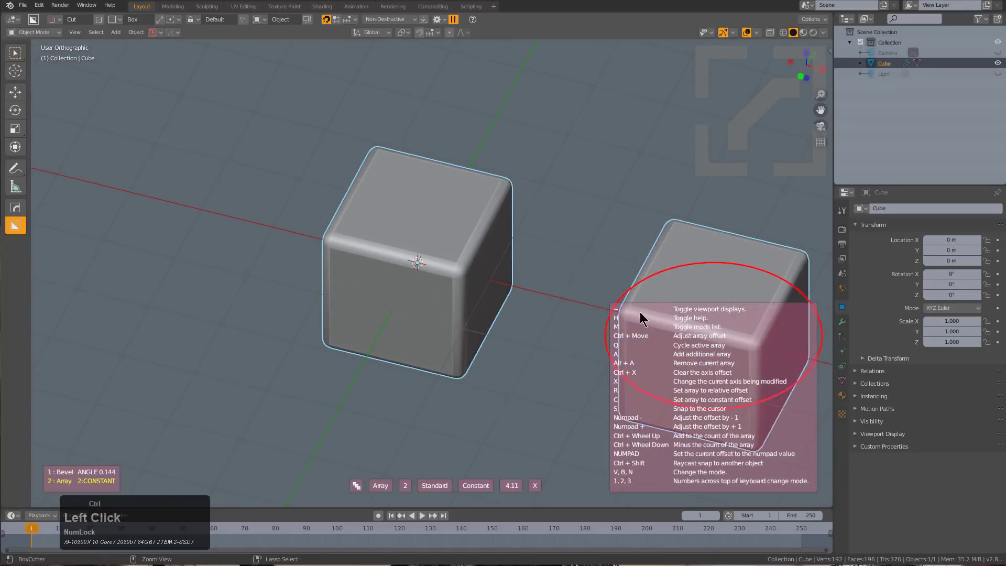
{"action": "key", "text": "ctrl"}
{"action": "scroll", "coordinate": [215, 170], "scroll_direction": "up", "scroll_amount": 3, "text": "ctrl"}
{"action": "scroll", "coordinate": [278, 198], "scroll_direction": "down", "scroll_amount": 6}
{"action": "middle_click_drag", "start_coordinate": [400, 240], "coordinate": [435, 248], "text": "shift"}
{"action": "scroll", "coordinate": [435, 248], "scroll_direction": "down", "scroll_amount": 1}
{"action": "key", "text": "ctrl"}
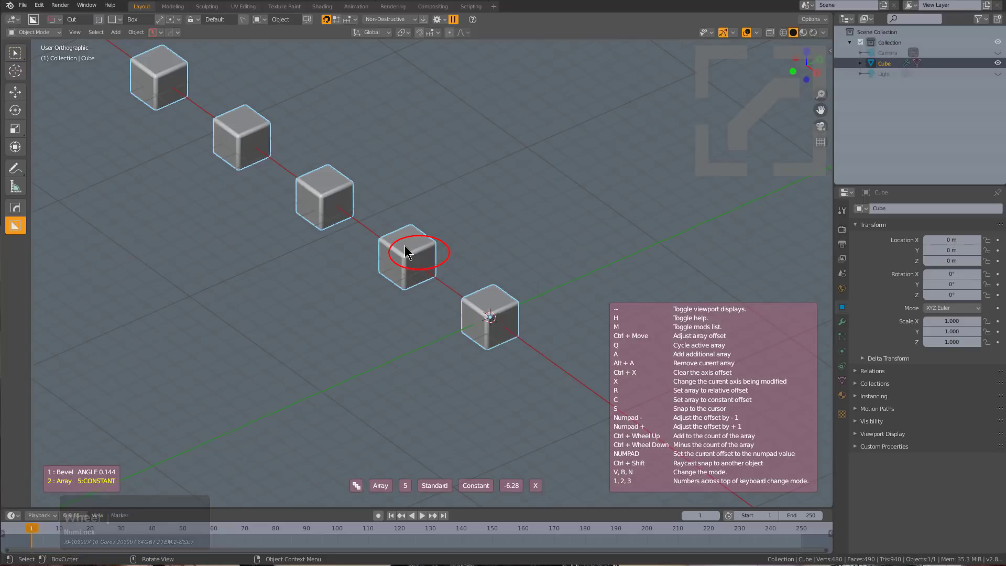
- Switch the array readout to its floating control panel, adjust the panel's placement, and cancel the array
{"action": "key", "text": "Tab"}
{"action": "left_click_drag", "start_coordinate": [487, 435], "coordinate": [575, 427]}
{"action": "left_click_drag", "start_coordinate": [343, 482], "coordinate": [329, 486]}
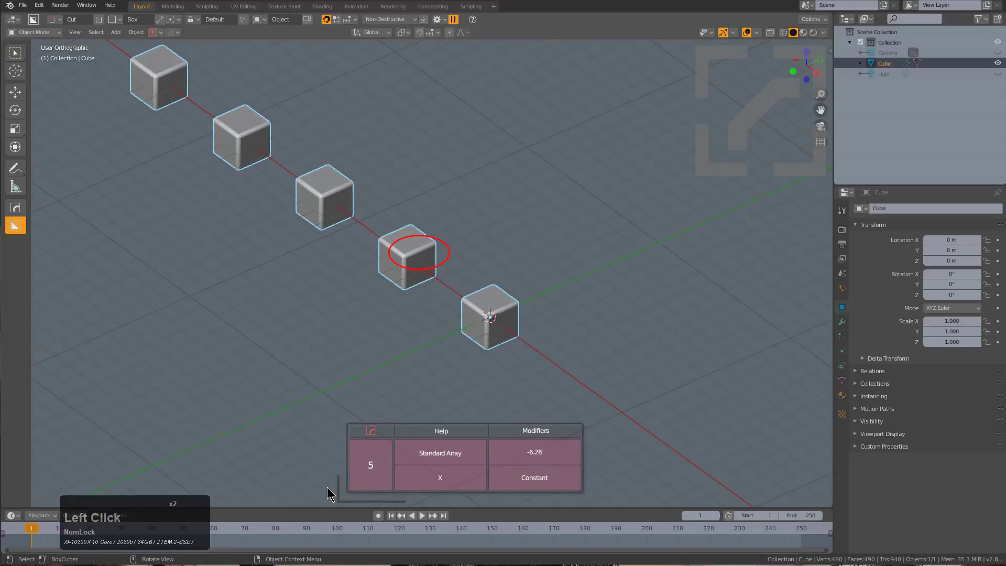
{"action": "right_click", "coordinate": [489, 398]}
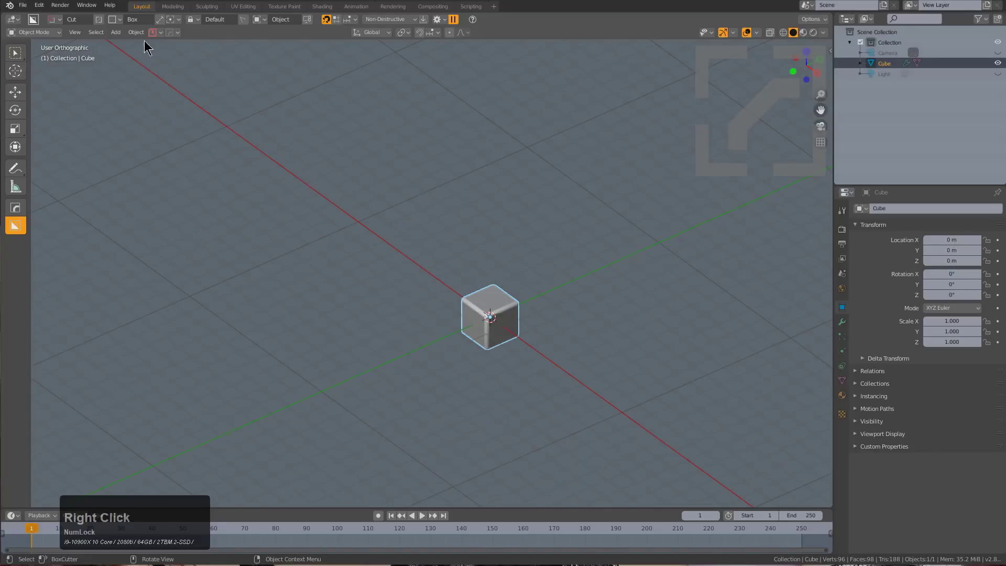
- Preview the Circle gizmo with an ST3 Array of 7 cubes along X, offset about -4.58, and cancel it
{"action": "left_click", "coordinate": [167, 31]}
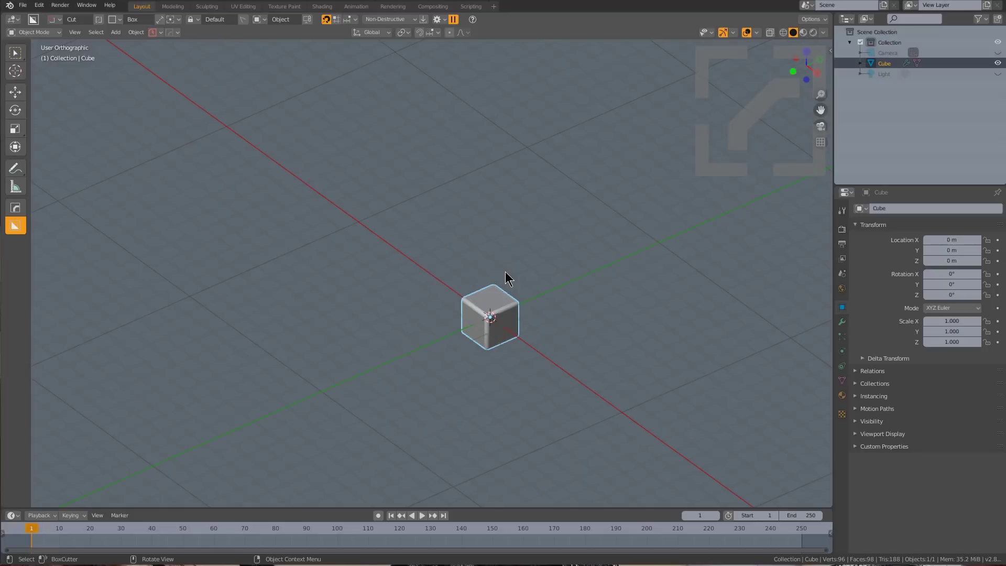
{"action": "key", "text": "q"}
{"action": "left_click", "coordinate": [515, 298]}
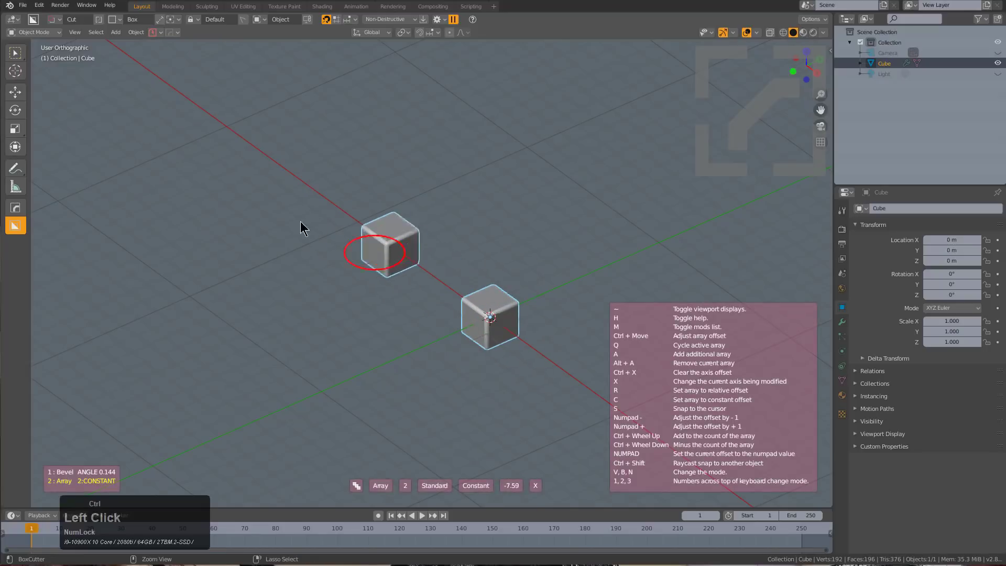
{"action": "scroll", "coordinate": [397, 244], "scroll_direction": "up", "scroll_amount": 3, "text": "ctrl"}
{"action": "scroll", "coordinate": [441, 270], "scroll_direction": "up", "scroll_amount": 1, "text": "ctrl"}
{"action": "scroll", "coordinate": [443, 273], "scroll_direction": "up", "scroll_amount": 1, "text": "ctrl"}
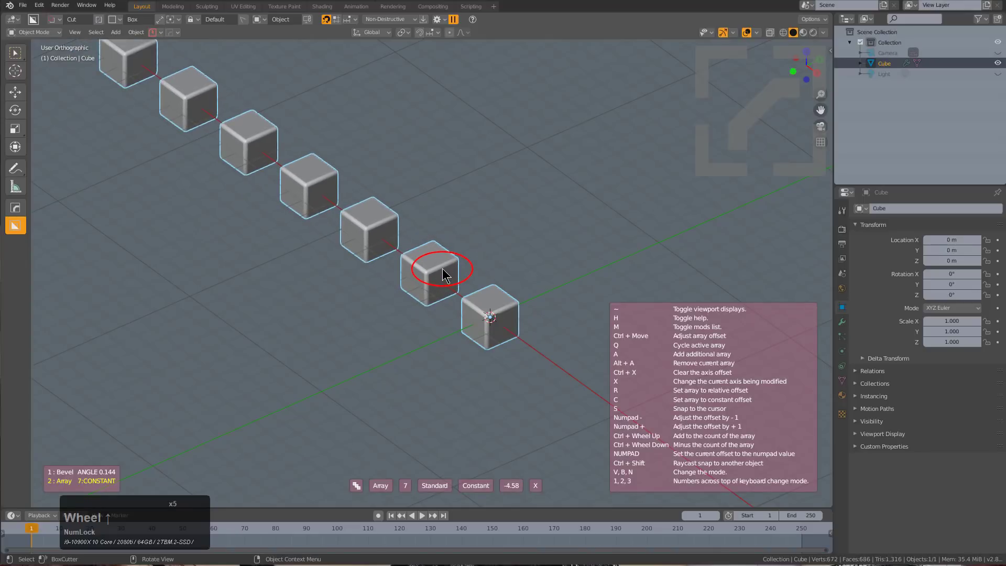
{"action": "right_click", "coordinate": [443, 269]}
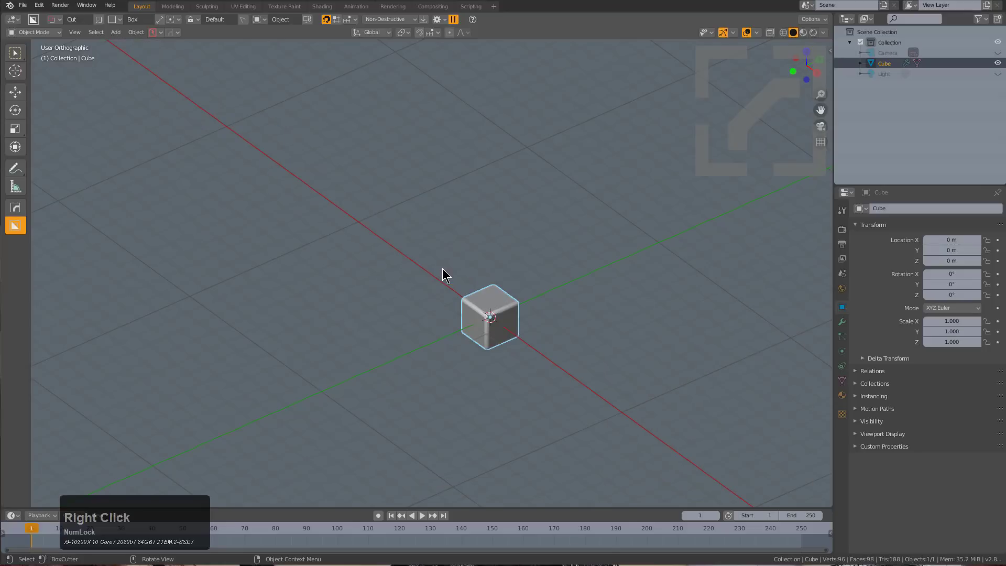
- Set the ST3 Array Gizmo type to Dot
{"action": "left_click", "coordinate": [172, 32]}
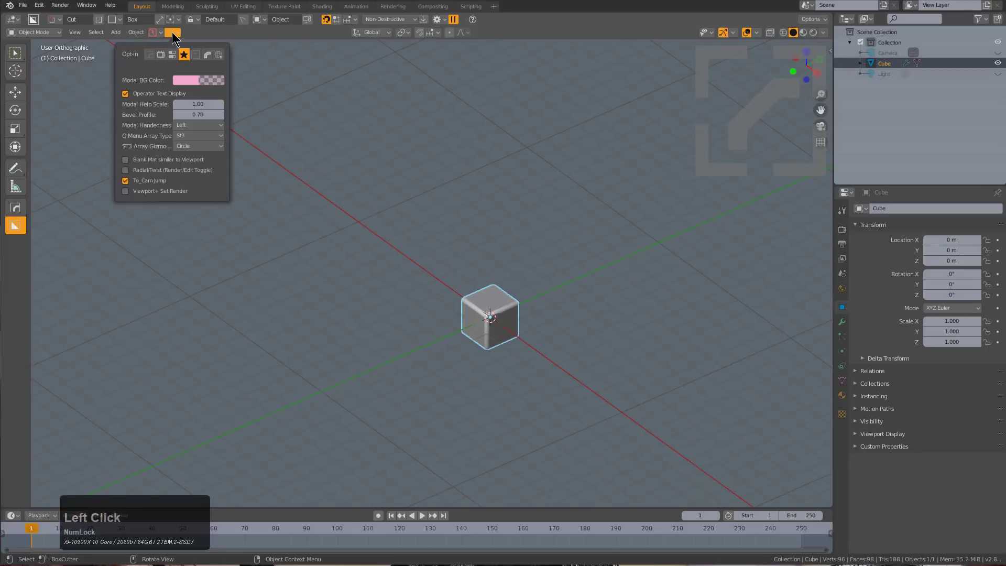
{"action": "left_click", "coordinate": [201, 146]}
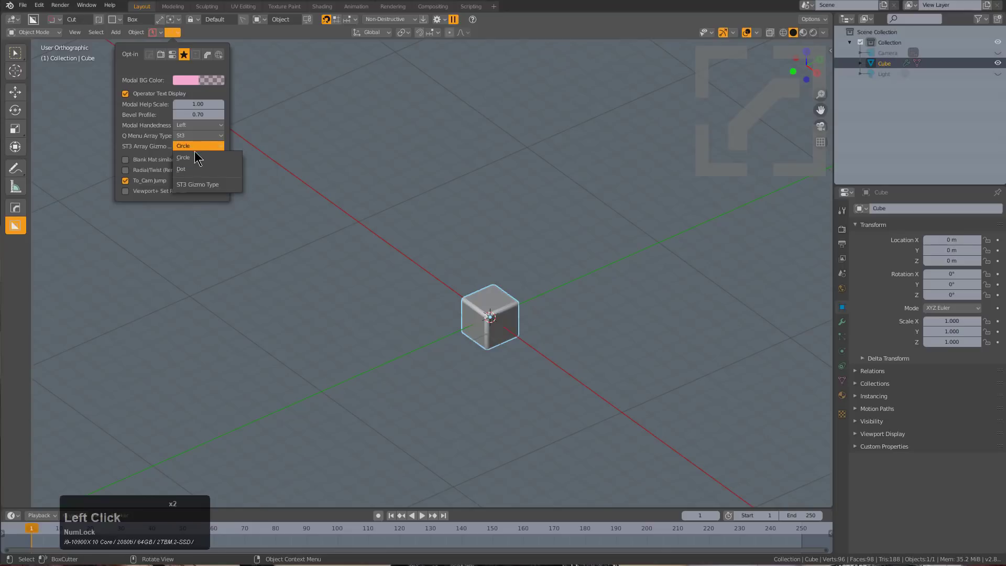
{"action": "middle_click", "coordinate": [531, 317]}
- Array the cube along Y with the ST3 Array, using a count of 9 and a constant offset of about 2.31
{"action": "key", "text": "q"}
{"action": "left_click", "coordinate": [531, 316]}
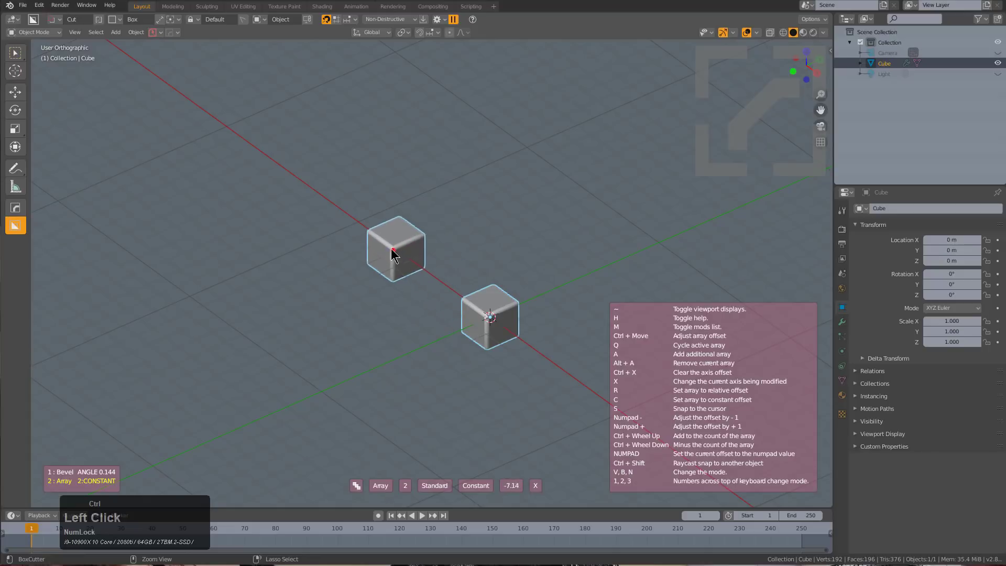
{"action": "scroll", "coordinate": [394, 257], "scroll_direction": "up", "scroll_amount": 7, "text": "ctrl"}
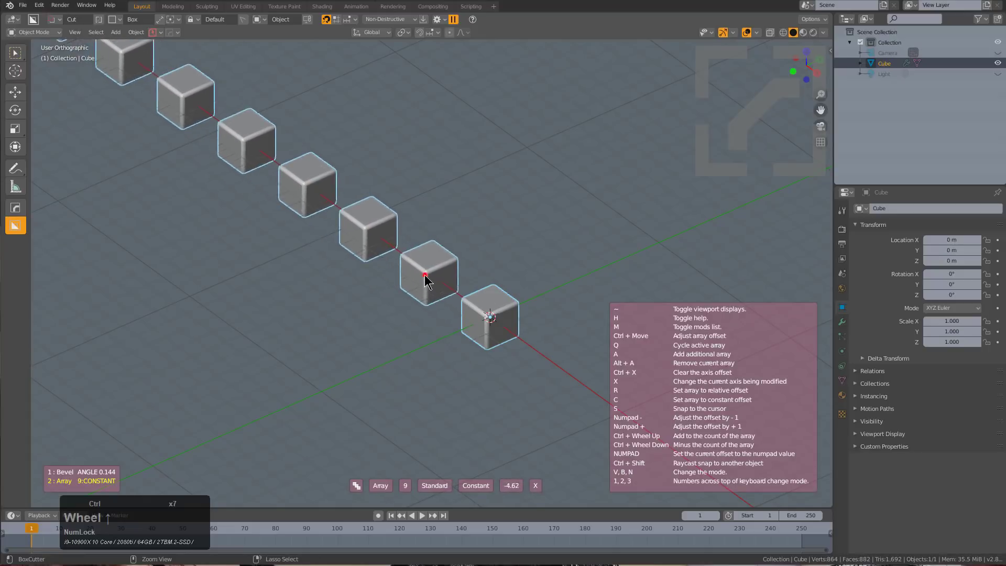
{"action": "key", "text": "x"}
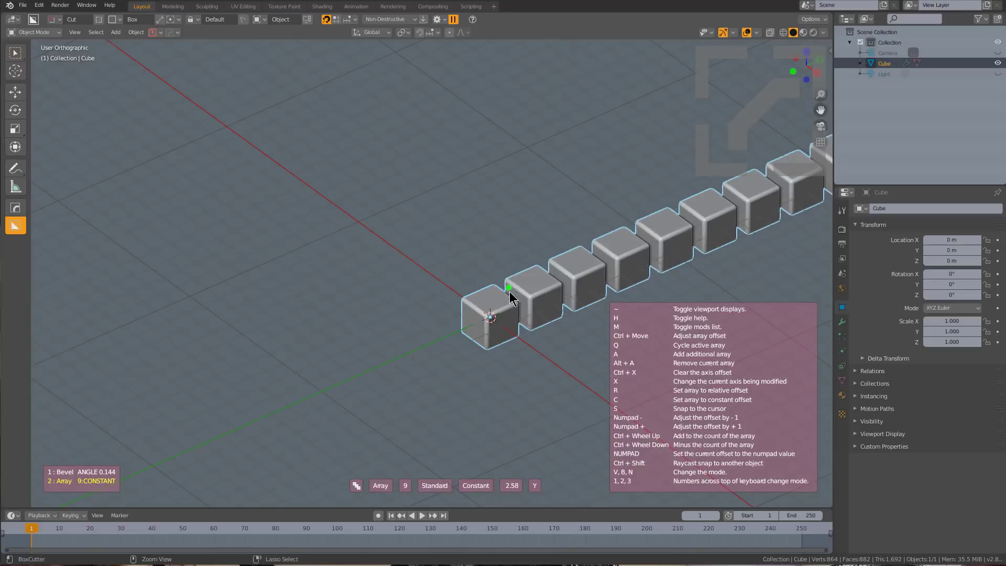
{"action": "left_click", "coordinate": [517, 293]}
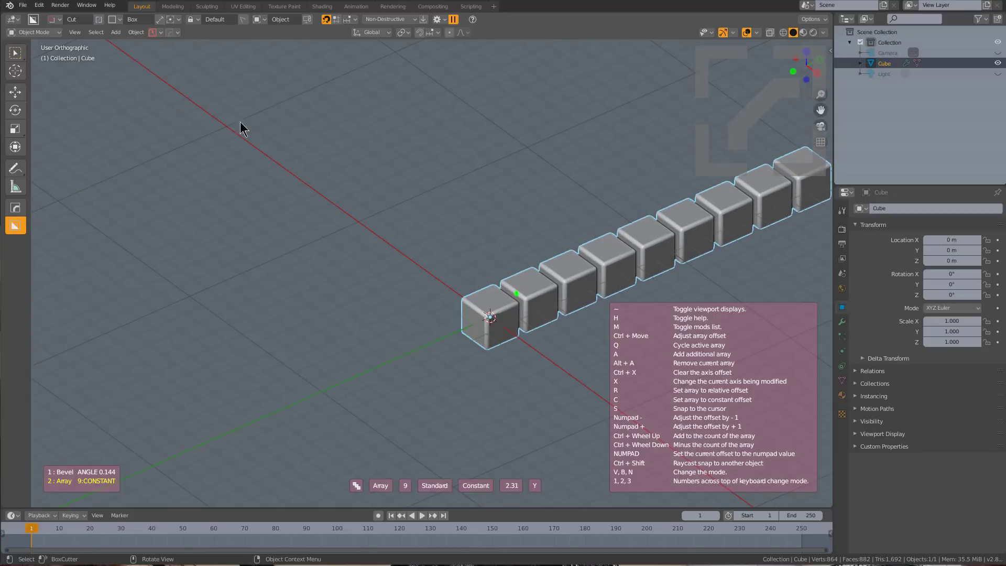
- Confirm the cube array and set the ST3 Array Gizmo type to Circle
{"action": "left_click", "coordinate": [168, 38]}
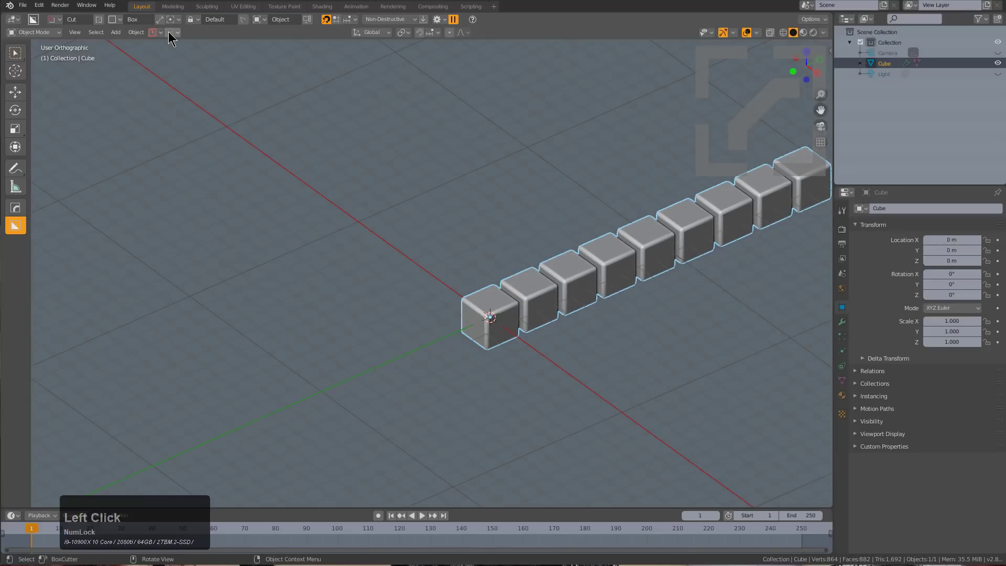
{"action": "left_click", "coordinate": [171, 33]}
{"action": "left_click", "coordinate": [197, 146]}
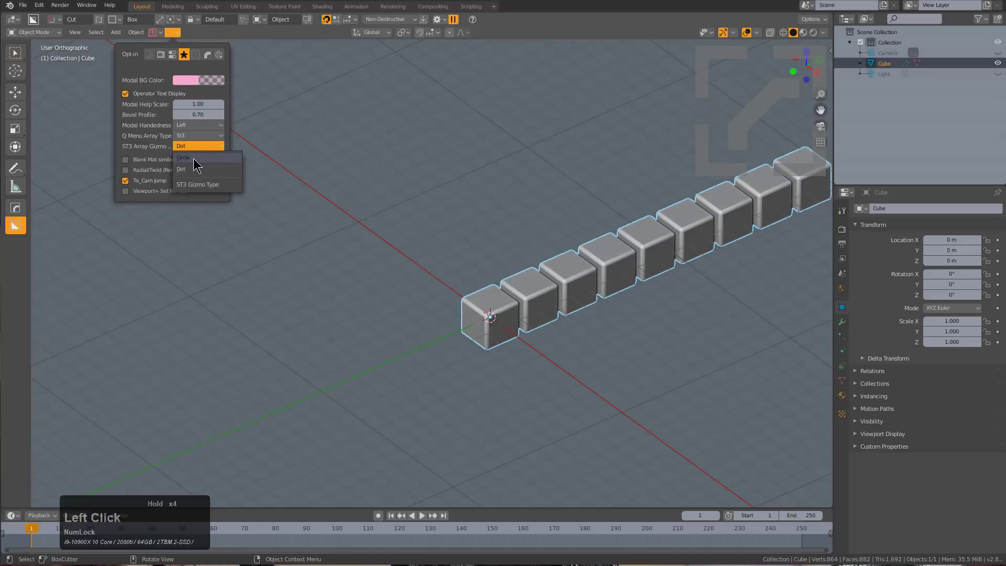
{"action": "left_click", "coordinate": [194, 158]}
- Start a new file without saving the array scene, and bring up the Opt-in settings
{"action": "key", "text": "ctrl"}
{"action": "key", "text": "ctrl+n"}
{"action": "key", "text": "KP_Enter"}
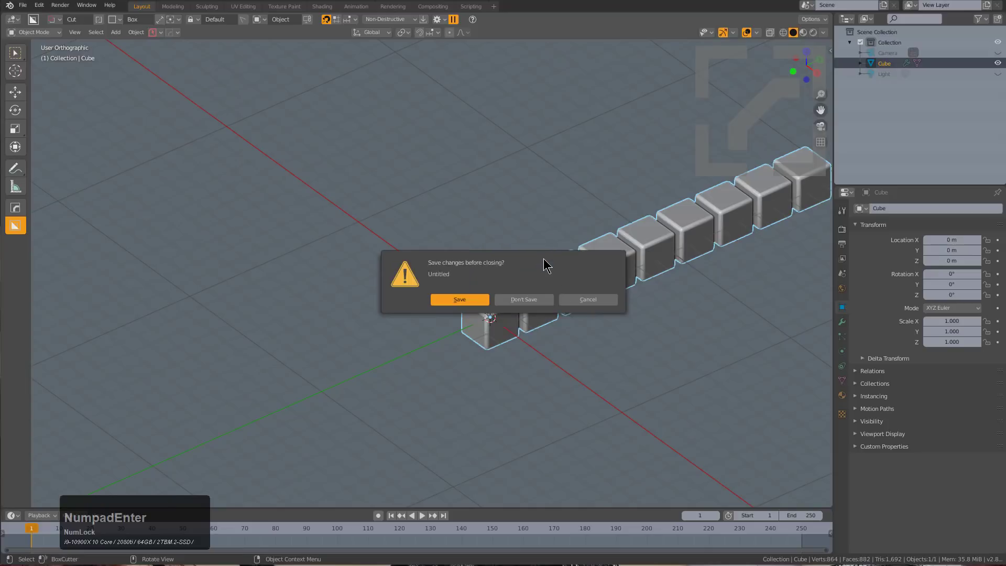
{"action": "left_click", "coordinate": [524, 297]}
{"action": "middle_click_drag", "start_coordinate": [479, 283], "coordinate": [497, 307]}
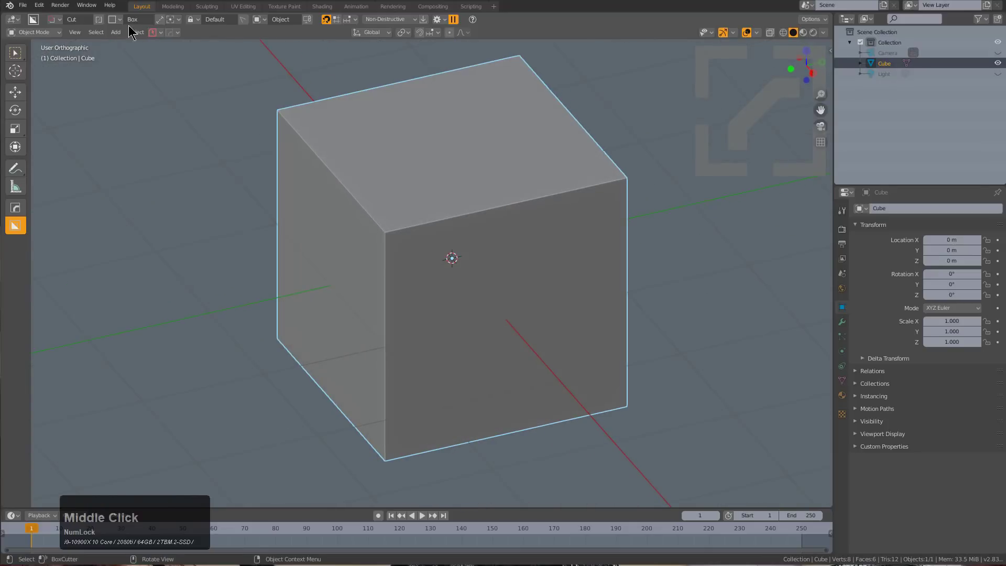
{"action": "left_click", "coordinate": [176, 34]}
{"action": "left_click", "coordinate": [182, 54]}
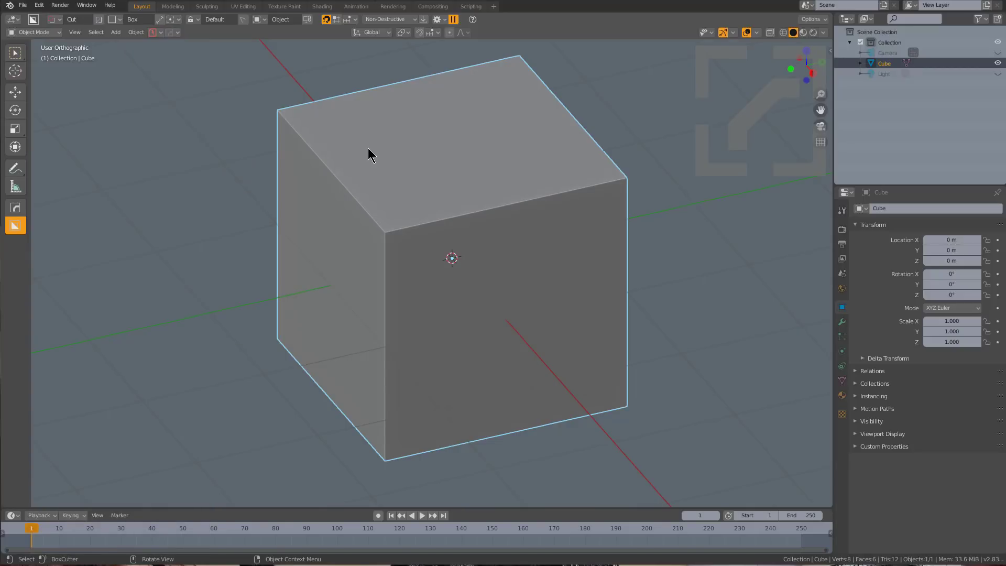
- Slice two overlapping boxes, one larger than the other, from the cube's upper front corner with BoxCutter
{"action": "left_click_drag", "start_coordinate": [386, 123], "coordinate": [374, 260]}
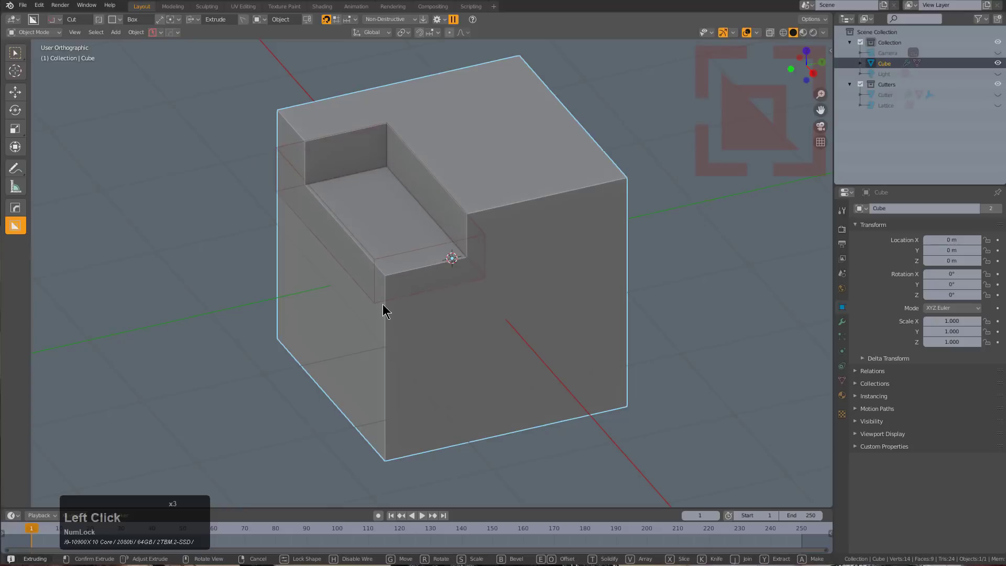
{"action": "key", "text": "x"}
{"action": "left_click", "coordinate": [390, 286]}
{"action": "left_click", "coordinate": [480, 148]}
{"action": "left_click_drag", "start_coordinate": [509, 156], "coordinate": [392, 293]}
{"action": "key", "text": "x"}
{"action": "left_click", "coordinate": [391, 329]}
- Slice two more progressively larger and deeper nested boxes from the cube's front corner
{"action": "key", "text": "a"}
{"action": "left_click", "coordinate": [504, 140]}
{"action": "left_click_drag", "start_coordinate": [526, 131], "coordinate": [387, 317]}
{"action": "key", "text": "x"}
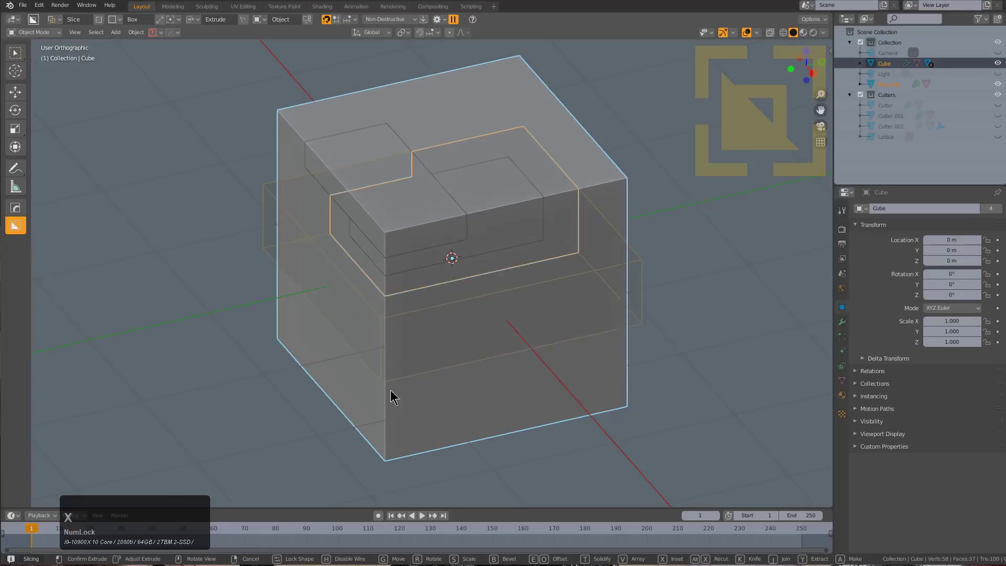
{"action": "left_click", "coordinate": [392, 425]}
{"action": "left_click", "coordinate": [568, 149]}
{"action": "left_click_drag", "start_coordinate": [532, 103], "coordinate": [372, 336]}
{"action": "key", "text": "x"}
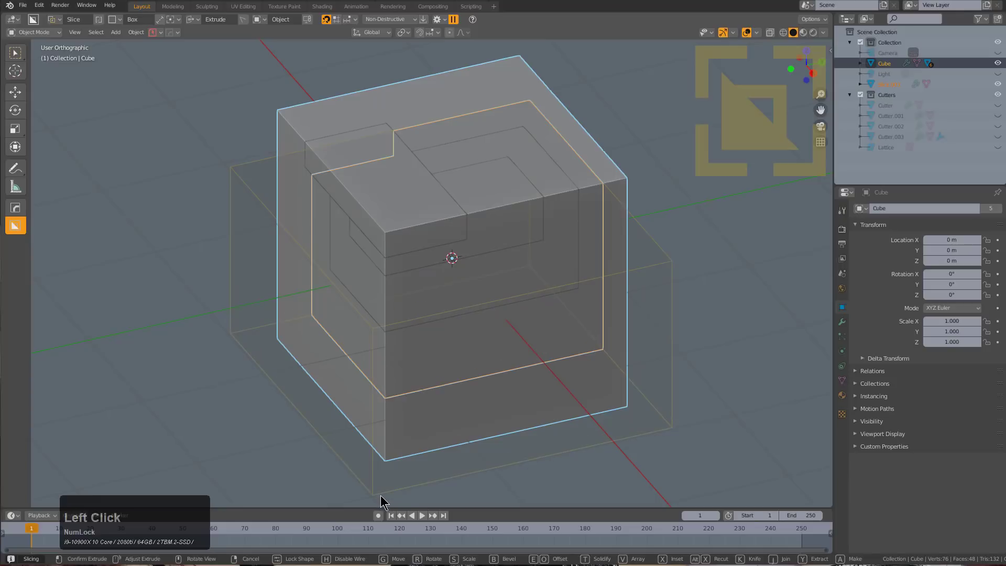
{"action": "left_click", "coordinate": [382, 495]}
- Slice a small box from the lower front edge of the largest inner slice, and select all pieces
{"action": "key", "text": "alt+a"}
{"action": "left_click", "coordinate": [463, 349]}
{"action": "left_click_drag", "start_coordinate": [469, 321], "coordinate": [358, 401]}
{"action": "key", "text": "x"}
{"action": "left_click", "coordinate": [382, 333]}
{"action": "key", "text": "a"}
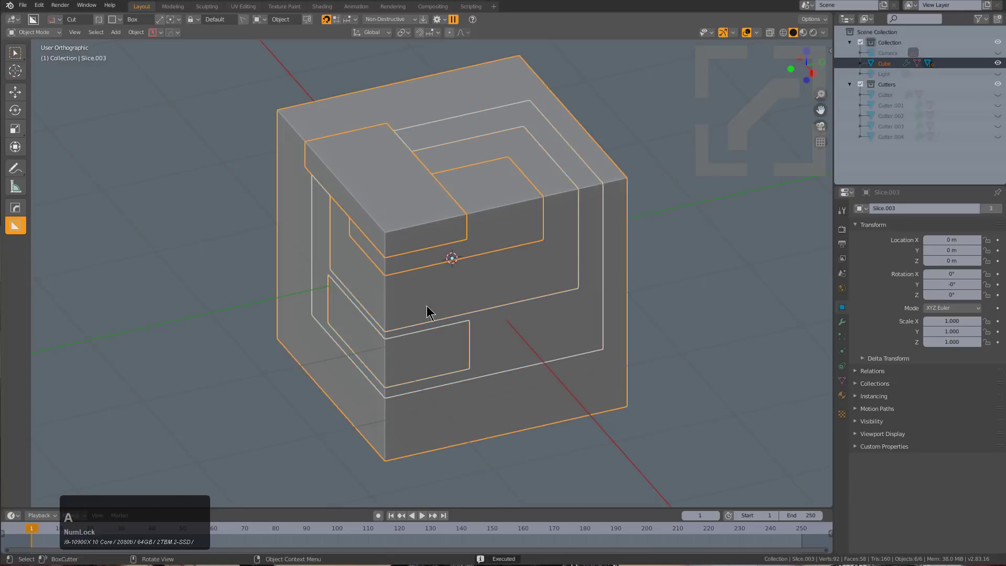
- Preview random Principled blank materials on all selected pieces using Material Scroll in blank mode
{"action": "key", "text": "m"}
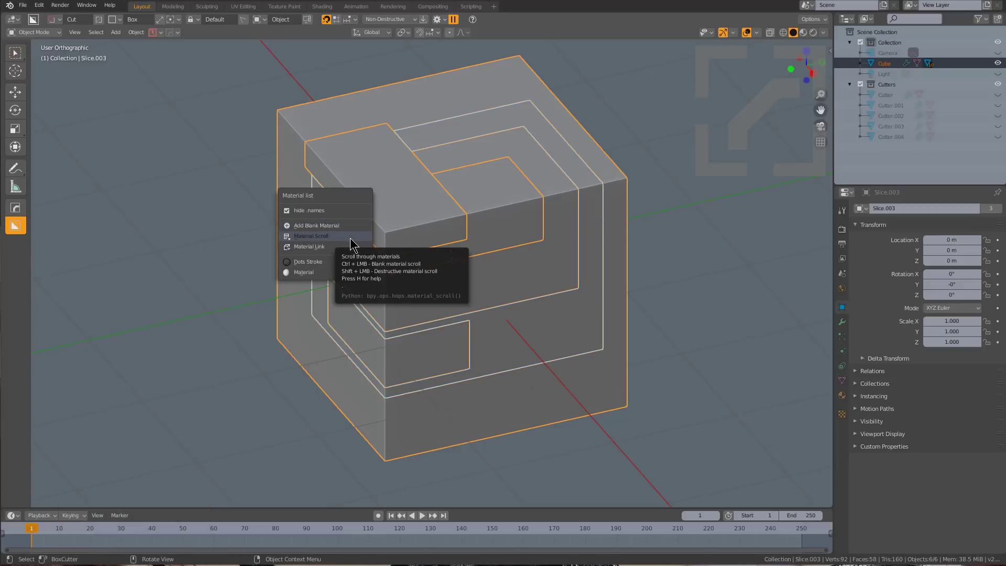
{"action": "key", "text": "ctrl"}
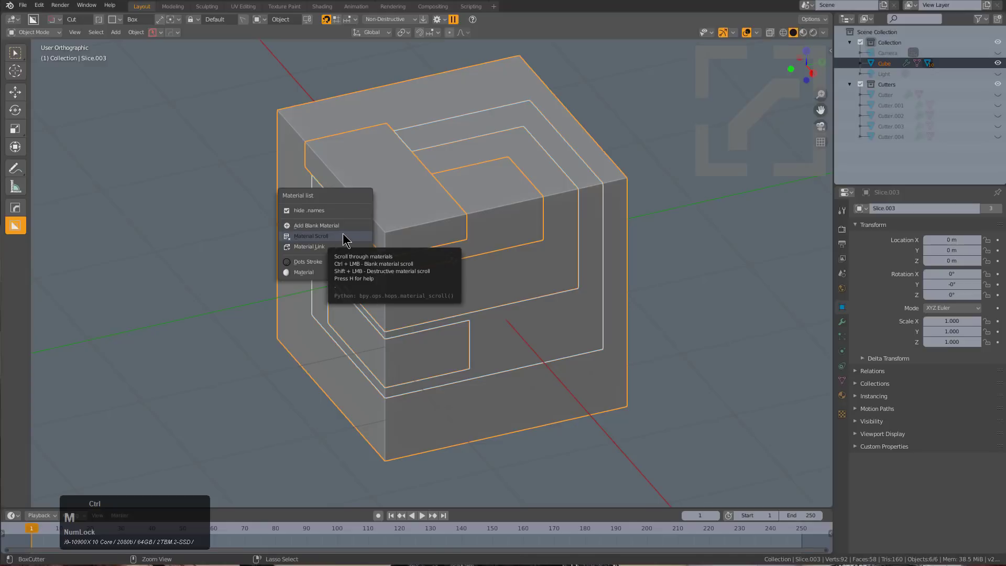
{"action": "left_click", "coordinate": [344, 237], "text": "ctrl"}
{"action": "scroll", "coordinate": [338, 234], "scroll_direction": "up", "scroll_amount": 3}
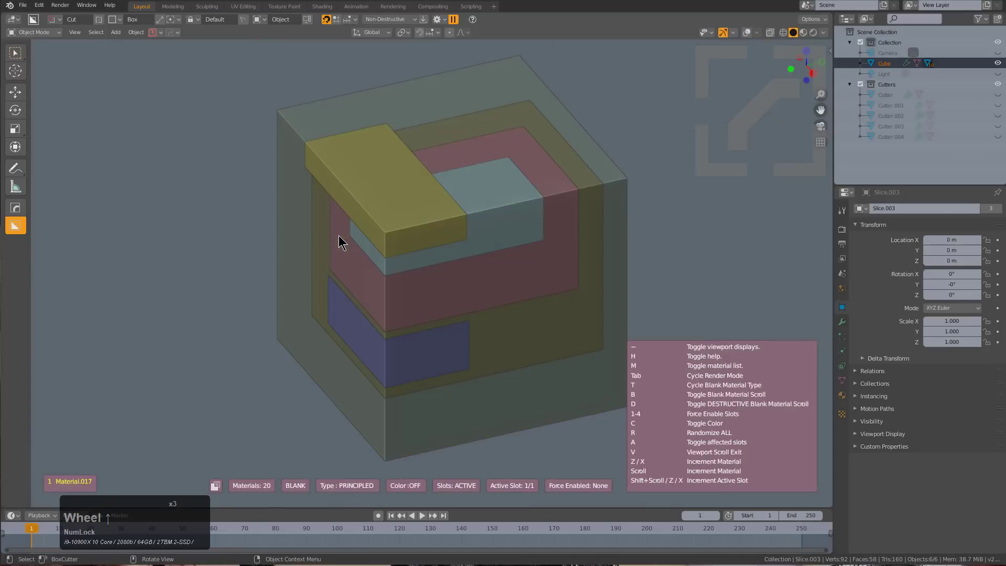
{"action": "scroll", "coordinate": [338, 235], "scroll_direction": "up", "scroll_amount": 4}
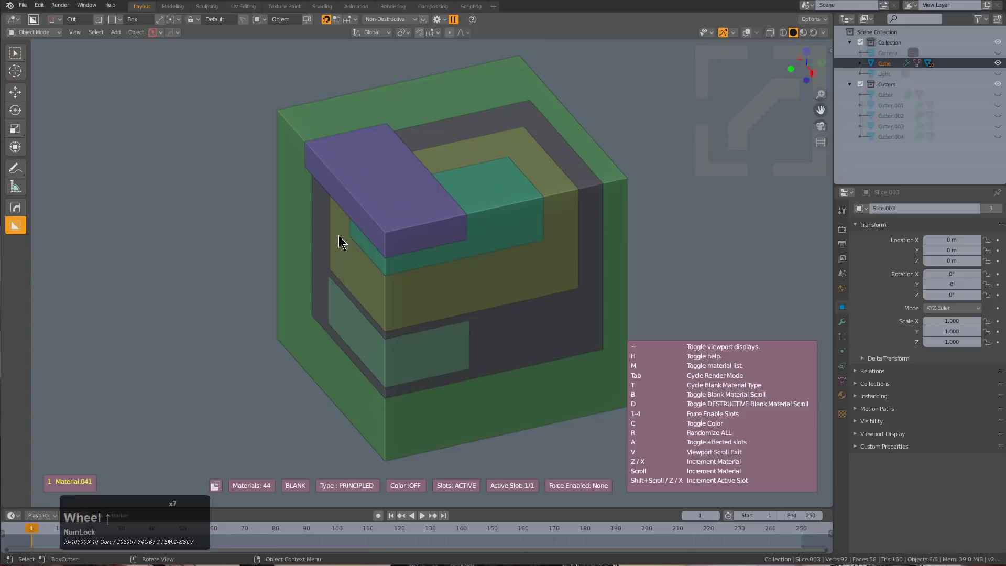
{"action": "scroll", "coordinate": [338, 235], "scroll_direction": "up", "scroll_amount": 3}
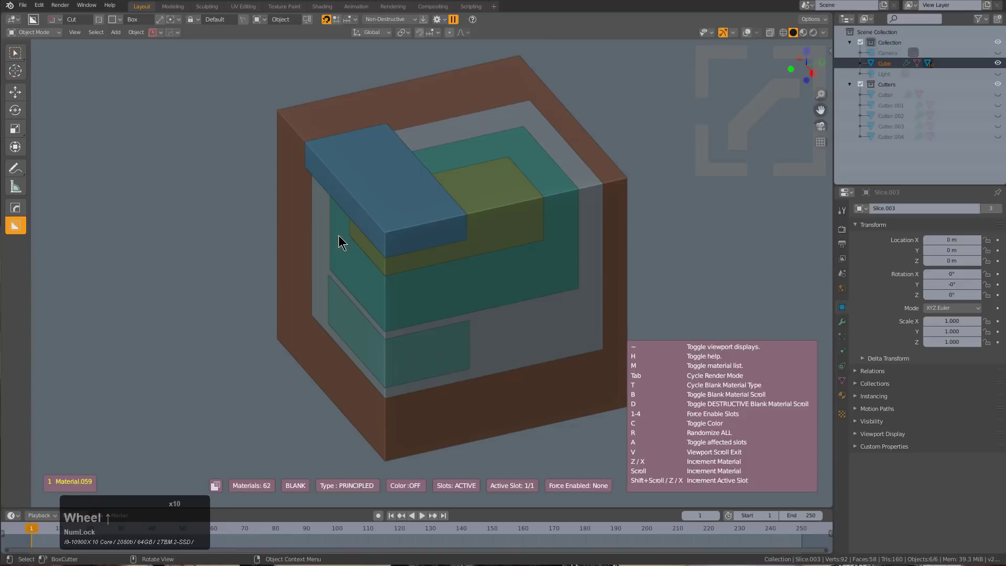
- Compare further blank materials in Material Preview and Solid shading, and cancel the material scroll
{"action": "scroll", "coordinate": [339, 234], "scroll_direction": "up", "scroll_amount": 2}
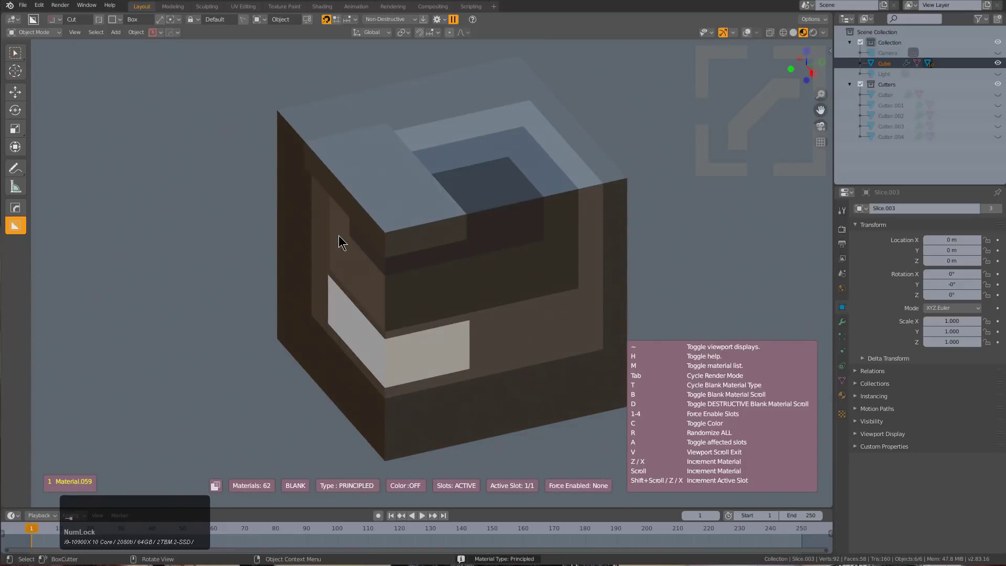
{"action": "scroll", "coordinate": [339, 234], "scroll_direction": "up", "scroll_amount": 2}
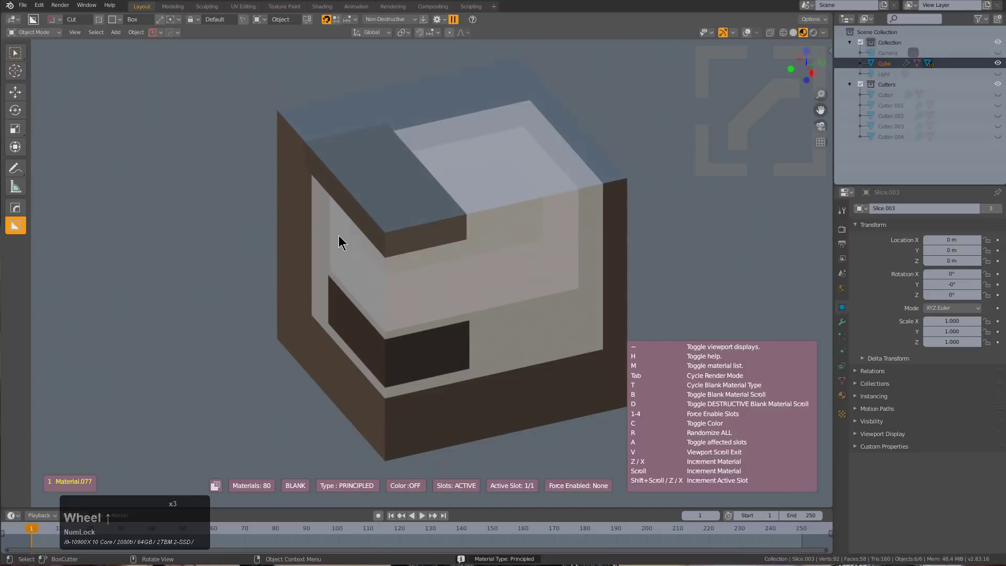
{"action": "scroll", "coordinate": [338, 241], "scroll_direction": "up", "scroll_amount": 1}
{"action": "key", "text": "Tab"}
{"action": "key", "text": "Tab"}
{"action": "key", "text": "Tab"}
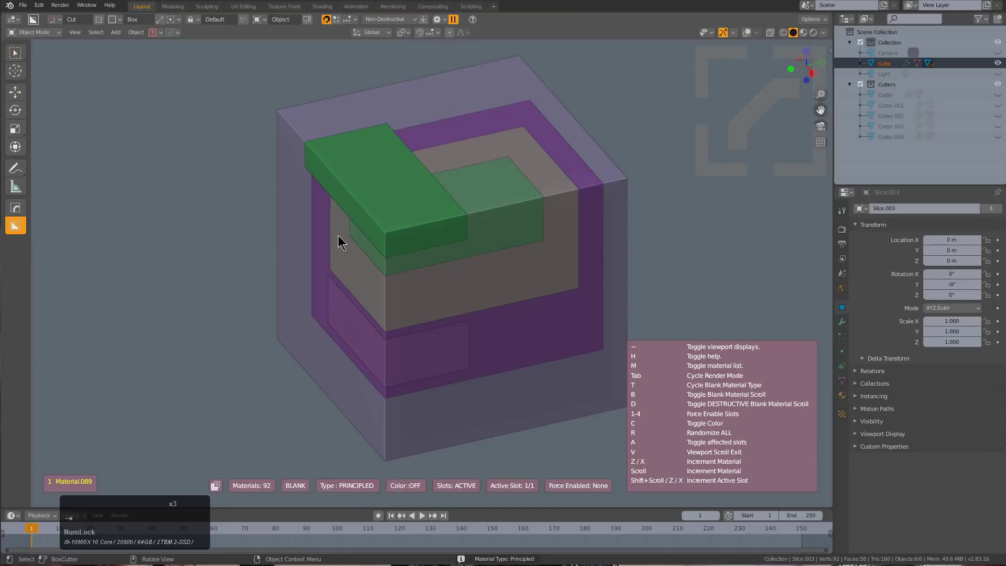
{"action": "scroll", "coordinate": [338, 241], "scroll_direction": "up", "scroll_amount": 4}
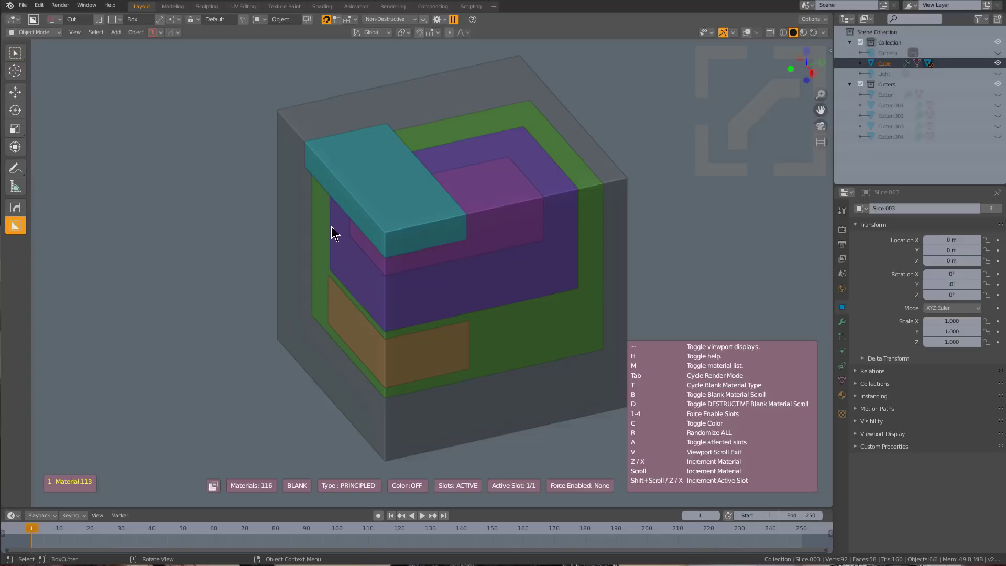
{"action": "right_click", "coordinate": [332, 227]}
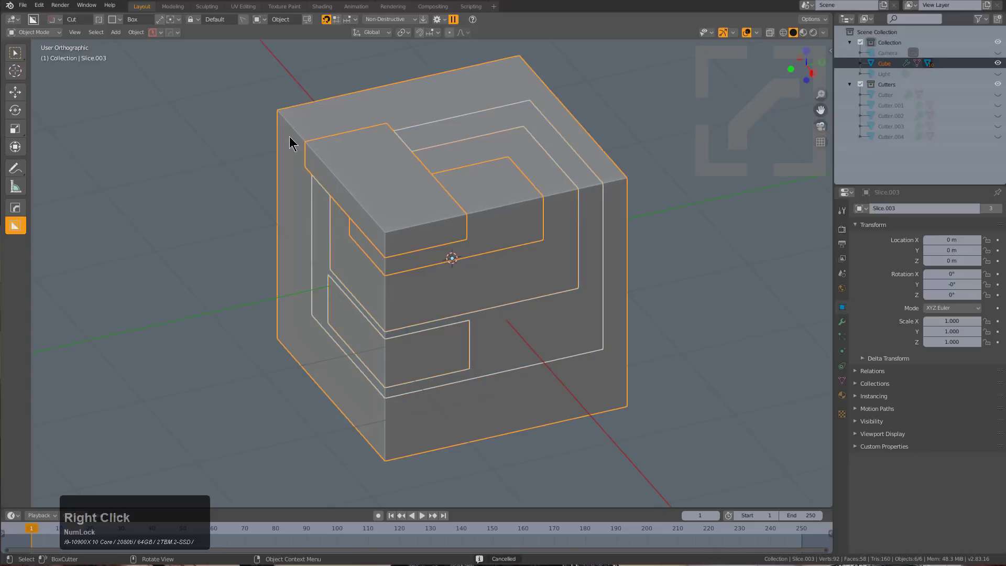
- Bevel all pieces with 3 segments, a width of about 0.023 and a profile of 0.50
{"action": "key", "text": "q"}
{"action": "left_click", "coordinate": [509, 223]}
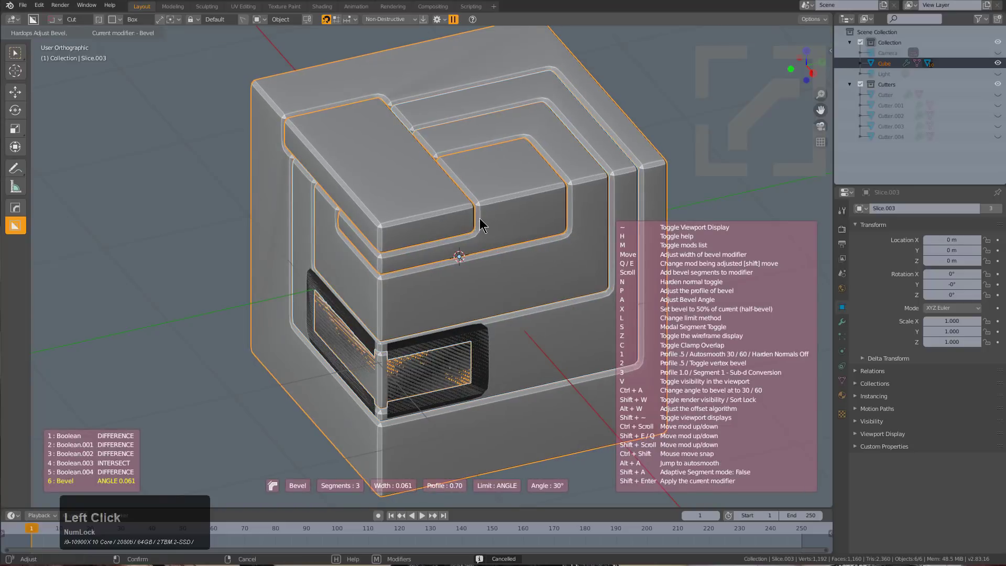
{"action": "key", "text": "1"}
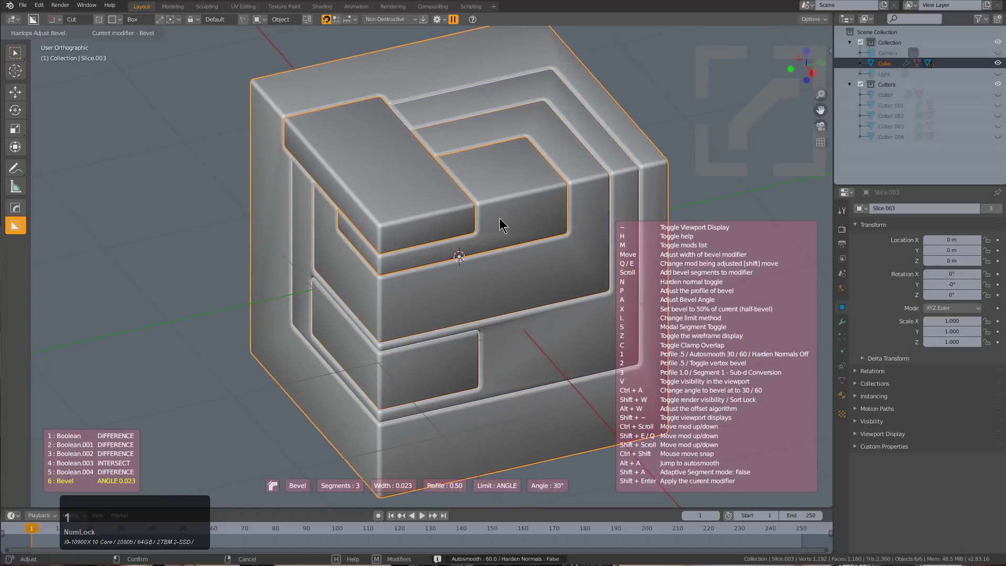
{"action": "left_click", "coordinate": [502, 217]}
- Add a Weighted Normal modifier to all pieces
{"action": "key", "text": "q"}
{"action": "mouse_move", "coordinate": [492, 245]}
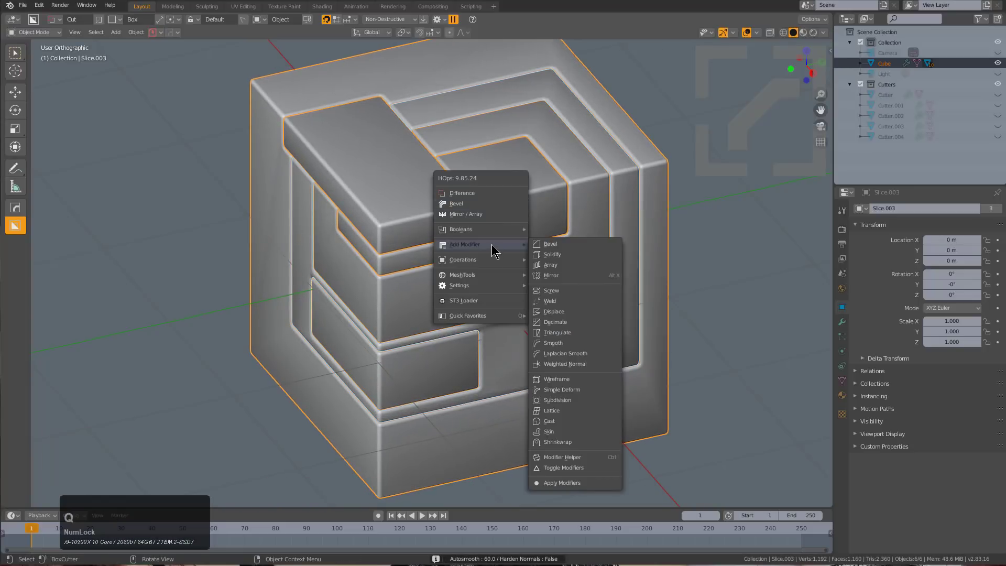
{"action": "left_click", "coordinate": [565, 364]}
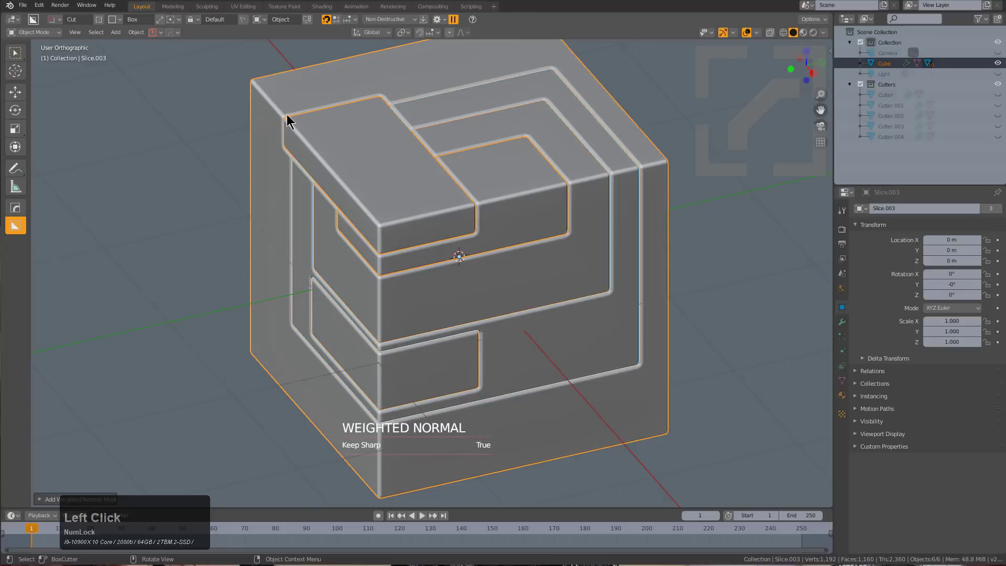
- Enable the Blank Mat similar to Viewport opt-in and assign random blank materials to all pieces with Material Scroll
{"action": "left_click", "coordinate": [173, 32]}
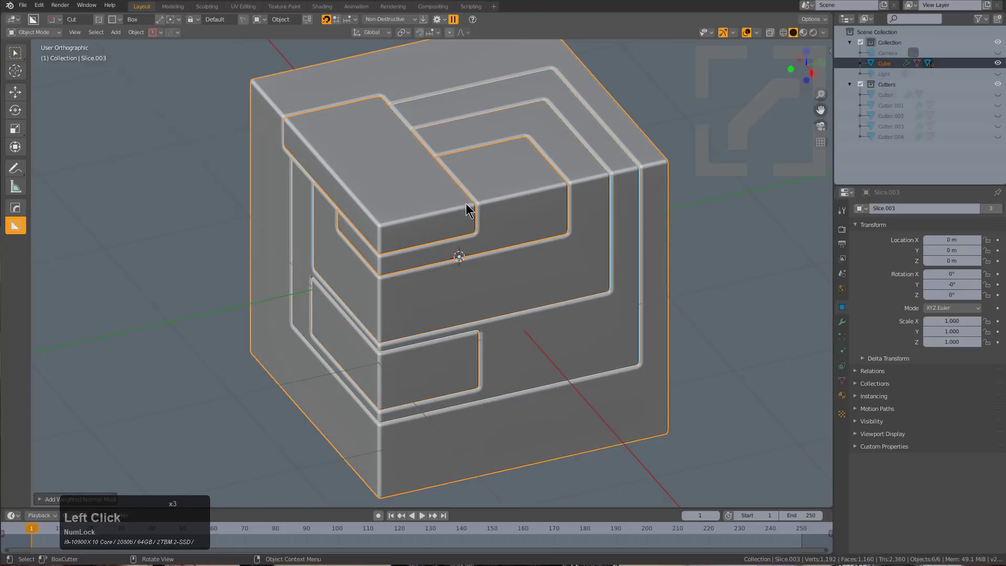
{"action": "key", "text": "q"}
{"action": "key", "text": "m"}
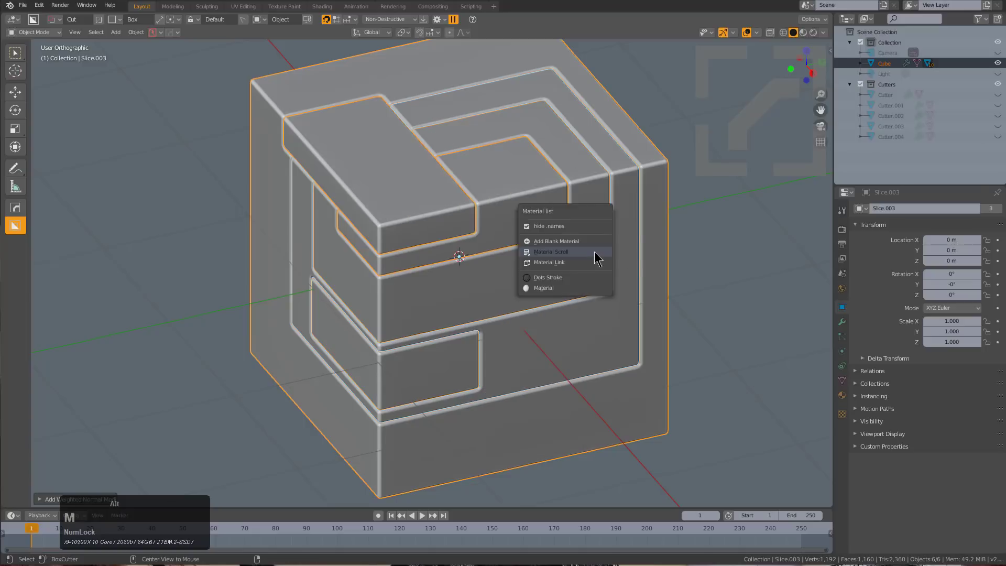
{"action": "left_click", "coordinate": [598, 257], "text": "ctrl"}
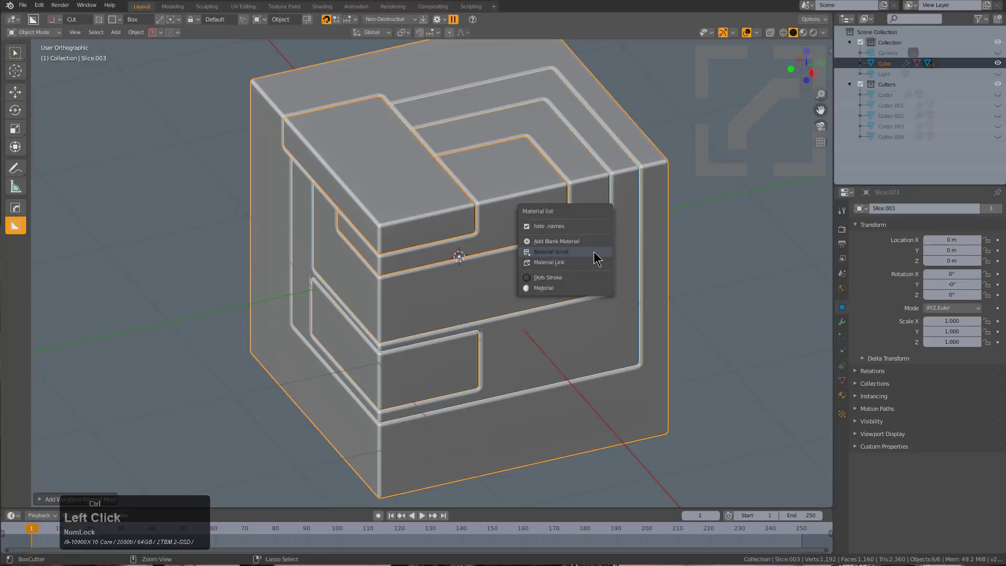
{"action": "scroll", "coordinate": [595, 256], "scroll_direction": "up", "scroll_amount": 3}
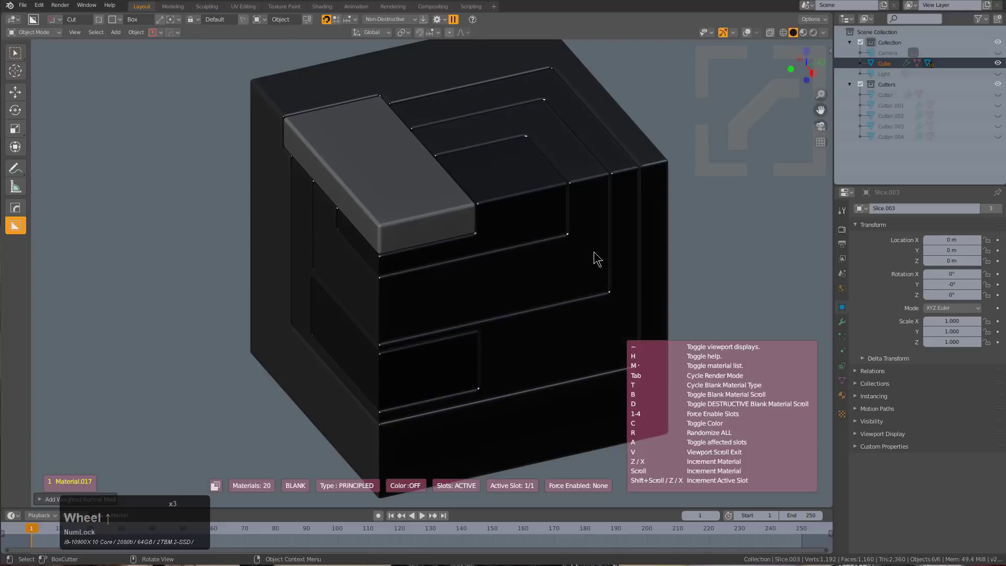
{"action": "scroll", "coordinate": [597, 258], "scroll_direction": "up", "scroll_amount": 3}
{"action": "scroll", "coordinate": [598, 258], "scroll_direction": "up", "scroll_amount": 2}
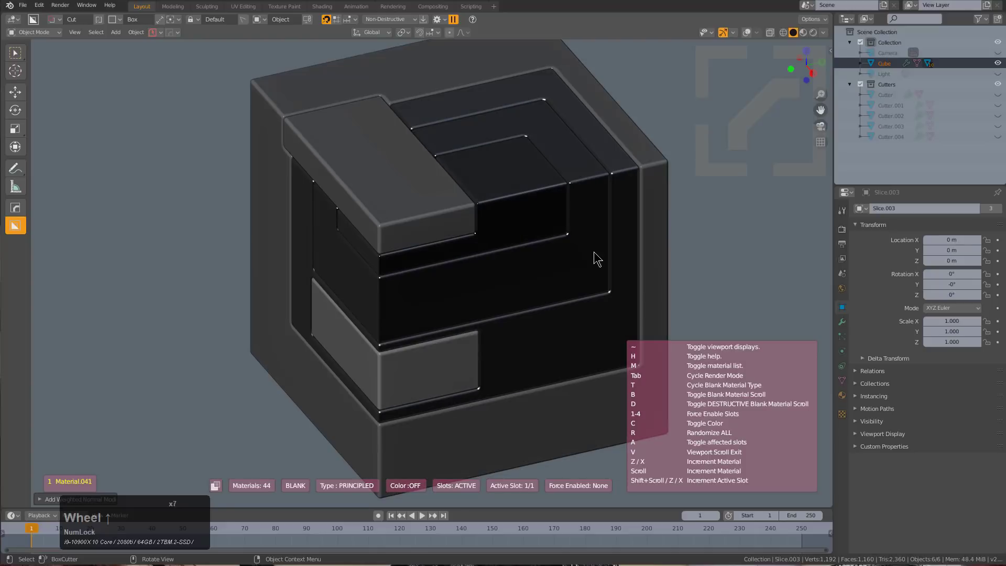
{"action": "scroll", "coordinate": [598, 257], "scroll_direction": "up", "scroll_amount": 2}
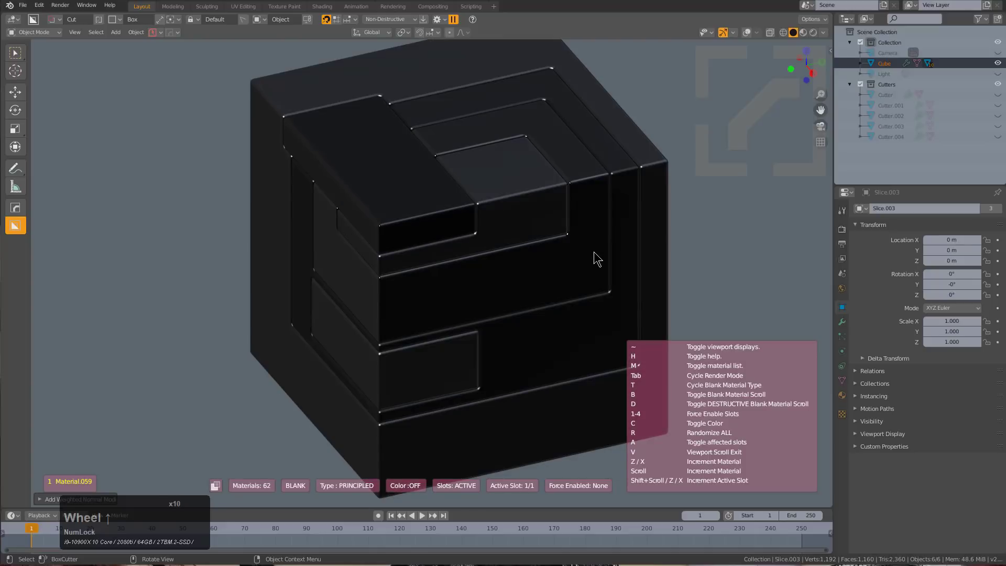
{"action": "scroll", "coordinate": [598, 258], "scroll_direction": "up", "scroll_amount": 2}
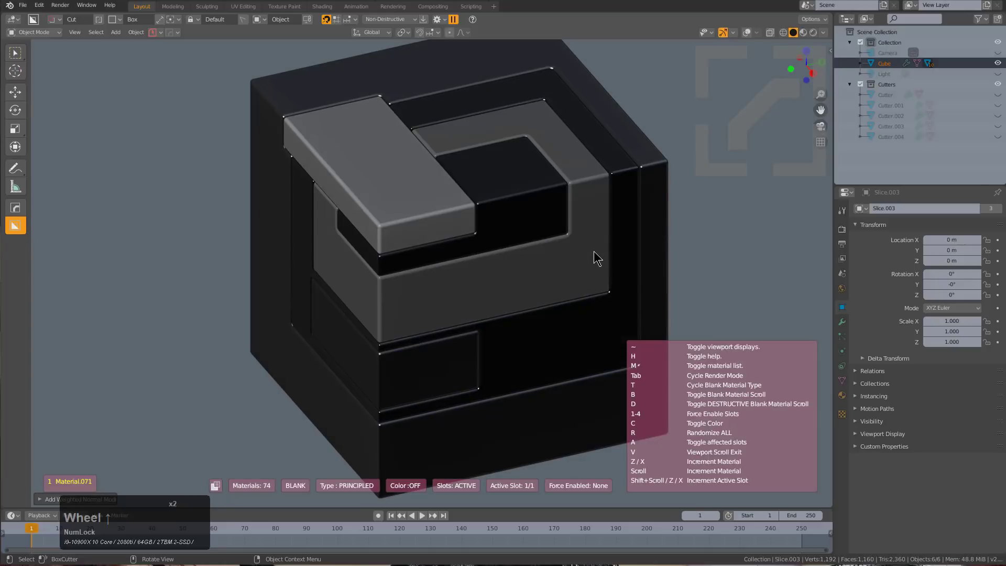
{"action": "scroll", "coordinate": [597, 258], "scroll_direction": "up", "scroll_amount": 1}
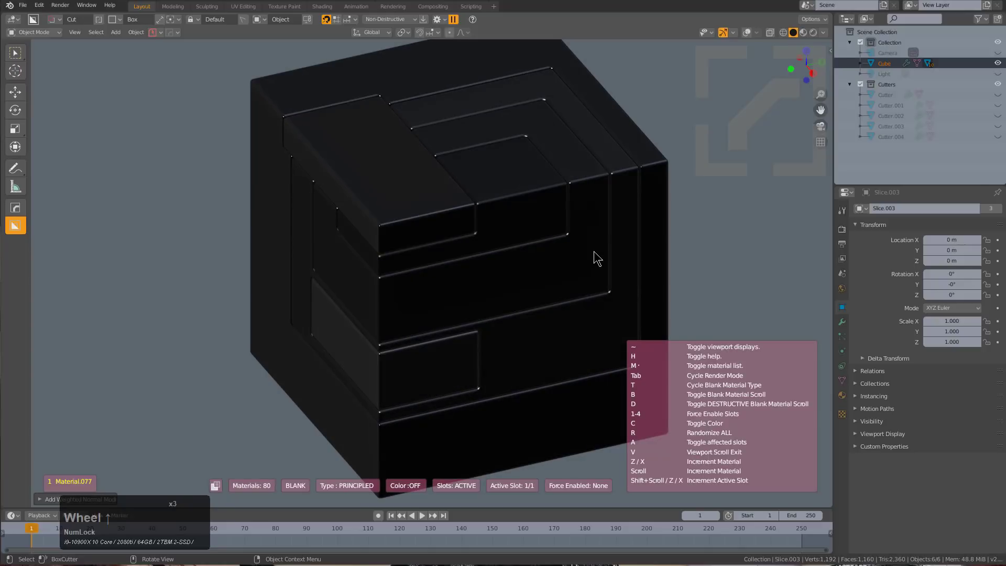
{"action": "left_click", "coordinate": [598, 258]}
- Disable the Blank Mat similar to Viewport opt-in
{"action": "middle_click_drag", "start_coordinate": [595, 254], "coordinate": [542, 307]}
{"action": "scroll", "coordinate": [554, 301], "scroll_direction": "down", "scroll_amount": 1}
{"action": "scroll", "coordinate": [543, 292], "scroll_direction": "up", "scroll_amount": 2}
{"action": "scroll", "coordinate": [559, 275], "scroll_direction": "down", "scroll_amount": 1}
{"action": "left_click", "coordinate": [172, 33]}
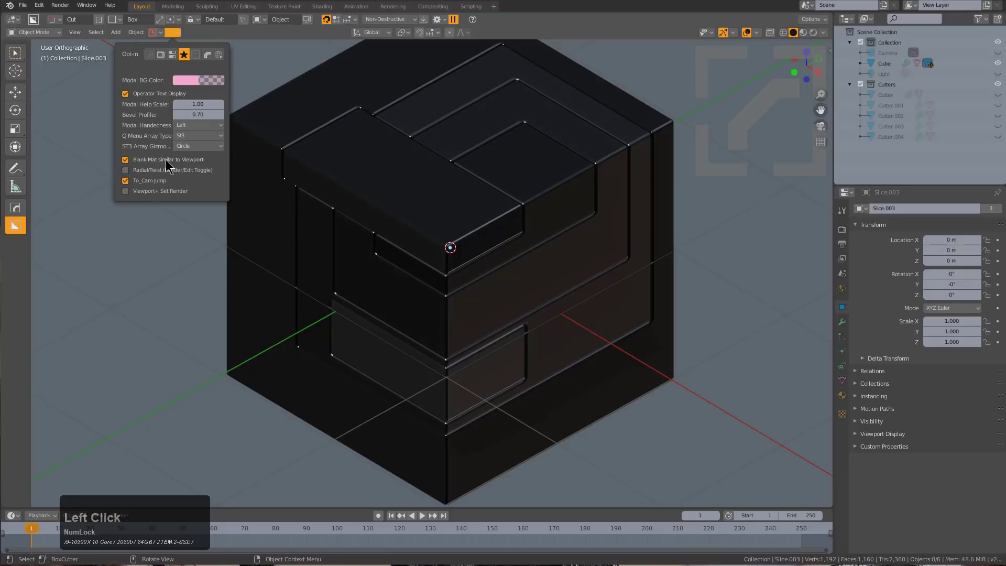
{"action": "left_click", "coordinate": [505, 258]}
- Select all pieces and assign new randomly coloured blank materials with Material Scroll in blank mode
{"action": "middle_click_drag", "start_coordinate": [505, 259], "coordinate": [539, 292]}
{"action": "key", "text": "a"}
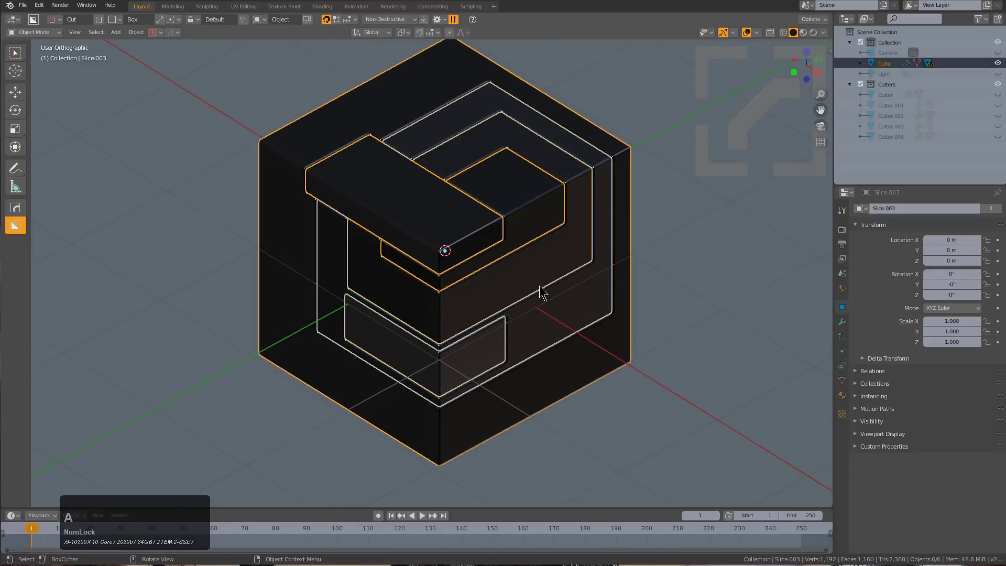
{"action": "key", "text": "ctrl+m"}
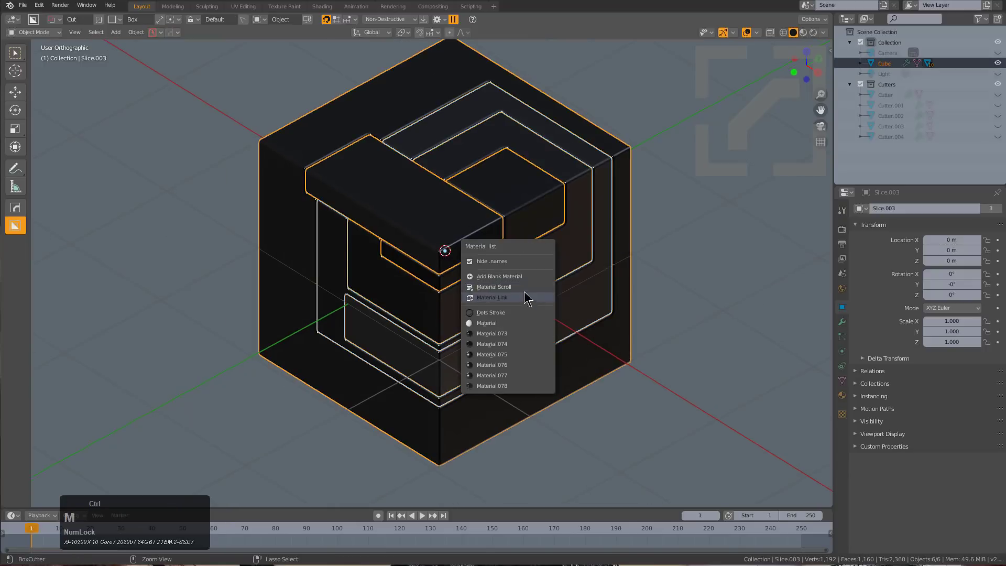
{"action": "left_click", "coordinate": [524, 294]}
{"action": "scroll", "coordinate": [524, 292], "scroll_direction": "down", "scroll_amount": 3}
{"action": "left_click", "coordinate": [524, 292]}
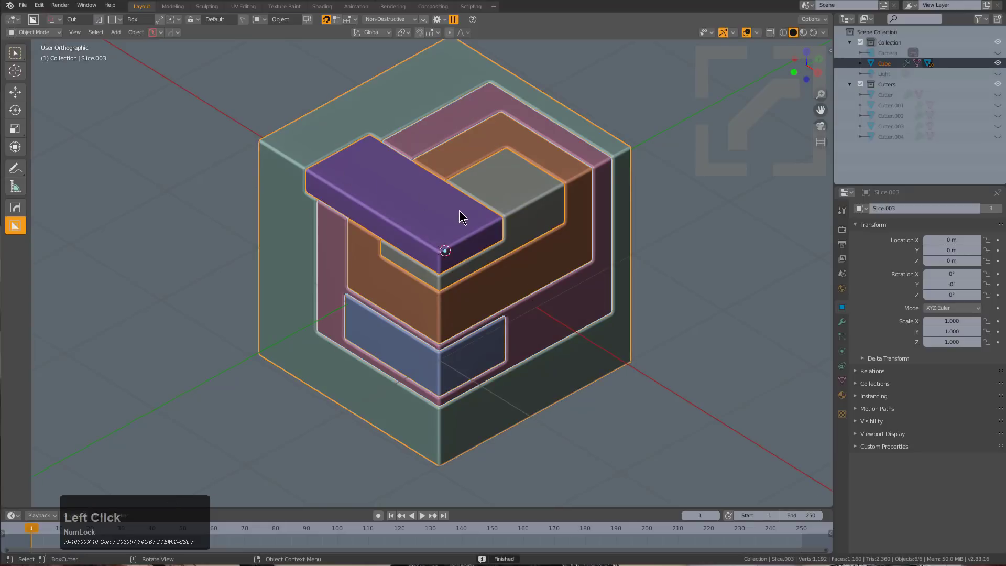
- Deselect all pieces and look at the Radial/Twist (Render/Edit Toggle) setting among the Opt-ins
{"action": "key", "text": "a"}
{"action": "key", "text": "a"}
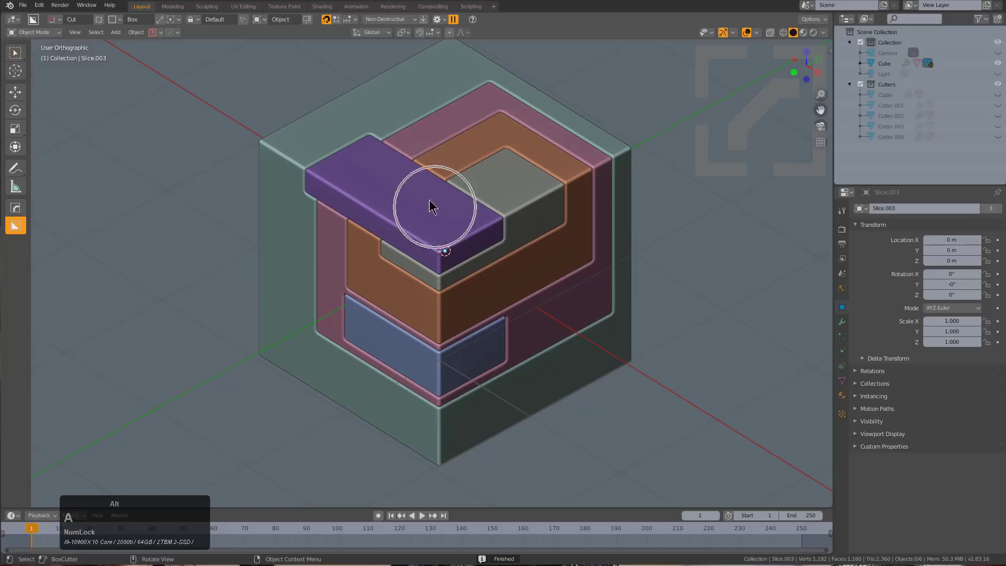
{"action": "left_click", "coordinate": [172, 32]}
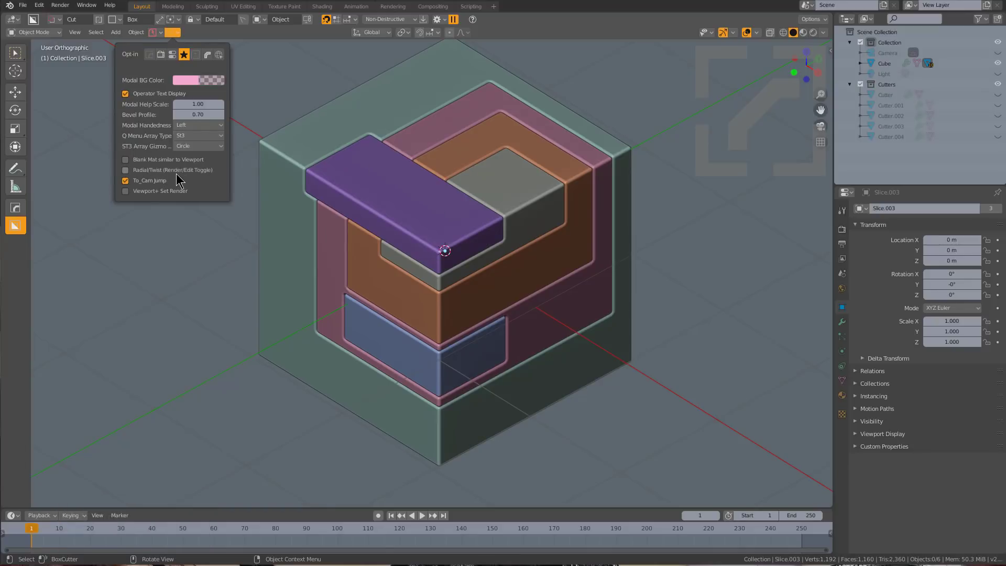
{"action": "scroll", "coordinate": [492, 290], "scroll_direction": "down", "scroll_amount": 1}
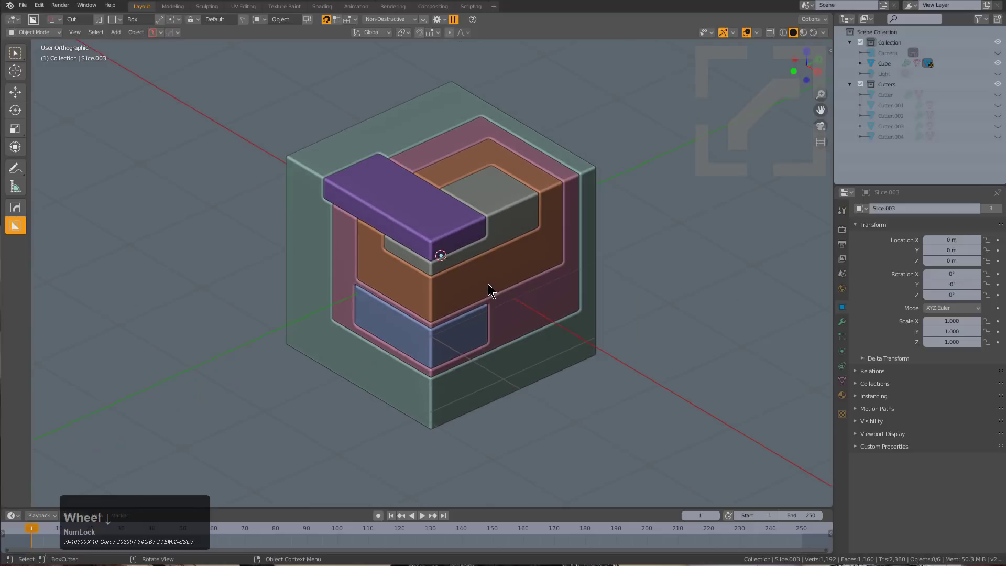
- Start a new General file with the default cube and review the Opt-ins again
{"action": "key", "text": "ctrl+n"}
{"action": "key", "text": "g"}
{"action": "key", "text": "d"}
{"action": "middle_click_drag", "start_coordinate": [465, 277], "coordinate": [482, 308]}
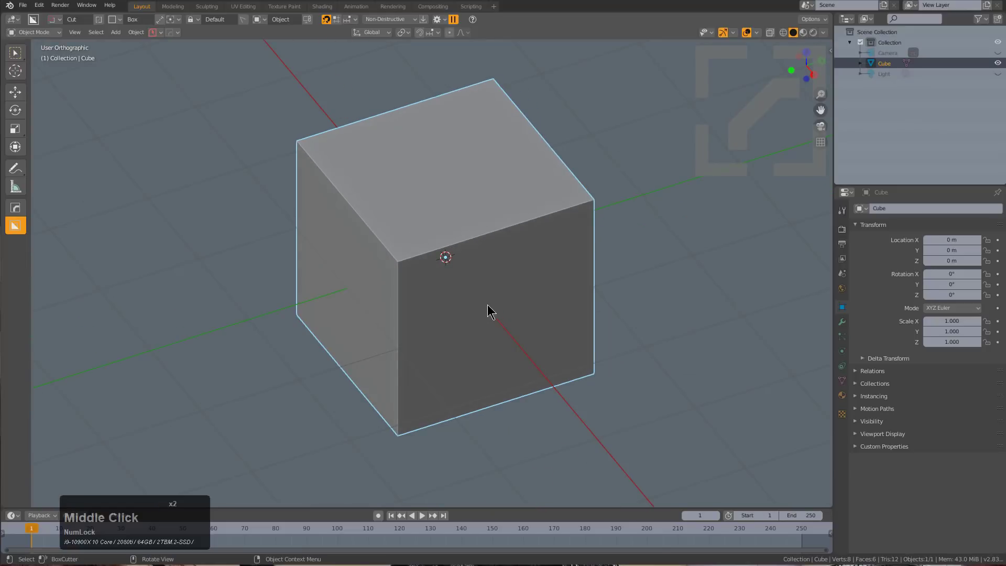
{"action": "left_click", "coordinate": [172, 32]}
{"action": "left_click", "coordinate": [182, 54]}
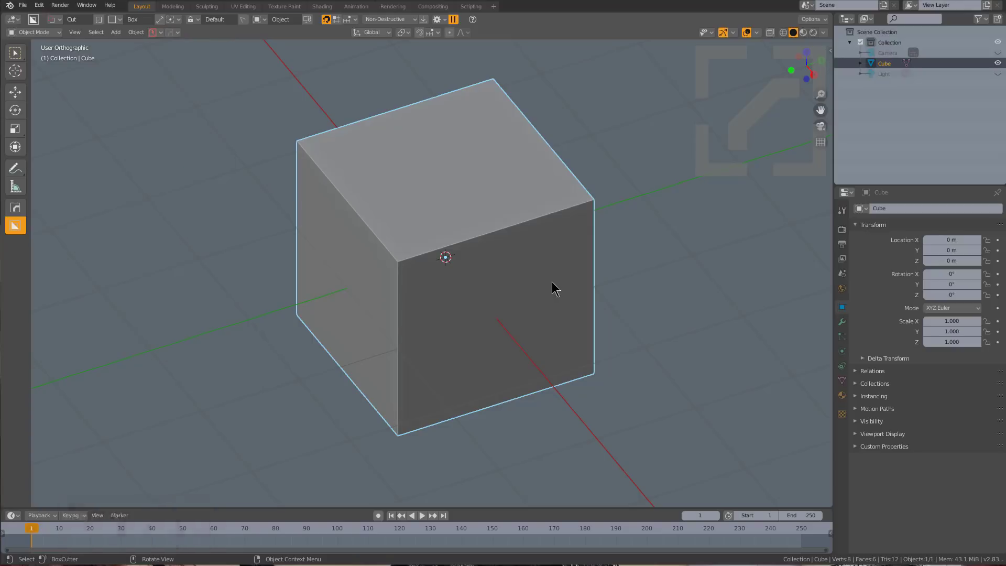
- Apply Twist 360 to the cube around Z with 8 segments and a 360 degree angle
{"action": "key", "text": "q"}
{"action": "mouse_move", "coordinate": [549, 289]}
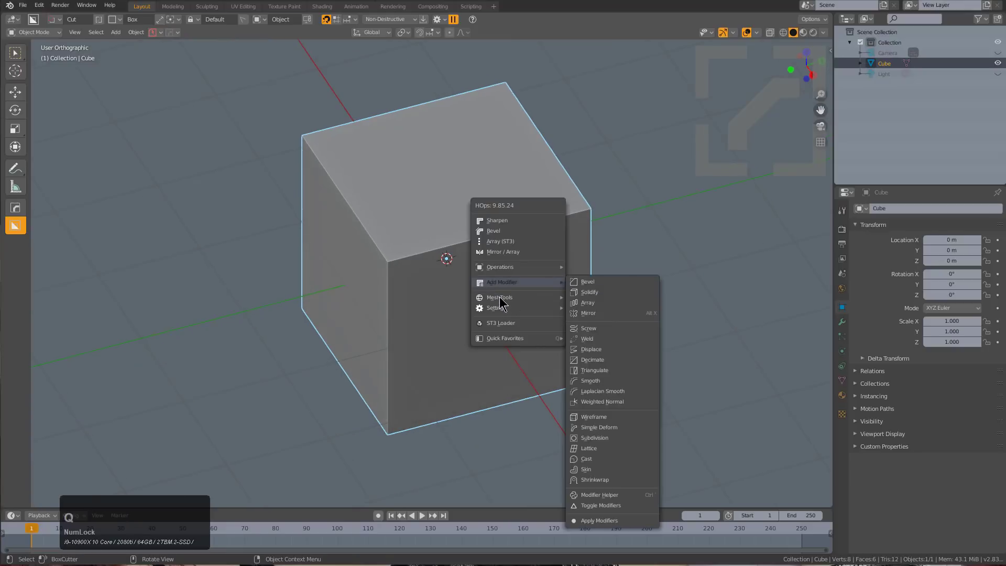
{"action": "mouse_move", "coordinate": [490, 297]}
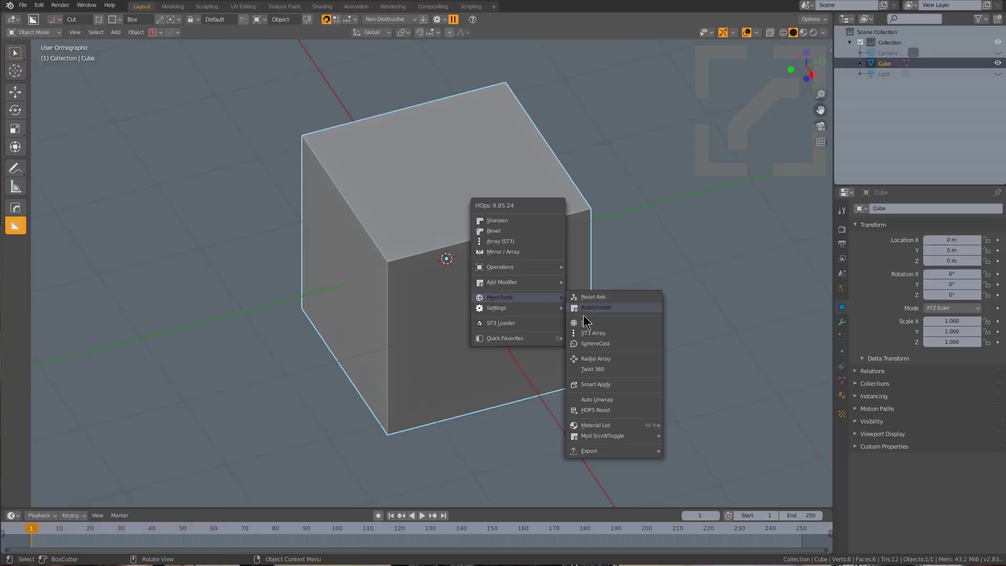
{"action": "left_click", "coordinate": [605, 368]}
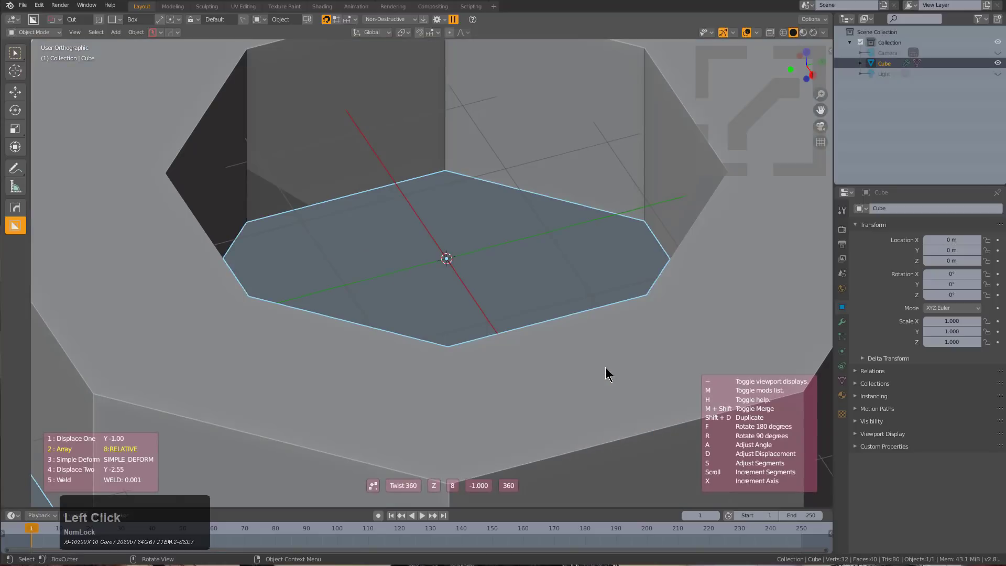
{"action": "scroll", "coordinate": [504, 342], "scroll_direction": "down", "scroll_amount": 3}
{"action": "middle_click_drag", "start_coordinate": [504, 342], "coordinate": [488, 318]}
- Review the ring's modifier stack and its display toggles in HOps Helper
{"action": "key", "text": "ctrl+shift+b"}
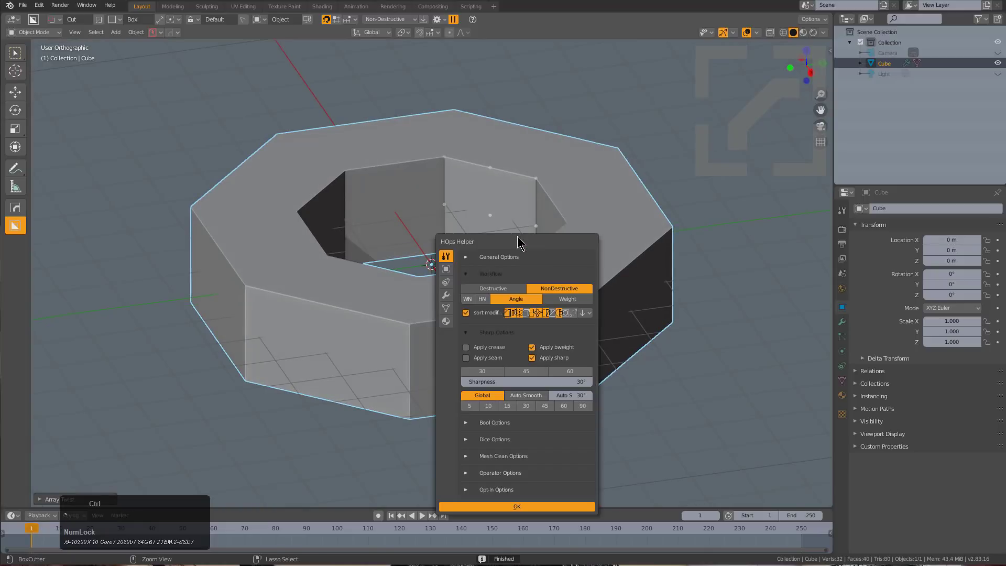
{"action": "left_click", "coordinate": [446, 295]}
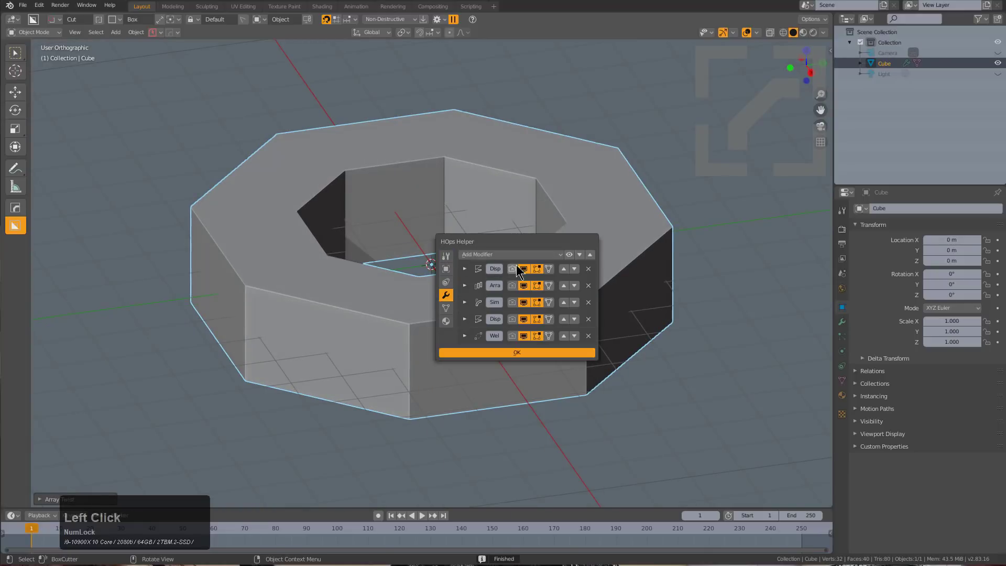
{"action": "left_click", "coordinate": [511, 353]}
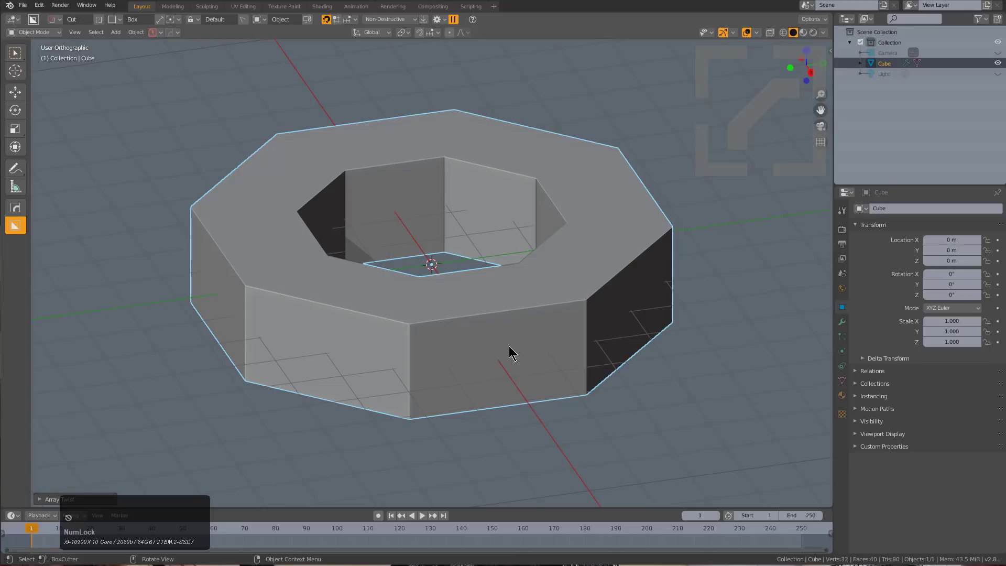
- Box-cut a strip off the ring's negative X side from the top view
{"action": "key", "text": "KP_7"}
{"action": "scroll", "coordinate": [399, 286], "scroll_direction": "down", "scroll_amount": 3}
{"action": "mouse_move", "coordinate": [239, 98]}
{"action": "left_mouse_down"}
{"action": "mouse_move", "coordinate": [286, 321]}
{"action": "mouse_move", "coordinate": [326, 384]}
{"action": "left_mouse_up"}
{"action": "left_click", "coordinate": [326, 384]}
- From a tilted front view, box-cut a strip across the ring's front and a rectangular notch in the middle of that edge
{"action": "key", "text": "KP_1"}
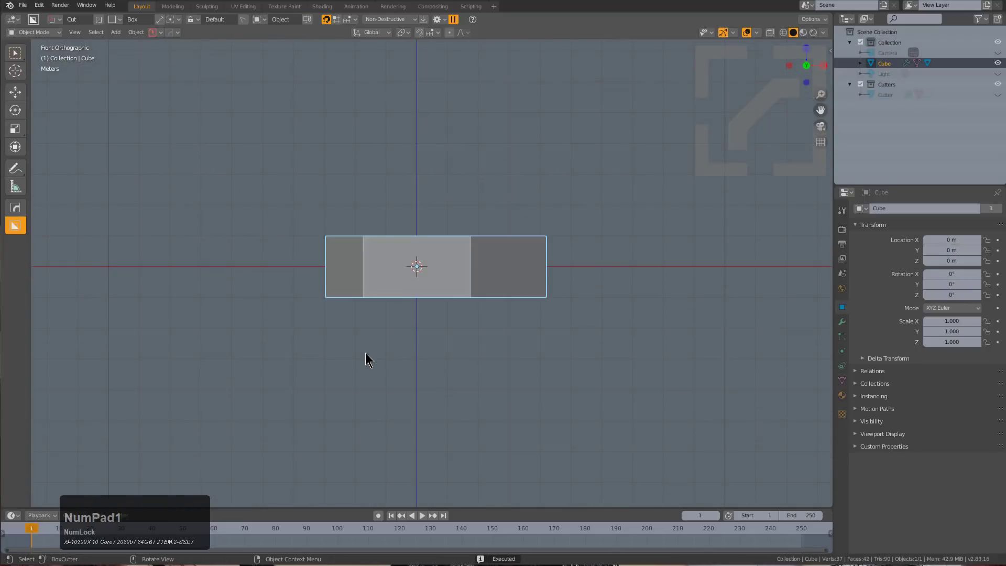
{"action": "key", "text": "KP_2"}
{"action": "key", "text": "KP_2"}
{"action": "left_click_drag", "start_coordinate": [274, 128], "coordinate": [629, 210]}
{"action": "left_click", "coordinate": [429, 215]}
{"action": "left_click_drag", "start_coordinate": [389, 195], "coordinate": [440, 228]}
{"action": "left_click", "coordinate": [426, 240]}
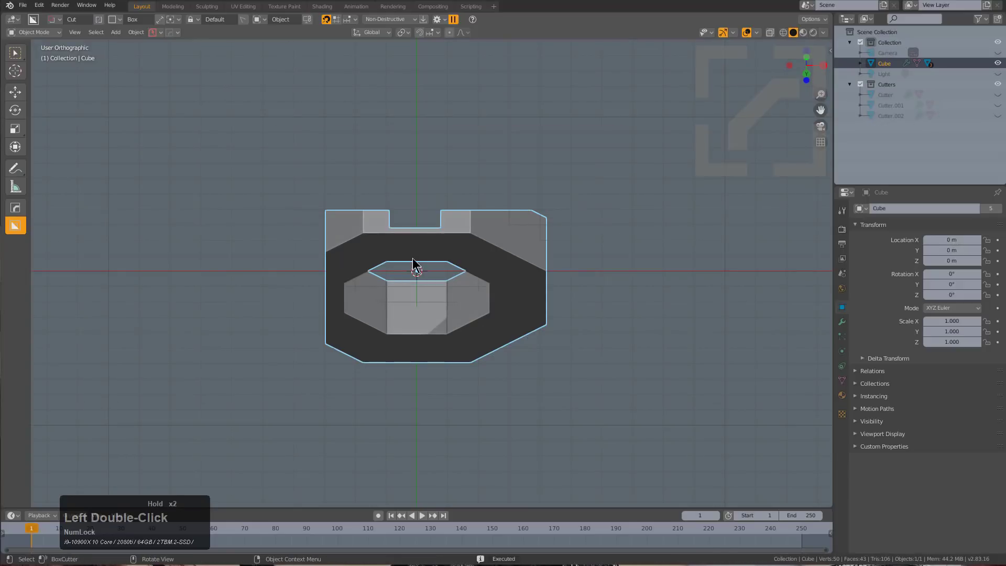
- Box-cut a rectangular notch into the edge of the central opening and a wider one into the ring's far edge
{"action": "left_click_drag", "start_coordinate": [396, 274], "coordinate": [432, 304]}
{"action": "left_click", "coordinate": [418, 325]}
{"action": "mouse_move", "coordinate": [481, 434]}
{"action": "left_mouse_down"}
{"action": "mouse_move", "coordinate": [333, 368]}
{"action": "mouse_move", "coordinate": [334, 343]}
{"action": "mouse_move", "coordinate": [361, 347]}
{"action": "left_mouse_up"}
{"action": "left_click", "coordinate": [330, 303]}
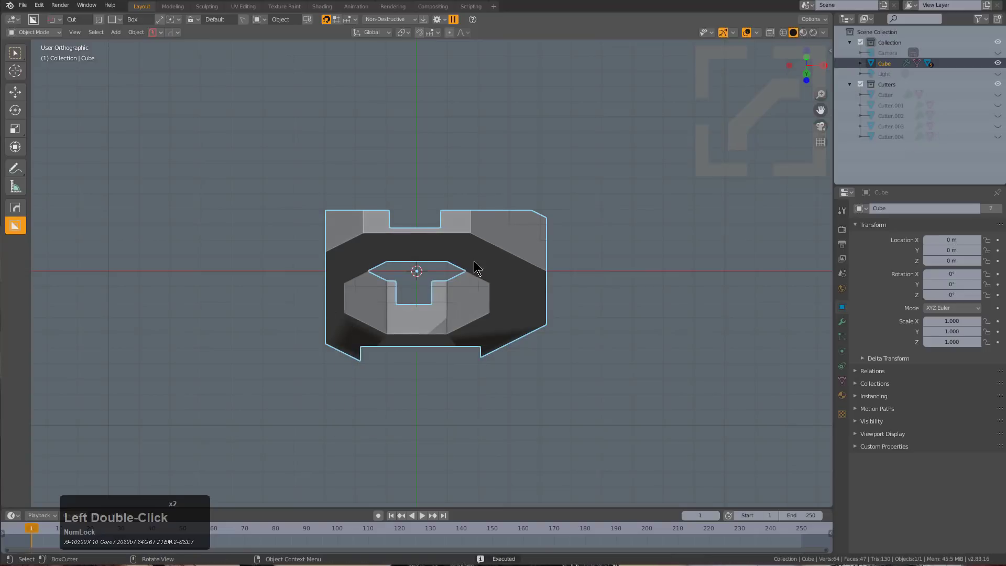
- Box-cut away the ring's positive X side and mirror the shape across the X axis
{"action": "left_click_drag", "start_coordinate": [564, 157], "coordinate": [505, 307]}
{"action": "left_click", "coordinate": [502, 283]}
{"action": "middle_click_drag", "start_coordinate": [502, 280], "coordinate": [482, 354]}
{"action": "key", "text": "alt+x"}
{"action": "left_click", "coordinate": [344, 229]}
{"action": "mouse_move", "coordinate": [464, 313]}
{"action": "middle_mouse_down"}
{"action": "mouse_move", "coordinate": [483, 306]}
{"action": "mouse_move", "coordinate": [457, 302]}
{"action": "middle_mouse_up"}
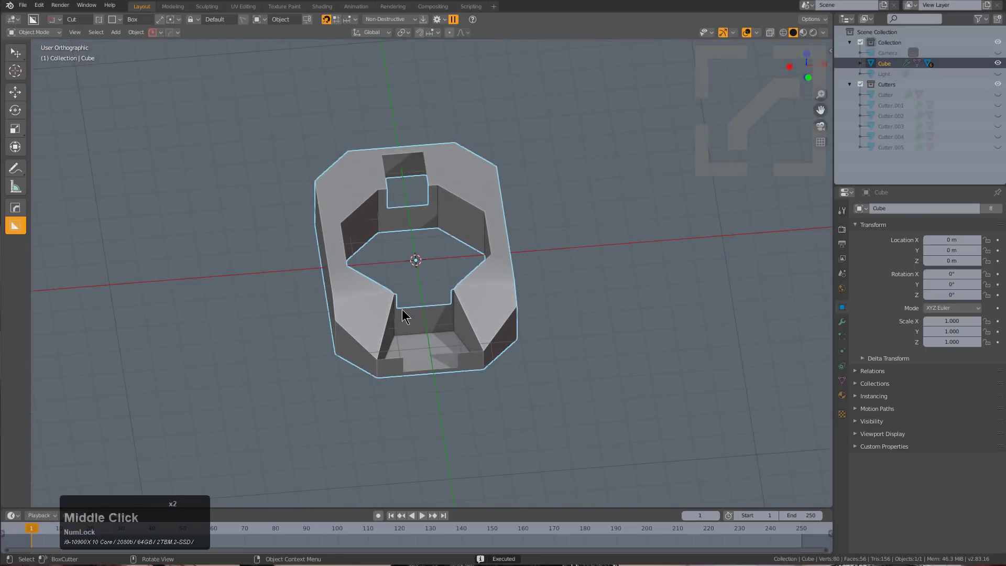
- Delete two opposite side faces of the base cube in Edit Mode and return to Object Mode
{"action": "key", "text": "Tab"}
{"action": "scroll", "coordinate": [431, 214], "scroll_direction": "up", "scroll_amount": 2}
{"action": "key", "text": "Tab"}
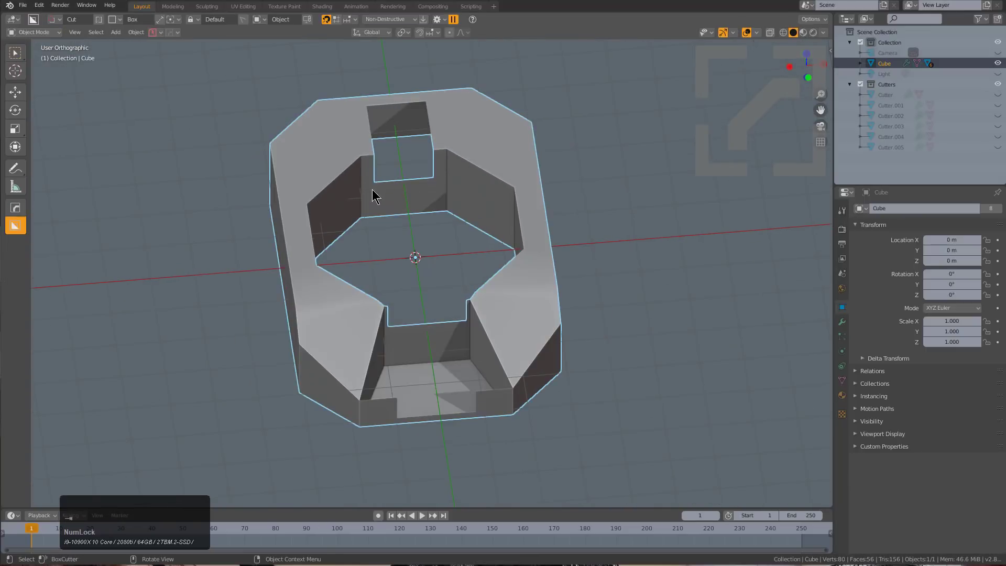
{"action": "key", "text": "Tab"}
{"action": "middle_click_drag", "start_coordinate": [376, 184], "coordinate": [448, 268]}
{"action": "key", "text": "3"}
{"action": "left_click", "coordinate": [371, 259]}
{"action": "left_click", "coordinate": [449, 270], "text": "shift"}
{"action": "key", "text": "x"}
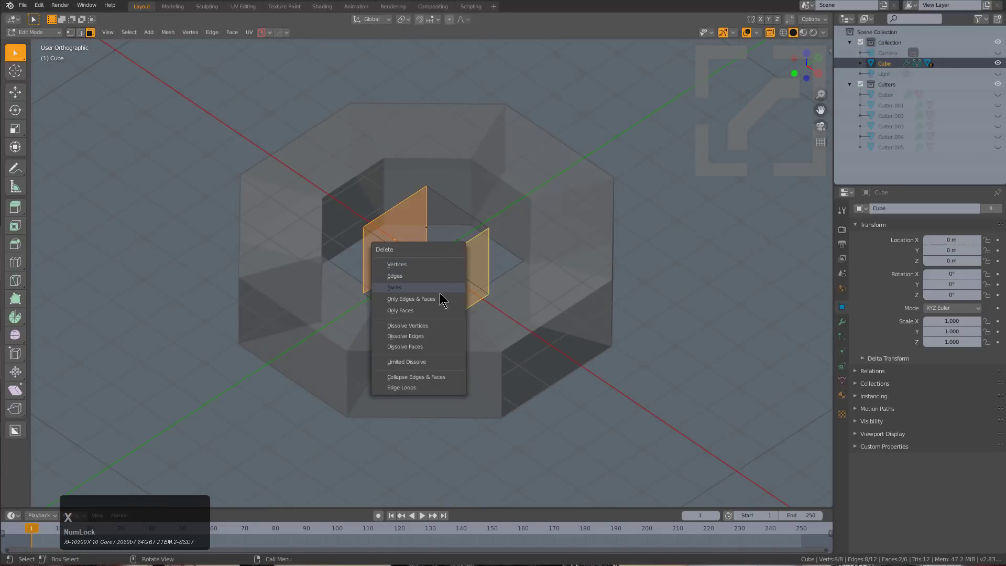
{"action": "left_click", "coordinate": [440, 289]}
{"action": "key", "text": "Tab"}
- Run the HardOps Sharpen operation on the mirrored ring and inspect its cuts from several angles
{"action": "middle_click_drag", "start_coordinate": [400, 292], "coordinate": [462, 288]}
{"action": "middle_click_drag", "start_coordinate": [372, 362], "coordinate": [523, 322]}
{"action": "key", "text": "q"}
{"action": "left_click", "coordinate": [500, 251], "text": "shift"}
{"action": "scroll", "coordinate": [500, 248], "scroll_direction": "up", "scroll_amount": 1}
{"action": "left_click", "coordinate": [500, 247]}
{"action": "middle_click_drag", "start_coordinate": [500, 247], "coordinate": [356, 233]}
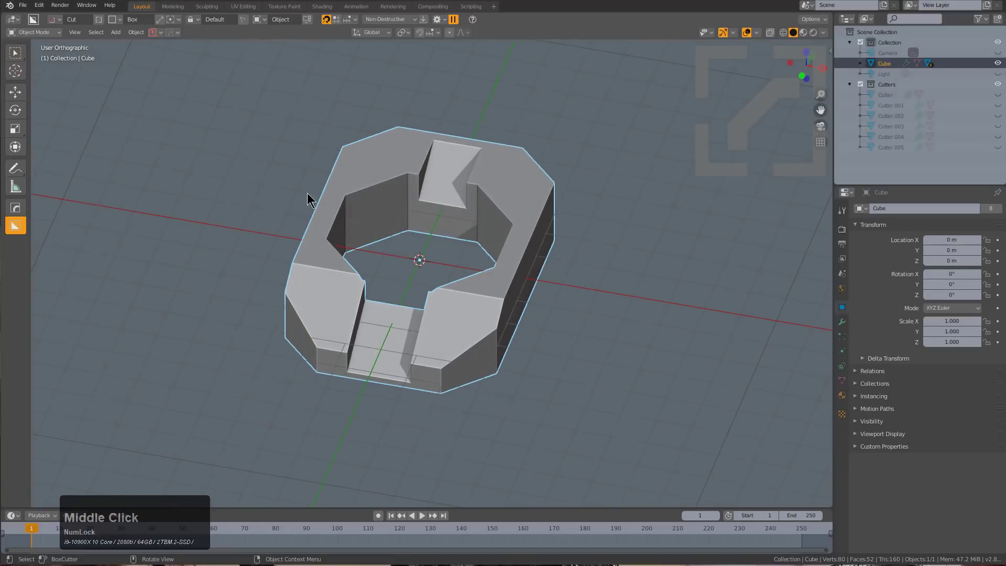
{"action": "middle_click_drag", "start_coordinate": [301, 283], "coordinate": [350, 261]}
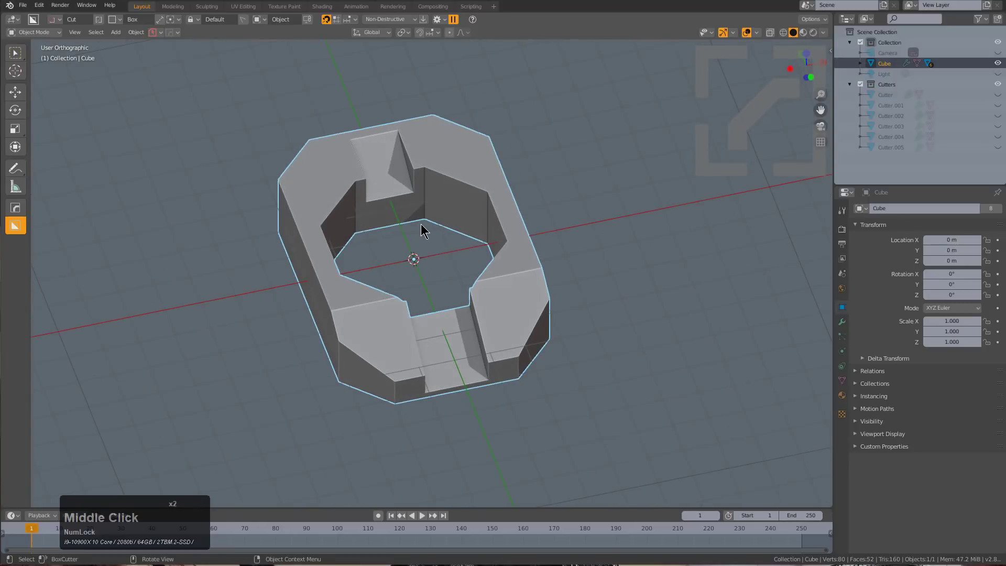
- Bevel one upper edge of the base cube in Edit Mode into a rounded profile with 8 segments
{"action": "key", "text": "Tab"}
{"action": "scroll", "coordinate": [414, 226], "scroll_direction": "up", "scroll_amount": 2}
{"action": "middle_click_drag", "start_coordinate": [423, 227], "coordinate": [490, 240]}
{"action": "scroll", "coordinate": [453, 240], "scroll_direction": "up", "scroll_amount": 1}
{"action": "key", "text": "2"}
{"action": "left_click", "coordinate": [487, 242]}
{"action": "key", "text": "ctrl+b"}
{"action": "scroll", "coordinate": [552, 281], "scroll_direction": "up", "scroll_amount": 4}
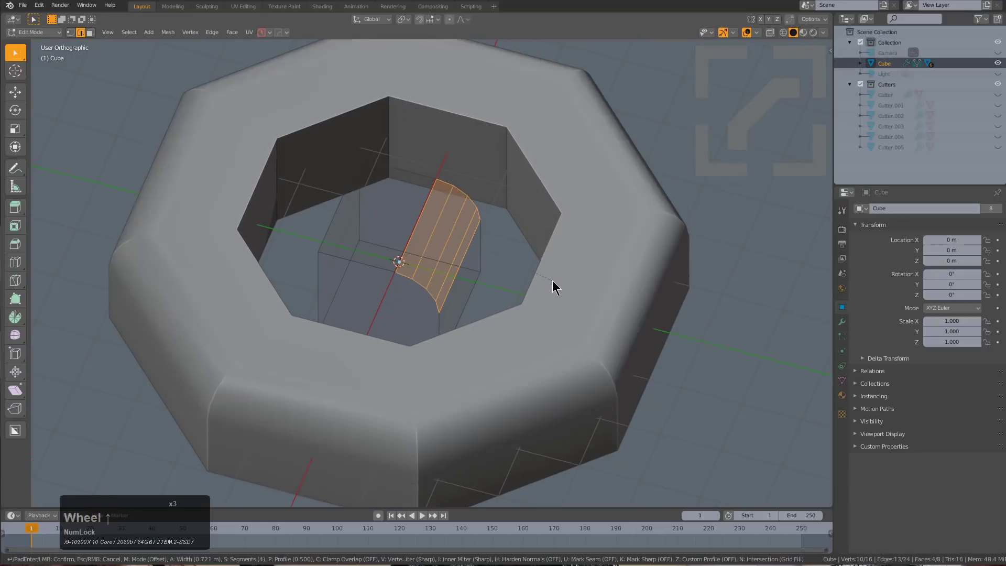
{"action": "left_click", "coordinate": [544, 273]}
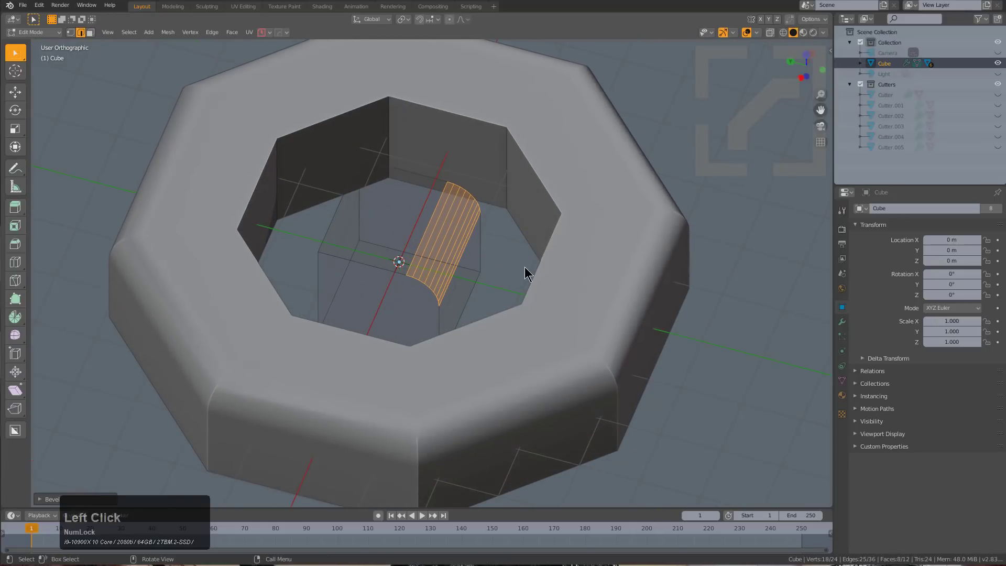
- Add four evenly spaced loop cuts across the base mesh, then view the rounded ring in Object Mode
{"action": "key", "text": "ctrl+r"}
{"action": "scroll", "coordinate": [441, 241], "scroll_direction": "up", "scroll_amount": 5}
{"action": "left_click", "coordinate": [442, 241]}
{"action": "right_click", "coordinate": [442, 241]}
{"action": "right_click", "coordinate": [442, 241]}
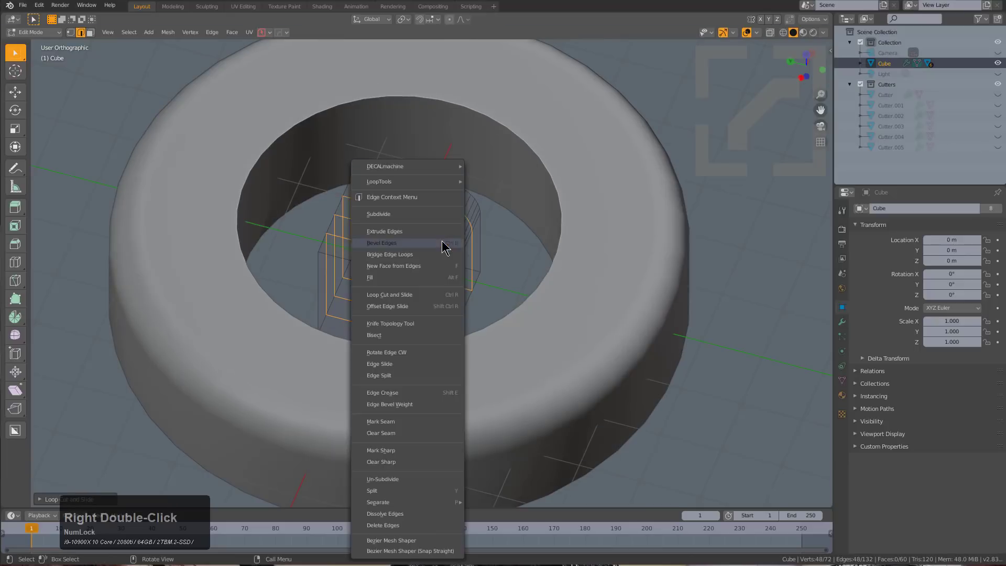
{"action": "key", "text": "Tab"}
{"action": "scroll", "coordinate": [433, 279], "scroll_direction": "down", "scroll_amount": 1}
{"action": "middle_click_drag", "start_coordinate": [136, 150], "coordinate": [157, 190]}
{"action": "middle_click_drag", "start_coordinate": [593, 244], "coordinate": [428, 250]}
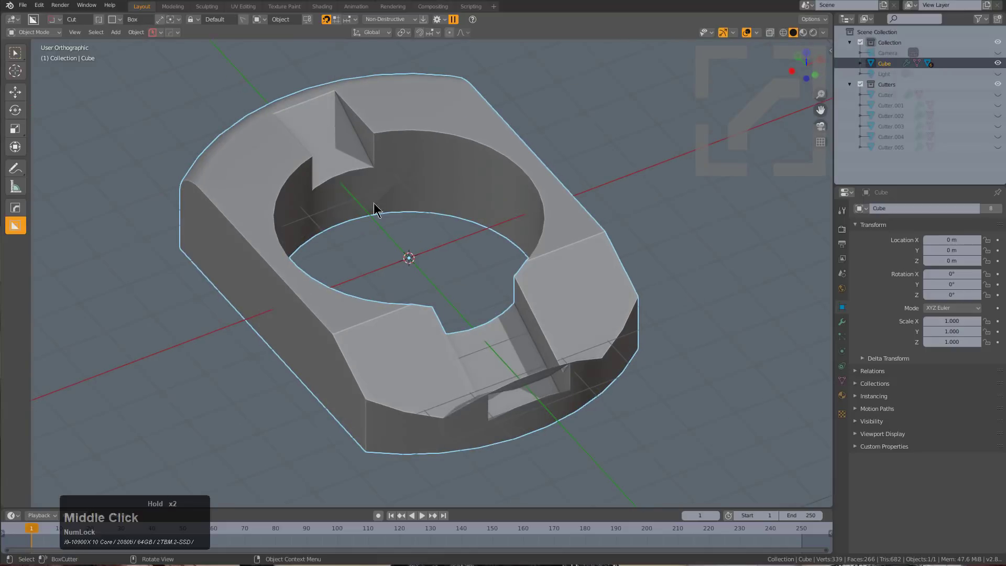
- Delete the ring and enable the Radial/Twist (Render/Edit Toggle) opt-in
{"action": "key", "text": "x"}
{"action": "left_click", "coordinate": [438, 251]}
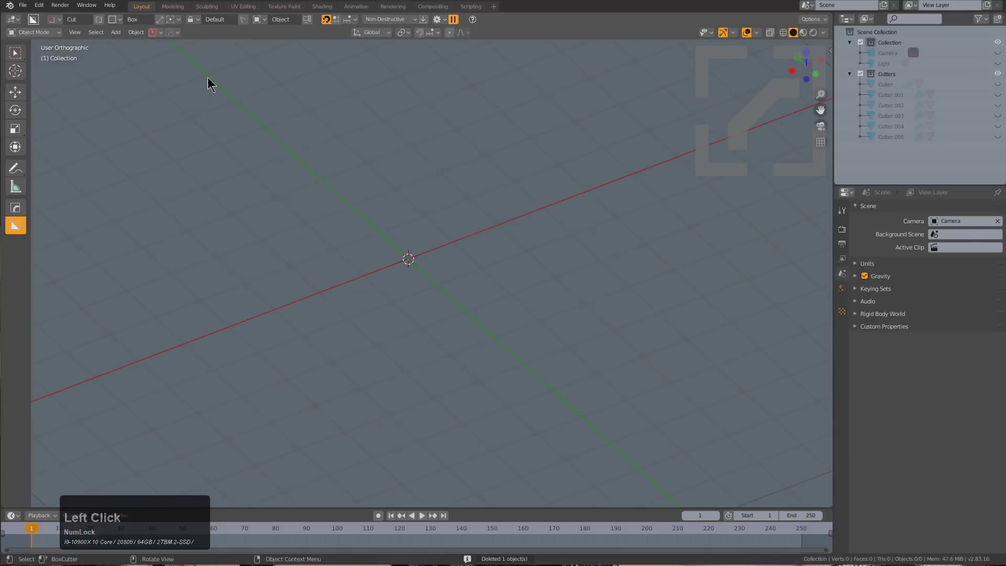
{"action": "left_click", "coordinate": [173, 32]}
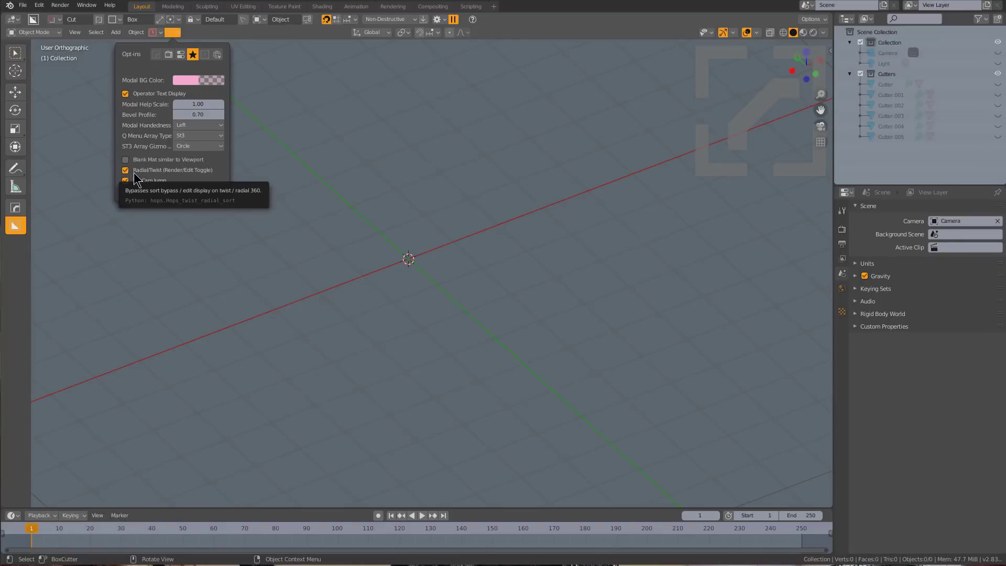
- Add a new mesh cube at the scene origin
{"action": "middle_click_drag", "start_coordinate": [457, 232], "coordinate": [457, 263]}
{"action": "key", "text": "shift+a"}
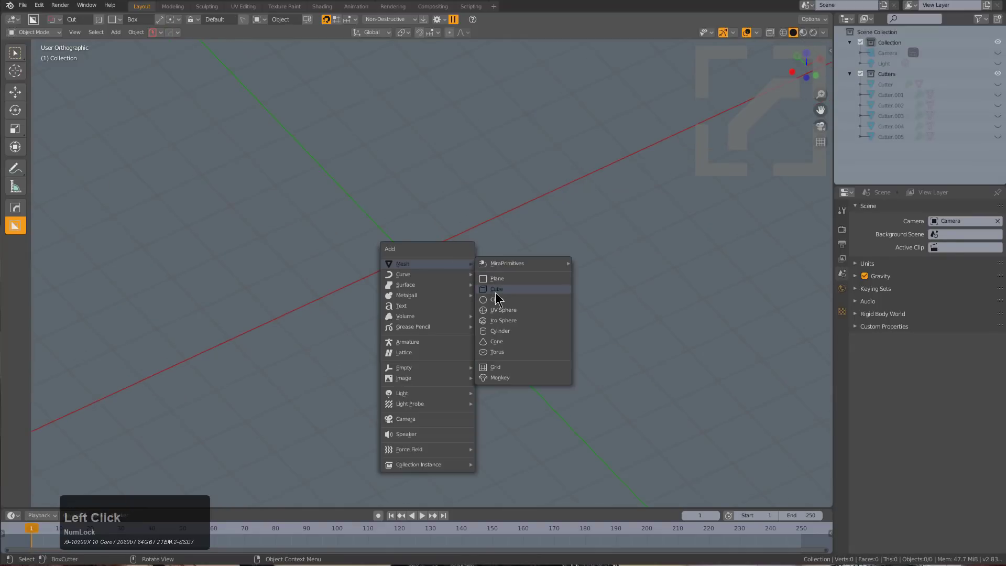
{"action": "left_click", "coordinate": [496, 289]}
{"action": "middle_click_drag", "start_coordinate": [456, 302], "coordinate": [442, 294]}
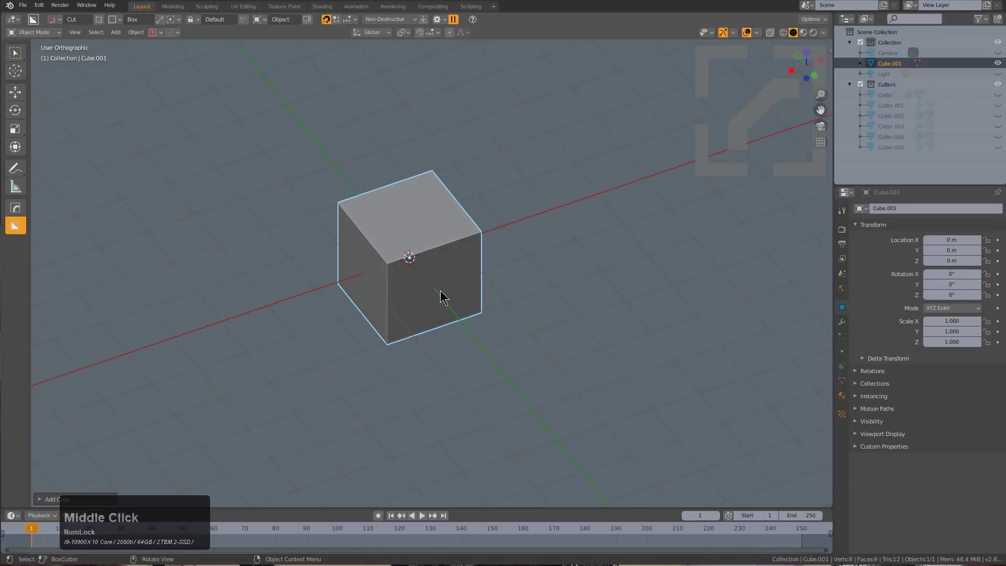
- Apply Twist 360 to the new cube and enter Edit Mode on it
{"action": "key", "text": "q"}
{"action": "mouse_move", "coordinate": [440, 372]}
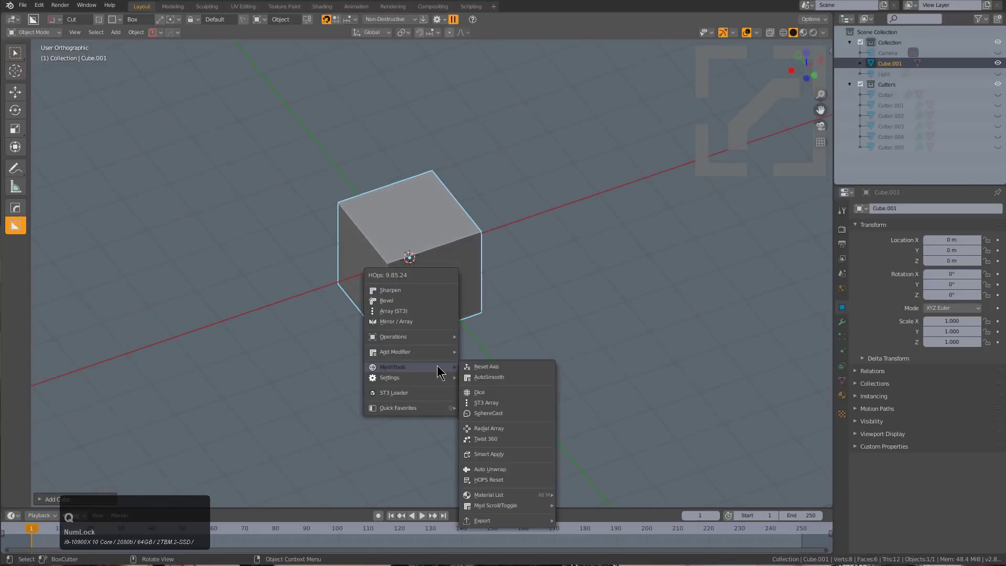
{"action": "left_click", "coordinate": [501, 439]}
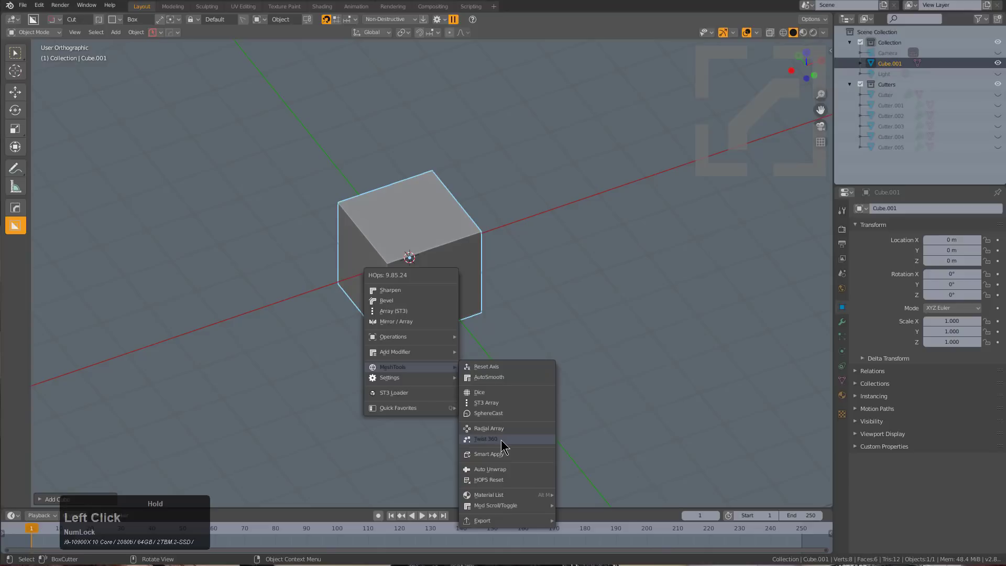
{"action": "left_click", "coordinate": [501, 439]}
{"action": "key", "text": "Tab"}
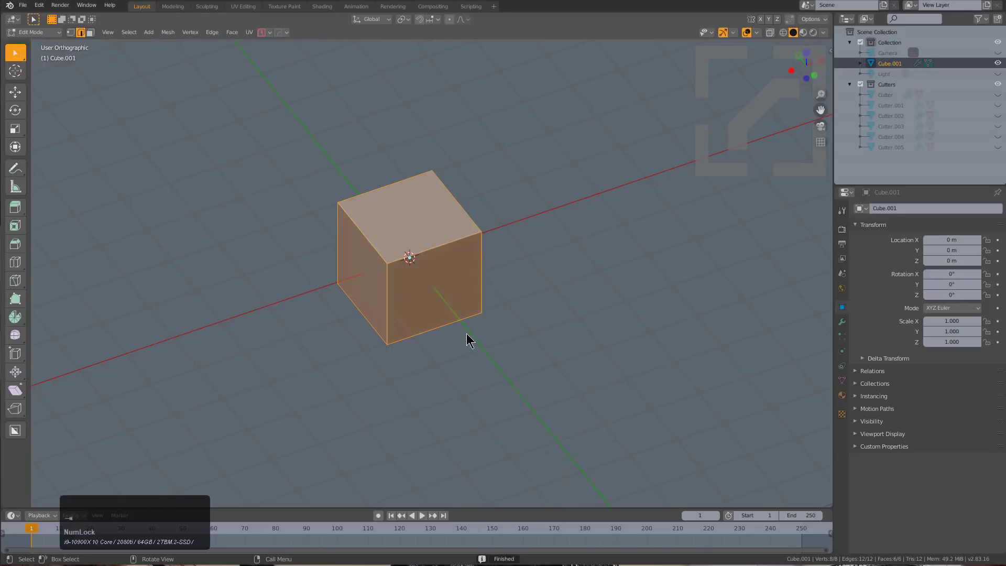
{"action": "scroll", "coordinate": [414, 270], "scroll_direction": "up", "scroll_amount": 1}
{"action": "left_click", "coordinate": [370, 243]}
{"action": "key", "text": "ctrl+b"}
{"action": "left_click", "coordinate": [478, 285]}
{"action": "key", "text": "ctrl+z"}
{"action": "key", "text": "ctrl+z"}
{"action": "key", "text": "ctrl+z"}
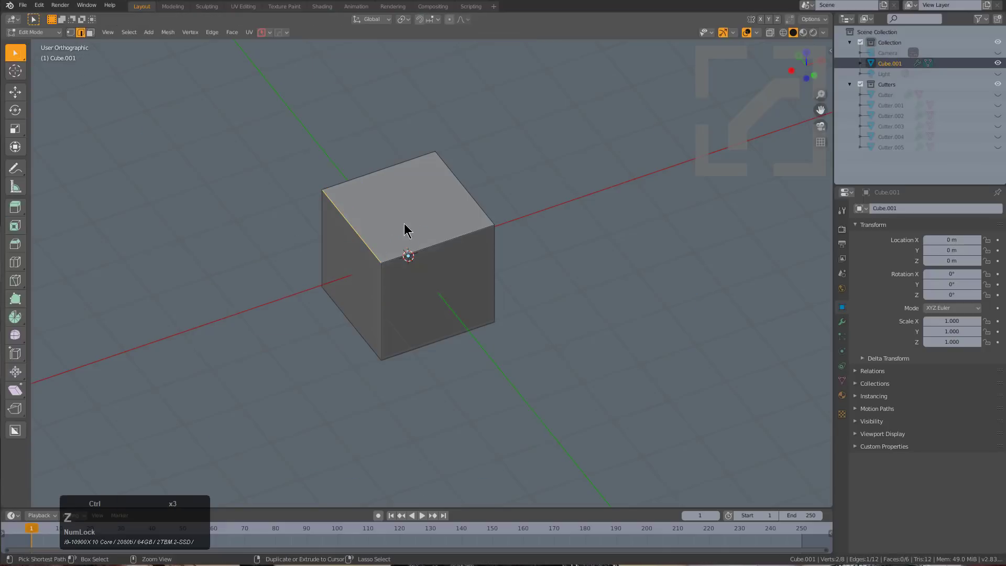
- Bevel the cube's upper front edge into a rounded profile and review the ring's modifier display toggles in HOps Helper
{"action": "left_click", "coordinate": [433, 248]}
{"action": "key", "text": "ctrl+b"}
{"action": "left_click", "coordinate": [565, 301]}
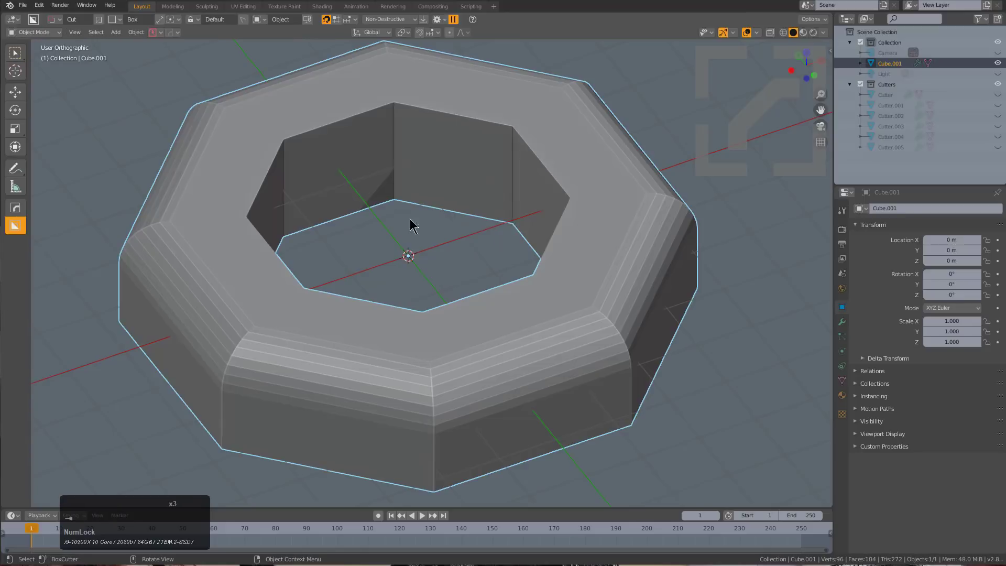
{"action": "key", "text": "ctrl+grave"}
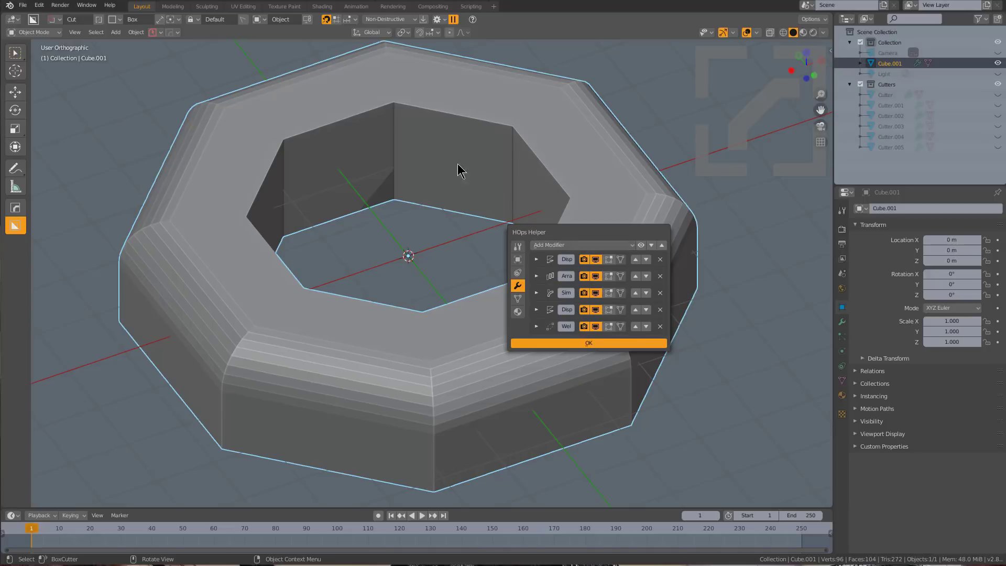
{"action": "left_click", "coordinate": [381, 158]}
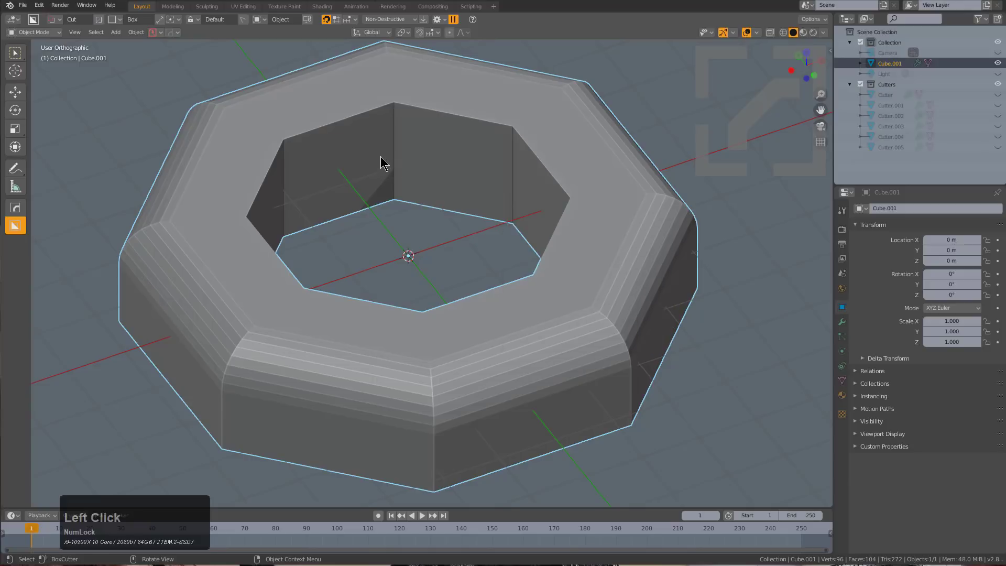
- Delete the beveled ring and open the Opt-ins to view the To_Cam Jump setting
{"action": "key", "text": "x"}
{"action": "left_click", "coordinate": [381, 156]}
{"action": "left_click", "coordinate": [174, 33]}
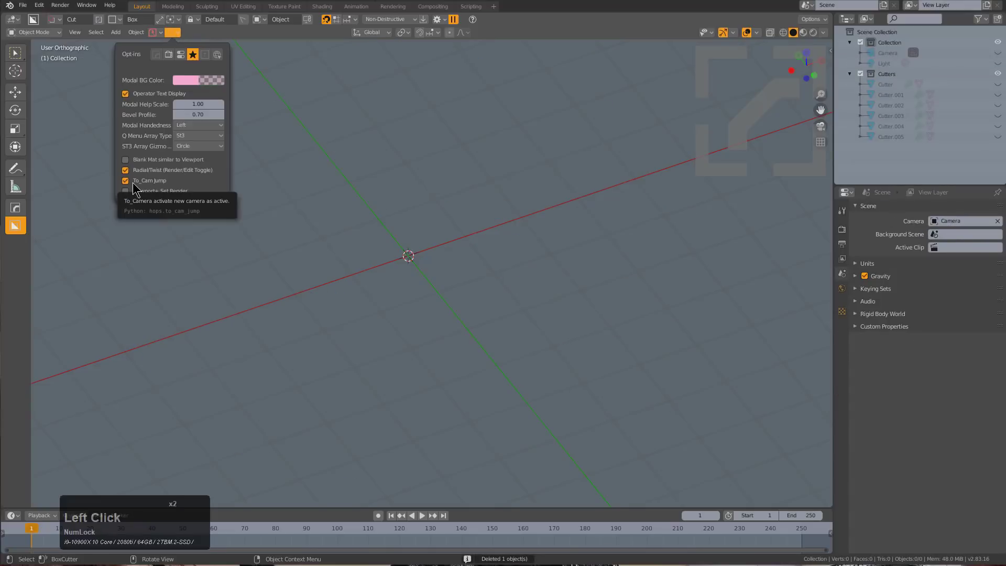
- Add a new mesh cube at the scene origin and clear the selection
{"action": "scroll", "coordinate": [464, 325], "scroll_direction": "down", "scroll_amount": 1}
{"action": "key", "text": "shift+a"}
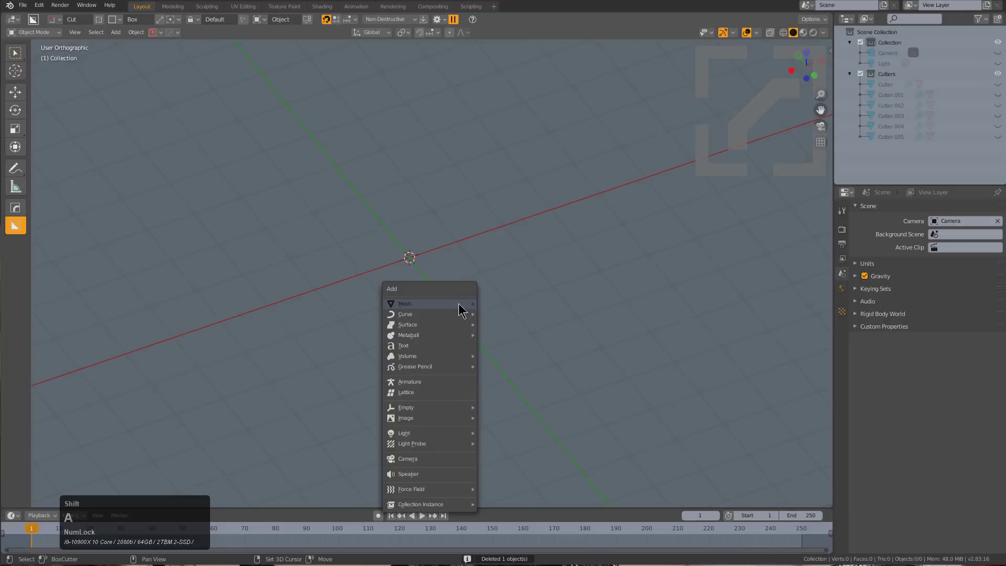
{"action": "mouse_move", "coordinate": [469, 304]}
{"action": "left_click", "coordinate": [499, 328]}
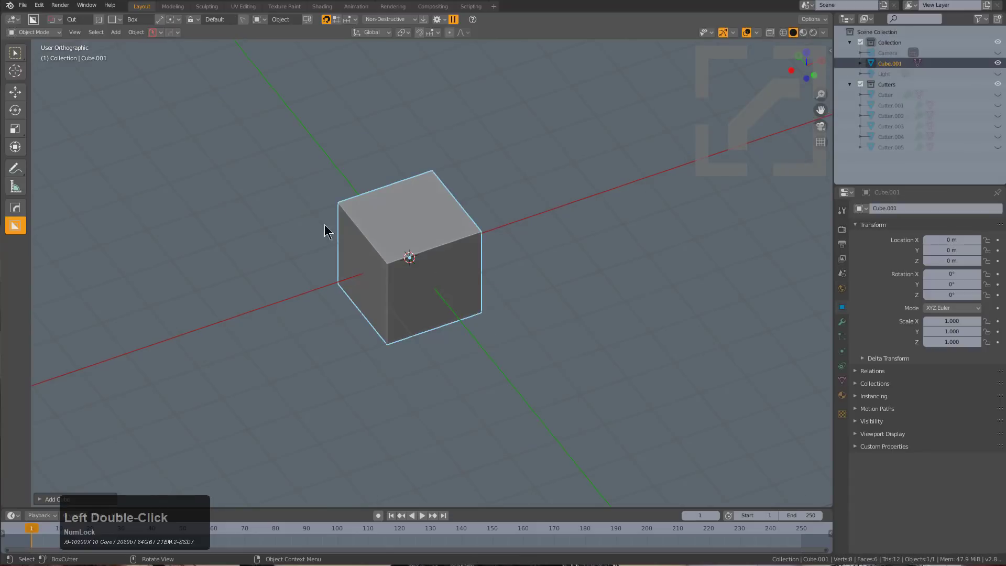
{"action": "middle_click_drag", "start_coordinate": [290, 252], "coordinate": [338, 259]}
{"action": "key", "text": "a"}
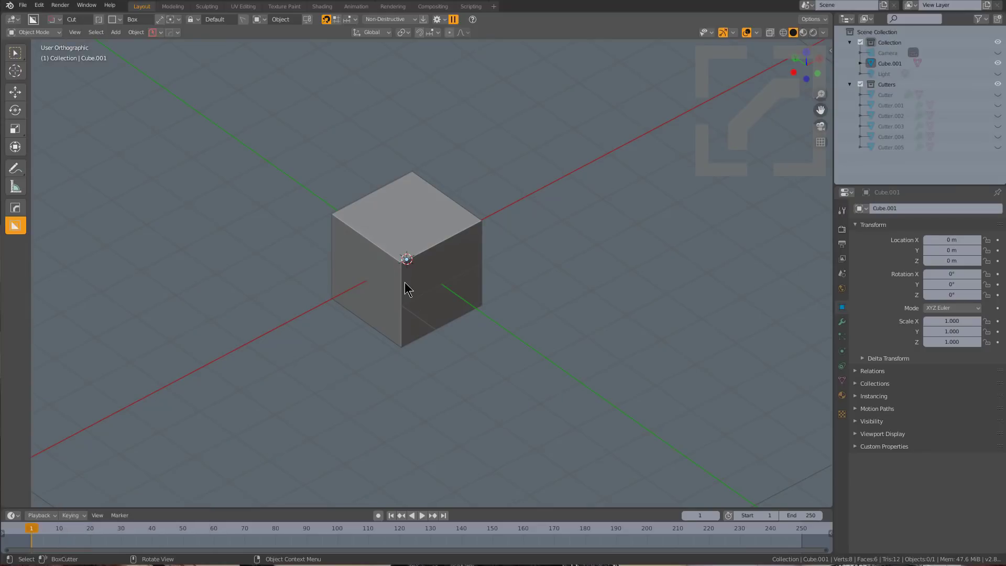
- Add a HardOps camera turntable rig around the cube with To_Cam Jump enabled
{"action": "middle_click_drag", "start_coordinate": [441, 296], "coordinate": [448, 297]}
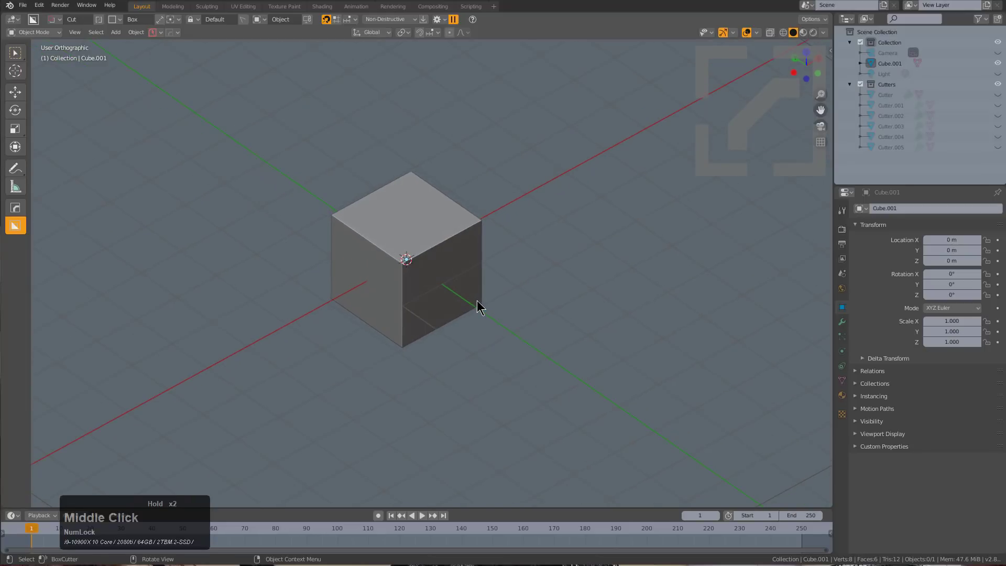
{"action": "scroll", "coordinate": [489, 301], "scroll_direction": "up", "scroll_amount": 1}
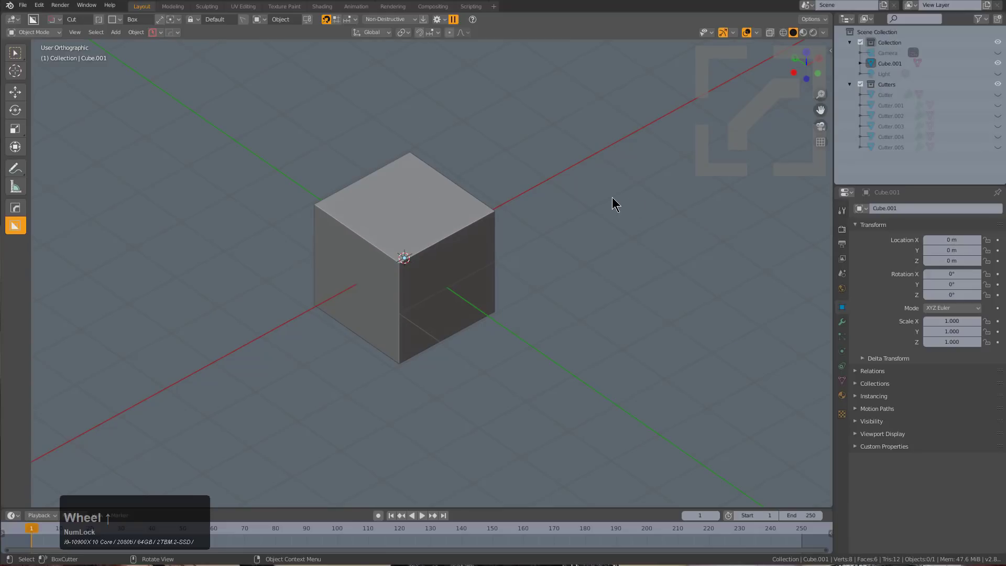
{"action": "left_click", "coordinate": [537, 191]}
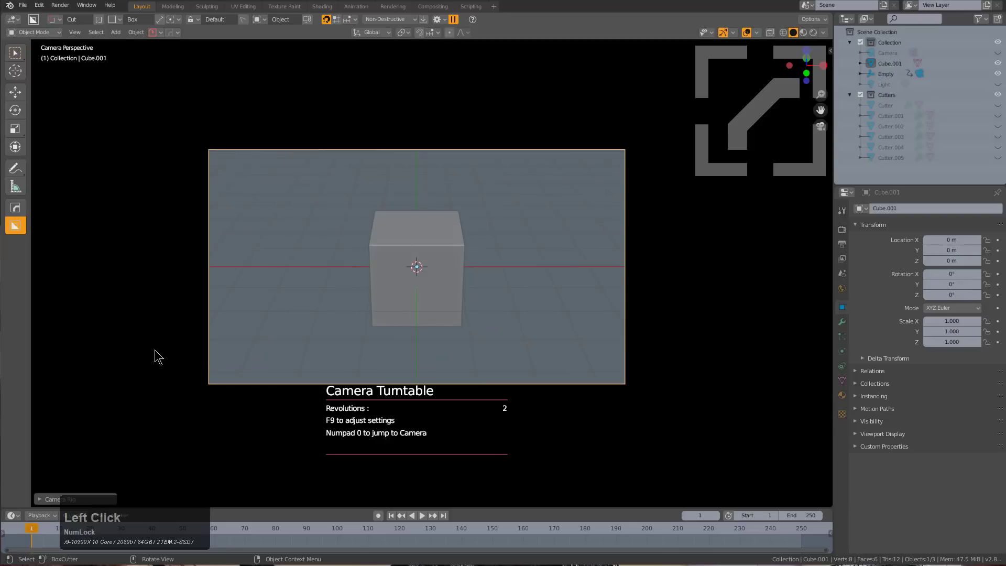
- Move the turntable camera about 4 m closer to the cube along its local Z and play the turntable animation
{"action": "left_click", "coordinate": [211, 179]}
{"action": "key", "text": "g"}
{"action": "key", "text": "z"}
{"action": "key", "text": "z"}
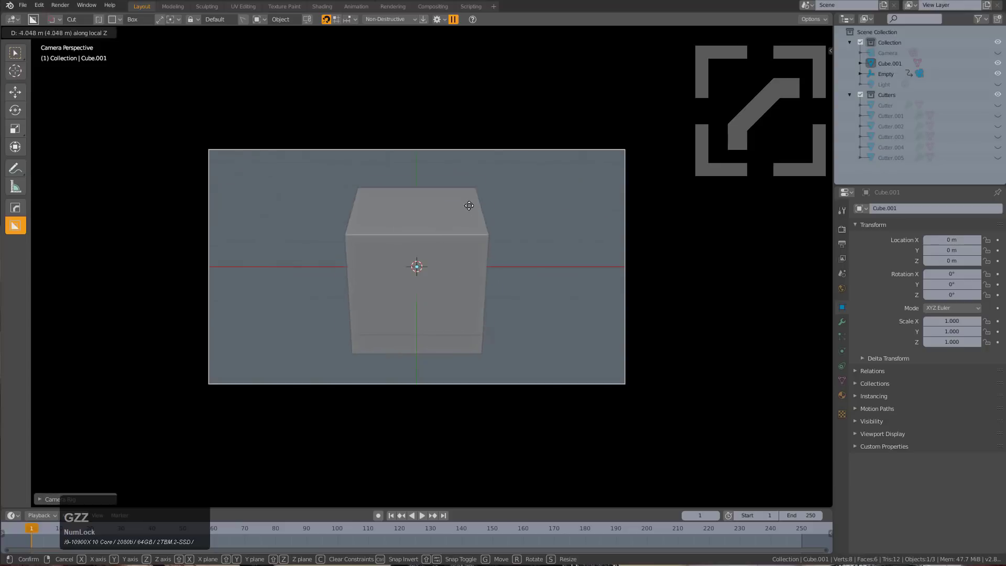
{"action": "left_click", "coordinate": [427, 250]}
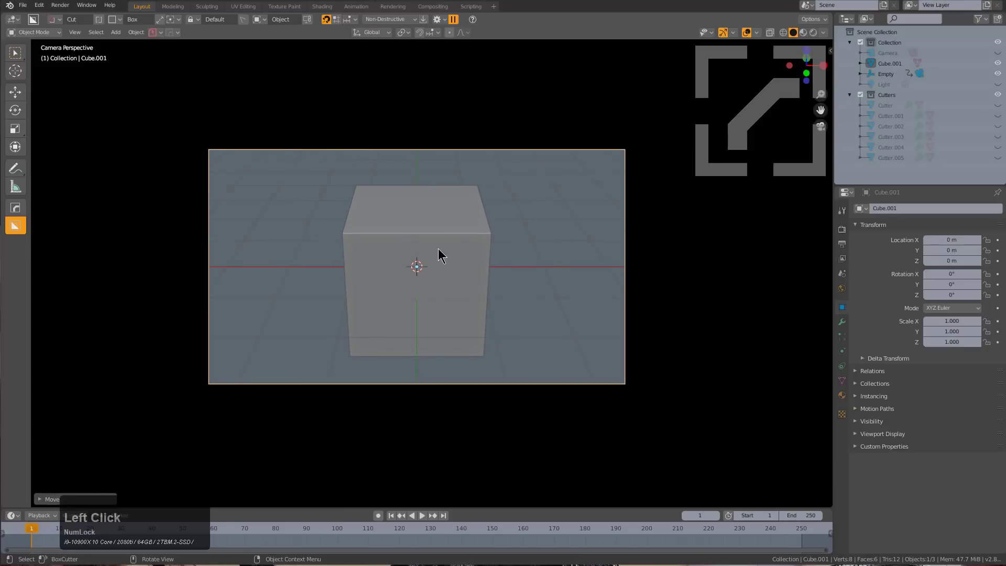
{"action": "key", "text": "space"}
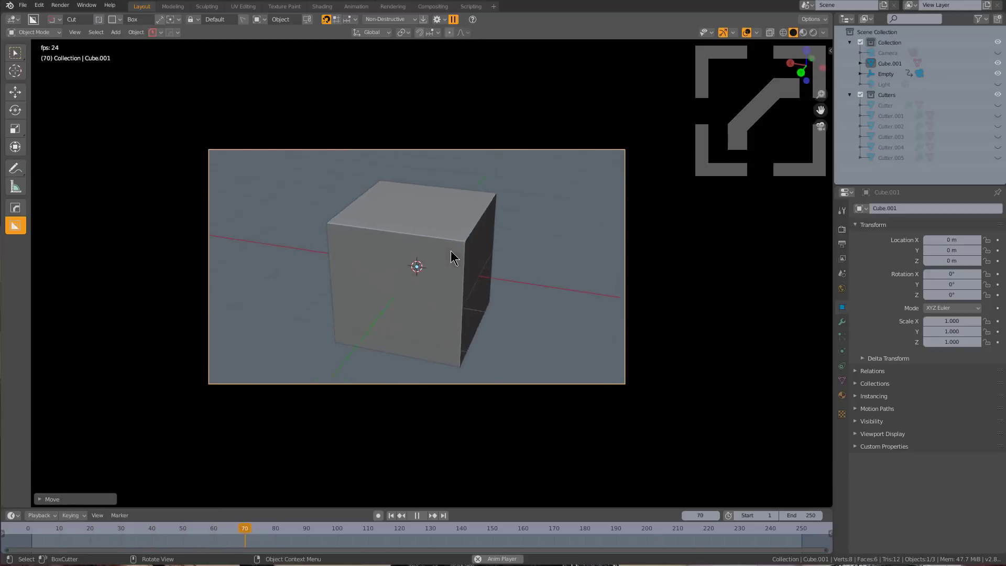
{"action": "key", "text": "Escape"}
- Leave the camera view and delete the turntable camera
{"action": "middle_click_drag", "start_coordinate": [450, 251], "coordinate": [688, 233]}
{"action": "left_click", "coordinate": [775, 251]}
{"action": "key", "text": "x"}
{"action": "left_click", "coordinate": [722, 251]}
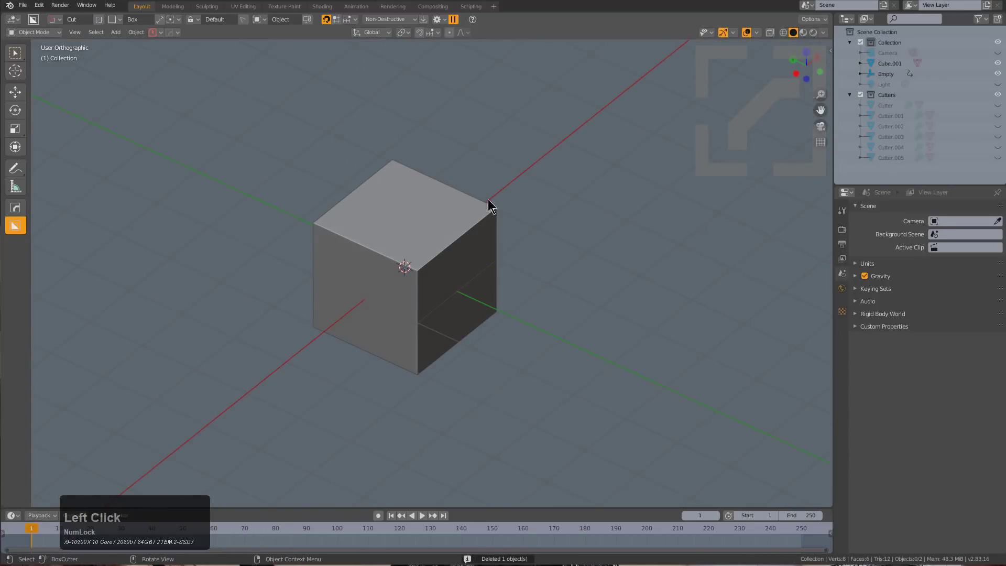
- Turn off To_Cam Jump in the Opt-ins and add another camera turntable rig around the cube
{"action": "left_click", "coordinate": [174, 33]}
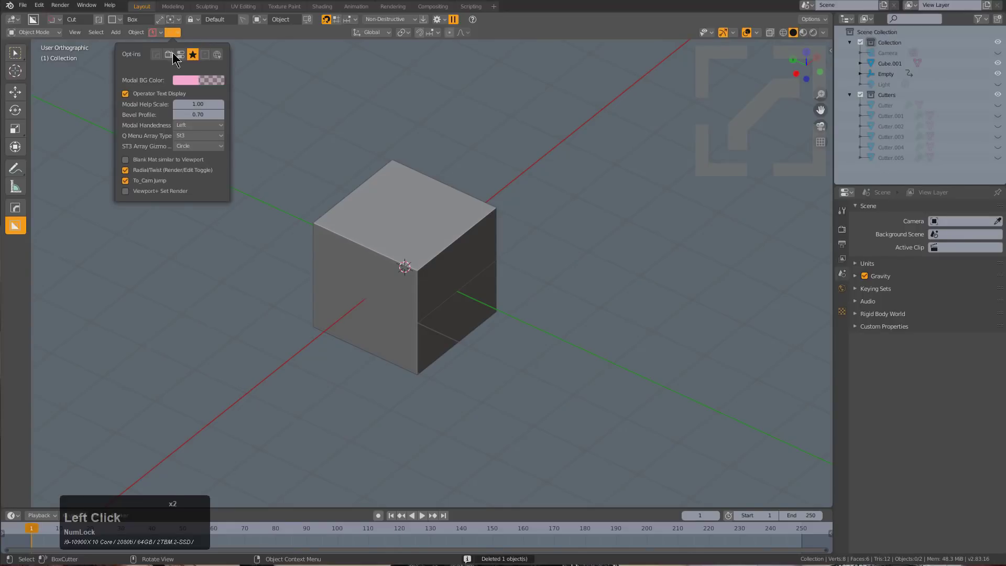
{"action": "left_click", "coordinate": [125, 182]}
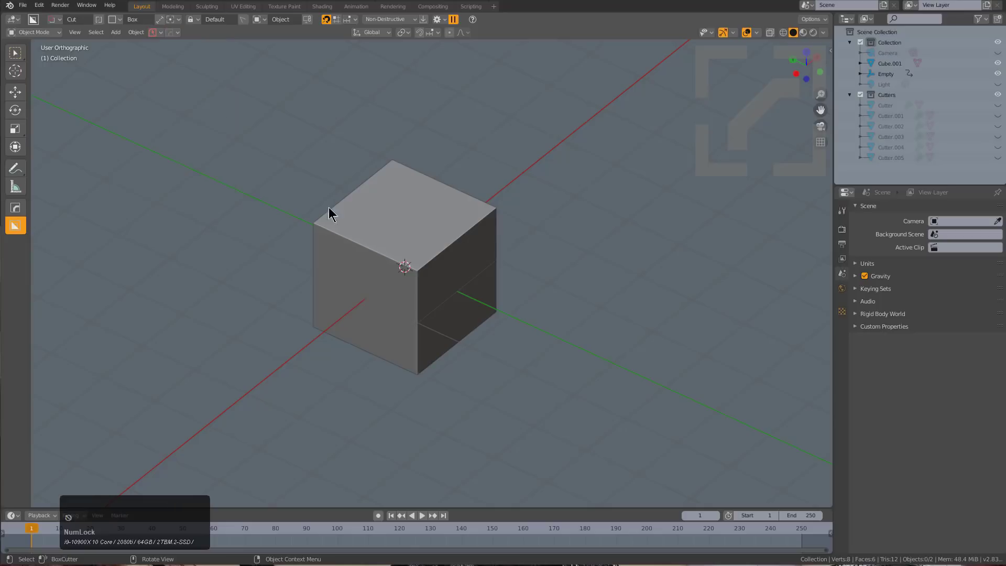
{"action": "middle_click_drag", "start_coordinate": [281, 196], "coordinate": [454, 276]}
{"action": "key", "text": "q"}
{"action": "left_click", "coordinate": [543, 262]}
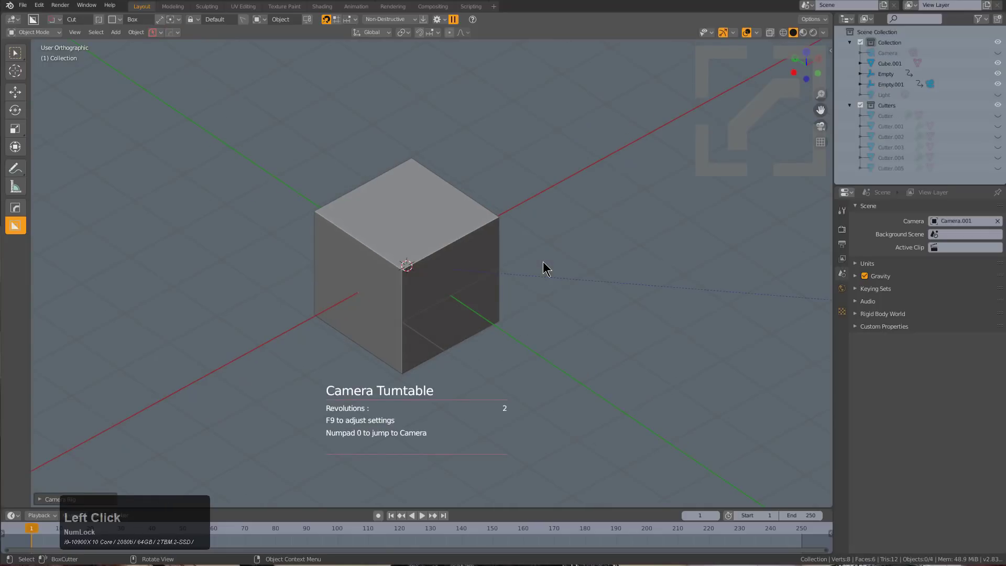
{"action": "scroll", "coordinate": [534, 279], "scroll_direction": "down", "scroll_amount": 3}
{"action": "key", "text": "KP_0"}
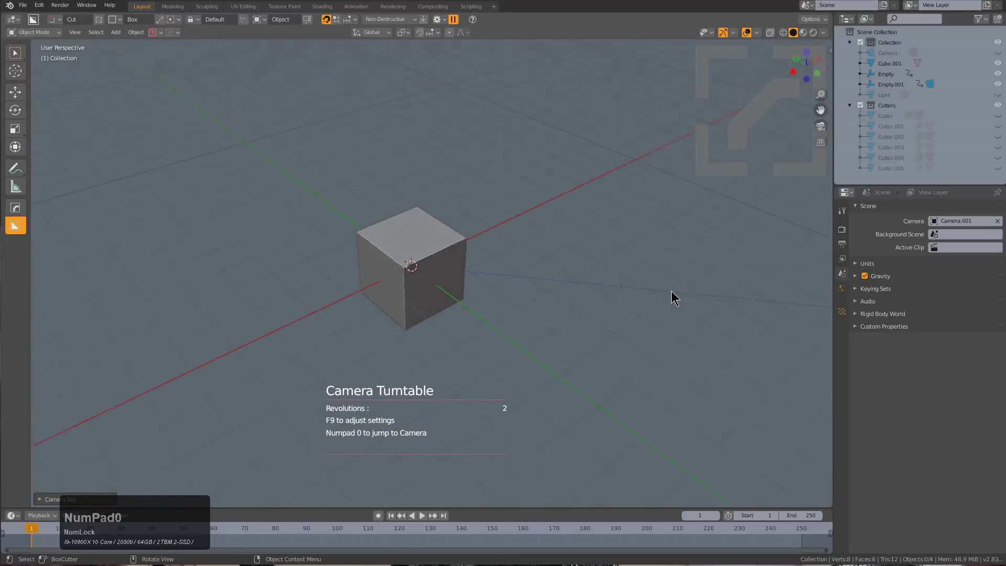
- Reposition the new camera freely and vertically in front of the cube, and move it more than 5 m closer along its local Z
{"action": "middle_click_drag", "start_coordinate": [480, 275], "coordinate": [406, 299]}
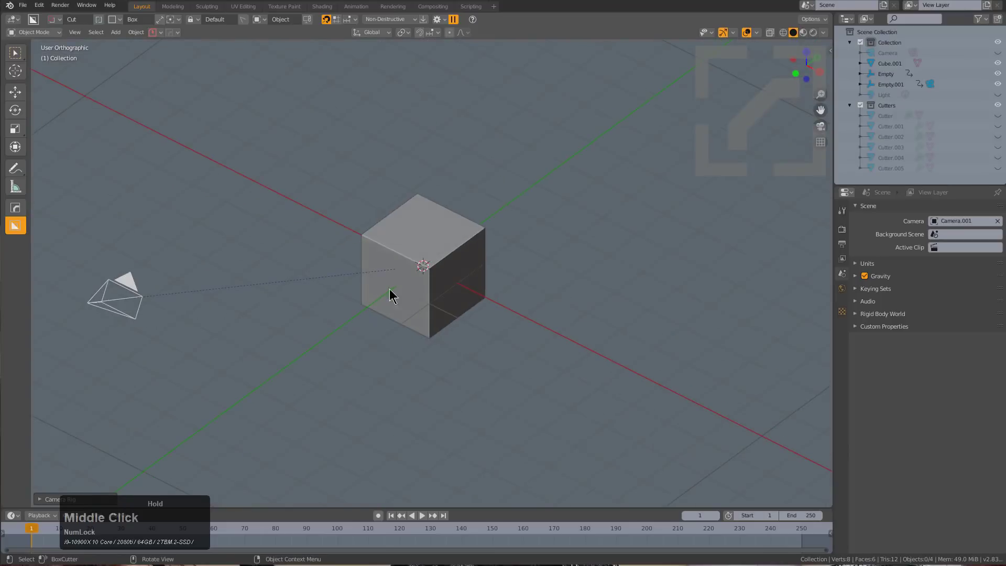
{"action": "scroll", "coordinate": [204, 301], "scroll_direction": "down", "scroll_amount": 1}
{"action": "left_click", "coordinate": [172, 291]}
{"action": "key", "text": "g"}
{"action": "left_click", "coordinate": [492, 319]}
{"action": "key", "text": "g"}
{"action": "key", "text": "z"}
{"action": "left_click", "coordinate": [476, 397]}
{"action": "key", "text": "g"}
{"action": "key", "text": "z"}
{"action": "key", "text": "z"}
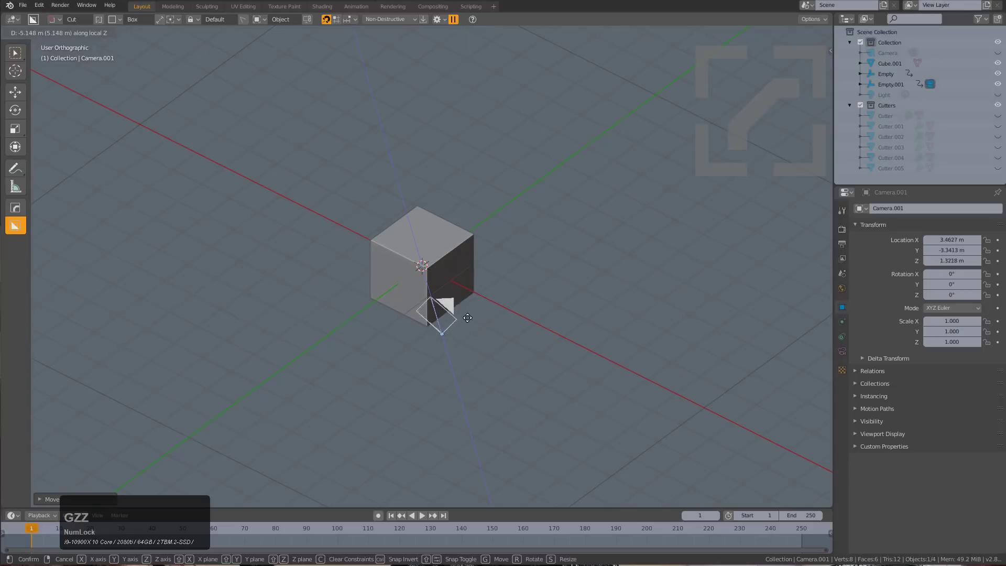
{"action": "left_click", "coordinate": [475, 340]}
- Look through the new camera and rotate it freely to tilt its framing of the cube
{"action": "key", "text": "KP_0"}
{"action": "key", "text": "r"}
{"action": "key", "text": "r"}
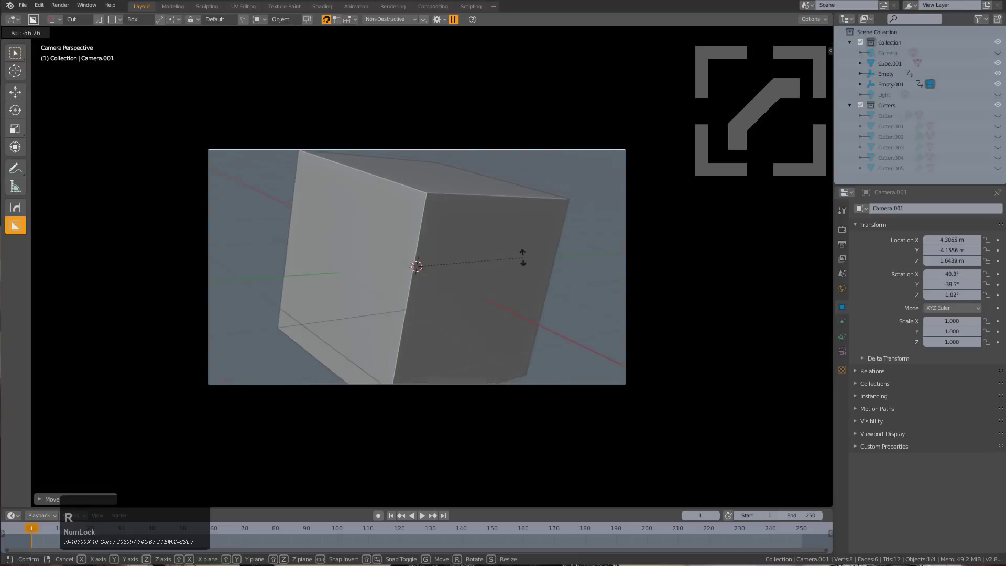
{"action": "left_click", "coordinate": [521, 275]}
- Leave the camera view and delete the second turntable camera
{"action": "middle_click_drag", "start_coordinate": [521, 275], "coordinate": [530, 269]}
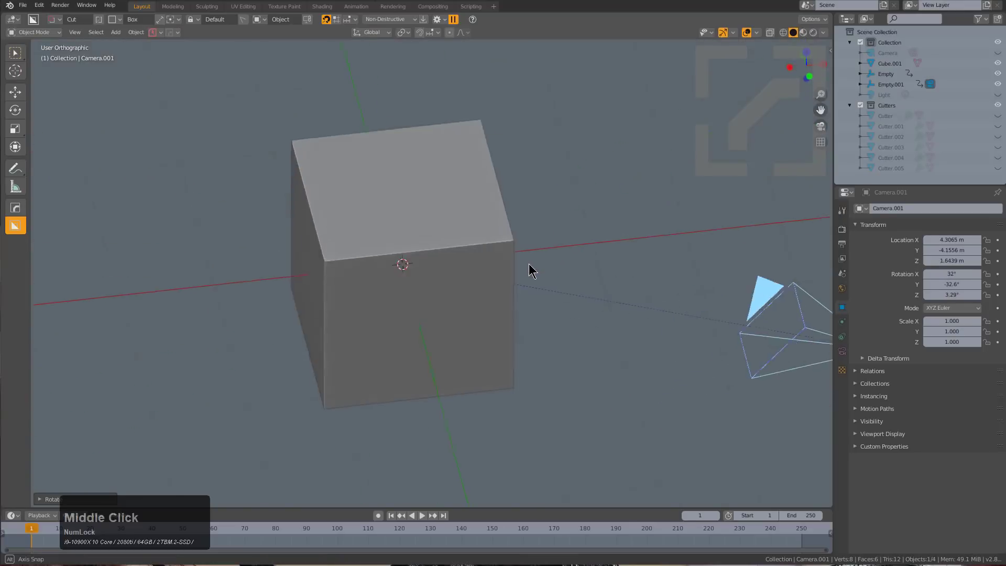
{"action": "scroll", "coordinate": [464, 186], "scroll_direction": "down", "scroll_amount": 3}
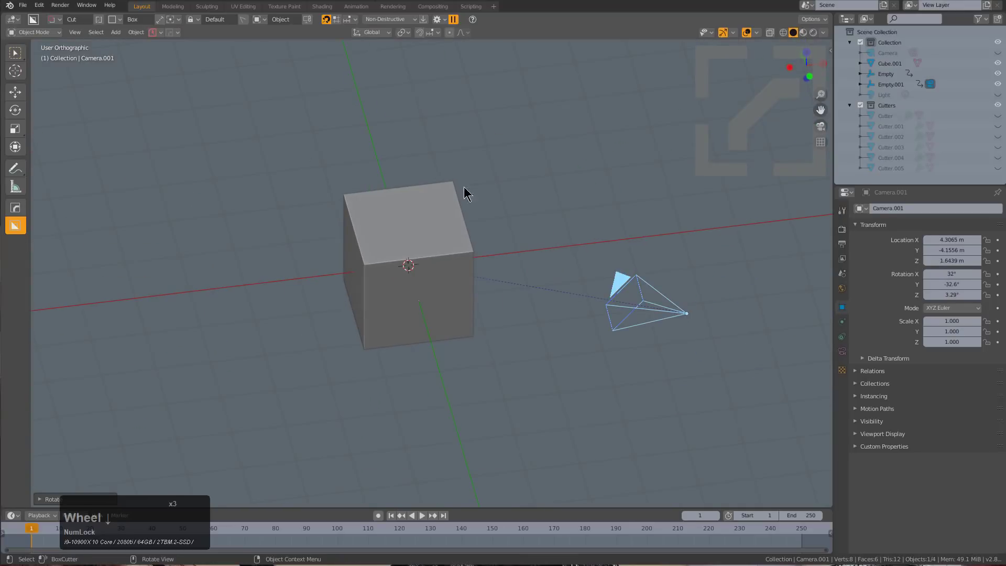
{"action": "key", "text": "x"}
{"action": "left_click", "coordinate": [550, 317]}
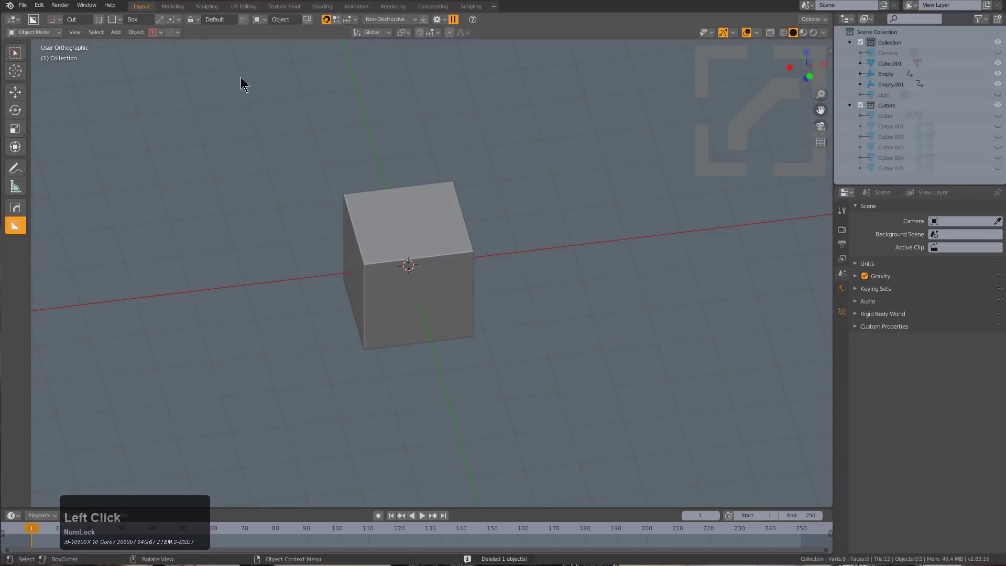
- Check the Viewport+ Set Render opt-in, and in (v)Lookdev+ choose hdrmaps_com_free_061_Prev.jpg at about -39° with To_Render on
{"action": "left_click", "coordinate": [172, 33]}
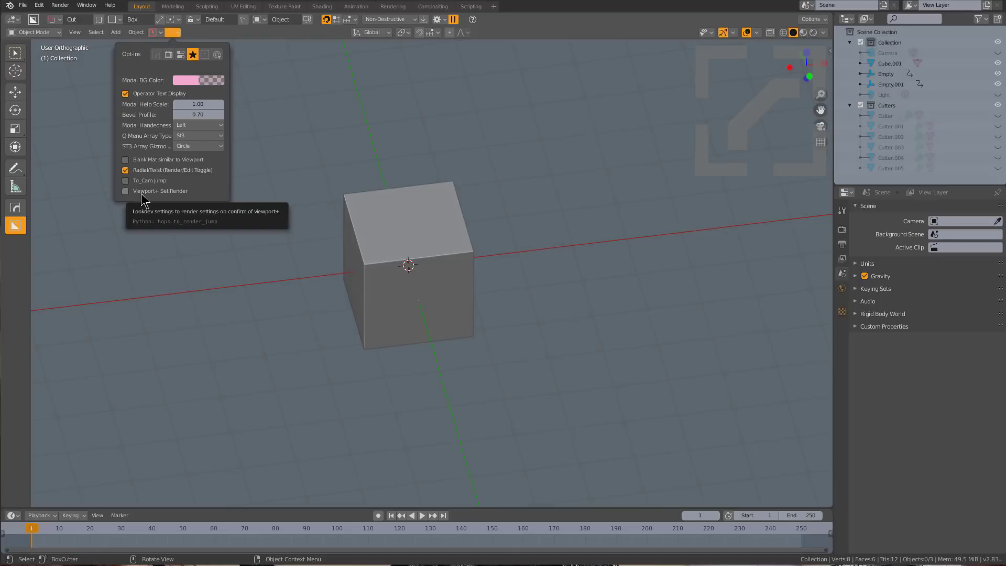
{"action": "middle_click_drag", "start_coordinate": [470, 266], "coordinate": [482, 287]}
{"action": "key", "text": "alt+v"}
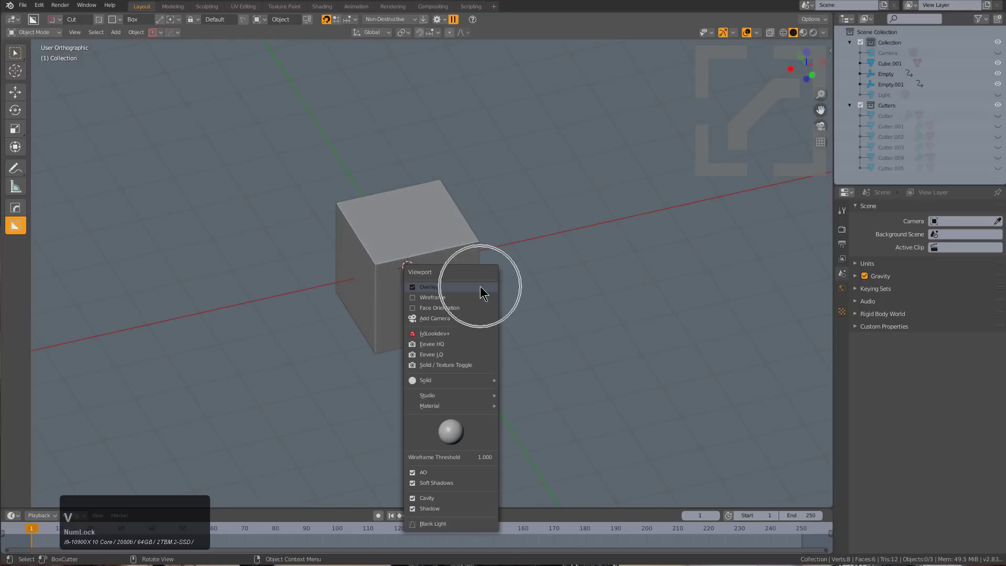
{"action": "left_click", "coordinate": [480, 286]}
{"action": "key", "text": "s"}
{"action": "key", "text": "s"}
{"action": "key", "text": "s"}
{"action": "key", "text": "s"}
{"action": "key", "text": "s"}
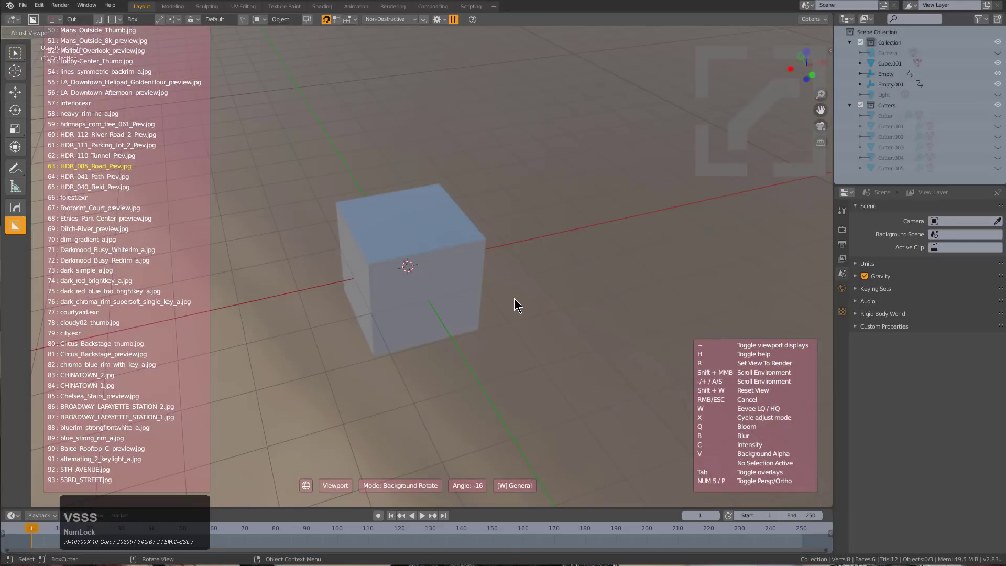
{"action": "key", "text": "s"}
{"action": "key", "text": "s"}
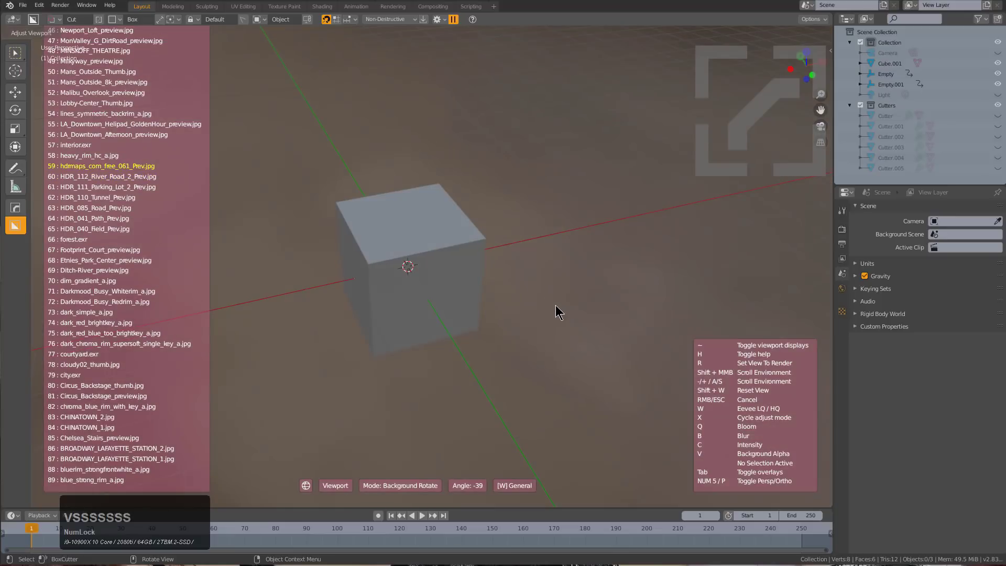
{"action": "key", "text": "r"}
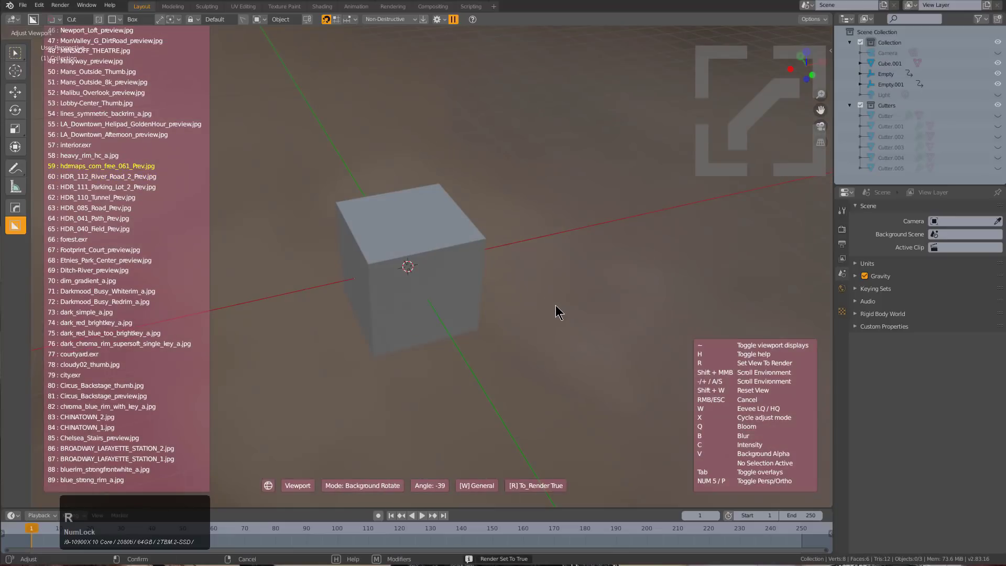
{"action": "left_click", "coordinate": [555, 305]}
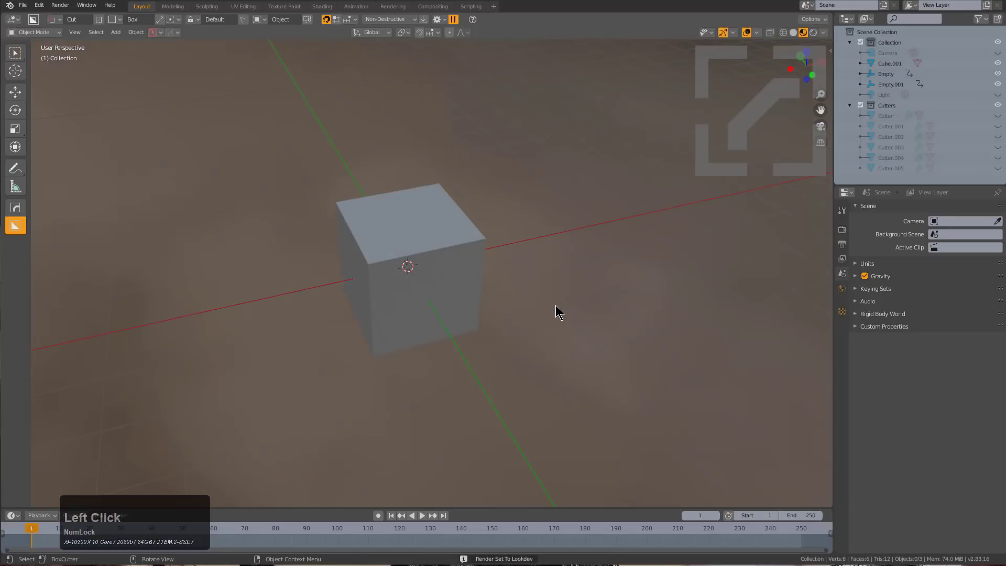
- Change the lookdev environment to LA_Downtown_Afternoon_preview.jpg, rotated to about -108°, without turning on To_Render
{"action": "key", "text": "v"}
{"action": "key", "text": "s"}
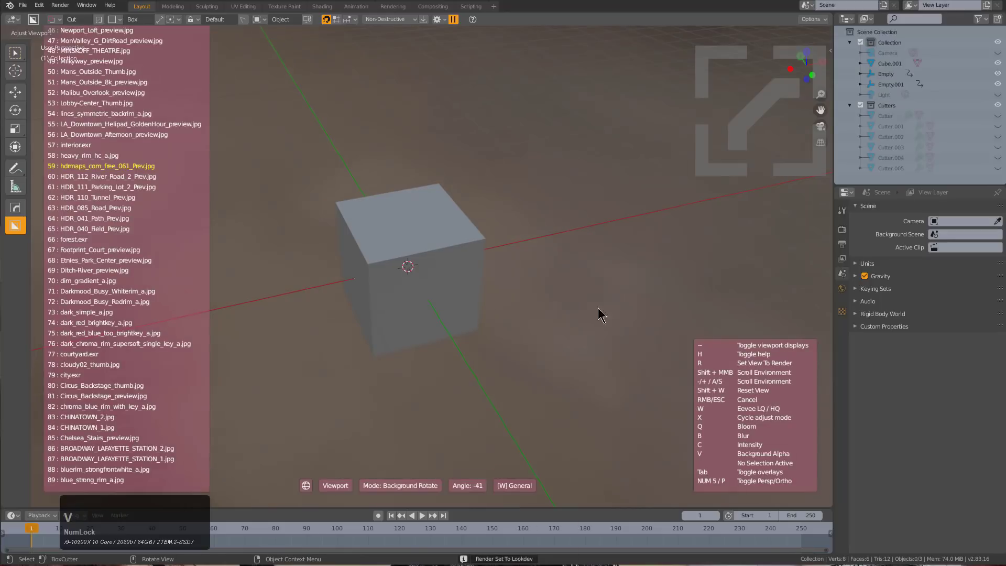
{"action": "key", "text": "s"}
{"action": "key", "text": "s"}
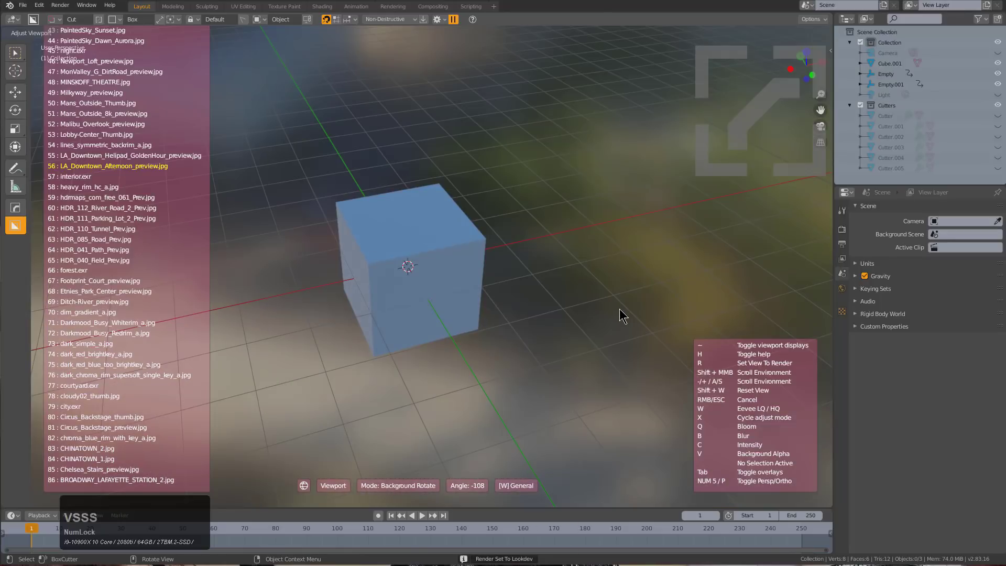
{"action": "left_click", "coordinate": [622, 310]}
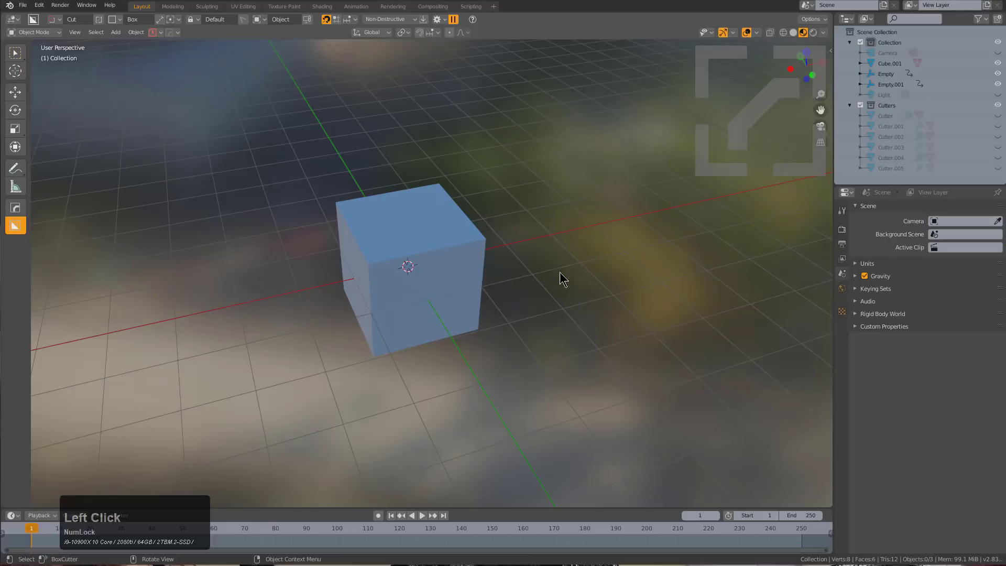
- Enable Viewport+ Set Render in the HardOps Opt-ins
{"action": "left_click", "coordinate": [173, 32]}
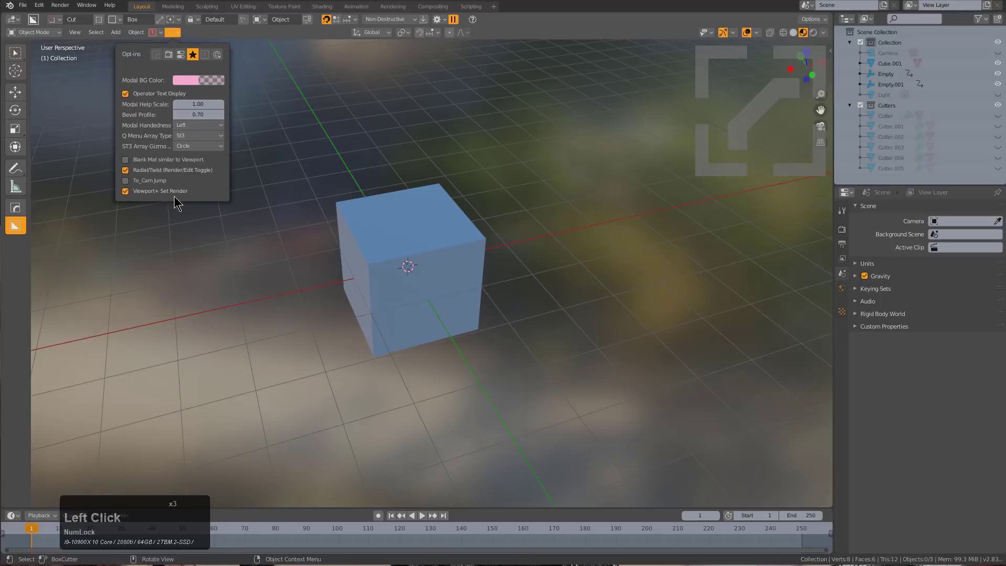
{"action": "middle_click_drag", "start_coordinate": [463, 272], "coordinate": [477, 269]}
{"action": "scroll", "coordinate": [473, 269], "scroll_direction": "up", "scroll_amount": 1}
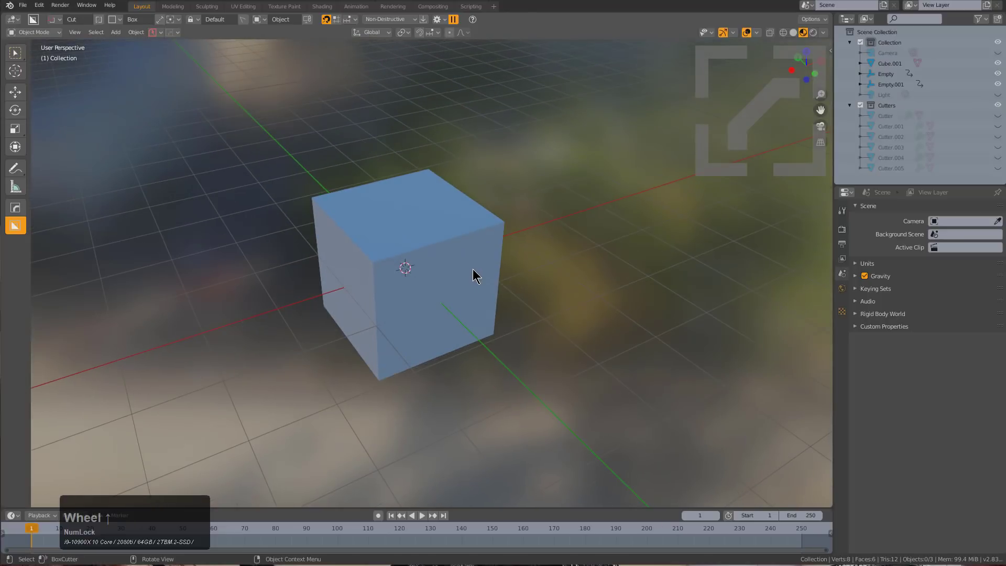
- In (v)Lookdev+, choose Serpentine_Valley_Thumb.jpg rotated to about 85° with To_Render on, and display the scene in rendered shading
{"action": "key", "text": "v"}
{"action": "key", "text": "v"}
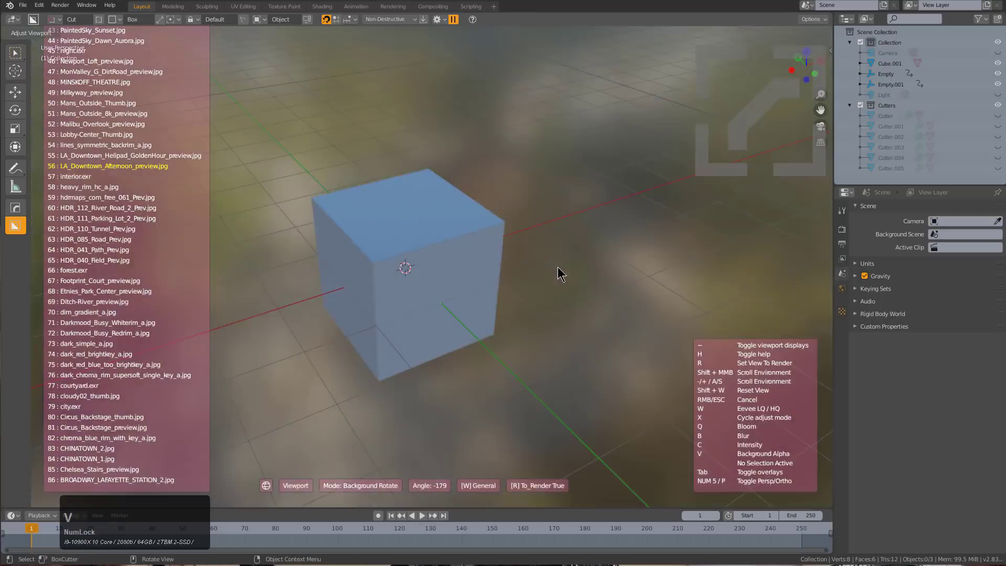
{"action": "key", "text": "s"}
{"action": "key", "text": "s"}
{"action": "key", "text": "s"}
{"action": "key", "text": "s"}
{"action": "key", "text": "s"}
{"action": "key", "text": "s"}
{"action": "key", "text": "s"}
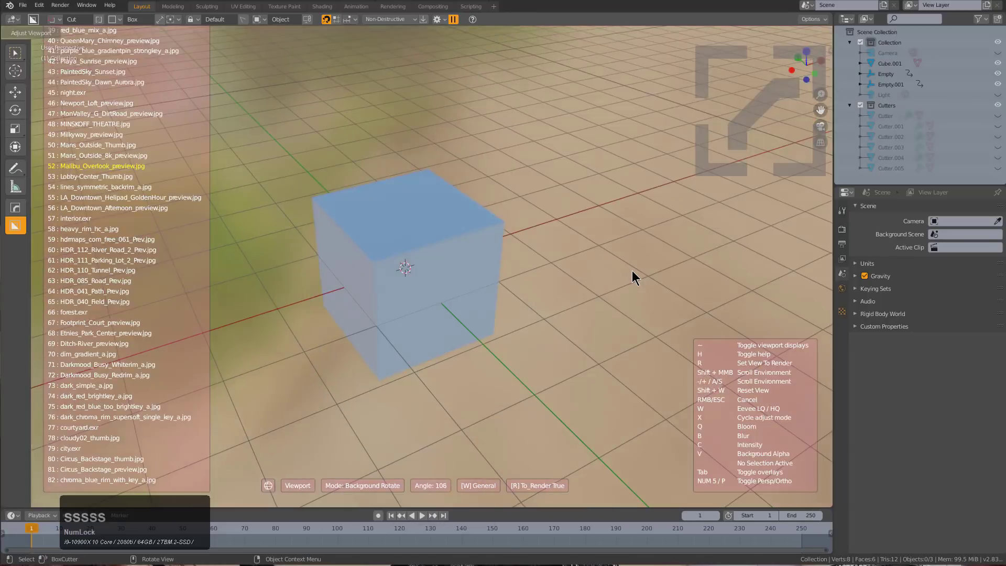
{"action": "key", "text": "s"}
{"action": "key", "text": "s"}
{"action": "key", "text": "s"}
{"action": "key", "text": "s"}
{"action": "key", "text": "s"}
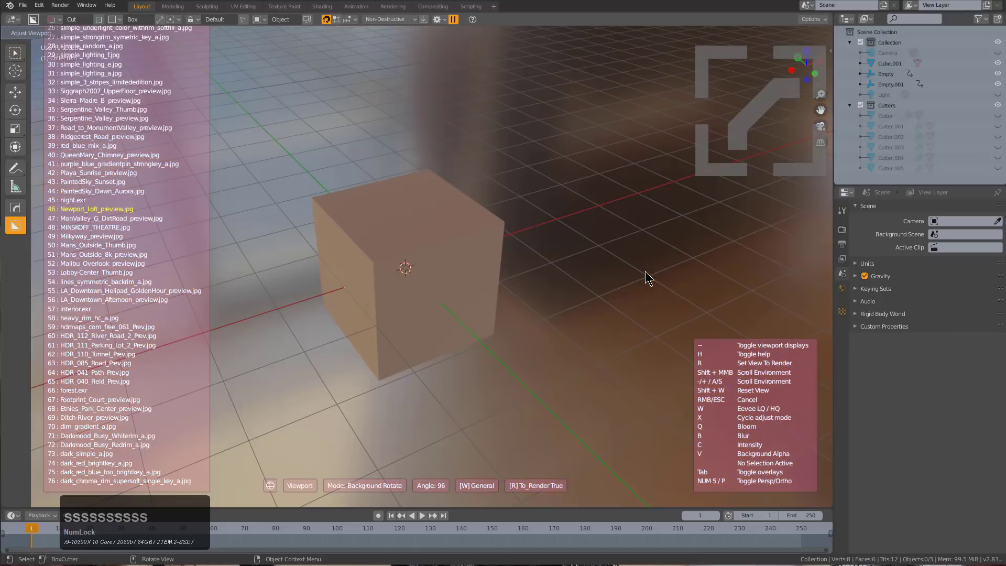
{"action": "key", "text": "s"}
{"action": "key", "text": "s"}
{"action": "key", "text": "s"}
{"action": "key", "text": "s"}
{"action": "key", "text": "s"}
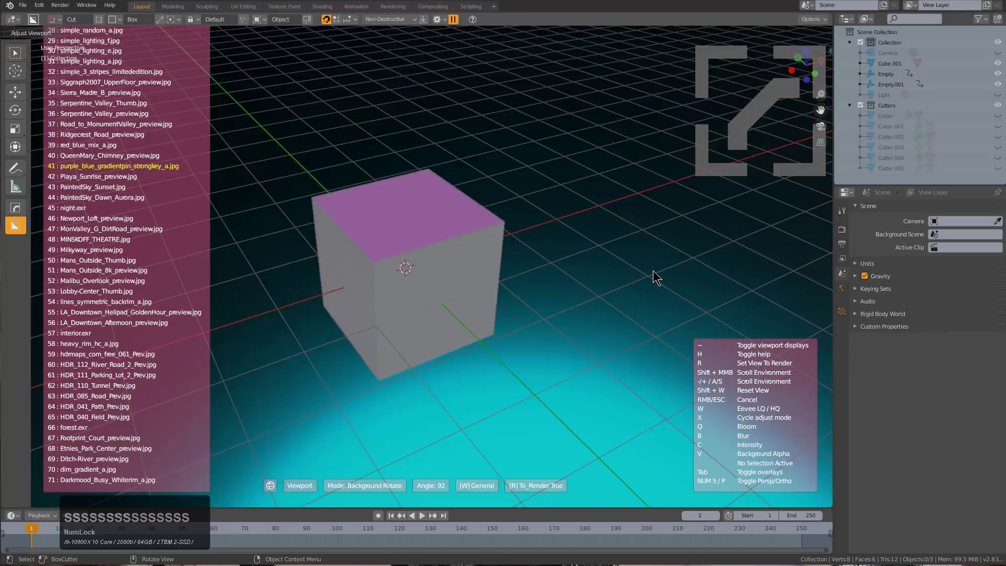
{"action": "key", "text": "s"}
{"action": "key", "text": "s"}
{"action": "key", "text": "s"}
{"action": "key", "text": "s"}
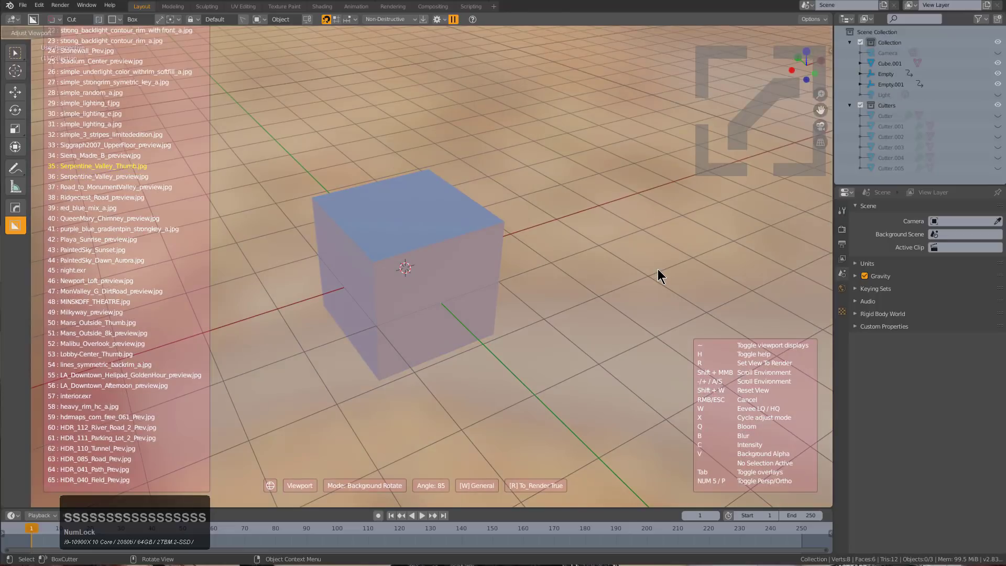
{"action": "left_click", "coordinate": [659, 269]}
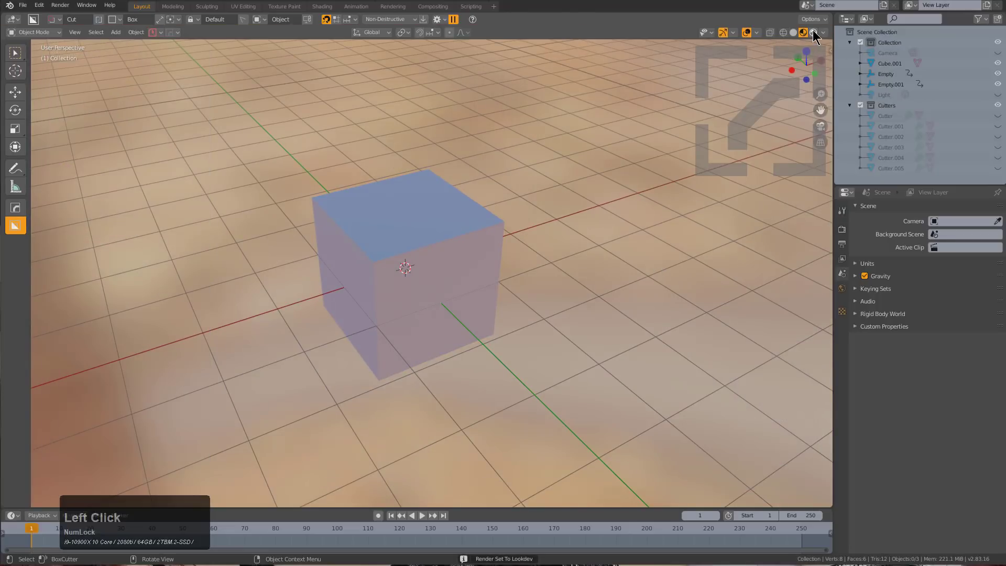
{"action": "left_click", "coordinate": [737, 105]}
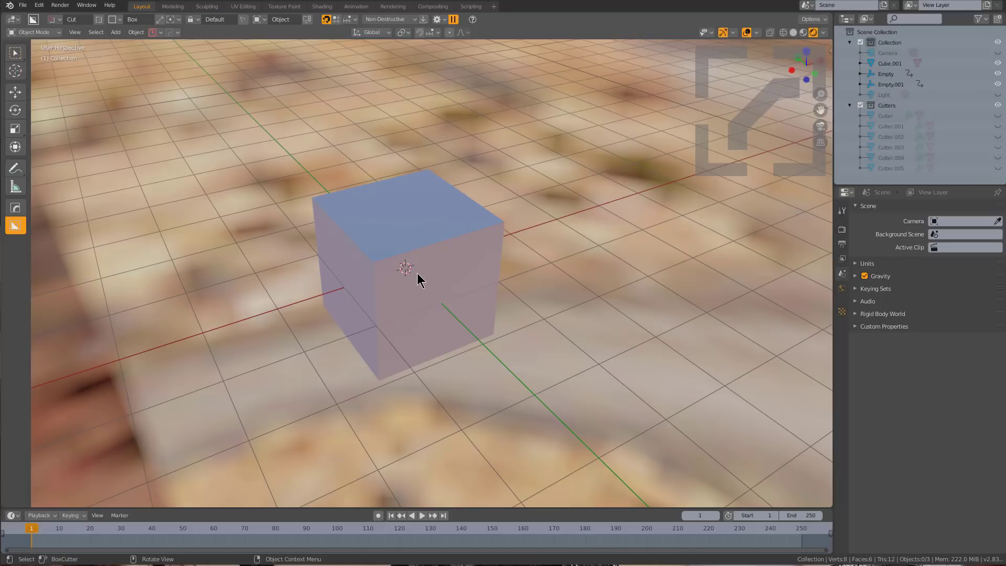
- Select the cube and give it a blank Principled material using Material Scroll
{"action": "left_click", "coordinate": [436, 238]}
{"action": "key", "text": "m"}
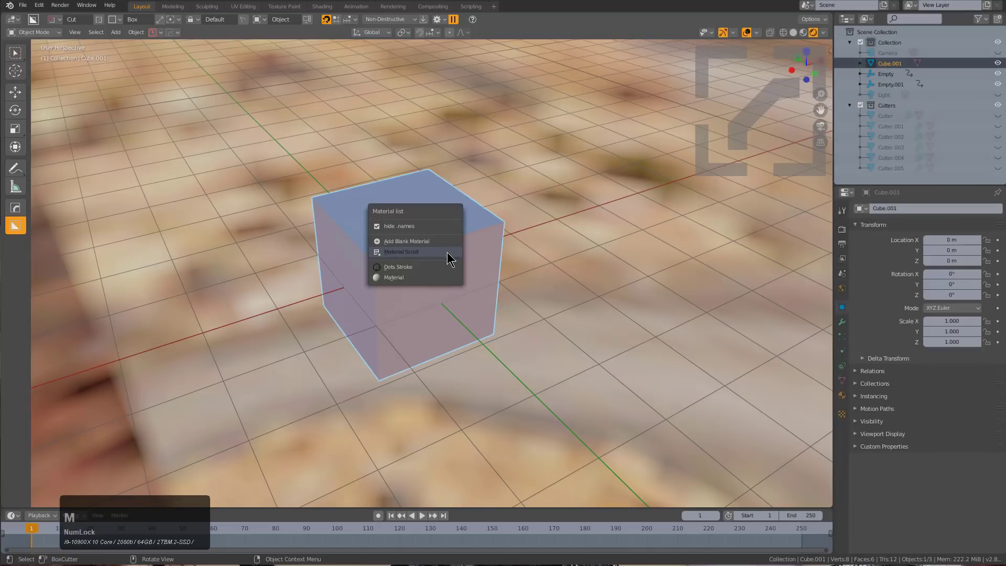
{"action": "left_click", "coordinate": [447, 254]}
{"action": "scroll", "coordinate": [444, 257], "scroll_direction": "up", "scroll_amount": 2}
{"action": "scroll", "coordinate": [443, 257], "scroll_direction": "up", "scroll_amount": 1}
{"action": "left_click", "coordinate": [456, 259]}
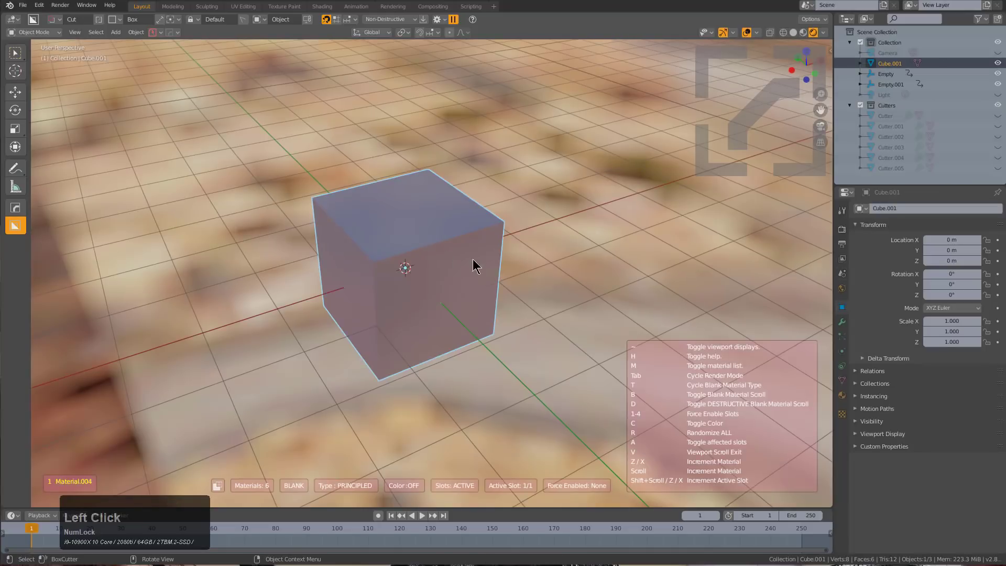
- Bevel the cube with 6 segments, a width of about 0.112, profile 0.70 and a 30° angle limit
{"action": "scroll", "coordinate": [476, 262], "scroll_direction": "up", "scroll_amount": 4}
{"action": "key", "text": "q"}
{"action": "left_click", "coordinate": [469, 272]}
{"action": "scroll", "coordinate": [395, 260], "scroll_direction": "up", "scroll_amount": 1}
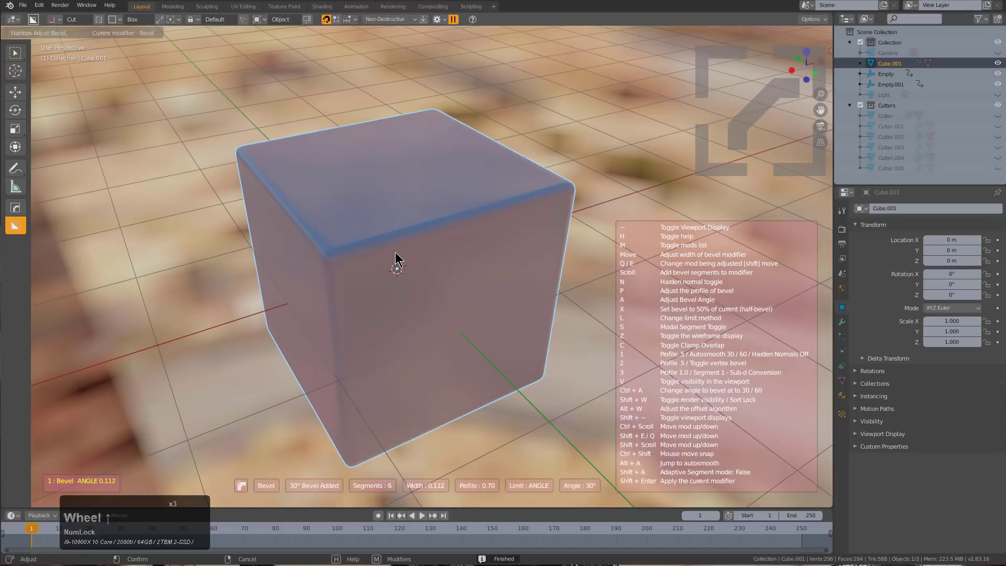
{"action": "left_click", "coordinate": [396, 258]}
- Scroll the beveled cube's blank Principled material to a copper-brown metallic look
{"action": "key", "text": "m"}
{"action": "left_click", "coordinate": [389, 254]}
{"action": "scroll", "coordinate": [388, 251], "scroll_direction": "up", "scroll_amount": 2}
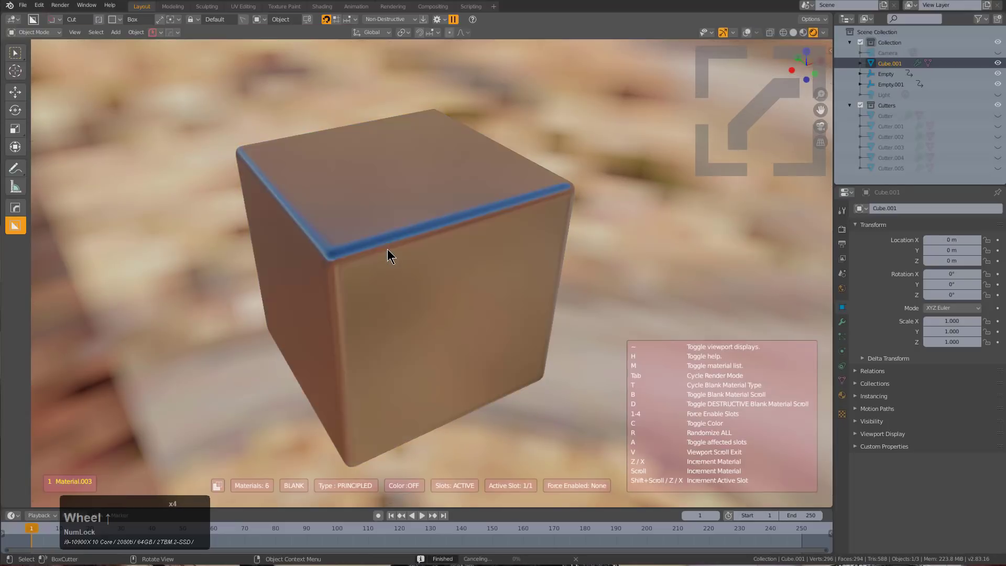
{"action": "left_click", "coordinate": [542, 222]}
- Add a HardOps blank light rig around the cube, cycle through its random arrangements and keep one
{"action": "scroll", "coordinate": [542, 222], "scroll_direction": "down", "scroll_amount": 5}
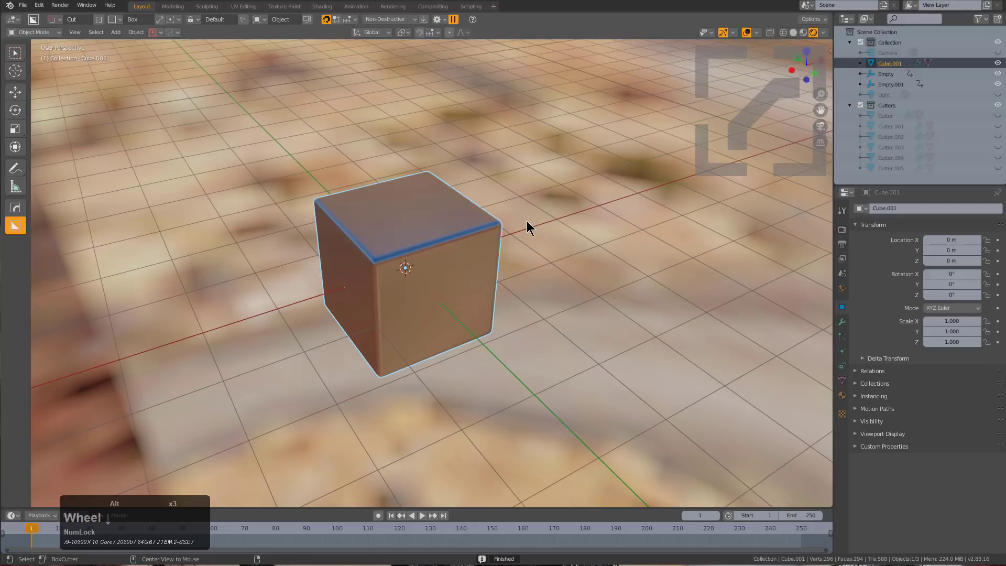
{"action": "left_click", "coordinate": [529, 222]}
{"action": "key", "text": "q"}
{"action": "left_click", "coordinate": [513, 232]}
{"action": "scroll", "coordinate": [513, 233], "scroll_direction": "up", "scroll_amount": 5}
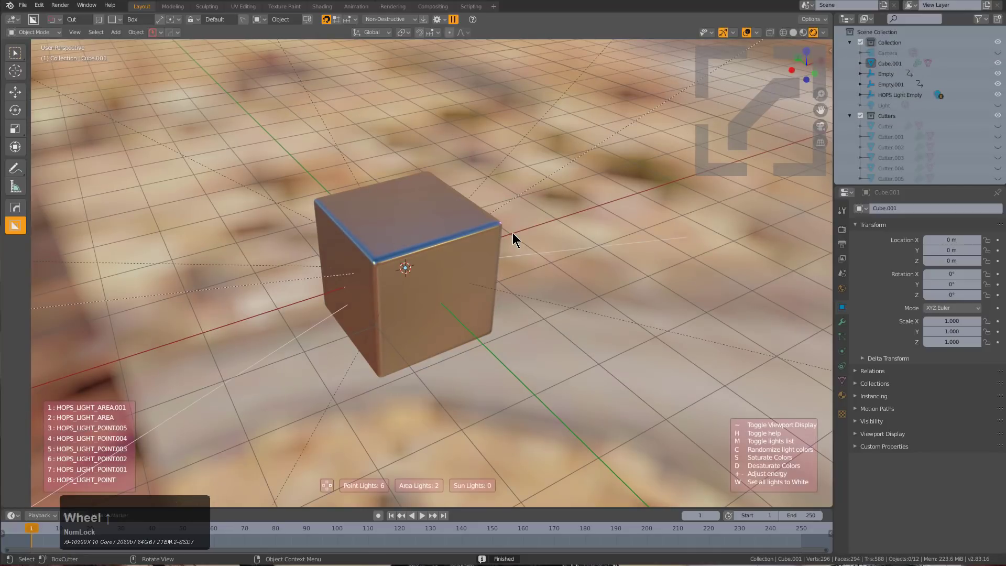
{"action": "left_click", "coordinate": [512, 232]}
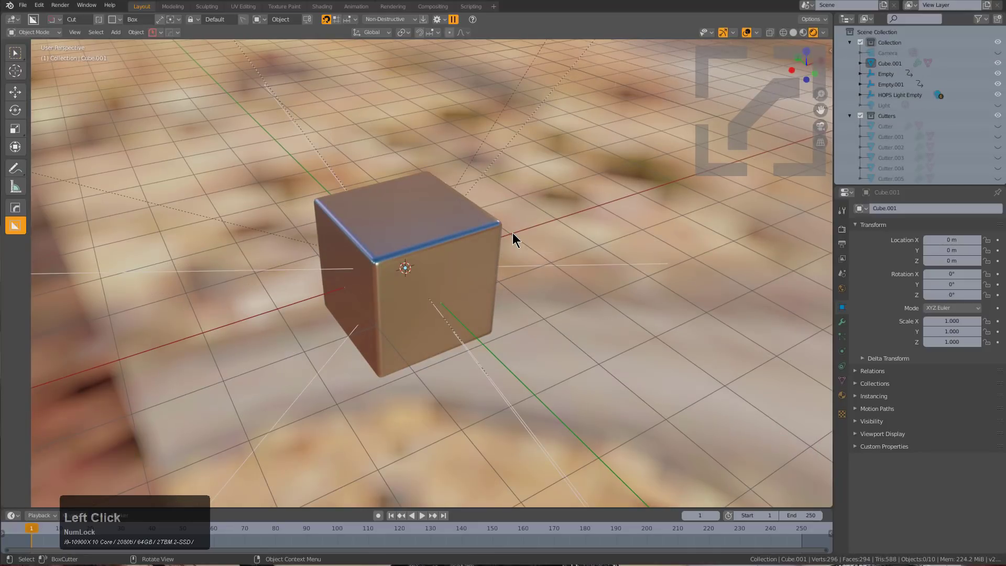
{"action": "key", "text": "shift+a"}
{"action": "mouse_move", "coordinate": [504, 236]}
{"action": "left_click", "coordinate": [560, 258]}
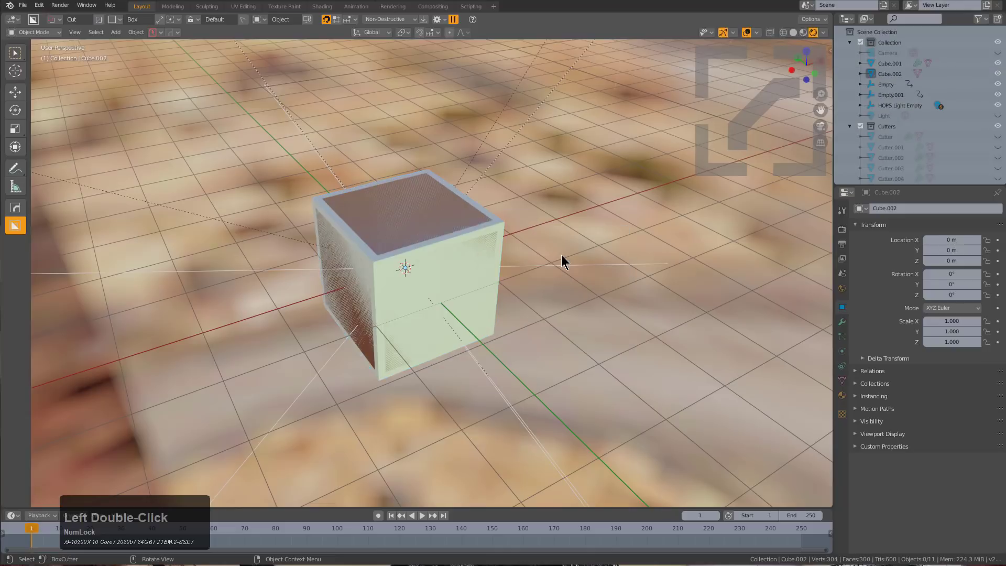
{"action": "key", "text": "shift+a"}
{"action": "left_click", "coordinate": [489, 229]}
{"action": "key", "text": "g"}
{"action": "left_click", "coordinate": [488, 228]}
{"action": "key", "text": "x"}
{"action": "left_click", "coordinate": [522, 201]}
- Add a ground plane scaled by 80 and moved -1 m along Z
{"action": "key", "text": "shift+a"}
{"action": "mouse_move", "coordinate": [523, 205]}
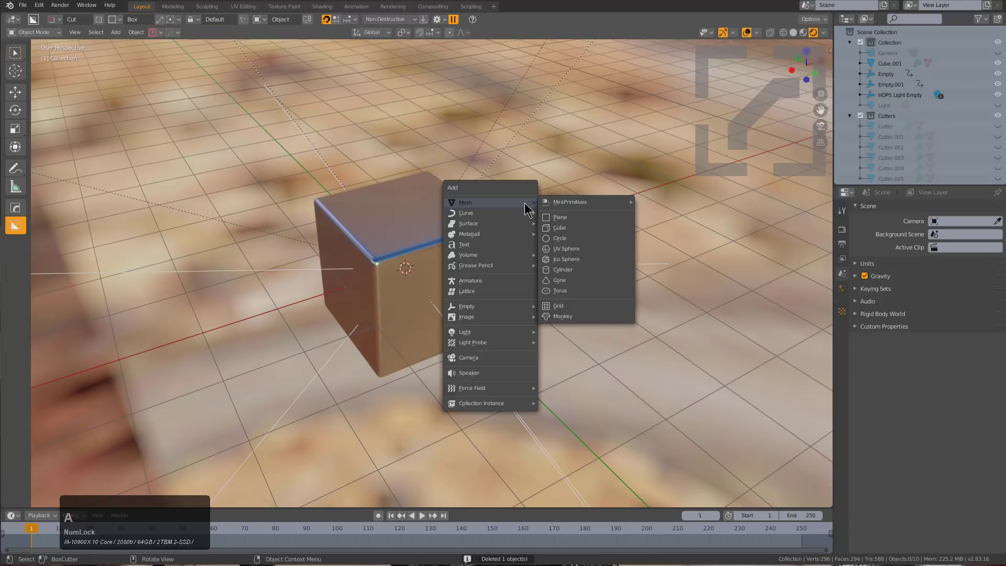
{"action": "left_click", "coordinate": [561, 222]}
{"action": "key", "text": "d"}
{"action": "key", "text": "s"}
{"action": "key", "text": "8"}
{"action": "key", "text": "KP_Enter"}
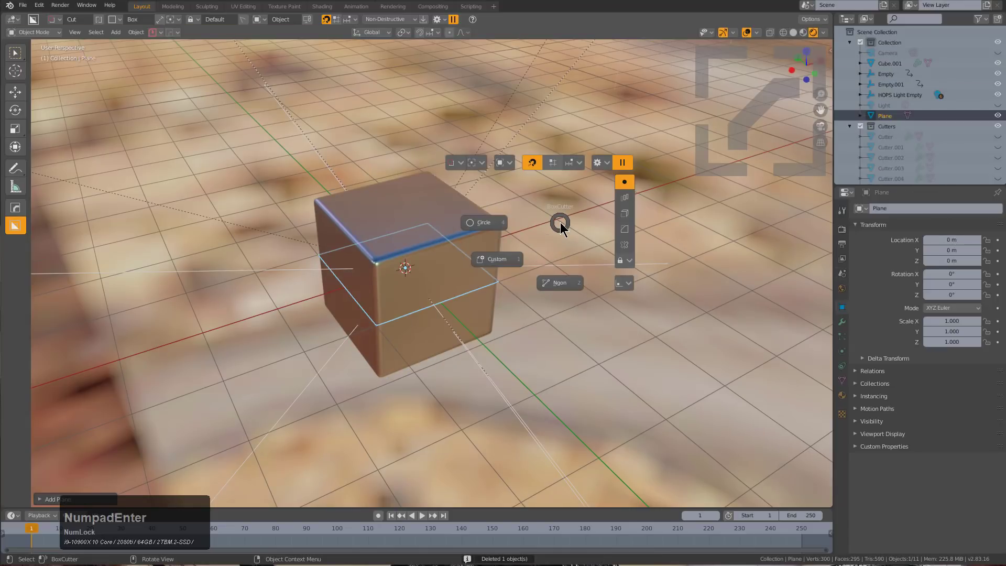
{"action": "key", "text": "Escape"}
{"action": "type", "text": "s80"}
{"action": "key", "text": "KP_Enter"}
{"action": "type", "text": "gz-1"}
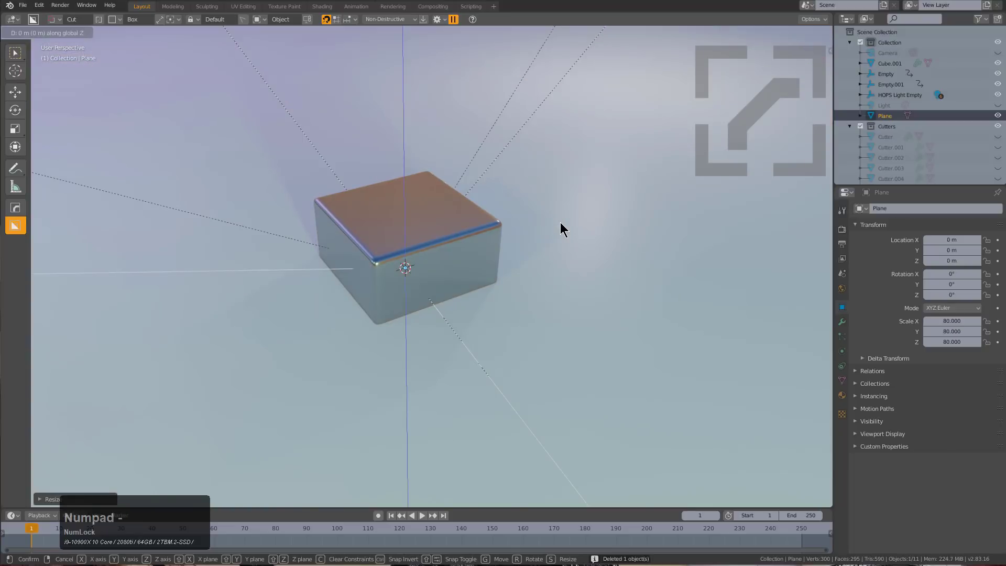
{"action": "key", "text": "KP_Enter"}
- Use Material Scroll to give the ground plane a glossy, reflective material
{"action": "key", "text": "alt+m"}
{"action": "left_click", "coordinate": [548, 207], "text": "ctrl"}
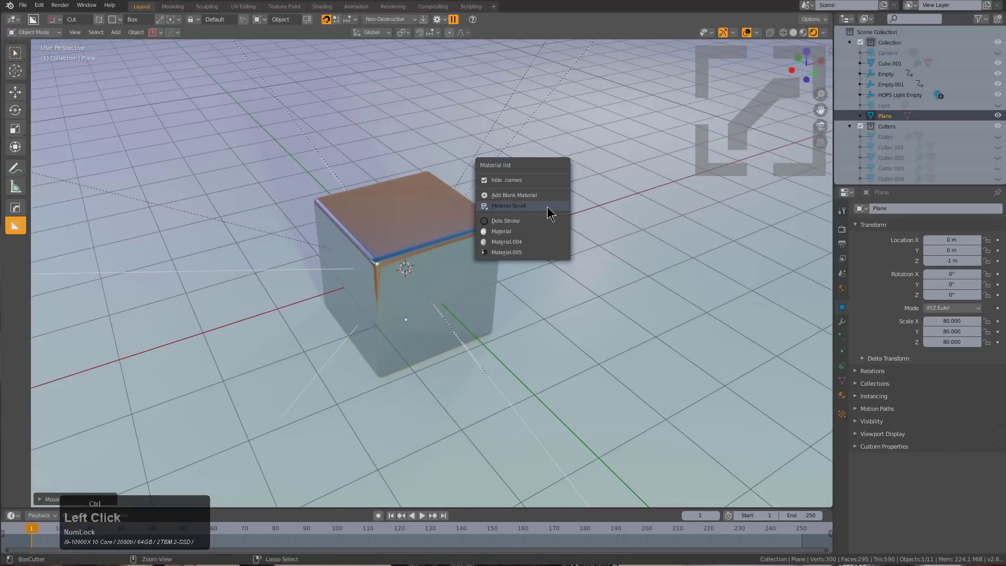
{"action": "scroll", "coordinate": [548, 207], "scroll_direction": "up", "scroll_amount": 2}
{"action": "left_click", "coordinate": [547, 207]}
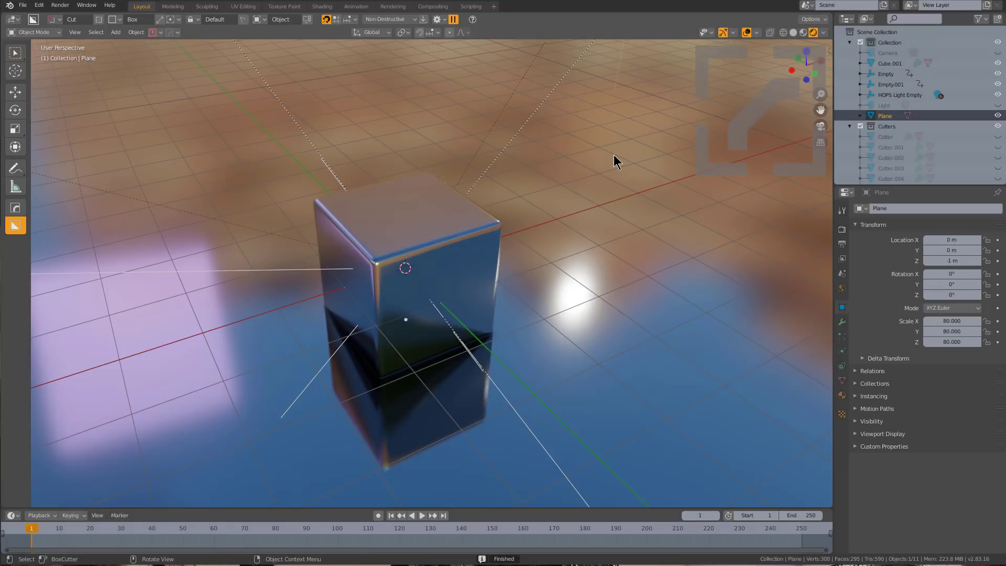
- Cycle the viewport environment to TIMES_SQUARE_2.jpg and rotate the background to an angle of 28
{"action": "key", "text": "alt+v"}
{"action": "left_click", "coordinate": [573, 180]}
{"action": "key", "text": "s"}
{"action": "key", "text": "s"}
{"action": "key", "text": "s"}
{"action": "key", "text": "s"}
{"action": "key", "text": "s"}
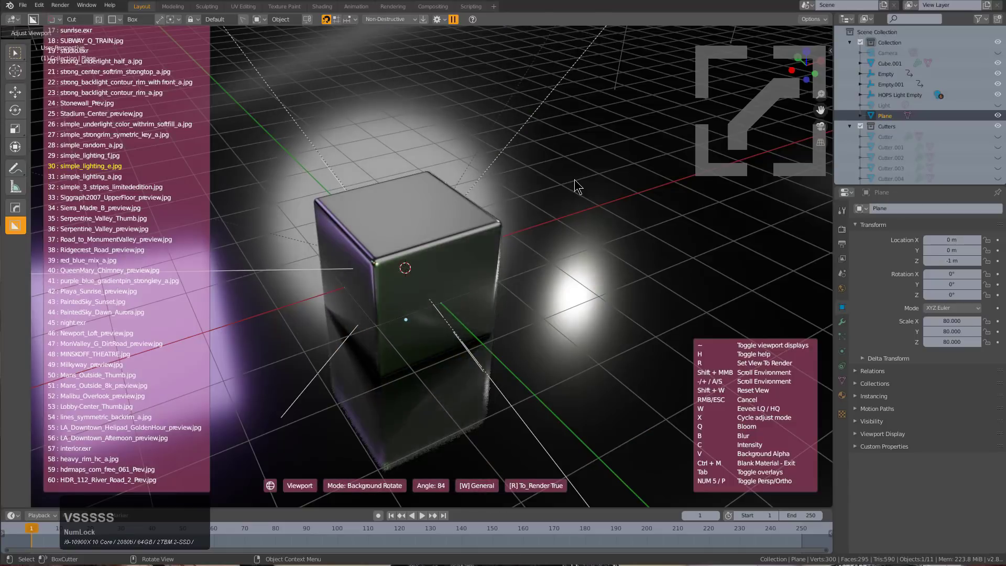
{"action": "key", "text": "s"}
{"action": "key", "text": "s"}
{"action": "key", "text": "s"}
{"action": "key", "text": "s"}
{"action": "key", "text": "s"}
{"action": "key", "text": "s"}
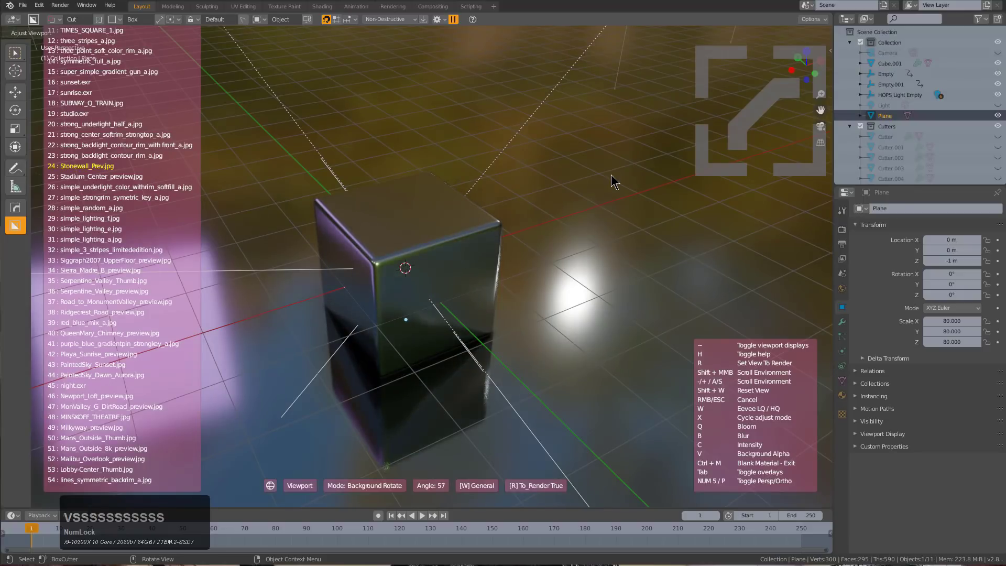
{"action": "key", "text": "s"}
{"action": "key", "text": "s"}
{"action": "key", "text": "s"}
{"action": "key", "text": "s"}
{"action": "key", "text": "s"}
{"action": "key", "text": "s"}
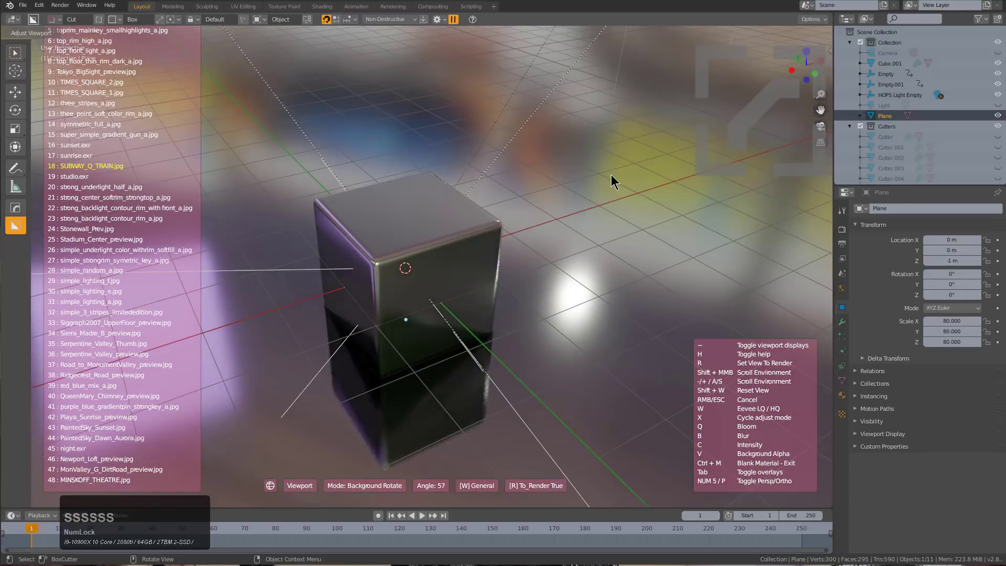
{"action": "key", "text": "s"}
{"action": "key", "text": "s"}
{"action": "key", "text": "s"}
{"action": "key", "text": "s"}
{"action": "key", "text": "s"}
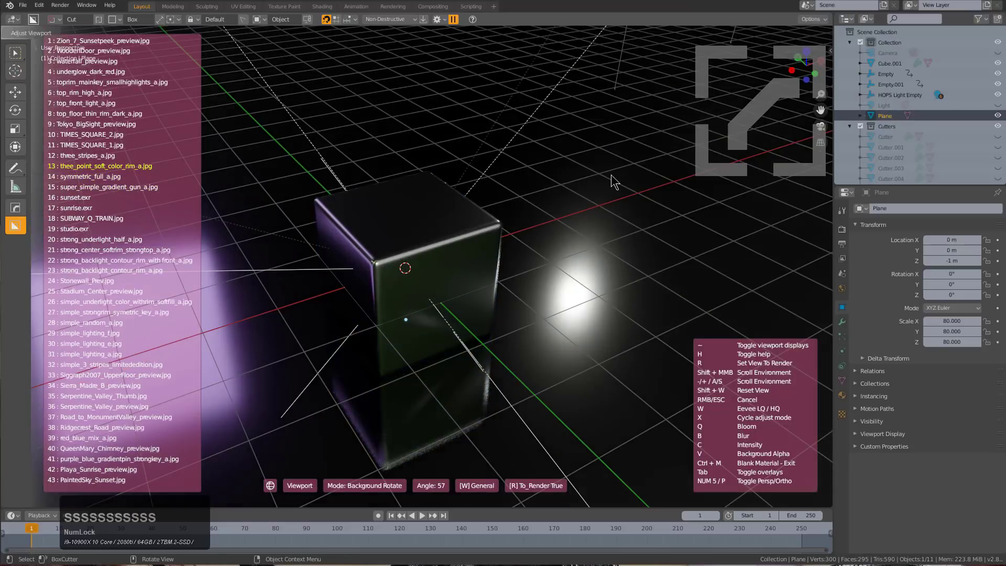
{"action": "key", "text": "s"}
{"action": "key", "text": "s"}
{"action": "key", "text": "s"}
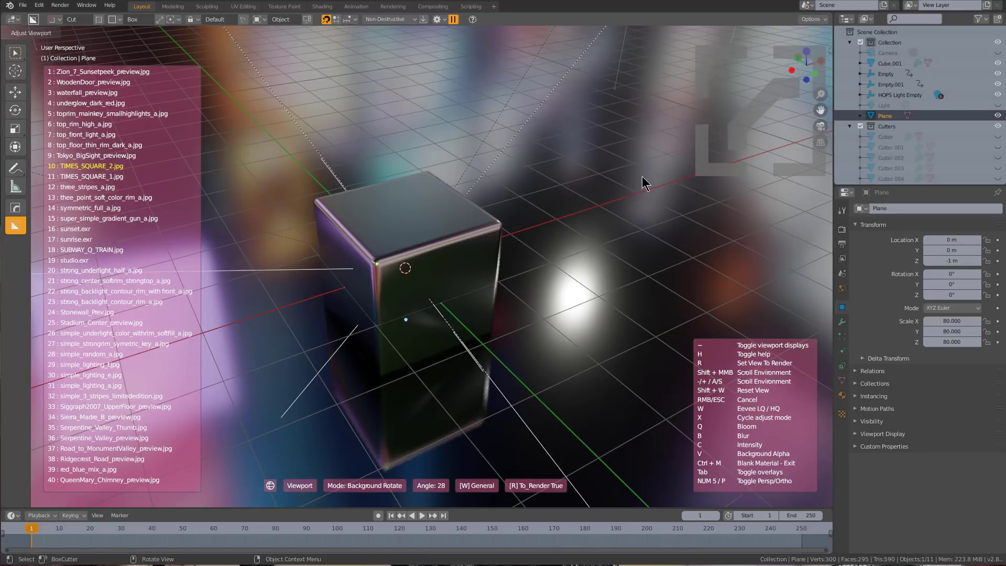
{"action": "left_click", "coordinate": [645, 182]}
{"action": "left_click", "coordinate": [815, 33]}
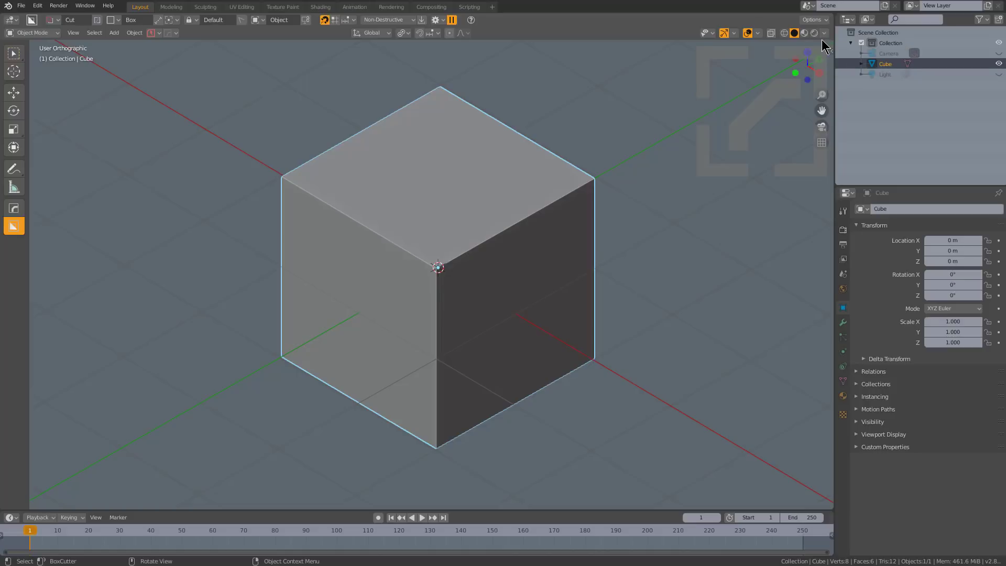
{"action": "middle_click_drag", "start_coordinate": [570, 322], "coordinate": [573, 323]}
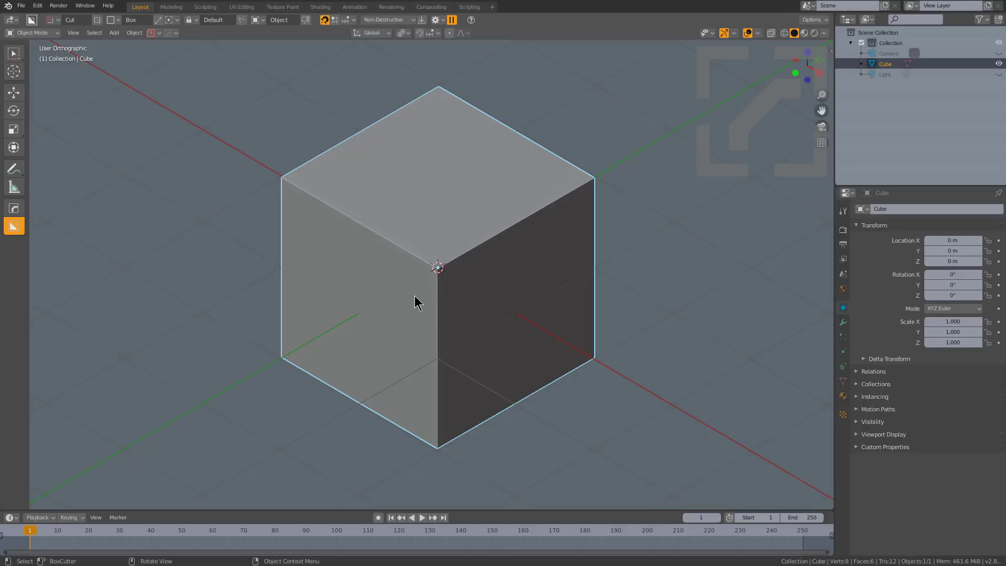
- Convert the cube's upper face and the adjoining lit side face into a boolean cutter with Selection to Boolean
{"action": "key", "text": "Tab"}
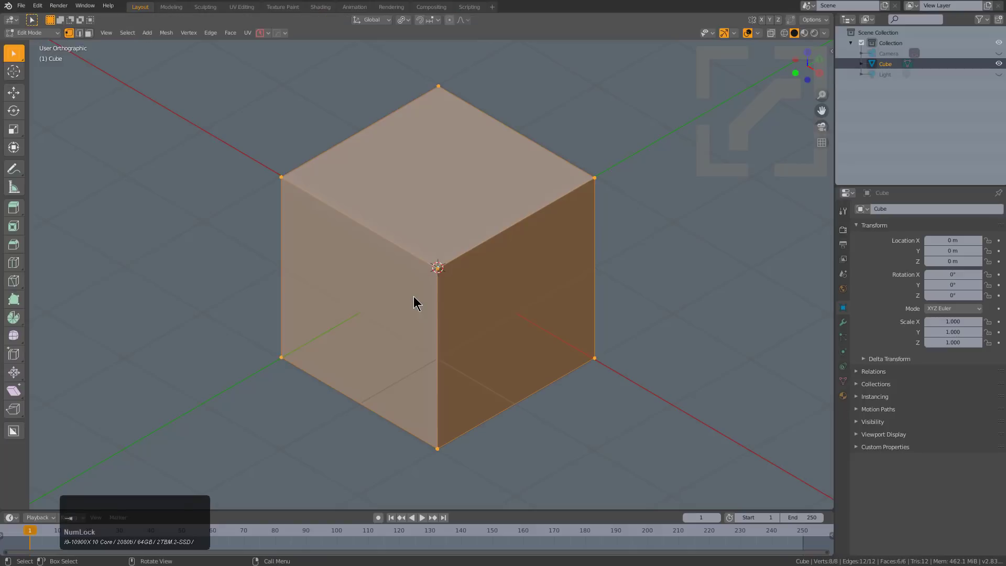
{"action": "key", "text": "3"}
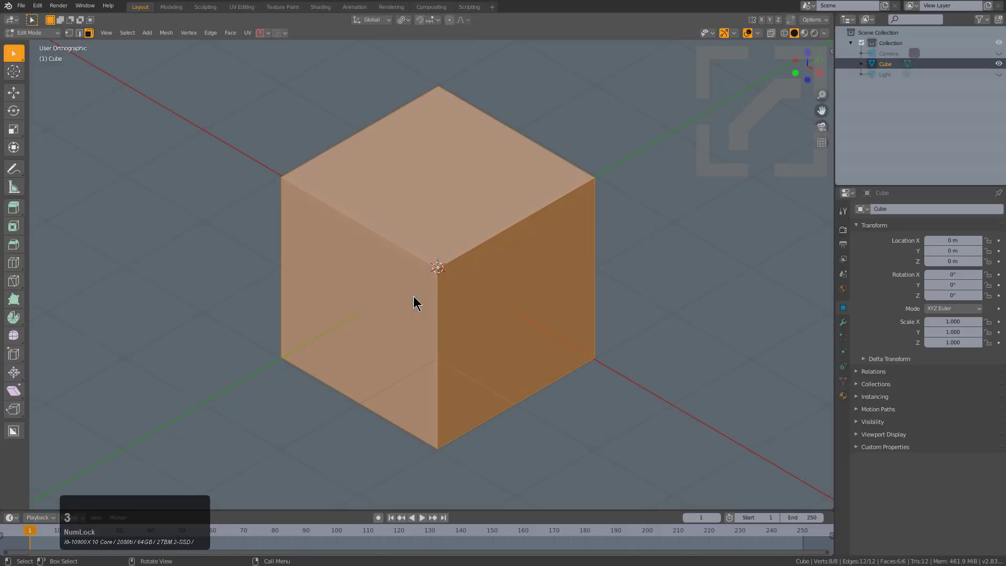
{"action": "left_click", "coordinate": [392, 310]}
{"action": "left_click", "coordinate": [411, 222], "text": "shift"}
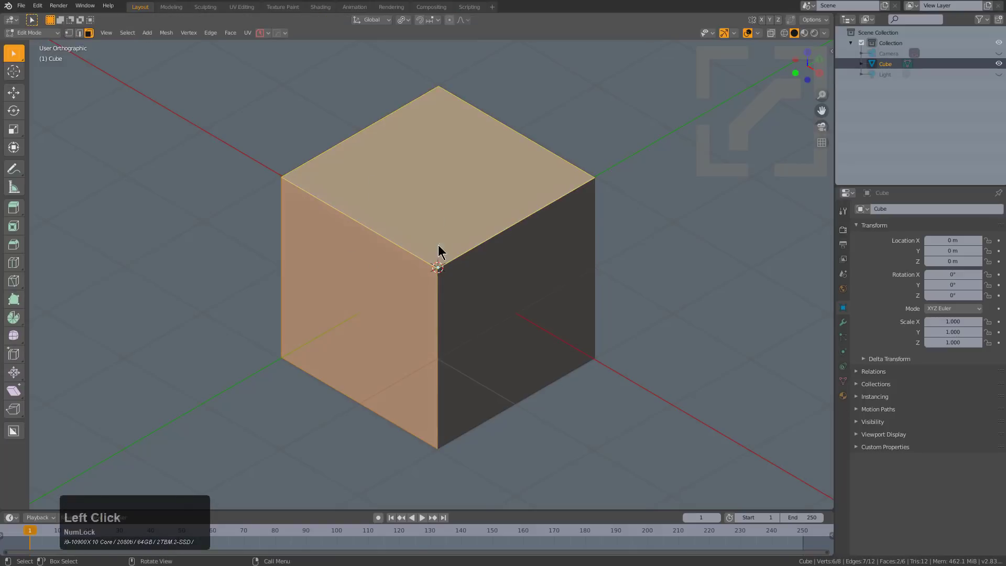
{"action": "key", "text": "q"}
{"action": "mouse_move", "coordinate": [567, 180]}
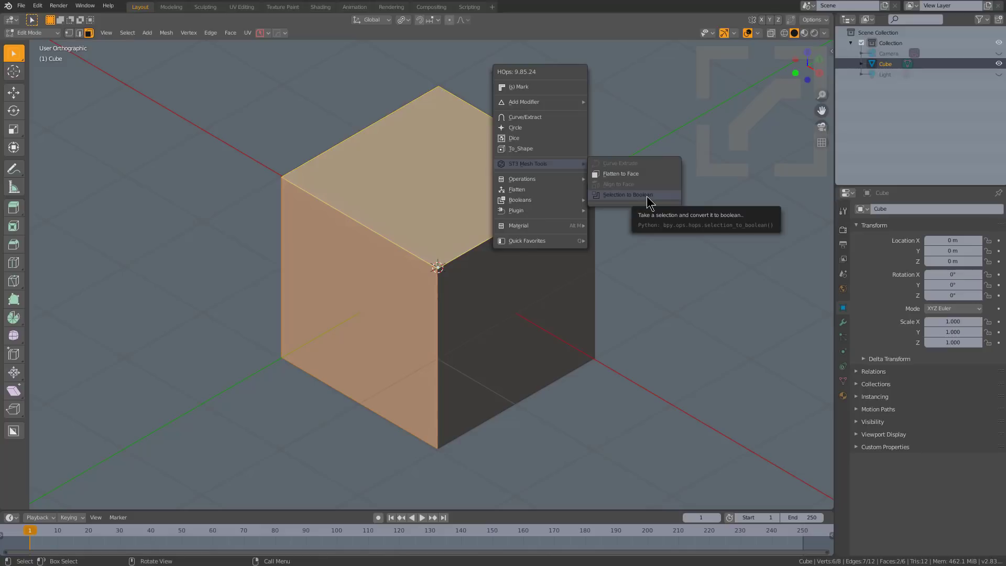
{"action": "left_click", "coordinate": [649, 196]}
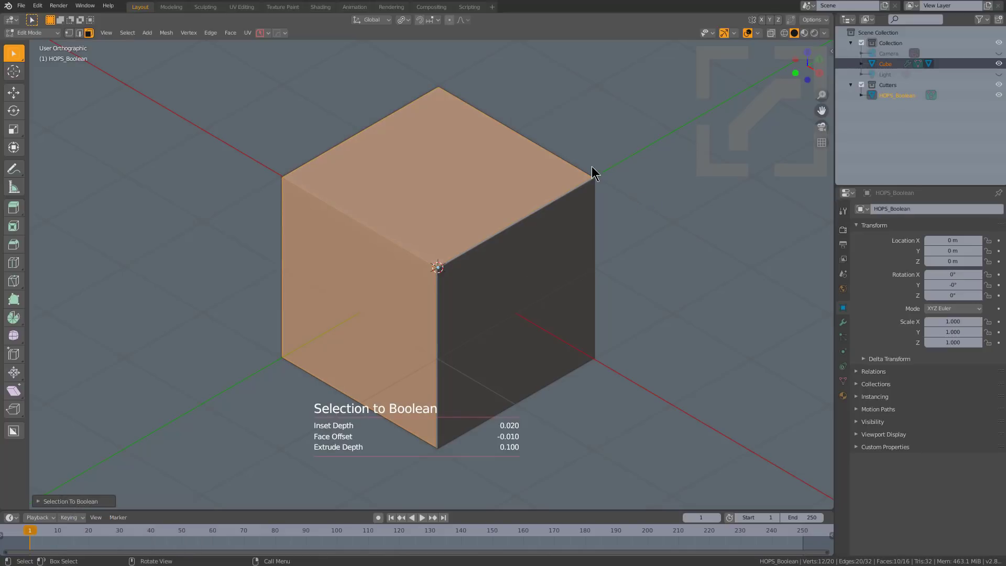
- Set the cutter's inset depth to 0.23, then return to Object Mode with only the cube selected
{"action": "key", "text": "F9"}
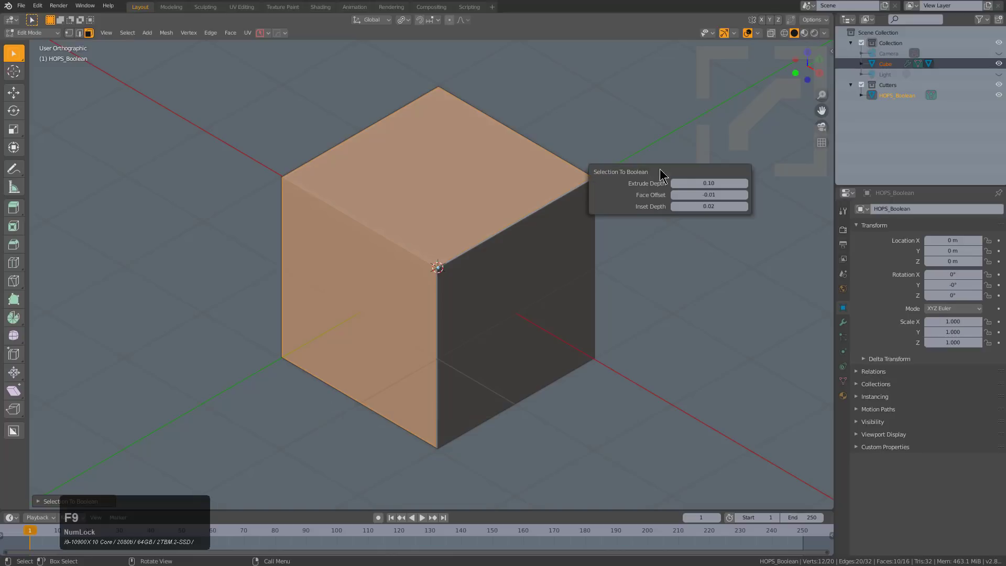
{"action": "left_click_drag", "start_coordinate": [706, 206], "coordinate": [744, 207], "text": "shift"}
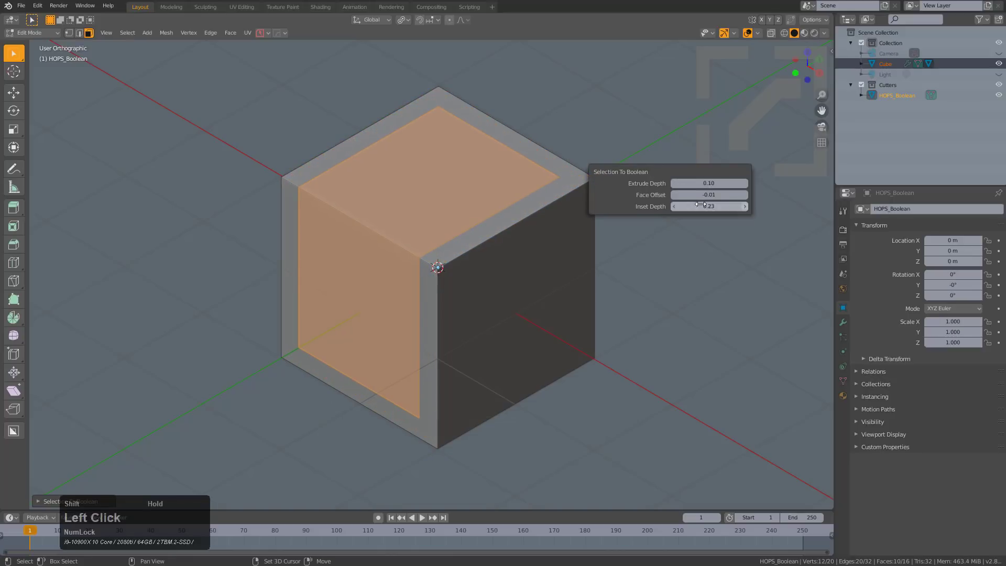
{"action": "key", "text": "Tab"}
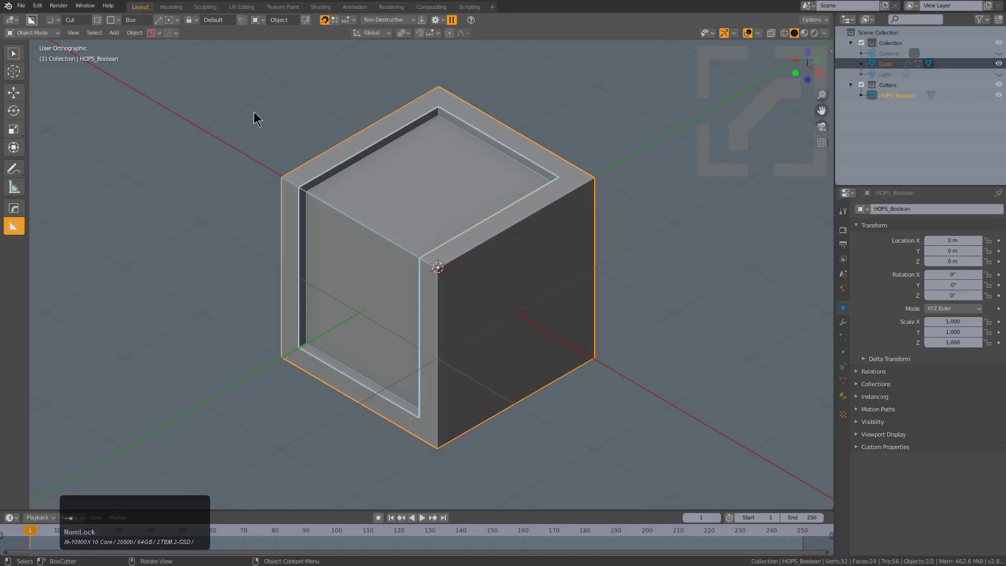
{"action": "key", "text": "alt+a"}
{"action": "left_click", "coordinate": [299, 175]}
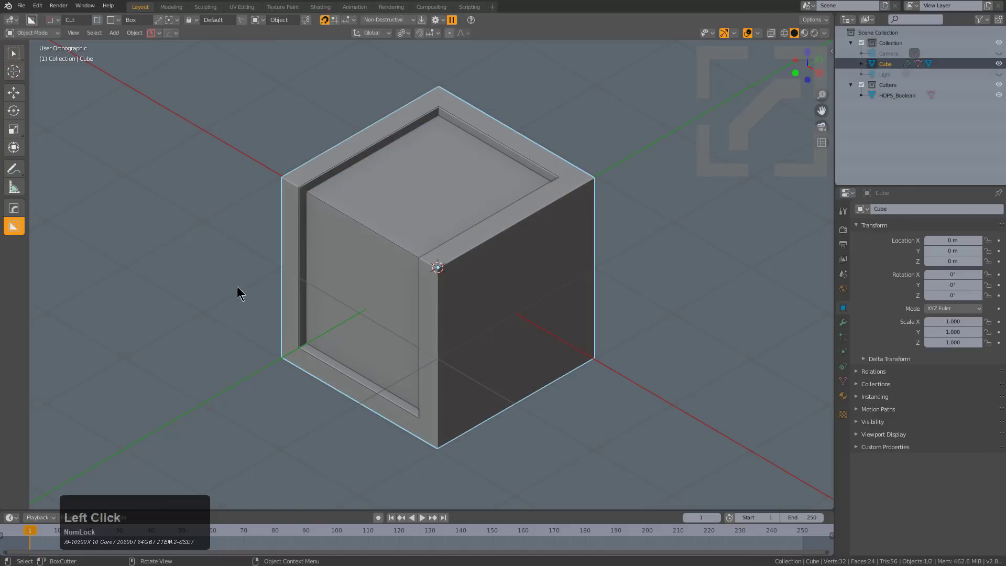
- Apply the cube's boolean modifier with HOps Smart Apply
{"action": "middle_click_drag", "start_coordinate": [442, 347], "coordinate": [505, 317]}
{"action": "scroll", "coordinate": [486, 253], "scroll_direction": "up", "scroll_amount": 2}
{"action": "middle_click_drag", "start_coordinate": [422, 217], "coordinate": [474, 218]}
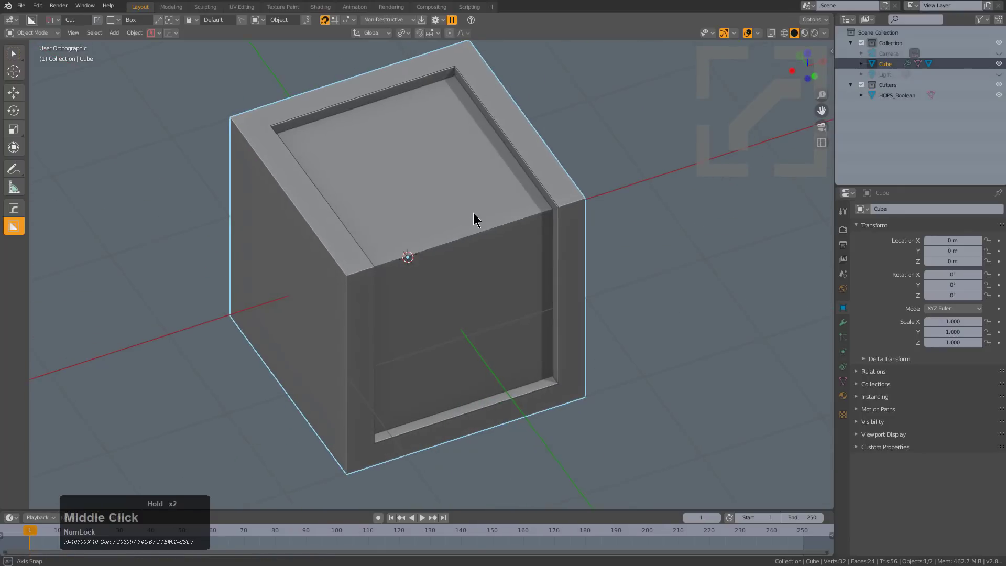
{"action": "middle_click_drag", "start_coordinate": [397, 236], "coordinate": [463, 242]}
{"action": "scroll", "coordinate": [512, 240], "scroll_direction": "up", "scroll_amount": 1}
{"action": "key", "text": "q"}
{"action": "mouse_move", "coordinate": [511, 247]}
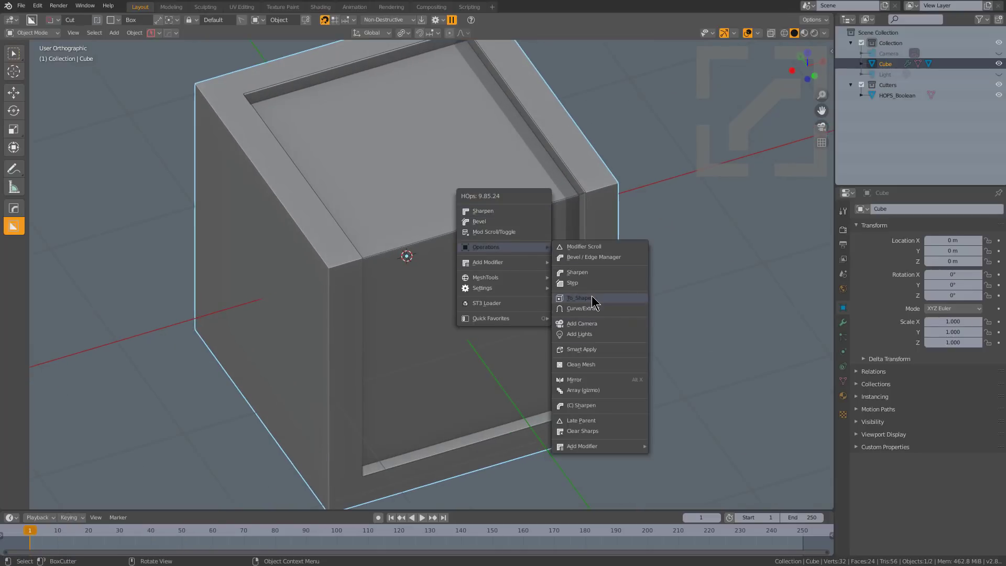
{"action": "left_click", "coordinate": [583, 349]}
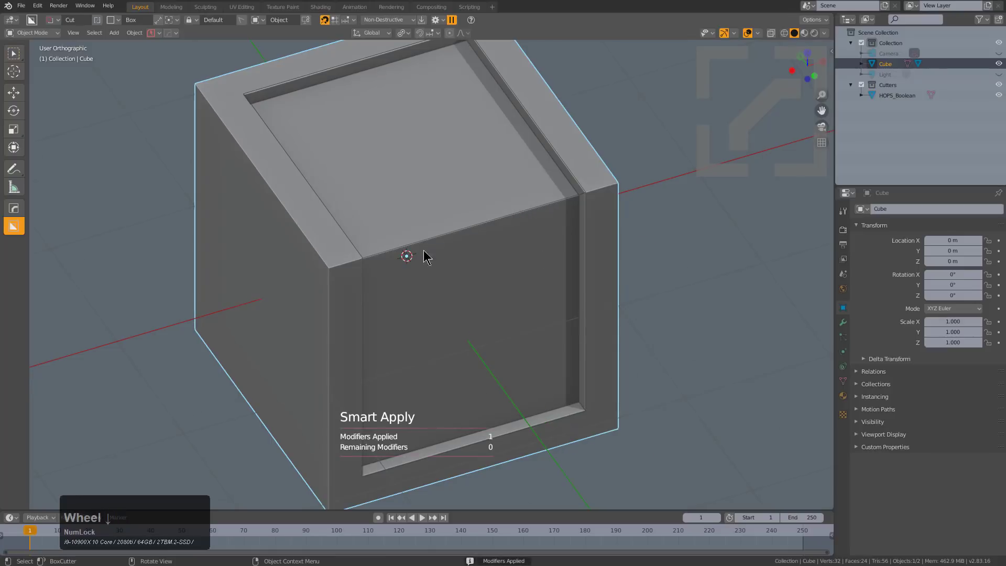
- Select the two border faces framing the recess and convert them into a second cutter with Selection to Boolean
{"action": "key", "text": "Tab"}
{"action": "scroll", "coordinate": [362, 253], "scroll_direction": "down", "scroll_amount": 2}
{"action": "left_click", "coordinate": [374, 249]}
{"action": "left_click", "coordinate": [550, 261], "text": "shift"}
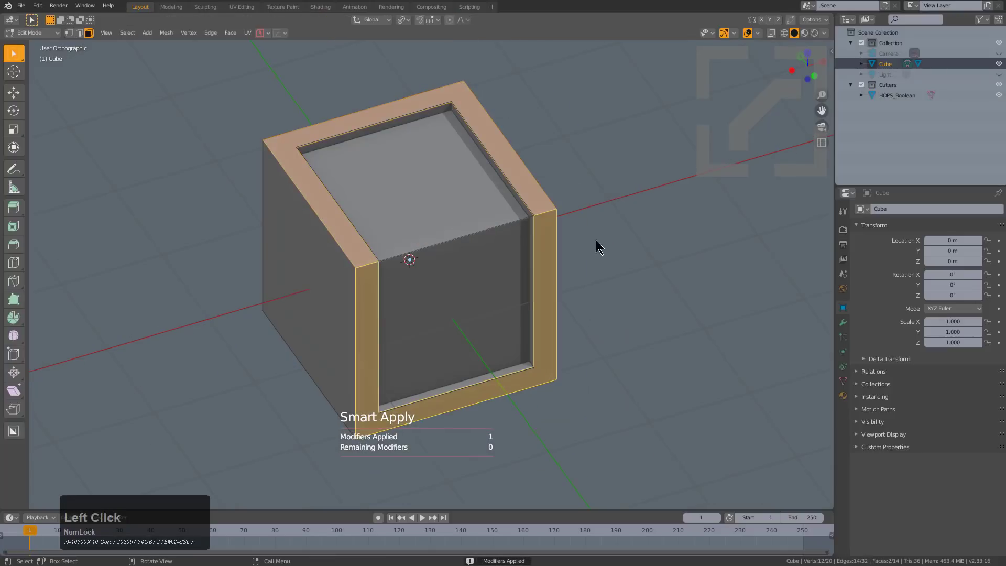
{"action": "key", "text": "q"}
{"action": "mouse_move", "coordinate": [619, 240]}
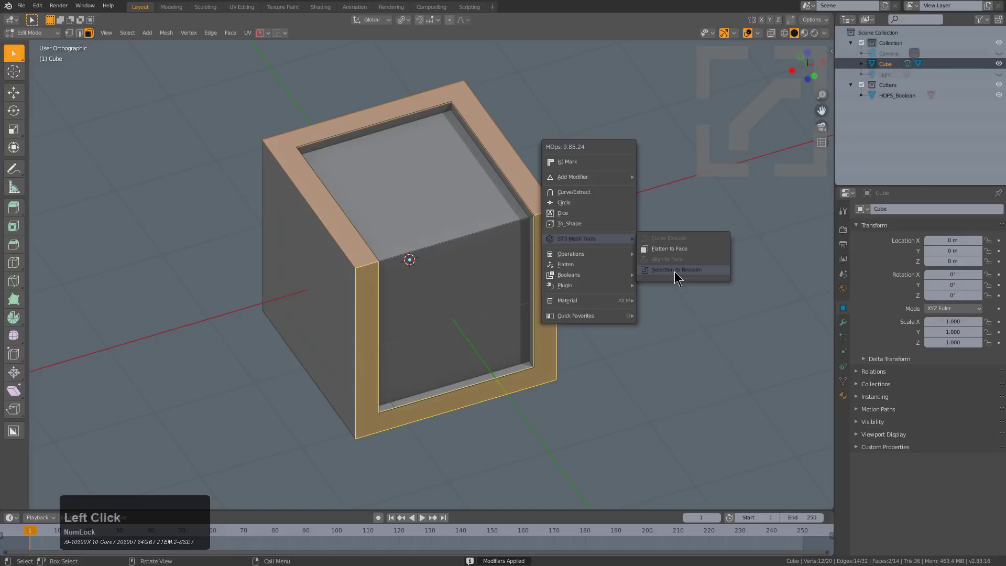
{"action": "left_click", "coordinate": [676, 270]}
- Reduce the second cutter's inset depth to form a narrow groove within the border, and return to Object Mode
{"action": "middle_click_drag", "start_coordinate": [665, 281], "coordinate": [649, 285]}
{"action": "scroll", "coordinate": [631, 283], "scroll_direction": "up", "scroll_amount": 3}
{"action": "key", "text": "F9"}
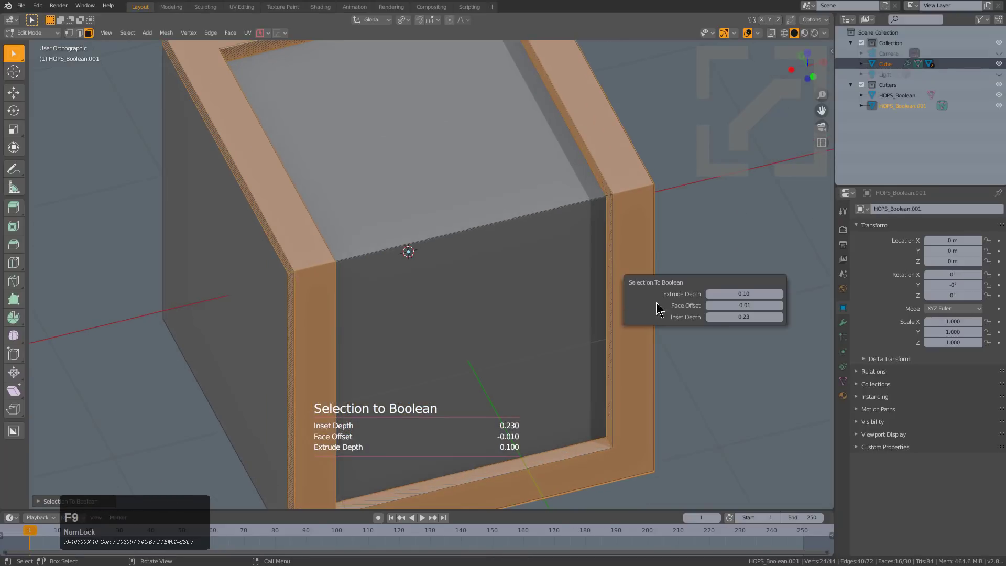
{"action": "left_click_drag", "start_coordinate": [726, 317], "coordinate": [725, 309]}
{"action": "scroll", "coordinate": [320, 178], "scroll_direction": "down", "scroll_amount": 3}
{"action": "key", "text": "Tab"}
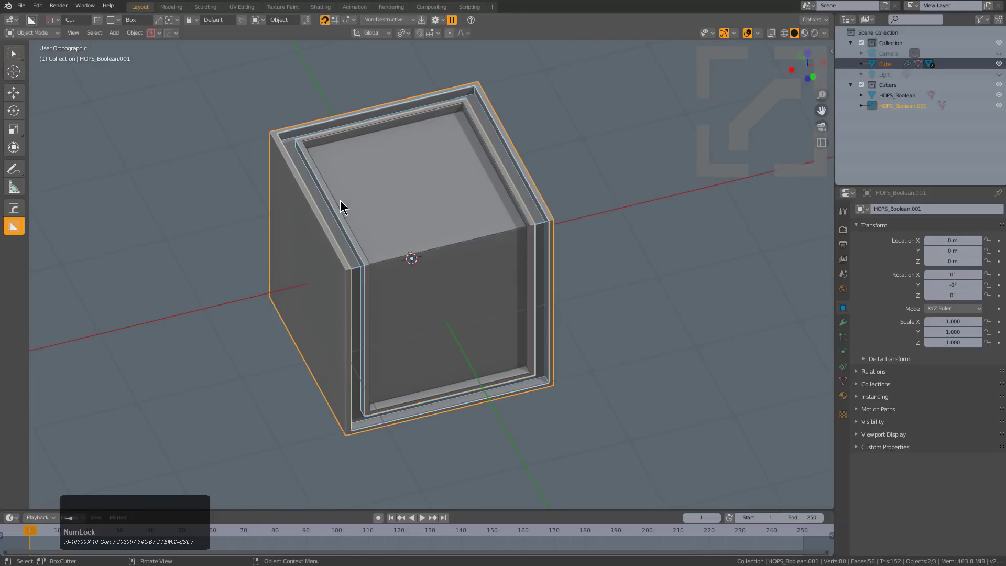
- Deselect and hide the boolean cutters, and select the grooved cube
{"action": "scroll", "coordinate": [373, 131], "scroll_direction": "up", "scroll_amount": 3}
{"action": "key", "text": "alt+a"}
{"action": "left_click", "coordinate": [449, 243]}
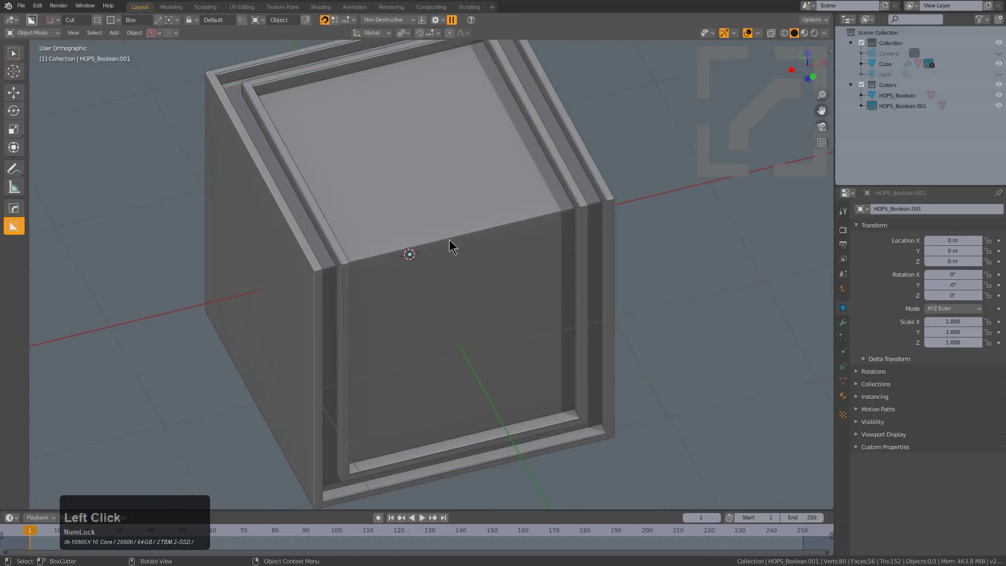
{"action": "middle_click_drag", "start_coordinate": [541, 270], "coordinate": [371, 197]}
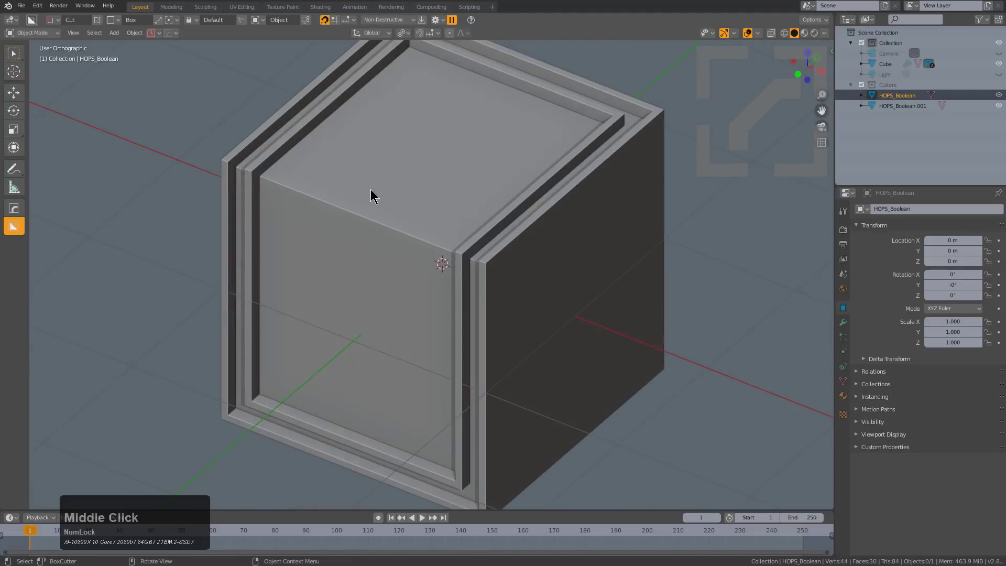
{"action": "scroll", "coordinate": [280, 172], "scroll_direction": "down", "scroll_amount": 1}
{"action": "left_click", "coordinate": [301, 175]}
{"action": "middle_click_drag", "start_coordinate": [300, 175], "coordinate": [416, 225]}
- Bevel the full edge between the cube's two recessed faces with several segments to round the corner
{"action": "key", "text": "Tab"}
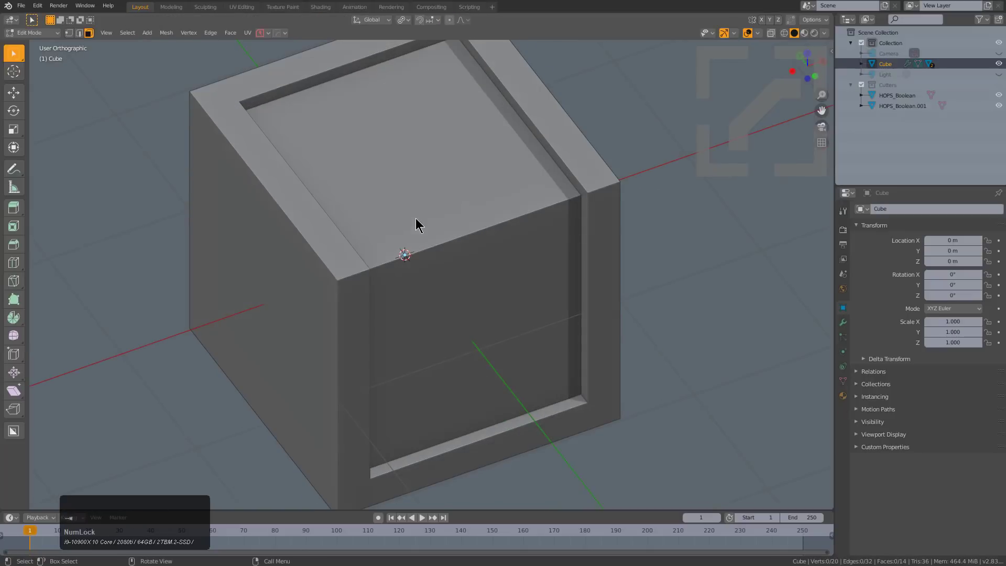
{"action": "key", "text": "2"}
{"action": "left_click", "coordinate": [458, 237]}
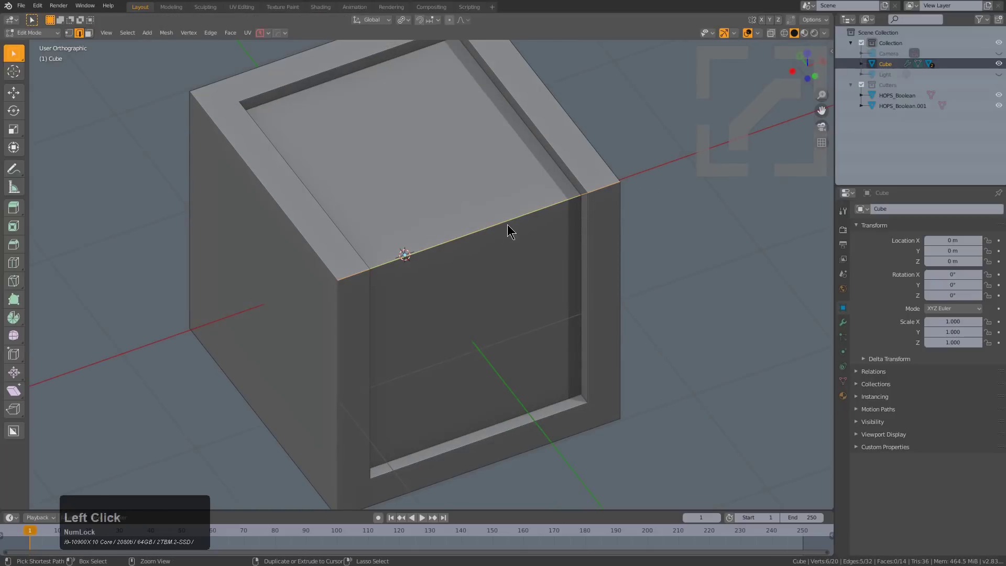
{"action": "key", "text": "ctrl+b"}
{"action": "scroll", "coordinate": [608, 303], "scroll_direction": "up", "scroll_amount": 4}
{"action": "left_click", "coordinate": [611, 305]}
{"action": "key", "text": "Tab"}
- Apply HOps Sharpen to the rounded cube
{"action": "middle_click_drag", "start_coordinate": [611, 305], "coordinate": [496, 232]}
{"action": "key", "text": "q"}
{"action": "left_click", "coordinate": [495, 247]}
{"action": "scroll", "coordinate": [493, 249], "scroll_direction": "down", "scroll_amount": 2}
- Start a new General file without saving the current one
{"action": "key", "text": "ctrl+n"}
{"action": "key", "text": "g"}
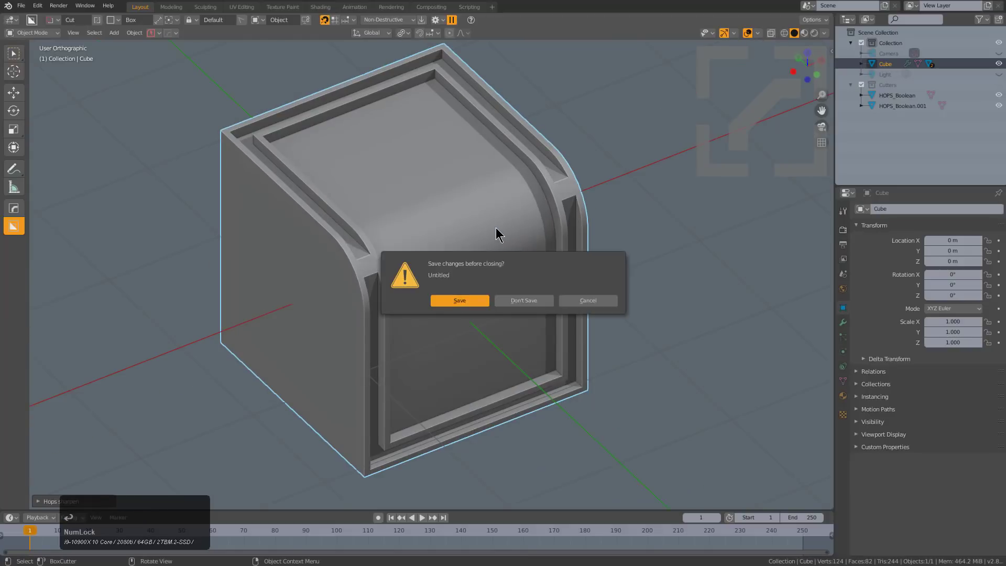
{"action": "key", "text": "d"}
{"action": "key", "text": "s"}
{"action": "right_click", "coordinate": [508, 233]}
{"action": "middle_click_drag", "start_coordinate": [454, 253], "coordinate": [489, 272]}
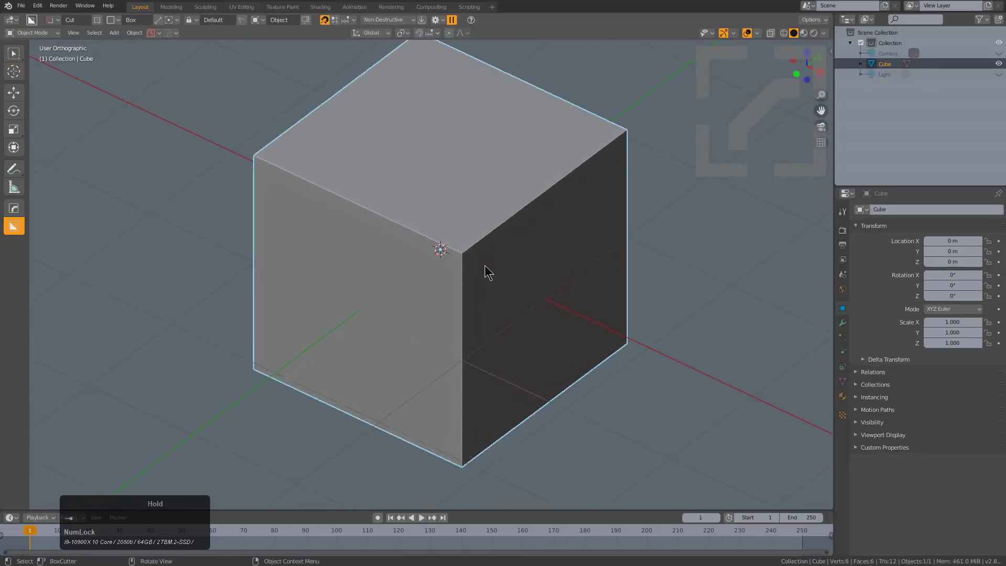
- Snap the 3D cursor to the centre of the cube's side face at negative X and return to Object Mode in front view
{"action": "key", "text": "Tab"}
{"action": "key", "text": "3"}
{"action": "left_click", "coordinate": [401, 288]}
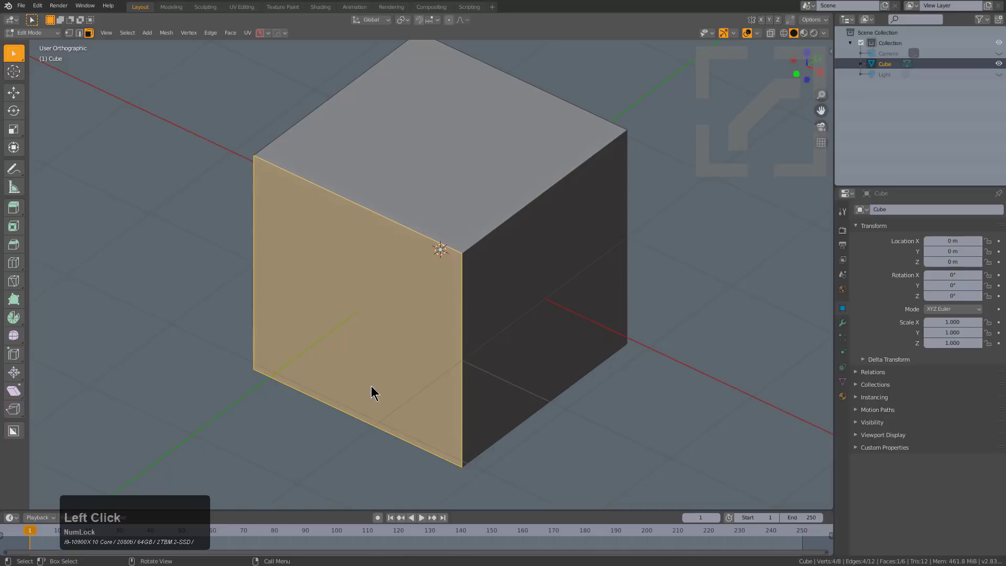
{"action": "key", "text": "grave"}
{"action": "middle_click_drag", "start_coordinate": [551, 313], "coordinate": [344, 315]}
{"action": "key", "text": "KP_1"}
{"action": "left_click", "coordinate": [270, 313]}
{"action": "key", "text": "shift+s"}
{"action": "left_click", "coordinate": [461, 267]}
{"action": "key", "text": "KP_1"}
{"action": "key", "text": "Tab"}
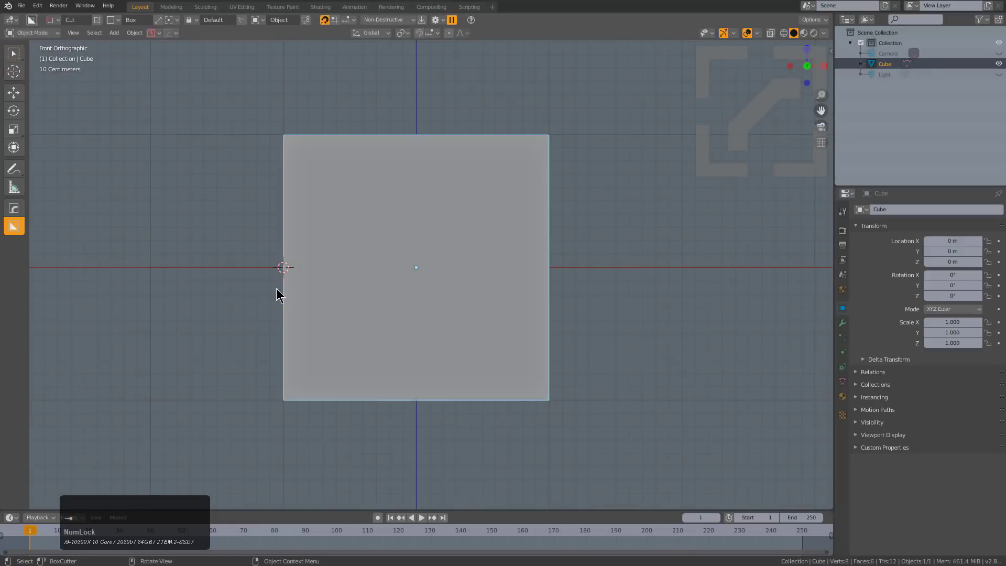
- Add a Bezier curve at the 3D cursor, rotate its points about X, and move them along X until one end meets the cube's face
{"action": "key", "text": "shift+a"}
{"action": "mouse_move", "coordinate": [256, 292]}
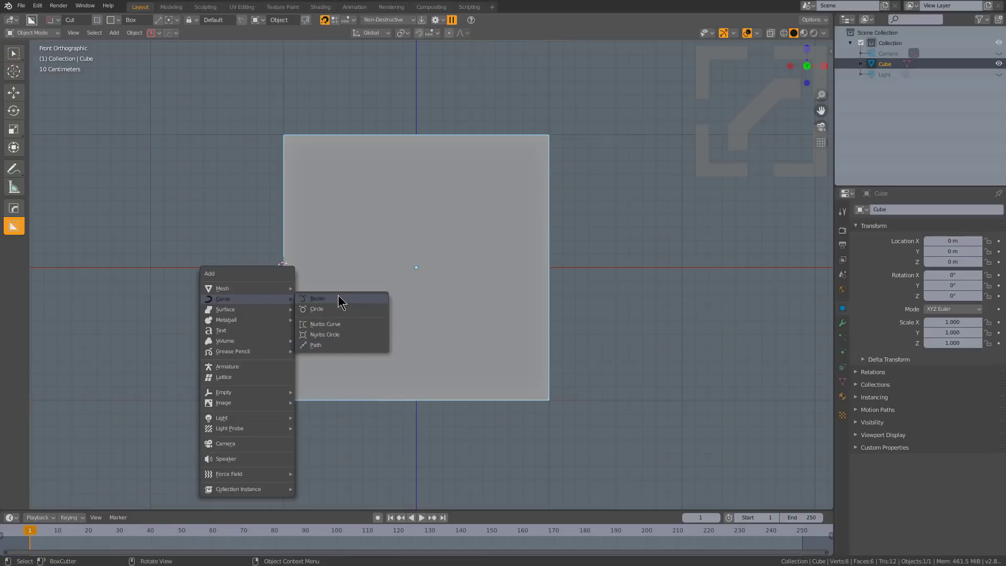
{"action": "left_click", "coordinate": [338, 297]}
{"action": "scroll", "coordinate": [452, 308], "scroll_direction": "up", "scroll_amount": 1}
{"action": "key", "text": "Tab"}
{"action": "key", "text": "r"}
{"action": "key", "text": "x"}
{"action": "key", "text": "KP_Enter"}
{"action": "key", "text": "g"}
{"action": "key", "text": "x"}
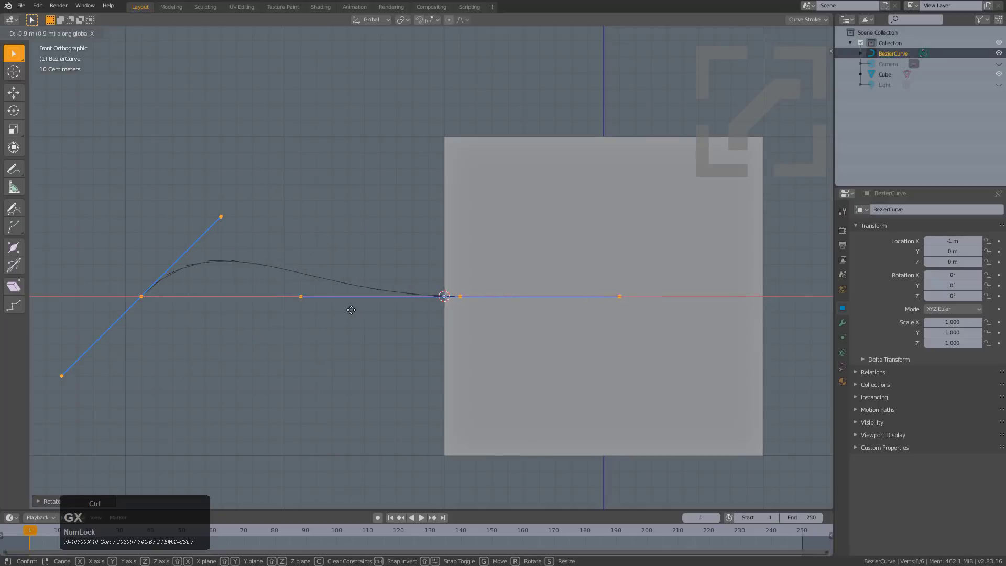
{"action": "left_click", "coordinate": [337, 310]}
{"action": "scroll", "coordinate": [327, 312], "scroll_direction": "down", "scroll_amount": 2}
- Rotate, move and scale the curve's far end point so the curve sweeps upward away from the cube
{"action": "left_click", "coordinate": [286, 289]}
{"action": "key", "text": "r"}
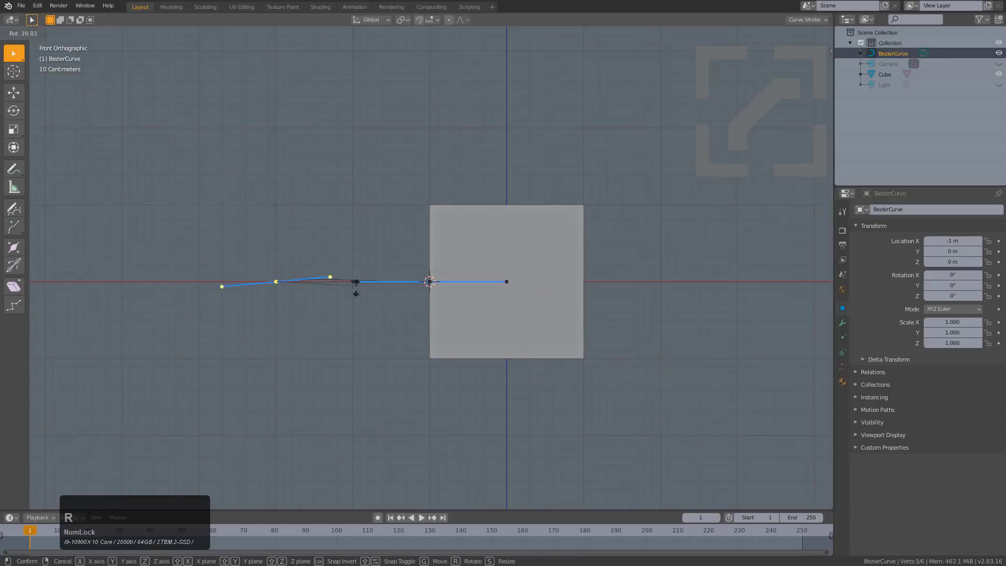
{"action": "left_click", "coordinate": [310, 402]}
{"action": "key", "text": "g"}
{"action": "left_click", "coordinate": [238, 307]}
{"action": "key", "text": "s"}
{"action": "left_click", "coordinate": [306, 368]}
{"action": "key", "text": "g"}
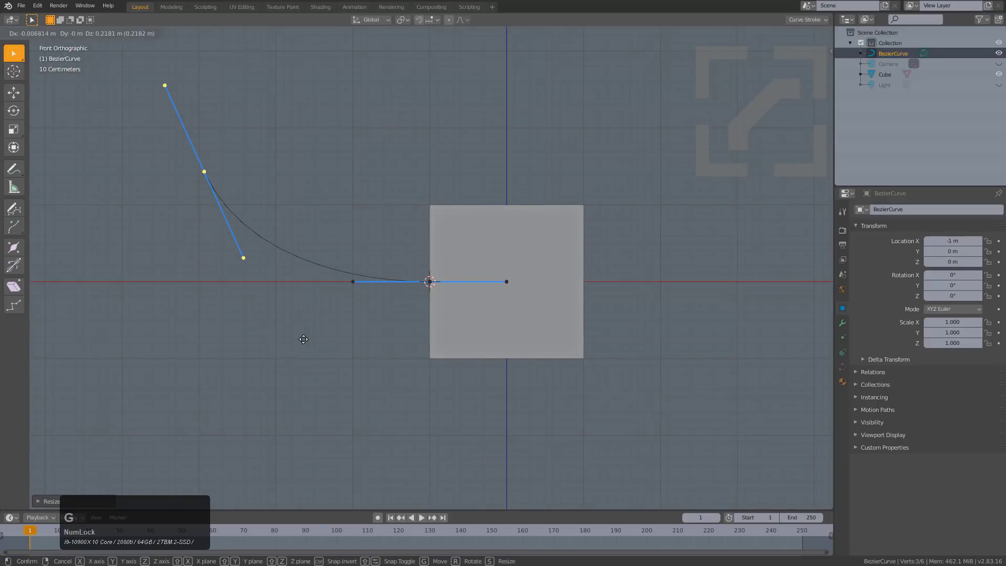
{"action": "left_click", "coordinate": [298, 325]}
- Extrude another curve point above the cube and adjust the points and handles into a smooth C-shaped arc
{"action": "key", "text": "e"}
{"action": "left_click", "coordinate": [469, 182]}
{"action": "middle_click_drag", "start_coordinate": [468, 182], "coordinate": [453, 322], "text": "shift"}
{"action": "key", "text": "r"}
{"action": "left_click", "coordinate": [237, 161]}
{"action": "key", "text": "g"}
{"action": "left_click", "coordinate": [418, 190]}
{"action": "key", "text": "r"}
{"action": "left_click", "coordinate": [376, 225]}
{"action": "key", "text": "g"}
{"action": "left_click", "coordinate": [409, 221]}
{"action": "key", "text": "s"}
{"action": "left_click", "coordinate": [449, 243]}
{"action": "key", "text": "r"}
{"action": "left_click", "coordinate": [478, 203]}
{"action": "left_click", "coordinate": [215, 376]}
{"action": "left_click_drag", "start_coordinate": [215, 376], "coordinate": [234, 426]}
{"action": "key", "text": "Tab"}
- Select the Bezier curve with the cube as the active object and enter Edit Mode on the cube
{"action": "middle_click_drag", "start_coordinate": [331, 371], "coordinate": [429, 341]}
{"action": "left_click", "coordinate": [450, 358], "text": "shift"}
{"action": "scroll", "coordinate": [431, 326], "scroll_direction": "up", "scroll_amount": 1}
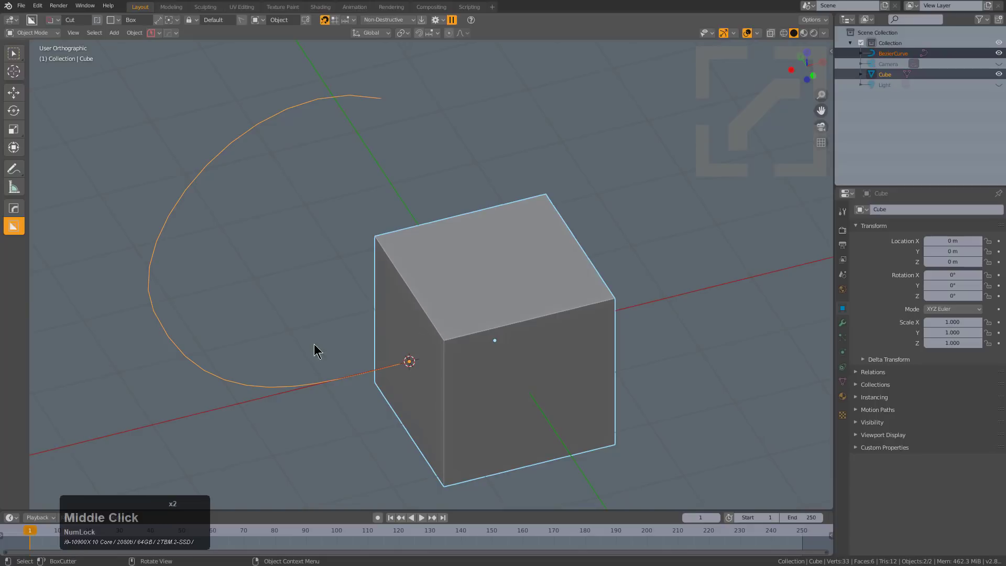
{"action": "left_click", "coordinate": [303, 389]}
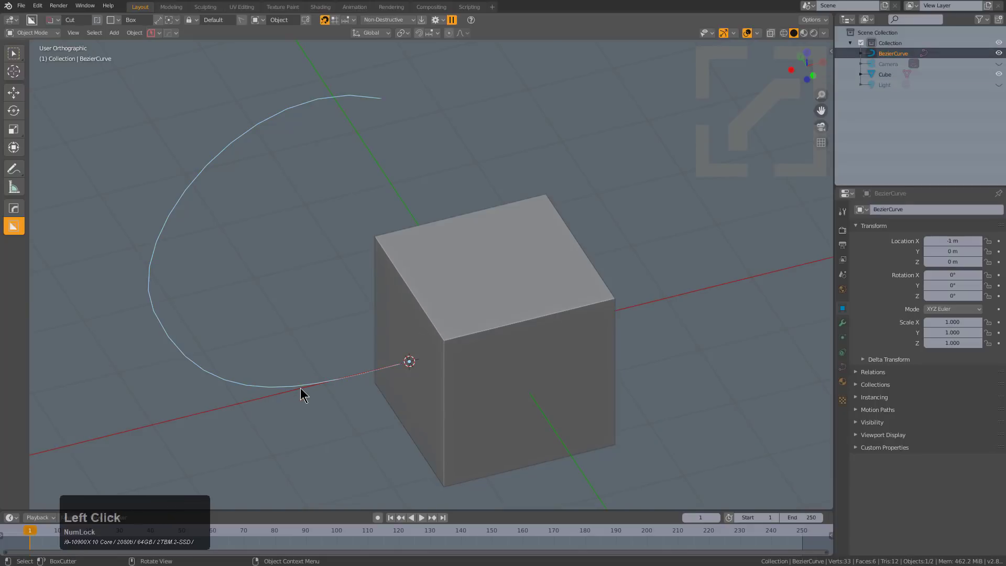
{"action": "left_click", "coordinate": [405, 313], "text": "shift"}
{"action": "key", "text": "Tab"}
- Try Curve Extrude on the cube's selected side face along the Bezier curve, reducing Adaptive Segments to 7
{"action": "key", "text": "q"}
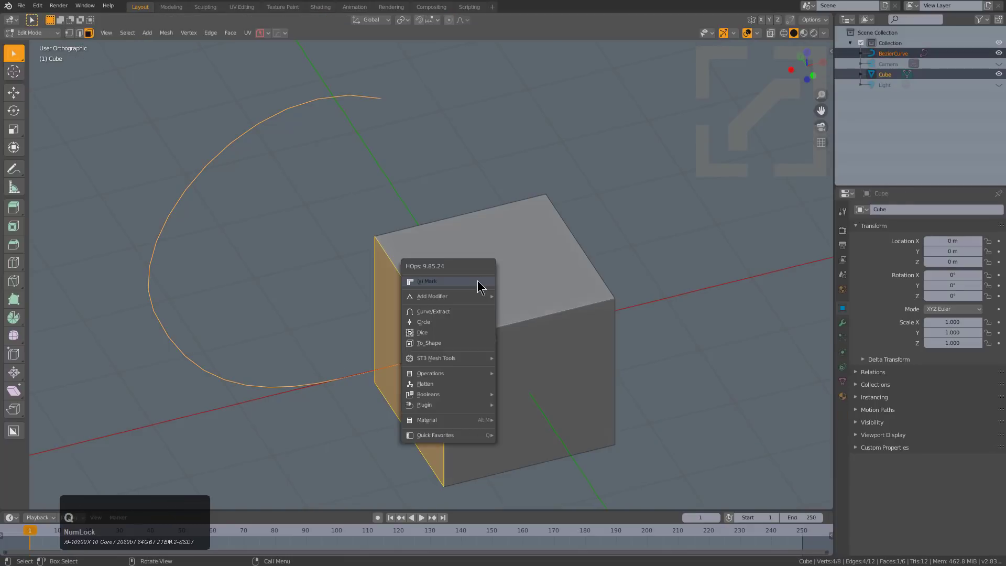
{"action": "mouse_move", "coordinate": [472, 358]}
{"action": "left_click", "coordinate": [543, 358]}
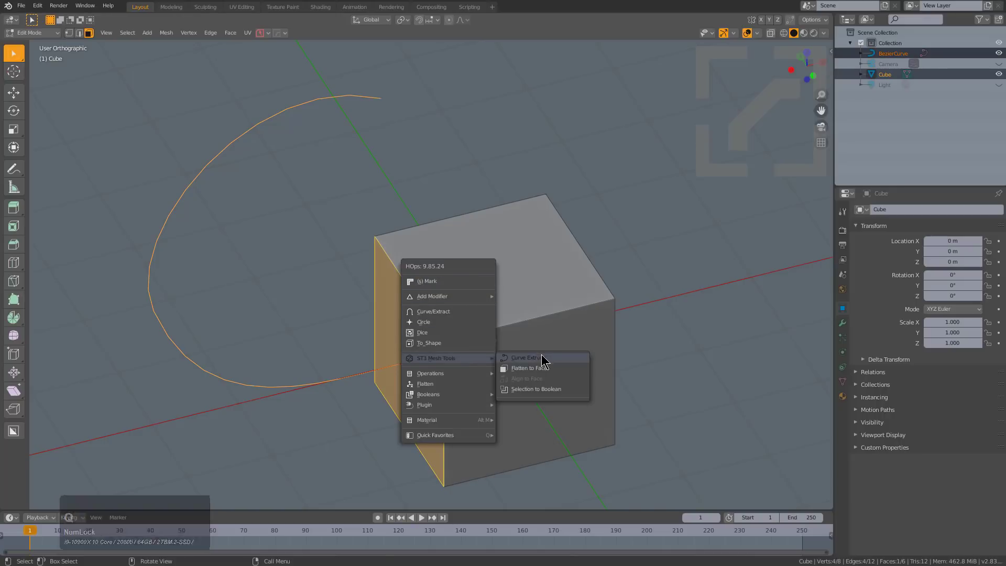
{"action": "middle_click_drag", "start_coordinate": [502, 350], "coordinate": [469, 349]}
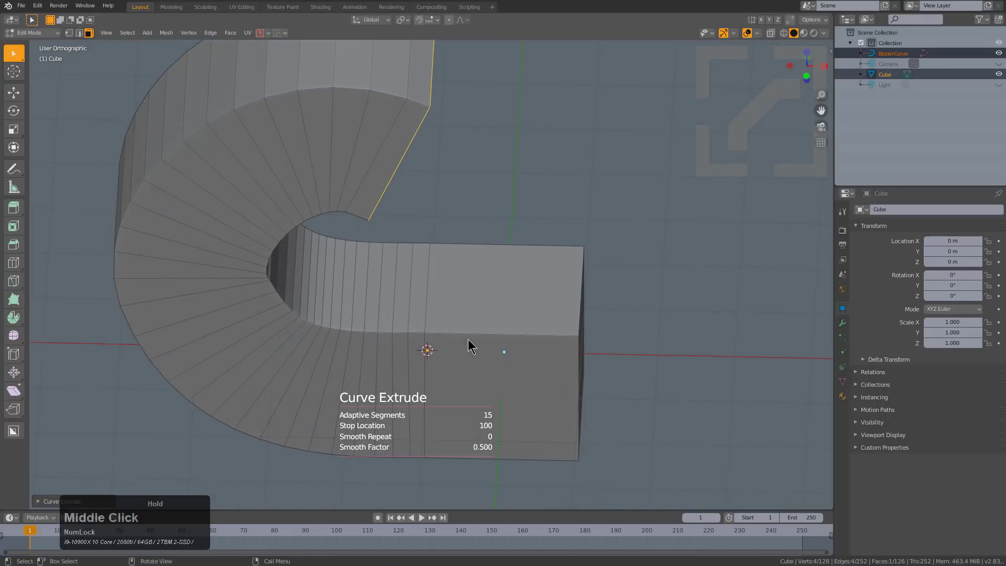
{"action": "key", "text": "F9"}
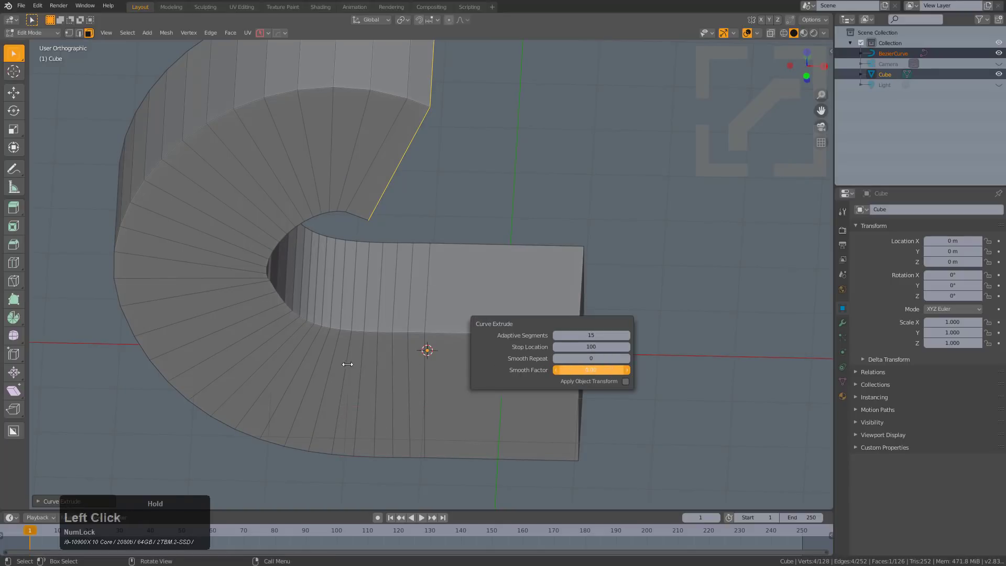
{"action": "key", "text": "F9"}
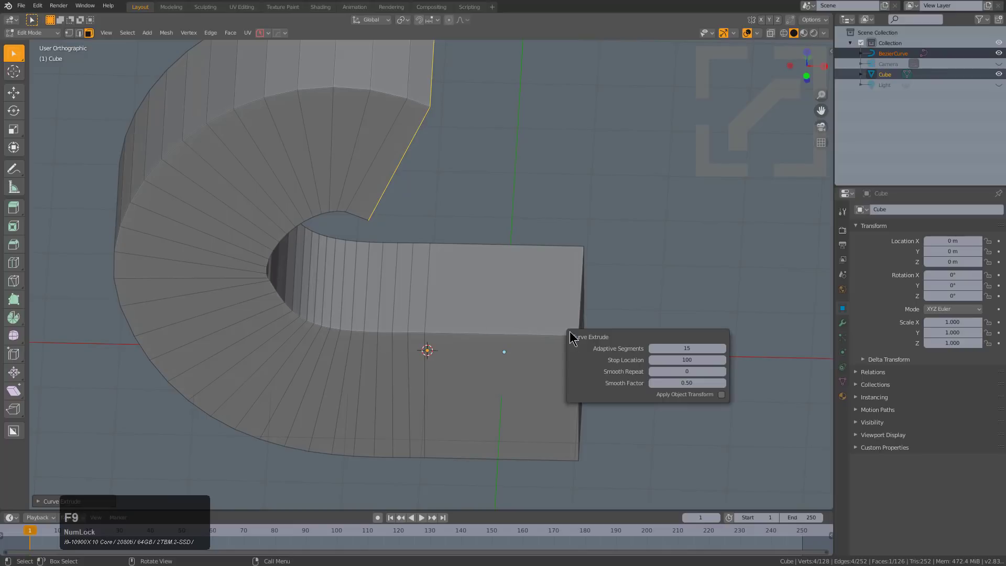
{"action": "left_click_drag", "start_coordinate": [695, 346], "coordinate": [674, 345]}
{"action": "scroll", "coordinate": [317, 240], "scroll_direction": "down", "scroll_amount": 3}
{"action": "middle_click_drag", "start_coordinate": [318, 241], "coordinate": [496, 332]}
{"action": "key", "text": "ctrl+z"}
- Bevel one of the cube's upper edges running along X into a wide single-segment chamfer
{"action": "middle_click_drag", "start_coordinate": [417, 321], "coordinate": [529, 341]}
{"action": "scroll", "coordinate": [359, 262], "scroll_direction": "up", "scroll_amount": 3}
{"action": "key", "text": "2"}
{"action": "left_click", "coordinate": [324, 250]}
{"action": "middle_click_drag", "start_coordinate": [385, 248], "coordinate": [442, 236]}
{"action": "key", "text": "ctrl+b"}
{"action": "left_click", "coordinate": [456, 301]}
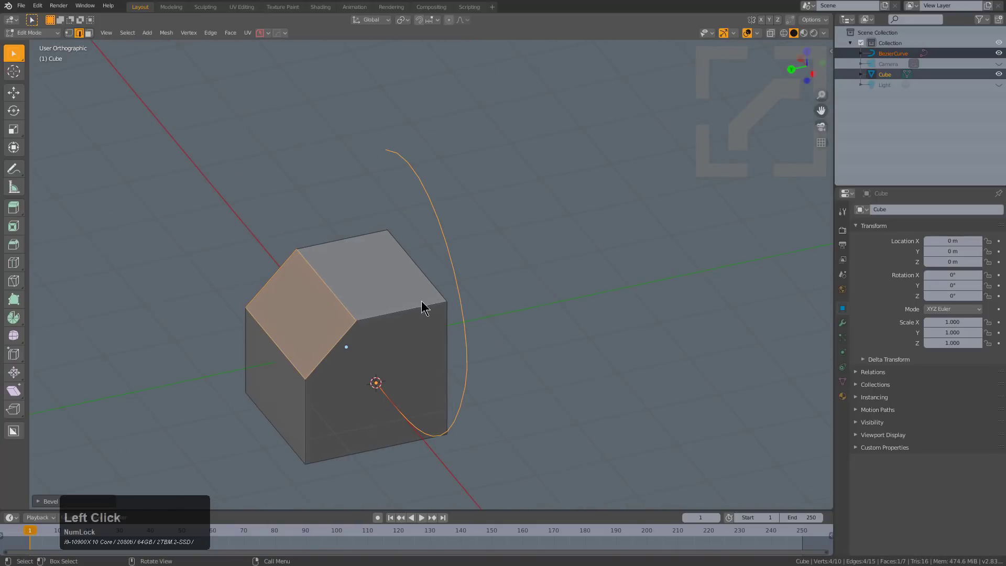
- Add a centred loop cut along the chamfer and bevel it into a narrow strip
{"action": "middle_click_drag", "start_coordinate": [456, 300], "coordinate": [379, 323]}
{"action": "key", "text": "ctrl+r"}
{"action": "left_click", "coordinate": [338, 343]}
{"action": "right_click", "coordinate": [338, 344]}
{"action": "key", "text": "ctrl+b"}
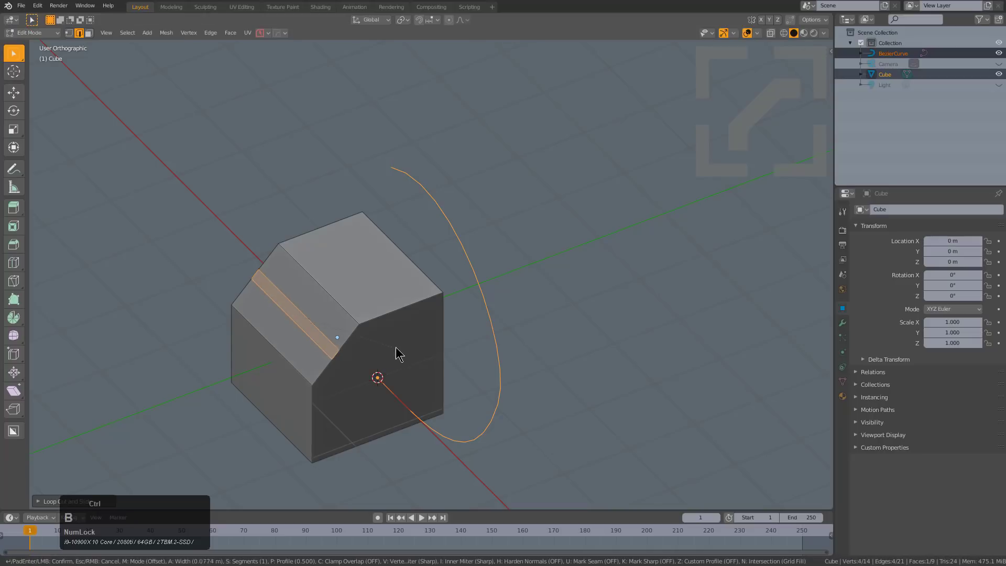
{"action": "left_click", "coordinate": [399, 349]}
- Extrude the narrow strip and push it outward along its normals to form a raised rib
{"action": "key", "text": "e"}
{"action": "right_click", "coordinate": [399, 349]}
{"action": "key", "text": "alt+s"}
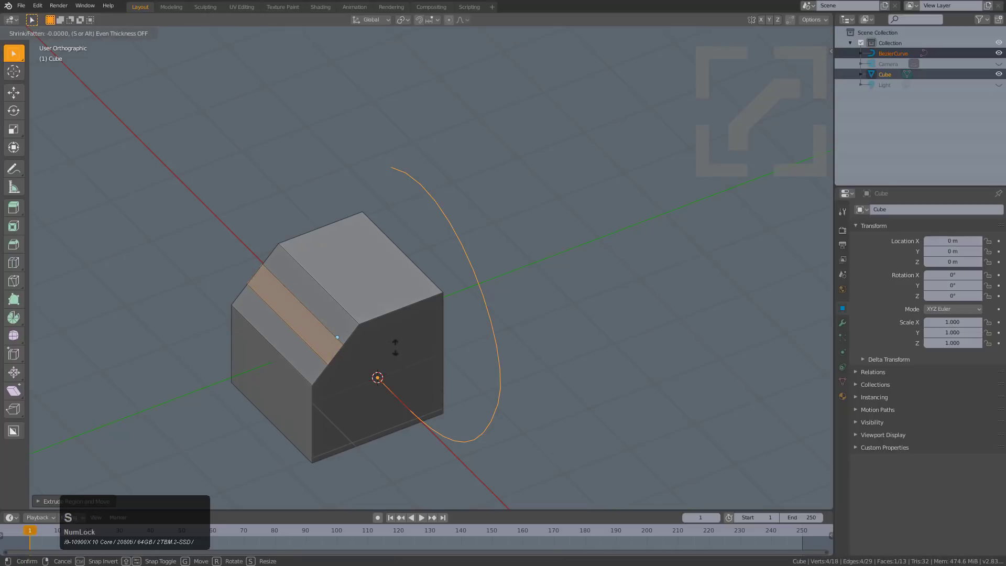
{"action": "left_click", "coordinate": [390, 340]}
- Select the rib's end face and the cube's adjoining side face, and Curve Extrude both along the Bezier curve
{"action": "key", "text": "3"}
{"action": "left_click", "coordinate": [337, 358]}
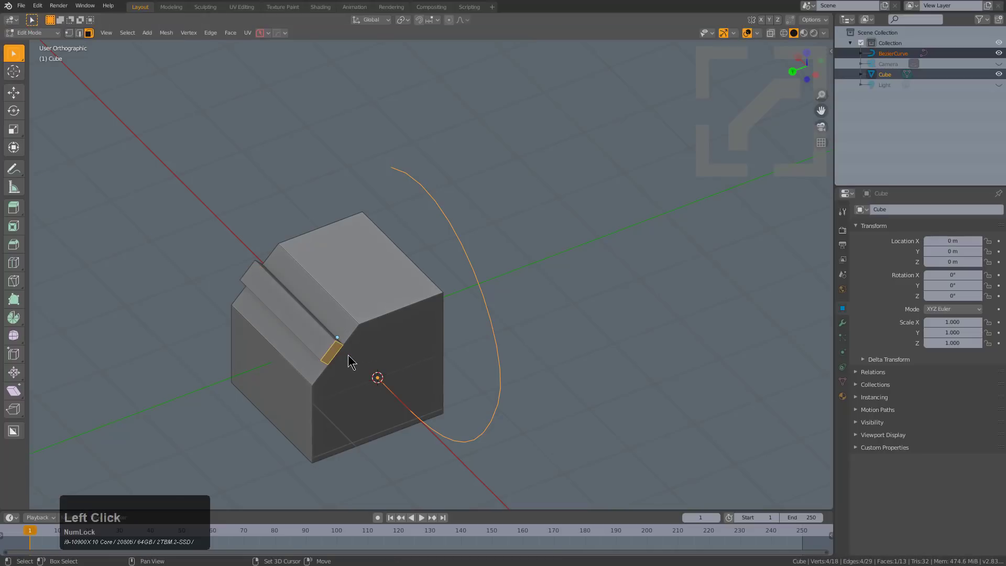
{"action": "left_click", "coordinate": [414, 344], "text": "shift"}
{"action": "key", "text": "x"}
{"action": "middle_click_drag", "start_coordinate": [553, 323], "coordinate": [584, 330]}
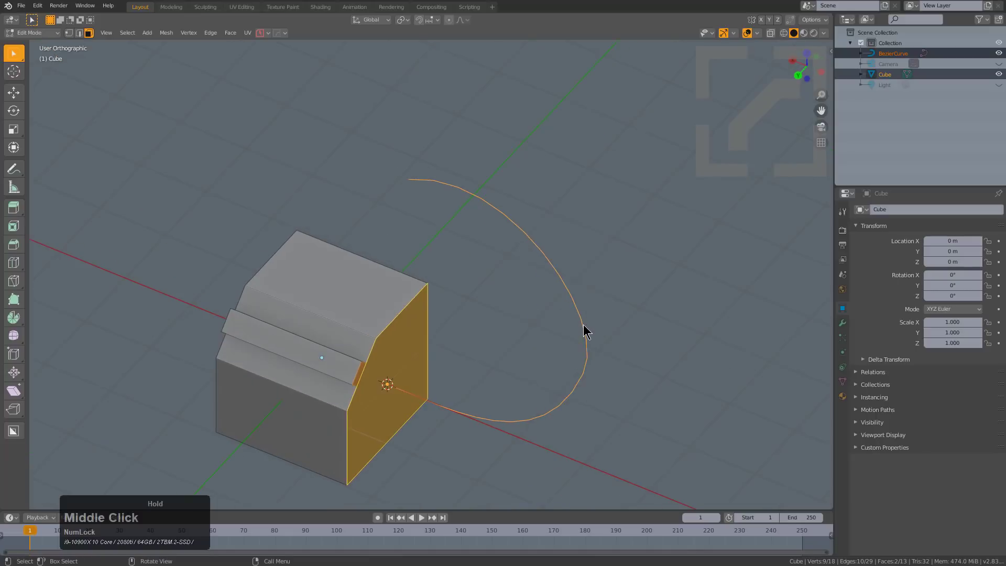
{"action": "right_click", "coordinate": [584, 330]}
{"action": "mouse_move", "coordinate": [589, 330]}
{"action": "left_click", "coordinate": [636, 332]}
{"action": "middle_click_drag", "start_coordinate": [540, 299], "coordinate": [378, 173]}
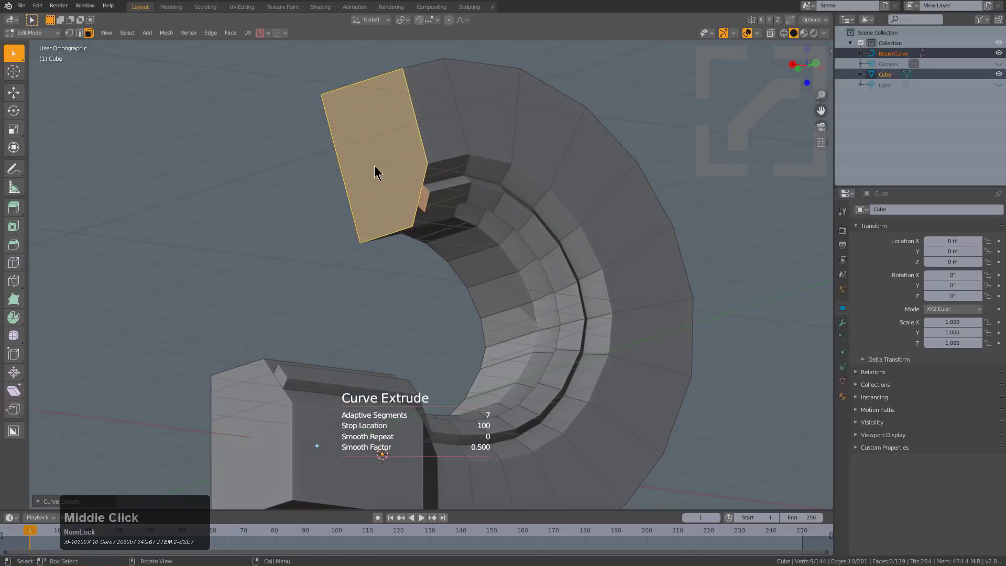
- Set the Curve Extrude to 12 adaptive segments, a smooth repeat of 9 and a smooth factor of 1.00
{"action": "key", "text": "F9"}
{"action": "left_click_drag", "start_coordinate": [631, 289], "coordinate": [660, 288]}
{"action": "middle_click_drag", "start_coordinate": [510, 173], "coordinate": [490, 220]}
{"action": "key", "text": "F9"}
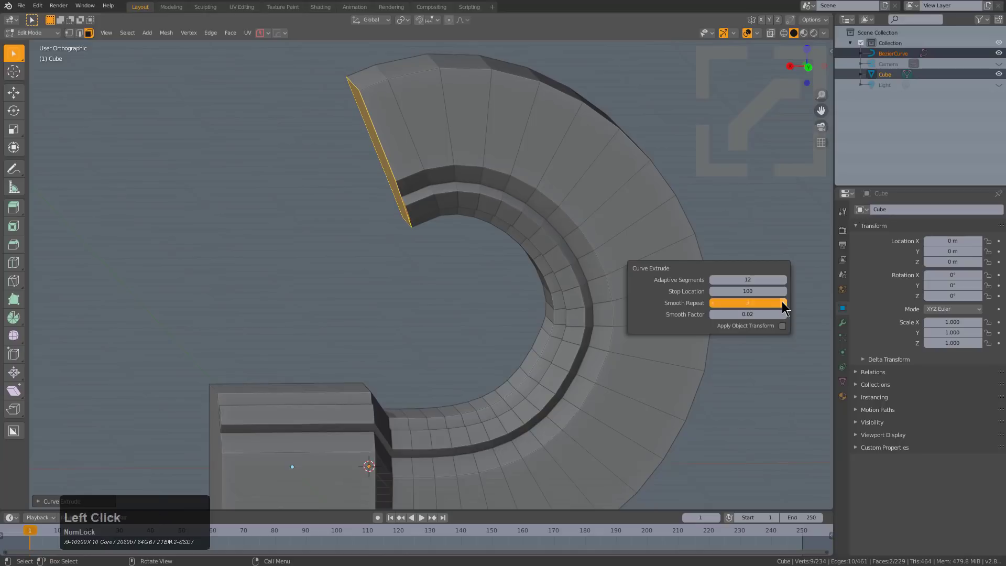
{"action": "triple_click", "coordinate": [783, 303]}
{"action": "left_click_drag", "start_coordinate": [750, 315], "coordinate": [779, 310]}
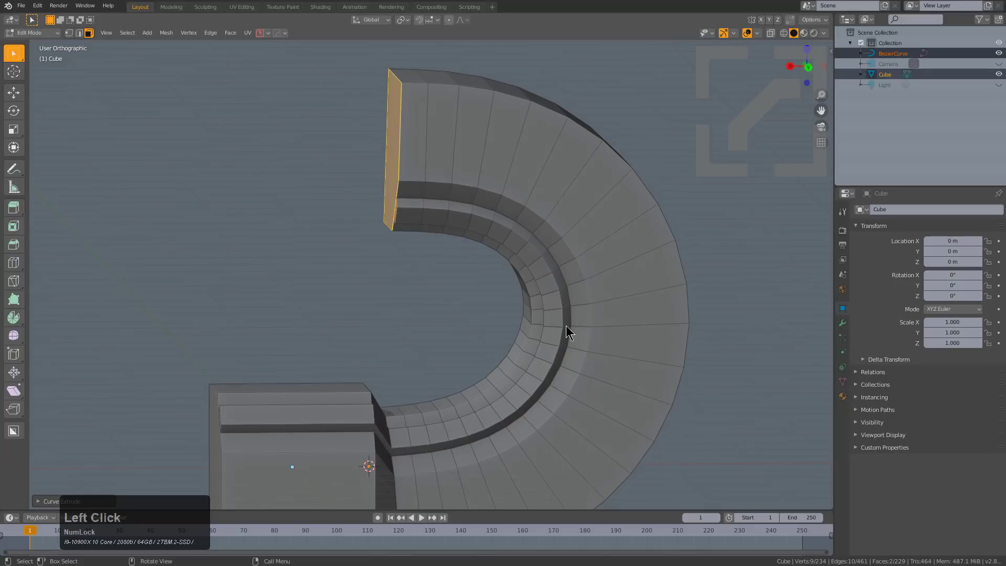
{"action": "key", "text": "F9"}
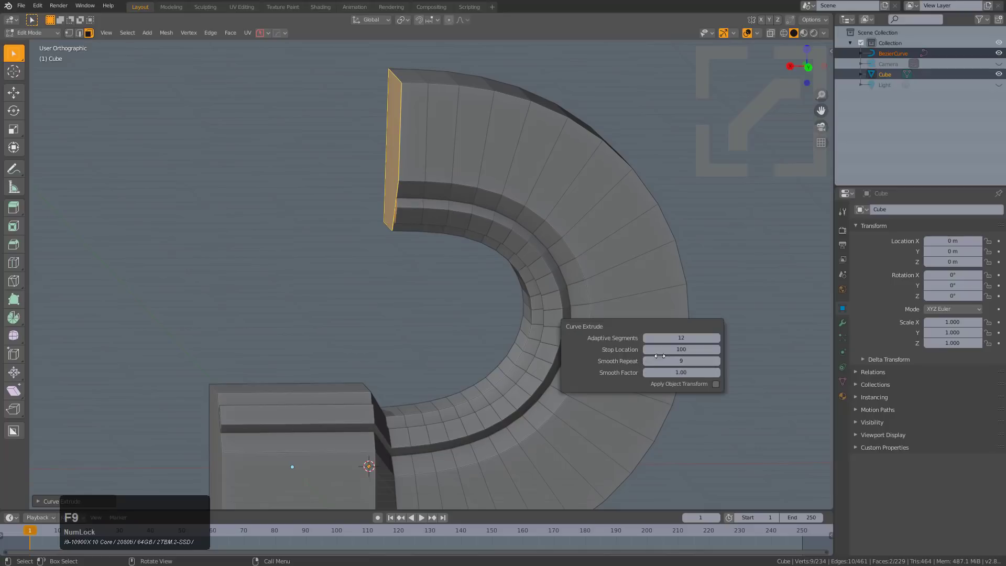
{"action": "scroll", "coordinate": [442, 338], "scroll_direction": "down", "scroll_amount": 4}
- Select a continuous run of faces around the outside of the curved extrusion, ending near its upper part
{"action": "key", "text": "Tab"}
{"action": "middle_click_drag", "start_coordinate": [470, 325], "coordinate": [432, 290]}
{"action": "middle_click_drag", "start_coordinate": [354, 285], "coordinate": [469, 335], "text": "shift"}
{"action": "key", "text": "Tab"}
{"action": "mouse_move", "coordinate": [400, 342]}
{"action": "middle_mouse_down", "text": "shift"}
{"action": "mouse_move", "coordinate": [431, 306]}
{"action": "mouse_move", "coordinate": [415, 301]}
{"action": "mouse_move", "coordinate": [407, 348]}
{"action": "middle_mouse_up", "text": "shift"}
{"action": "key", "text": "3"}
{"action": "left_click", "coordinate": [425, 226]}
{"action": "left_click", "coordinate": [400, 362]}
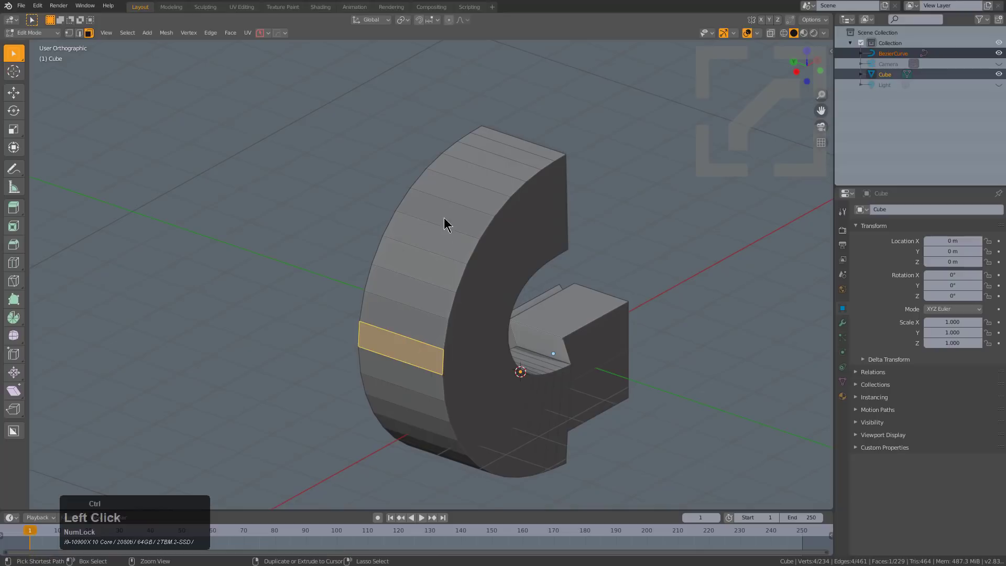
{"action": "left_click", "coordinate": [456, 199], "text": "ctrl"}
{"action": "scroll", "coordinate": [534, 220], "scroll_direction": "up", "scroll_amount": 2}
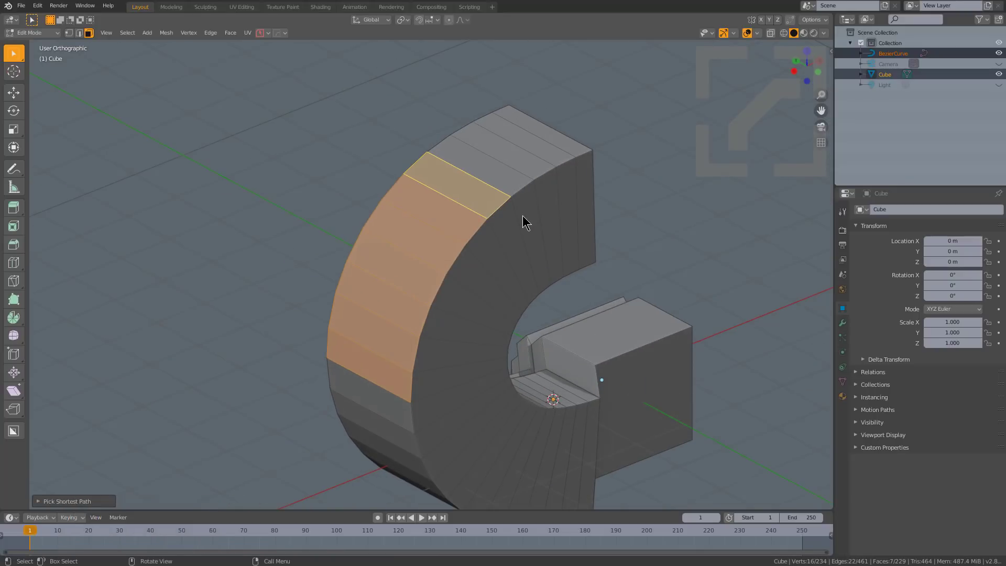
- Try the HOps Flatten tool on the selected outer faces, cycling through its projection axes
{"action": "key", "text": "q"}
{"action": "mouse_move", "coordinate": [525, 216]}
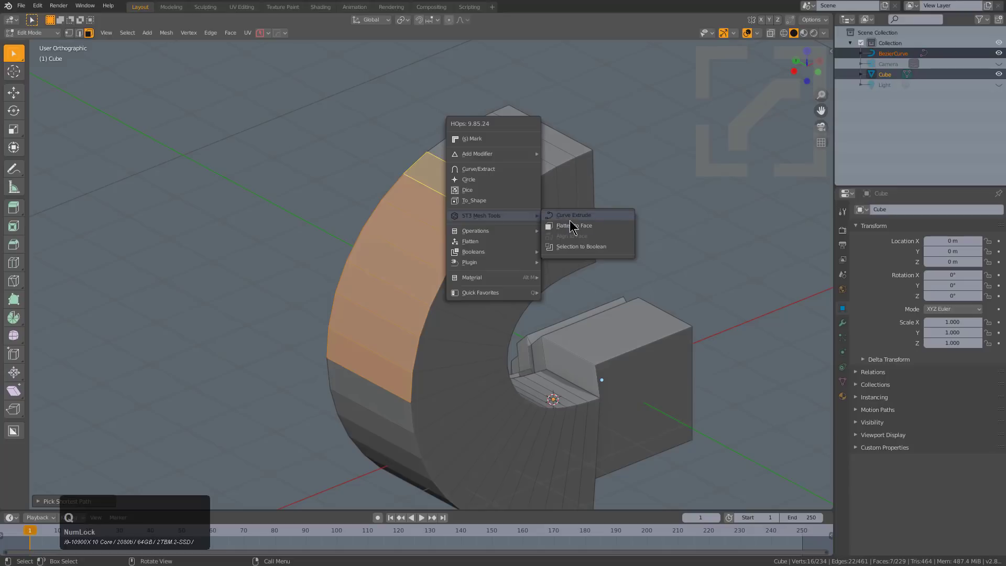
{"action": "left_click", "coordinate": [482, 244]}
{"action": "scroll", "coordinate": [482, 244], "scroll_direction": "up", "scroll_amount": 2}
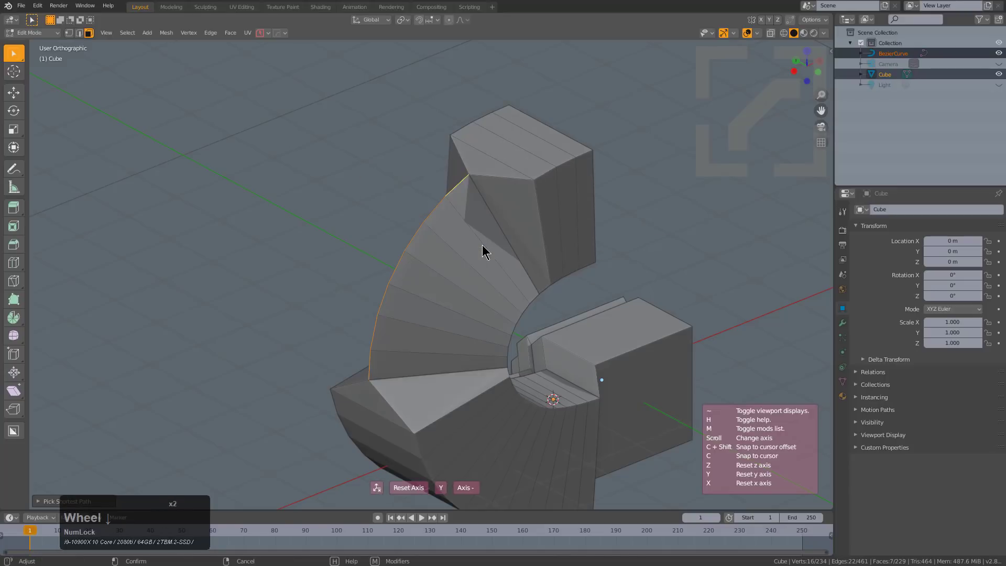
{"action": "scroll", "coordinate": [483, 244], "scroll_direction": "down", "scroll_amount": 4}
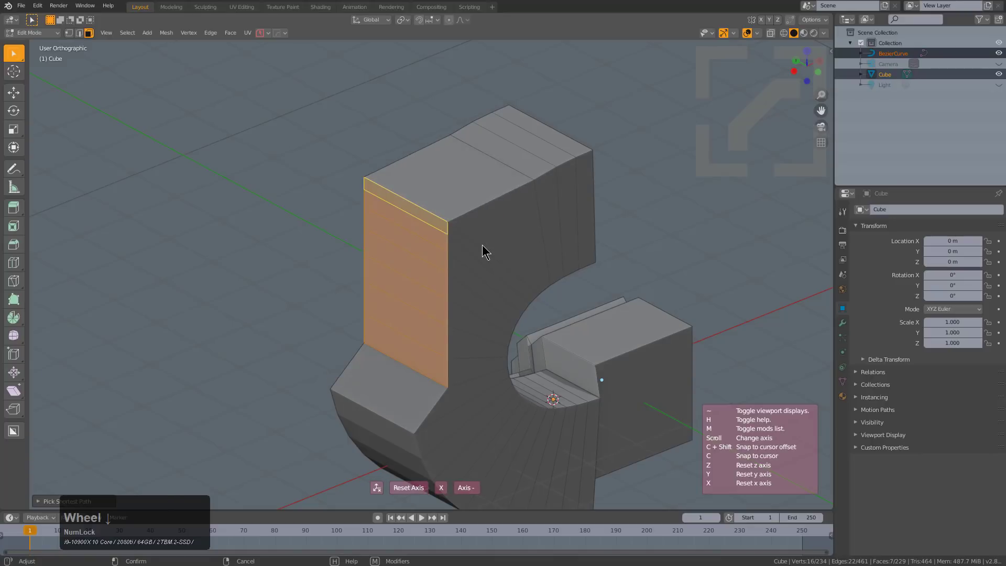
{"action": "right_click", "coordinate": [482, 244]}
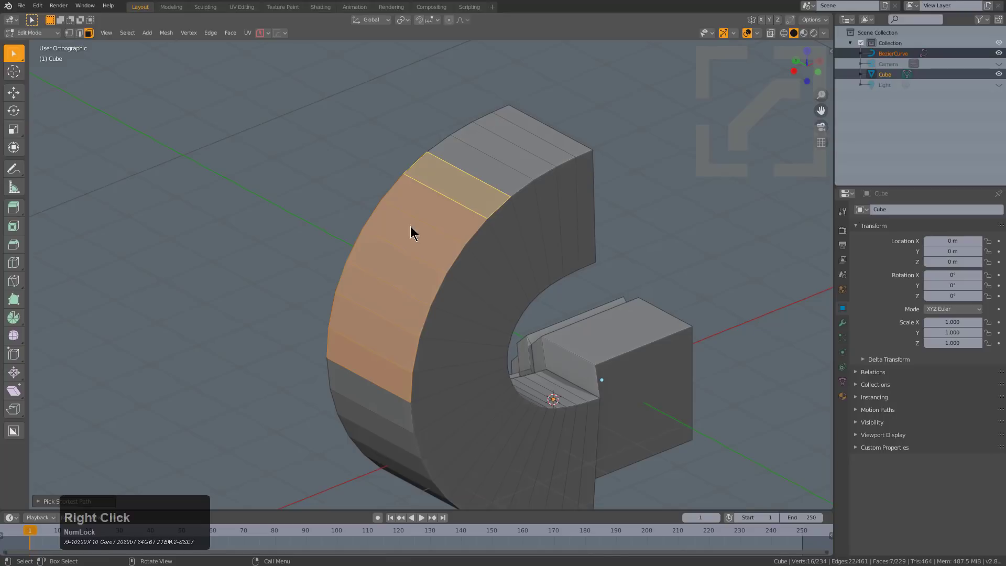
- Apply Flatten to Face to the selected outer faces, using the active uppermost face as the reference
{"action": "double_click", "coordinate": [431, 186], "text": "shift"}
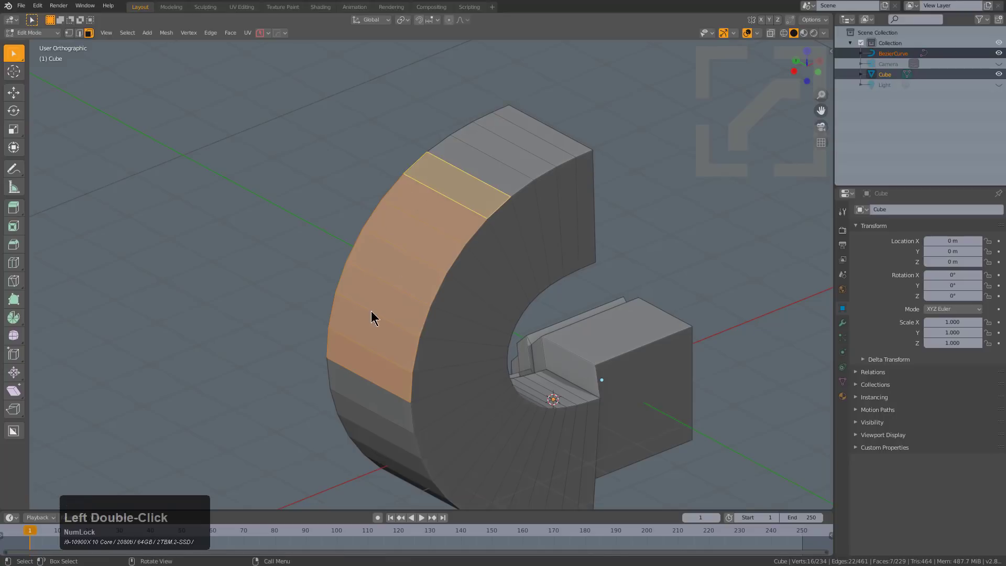
{"action": "key", "text": "q"}
{"action": "mouse_move", "coordinate": [489, 171]}
{"action": "left_click", "coordinate": [542, 179]}
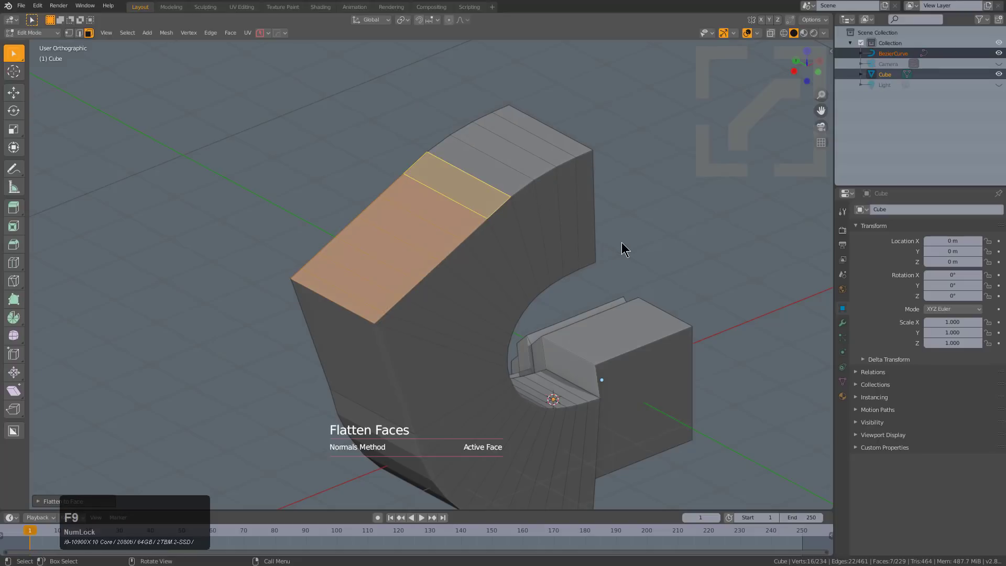
- Set the Flatten to Face alignment method to Individual Face and return to Object Mode
{"action": "key", "text": "F9"}
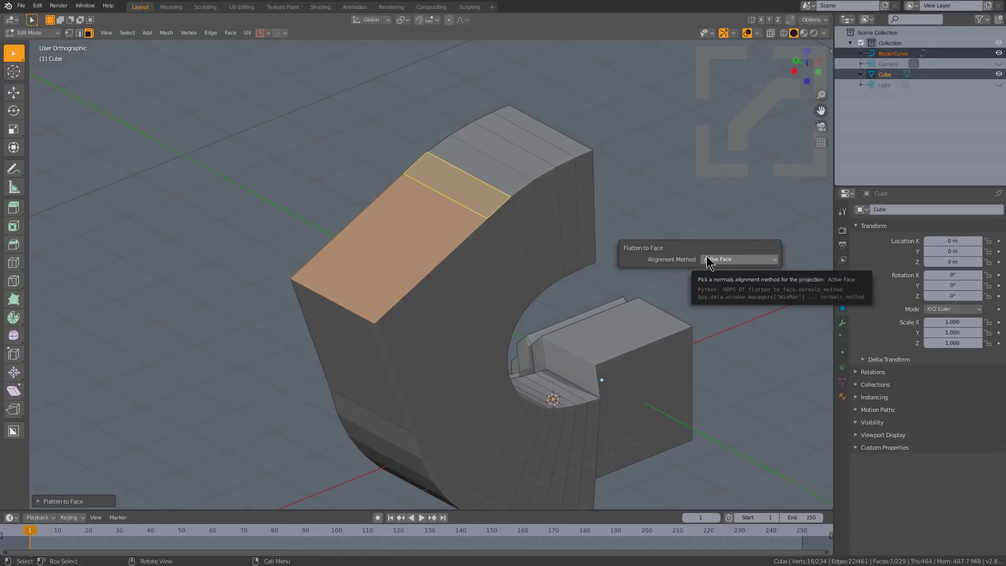
{"action": "key", "text": "ctrl"}
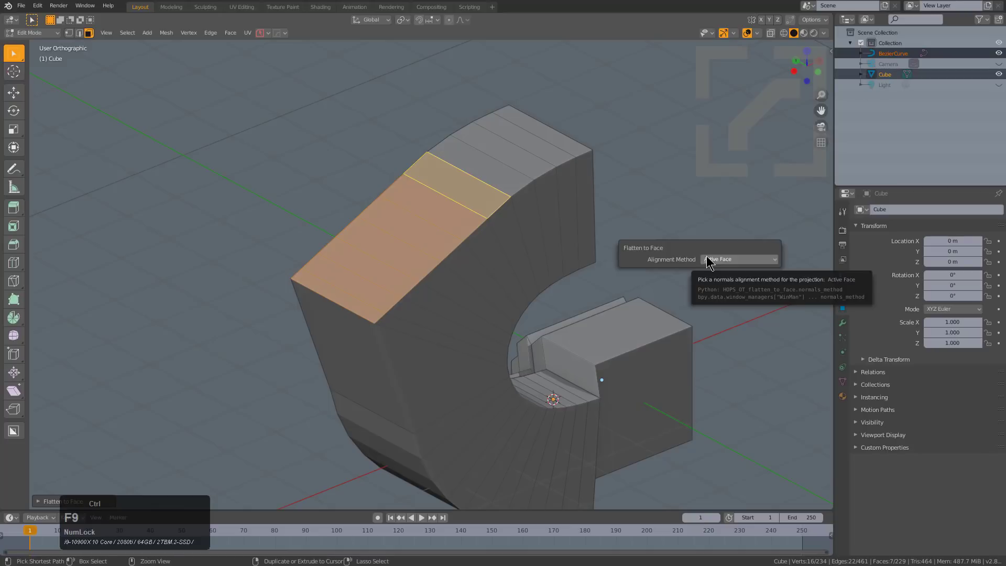
{"action": "scroll", "coordinate": [708, 261], "scroll_direction": "down", "scroll_amount": 1, "text": "ctrl"}
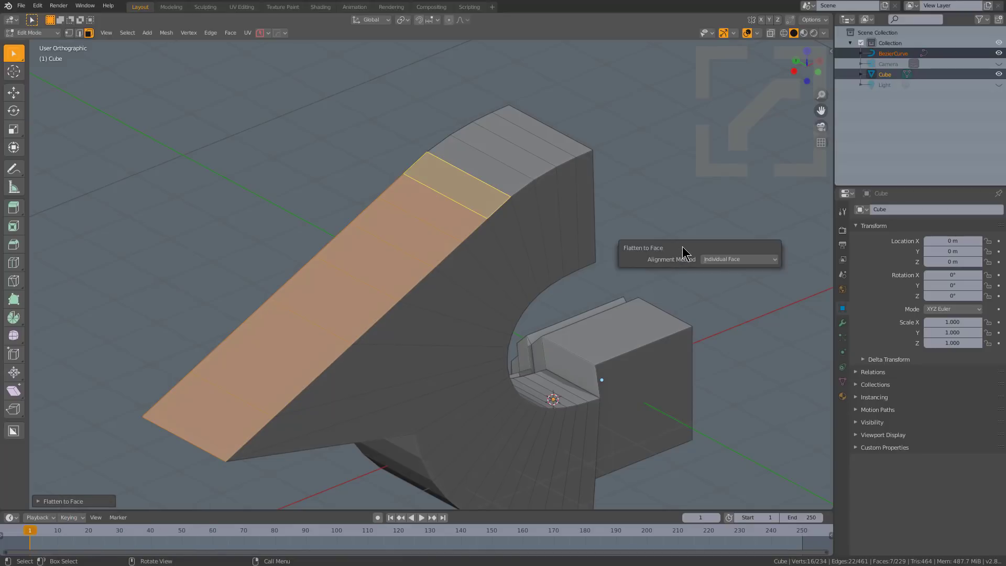
{"action": "left_click_drag", "start_coordinate": [683, 246], "coordinate": [729, 194]}
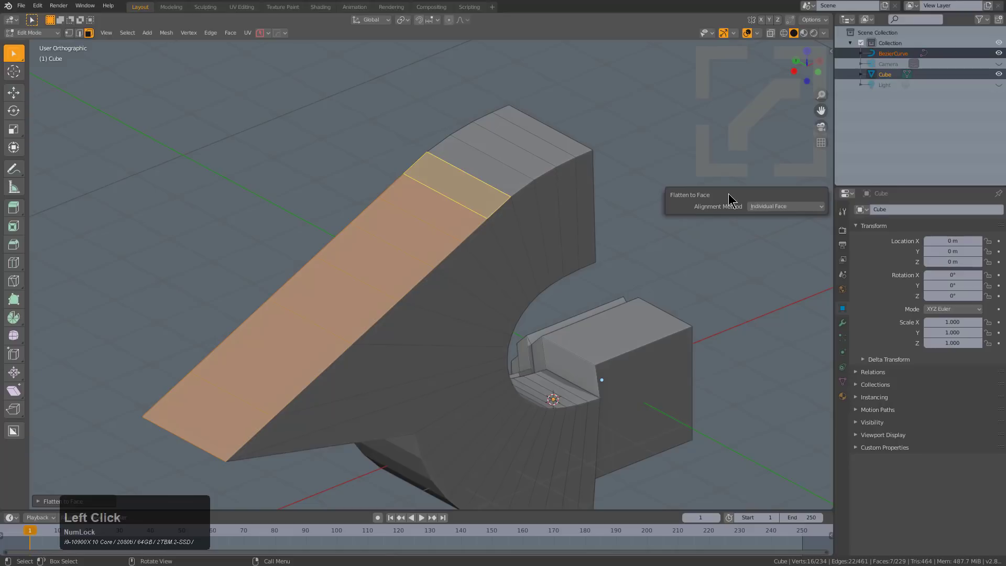
{"action": "middle_click_drag", "start_coordinate": [462, 283], "coordinate": [419, 262]}
{"action": "key", "text": "Tab"}
{"action": "middle_click_drag", "start_coordinate": [553, 199], "coordinate": [542, 229]}
{"action": "scroll", "coordinate": [470, 231], "scroll_direction": "down", "scroll_amount": 2}
{"action": "middle_click_drag", "start_coordinate": [474, 234], "coordinate": [485, 276]}
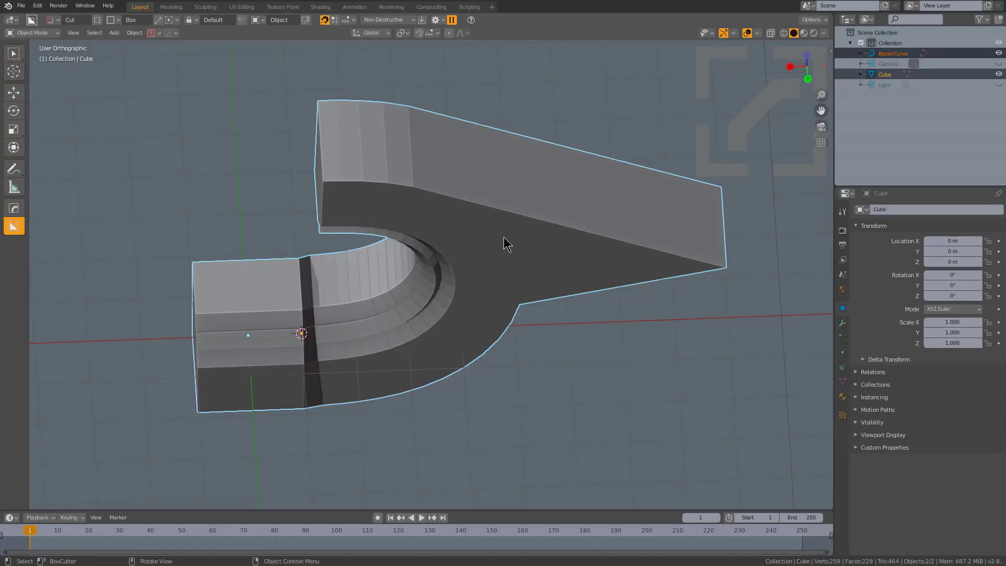
- Select four adjacent faces on the lower outer curve and align them with Flatten to Face using the Individual Face method
{"action": "middle_click_drag", "start_coordinate": [503, 237], "coordinate": [559, 214]}
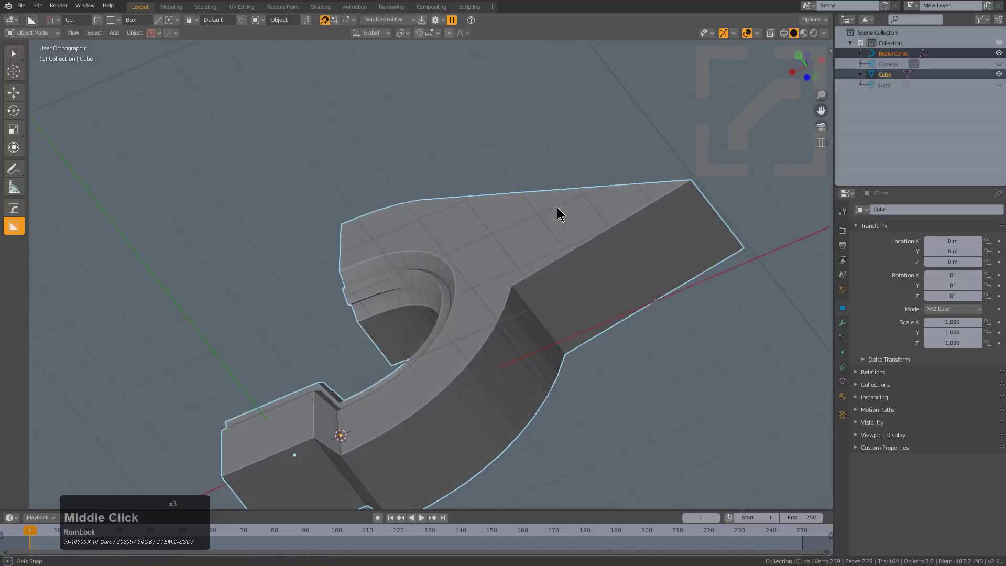
{"action": "key", "text": "Tab"}
{"action": "middle_click_drag", "start_coordinate": [494, 353], "coordinate": [490, 301], "text": "shift"}
{"action": "left_click", "coordinate": [467, 321]}
{"action": "left_click", "coordinate": [498, 299], "text": "shift"}
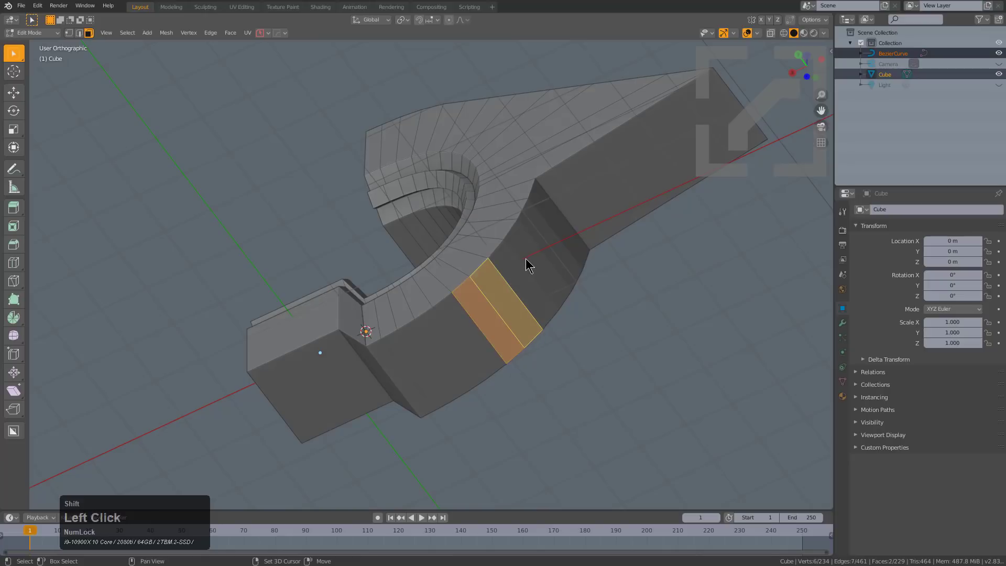
{"action": "left_click", "coordinate": [526, 258], "text": "shift"}
{"action": "left_click", "coordinate": [507, 259], "text": "shift"}
{"action": "middle_click_drag", "start_coordinate": [530, 266], "coordinate": [567, 308]}
{"action": "left_click", "coordinate": [540, 294], "text": "shift"}
{"action": "left_click", "coordinate": [540, 292], "text": "shift"}
{"action": "right_click", "coordinate": [590, 279]}
{"action": "left_click", "coordinate": [636, 289]}
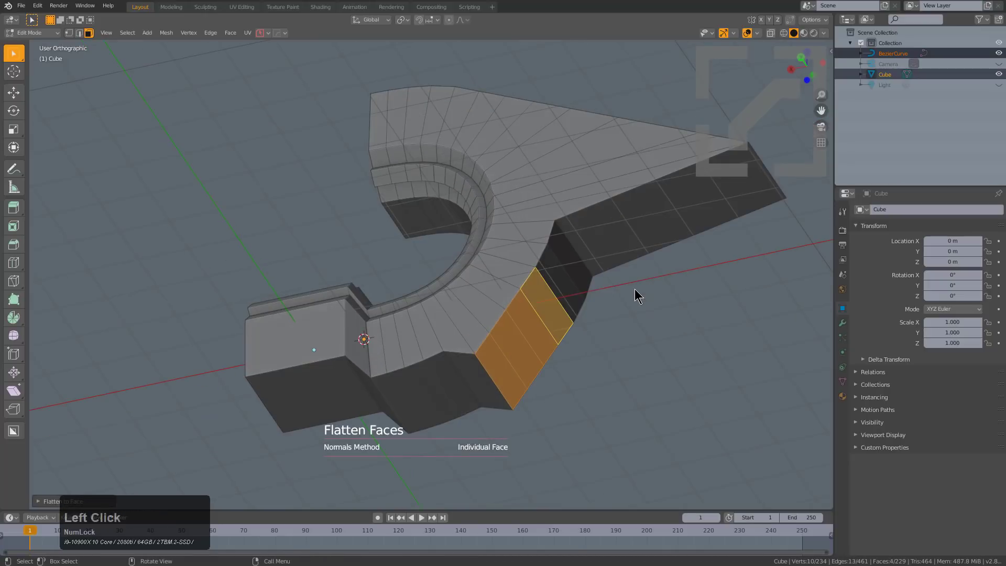
- Select five adjacent faces along the inner curve of the extrusion
{"action": "middle_click_drag", "start_coordinate": [539, 275], "coordinate": [527, 254]}
{"action": "scroll", "coordinate": [526, 254], "scroll_direction": "up", "scroll_amount": 5}
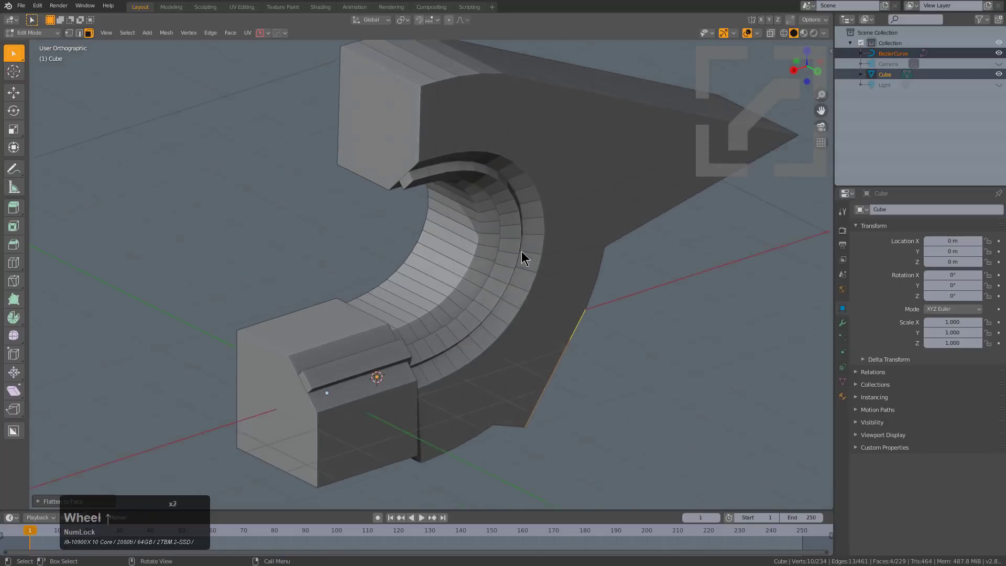
{"action": "left_click", "coordinate": [433, 260]}
{"action": "left_click", "coordinate": [469, 212], "text": "shift"}
{"action": "left_click", "coordinate": [464, 221], "text": "shift"}
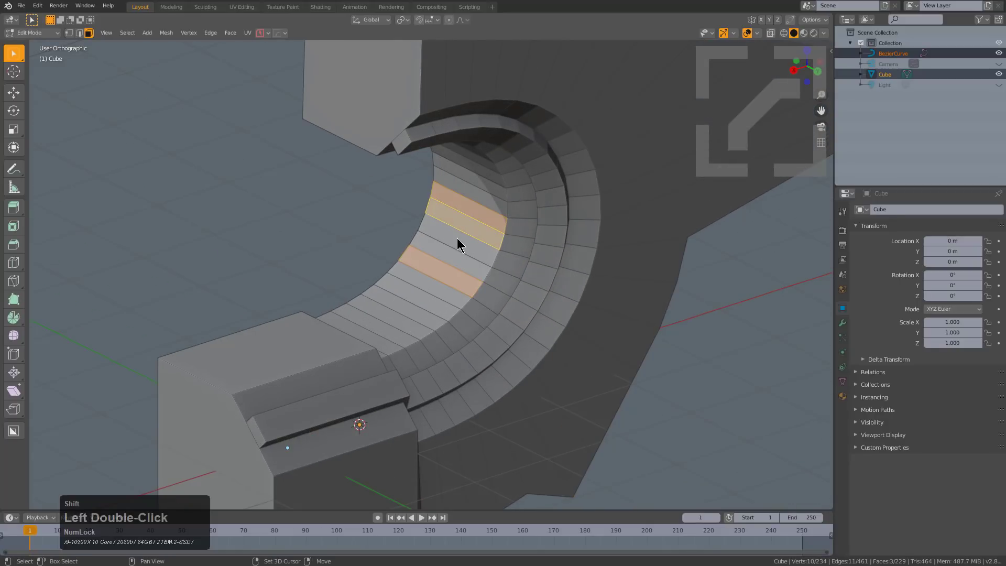
{"action": "left_click", "coordinate": [456, 239], "text": "shift"}
{"action": "left_click", "coordinate": [451, 250], "text": "shift"}
{"action": "double_click", "coordinate": [490, 217], "text": "shift"}
{"action": "left_click", "coordinate": [489, 217], "text": "shift"}
{"action": "middle_click_drag", "start_coordinate": [558, 226], "coordinate": [545, 235]}
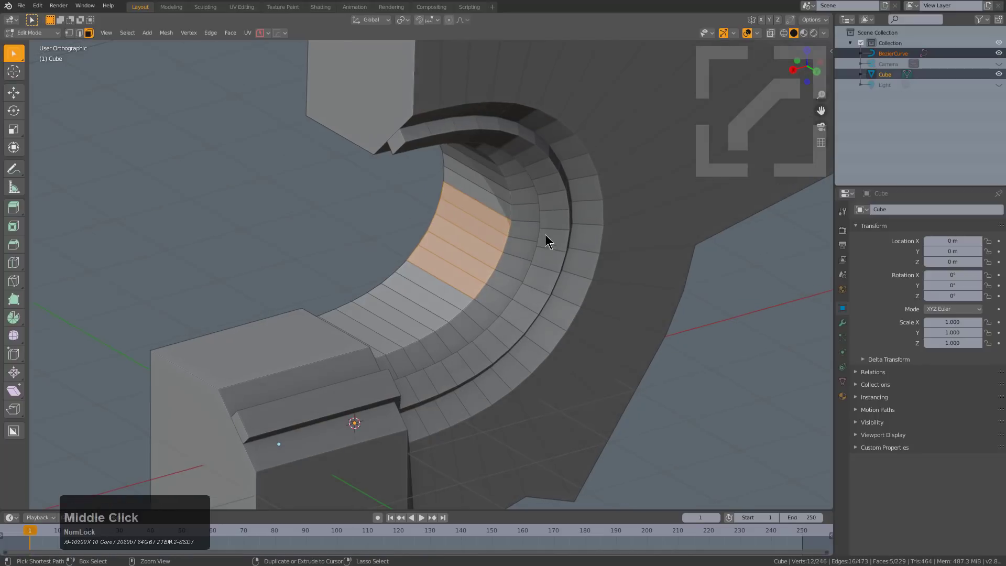
- Apply Flatten to Face to the selected inner faces, cycle its normals method, and deselect everything
{"action": "right_click", "coordinate": [523, 234]}
{"action": "mouse_move", "coordinate": [526, 238]}
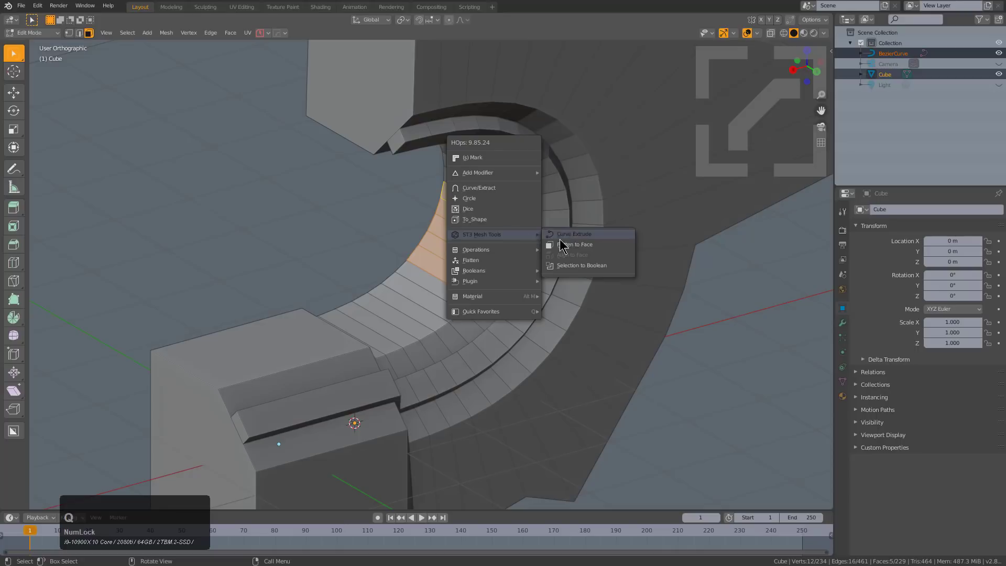
{"action": "left_click", "coordinate": [565, 244]}
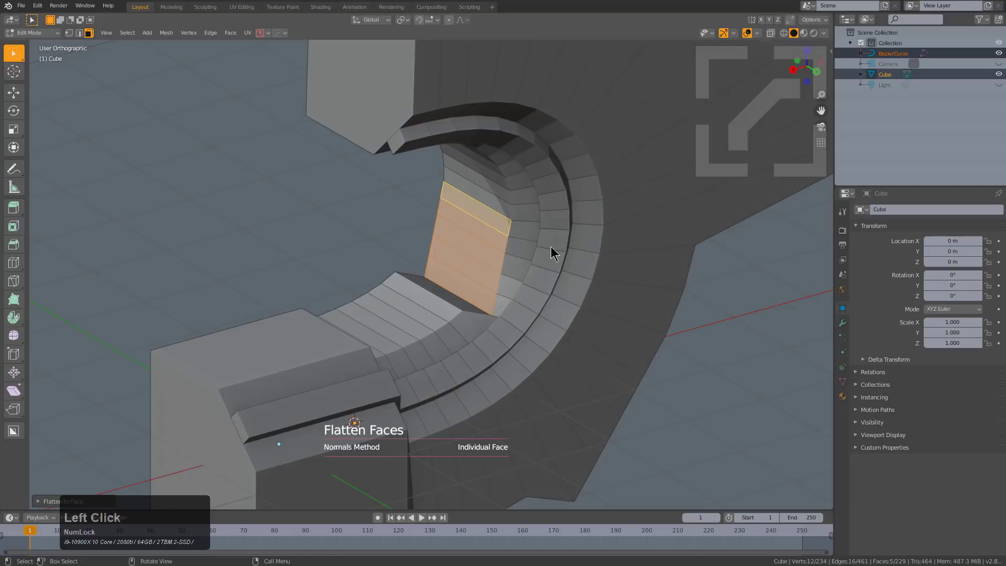
{"action": "key", "text": "F9"}
{"action": "scroll", "coordinate": [649, 265], "scroll_direction": "down", "scroll_amount": 3, "text": "ctrl"}
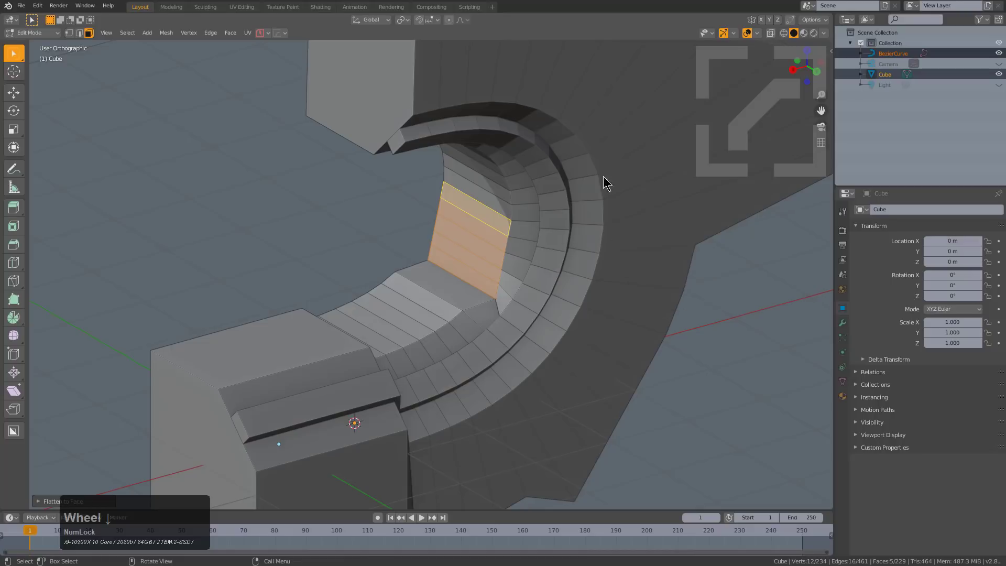
{"action": "middle_click_drag", "start_coordinate": [554, 257], "coordinate": [496, 283]}
{"action": "key", "text": "z"}
{"action": "key", "text": "alt+a"}
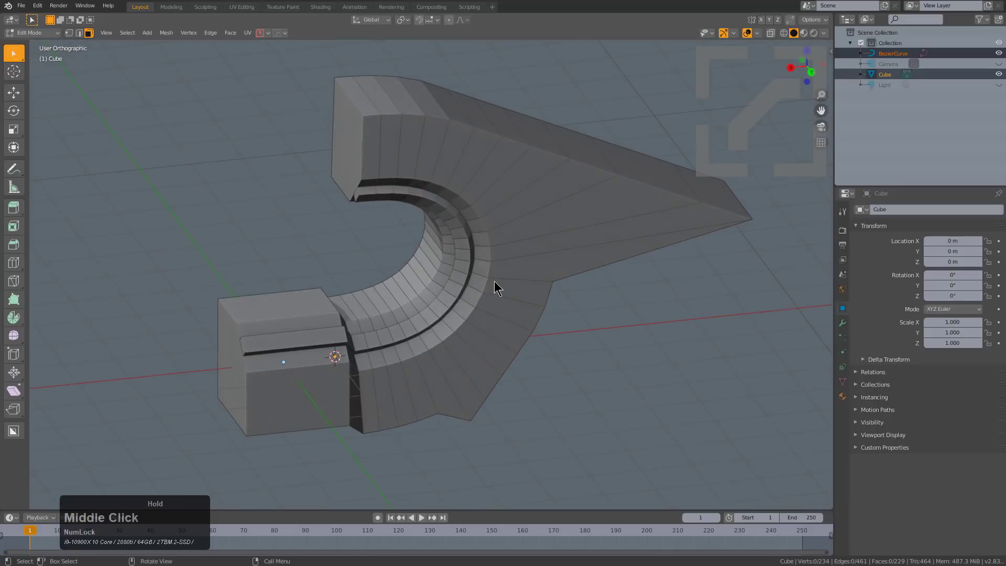
{"action": "key", "text": "q"}
{"action": "mouse_move", "coordinate": [494, 282]}
{"action": "mouse_move", "coordinate": [476, 295]}
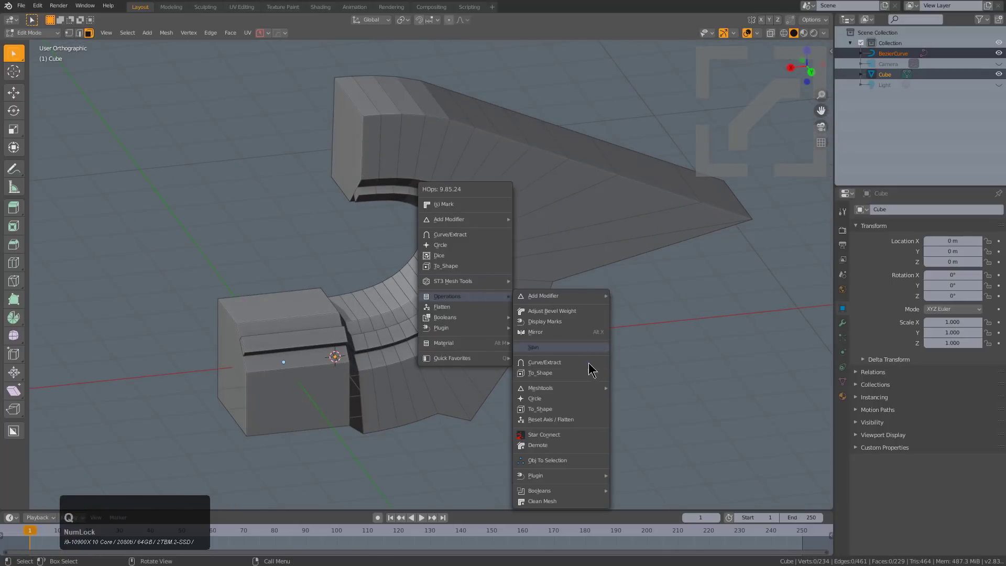
{"action": "mouse_move", "coordinate": [586, 393]}
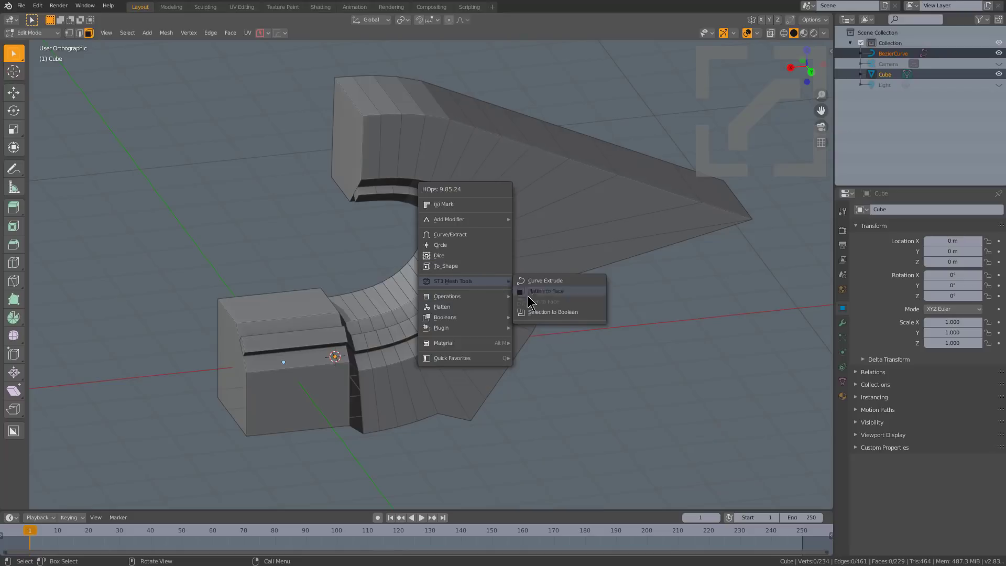
- Return the curved mesh to Object Mode
{"action": "middle_click_drag", "start_coordinate": [396, 206], "coordinate": [449, 328], "text": "shift"}
{"action": "key", "text": "Tab"}
{"action": "middle_click_drag", "start_coordinate": [420, 274], "coordinate": [411, 298]}
{"action": "scroll", "coordinate": [449, 271], "scroll_direction": "down", "scroll_amount": 1}
{"action": "key", "text": "shift+a"}
{"action": "mouse_move", "coordinate": [449, 271]}
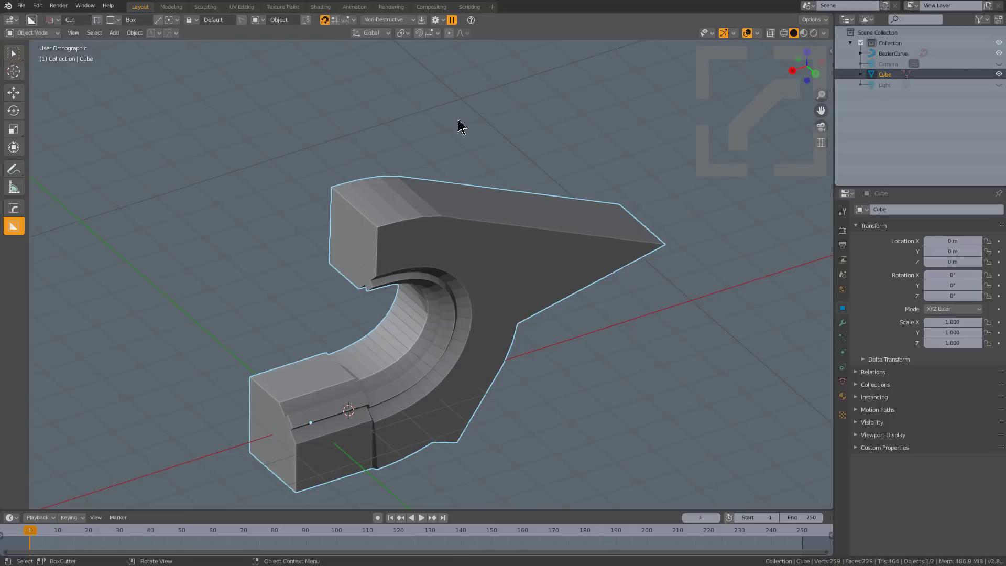
- Add a cube in the empty space beside the curved mesh and rotate it freely to about 31°, 25° and 42°
{"action": "middle_click_drag", "start_coordinate": [458, 120], "coordinate": [454, 155]}
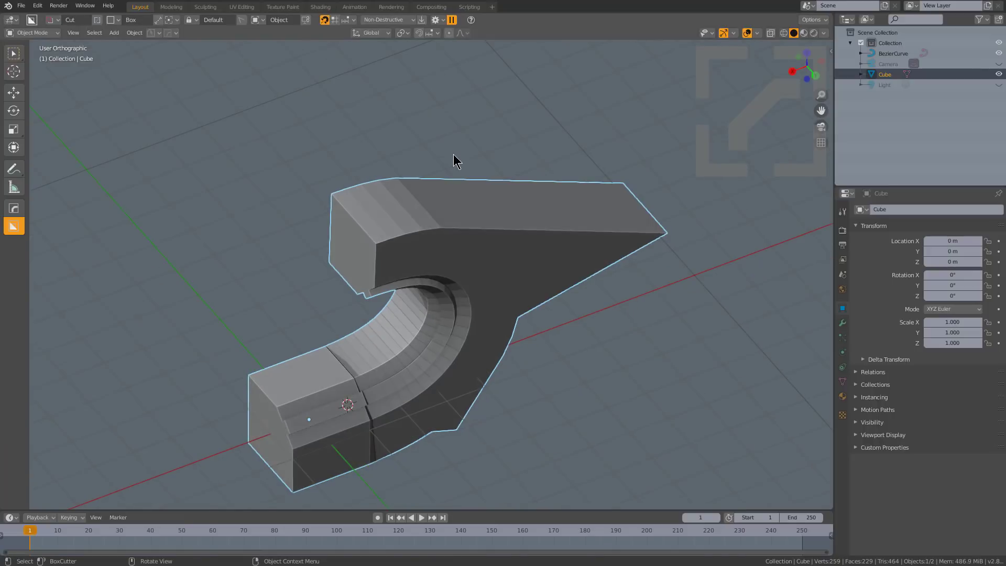
{"action": "scroll", "coordinate": [454, 161], "scroll_direction": "up", "scroll_amount": 1}
{"action": "scroll", "coordinate": [351, 210], "scroll_direction": "down", "scroll_amount": 1}
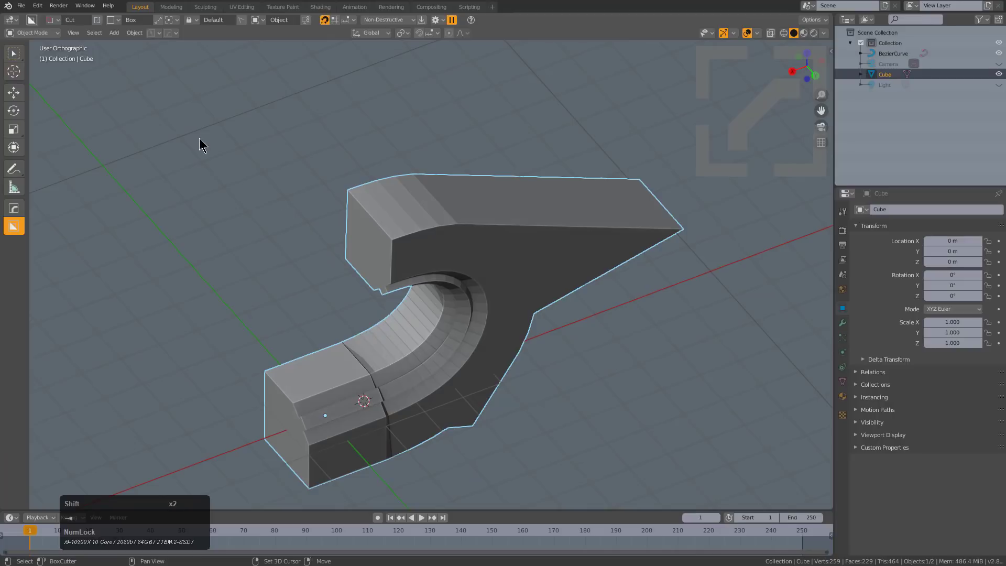
{"action": "key", "text": "shift+a"}
{"action": "mouse_move", "coordinate": [201, 141]}
{"action": "left_click", "coordinate": [157, 125]}
{"action": "left_click", "coordinate": [247, 137]}
{"action": "key", "text": "r"}
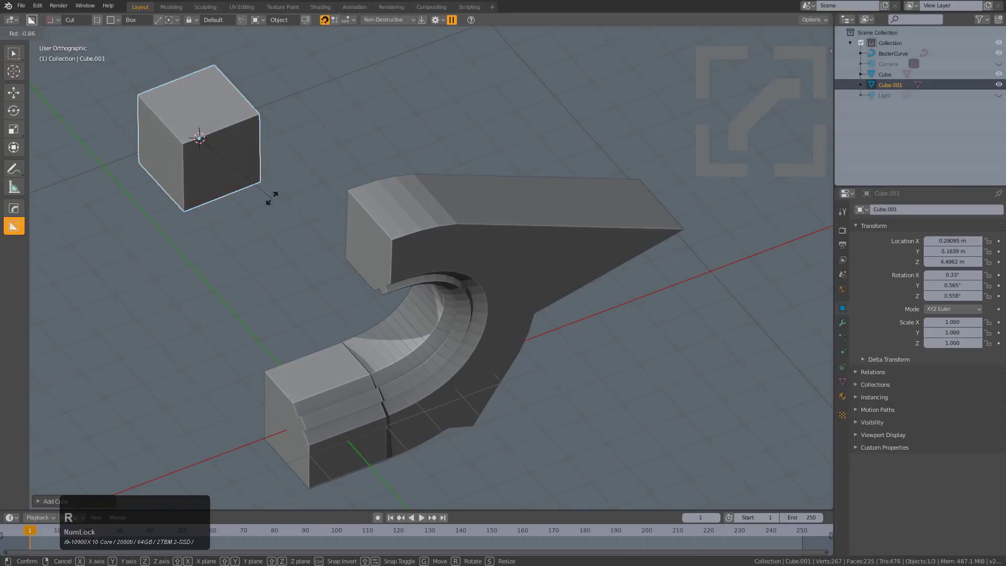
{"action": "left_click", "coordinate": [274, 123]}
{"action": "key", "text": "shift"}
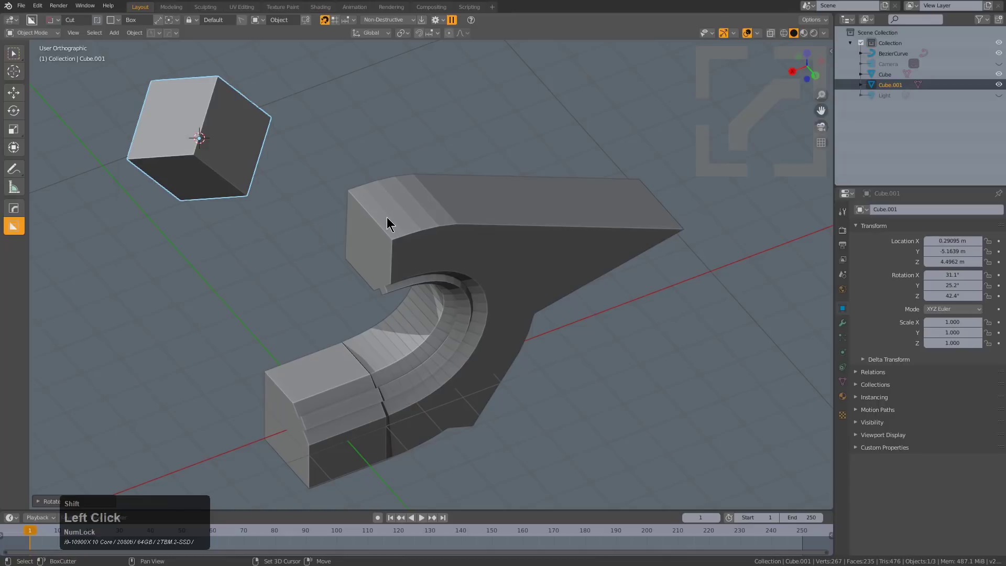
- Enter Edit Mode on the cube and curved mesh together, using vertex selection with nothing selected
{"action": "left_click", "coordinate": [388, 224], "text": "shift"}
{"action": "key", "text": "Tab"}
{"action": "middle_click_drag", "start_coordinate": [442, 260], "coordinate": [382, 234]}
{"action": "key", "text": "1"}
{"action": "scroll", "coordinate": [418, 198], "scroll_direction": "up", "scroll_amount": 2}
{"action": "middle_click_drag", "start_coordinate": [418, 198], "coordinate": [433, 277], "text": "shift"}
{"action": "key", "text": "alt+a"}
{"action": "middle_click_drag", "start_coordinate": [505, 240], "coordinate": [395, 206]}
{"action": "scroll", "coordinate": [619, 272], "scroll_direction": "down", "scroll_amount": 1}
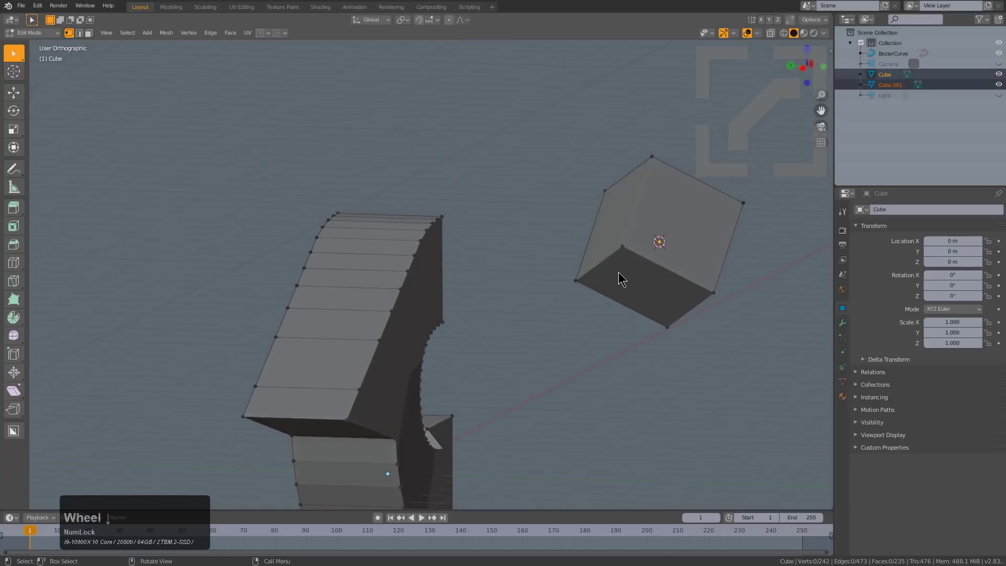
- Select three corner vertices on the cube's lower face and three vertices at the upper end of the curved mesh
{"action": "left_click", "coordinate": [624, 252], "text": "shift"}
{"action": "left_click", "coordinate": [671, 321], "text": "shift"}
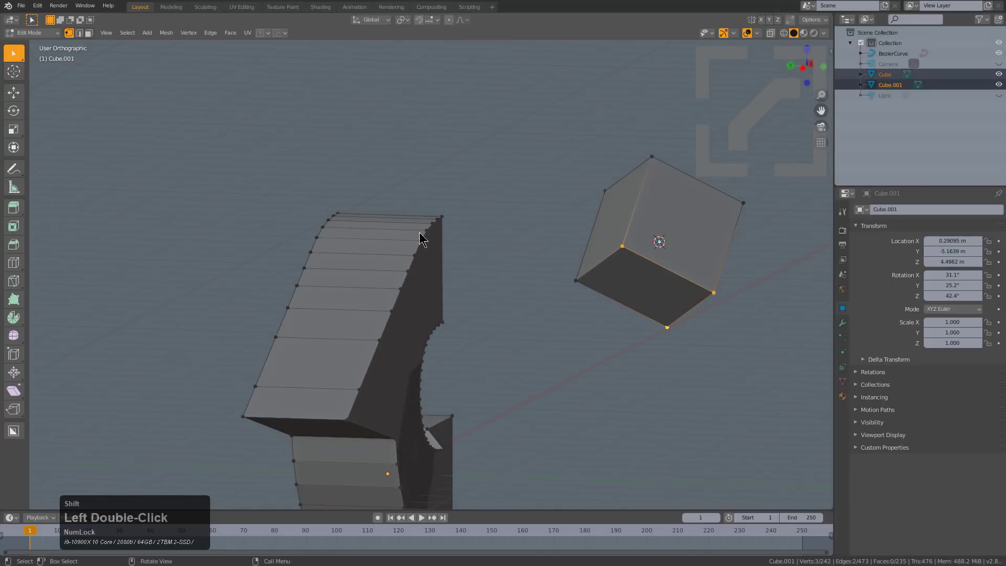
{"action": "middle_click_drag", "start_coordinate": [444, 243], "coordinate": [408, 318]}
{"action": "left_click", "coordinate": [357, 188], "text": "shift"}
{"action": "double_click", "coordinate": [444, 221], "text": "shift"}
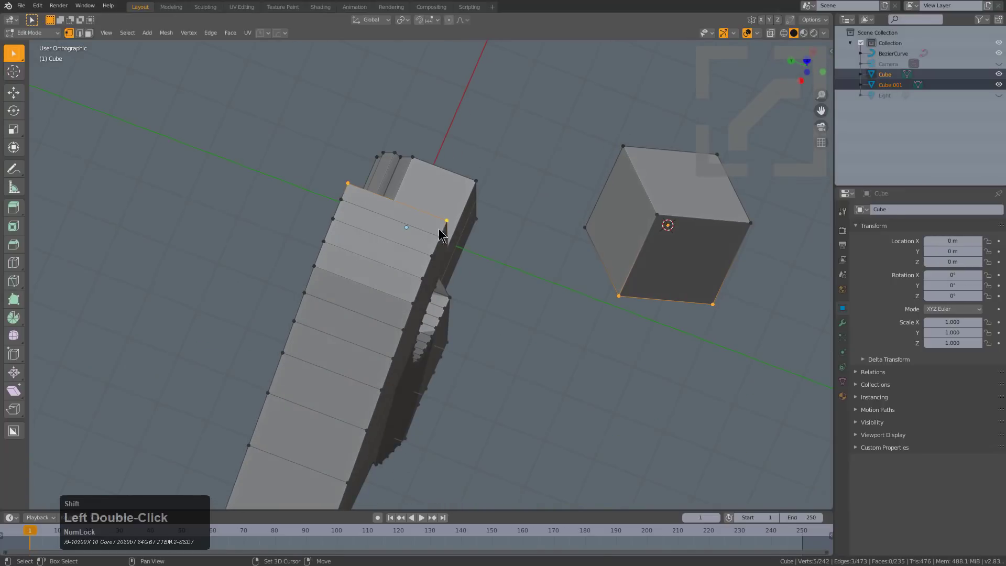
{"action": "left_click", "coordinate": [417, 278], "text": "shift"}
{"action": "middle_click_drag", "start_coordinate": [496, 268], "coordinate": [535, 212]}
- Try aligning the two meshes by their selected vertices with Align to Face, keeping the curved mesh active
{"action": "key", "text": "q"}
{"action": "mouse_move", "coordinate": [535, 213]}
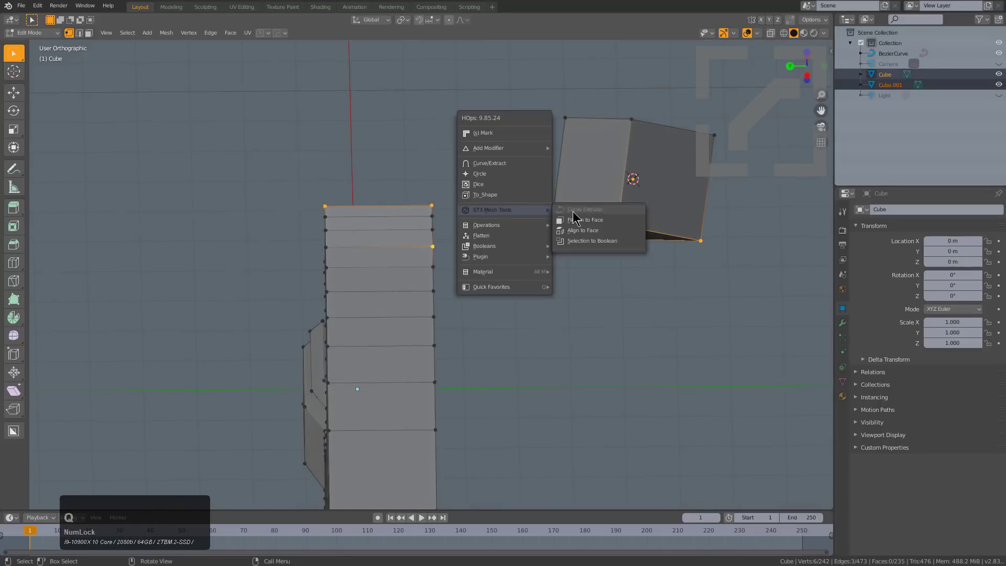
{"action": "left_click", "coordinate": [601, 235]}
{"action": "key", "text": "ctrl"}
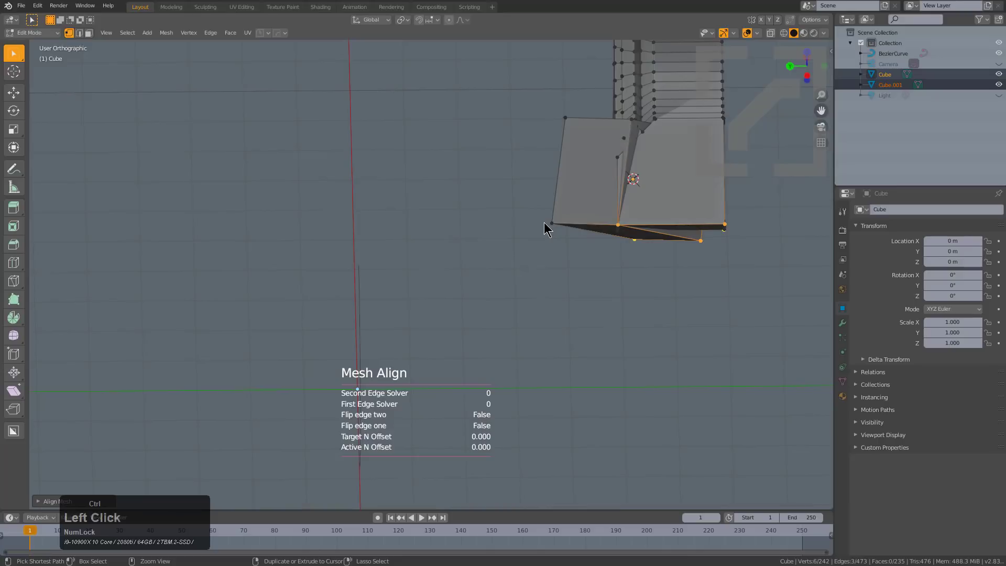
- Test the Align Mesh options Flip edge one, Flip edge two, Apply Active Obj Transform and Apply Target Obj Transform
{"action": "key", "text": "F9"}
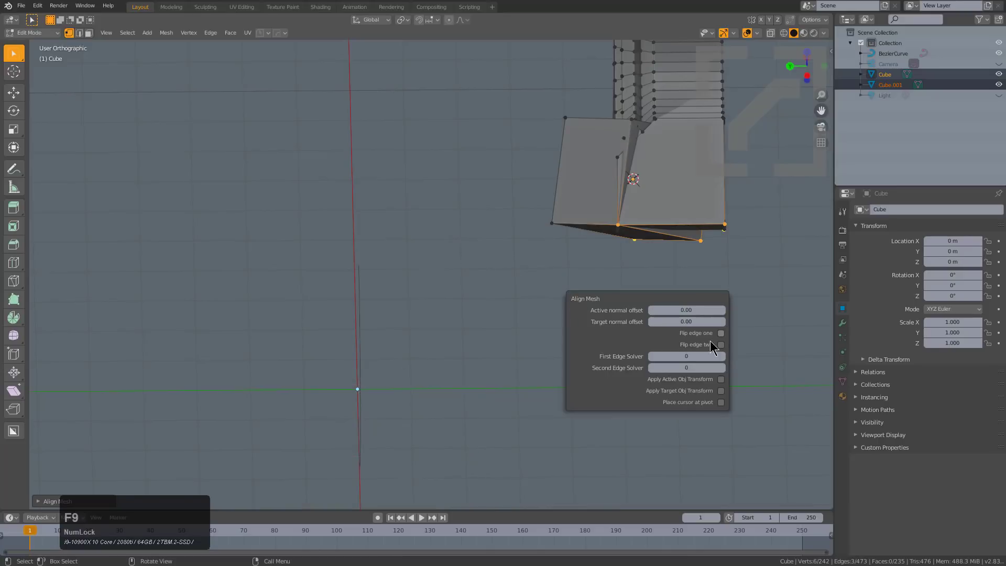
{"action": "left_click", "coordinate": [722, 333]}
{"action": "left_click", "coordinate": [721, 334]}
{"action": "left_click", "coordinate": [722, 344]}
{"action": "left_click", "coordinate": [721, 344]}
{"action": "left_click", "coordinate": [722, 379]}
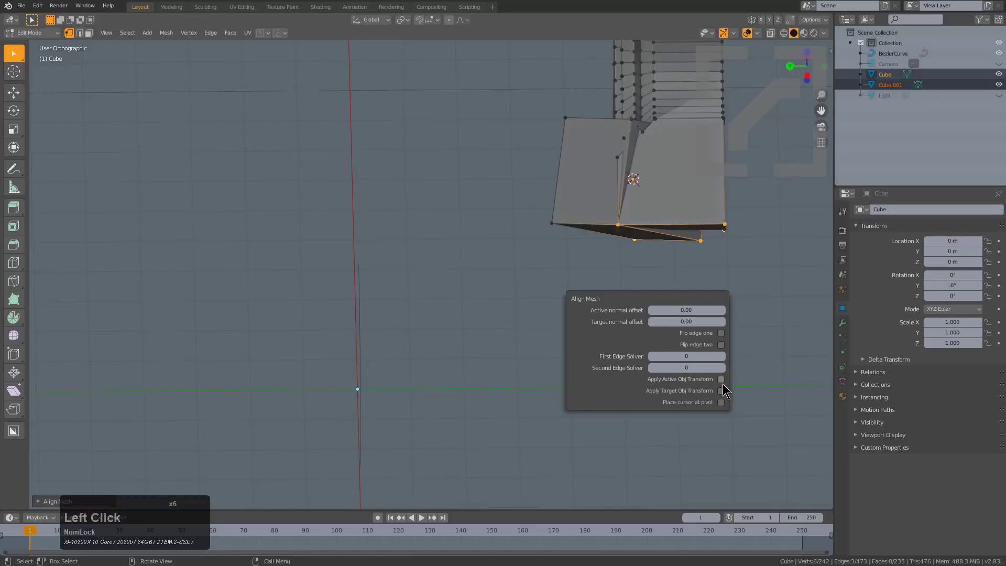
{"action": "left_click", "coordinate": [722, 391]}
{"action": "middle_click_drag", "start_coordinate": [541, 242], "coordinate": [479, 231]}
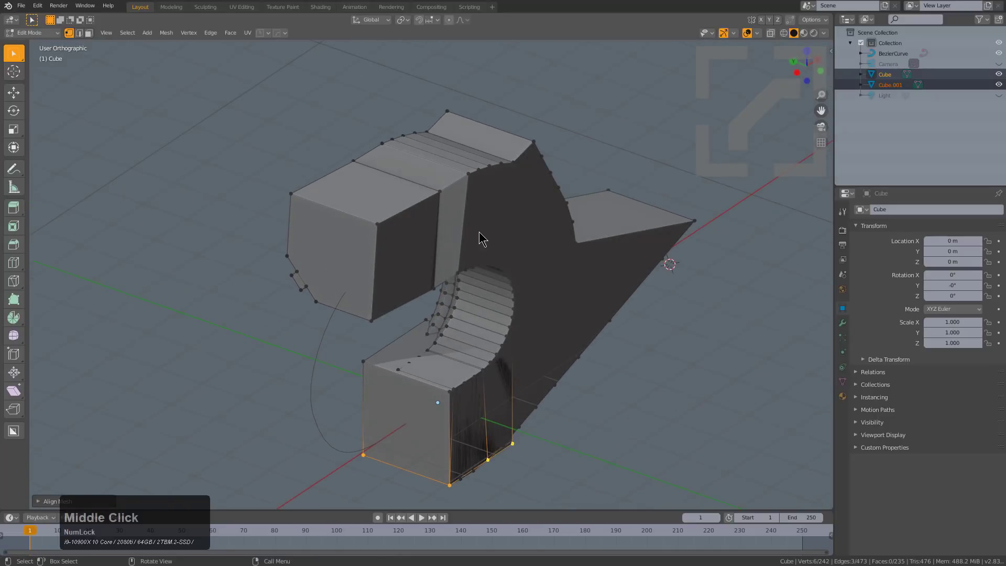
{"action": "key", "text": "F9"}
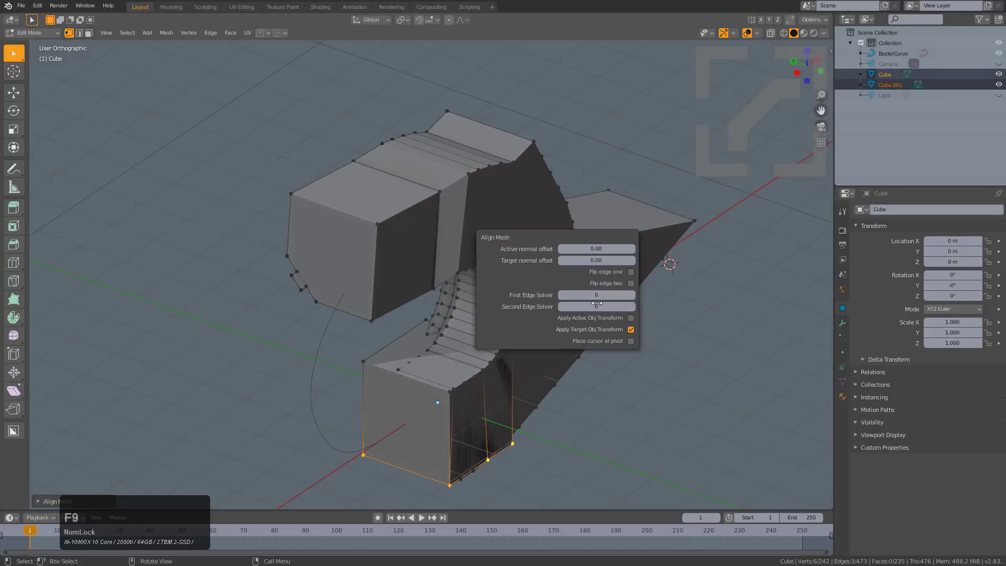
{"action": "left_click", "coordinate": [631, 329]}
- Undo the mesh alignment and vertex selections back to Object Mode
{"action": "key", "text": "ctrl+z"}
{"action": "key", "text": "ctrl+z"}
{"action": "key", "text": "ctrl+z"}
{"action": "key", "text": "ctrl+z"}
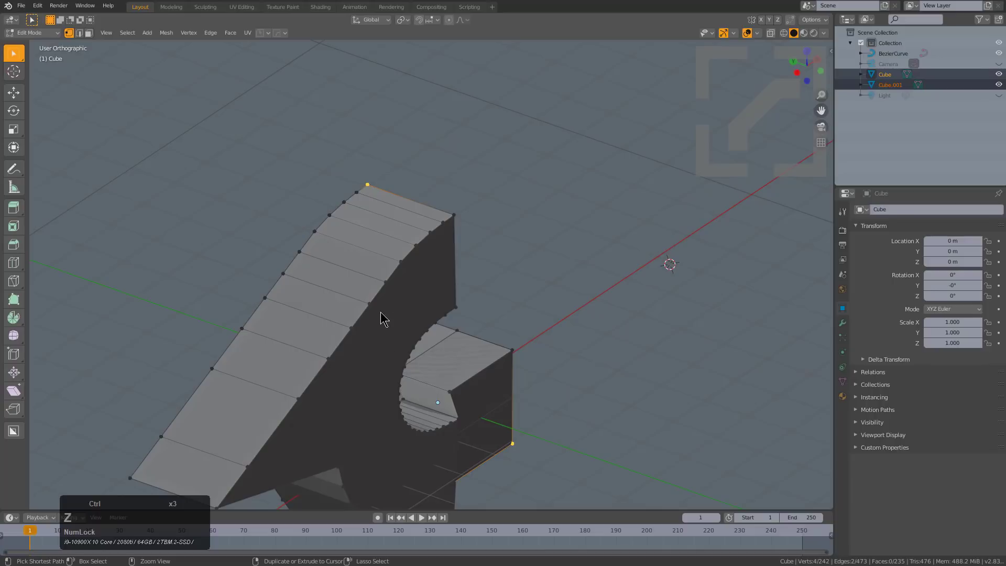
{"action": "middle_click_drag", "start_coordinate": [374, 318], "coordinate": [540, 326]}
{"action": "key", "text": "ctrl+z"}
{"action": "key", "text": "ctrl+z"}
{"action": "key", "text": "ctrl+z"}
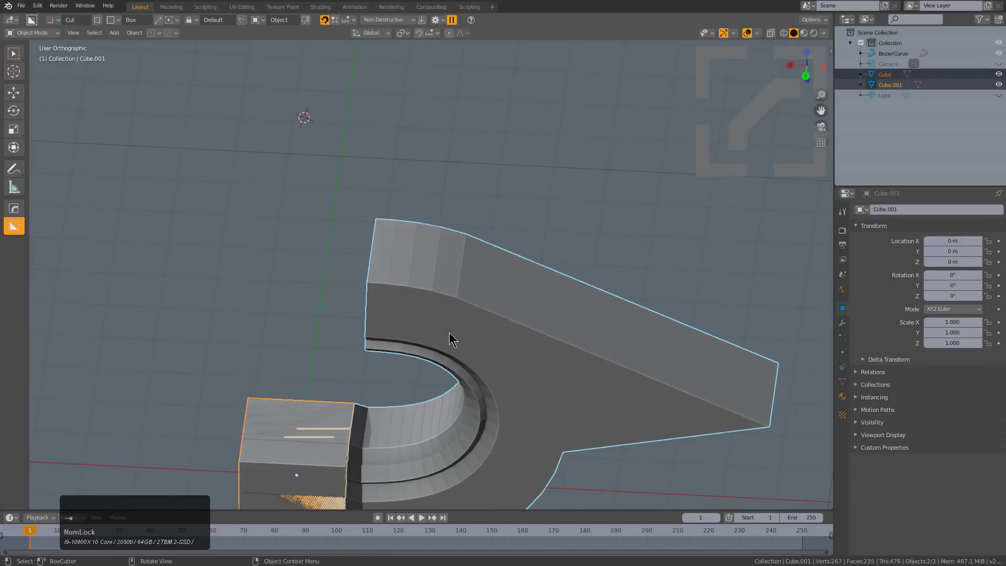
- Select the curved mesh and the cube, with the cube active, and enter Edit Mode on both
{"action": "middle_click_drag", "start_coordinate": [439, 284], "coordinate": [350, 203]}
{"action": "left_click", "coordinate": [437, 286]}
{"action": "left_click", "coordinate": [339, 202], "text": "shift"}
{"action": "key", "text": "Tab"}
{"action": "middle_click_drag", "start_coordinate": [505, 292], "coordinate": [440, 262]}
{"action": "middle_click_drag", "start_coordinate": [566, 315], "coordinate": [602, 319]}
- Select three vertices at the curved mesh's upper end, followed by three corner vertices on one cube face
{"action": "left_click", "coordinate": [346, 188]}
{"action": "left_click", "coordinate": [446, 211], "text": "shift"}
{"action": "double_click", "coordinate": [481, 324], "text": "shift"}
{"action": "left_click", "coordinate": [602, 319], "text": "shift"}
{"action": "left_click", "coordinate": [623, 251], "text": "shift"}
{"action": "left_click", "coordinate": [707, 306], "text": "shift"}
{"action": "middle_click_drag", "start_coordinate": [634, 291], "coordinate": [635, 320]}
- Align the active cube to the curved mesh's selected vertices with Align to Face
{"action": "key", "text": "q"}
{"action": "mouse_move", "coordinate": [634, 320]}
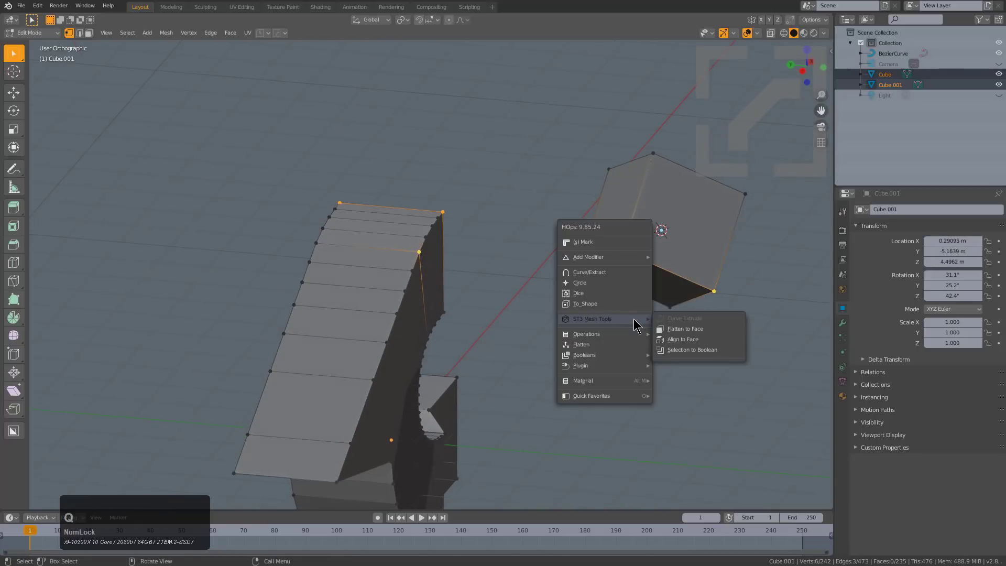
{"action": "left_click", "coordinate": [689, 341]}
{"action": "middle_click_drag", "start_coordinate": [511, 341], "coordinate": [565, 341]}
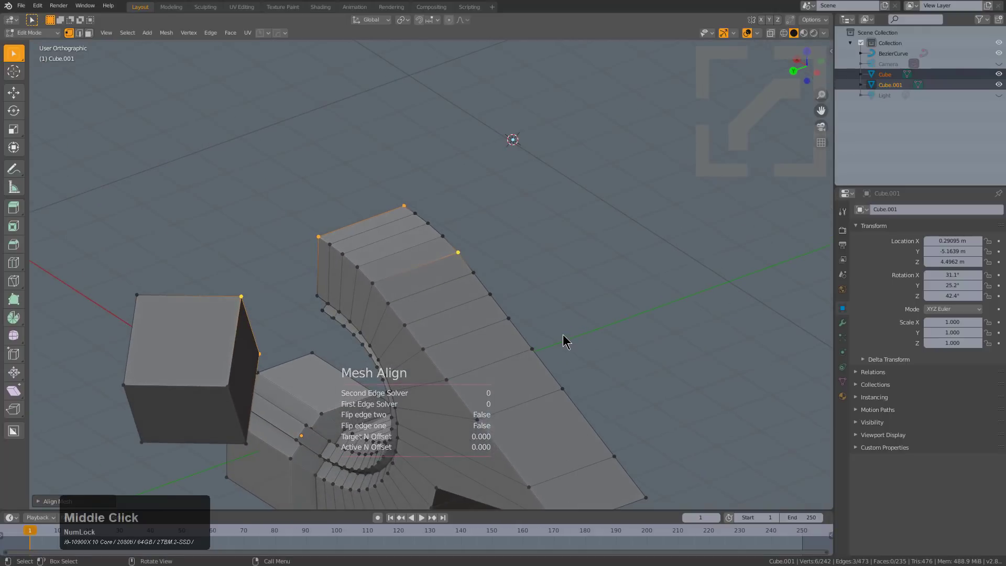
- Enable Flip edge one, Flip edge two and Apply Active Obj Transform for the Align Mesh operation
{"action": "key", "text": "F9"}
{"action": "left_click", "coordinate": [715, 432]}
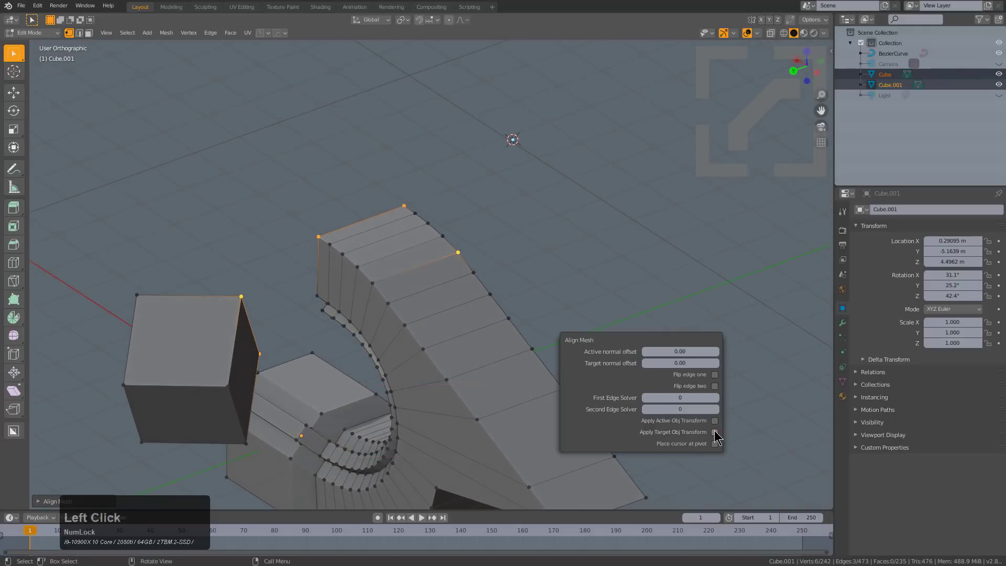
{"action": "left_click", "coordinate": [715, 374]}
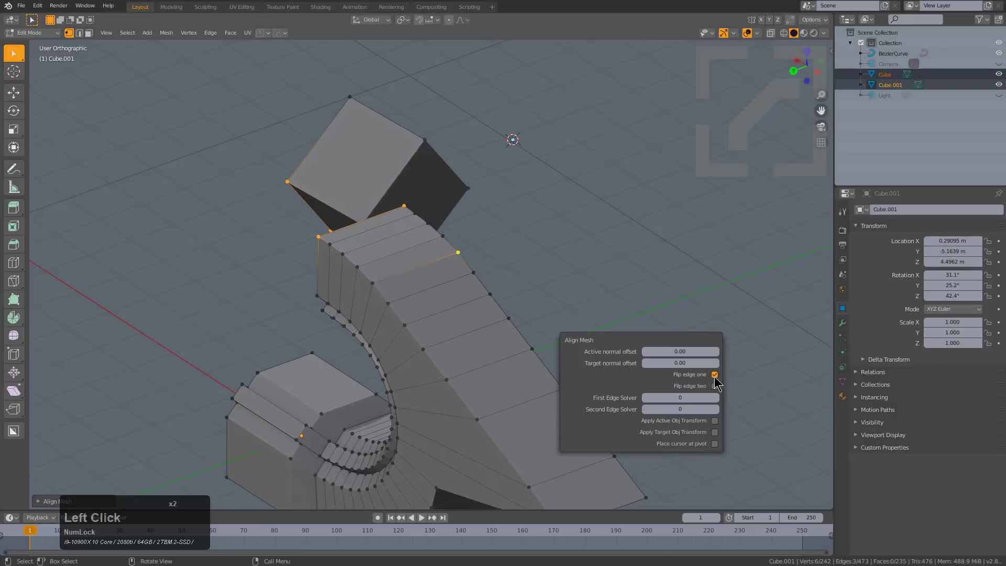
{"action": "left_click", "coordinate": [715, 386]}
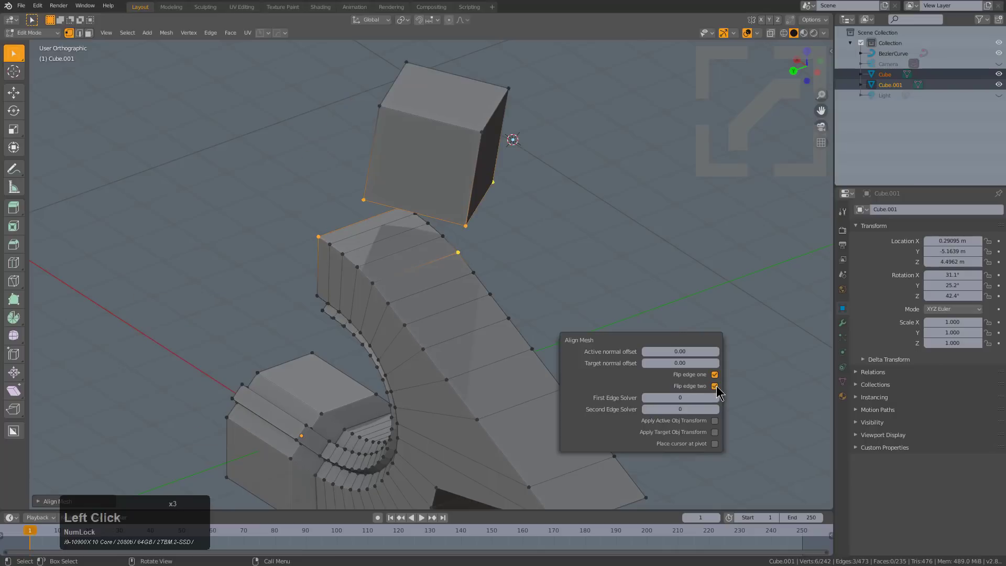
{"action": "left_click", "coordinate": [715, 374]}
{"action": "left_click", "coordinate": [715, 374]}
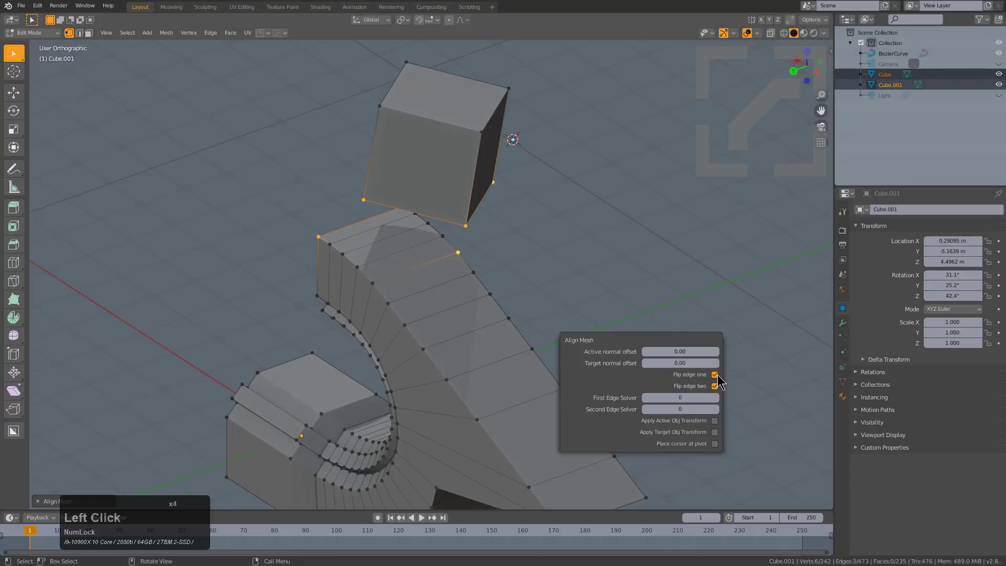
{"action": "left_click", "coordinate": [715, 420]}
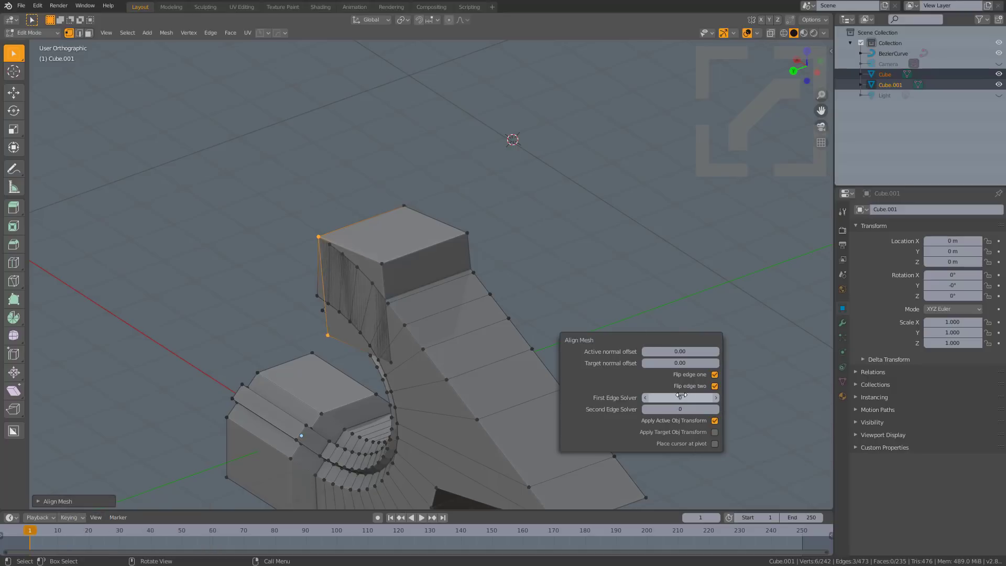
- Set First Edge Solver to 89 and Second Edge Solver to 14 for the Align Mesh operation and check the cube's fit
{"action": "left_click_drag", "start_coordinate": [680, 397], "coordinate": [700, 408]}
{"action": "middle_click_drag", "start_coordinate": [573, 301], "coordinate": [426, 274]}
{"action": "scroll", "coordinate": [525, 236], "scroll_direction": "up", "scroll_amount": 2}
{"action": "middle_click_drag", "start_coordinate": [521, 243], "coordinate": [407, 222]}
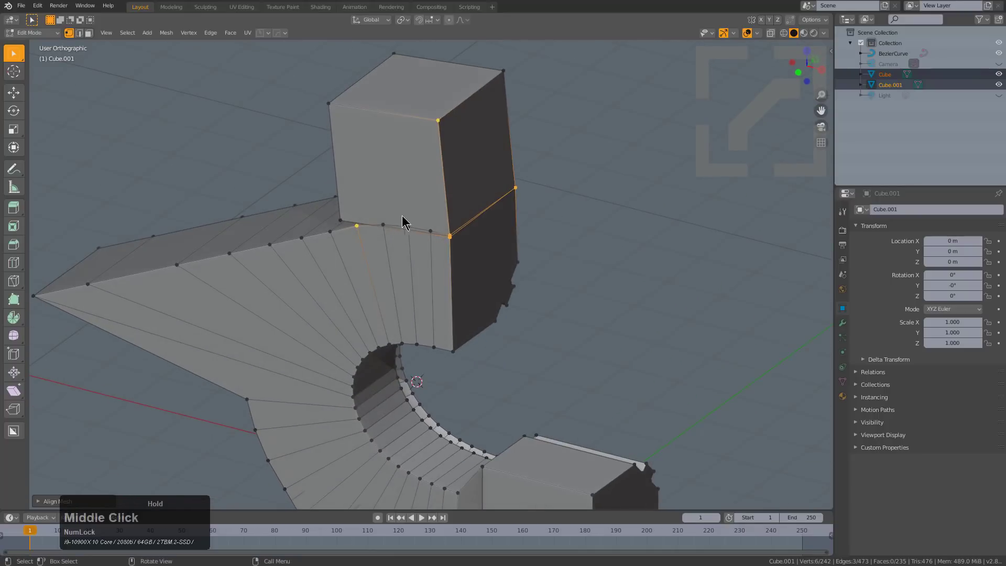
{"action": "scroll", "coordinate": [429, 212], "scroll_direction": "down", "scroll_amount": 2}
{"action": "middle_click_drag", "start_coordinate": [328, 214], "coordinate": [427, 243]}
{"action": "scroll", "coordinate": [427, 243], "scroll_direction": "up", "scroll_amount": 1}
- Enable Place cursor at pivot and toggle Apply Target Obj Transform for the Align Mesh operation
{"action": "key", "text": "F9"}
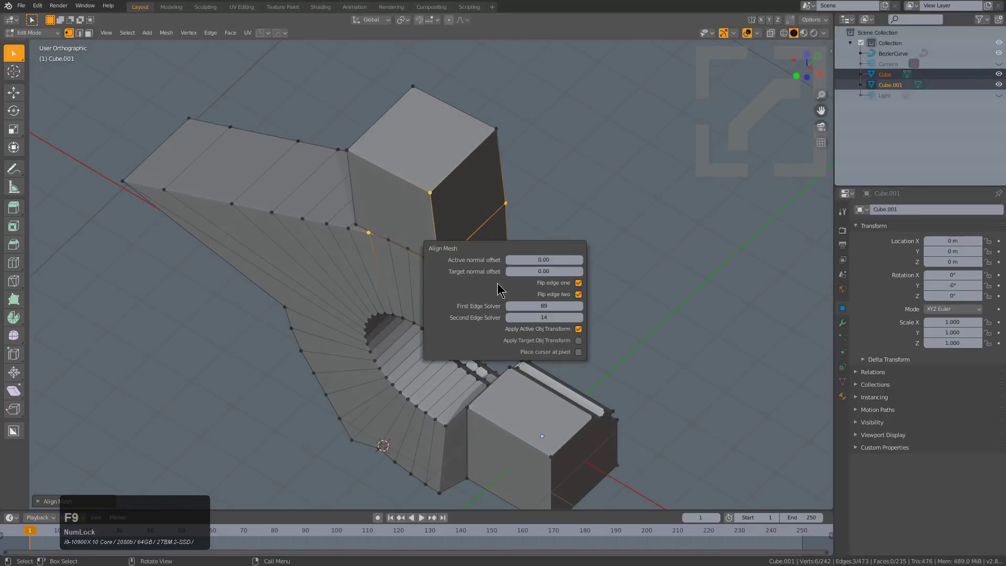
{"action": "left_click", "coordinate": [578, 352]}
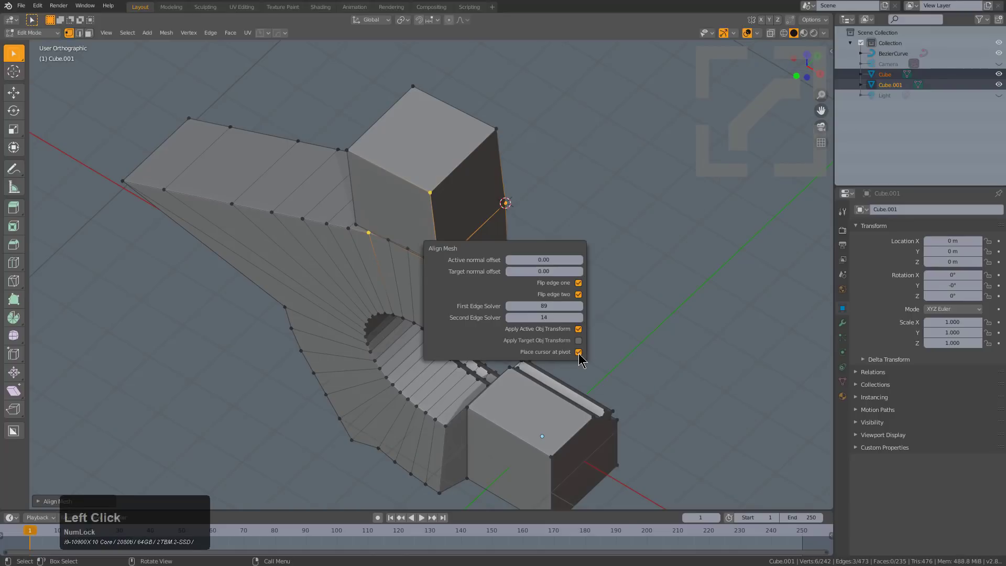
{"action": "left_click", "coordinate": [578, 341]}
- Leave Edit Mode, select only the aligned cube and try rotating it
{"action": "key", "text": "Tab"}
{"action": "scroll", "coordinate": [532, 309], "scroll_direction": "down", "scroll_amount": 2}
{"action": "middle_click_drag", "start_coordinate": [531, 309], "coordinate": [426, 225]}
{"action": "key", "text": "alt+a"}
{"action": "left_click", "coordinate": [446, 199]}
{"action": "key", "text": "r"}
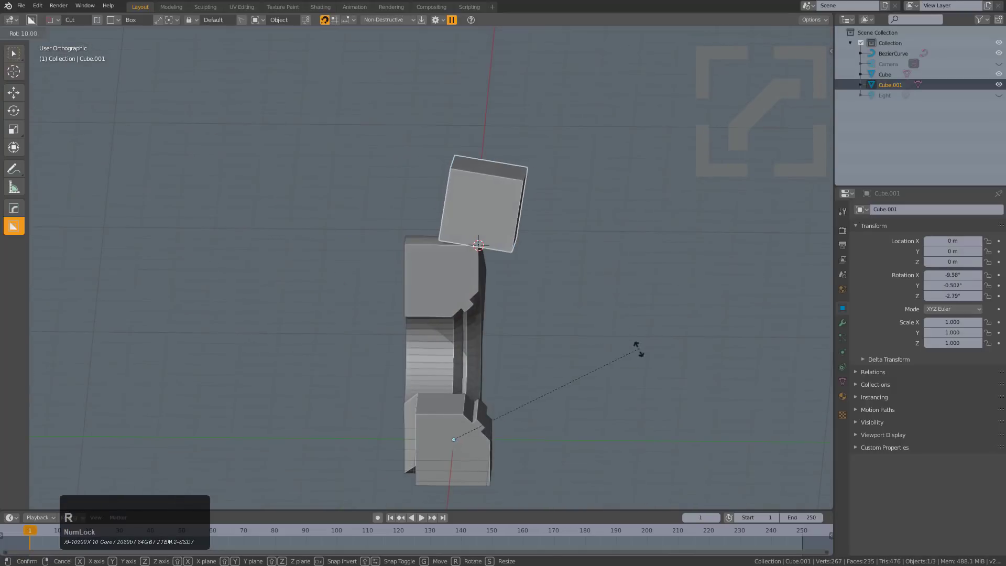
{"action": "right_click", "coordinate": [615, 342]}
- Set the aligned cube's origin to the centre of its geometry
{"action": "middle_click_drag", "start_coordinate": [467, 271], "coordinate": [528, 284]}
{"action": "scroll", "coordinate": [526, 283], "scroll_direction": "up", "scroll_amount": 2}
{"action": "key", "text": "shift+s"}
{"action": "left_click", "coordinate": [496, 186]}
{"action": "middle_click_drag", "start_coordinate": [496, 188], "coordinate": [575, 255]}
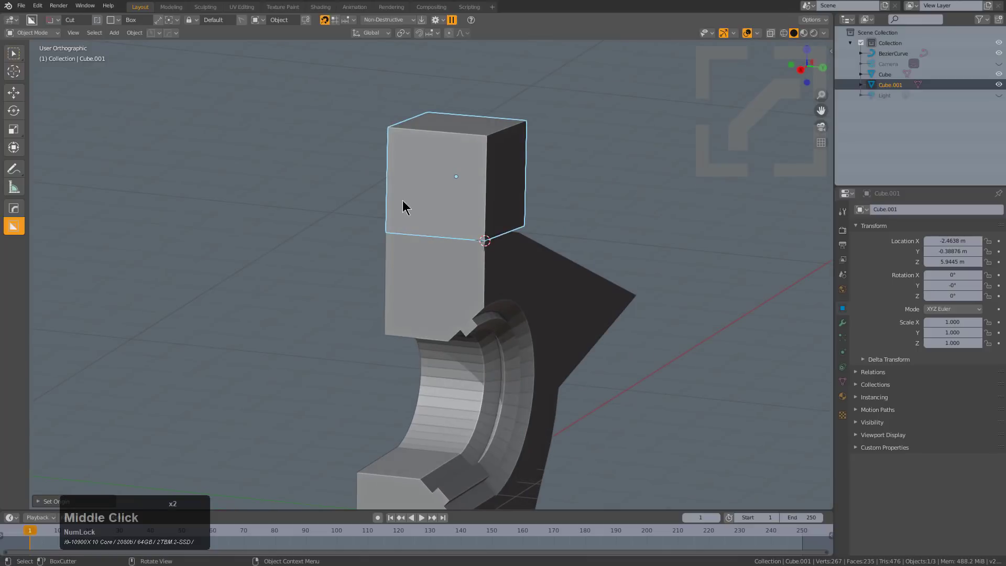
- Examine from several angles how the aligned cube meets the end of the curved mesh
{"action": "middle_click_drag", "start_coordinate": [533, 276], "coordinate": [458, 295]}
{"action": "key", "text": "alt+a"}
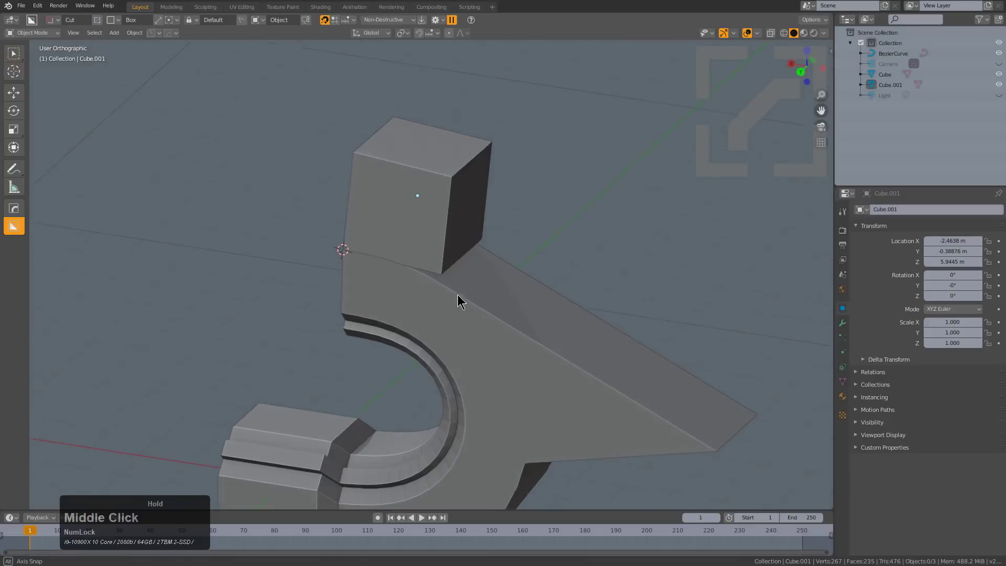
{"action": "scroll", "coordinate": [457, 295], "scroll_direction": "up", "scroll_amount": 2}
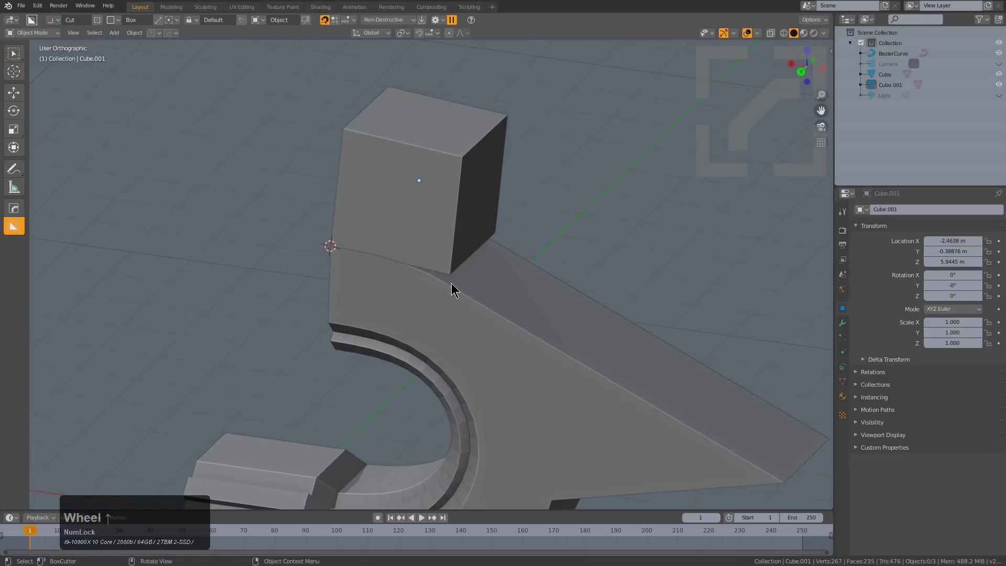
{"action": "middle_click_drag", "start_coordinate": [452, 284], "coordinate": [506, 306]}
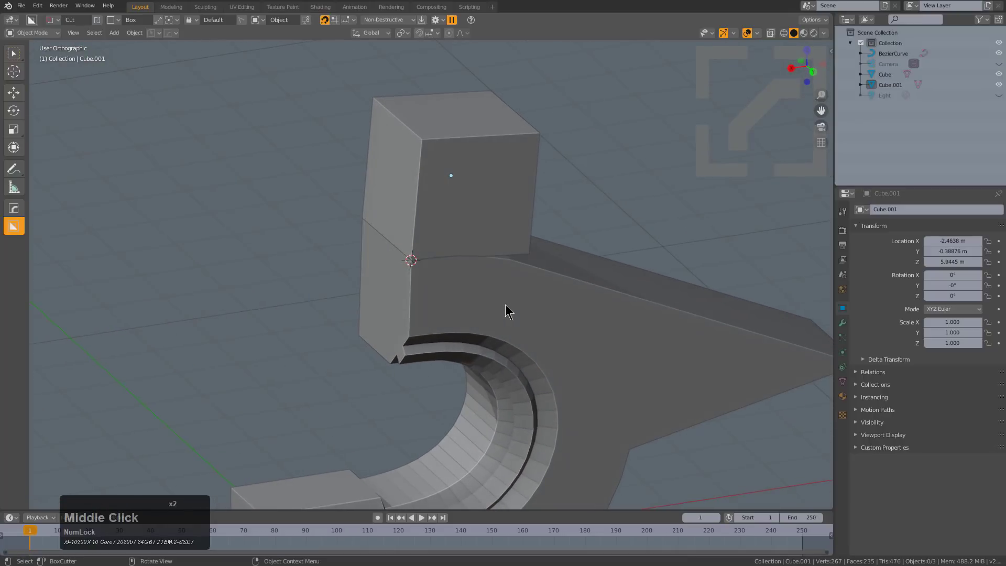
{"action": "left_click", "coordinate": [430, 218]}
{"action": "middle_click_drag", "start_coordinate": [445, 239], "coordinate": [433, 273]}
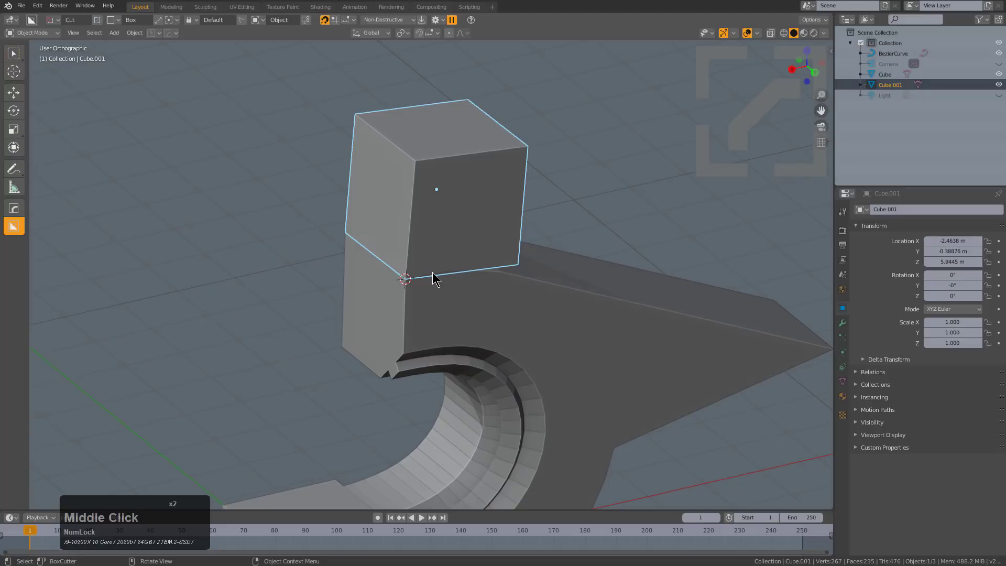
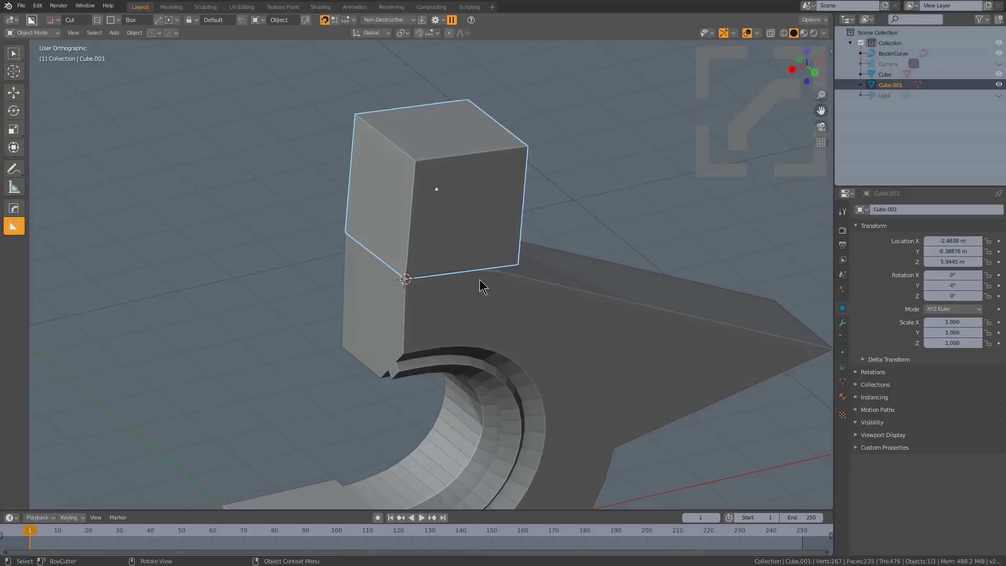
{"action": "middle_click_drag", "start_coordinate": [512, 294], "coordinate": [501, 293]}
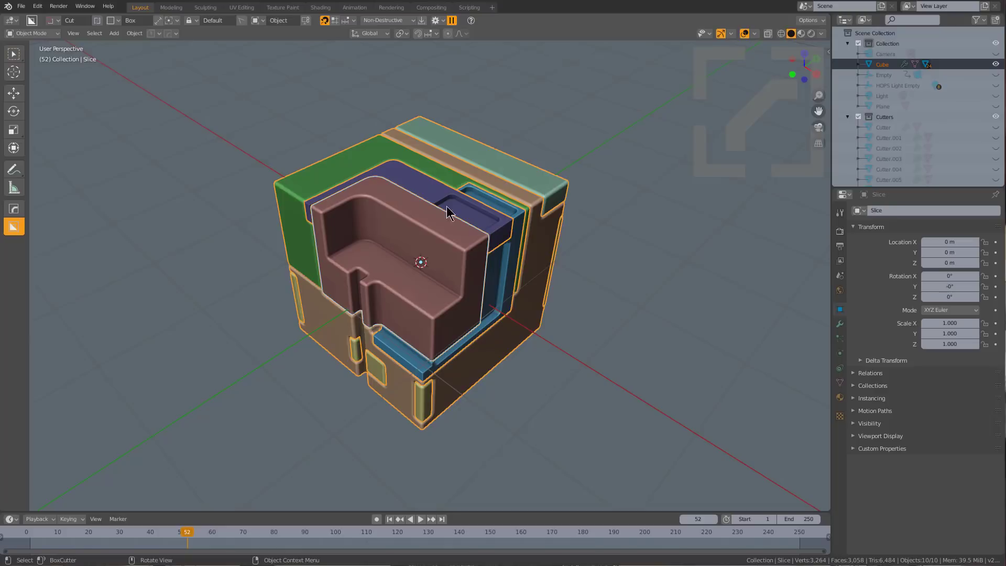
- Run To_Shape on all selected pieces of the sliced cube, using its option to parent the selection to empties
{"action": "key", "text": "q"}
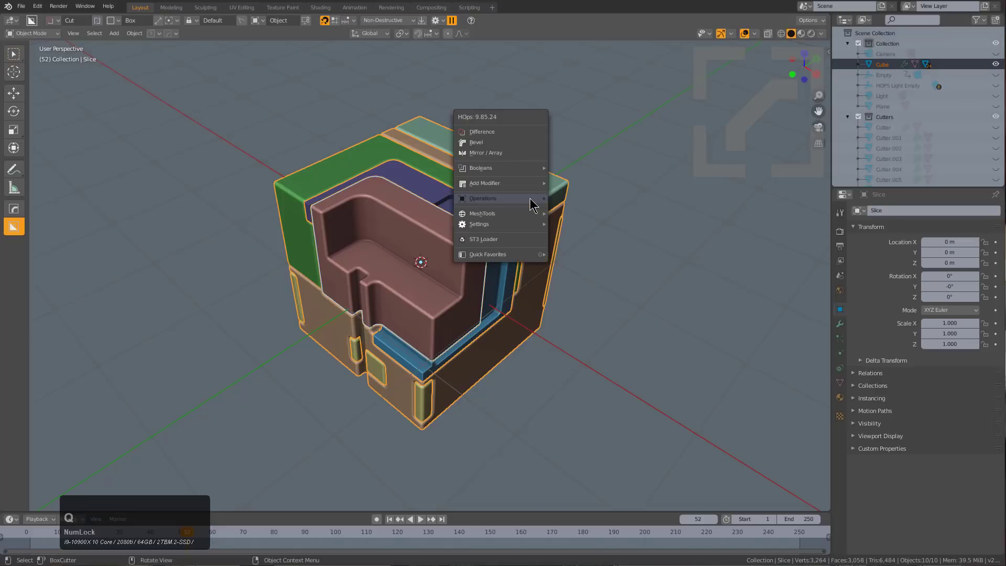
{"action": "mouse_move", "coordinate": [532, 199]}
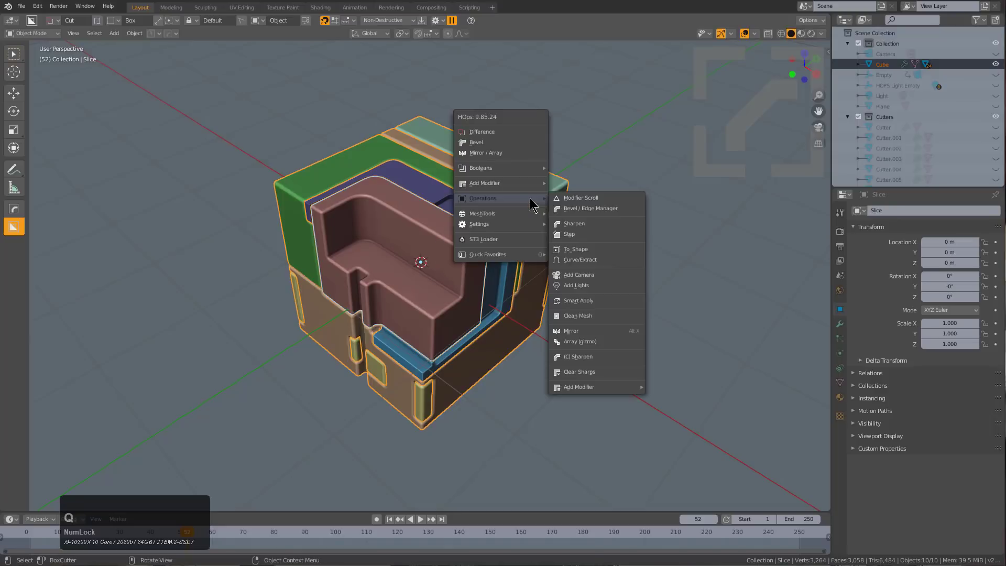
{"action": "left_click", "coordinate": [603, 252]}
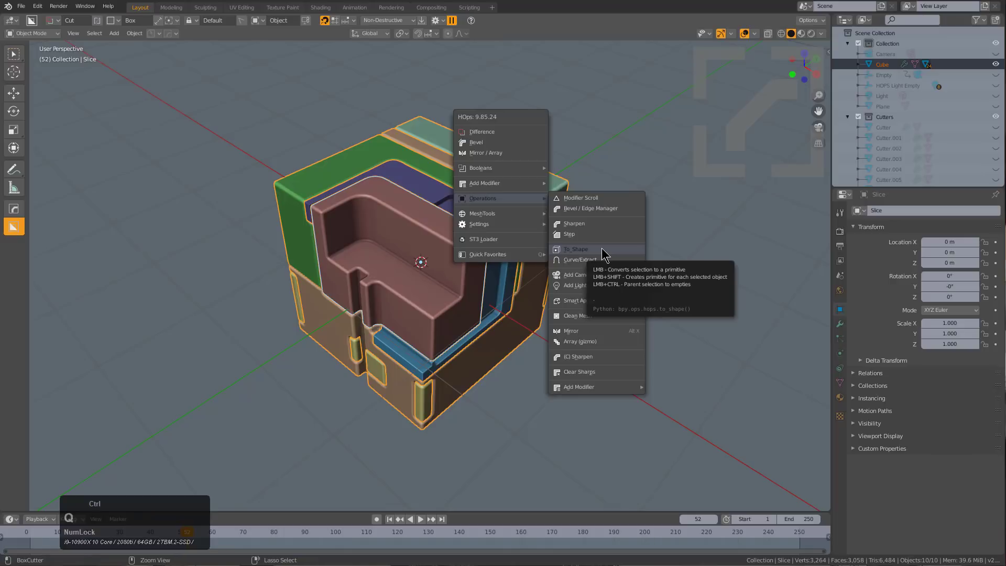
- Try moving and scaling the purple piece by its parent empty
{"action": "key", "text": "alt+a"}
{"action": "left_click", "coordinate": [273, 144]}
{"action": "key", "text": "g"}
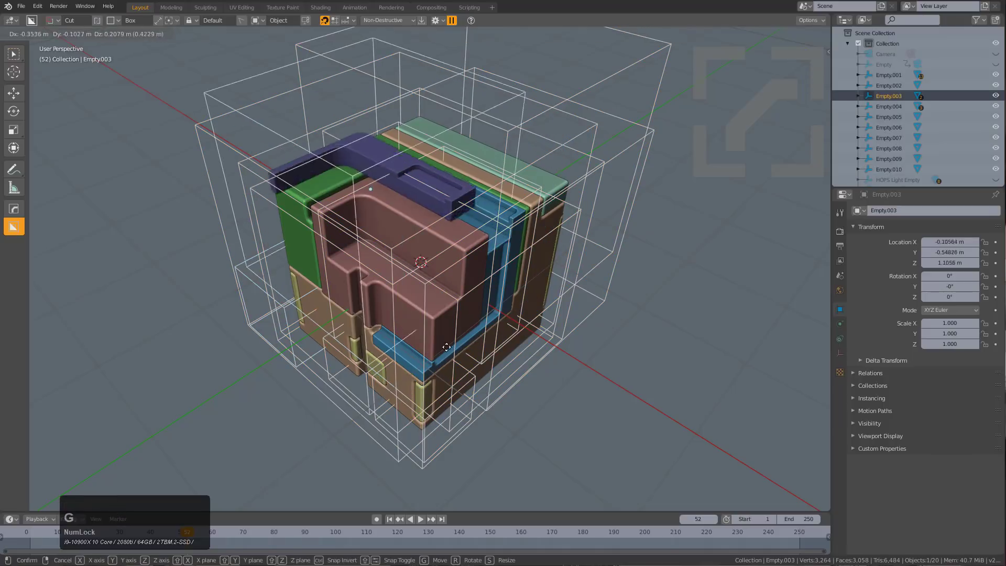
{"action": "right_click", "coordinate": [504, 334]}
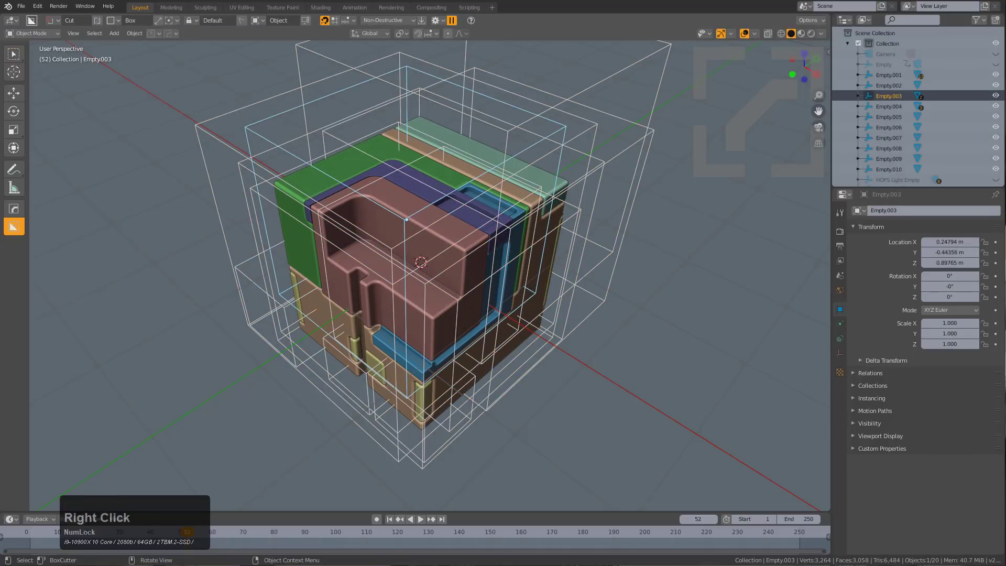
{"action": "key", "text": "s"}
{"action": "right_click", "coordinate": [577, 152]}
- Try moving two other pieces by their parent empties, constraining the second move to the Z axis
{"action": "left_click", "coordinate": [595, 151]}
{"action": "key", "text": "g"}
{"action": "right_click", "coordinate": [589, 224]}
{"action": "left_click", "coordinate": [614, 160]}
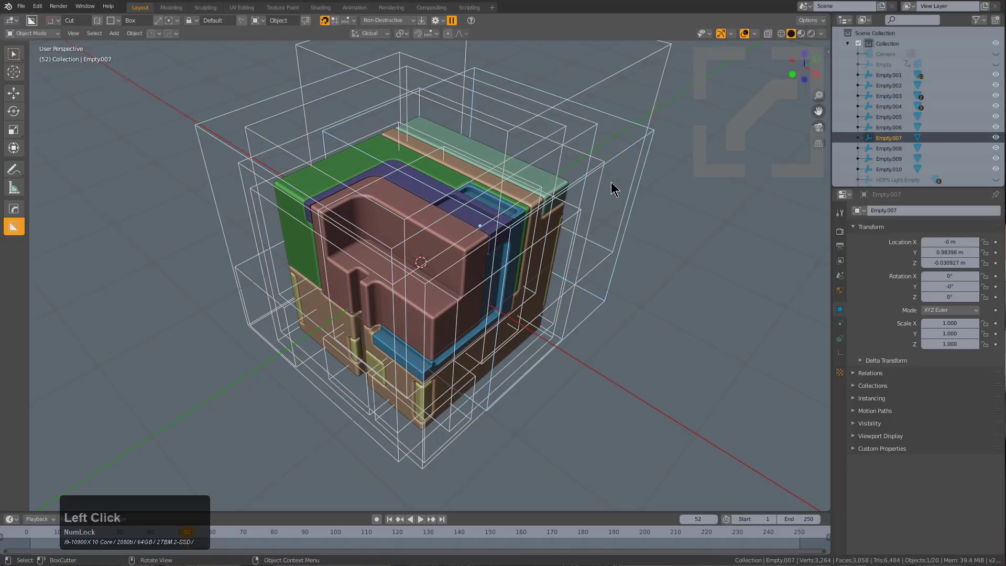
{"action": "key", "text": "g"}
{"action": "key", "text": "z"}
{"action": "right_click", "coordinate": [628, 275]}
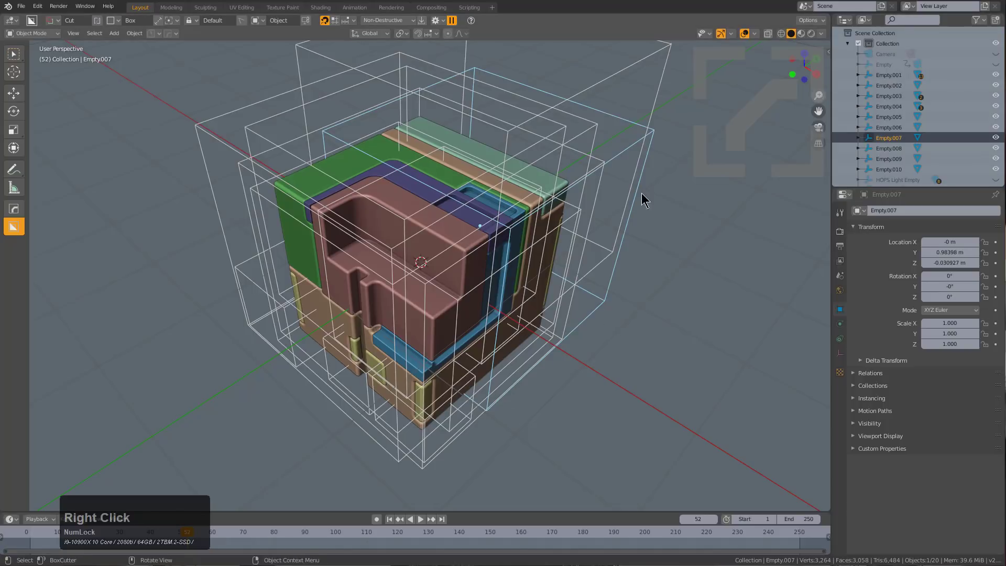
- Try moving the blue piece along the X axis by its parent empty
{"action": "left_click", "coordinate": [568, 222]}
{"action": "key", "text": "g"}
{"action": "key", "text": "y"}
{"action": "key", "text": "x"}
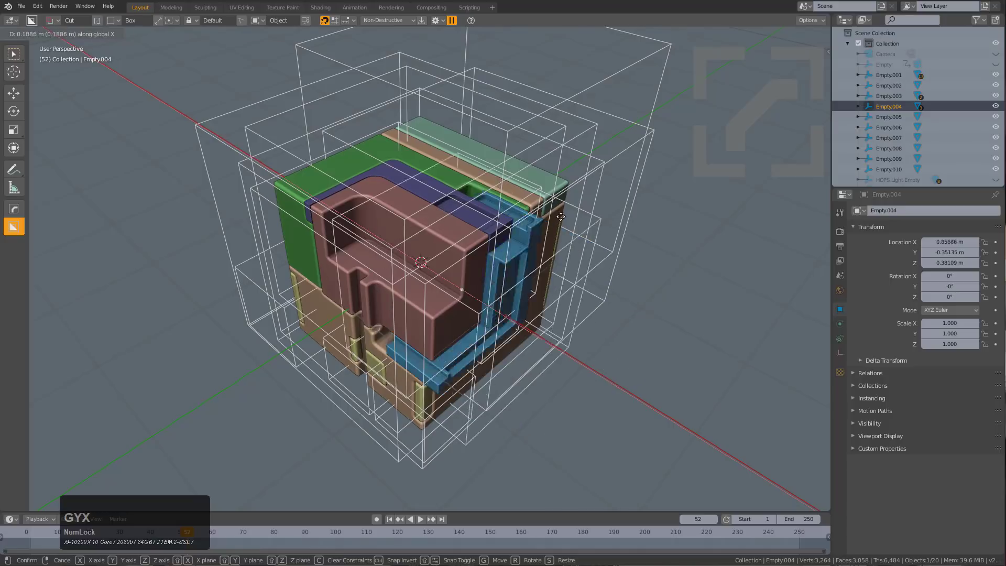
{"action": "right_click", "coordinate": [649, 207]}
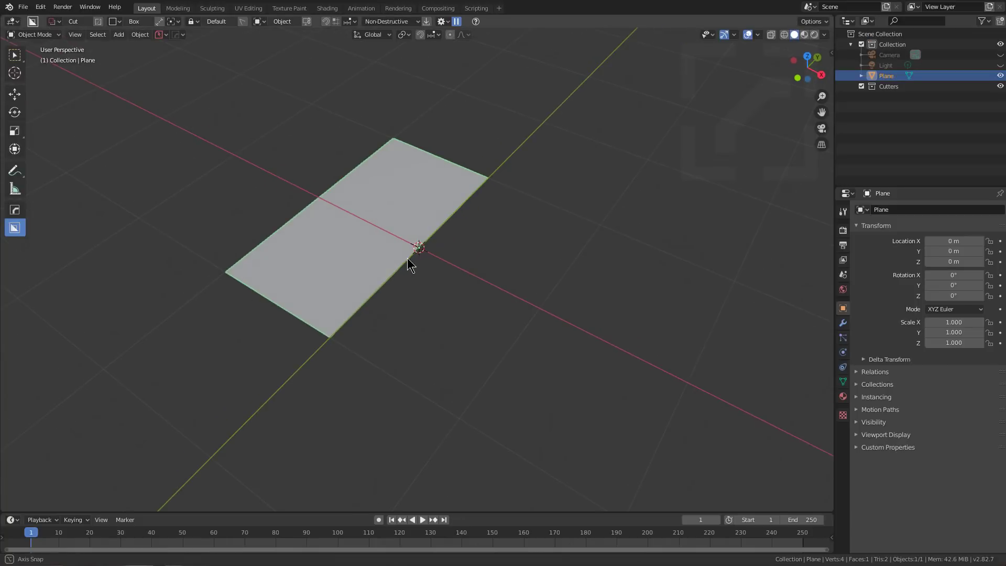
- Try a HardOps Screw modifier around the Y axis on the rectangular plane, with 36 steps, a 360° angle and screw 4.0
{"action": "middle_click", "coordinate": [420, 258]}
{"action": "middle_click", "coordinate": [424, 264]}
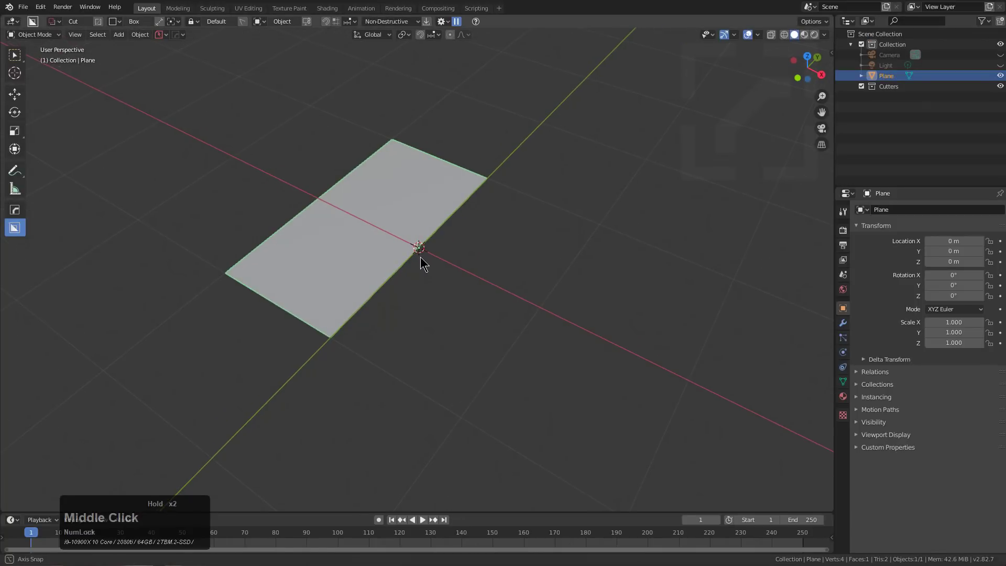
{"action": "key", "text": "q"}
{"action": "mouse_move", "coordinate": [425, 243]}
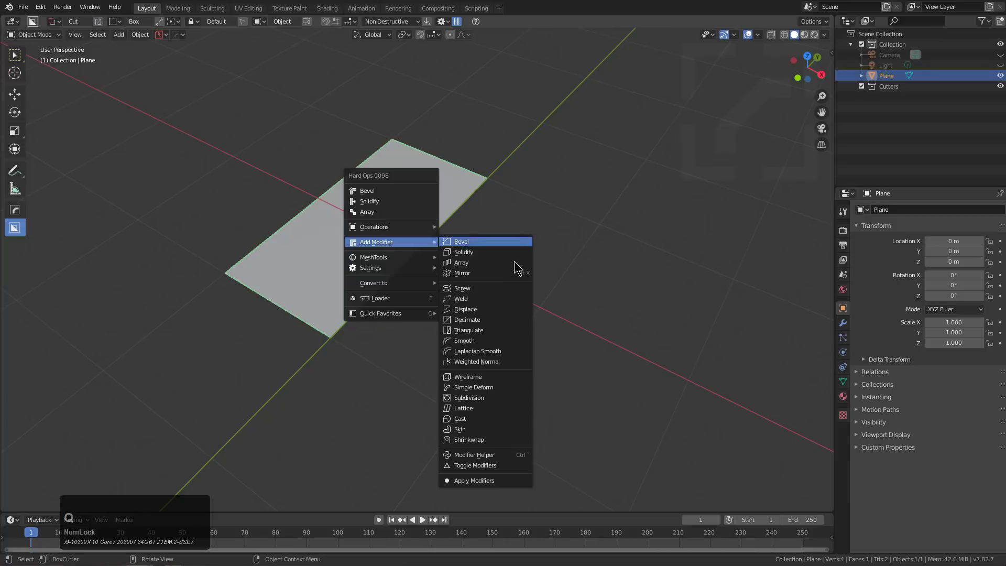
{"action": "left_click", "coordinate": [497, 291]}
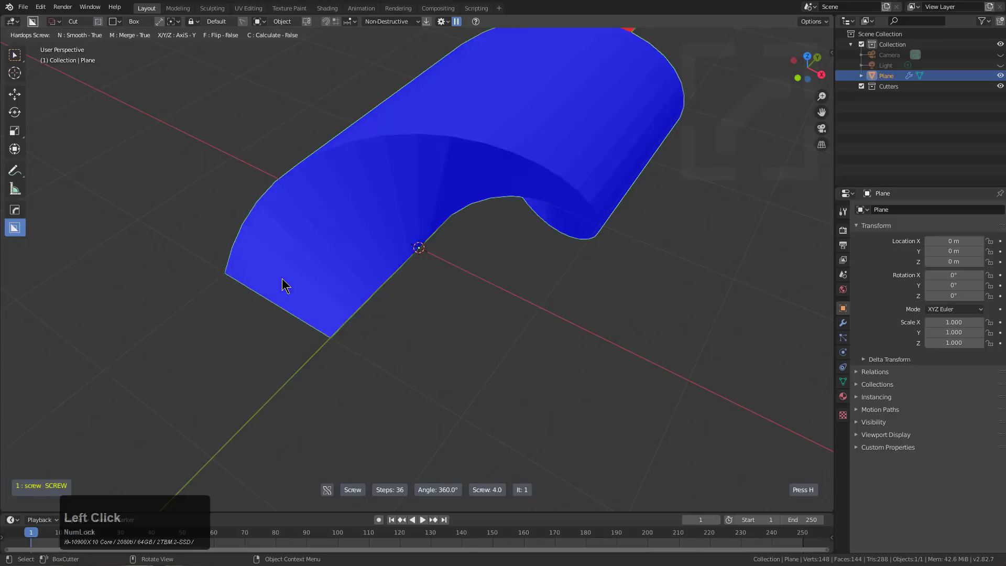
{"action": "right_click", "coordinate": [350, 256]}
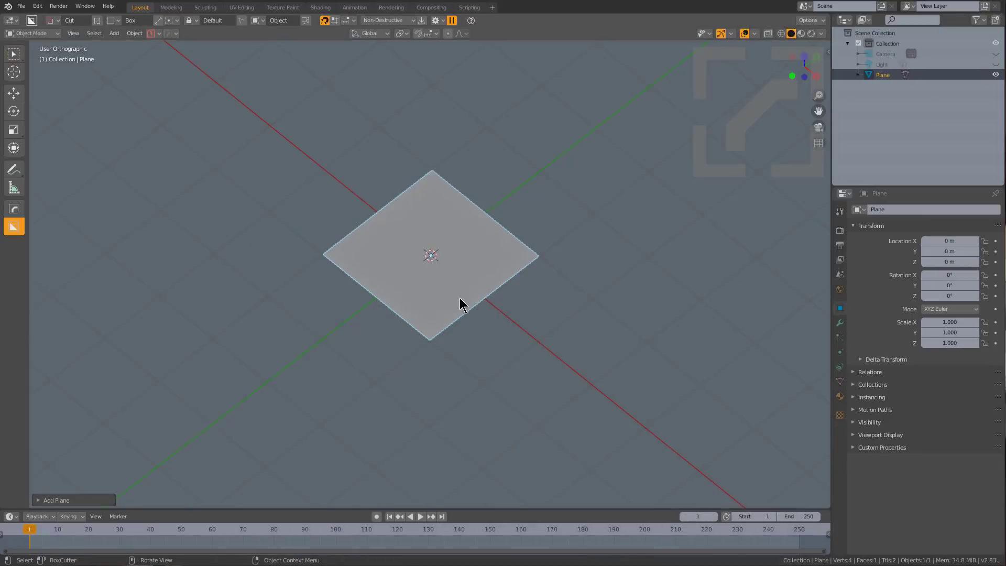
- Split the new plane with a centred loop cut along the Y axis and delete the half on the positive X side
{"action": "mouse_move", "coordinate": [462, 304]}
{"action": "middle_mouse_down"}
{"action": "mouse_move", "coordinate": [533, 292]}
{"action": "mouse_move", "coordinate": [479, 303]}
{"action": "middle_mouse_up"}
{"action": "scroll", "coordinate": [481, 216], "scroll_direction": "up", "scroll_amount": 2}
{"action": "key", "text": "Tab"}
{"action": "key", "text": "ctrl+r"}
{"action": "left_click", "coordinate": [478, 168]}
{"action": "right_click", "coordinate": [503, 307]}
{"action": "left_click", "coordinate": [517, 311]}
{"action": "key", "text": "x"}
{"action": "left_click", "coordinate": [552, 283]}
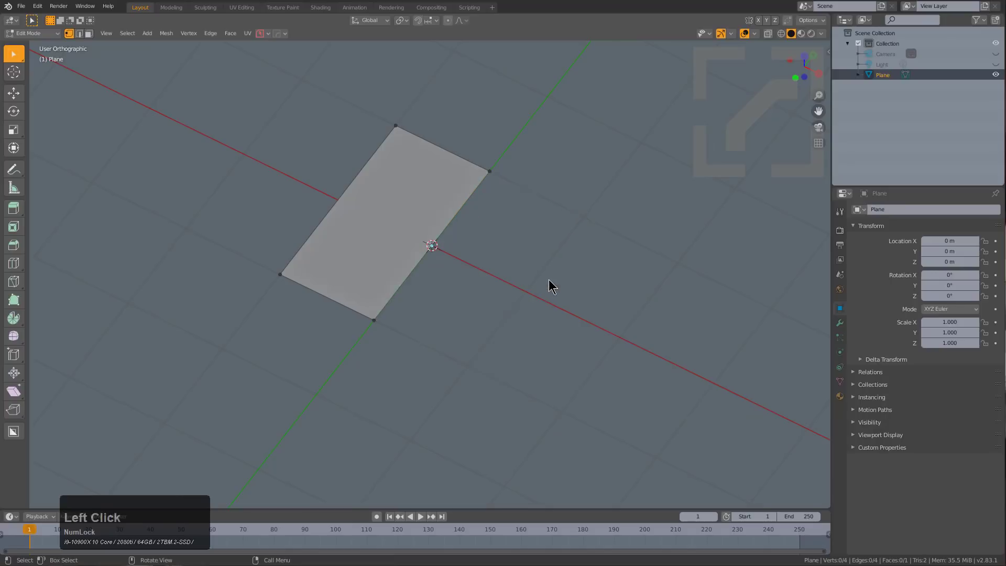
- Add a HardOps Screw modifier around the Y axis to the half plane, with 36 steps, a 360° angle and screw about -0.1
{"action": "key", "text": "Tab"}
{"action": "key", "text": "q"}
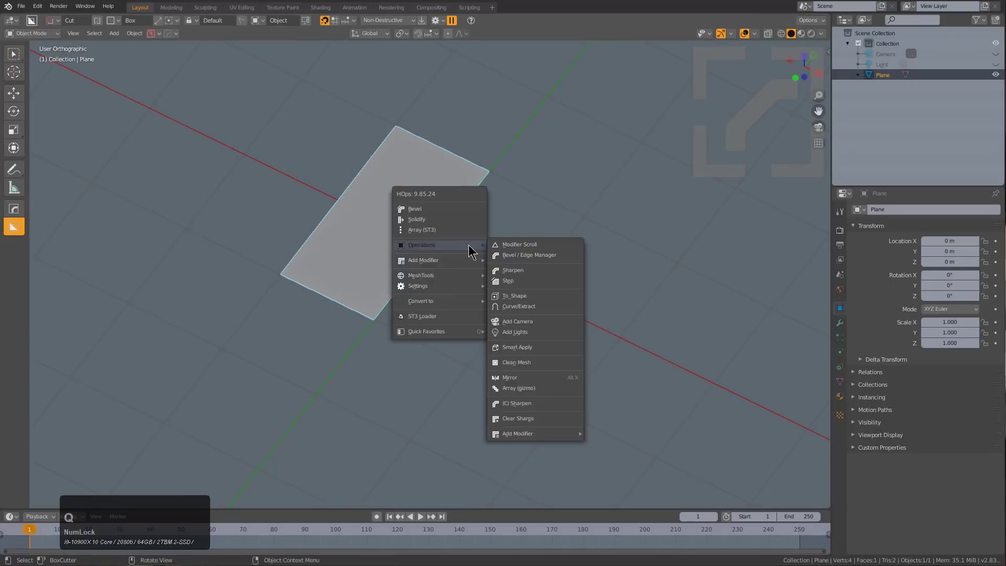
{"action": "mouse_move", "coordinate": [439, 277]}
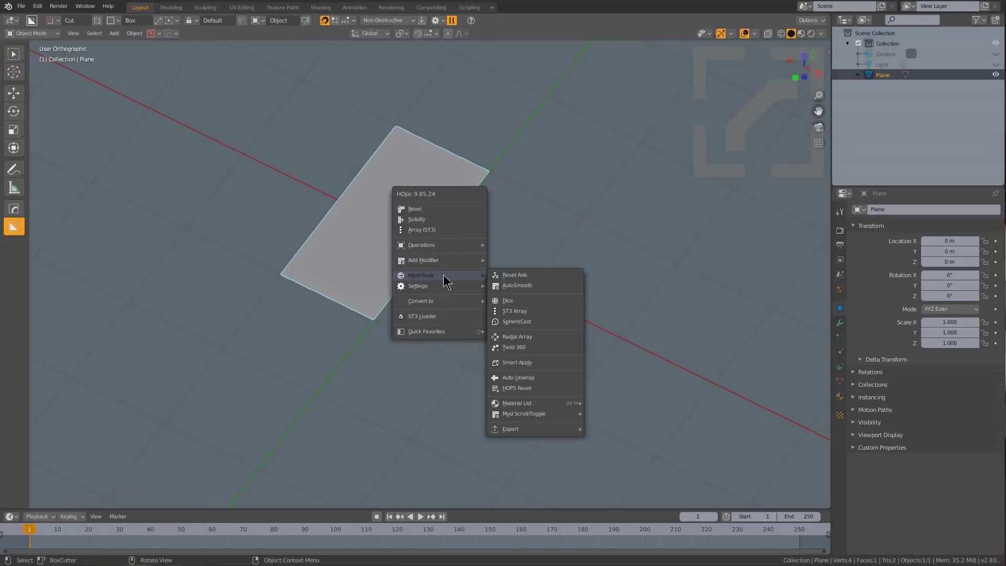
{"action": "left_click", "coordinate": [511, 307]}
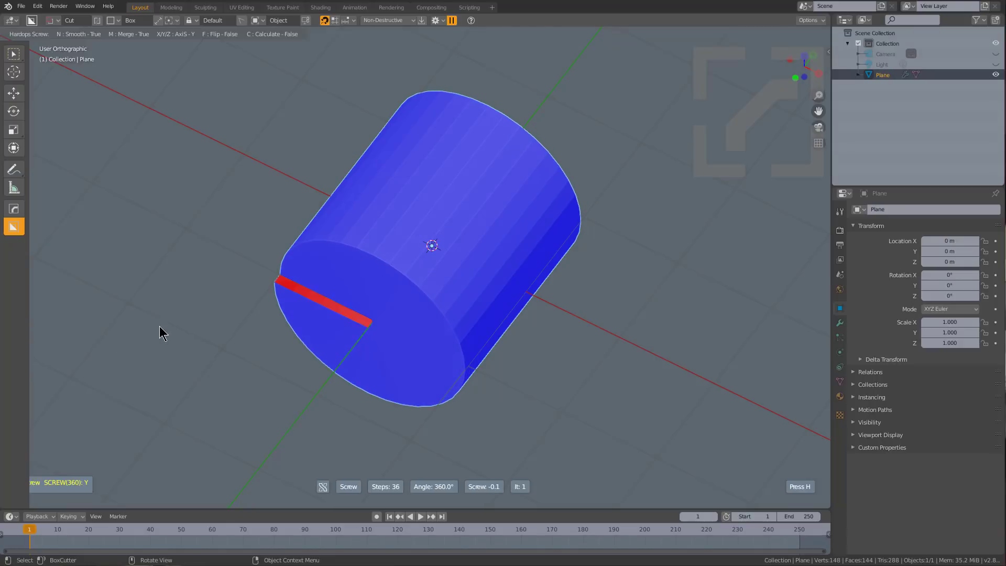
{"action": "left_click", "coordinate": [130, 343]}
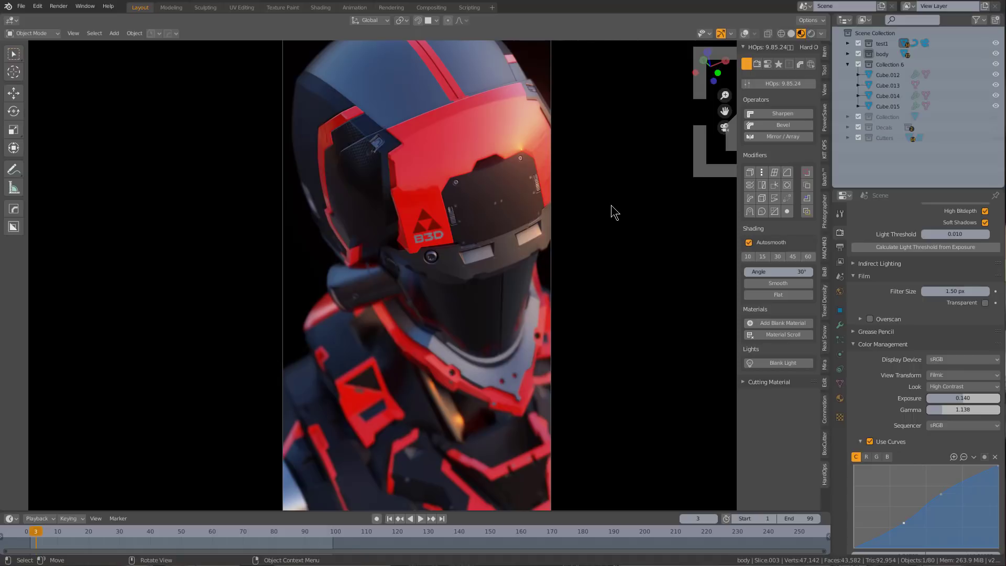
- Try other materials on the helmet's red front shell with Material Scroll
{"action": "key", "text": "ctrl+m"}
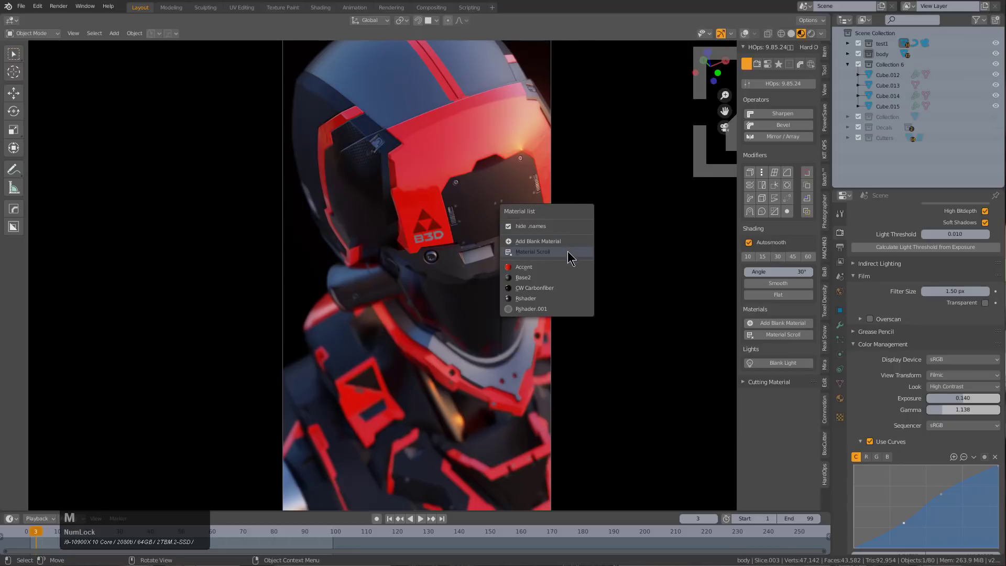
{"action": "left_click", "coordinate": [575, 252]}
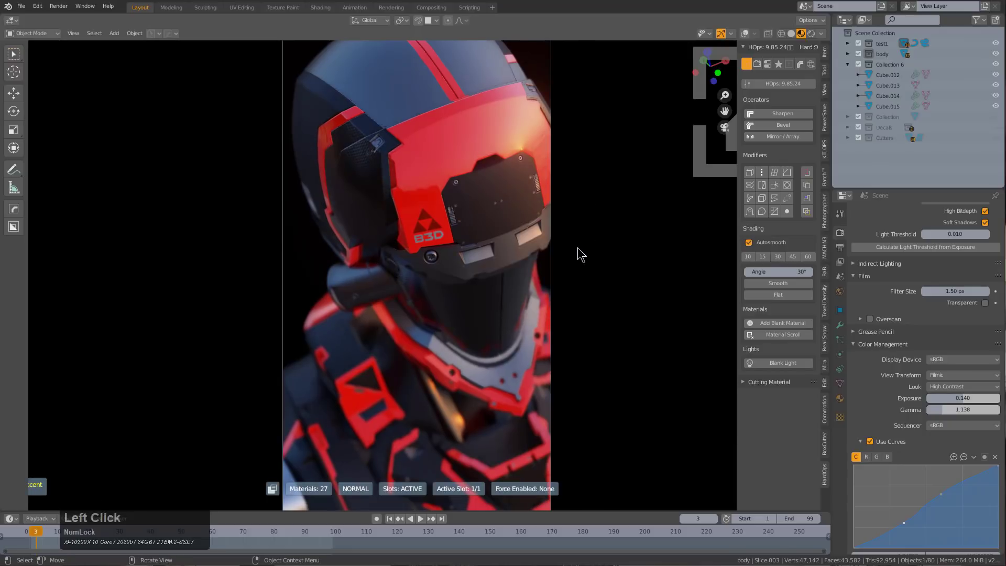
{"action": "scroll", "coordinate": [584, 247], "scroll_direction": "up", "scroll_amount": 5}
{"action": "scroll", "coordinate": [588, 249], "scroll_direction": "up", "scroll_amount": 2}
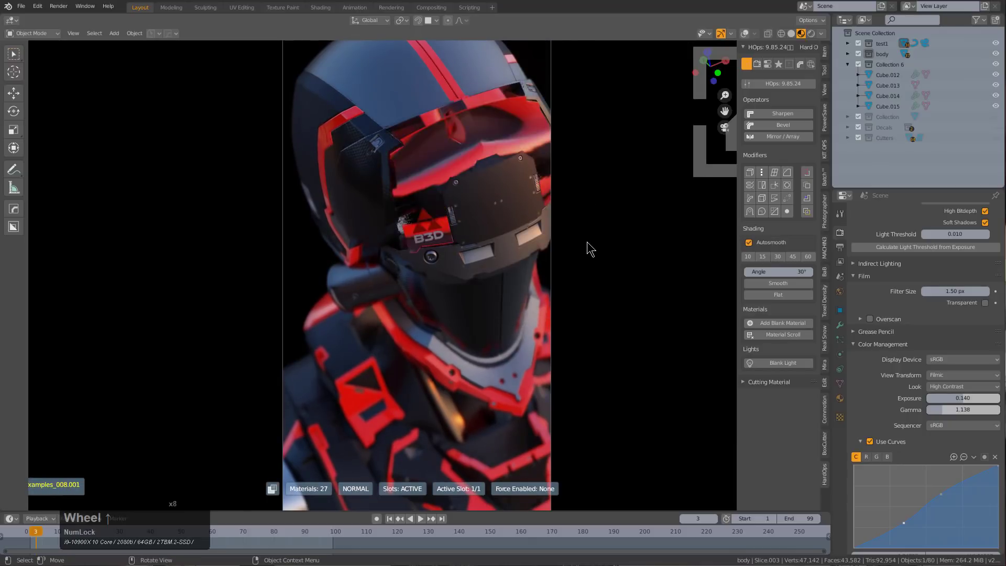
{"action": "scroll", "coordinate": [591, 248], "scroll_direction": "up", "scroll_amount": 3}
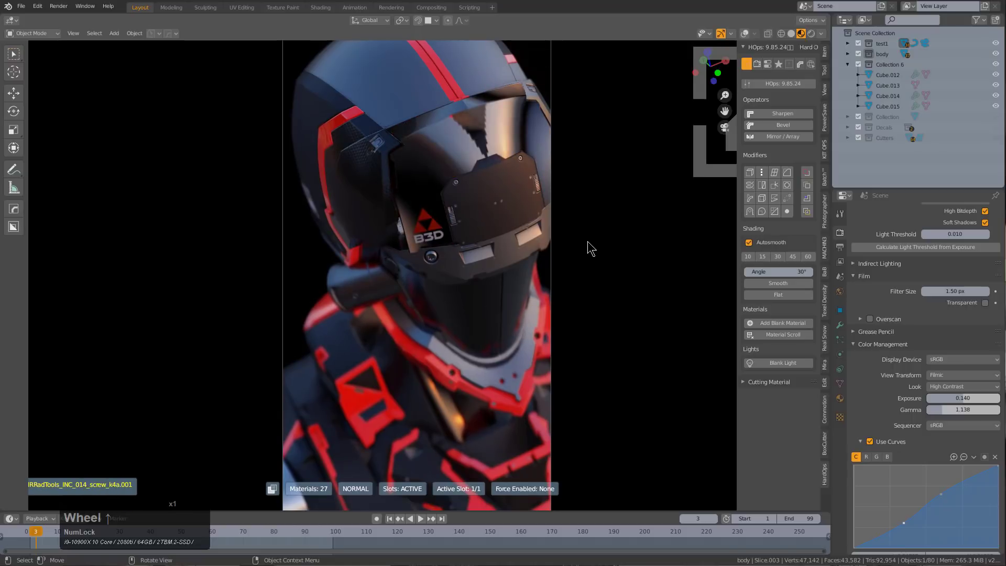
{"action": "right_click", "coordinate": [595, 237]}
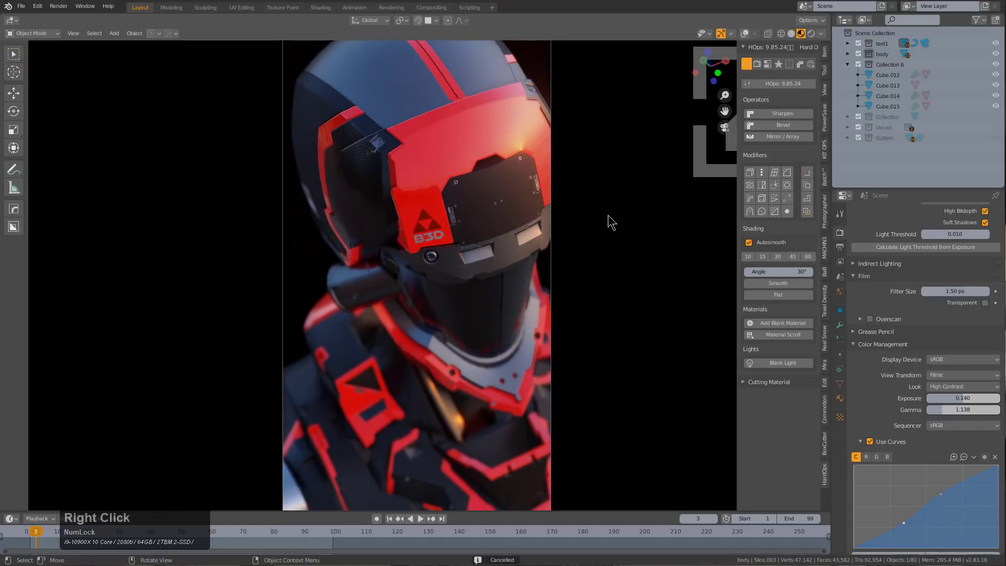
- Start a destructive Material Scroll on the helmet's red accent material and cycle through random Principled variations without colour
{"action": "key", "text": "m"}
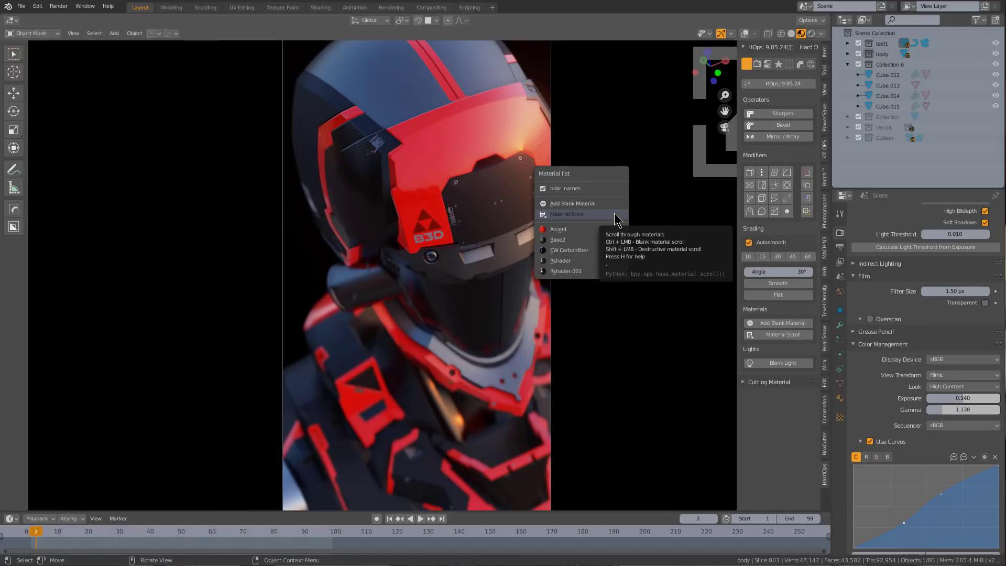
{"action": "key", "text": "shift"}
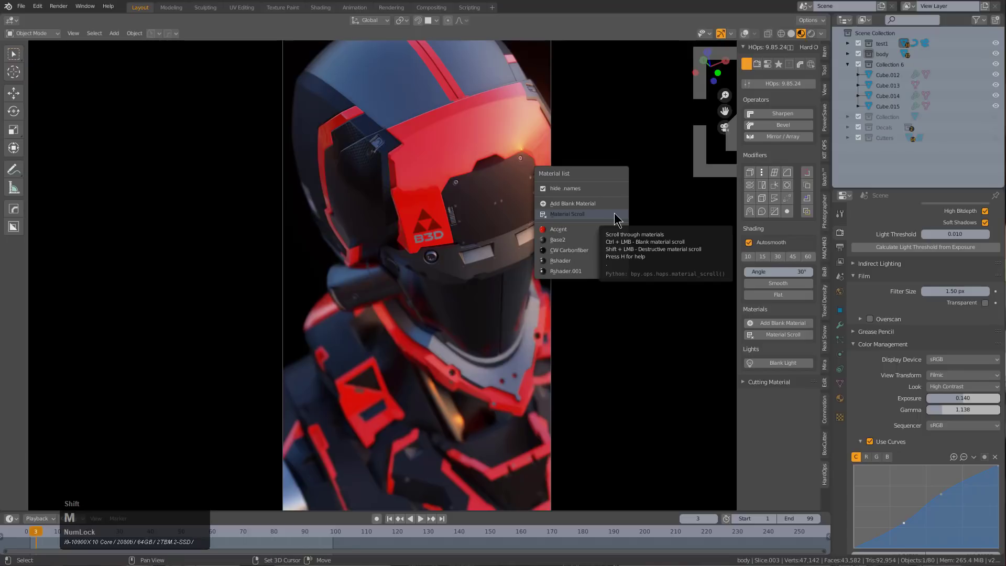
{"action": "left_click", "coordinate": [616, 214], "text": "shift"}
{"action": "scroll", "coordinate": [615, 214], "scroll_direction": "up", "scroll_amount": 3}
{"action": "scroll", "coordinate": [616, 215], "scroll_direction": "up", "scroll_amount": 4}
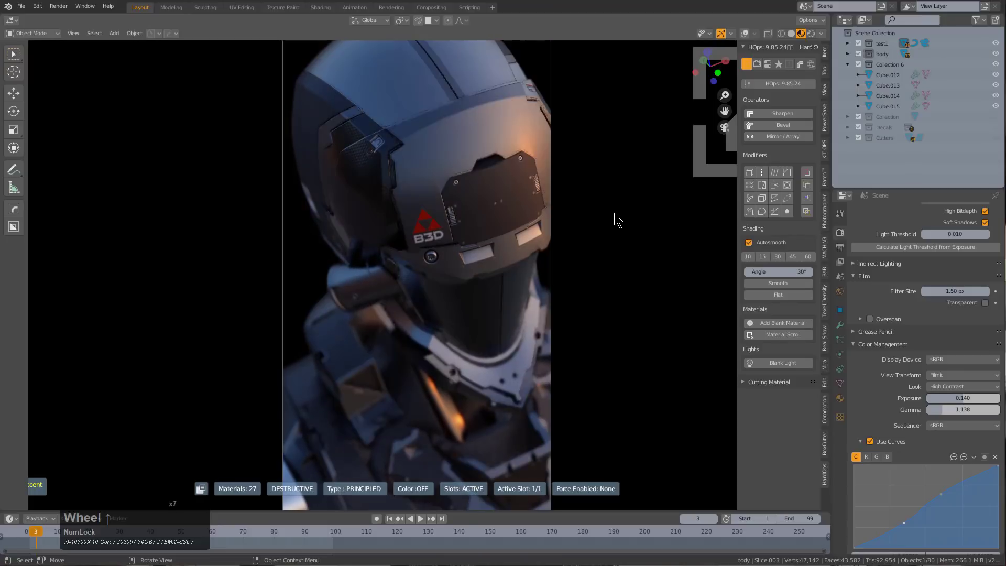
{"action": "scroll", "coordinate": [615, 219], "scroll_direction": "up", "scroll_amount": 1}
{"action": "scroll", "coordinate": [615, 219], "scroll_direction": "up", "scroll_amount": 1}
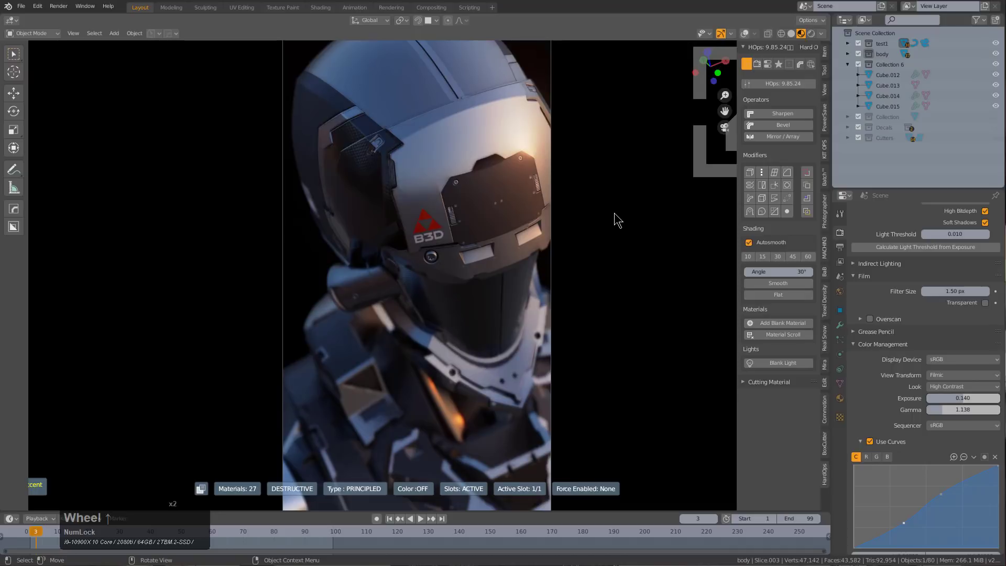
- Enable colour in the destructive Material Scroll and cycle random variations until the helmet's accents are pink
{"action": "key", "text": "c"}
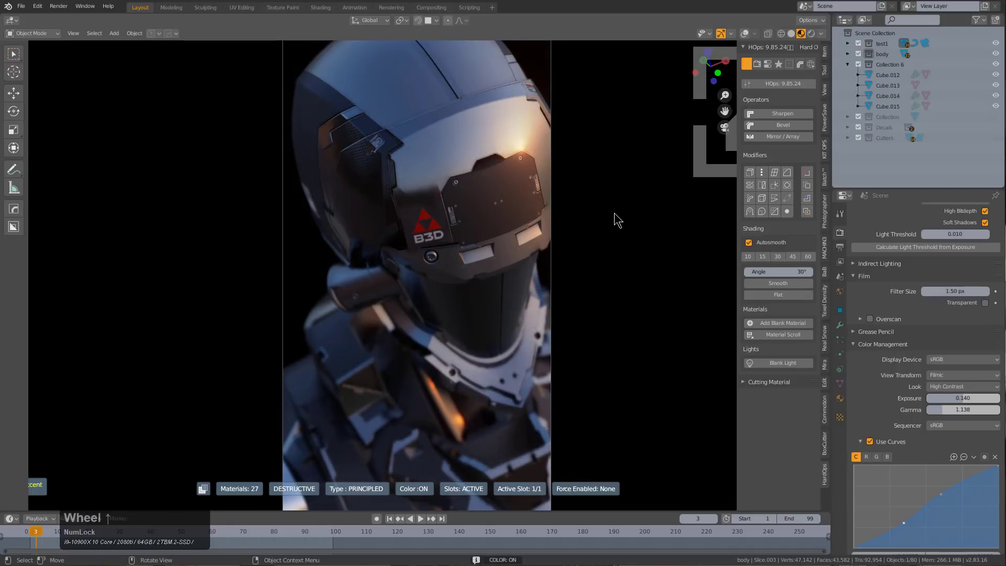
{"action": "scroll", "coordinate": [616, 220], "scroll_direction": "up", "scroll_amount": 5}
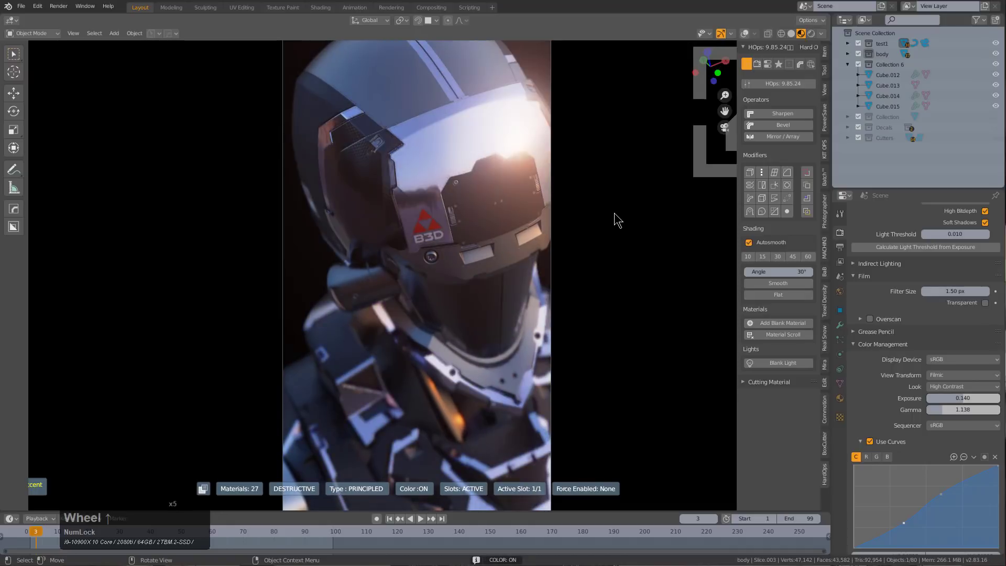
{"action": "scroll", "coordinate": [616, 220], "scroll_direction": "up", "scroll_amount": 3}
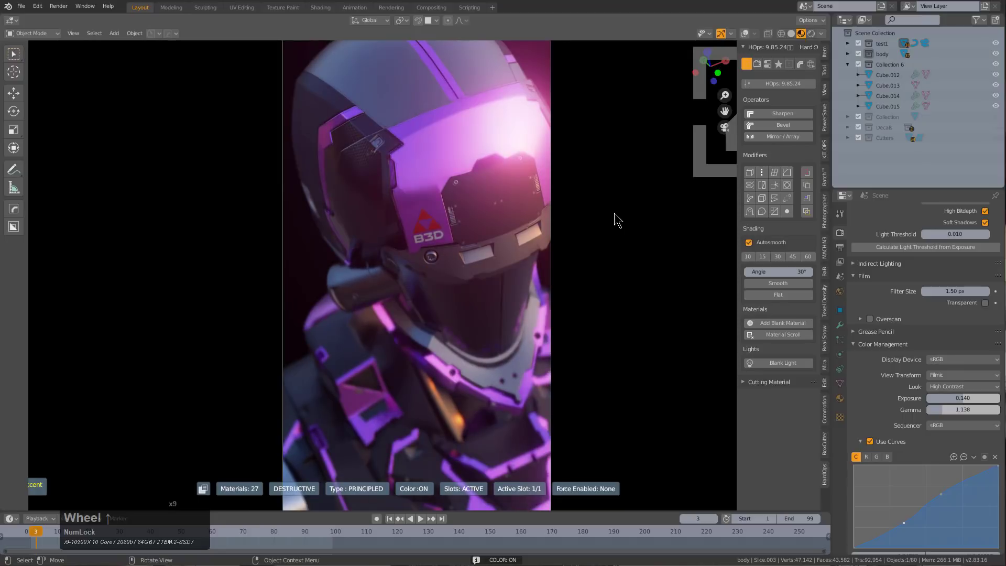
{"action": "scroll", "coordinate": [616, 220], "scroll_direction": "up", "scroll_amount": 1}
{"action": "scroll", "coordinate": [616, 220], "scroll_direction": "up", "scroll_amount": 1}
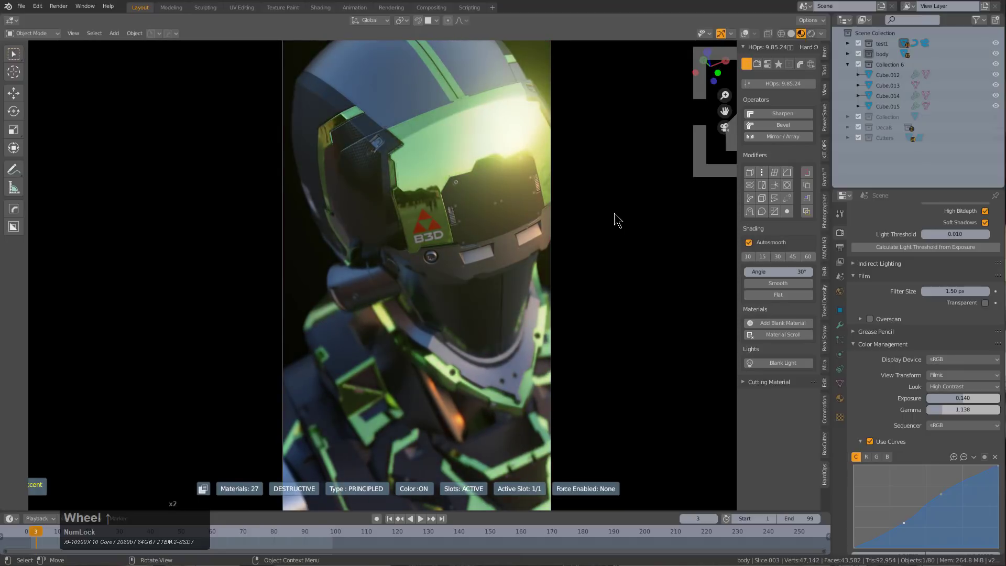
{"action": "scroll", "coordinate": [616, 220], "scroll_direction": "down", "scroll_amount": 1}
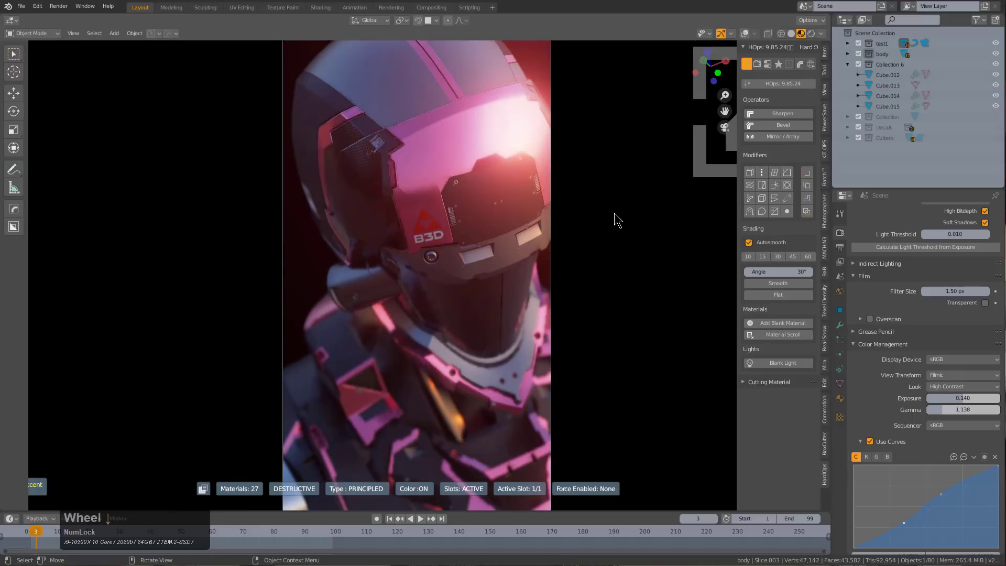
- Rotate the viewport background to -135° with Adjust Viewport and cycle the environment images to 49TH_STREET.jpg
{"action": "key", "text": "v"}
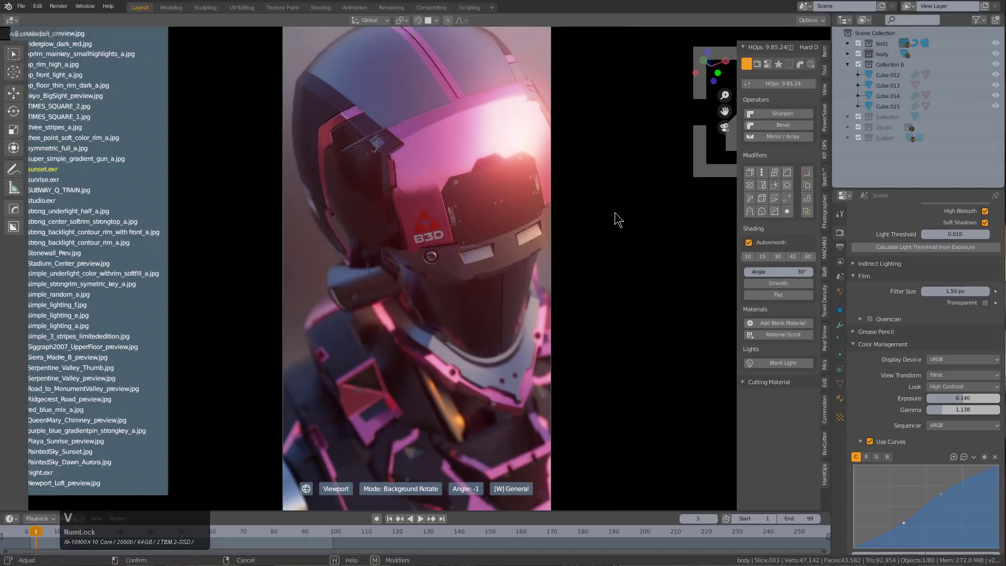
{"action": "key", "text": "s"}
{"action": "key", "text": "s"}
{"action": "key", "text": "s"}
{"action": "key", "text": "s"}
{"action": "key", "text": "s"}
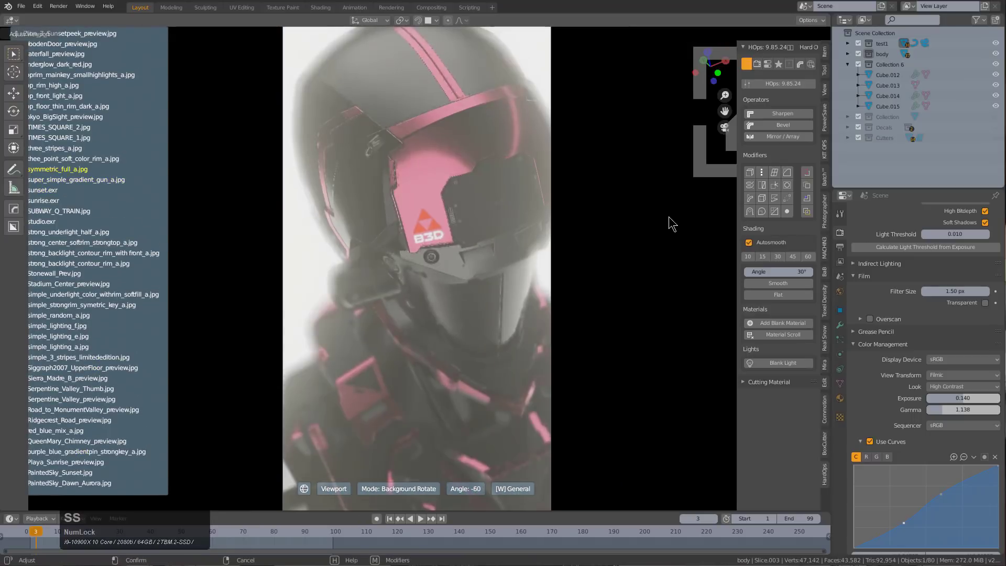
{"action": "key", "text": "s"}
{"action": "key", "text": "s"}
{"action": "key", "text": "s"}
{"action": "key", "text": "s"}
{"action": "key", "text": "s"}
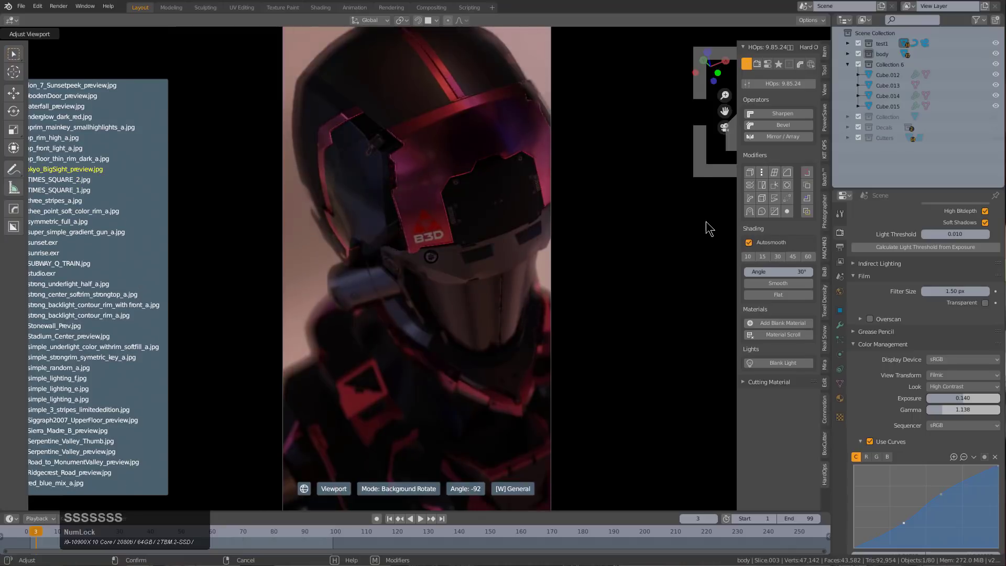
{"action": "key", "text": "s"}
{"action": "key", "text": "s"}
{"action": "key", "text": "s"}
{"action": "key", "text": "s"}
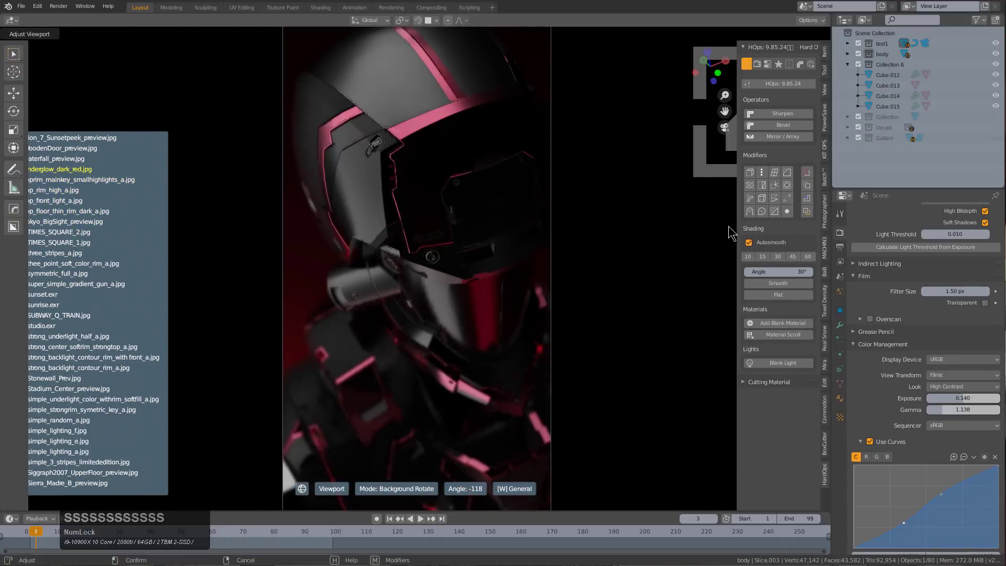
{"action": "key", "text": "s"}
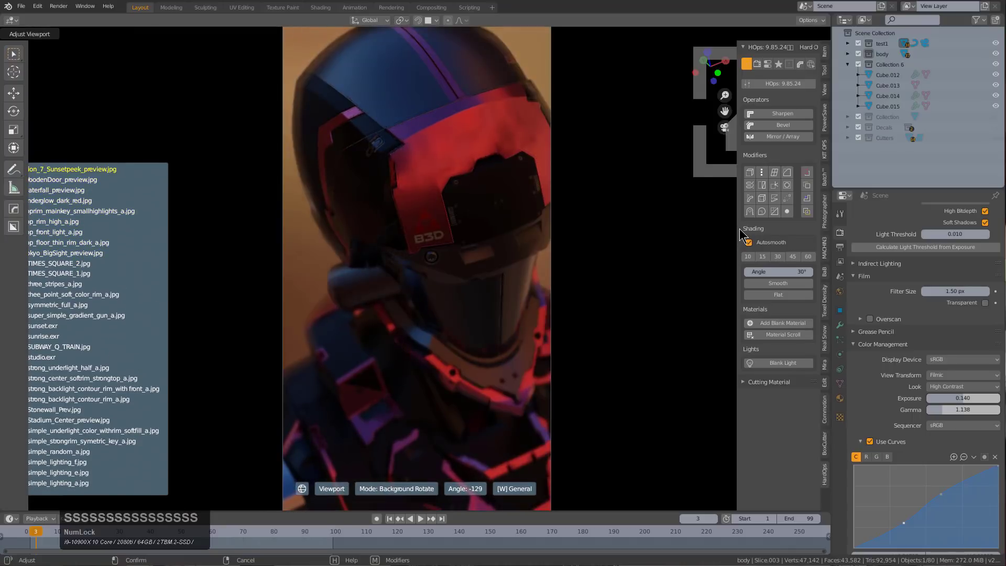
{"action": "key", "text": "s"}
{"action": "key", "text": "s"}
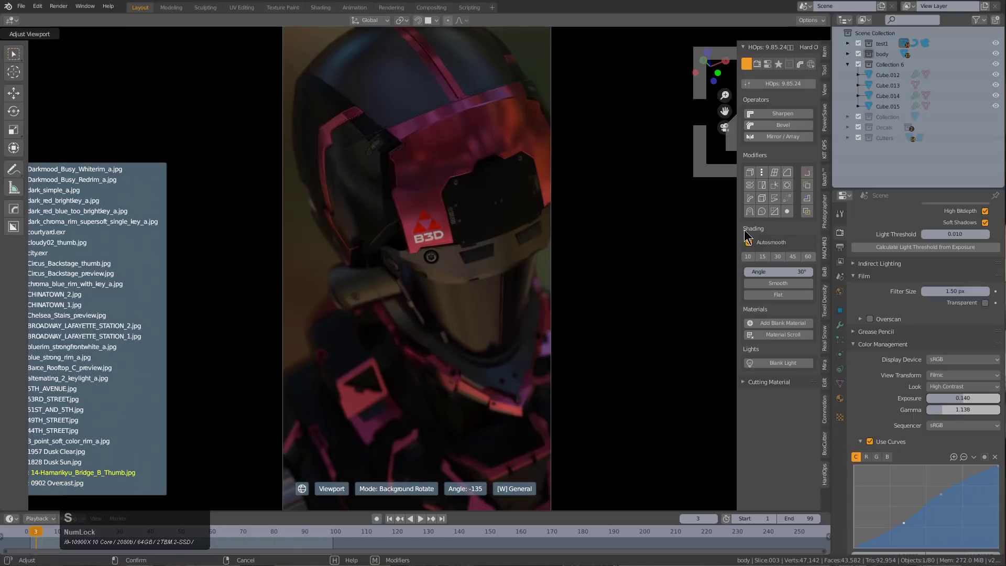
{"action": "key", "text": "s"}
{"action": "key", "text": "s"}
{"action": "key", "text": "s"}
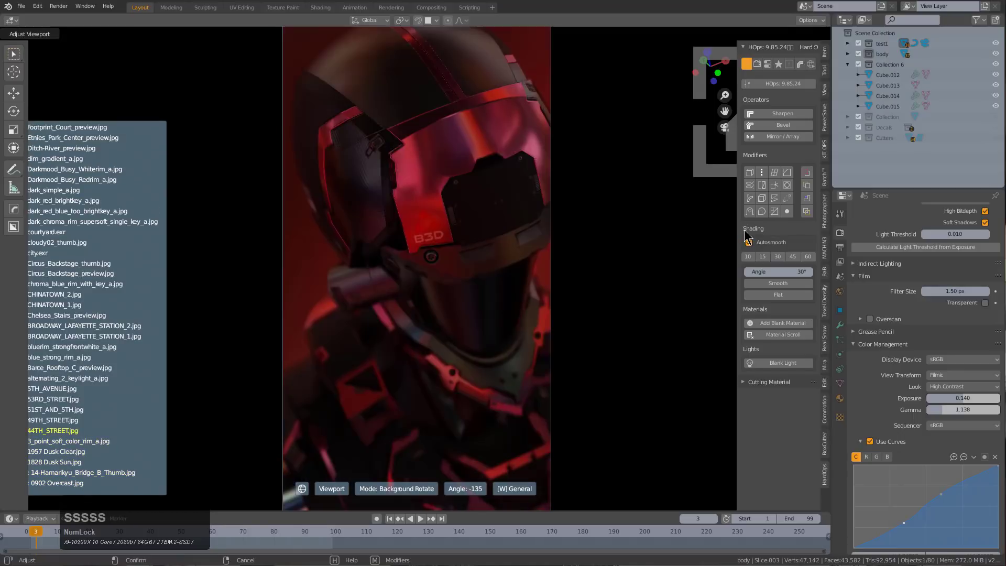
{"action": "key", "text": "s"}
{"action": "key", "text": "s"}
{"action": "key", "text": "a"}
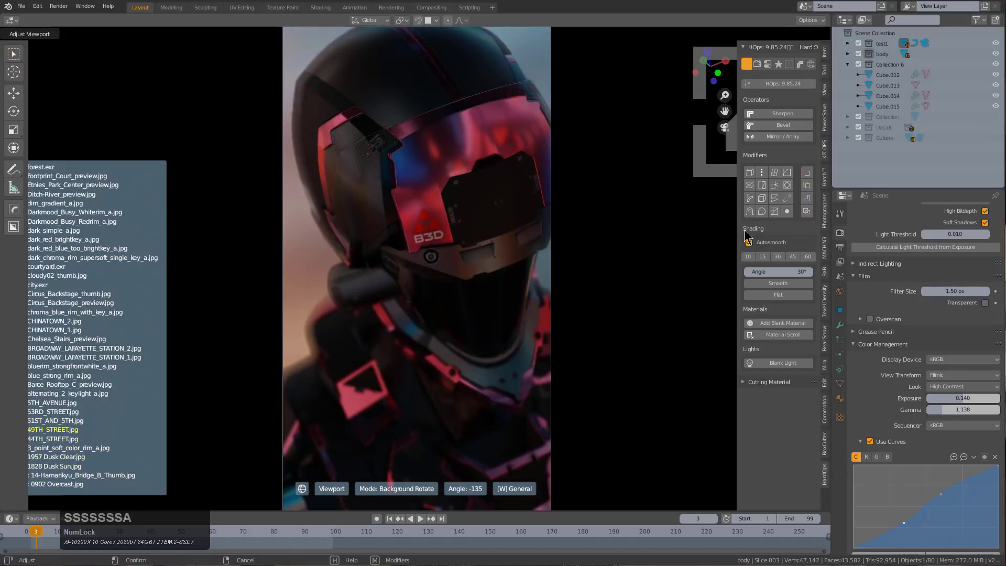
- Turn on To_Render in Adjust Viewport, cycle through further environment images and apply the chosen lighting to the render
{"action": "key", "text": "r"}
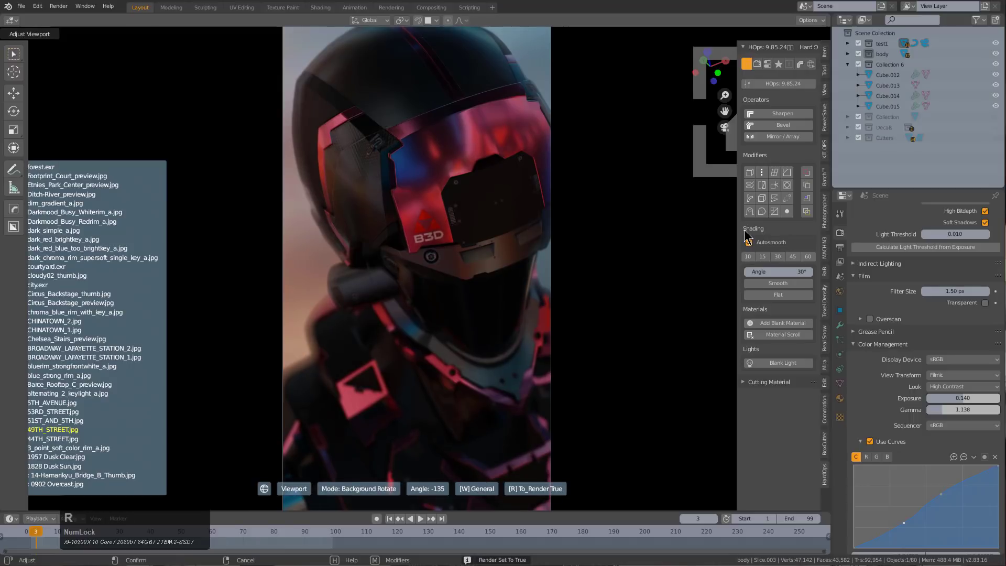
{"action": "key", "text": "s"}
{"action": "key", "text": "s"}
{"action": "key", "text": "s"}
{"action": "key", "text": "s"}
{"action": "key", "text": "s"}
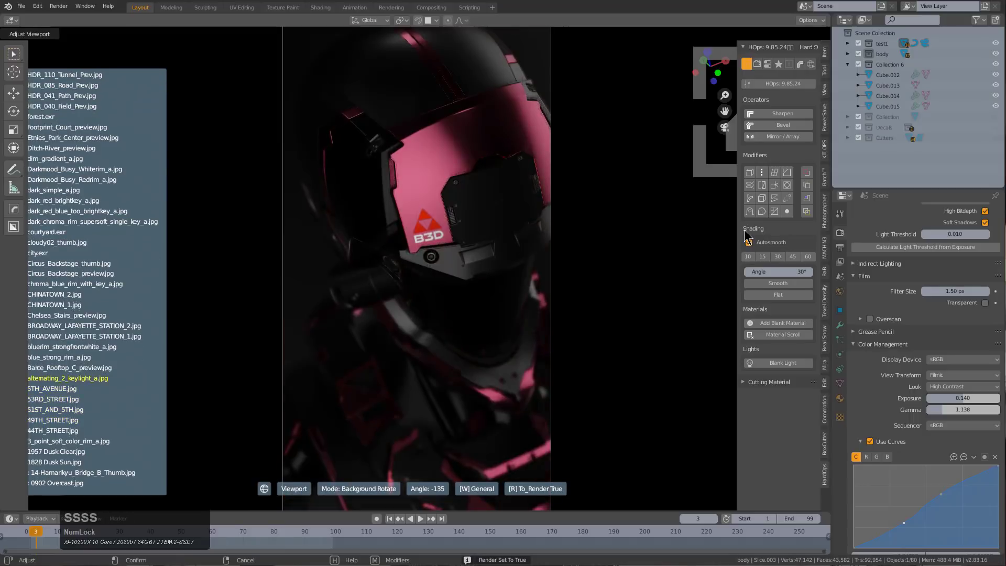
{"action": "key", "text": "s"}
{"action": "key", "text": "s"}
{"action": "key", "text": "s"}
{"action": "key", "text": "s"}
{"action": "key", "text": "s"}
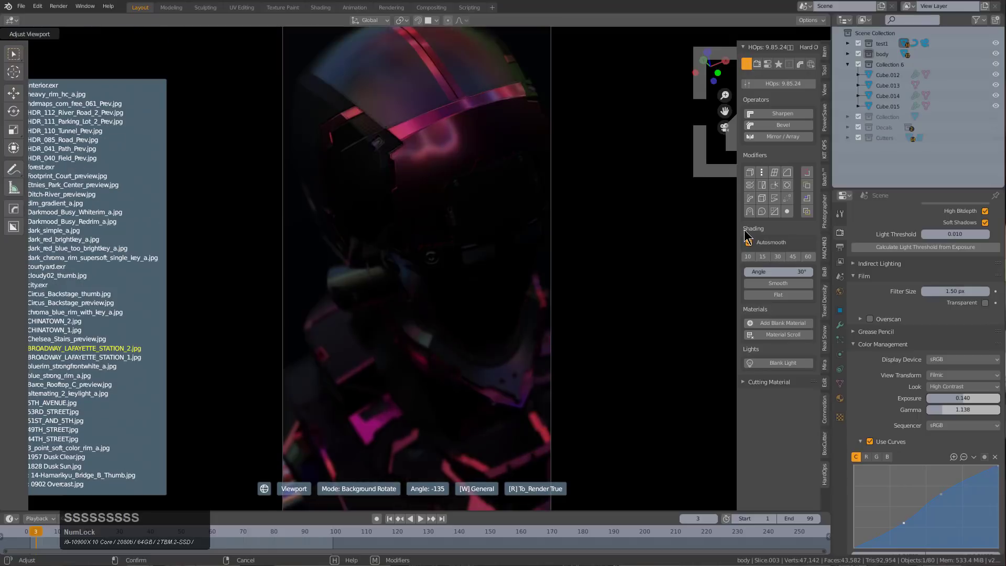
{"action": "left_click", "coordinate": [745, 231]}
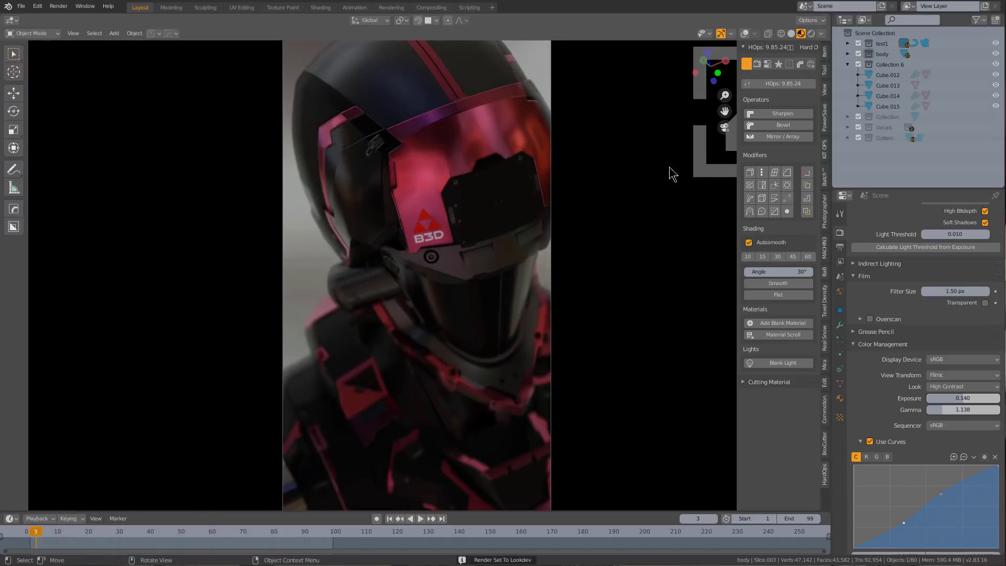
- Render the current frame and inspect the whole image
{"action": "key", "text": "F12"}
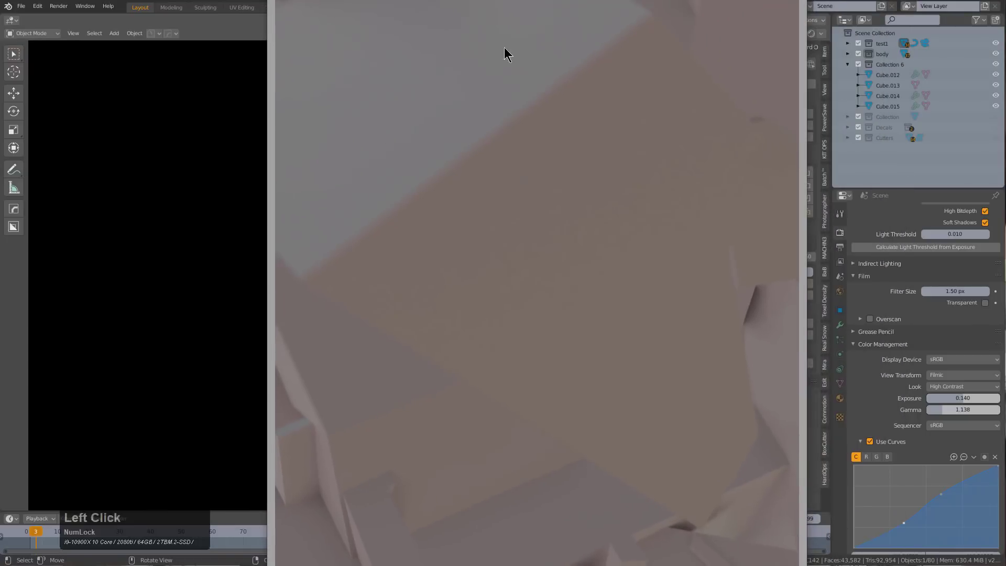
{"action": "scroll", "coordinate": [532, 281], "scroll_direction": "down", "scroll_amount": 3}
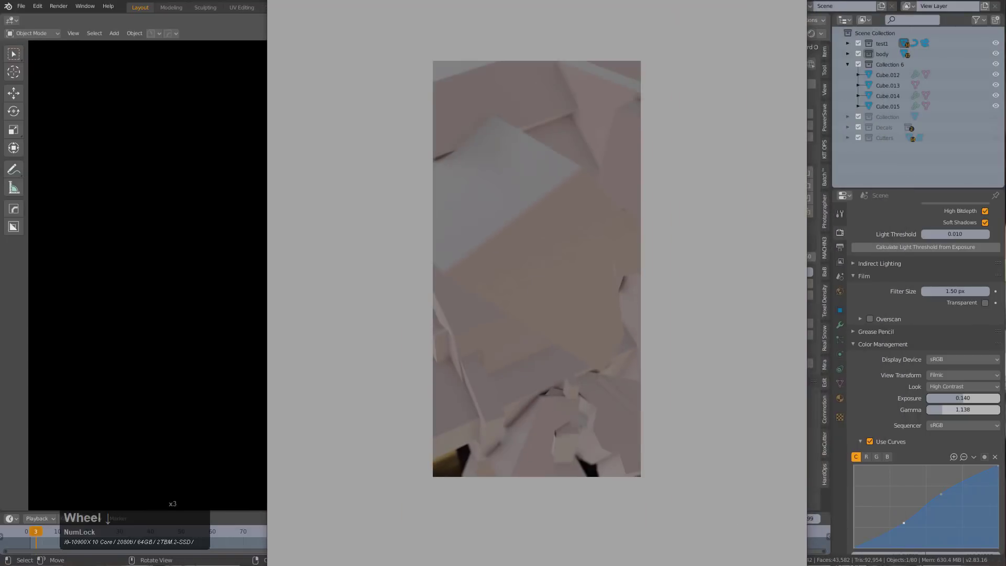
{"action": "left_click_drag", "start_coordinate": [537, 1], "coordinate": [408, 71]}
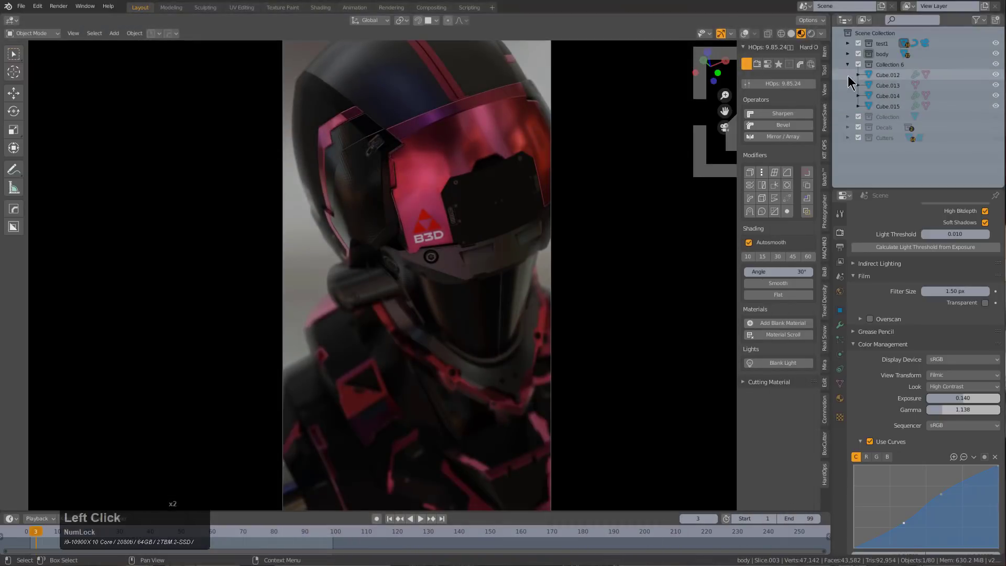
- Exclude the Collection, Decals and Cutters collections from the view layer
{"action": "left_click", "coordinate": [858, 53]}
{"action": "left_click", "coordinate": [858, 53]}
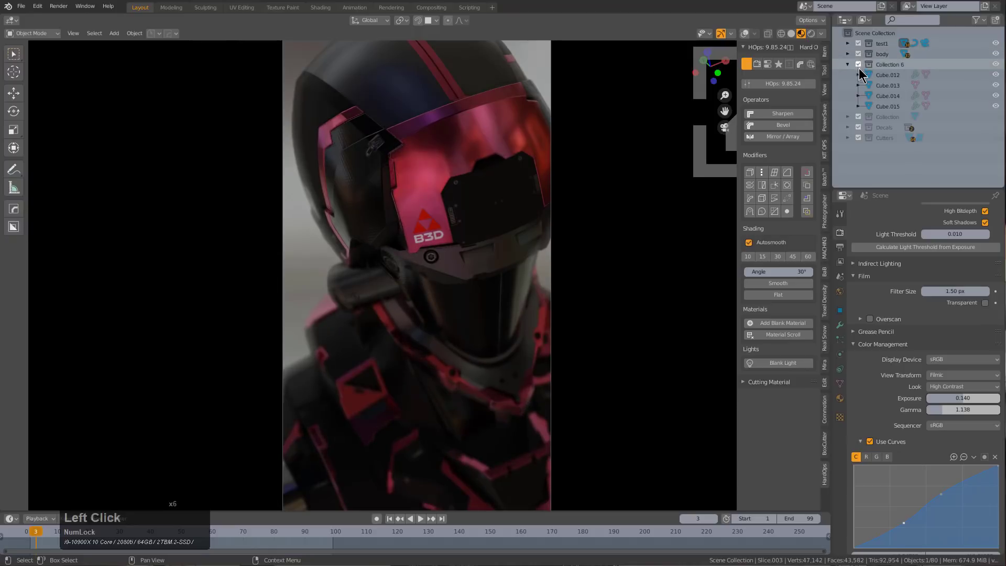
{"action": "left_click", "coordinate": [859, 116]}
{"action": "left_click", "coordinate": [859, 126]}
{"action": "left_click", "coordinate": [859, 137]}
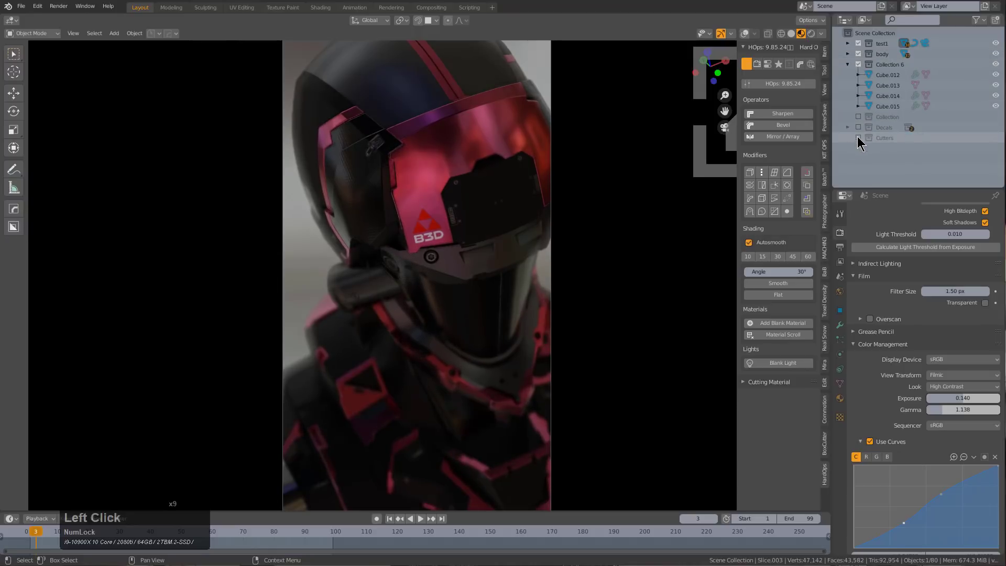
- Render the current frame again, check the full helmet image and close the render window
{"action": "key", "text": "F12"}
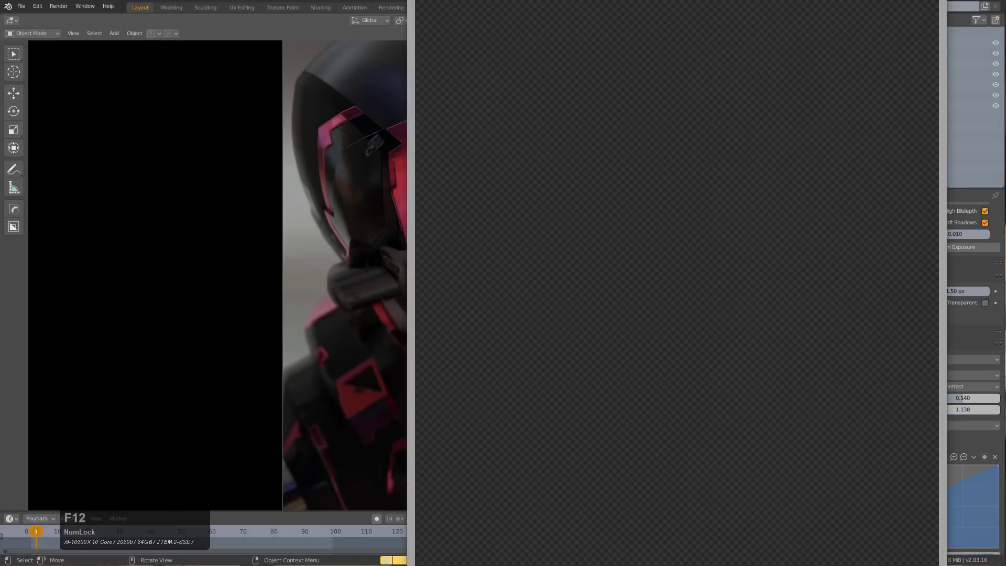
{"action": "left_click", "coordinate": [677, 283]}
{"action": "left_click_drag", "start_coordinate": [677, 1], "coordinate": [541, 1]}
{"action": "scroll", "coordinate": [506, 307], "scroll_direction": "down", "scroll_amount": 4}
{"action": "scroll", "coordinate": [540, 307], "scroll_direction": "up", "scroll_amount": 1}
{"action": "left_click_drag", "start_coordinate": [633, 1], "coordinate": [537, 1]}
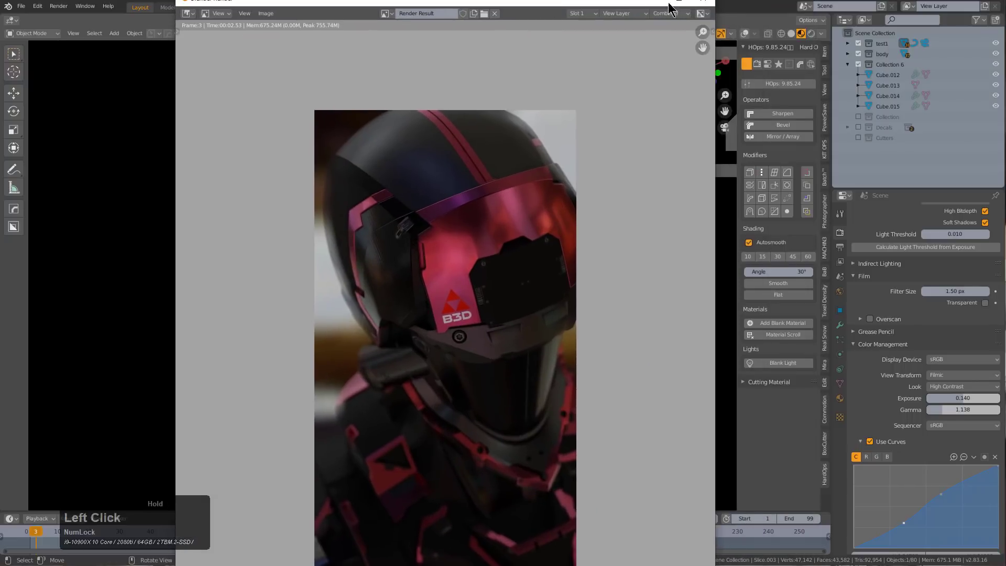
{"action": "left_click", "coordinate": [703, 7]}
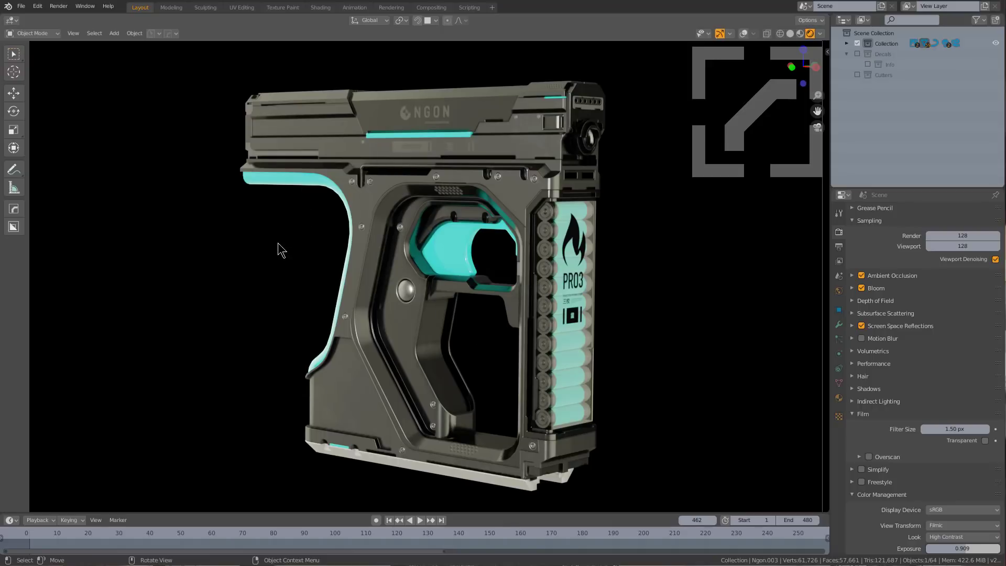
- Start a destructive Material Scroll on the pistol's turquoise accent part and cycle through random Principled variations without colour
{"action": "left_click", "coordinate": [292, 182]}
{"action": "key", "text": "g"}
{"action": "right_click", "coordinate": [265, 222]}
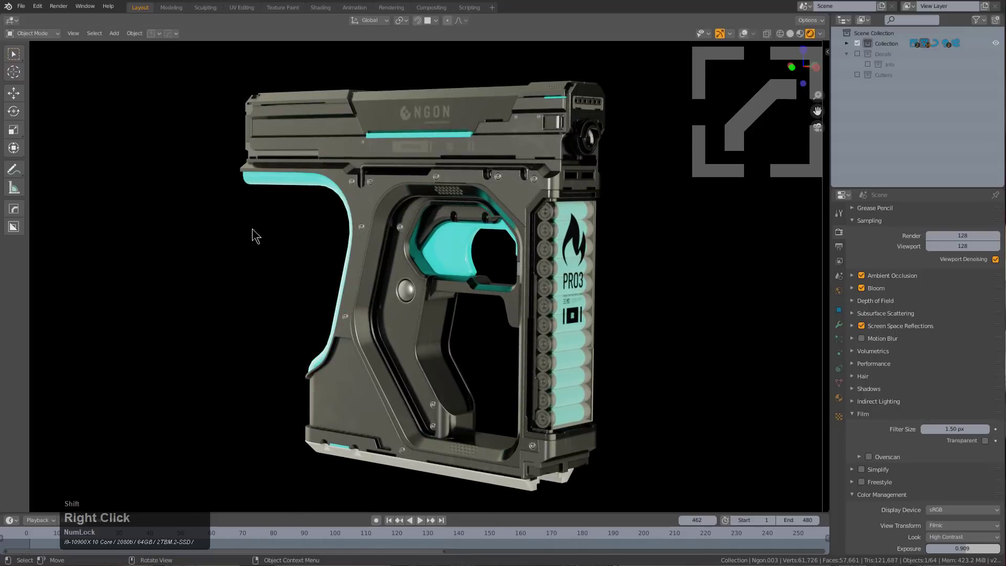
{"action": "key", "text": "shift+m"}
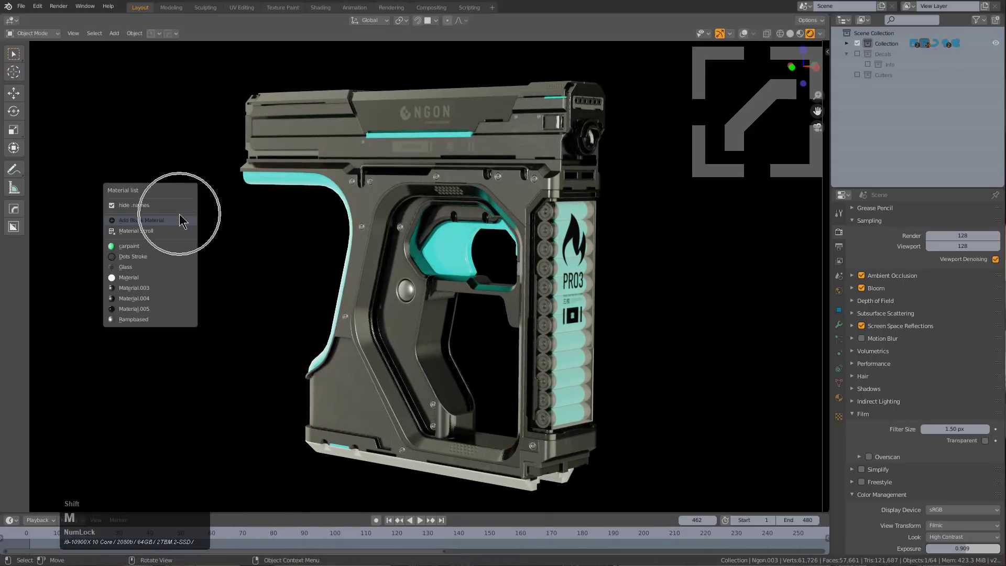
{"action": "left_click", "coordinate": [160, 234]}
{"action": "scroll", "coordinate": [161, 235], "scroll_direction": "up", "scroll_amount": 3}
{"action": "scroll", "coordinate": [160, 235], "scroll_direction": "up", "scroll_amount": 5}
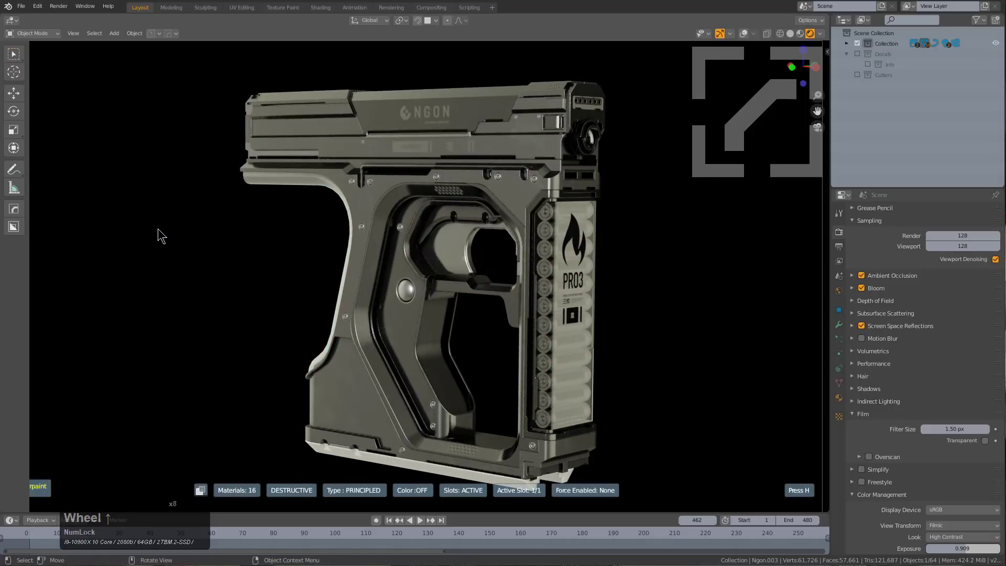
{"action": "scroll", "coordinate": [160, 235], "scroll_direction": "up", "scroll_amount": 1}
{"action": "scroll", "coordinate": [161, 236], "scroll_direction": "up", "scroll_amount": 3}
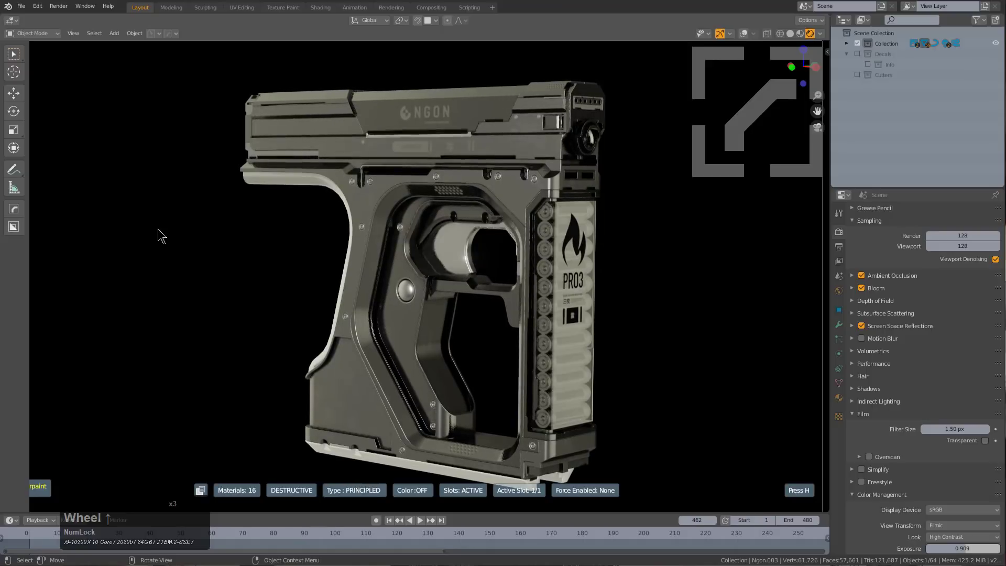
{"action": "scroll", "coordinate": [160, 236], "scroll_direction": "up", "scroll_amount": 1}
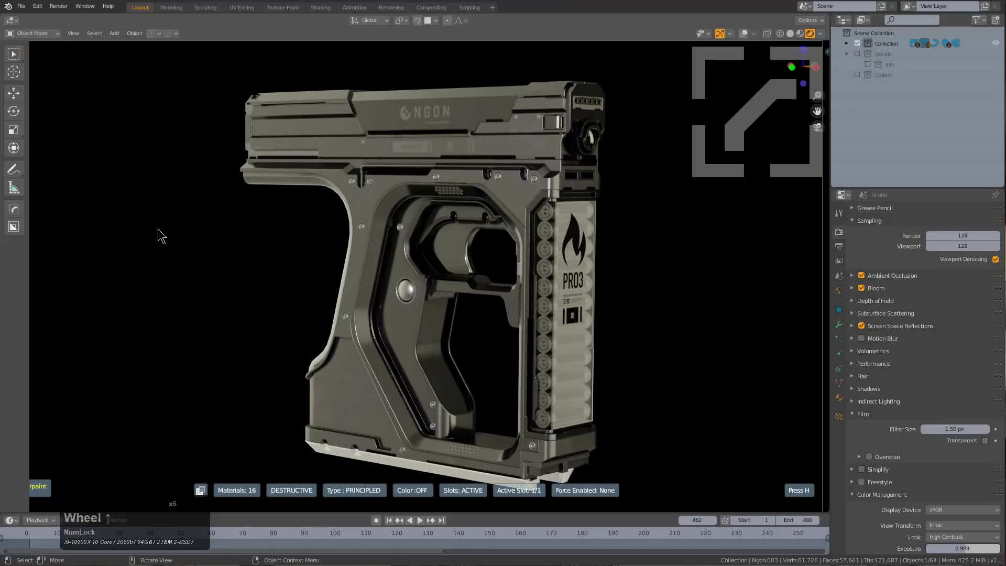
- Turn colour on in the Material Scroll, cycle random Principled variations to a pink-purple accent and apply it
{"action": "key", "text": "c"}
{"action": "scroll", "coordinate": [159, 230], "scroll_direction": "up", "scroll_amount": 3}
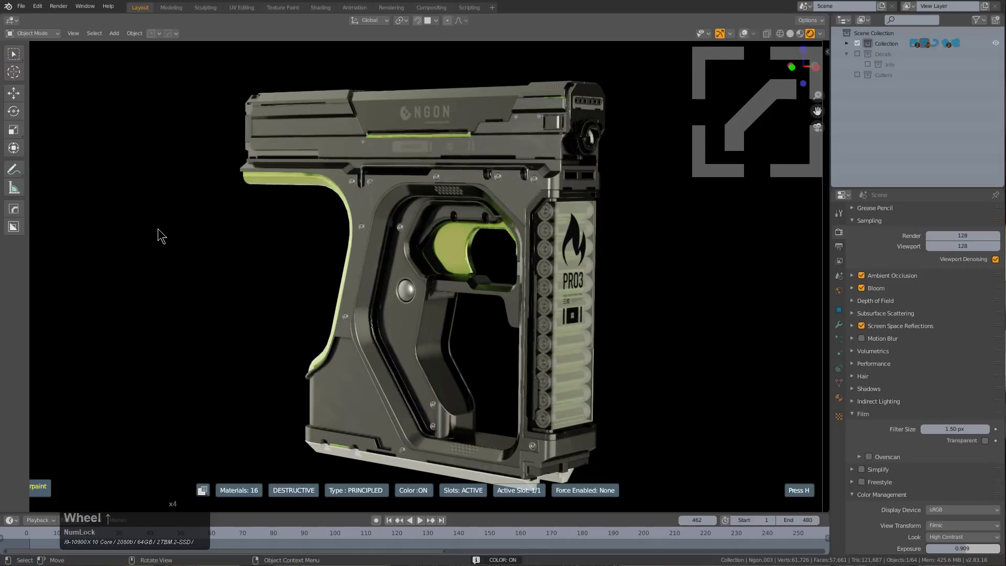
{"action": "scroll", "coordinate": [161, 235], "scroll_direction": "up", "scroll_amount": 6}
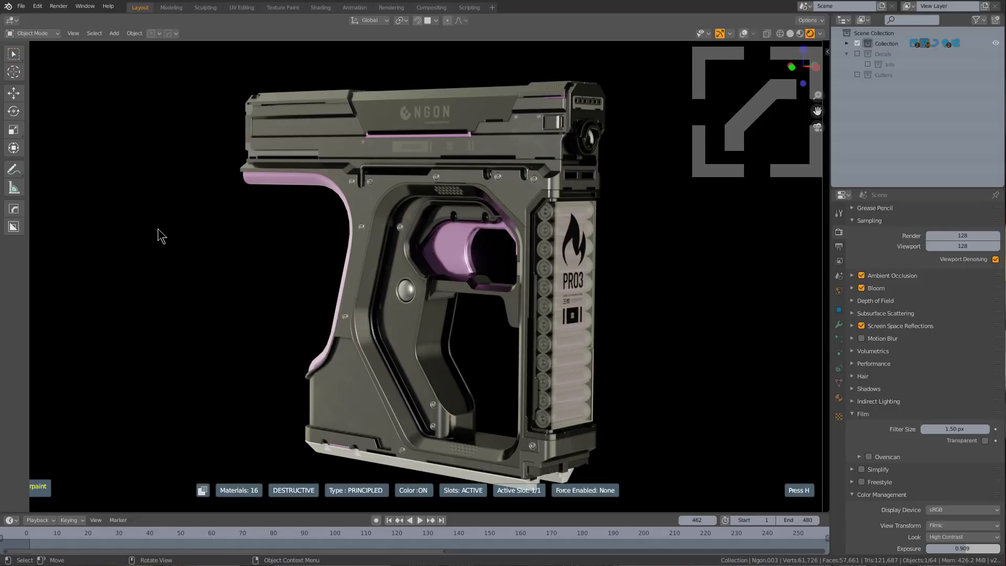
{"action": "left_click", "coordinate": [159, 236]}
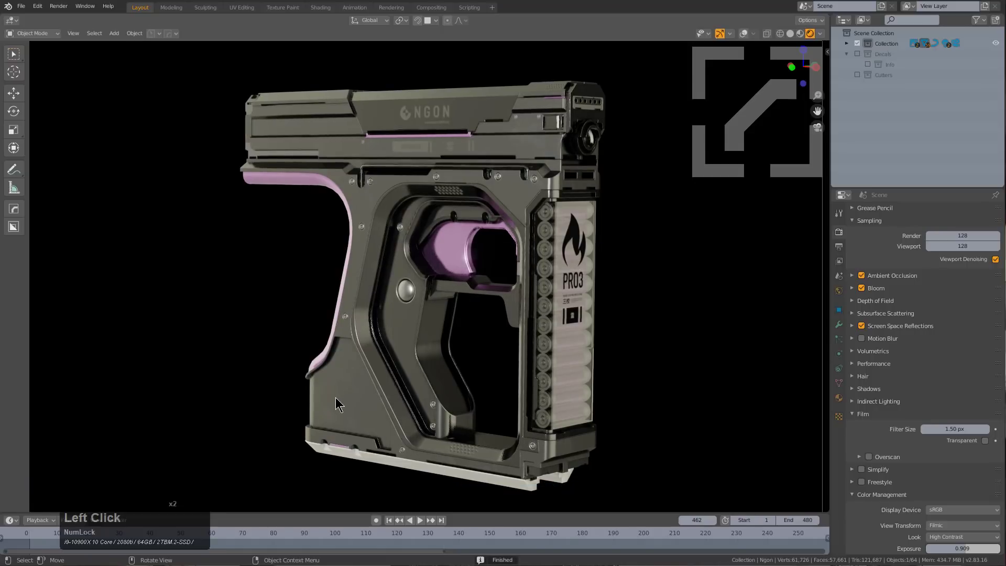
- Start a destructive Material Scroll on the pistol's main body and cycle random Principled variations without colour in its second material slot
{"action": "key", "text": "g"}
{"action": "right_click", "coordinate": [343, 380]}
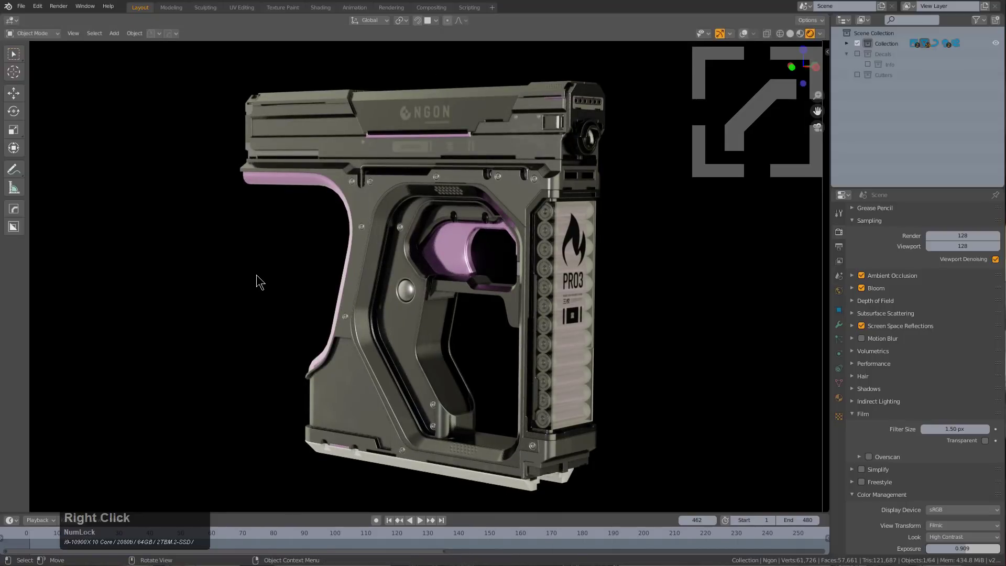
{"action": "key", "text": "m"}
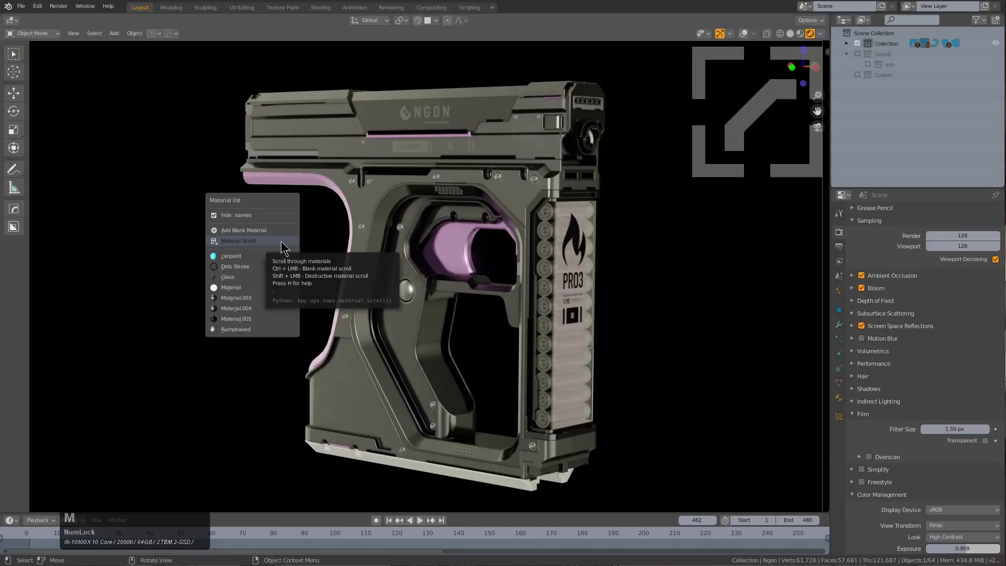
{"action": "left_click", "coordinate": [281, 241]}
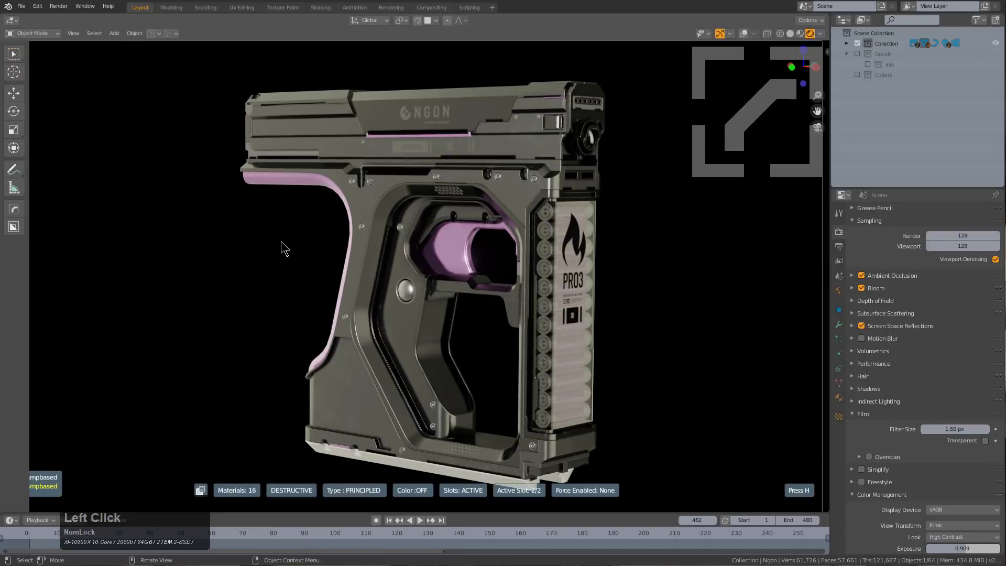
{"action": "scroll", "coordinate": [282, 242], "scroll_direction": "up", "scroll_amount": 4}
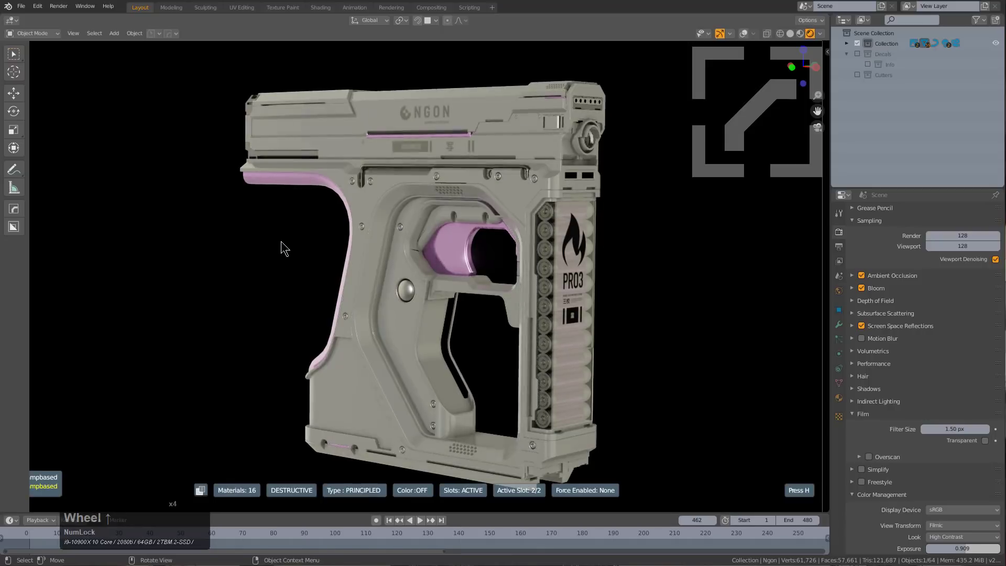
{"action": "scroll", "coordinate": [281, 242], "scroll_direction": "up", "scroll_amount": 3}
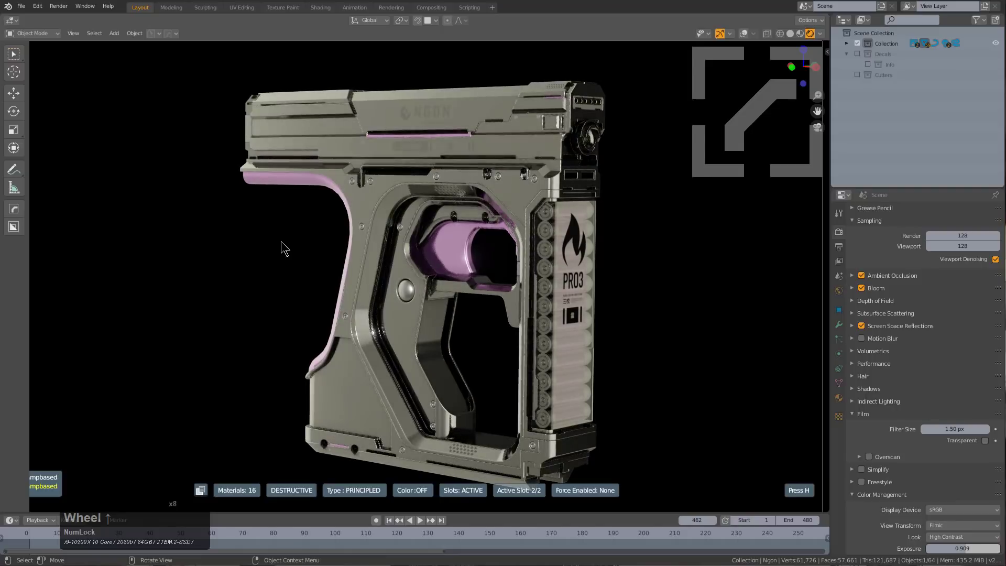
{"action": "scroll", "coordinate": [282, 248], "scroll_direction": "up", "scroll_amount": 3}
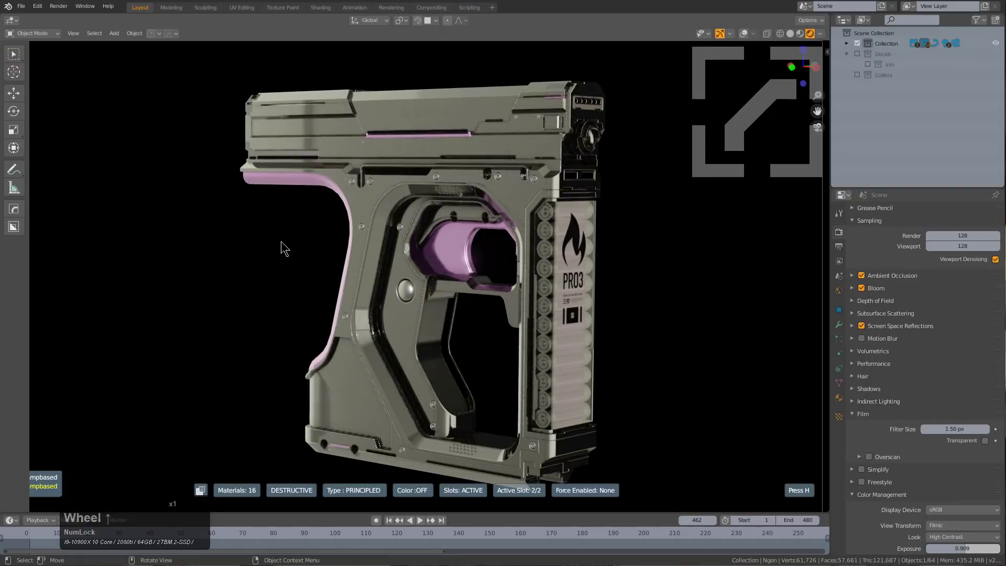
{"action": "scroll", "coordinate": [281, 249], "scroll_direction": "up", "scroll_amount": 4}
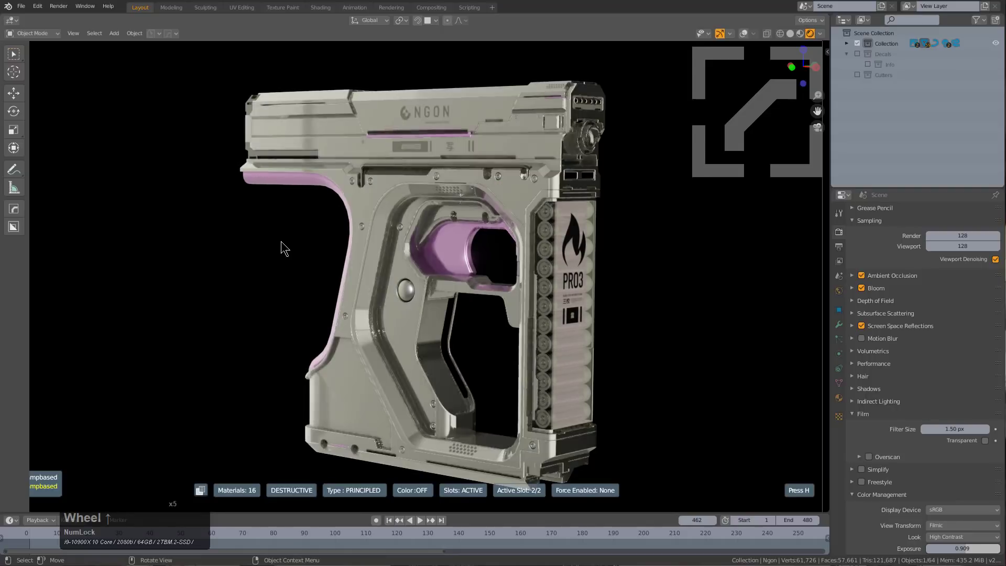
{"action": "scroll", "coordinate": [281, 249], "scroll_direction": "up", "scroll_amount": 2}
{"action": "scroll", "coordinate": [282, 248], "scroll_direction": "down", "scroll_amount": 1}
{"action": "scroll", "coordinate": [281, 246], "scroll_direction": "up", "scroll_amount": 2}
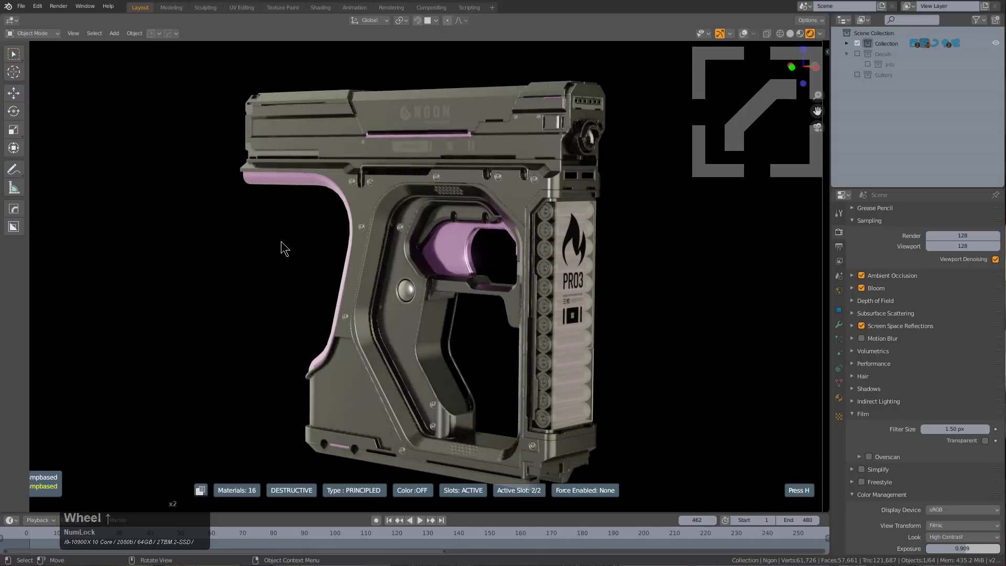
{"action": "scroll", "coordinate": [281, 247], "scroll_direction": "up", "scroll_amount": 5}
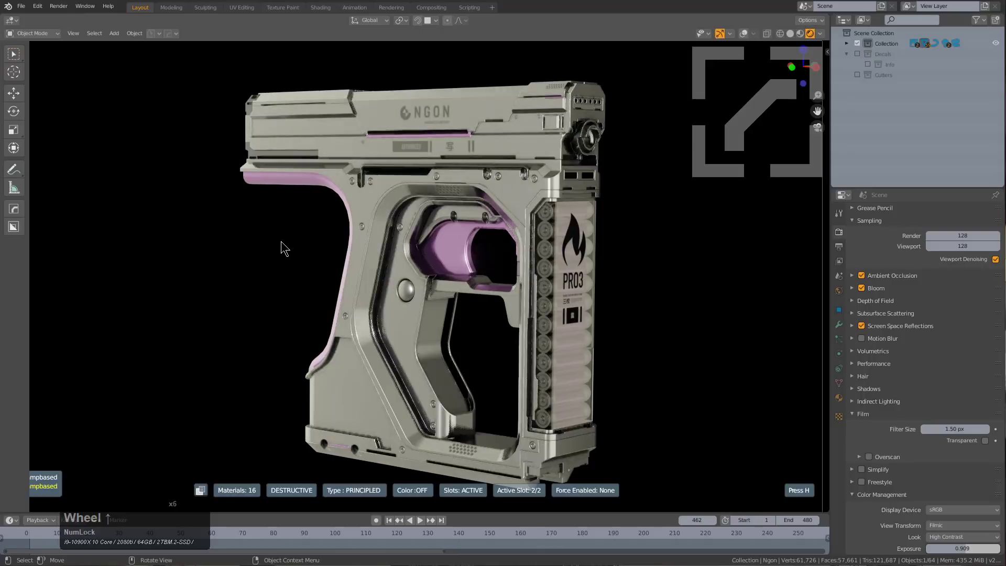
{"action": "scroll", "coordinate": [281, 242], "scroll_direction": "up", "scroll_amount": 3}
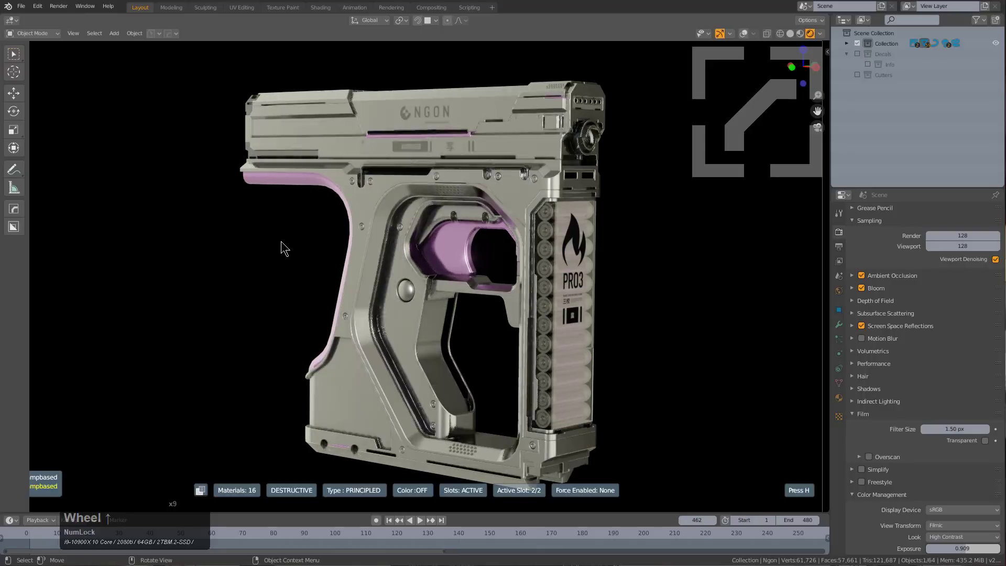
{"action": "scroll", "coordinate": [281, 242], "scroll_direction": "up", "scroll_amount": 3}
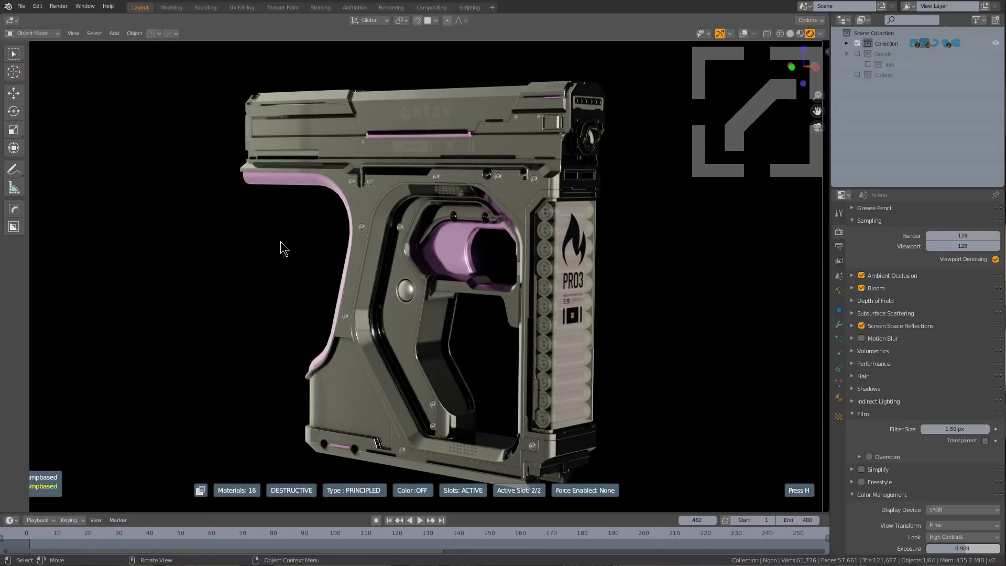
{"action": "scroll", "coordinate": [281, 241], "scroll_direction": "up", "scroll_amount": 3}
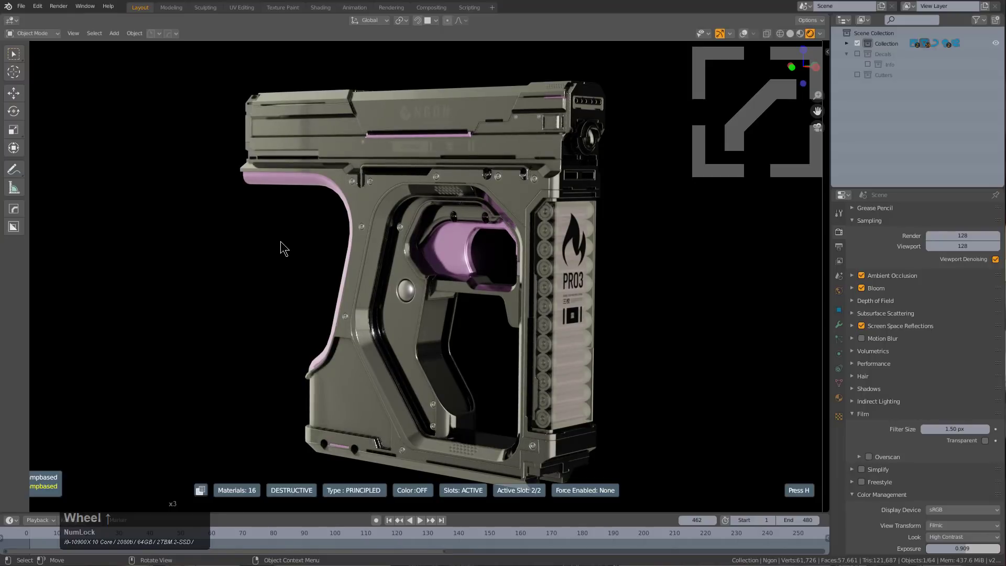
- Change the active slot to the body's first material, cycle more random Principled variations and accept an olive-grey metallic one
{"action": "scroll", "coordinate": [281, 241], "scroll_direction": "up", "scroll_amount": 1, "text": "shift"}
{"action": "scroll", "coordinate": [281, 241], "scroll_direction": "up", "scroll_amount": 3}
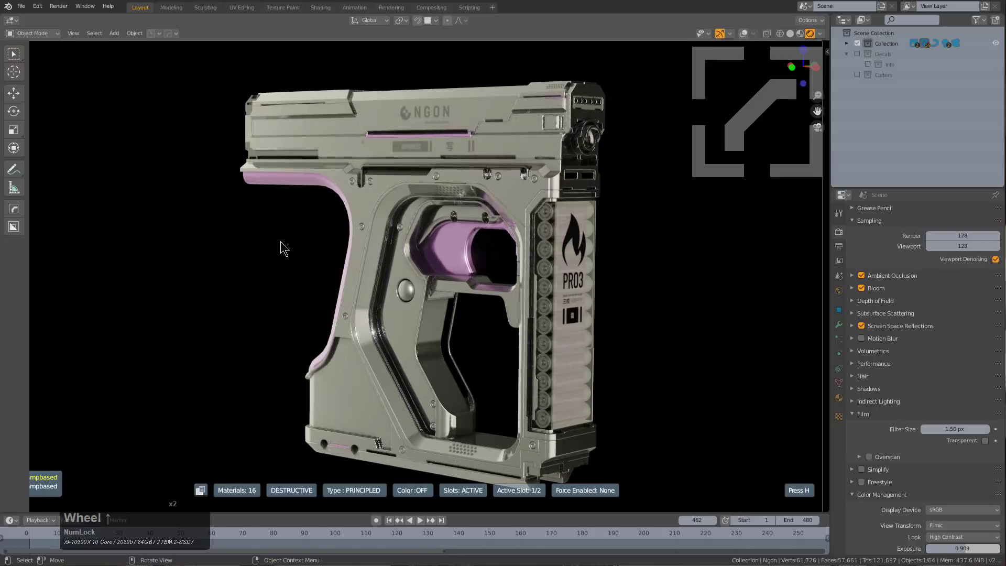
{"action": "scroll", "coordinate": [280, 241], "scroll_direction": "up", "scroll_amount": 4}
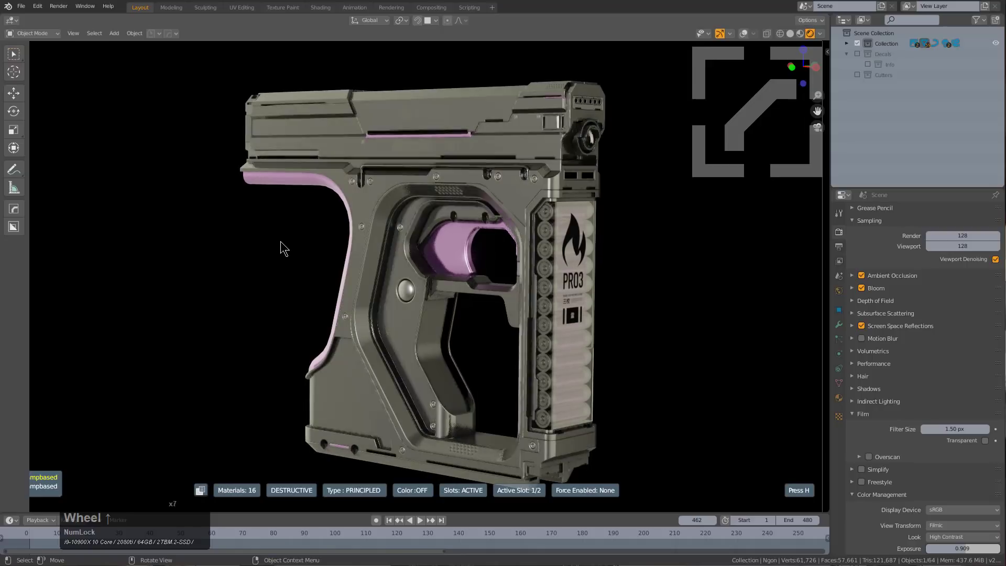
{"action": "scroll", "coordinate": [281, 242], "scroll_direction": "up", "scroll_amount": 3}
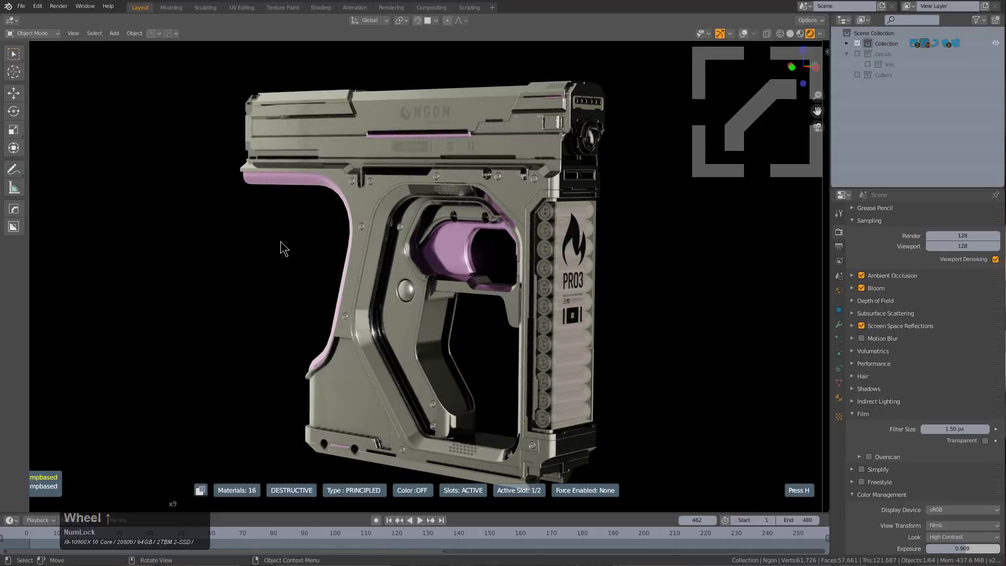
{"action": "scroll", "coordinate": [281, 241], "scroll_direction": "up", "scroll_amount": 3}
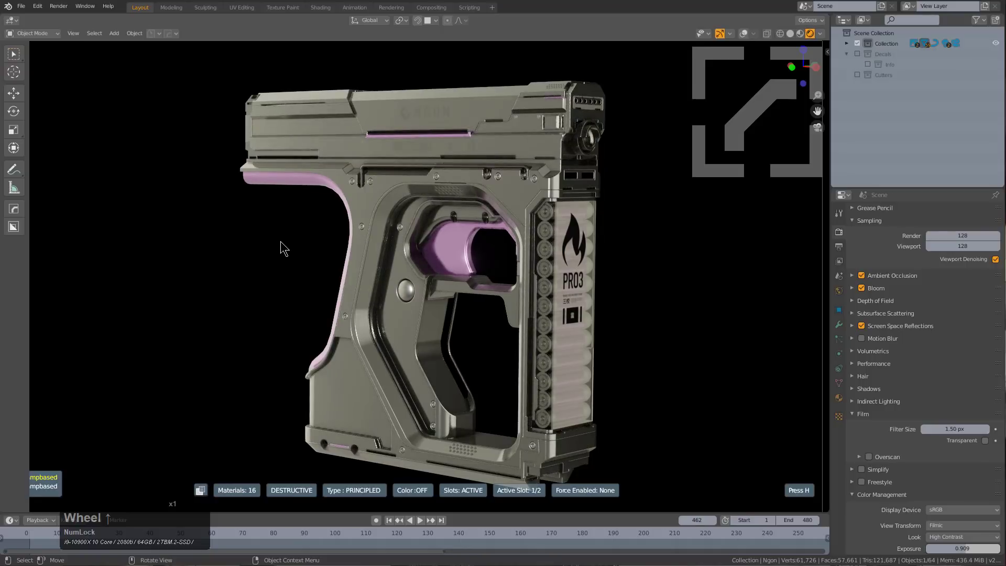
{"action": "left_click", "coordinate": [281, 241]}
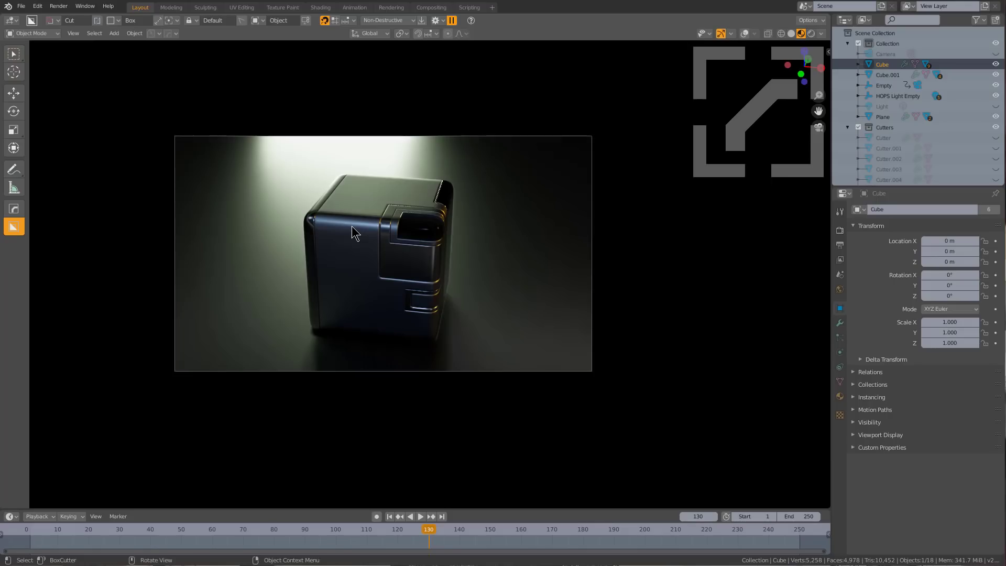
- Try a HardOps Bevel adjustment on the cube's sliced part
{"action": "key", "text": "q"}
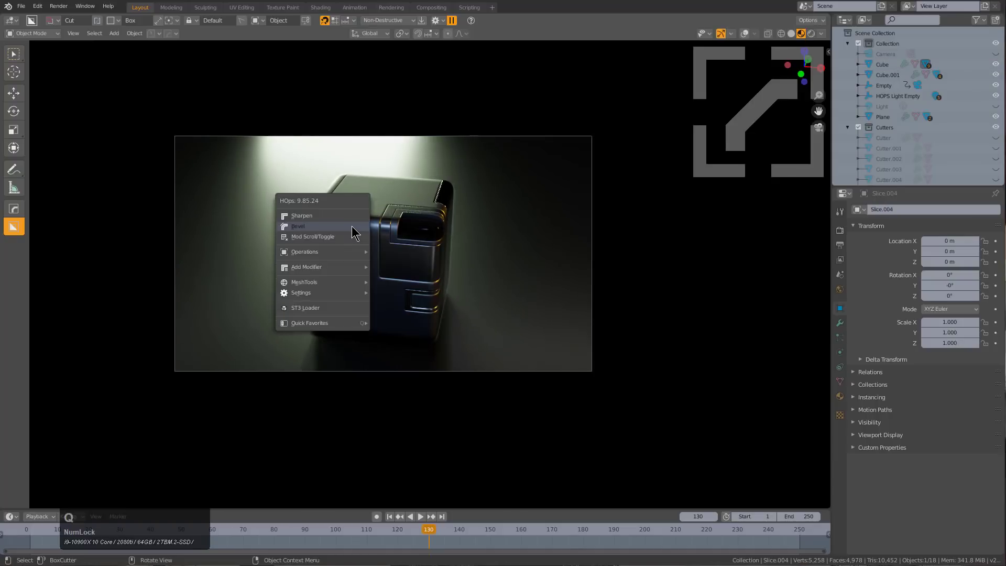
{"action": "left_click", "coordinate": [355, 233]}
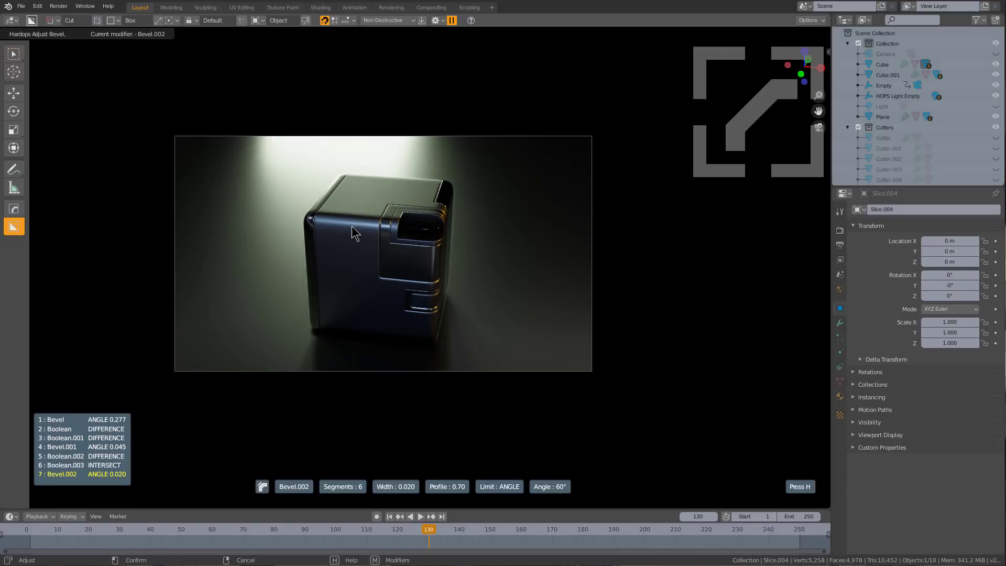
{"action": "right_click", "coordinate": [352, 227]}
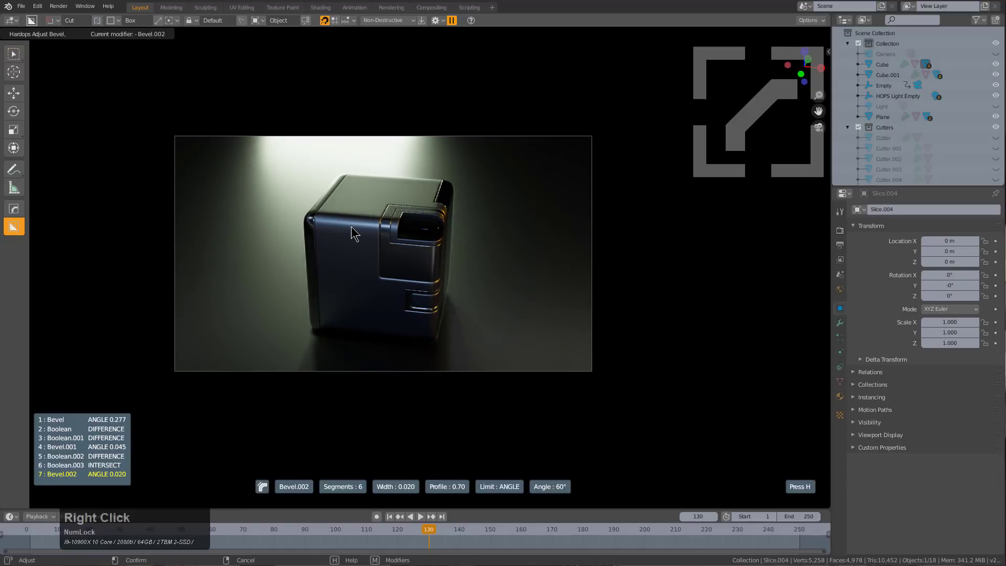
{"action": "scroll", "coordinate": [690, 227], "scroll_direction": "up", "scroll_amount": 2}
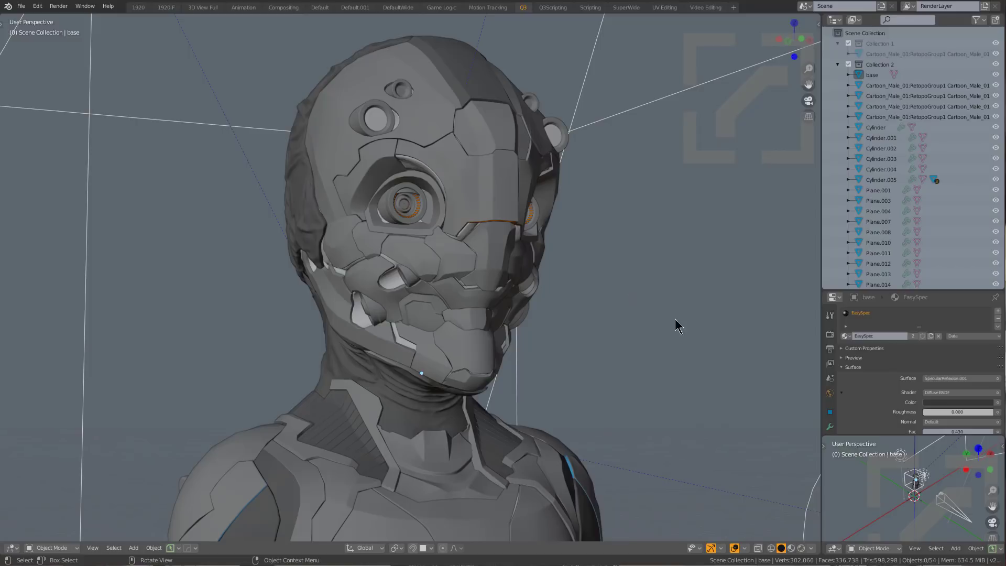
- Switch the robot head's viewport to rendered shading and set the render engine to Eevee
{"action": "left_click", "coordinate": [792, 549]}
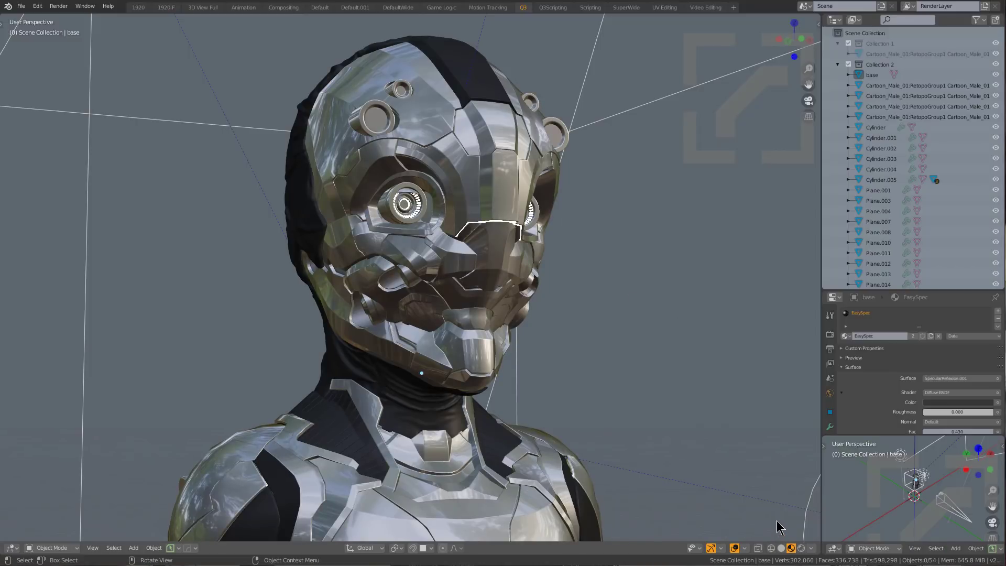
{"action": "left_click", "coordinate": [801, 548]}
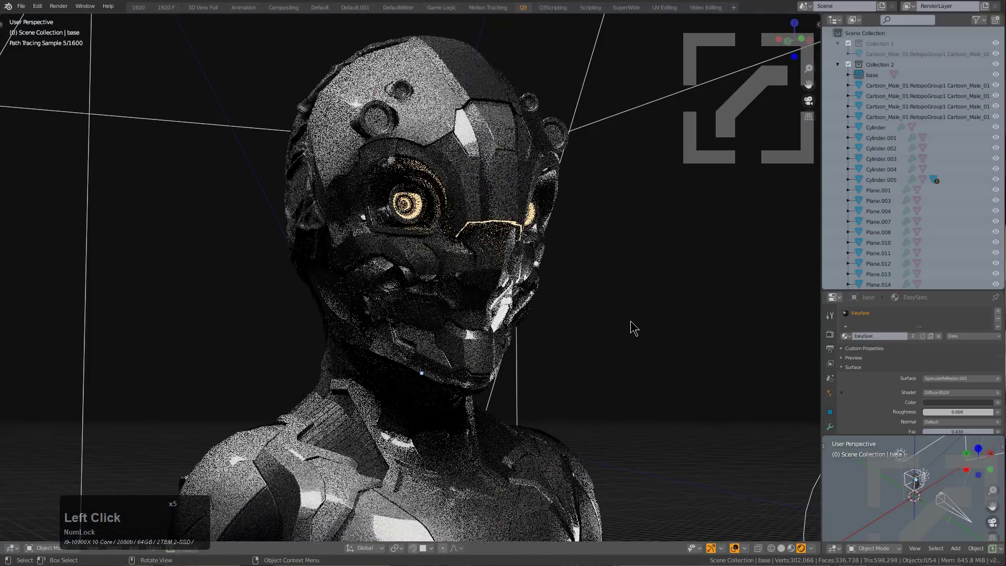
{"action": "left_click", "coordinate": [830, 334]}
{"action": "left_click", "coordinate": [947, 312]}
{"action": "left_click", "coordinate": [943, 321]}
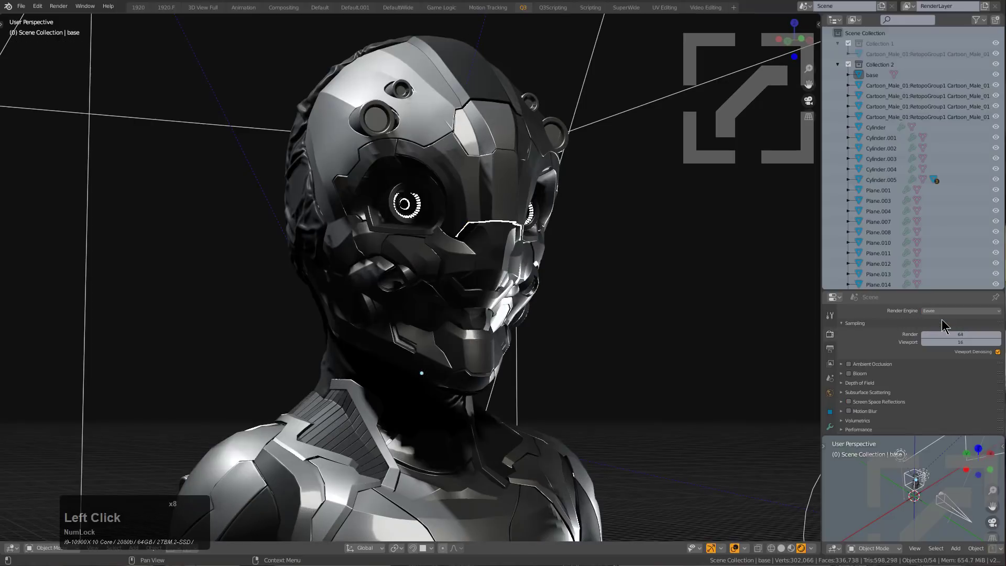
- Return the viewport to Material Preview shading with the head framed closer and start Adjust Viewport
{"action": "scroll", "coordinate": [521, 249], "scroll_direction": "up", "scroll_amount": 2}
{"action": "middle_click_drag", "start_coordinate": [499, 226], "coordinate": [529, 264], "text": "shift"}
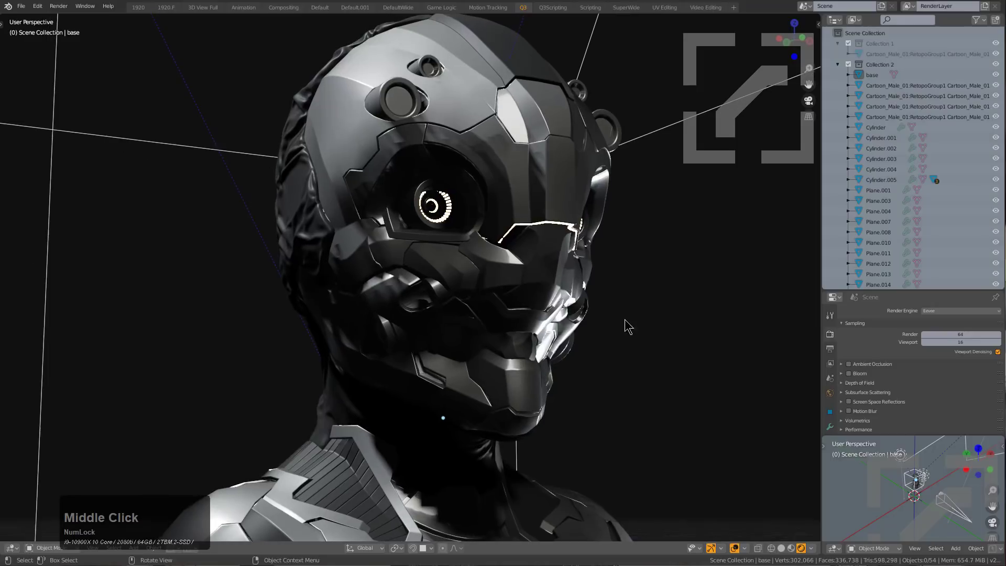
{"action": "left_click", "coordinate": [791, 548]}
{"action": "middle_click_drag", "start_coordinate": [533, 160], "coordinate": [540, 171]}
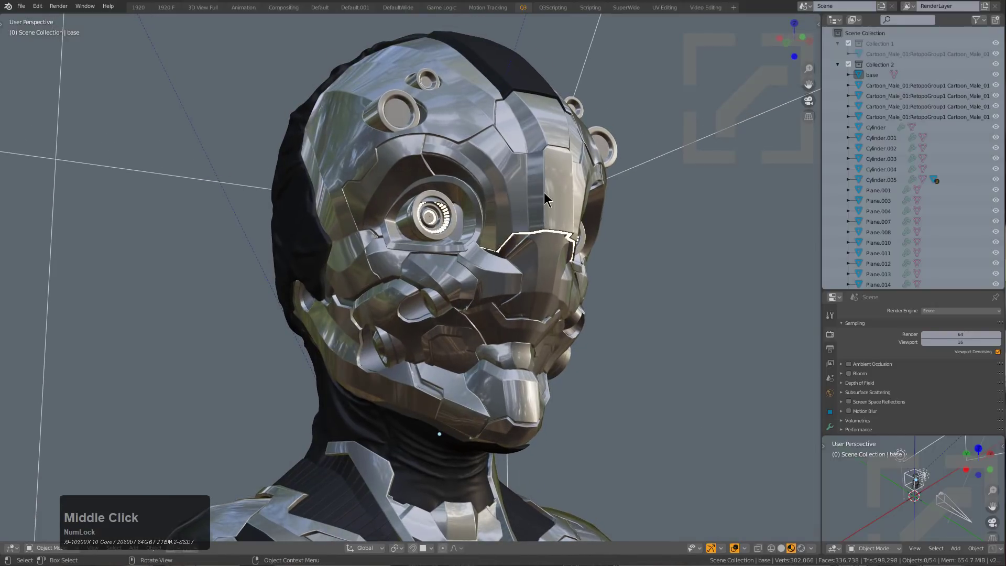
{"action": "key", "text": "alt"}
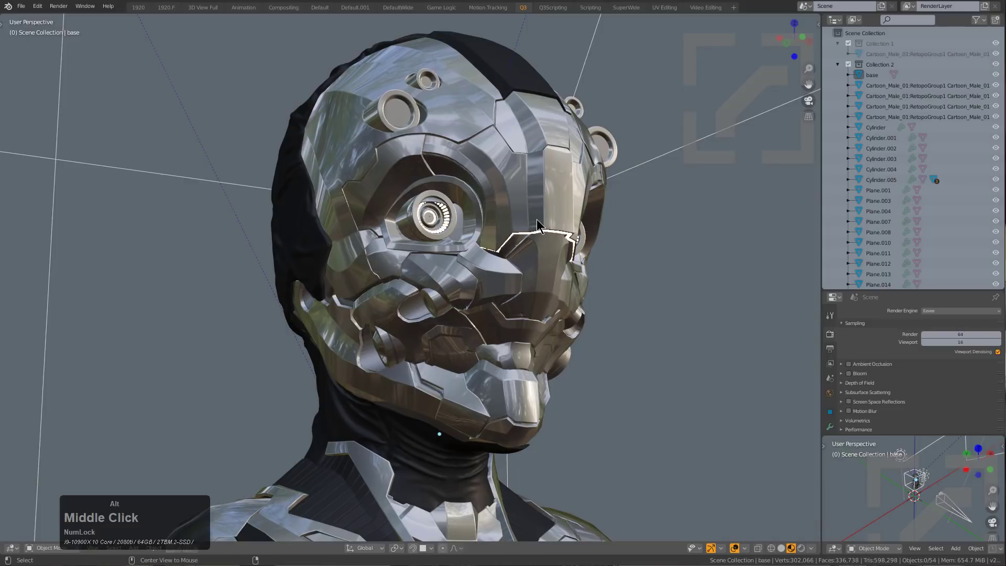
{"action": "key", "text": "alt+v"}
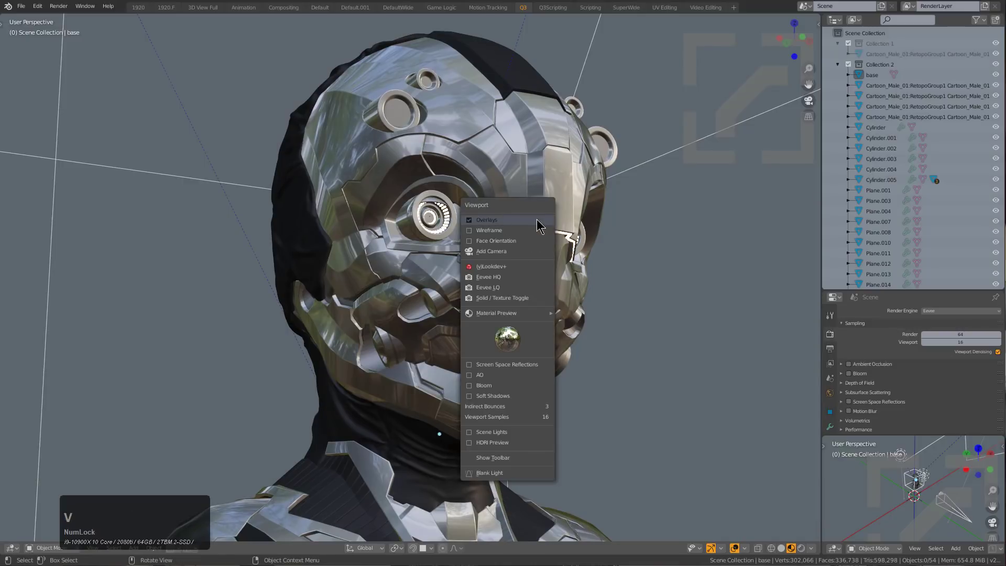
{"action": "left_click", "coordinate": [539, 221]}
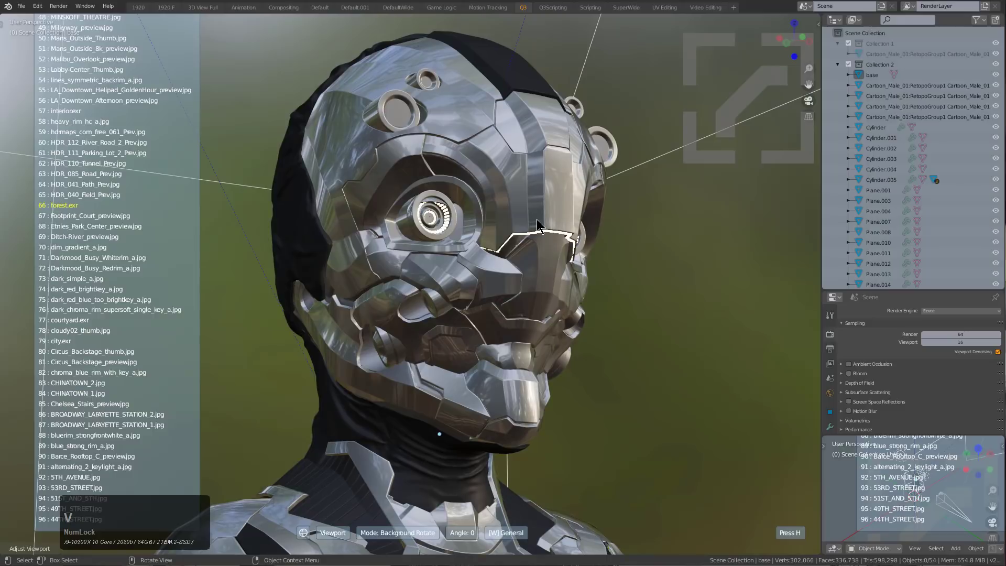
- Cycle the viewport's HDRI background to hdrmaps_com_free_061_Prev.jpg and switch the quality preset to Eevee HQ
{"action": "key", "text": "s"}
{"action": "key", "text": "s"}
{"action": "key", "text": "s"}
{"action": "key", "text": "s"}
{"action": "key", "text": "s"}
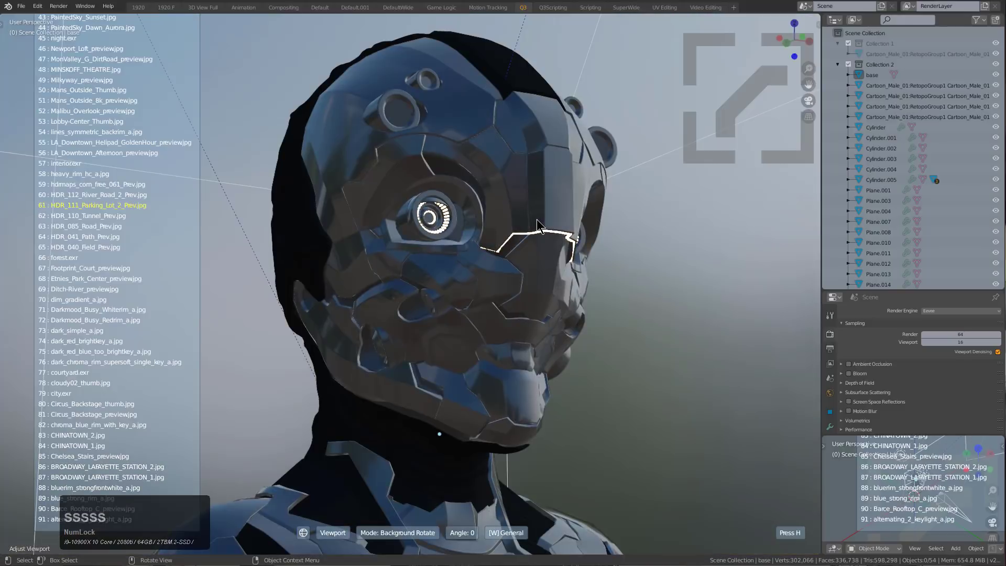
{"action": "key", "text": "s"}
{"action": "key", "text": "s"}
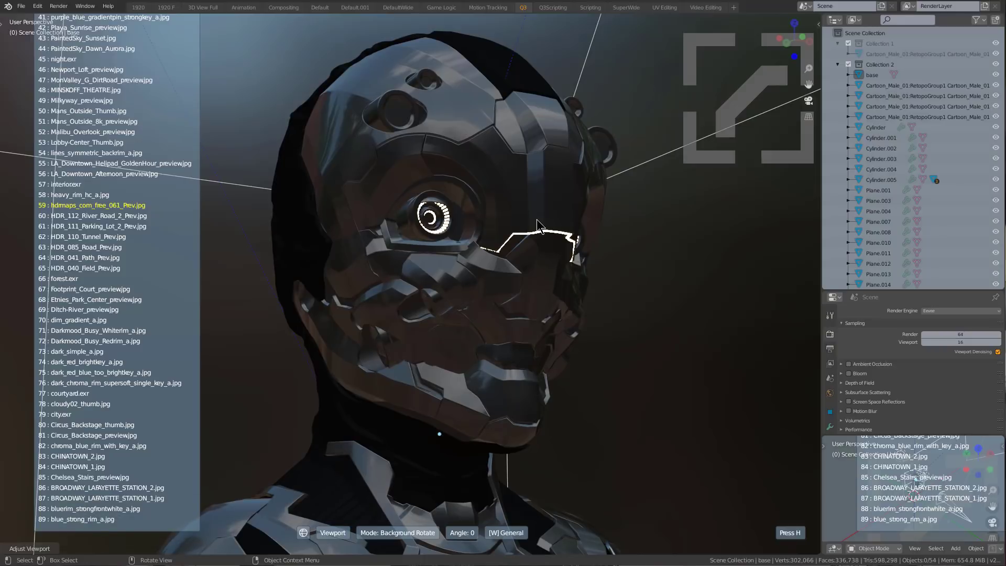
{"action": "key", "text": "w"}
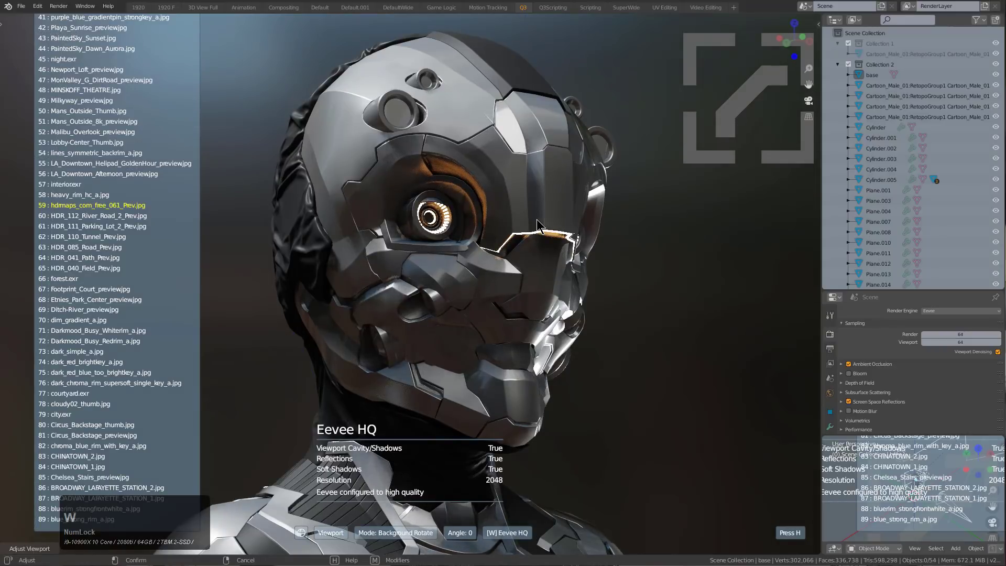
- Cycle the robot head's viewport HDRI background to Milkyway_preview.jpg in Adjust Viewport
{"action": "key", "text": "s"}
{"action": "key", "text": "s"}
{"action": "key", "text": "s"}
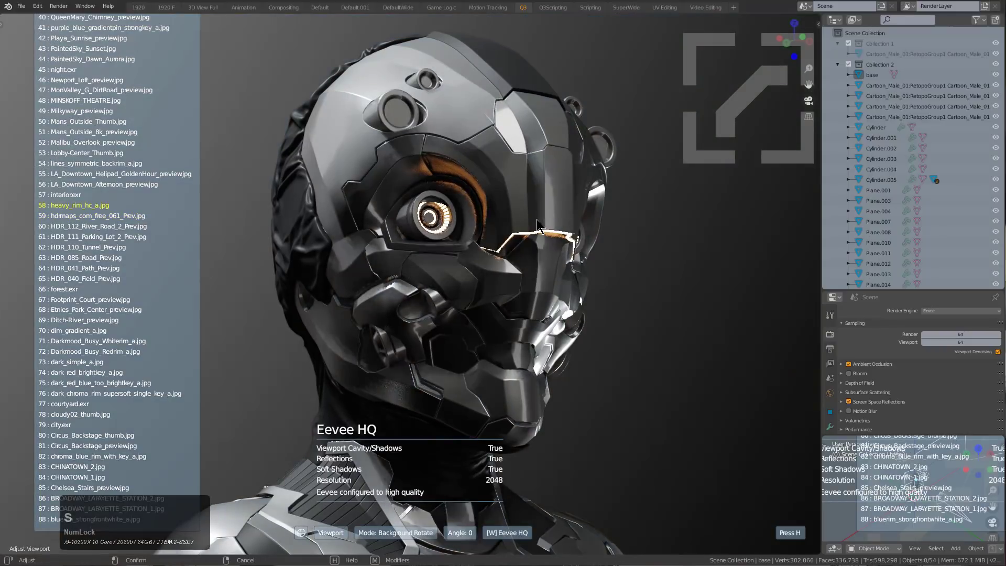
{"action": "key", "text": "s"}
{"action": "key", "text": "s"}
{"action": "key", "text": "s"}
{"action": "key", "text": "s"}
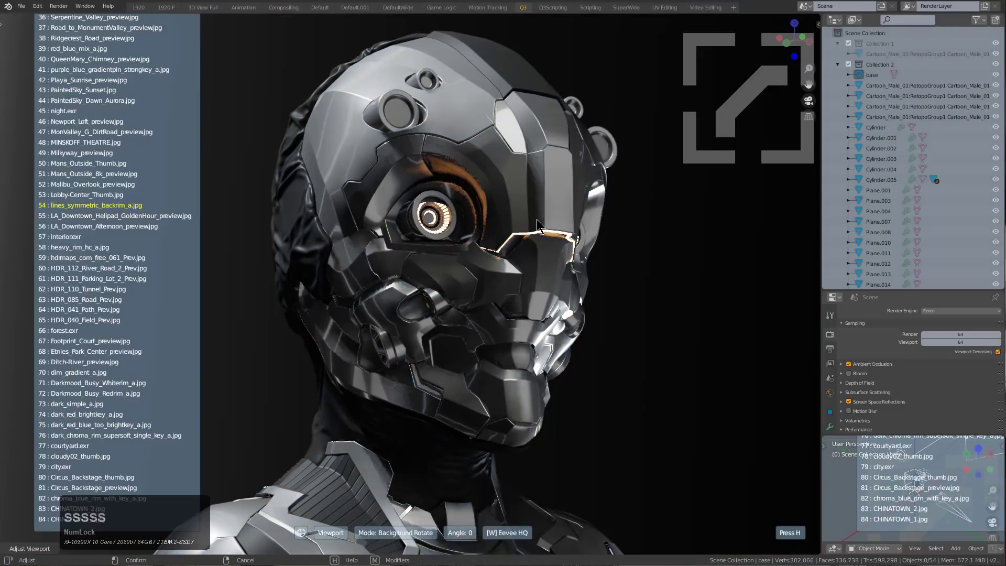
{"action": "key", "text": "s"}
{"action": "key", "text": "s"}
{"action": "key", "text": "s"}
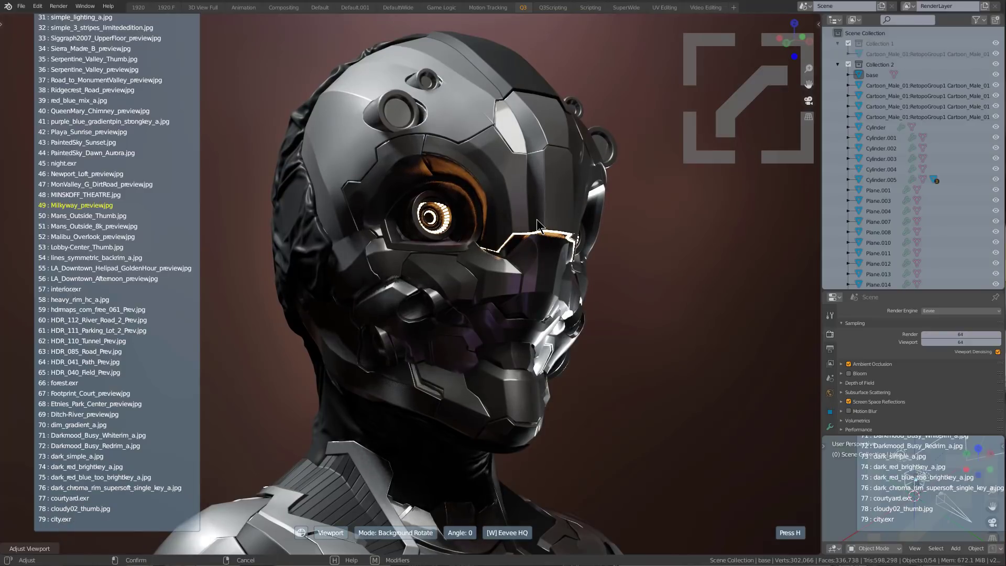
- Apply the Milkyway HDRI with To_Render enabled and return the viewport to Material Preview shading
{"action": "left_click", "coordinate": [538, 225]}
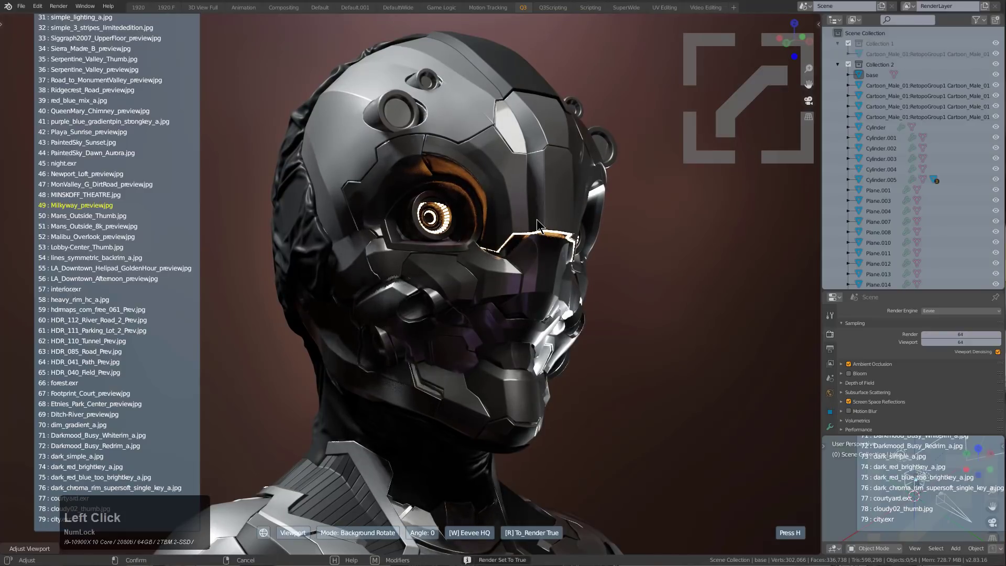
{"action": "left_click", "coordinate": [801, 549]}
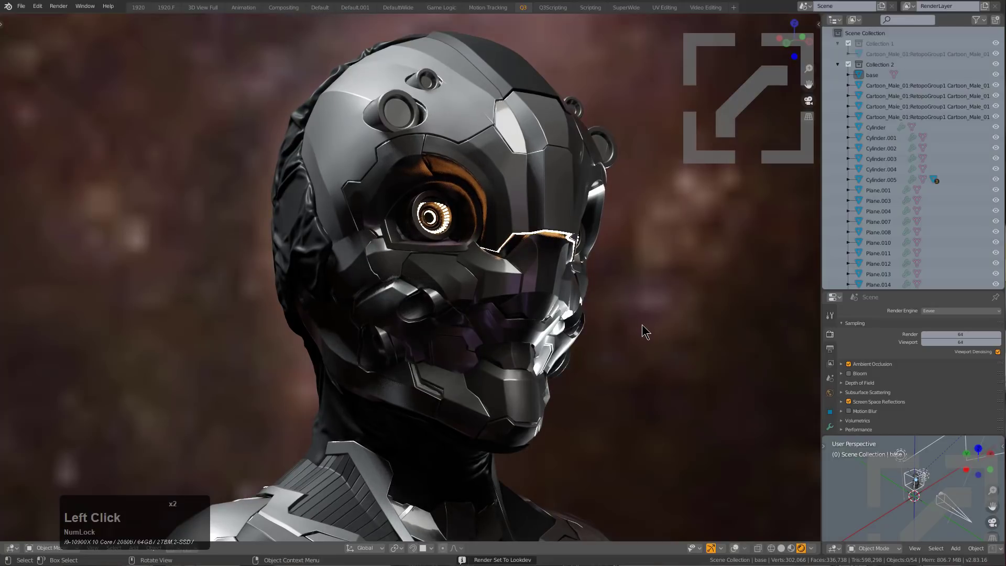
{"action": "left_click", "coordinate": [792, 548]}
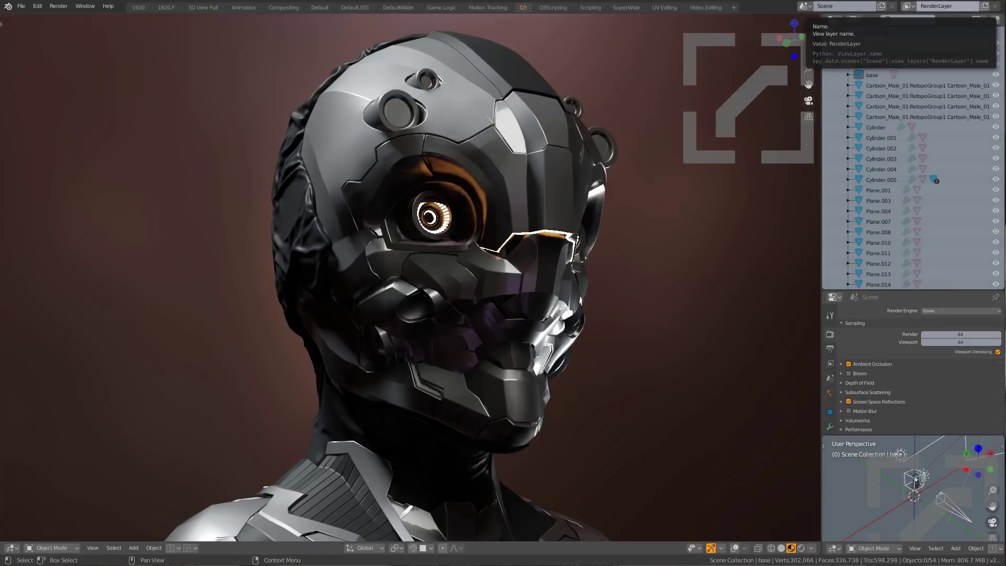
- Run Adjust Viewport again, compare the Eevee LQ preset with Eevee HQ, and keep Eevee HQ with the background rotated to about 7
{"action": "middle_click", "coordinate": [627, 234], "text": "alt"}
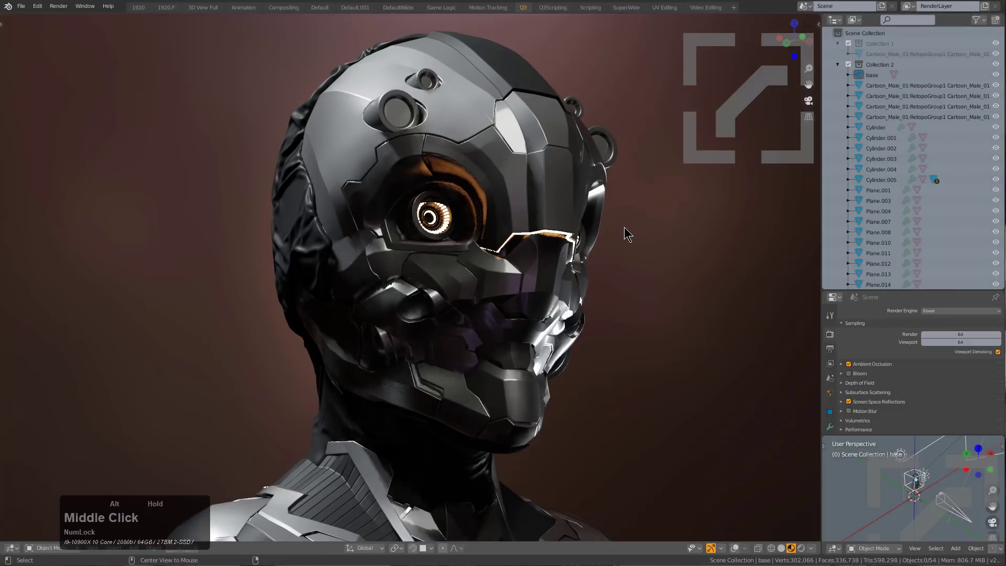
{"action": "key", "text": "v"}
{"action": "left_click", "coordinate": [627, 234]}
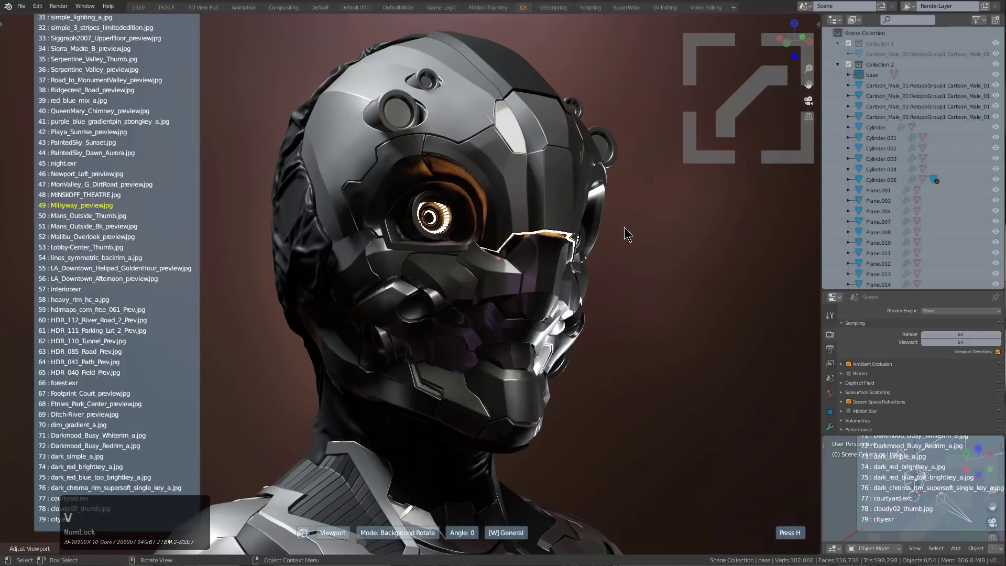
{"action": "key", "text": "w"}
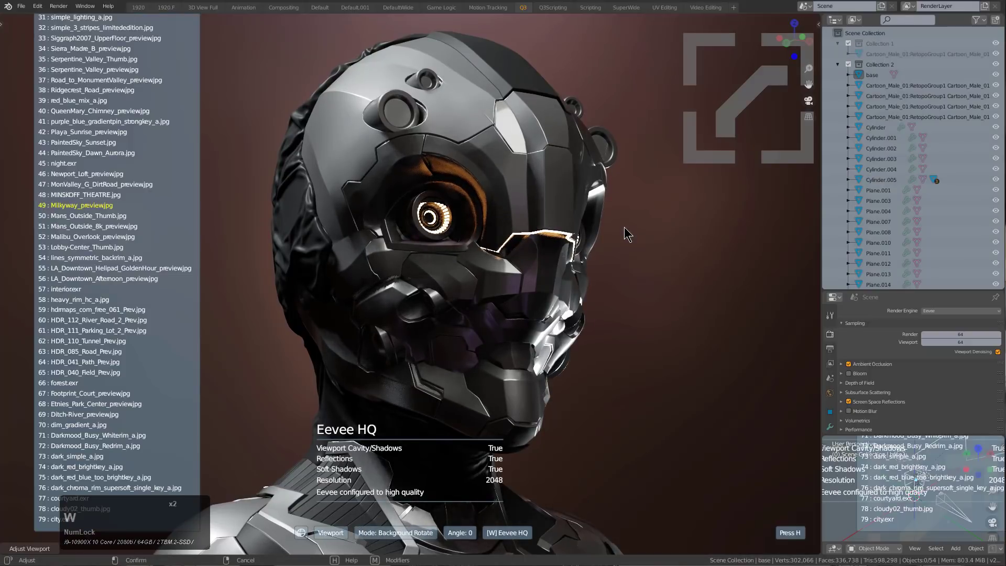
{"action": "key", "text": "w"}
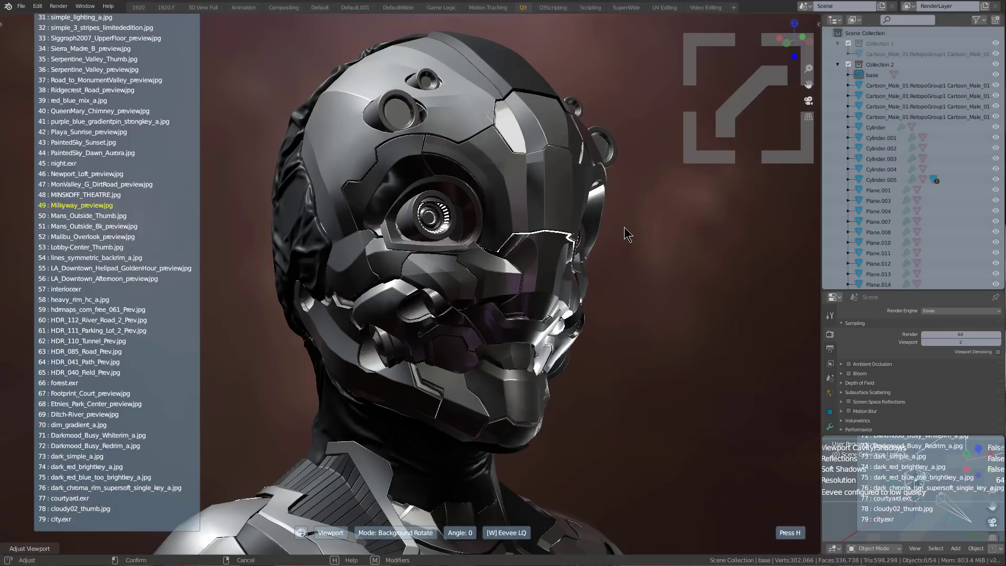
{"action": "key", "text": "w"}
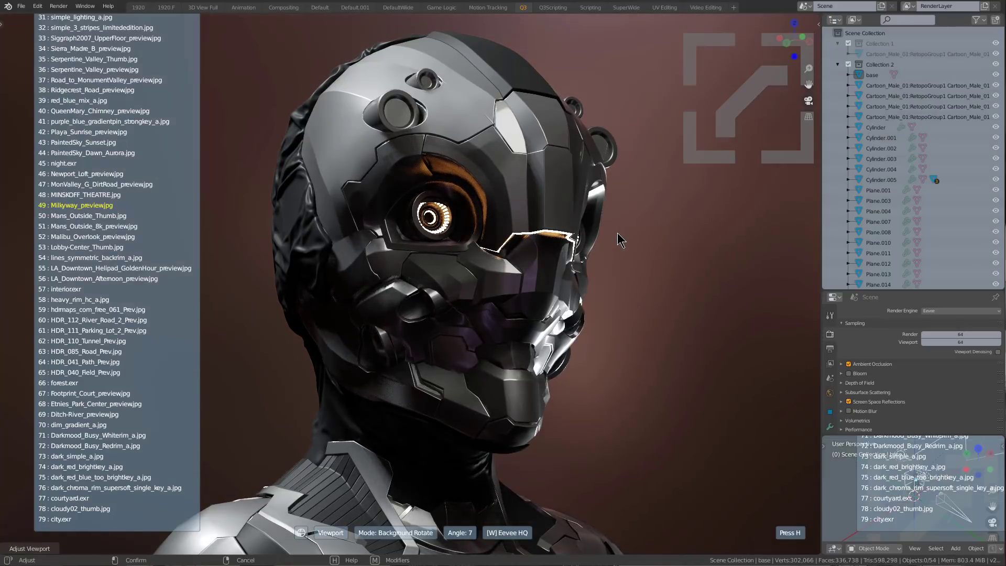
{"action": "left_click", "coordinate": [617, 233]}
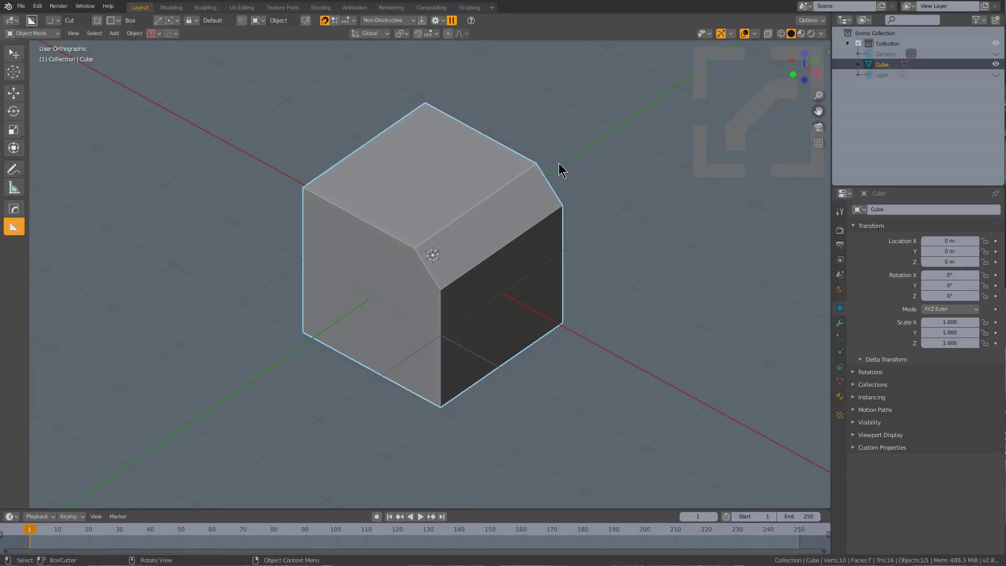
- Start the HardOps mirror gizmo on the chamfered cube, toggle between its modifier modes and settle on New Modifier
{"action": "right_click", "coordinate": [571, 188]}
{"action": "key", "text": "x"}
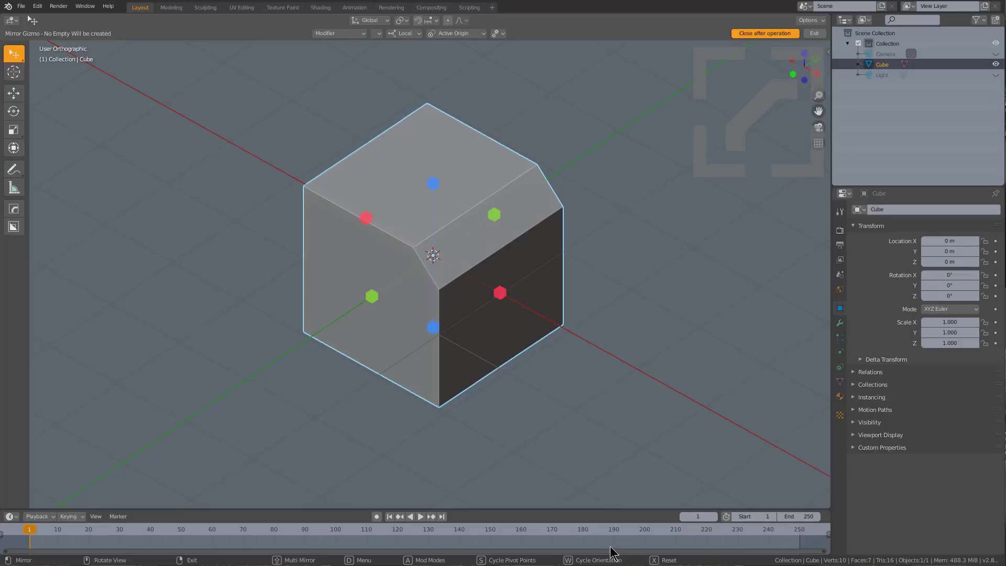
{"action": "scroll", "coordinate": [479, 300], "scroll_direction": "down", "scroll_amount": 1}
{"action": "key", "text": "a"}
{"action": "key", "text": "a"}
{"action": "key", "text": "a"}
{"action": "key", "text": "a"}
{"action": "key", "text": "a"}
{"action": "key", "text": "a"}
{"action": "key", "text": "a"}
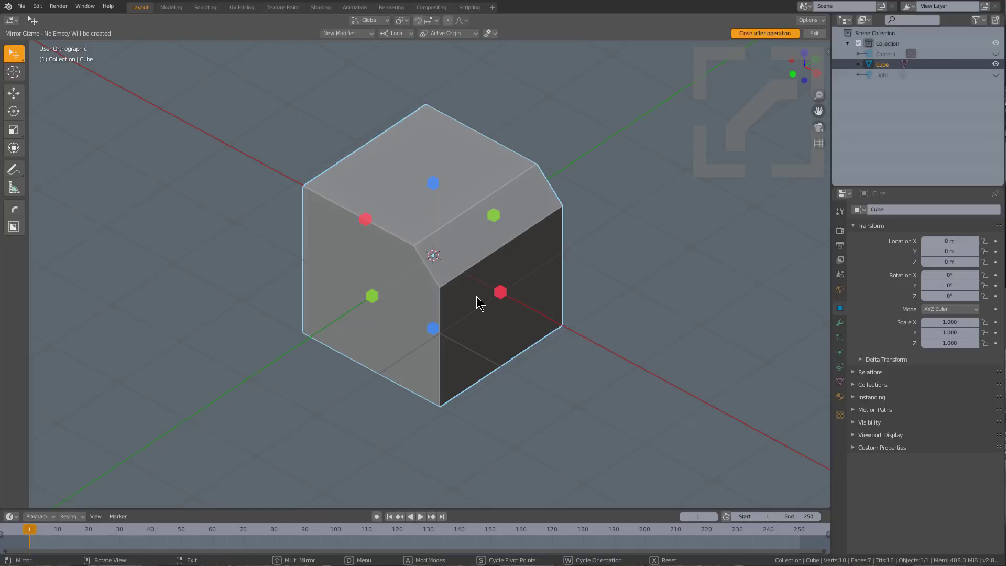
{"action": "key", "text": "a"}
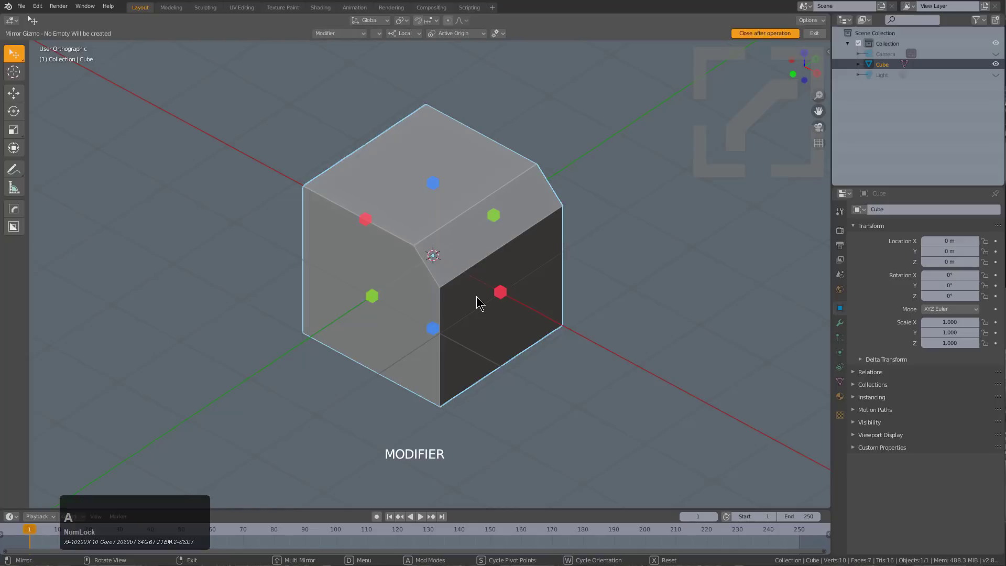
{"action": "key", "text": "a"}
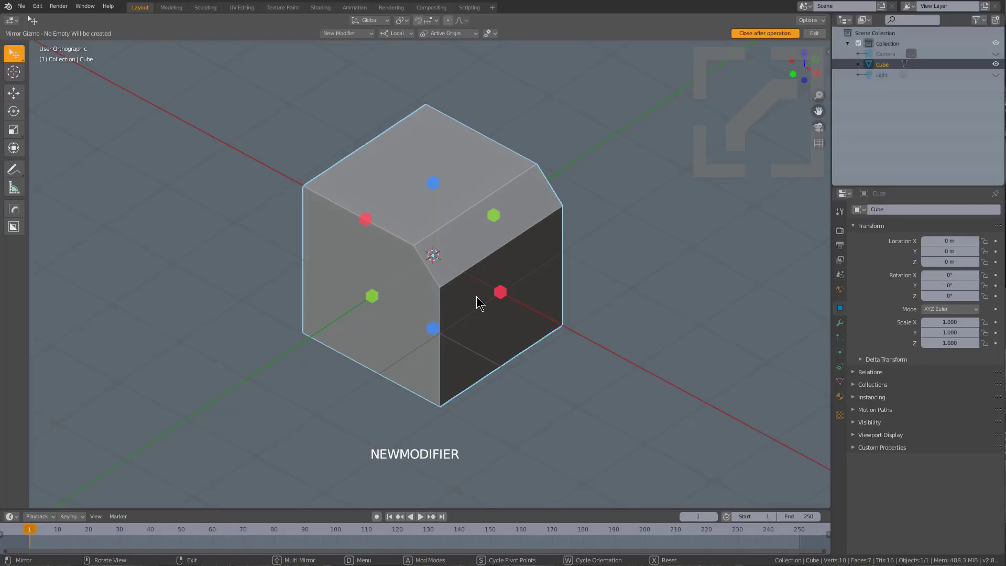
- Cycle the mirror pivot point through Cursor and Median Point and back to Active Origin
{"action": "key", "text": "s"}
{"action": "key", "text": "s"}
{"action": "key", "text": "s"}
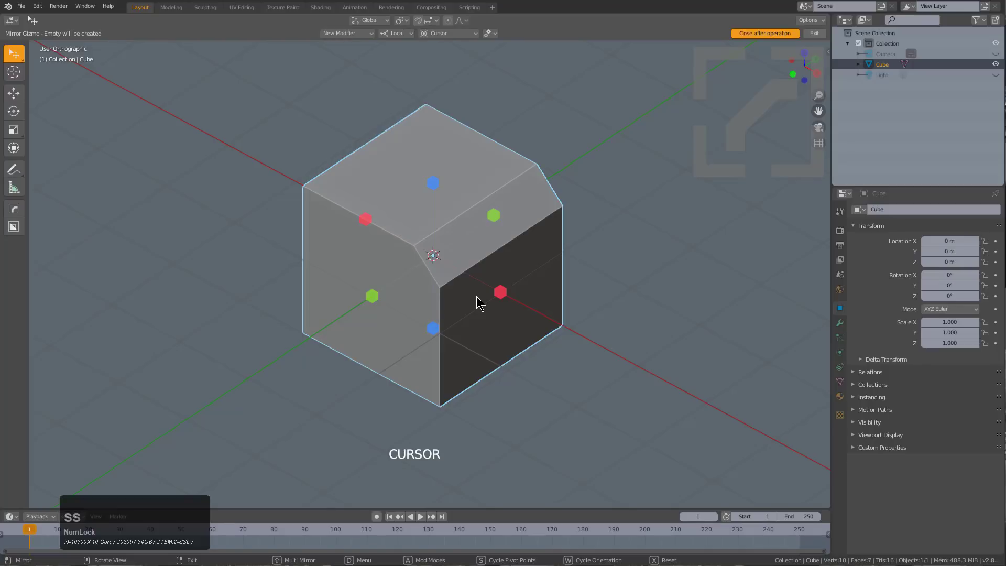
{"action": "key", "text": "s"}
{"action": "key", "text": "s"}
{"action": "key", "text": "s"}
{"action": "key", "text": "s"}
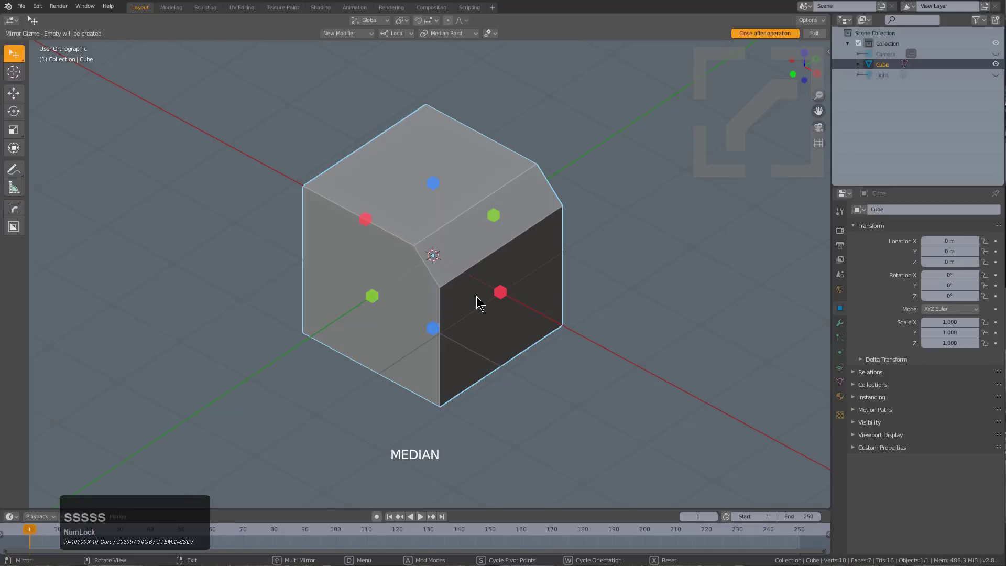
{"action": "key", "text": "s"}
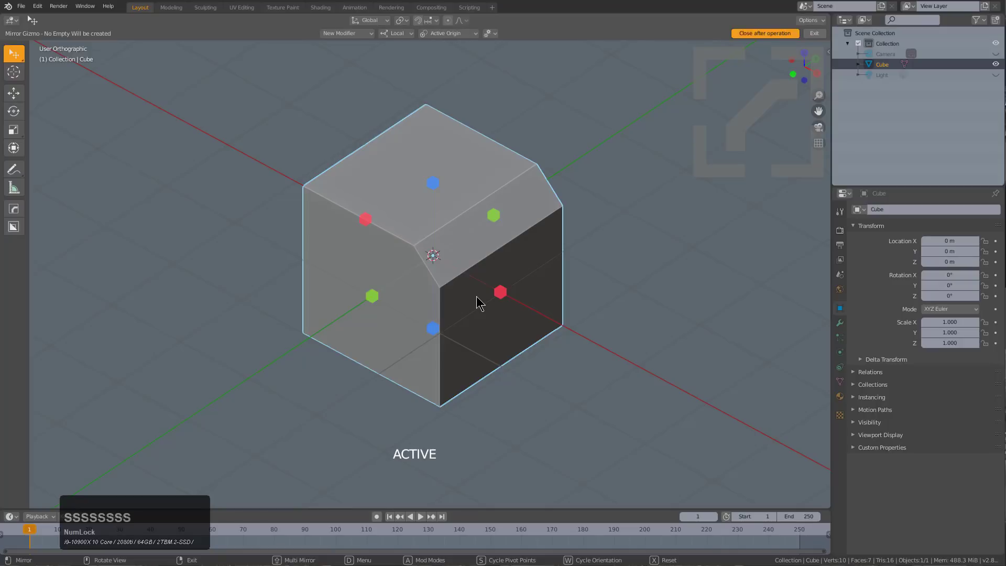
- Cycle the mirror orientation to View and mirror the chamfered cube along the view's X axis
{"action": "key", "text": "w"}
{"action": "key", "text": "w"}
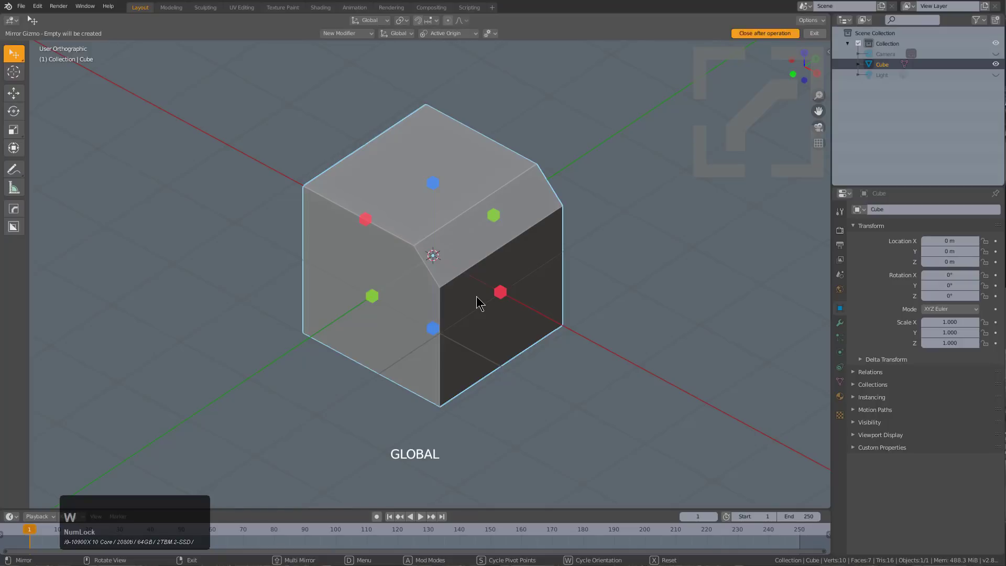
{"action": "key", "text": "w"}
{"action": "key", "text": "w"}
{"action": "key", "text": "w"}
{"action": "key", "text": "w"}
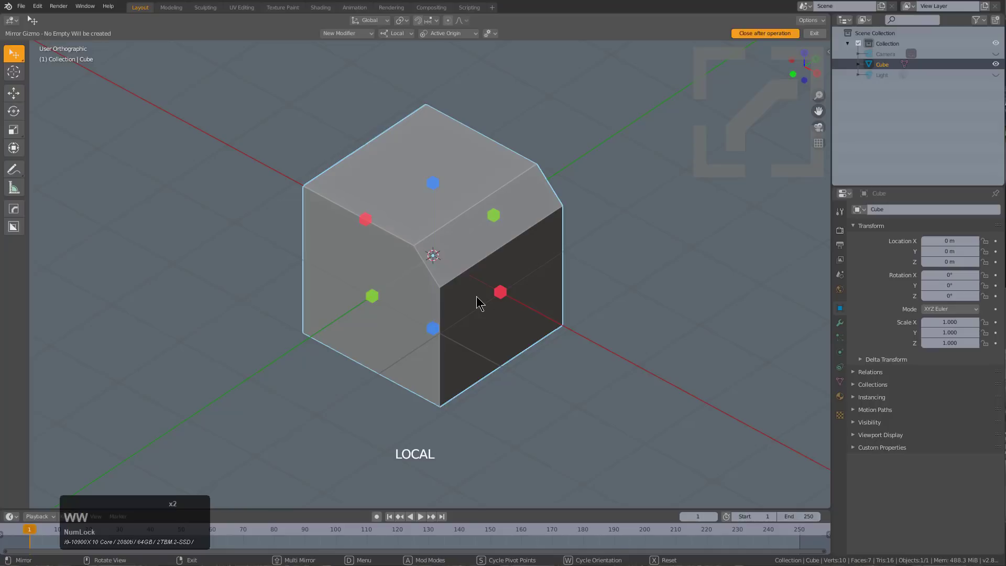
{"action": "key", "text": "w"}
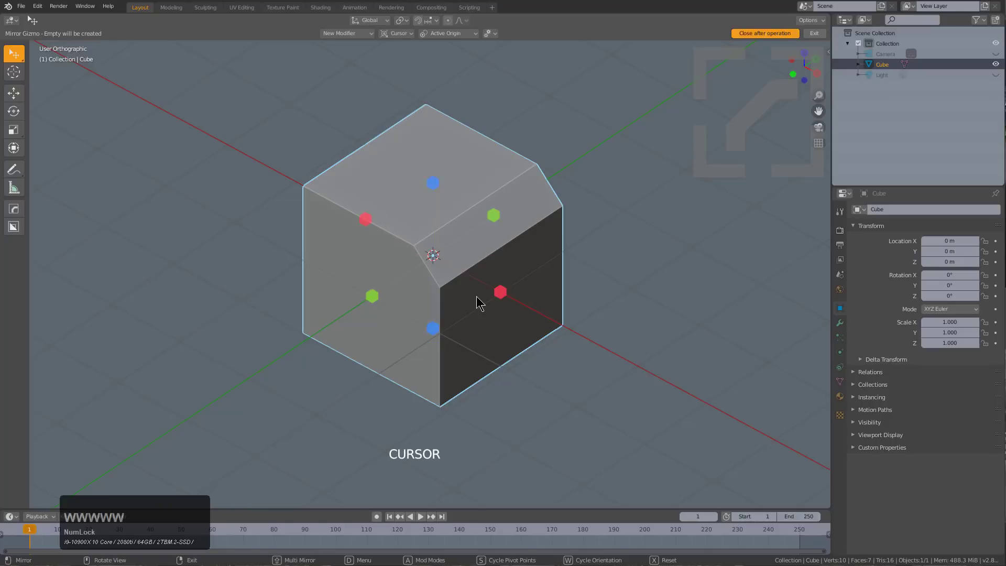
{"action": "key", "text": "w"}
{"action": "key", "text": "w"}
{"action": "key", "text": "w"}
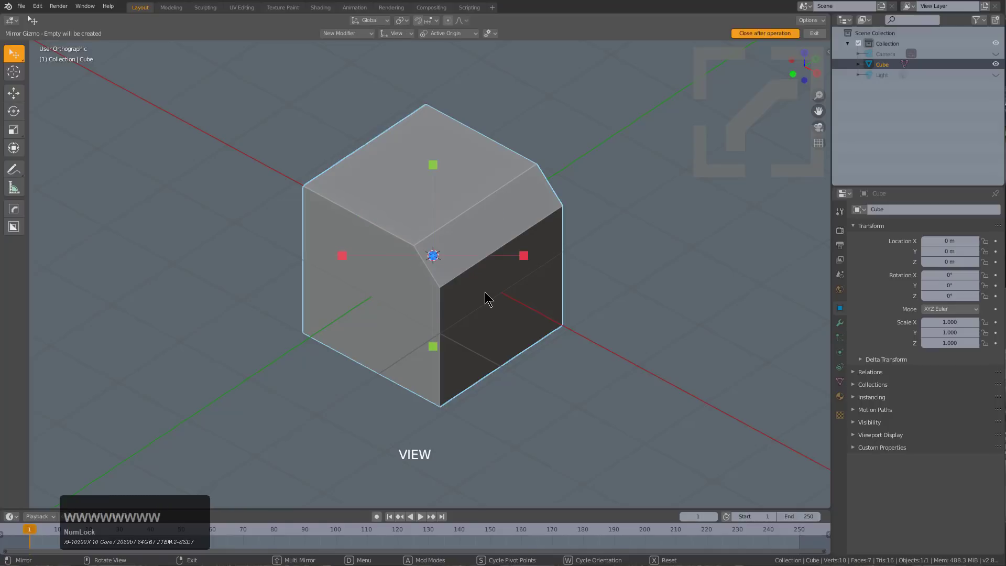
{"action": "left_click", "coordinate": [524, 256]}
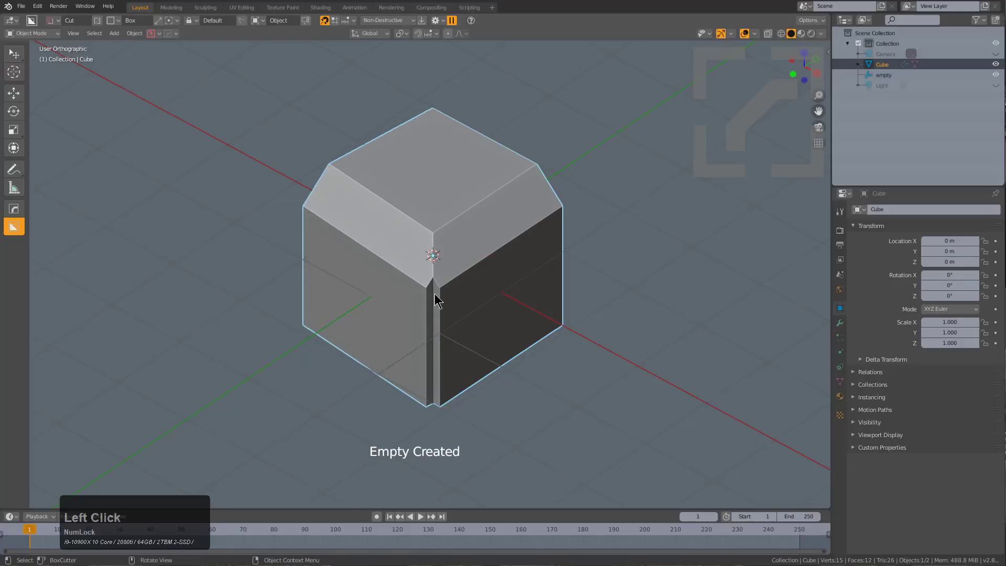
- Reopen the mirror gizmo, reset it to default, choose New Modifier and mirror the cube along the local Y axis
{"action": "key", "text": "alt+x"}
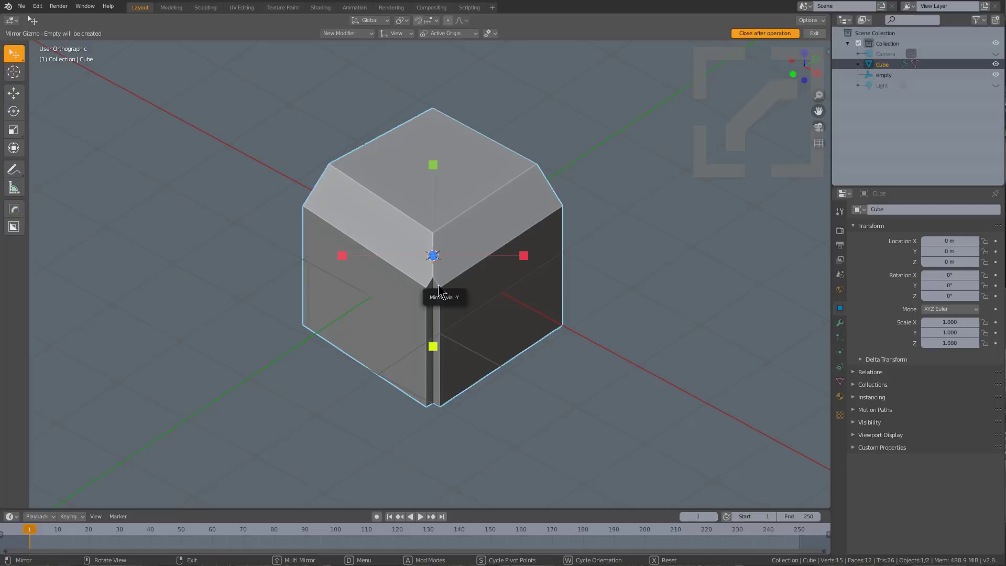
{"action": "key", "text": "a"}
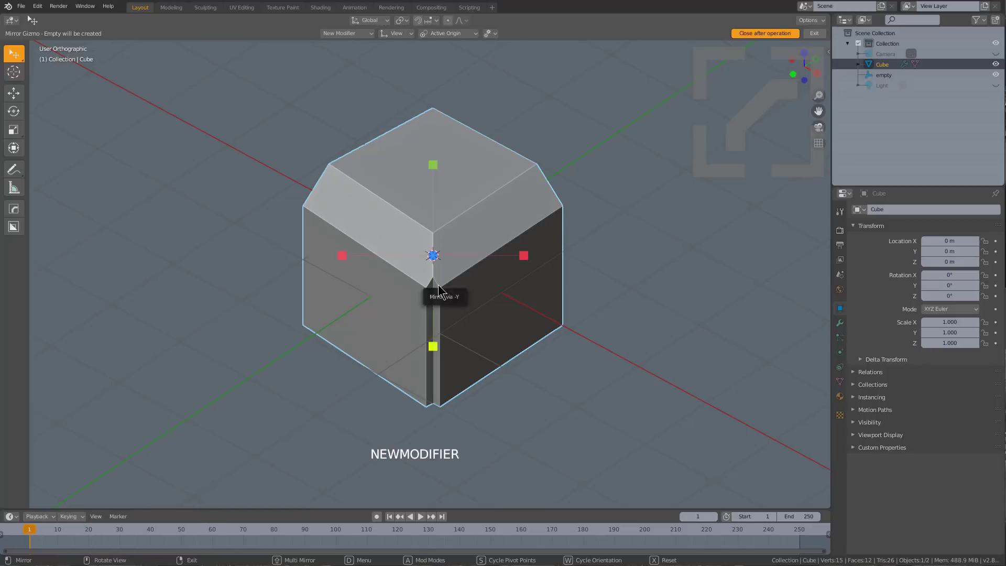
{"action": "key", "text": "x"}
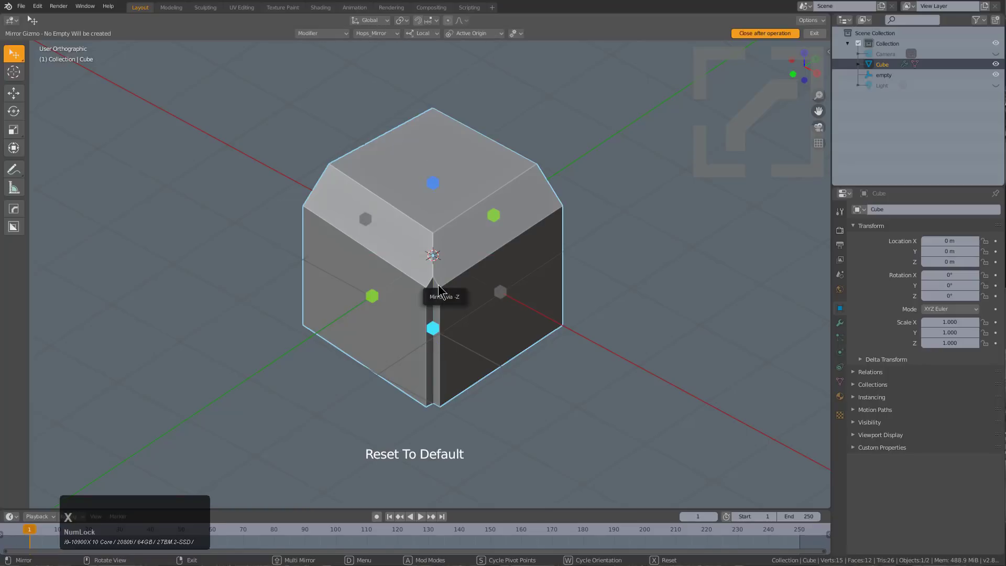
{"action": "key", "text": "a"}
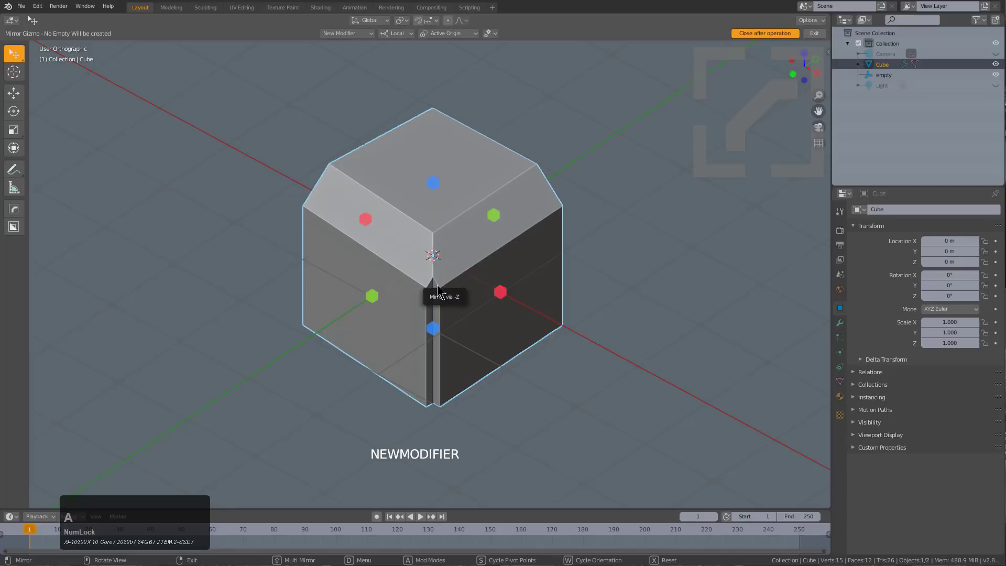
{"action": "left_click", "coordinate": [371, 296]}
{"action": "left_click", "coordinate": [370, 297]}
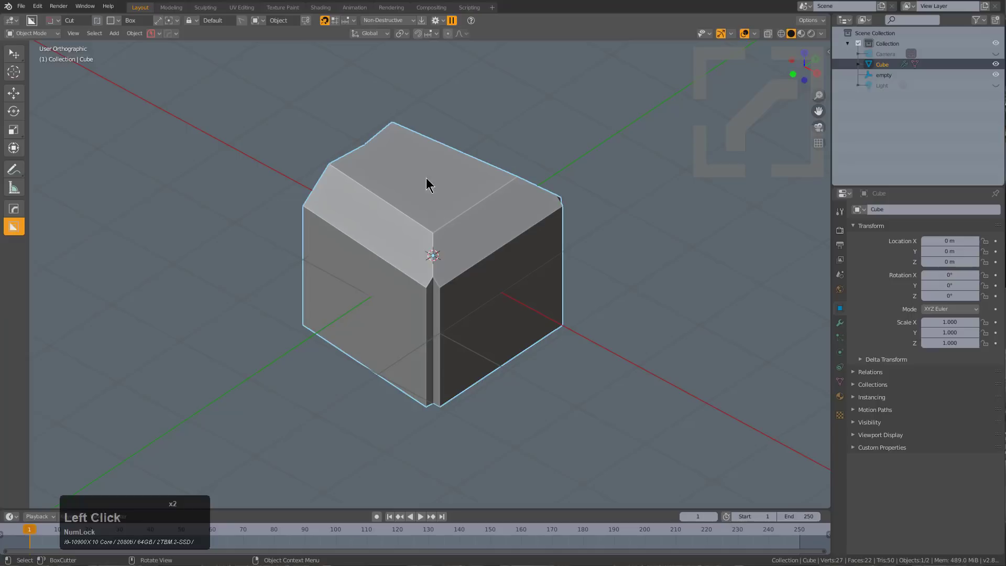
- Reopen the mirror gizmo and review its transform orientation and pivot point options, keeping Active Origin
{"action": "middle_click_drag", "start_coordinate": [427, 184], "coordinate": [419, 243]}
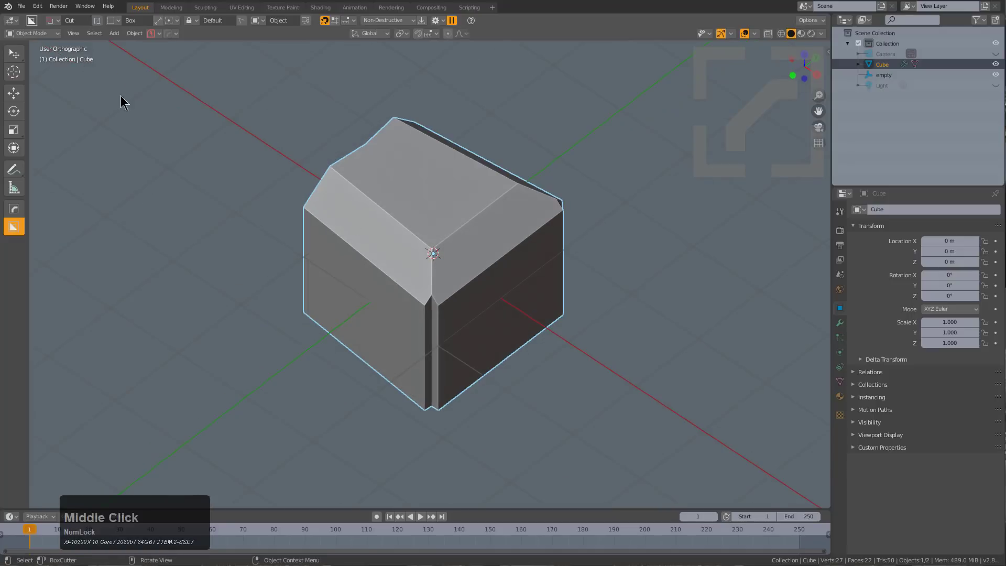
{"action": "key", "text": "alt+x"}
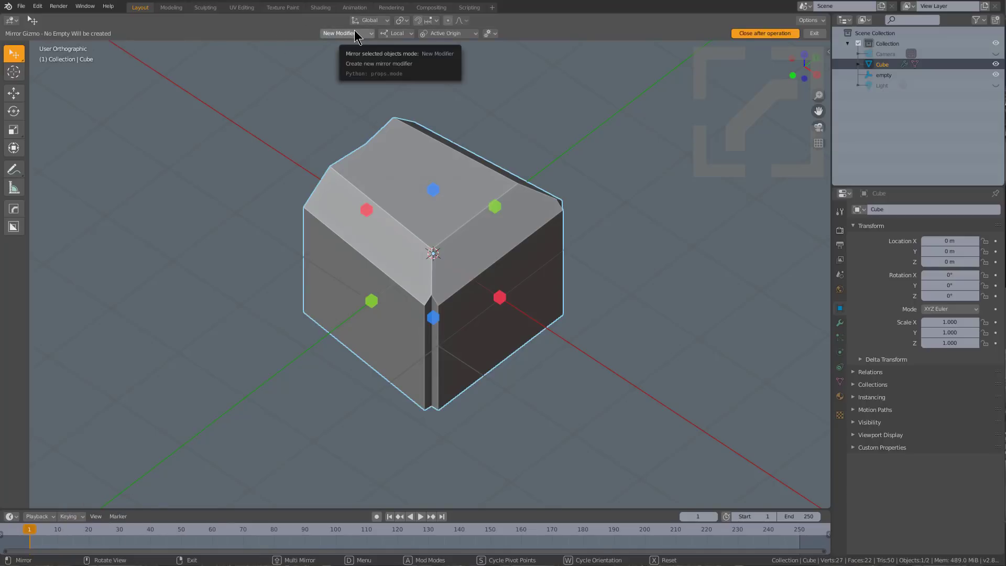
{"action": "left_click", "coordinate": [410, 35]}
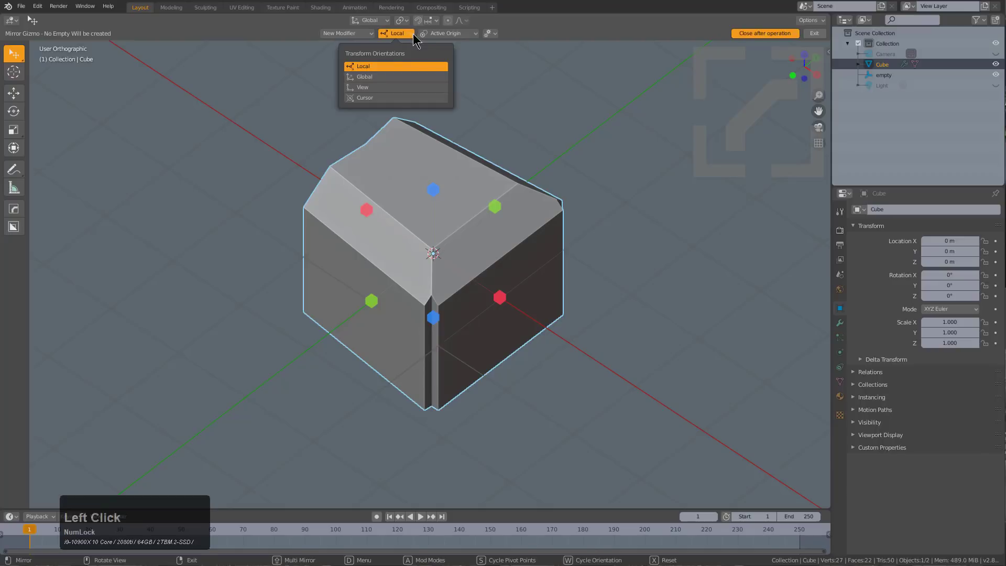
{"action": "mouse_move", "coordinate": [436, 35]}
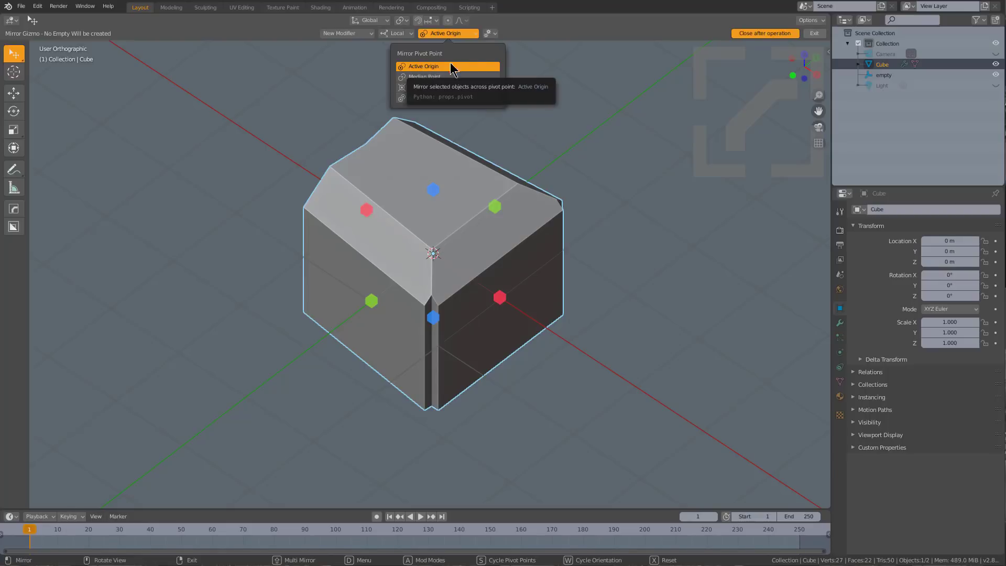
{"action": "left_click", "coordinate": [438, 70]}
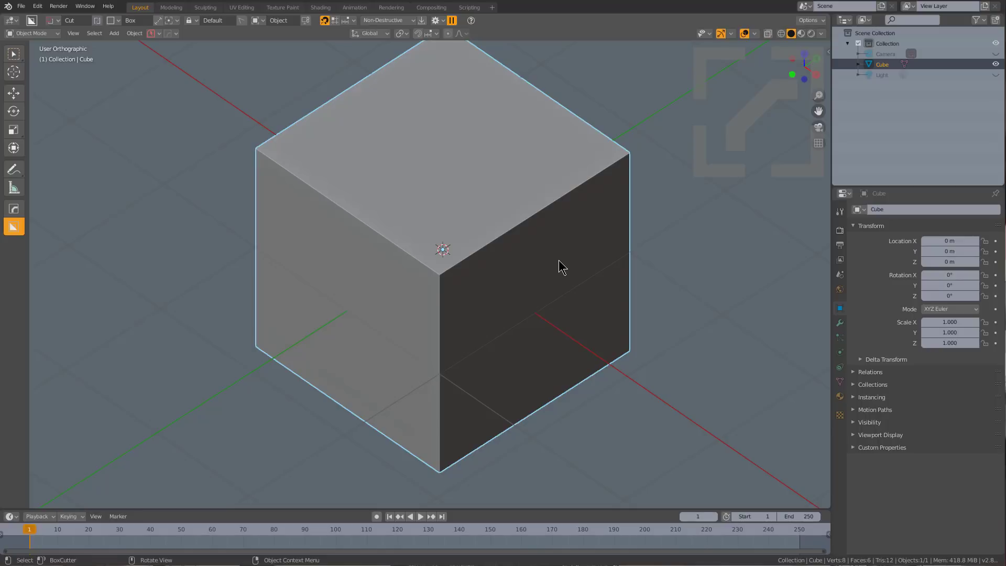
{"action": "middle_click_drag", "start_coordinate": [556, 260], "coordinate": [534, 281]}
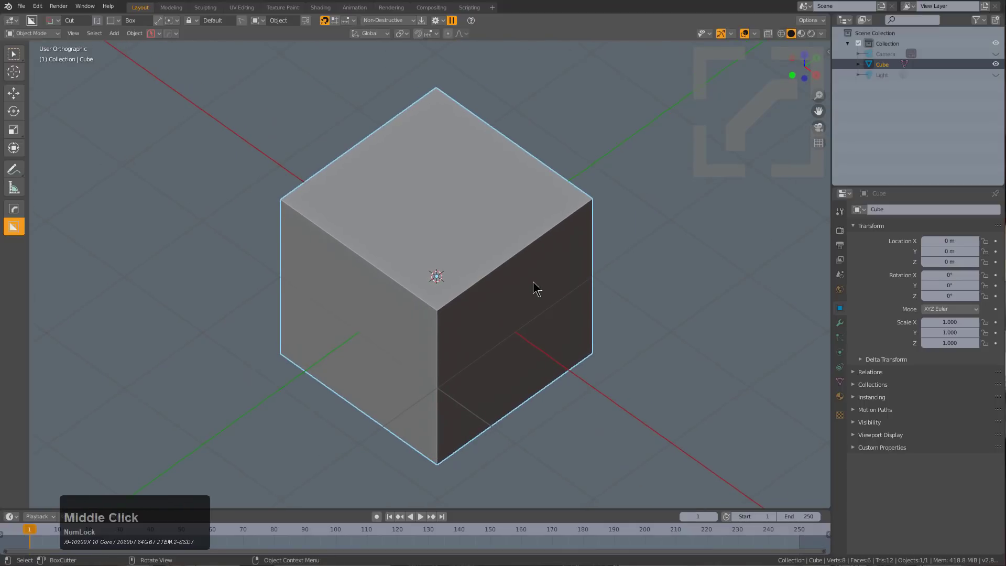
{"action": "key", "text": "q"}
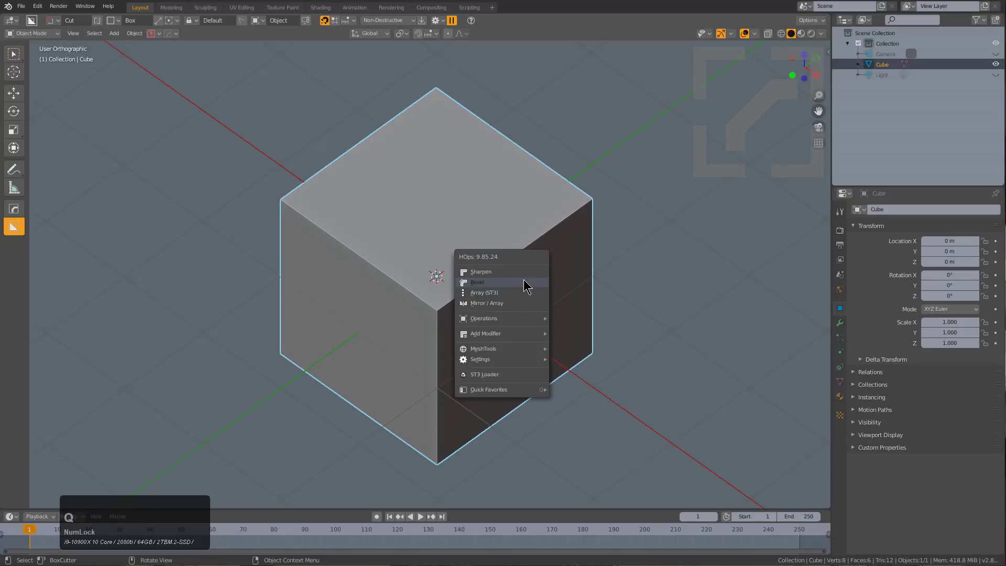
{"action": "left_click", "coordinate": [526, 283]}
{"action": "scroll", "coordinate": [408, 287], "scroll_direction": "up", "scroll_amount": 3}
{"action": "left_click", "coordinate": [407, 286]}
{"action": "key", "text": "q"}
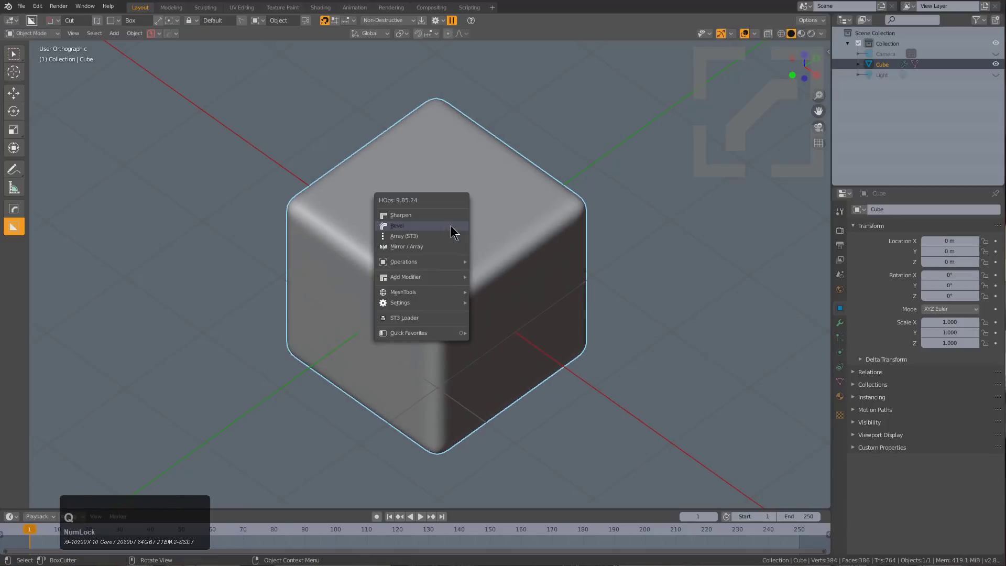
{"action": "mouse_move", "coordinate": [419, 265]}
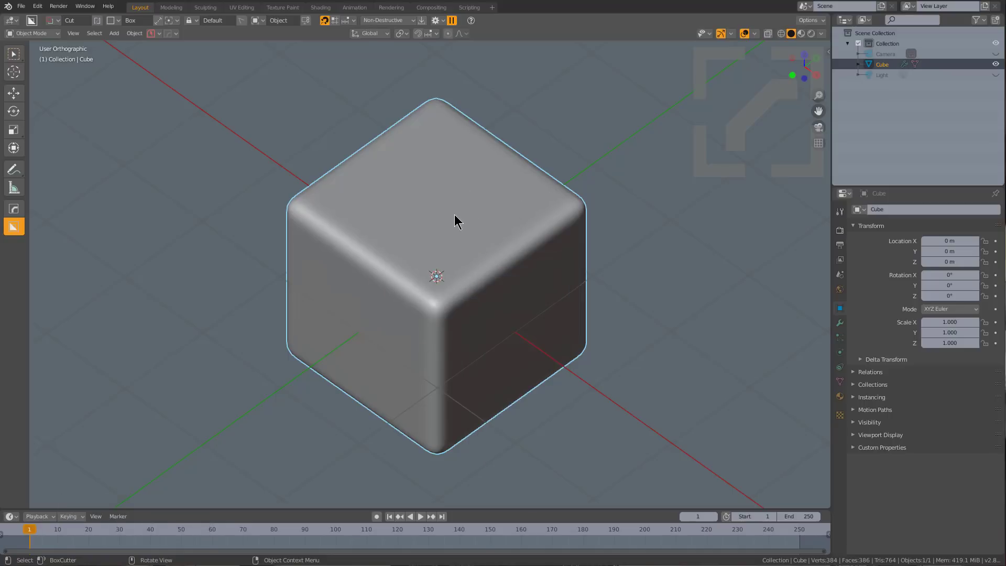
- Start a new General file without saving the current scene
{"action": "key", "text": "ctrl+n"}
{"action": "key", "text": "g"}
{"action": "key", "text": "d"}
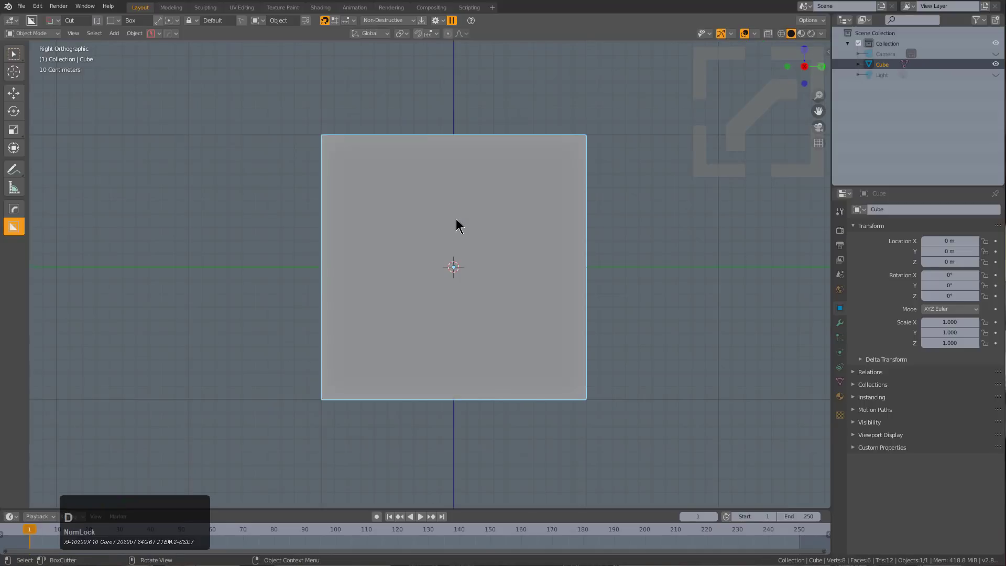
{"action": "middle_click_drag", "start_coordinate": [473, 243], "coordinate": [530, 277]}
- Bevel the default cube with a width of about 0.32
{"action": "key", "text": "q"}
{"action": "left_click", "coordinate": [530, 276]}
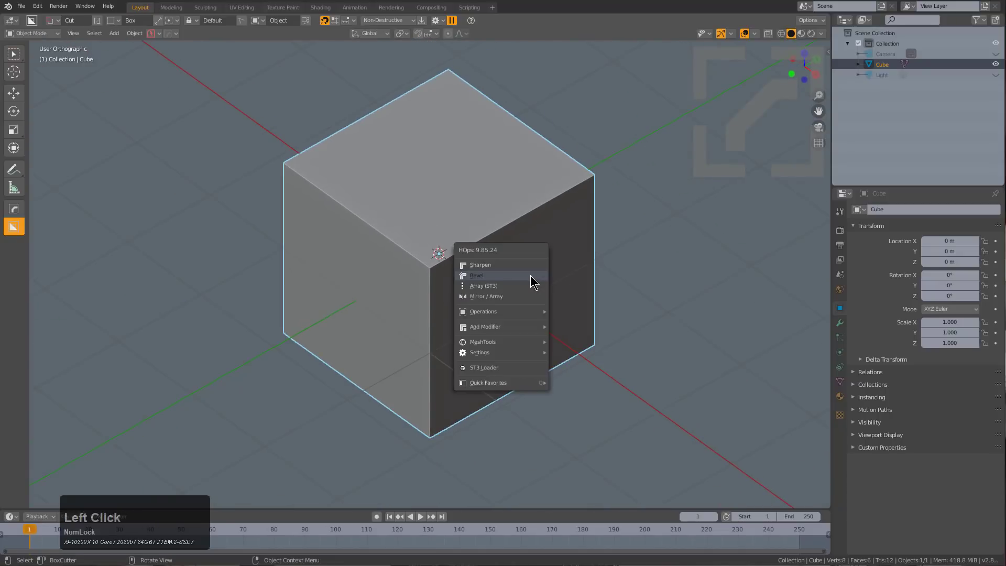
{"action": "scroll", "coordinate": [363, 255], "scroll_direction": "up", "scroll_amount": 5}
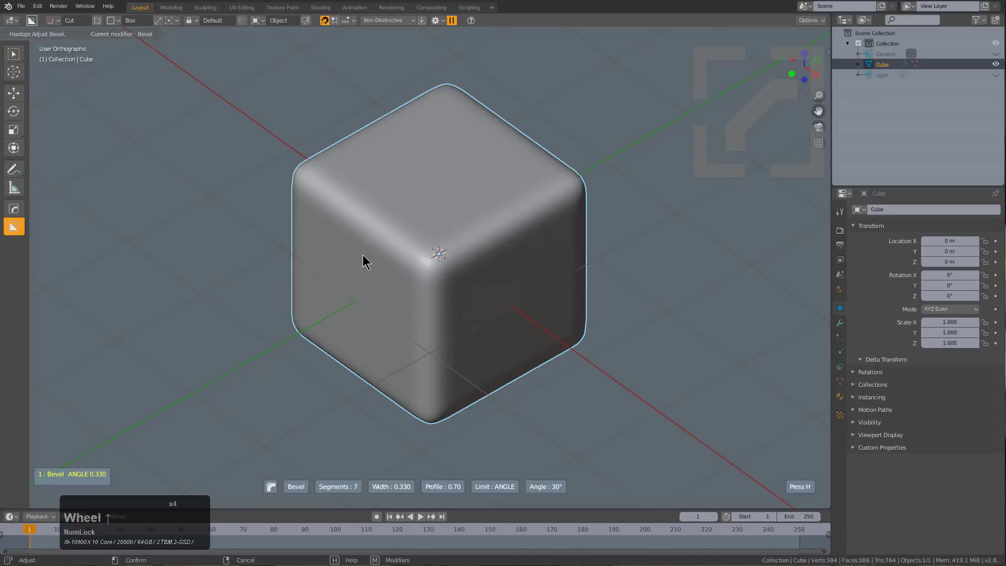
{"action": "left_click", "coordinate": [370, 253]}
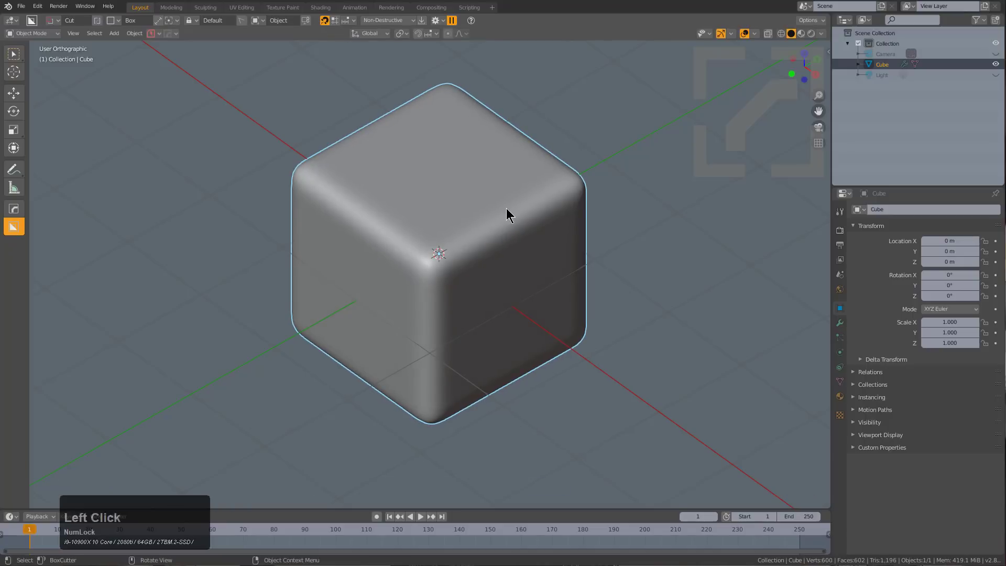
- Run the HardOps Step operation on the bevelled cube
{"action": "key", "text": "q"}
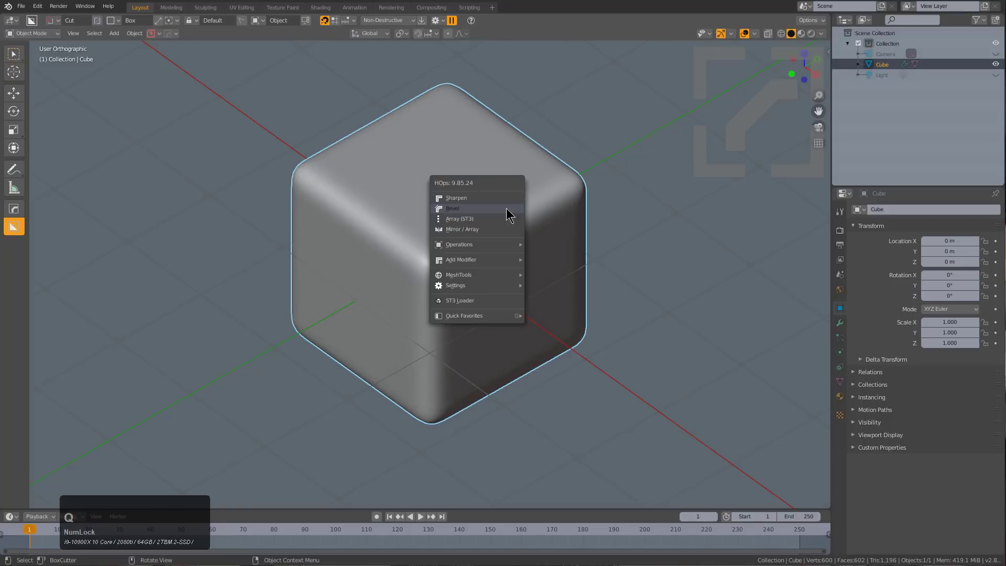
{"action": "mouse_move", "coordinate": [507, 250]}
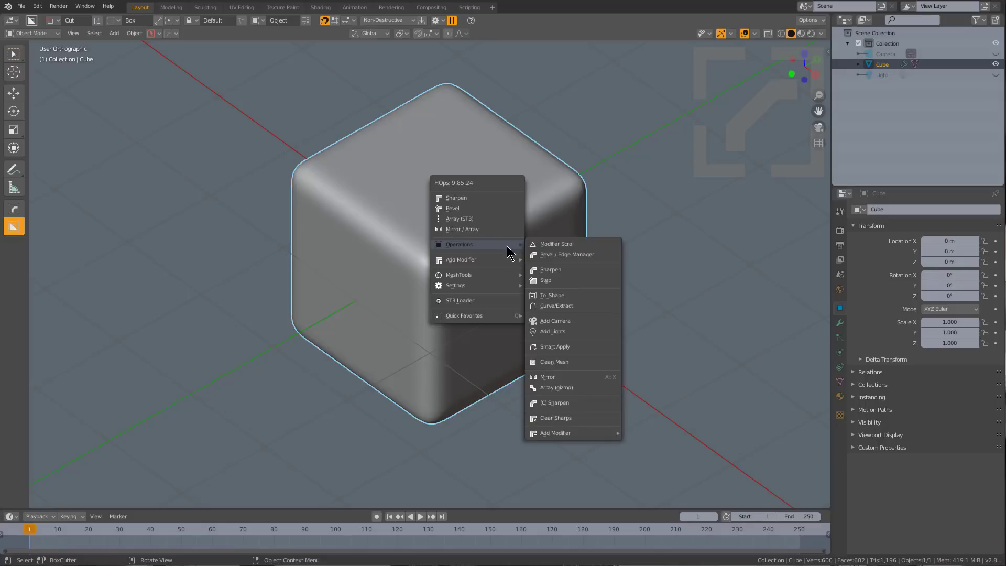
{"action": "left_click", "coordinate": [560, 284]}
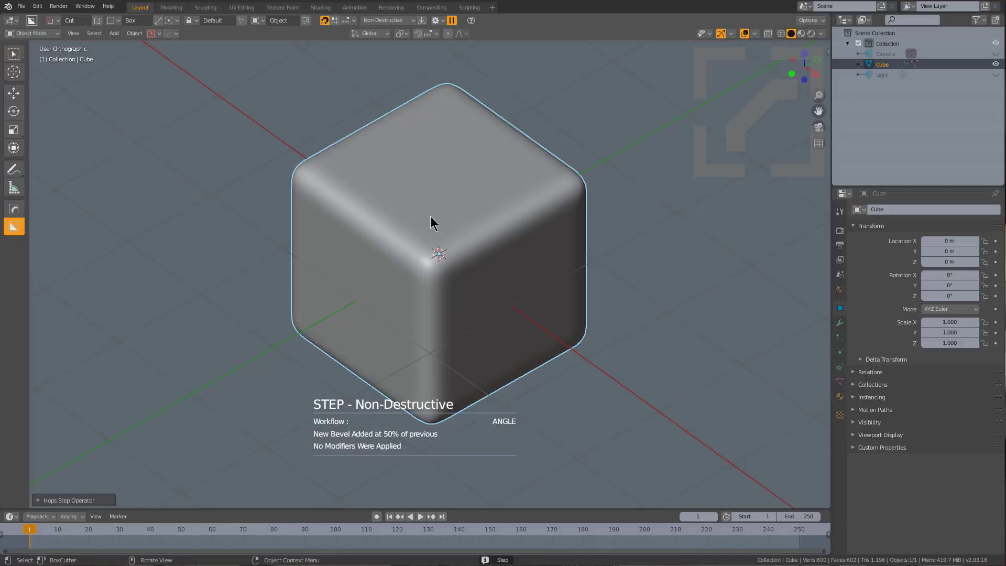
- Slice a box-shaped piece out of the cube's front upper corner with BoxCutter
{"action": "left_click", "coordinate": [441, 190]}
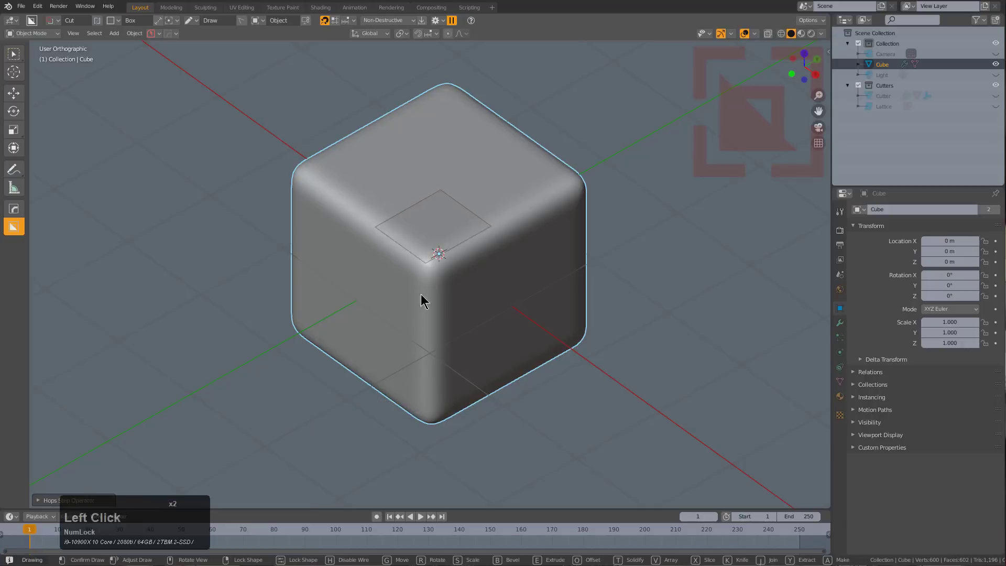
{"action": "left_click", "coordinate": [430, 321]}
{"action": "key", "text": "x"}
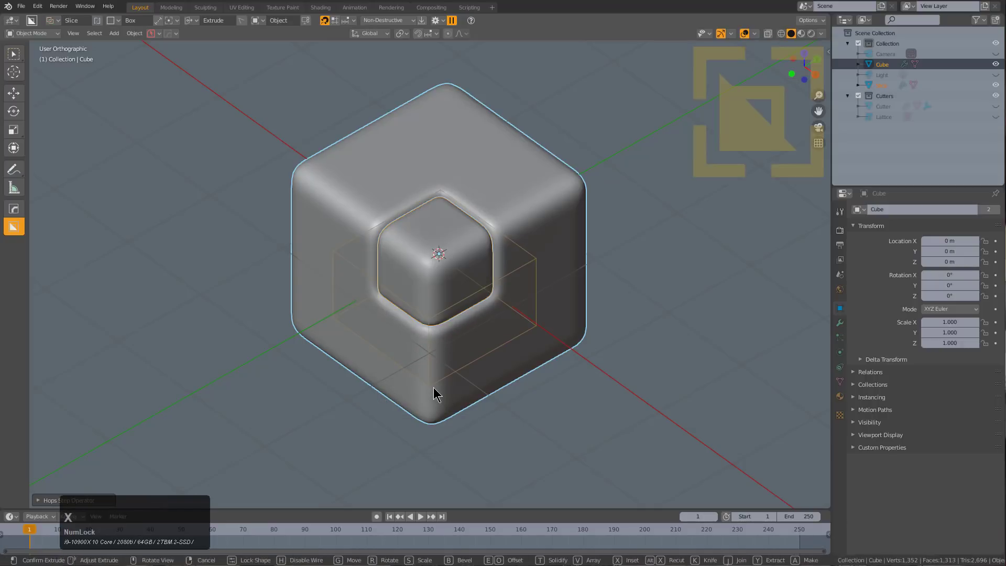
{"action": "left_click", "coordinate": [445, 384]}
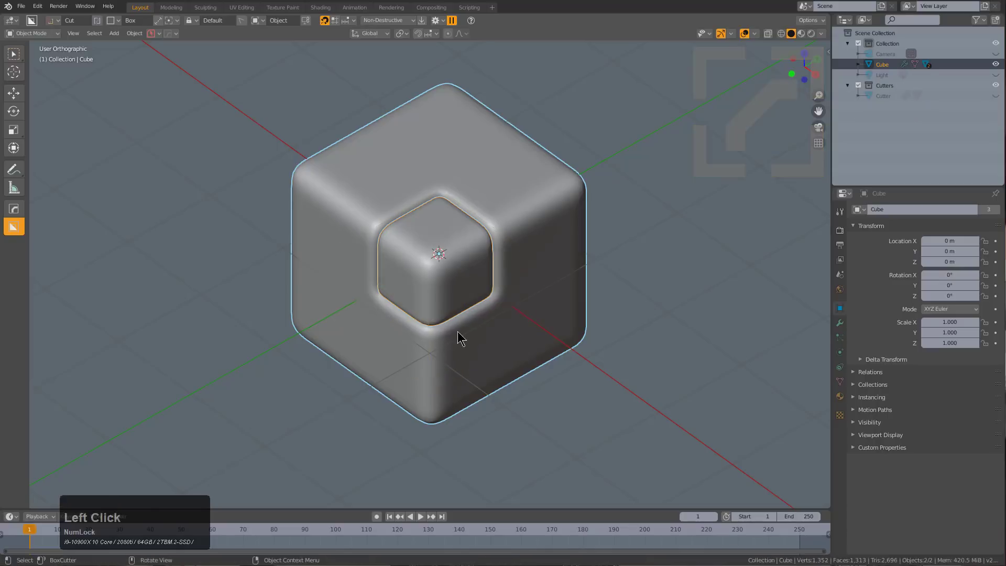
- Select the sliced corner piece and run the Step operation on it
{"action": "scroll", "coordinate": [409, 200], "scroll_direction": "up", "scroll_amount": 3}
{"action": "left_click", "coordinate": [433, 256]}
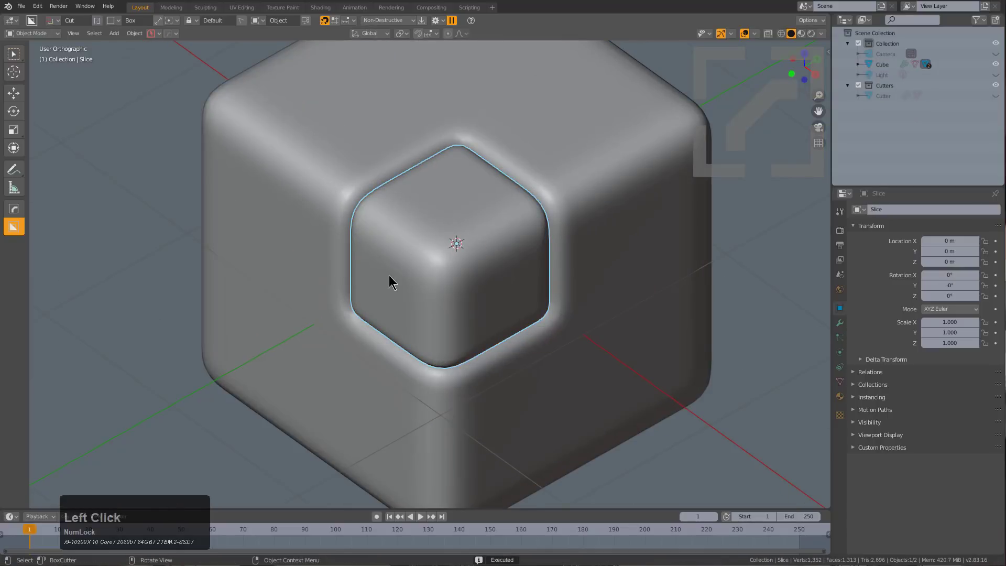
{"action": "key", "text": "q"}
{"action": "mouse_move", "coordinate": [499, 217]}
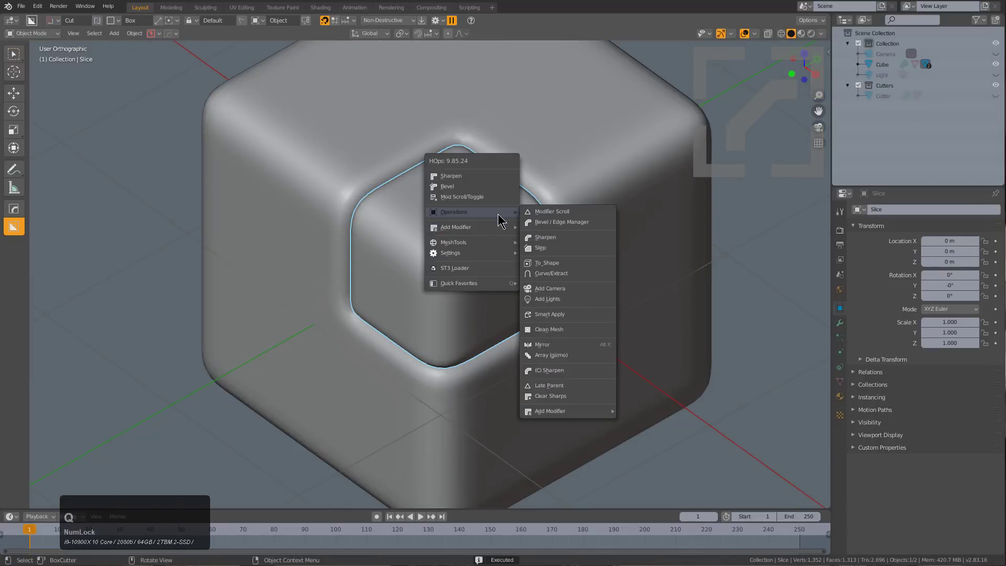
{"action": "left_click", "coordinate": [545, 251]}
{"action": "scroll", "coordinate": [438, 206], "scroll_direction": "up", "scroll_amount": 1}
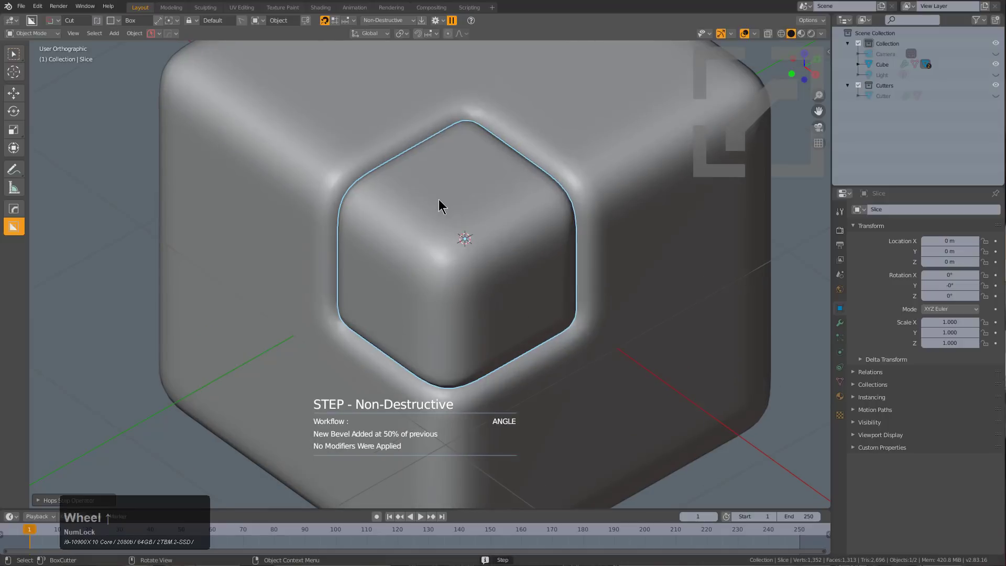
- Cut a box-shaped recess into the sliced corner piece and reduce the width of its last bevel
{"action": "left_click_drag", "start_coordinate": [462, 163], "coordinate": [452, 446]}
{"action": "left_click", "coordinate": [451, 445]}
{"action": "key", "text": "q"}
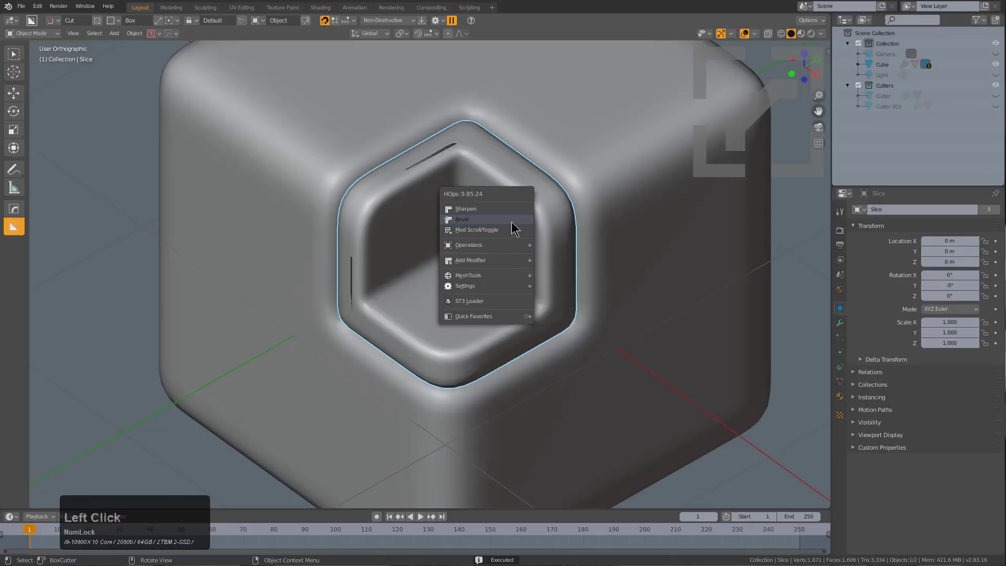
{"action": "left_click", "coordinate": [515, 225]}
{"action": "left_click", "coordinate": [522, 231]}
- Select the main cube and run the Step operation on it
{"action": "middle_click_drag", "start_coordinate": [546, 196], "coordinate": [515, 191], "text": "shift"}
{"action": "left_click", "coordinate": [516, 190]}
{"action": "key", "text": "q"}
{"action": "mouse_move", "coordinate": [506, 212]}
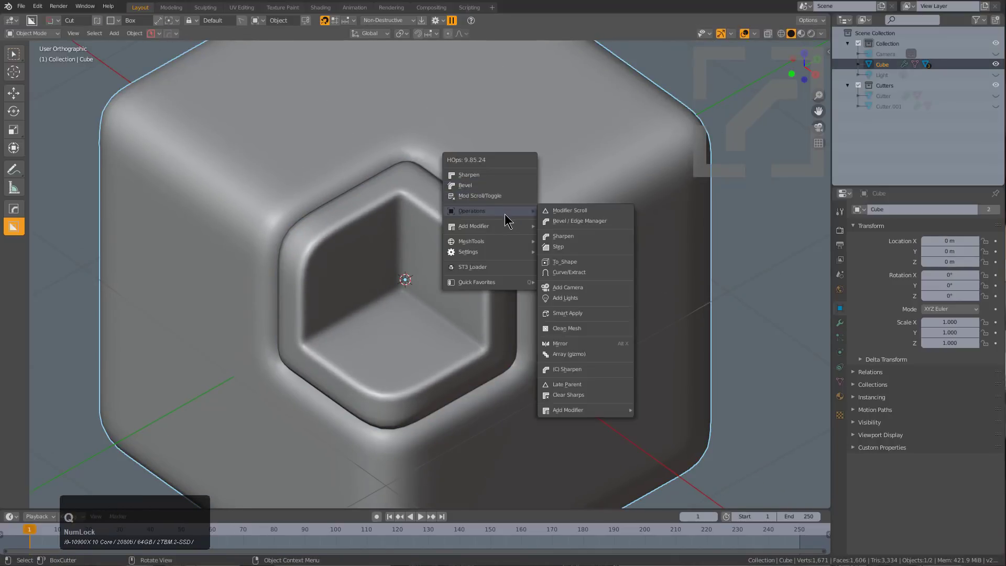
{"action": "left_click", "coordinate": [565, 246]}
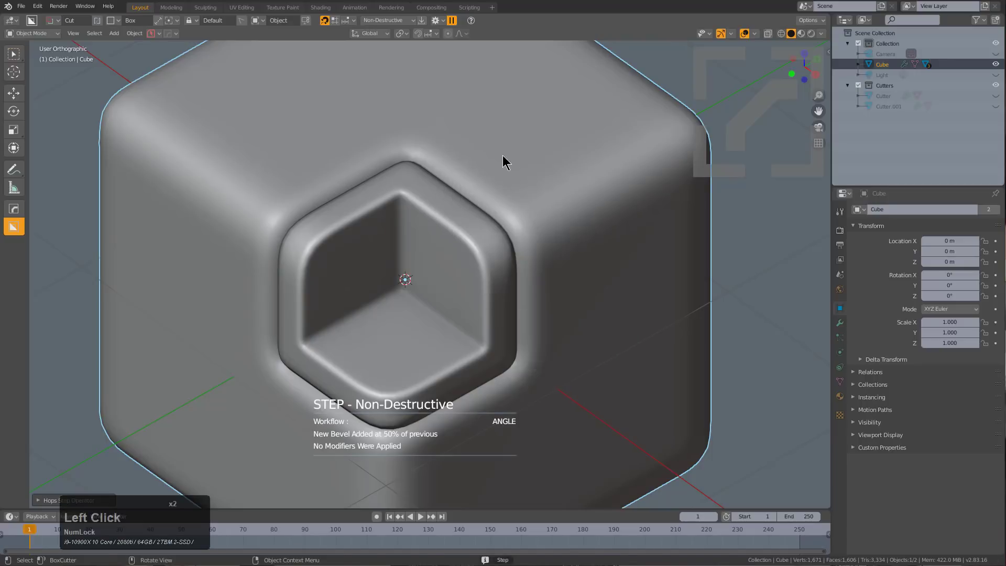
- Slice a small panel from the cube's edge beside the corner recess and reduce the width of its last bevel
{"action": "left_click_drag", "start_coordinate": [502, 158], "coordinate": [550, 310]}
{"action": "left_click", "coordinate": [566, 408]}
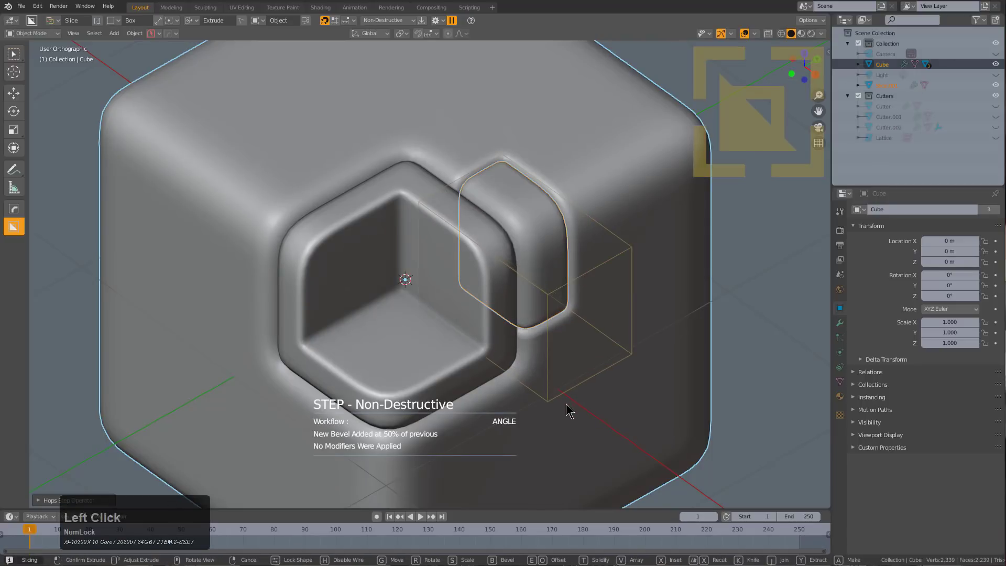
{"action": "middle_click_drag", "start_coordinate": [492, 290], "coordinate": [489, 272]}
{"action": "scroll", "coordinate": [489, 272], "scroll_direction": "up", "scroll_amount": 2}
{"action": "middle_click_drag", "start_coordinate": [563, 260], "coordinate": [401, 188]}
{"action": "scroll", "coordinate": [508, 258], "scroll_direction": "up", "scroll_amount": 2}
{"action": "key", "text": "q"}
{"action": "left_click", "coordinate": [513, 226]}
{"action": "left_click", "coordinate": [529, 234]}
- Select the main cube and slice a long panel across its top and front faces on the recess's other side
{"action": "scroll", "coordinate": [530, 234], "scroll_direction": "down", "scroll_amount": 5}
{"action": "scroll", "coordinate": [401, 188], "scroll_direction": "up", "scroll_amount": 3}
{"action": "key", "text": "a"}
{"action": "left_click", "coordinate": [373, 179]}
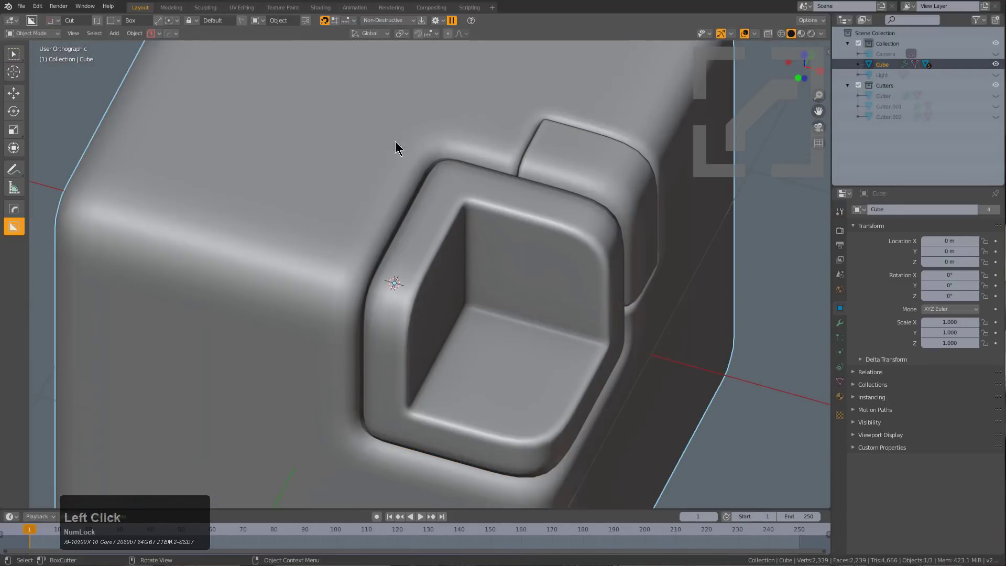
{"action": "left_click", "coordinate": [399, 72]}
{"action": "left_click", "coordinate": [360, 397]}
{"action": "key", "text": "x"}
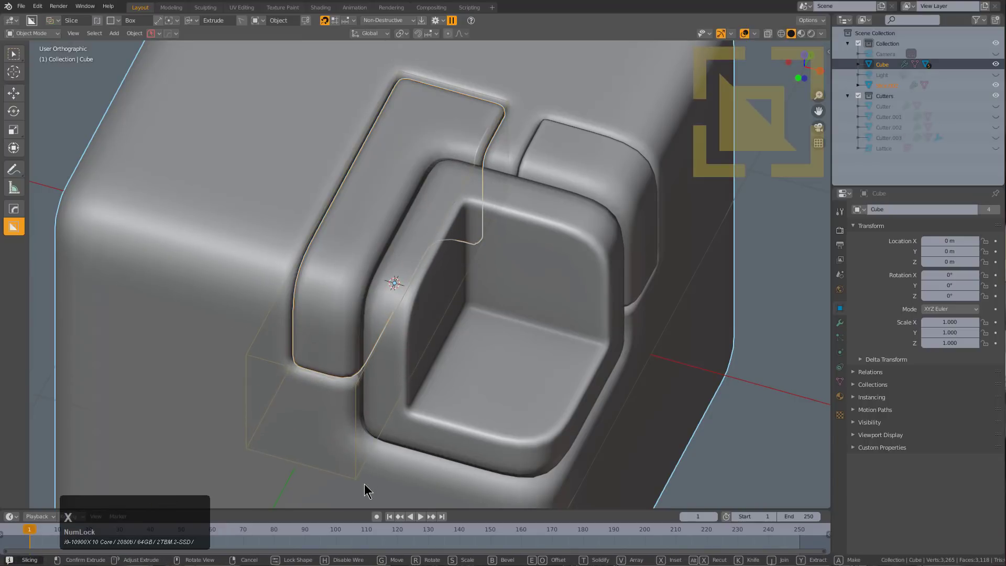
{"action": "left_click", "coordinate": [368, 492]}
- Reduce the width of the last bevel on the new long panel
{"action": "left_click", "coordinate": [349, 309]}
{"action": "key", "text": "q"}
{"action": "left_click", "coordinate": [443, 272]}
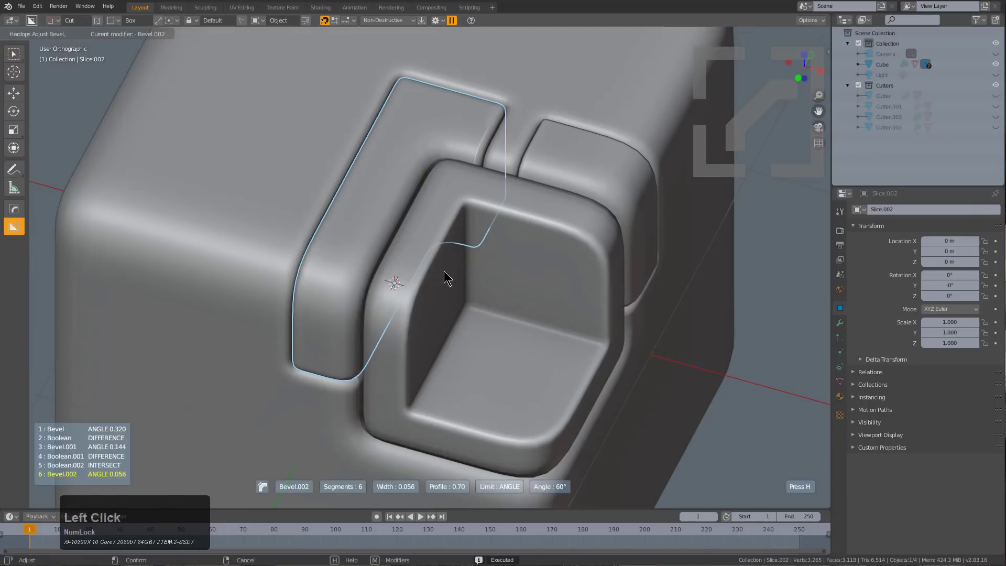
{"action": "left_click", "coordinate": [454, 272]}
{"action": "scroll", "coordinate": [481, 262], "scroll_direction": "up", "scroll_amount": 4}
- Select the main cube and slice a larger box around the recess and both panels
{"action": "middle_click_drag", "start_coordinate": [526, 283], "coordinate": [481, 162]}
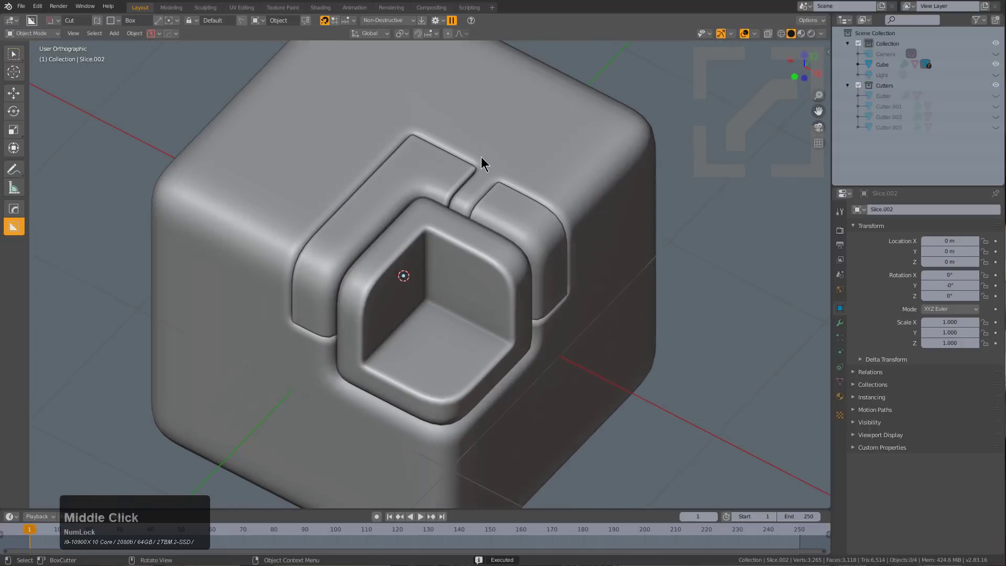
{"action": "left_click", "coordinate": [481, 157]}
{"action": "scroll", "coordinate": [448, 134], "scroll_direction": "down", "scroll_amount": 2}
{"action": "left_click_drag", "start_coordinate": [407, 204], "coordinate": [441, 413]}
{"action": "middle_click_drag", "start_coordinate": [440, 414], "coordinate": [433, 384]}
{"action": "key", "text": "x"}
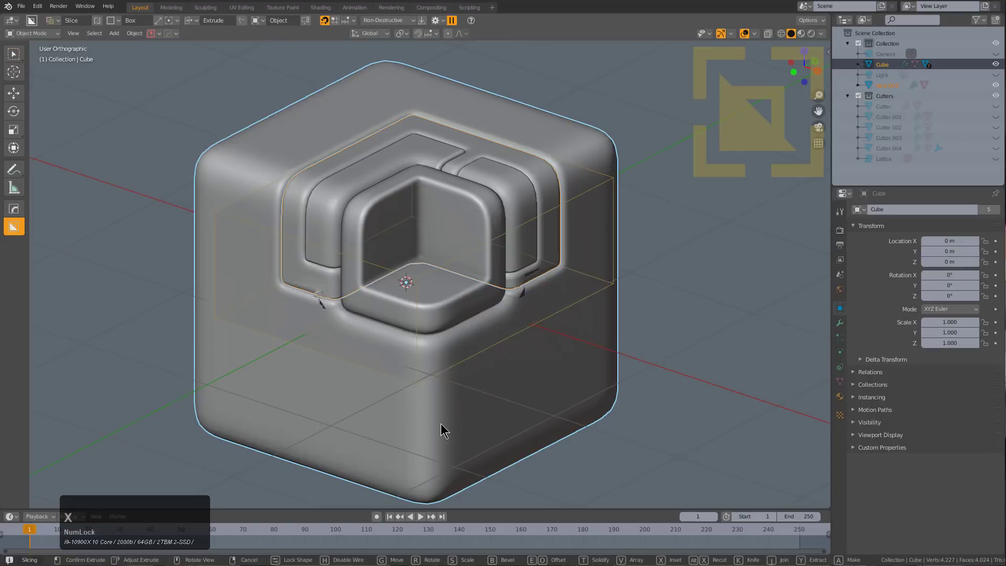
{"action": "left_click", "coordinate": [442, 442]}
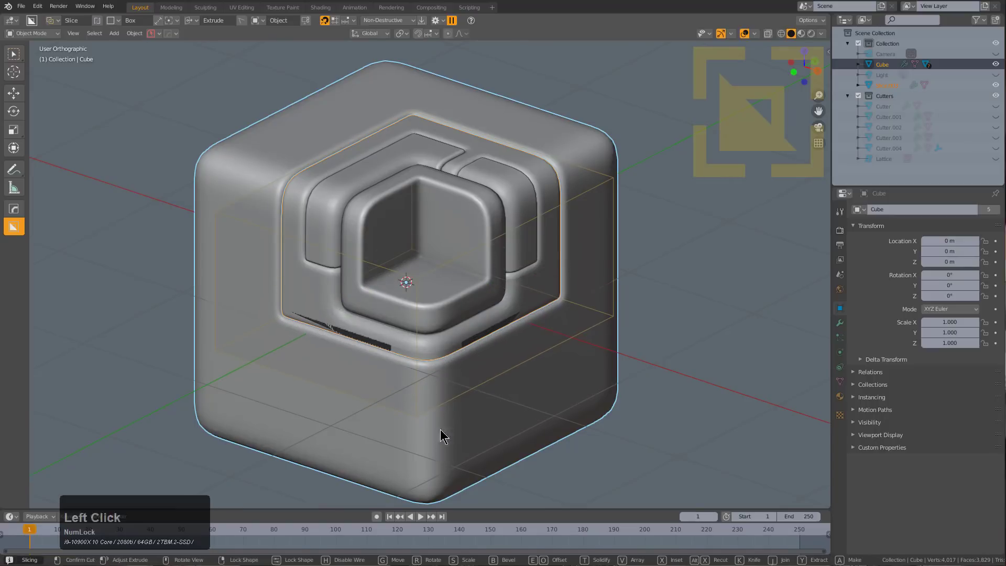
- Set the last bevel on the large surrounding slice to a width of about 0.025
{"action": "scroll", "coordinate": [471, 359], "scroll_direction": "up", "scroll_amount": 3}
{"action": "key", "text": "q"}
{"action": "left_click", "coordinate": [474, 363]}
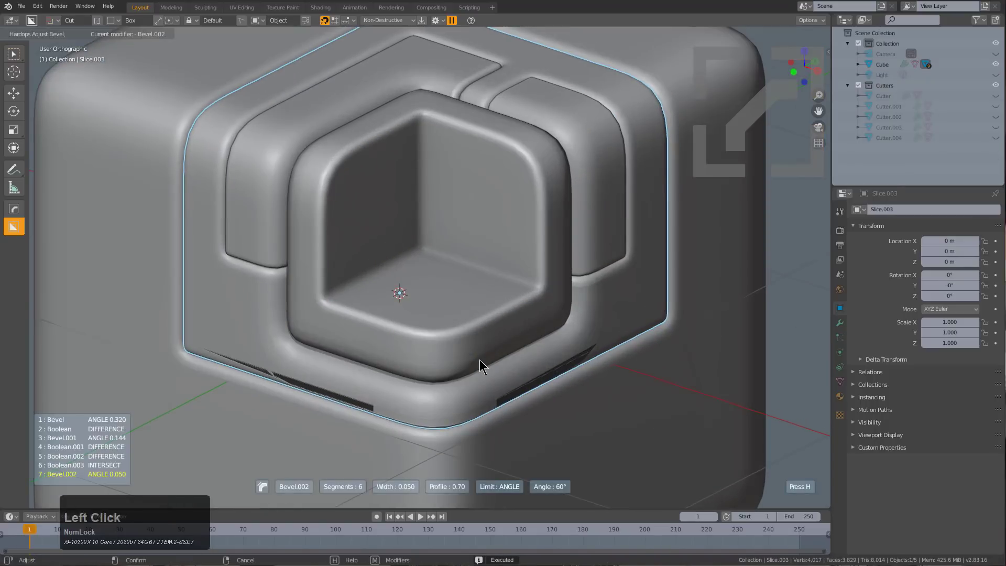
{"action": "left_click", "coordinate": [492, 365]}
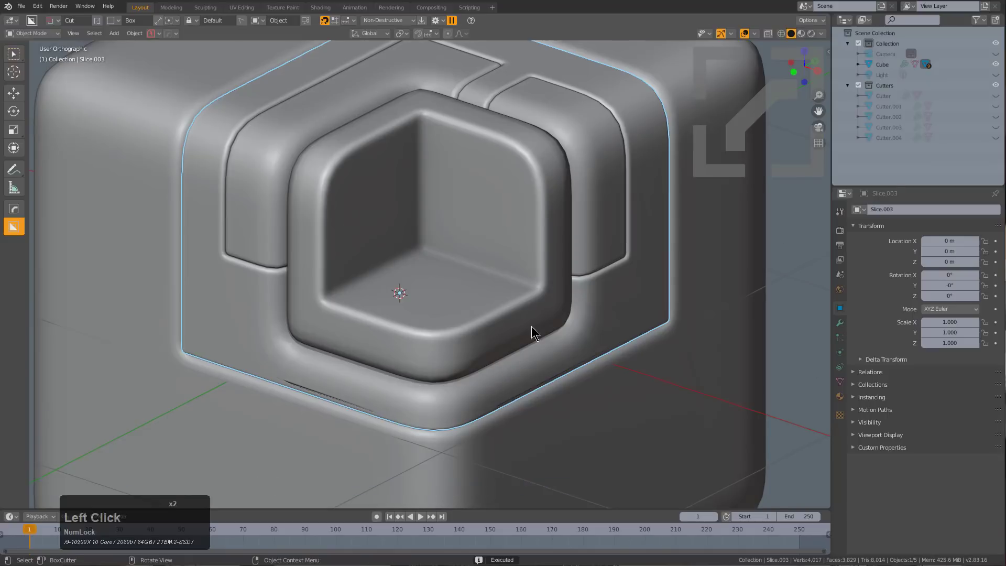
- Reveal the large slice's intersect cutter with Bool Scroll and scale it along Z to about 1.163
{"action": "scroll", "coordinate": [532, 326], "scroll_direction": "down", "scroll_amount": 2}
{"action": "key", "text": "q"}
{"action": "left_click", "coordinate": [564, 269]}
{"action": "scroll", "coordinate": [564, 270], "scroll_direction": "down", "scroll_amount": 1}
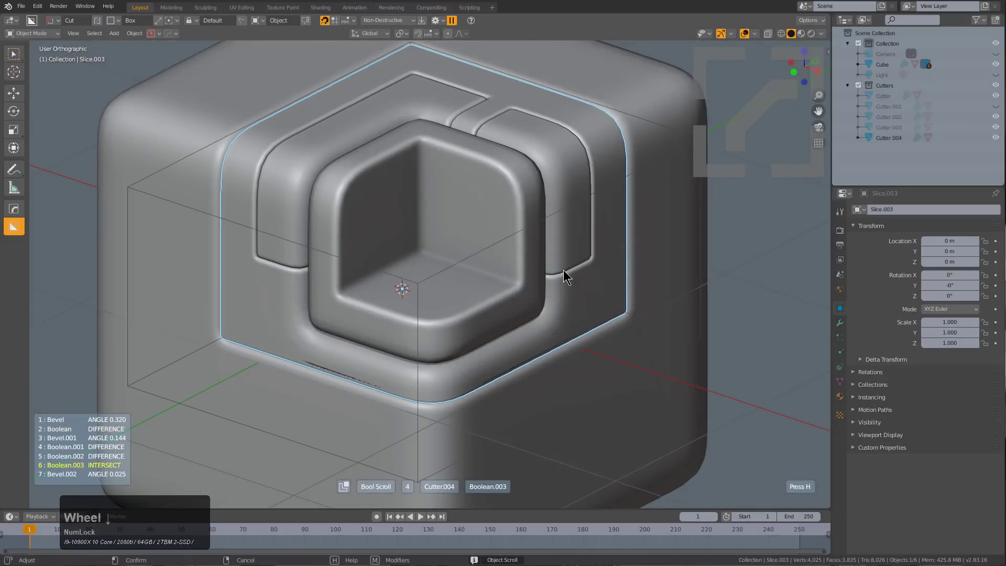
{"action": "left_click", "coordinate": [564, 269]}
{"action": "key", "text": "s"}
{"action": "key", "text": "z"}
{"action": "left_click", "coordinate": [589, 314]}
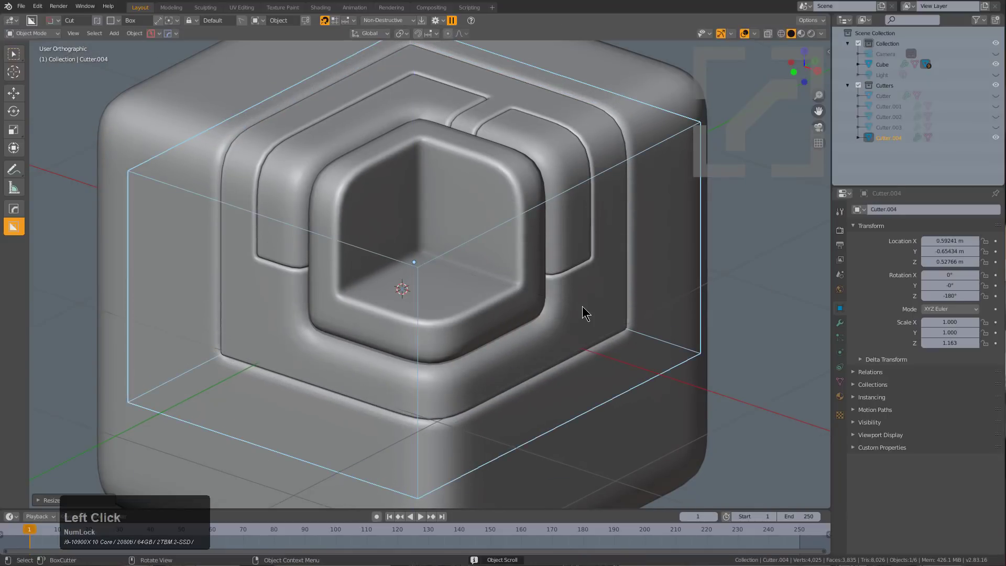
- Select the small sliced panel beside the corner recess
{"action": "scroll", "coordinate": [539, 321], "scroll_direction": "down", "scroll_amount": 2}
{"action": "middle_click_drag", "start_coordinate": [539, 321], "coordinate": [511, 350]}
{"action": "scroll", "coordinate": [526, 318], "scroll_direction": "down", "scroll_amount": 1}
{"action": "middle_click_drag", "start_coordinate": [521, 315], "coordinate": [511, 330]}
{"action": "scroll", "coordinate": [510, 286], "scroll_direction": "up", "scroll_amount": 2}
{"action": "left_click", "coordinate": [510, 285]}
{"action": "middle_click_drag", "start_coordinate": [510, 285], "coordinate": [479, 286]}
{"action": "scroll", "coordinate": [479, 293], "scroll_direction": "up", "scroll_amount": 2}
- Try cutting a narrow slot into the small panel, check its last bevel and undo the cut
{"action": "left_click_drag", "start_coordinate": [438, 274], "coordinate": [487, 409]}
{"action": "left_click", "coordinate": [493, 443]}
{"action": "middle_click_drag", "start_coordinate": [492, 442], "coordinate": [466, 350]}
{"action": "scroll", "coordinate": [466, 349], "scroll_direction": "up", "scroll_amount": 2}
{"action": "key", "text": "q"}
{"action": "left_click", "coordinate": [467, 340]}
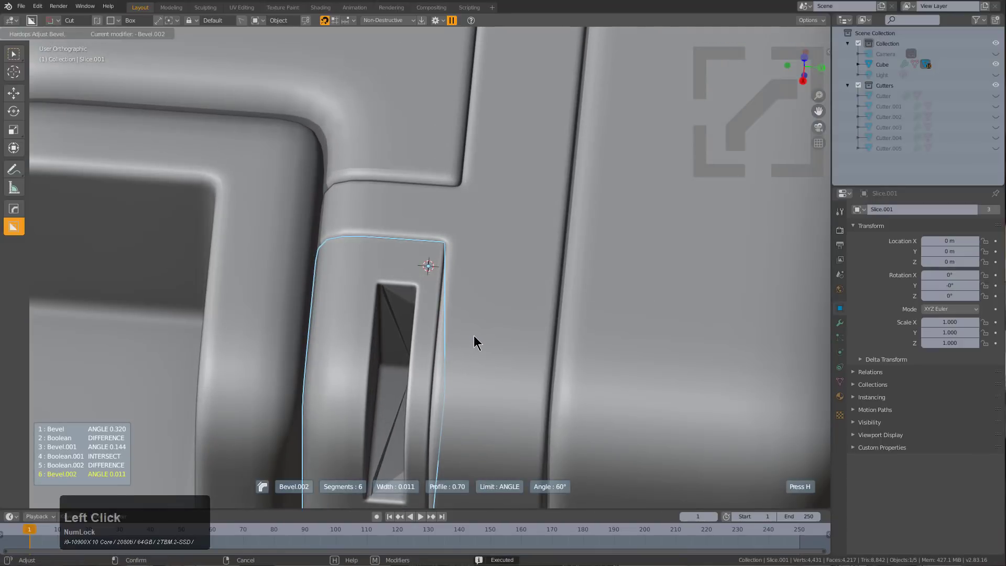
{"action": "right_click", "coordinate": [474, 335]}
{"action": "scroll", "coordinate": [460, 310], "scroll_direction": "up", "scroll_amount": 1}
{"action": "scroll", "coordinate": [399, 236], "scroll_direction": "up", "scroll_amount": 2}
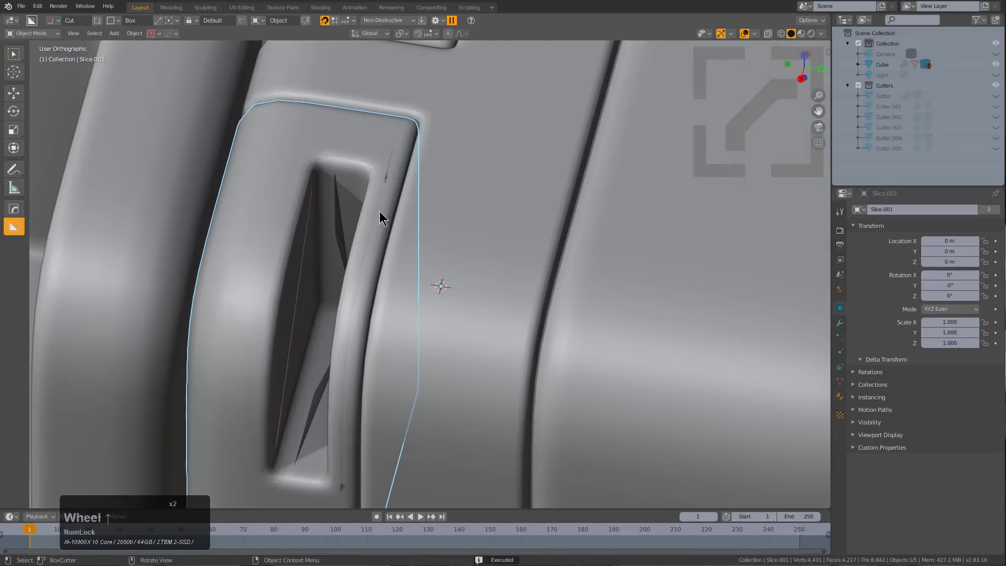
{"action": "key", "text": "ctrl+z"}
- Run the Step operation on the small panel beside the recess
{"action": "scroll", "coordinate": [461, 220], "scroll_direction": "down", "scroll_amount": 1}
{"action": "key", "text": "q"}
{"action": "mouse_move", "coordinate": [503, 243]}
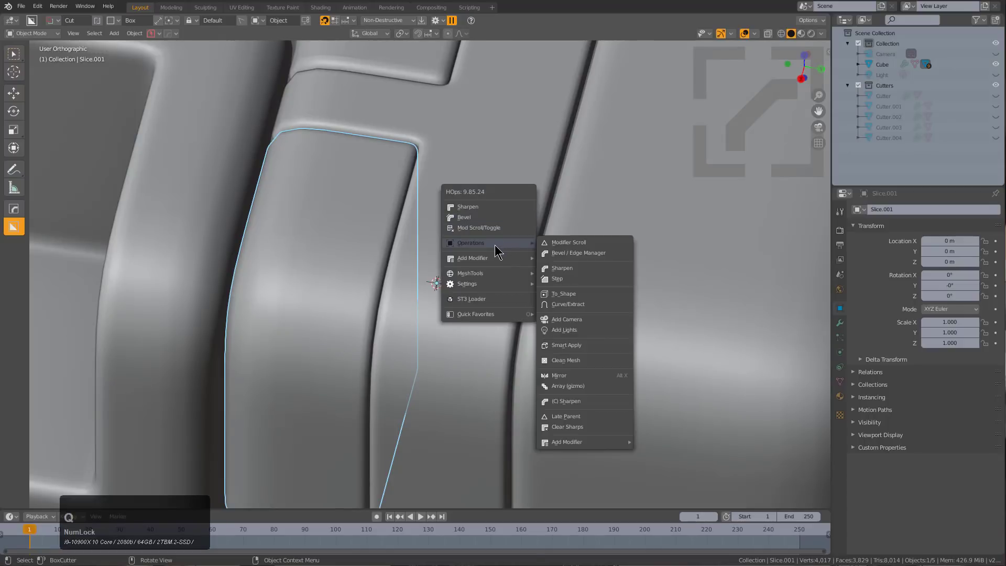
{"action": "left_click", "coordinate": [570, 283]}
{"action": "scroll", "coordinate": [344, 278], "scroll_direction": "down", "scroll_amount": 2}
- Cut a narrow vertical slot into the small sliced panel beside the corner recess
{"action": "middle_click_drag", "start_coordinate": [344, 278], "coordinate": [377, 265]}
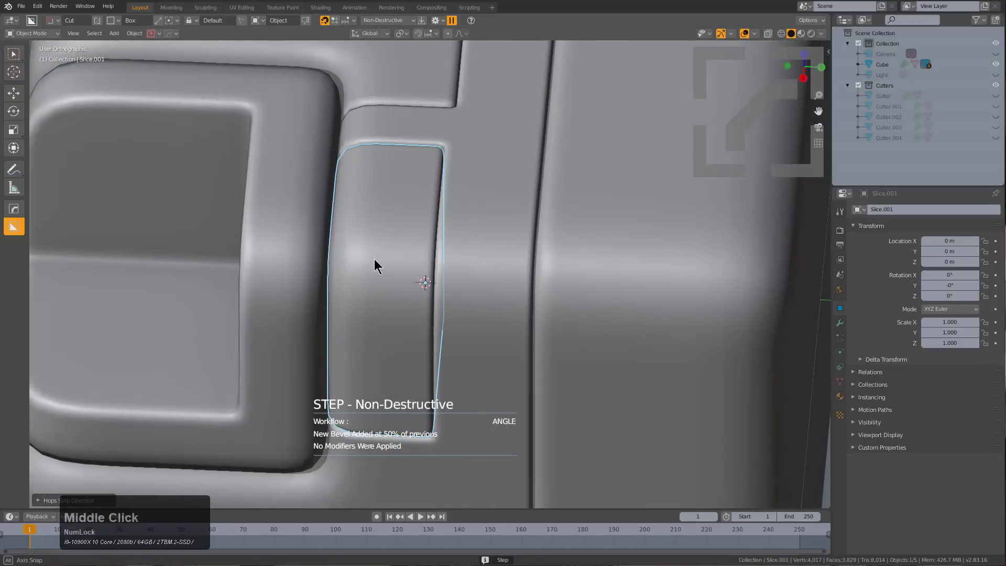
{"action": "left_click_drag", "start_coordinate": [386, 176], "coordinate": [420, 284]}
{"action": "left_click", "coordinate": [412, 283]}
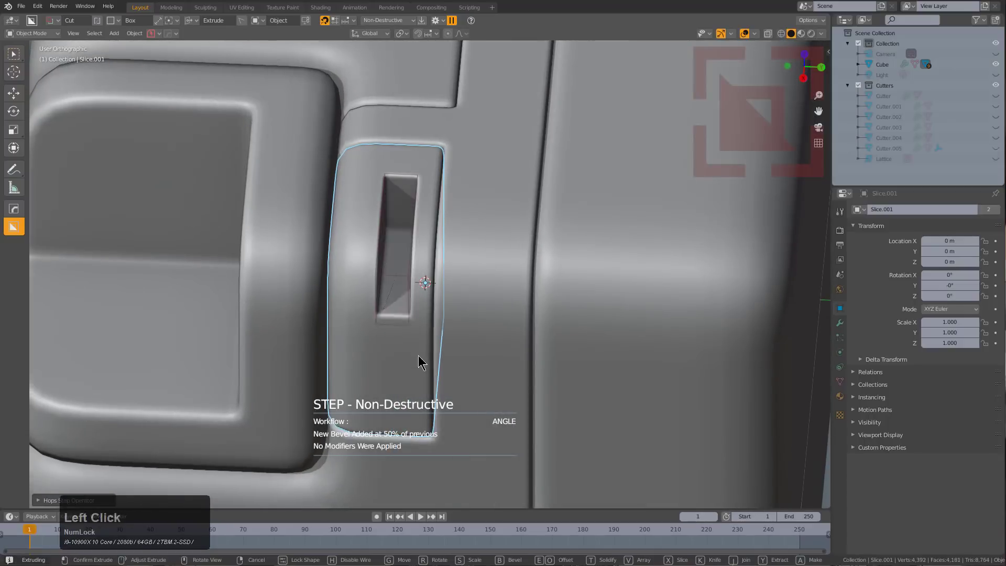
{"action": "left_click", "coordinate": [420, 348]}
- Set the small panel's last bevel width to about 0.006
{"action": "middle_click_drag", "start_coordinate": [420, 348], "coordinate": [470, 340]}
{"action": "scroll", "coordinate": [361, 376], "scroll_direction": "up", "scroll_amount": 3}
{"action": "key", "text": "q"}
{"action": "left_click", "coordinate": [455, 317]}
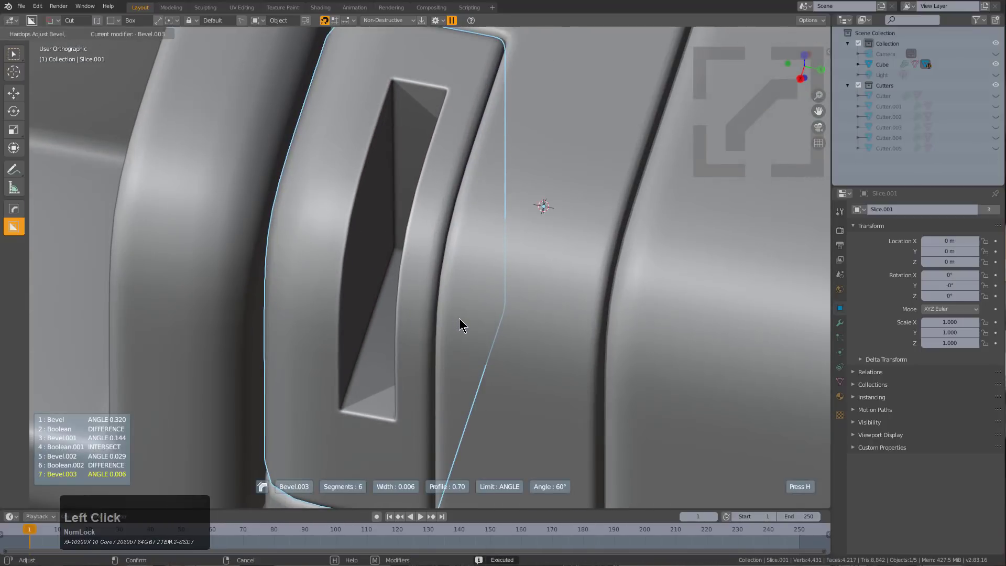
{"action": "left_click", "coordinate": [459, 319]}
- Cut two small notches into the small panel, one beyond each end of the slot
{"action": "scroll", "coordinate": [459, 318], "scroll_direction": "down", "scroll_amount": 1}
{"action": "middle_click_drag", "start_coordinate": [455, 303], "coordinate": [426, 279]}
{"action": "scroll", "coordinate": [427, 279], "scroll_direction": "up", "scroll_amount": 1}
{"action": "left_click", "coordinate": [363, 260]}
{"action": "left_click_drag", "start_coordinate": [363, 260], "coordinate": [437, 219]}
{"action": "mouse_move", "coordinate": [417, 276]}
{"action": "middle_mouse_down"}
{"action": "mouse_move", "coordinate": [445, 313]}
{"action": "mouse_move", "coordinate": [422, 285]}
{"action": "middle_mouse_up"}
{"action": "left_click_drag", "start_coordinate": [410, 268], "coordinate": [444, 338]}
- Select the L-shaped sliced panel that wraps around the corner recess
{"action": "scroll", "coordinate": [473, 267], "scroll_direction": "down", "scroll_amount": 3}
{"action": "middle_click_drag", "start_coordinate": [473, 268], "coordinate": [486, 241]}
{"action": "scroll", "coordinate": [486, 241], "scroll_direction": "up", "scroll_amount": 2}
{"action": "left_click", "coordinate": [415, 206]}
- Try cutting a long slot along the outer edge of the L-shaped panel and undo the cut
{"action": "middle_click_drag", "start_coordinate": [415, 206], "coordinate": [396, 318]}
{"action": "left_click_drag", "start_coordinate": [296, 329], "coordinate": [471, 205]}
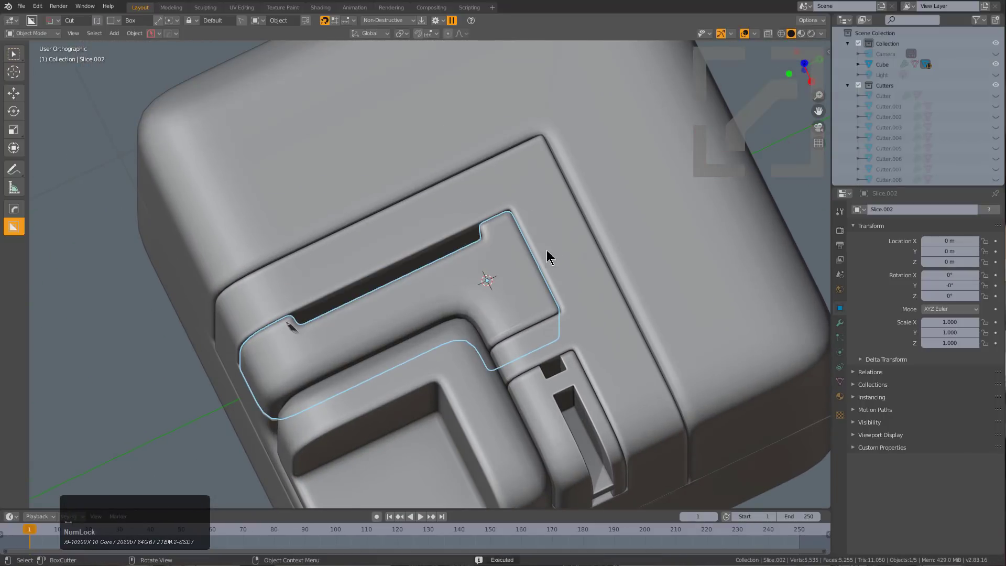
{"action": "scroll", "coordinate": [461, 262], "scroll_direction": "up", "scroll_amount": 2}
{"action": "key", "text": "ctrl+z"}
- Try the Step operation on the L-shaped panel and undo it
{"action": "key", "text": "q"}
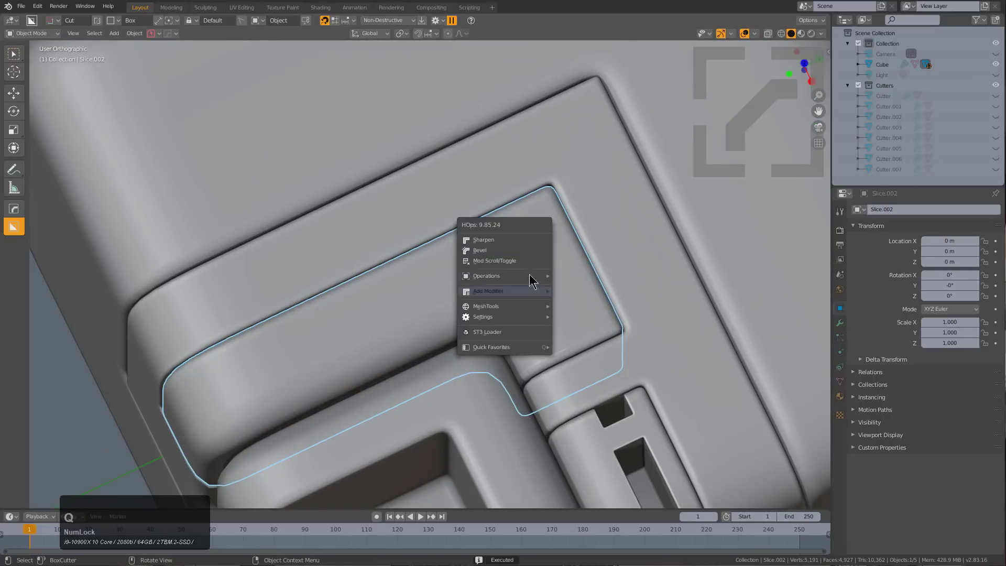
{"action": "mouse_move", "coordinate": [532, 288]}
{"action": "left_click", "coordinate": [580, 312]}
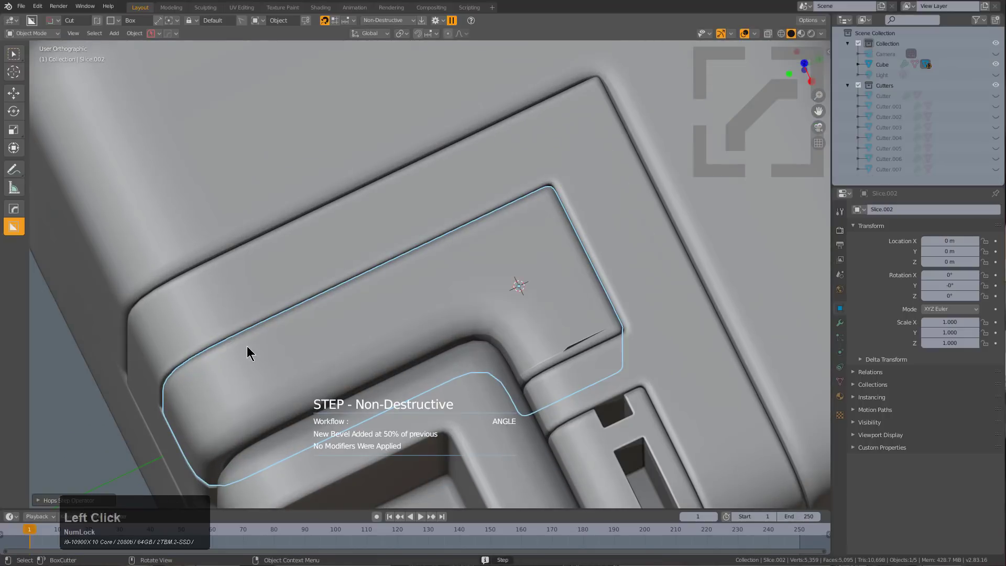
{"action": "middle_click_drag", "start_coordinate": [543, 342], "coordinate": [602, 337]}
{"action": "scroll", "coordinate": [611, 311], "scroll_direction": "up", "scroll_amount": 2}
{"action": "key", "text": "ctrl+z"}
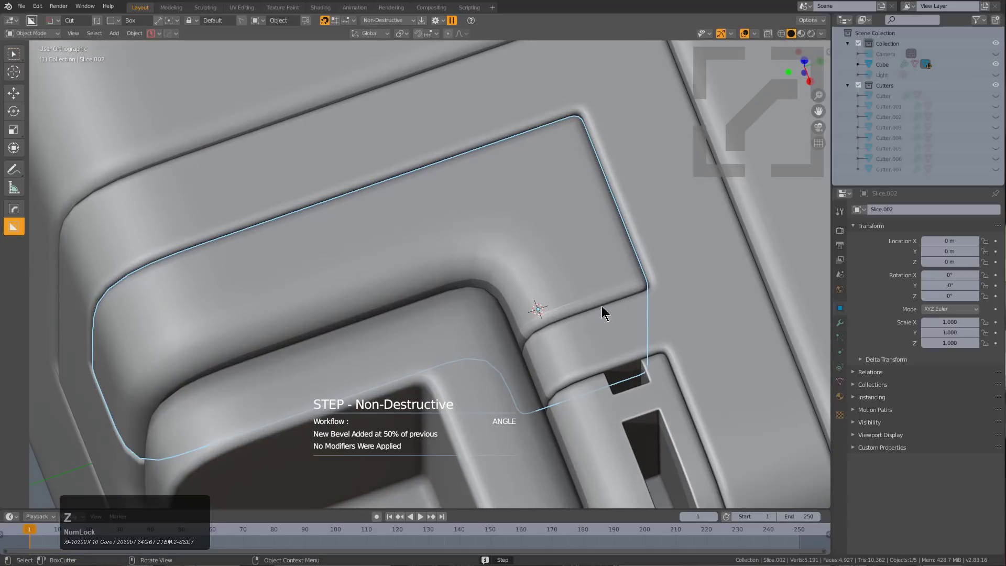
- Adjust the width of the L-shaped panel's last bevel and run the Step operation on the panel
{"action": "scroll", "coordinate": [605, 292], "scroll_direction": "up", "scroll_amount": 1}
{"action": "key", "text": "q"}
{"action": "left_click", "coordinate": [600, 257]}
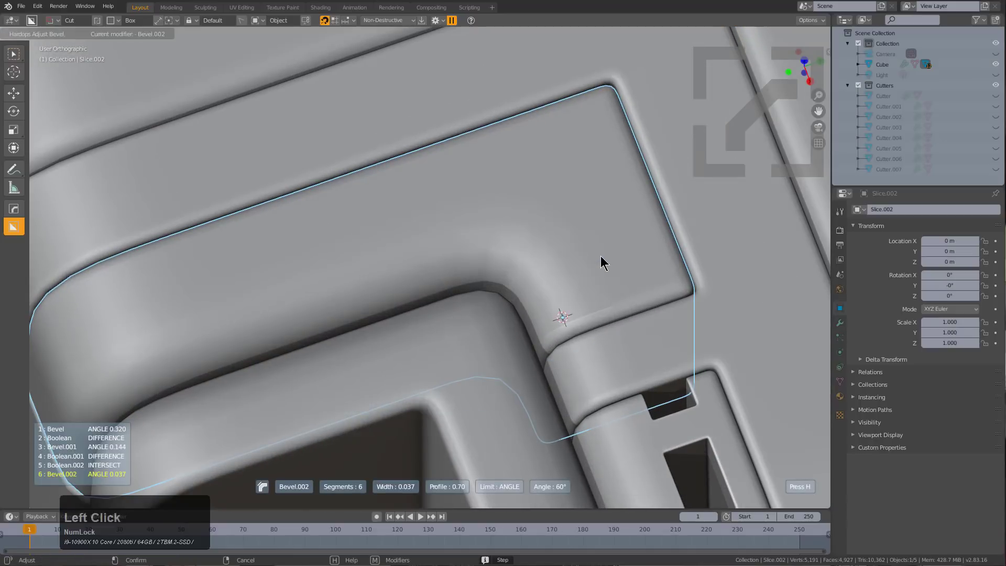
{"action": "left_click", "coordinate": [683, 290]}
{"action": "middle_click_drag", "start_coordinate": [683, 289], "coordinate": [574, 246]}
{"action": "key", "text": "q"}
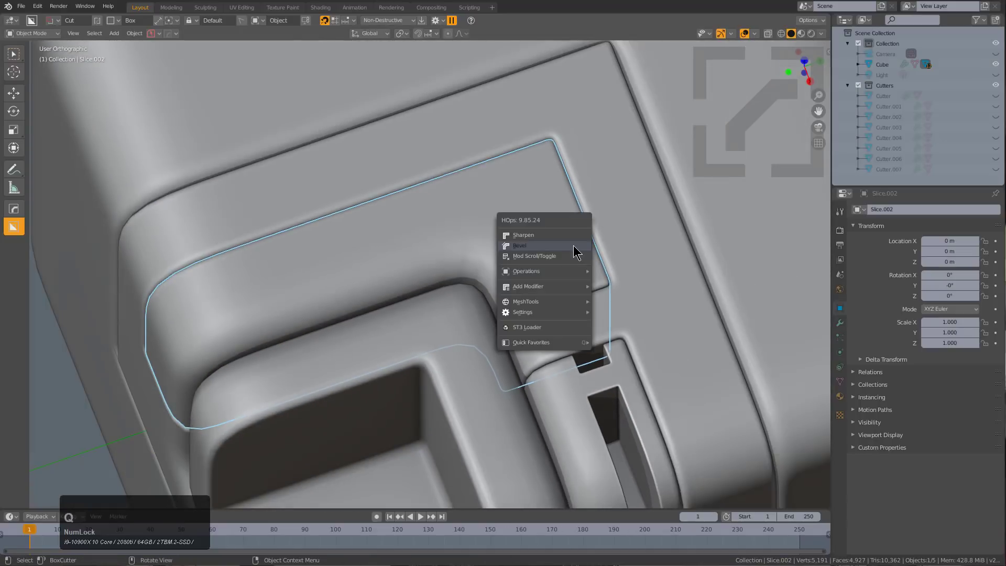
{"action": "mouse_move", "coordinate": [564, 271]}
{"action": "left_click", "coordinate": [625, 318]}
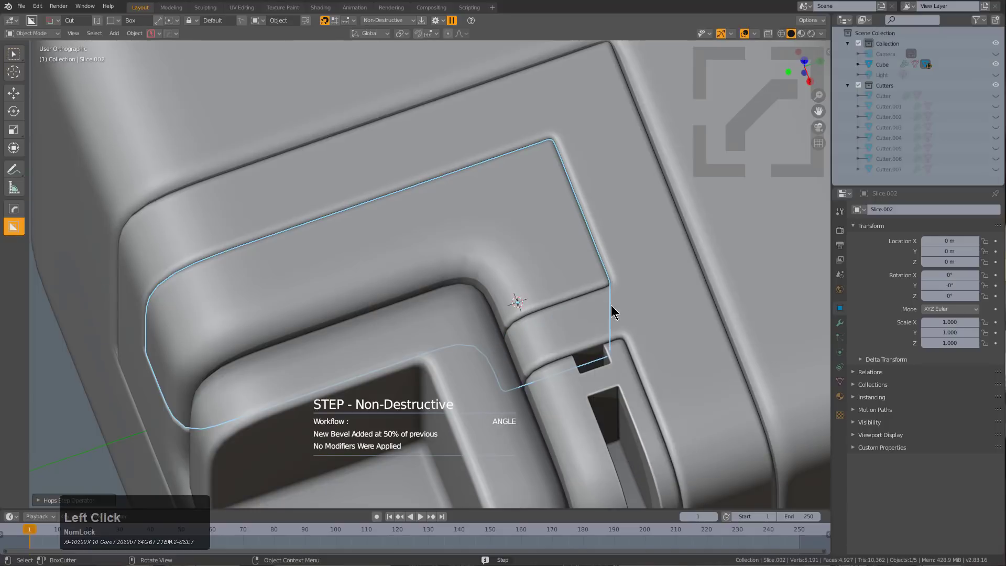
- Cut two narrow slots into the L-shaped panel, one along its short outer edge and one along its long outer edge
{"action": "left_click_drag", "start_coordinate": [534, 166], "coordinate": [665, 240]}
{"action": "left_click", "coordinate": [466, 191]}
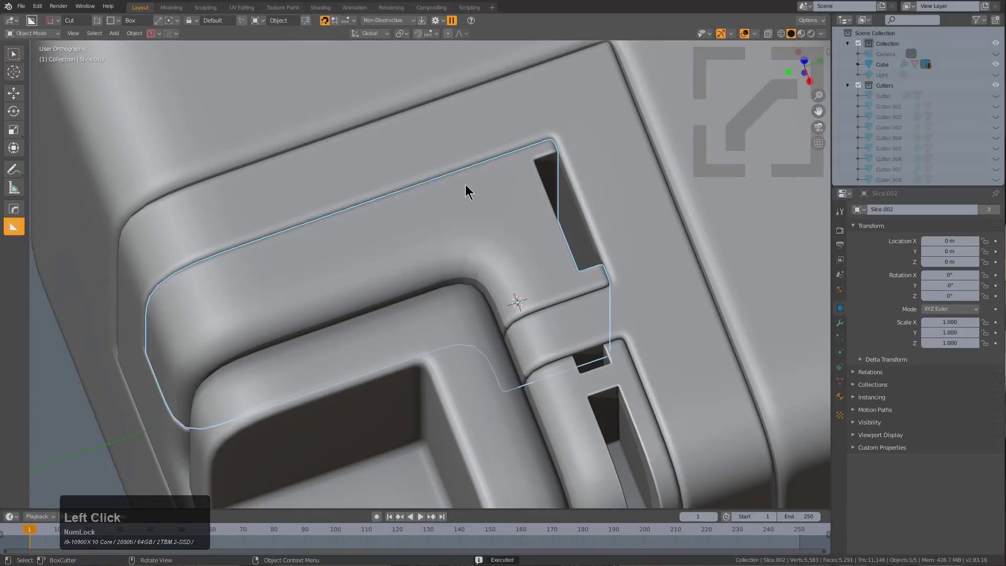
{"action": "left_click_drag", "start_coordinate": [479, 176], "coordinate": [216, 198]}
- Cut a box notch with bevelled corners into the lower side end of the L-shaped panel
{"action": "scroll", "coordinate": [482, 226], "scroll_direction": "down", "scroll_amount": 2}
{"action": "middle_click_drag", "start_coordinate": [481, 225], "coordinate": [523, 247]}
{"action": "scroll", "coordinate": [385, 284], "scroll_direction": "up", "scroll_amount": 3}
{"action": "left_click", "coordinate": [350, 307]}
{"action": "middle_click_drag", "start_coordinate": [350, 307], "coordinate": [406, 322]}
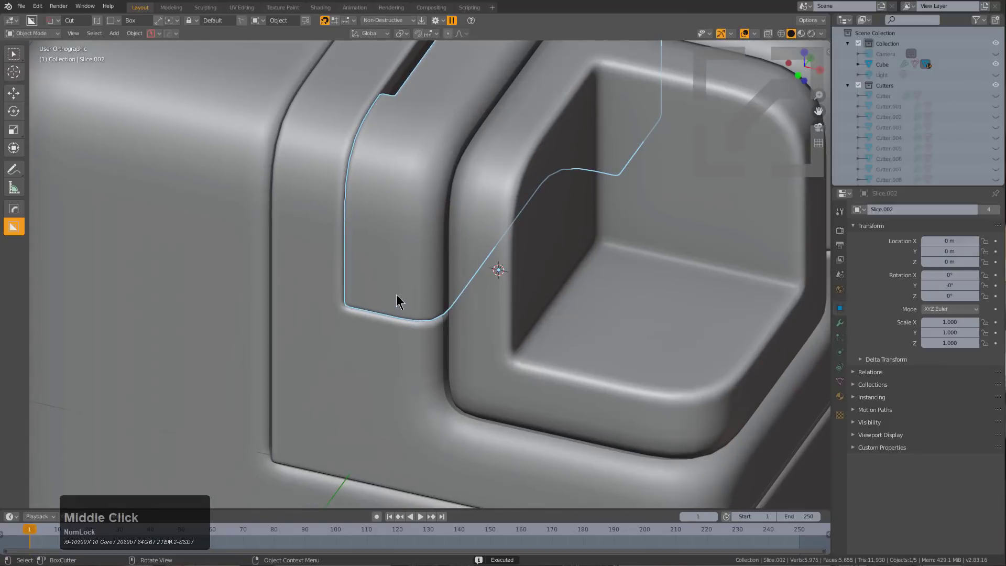
{"action": "left_click", "coordinate": [395, 248]}
{"action": "left_click", "coordinate": [276, 362]}
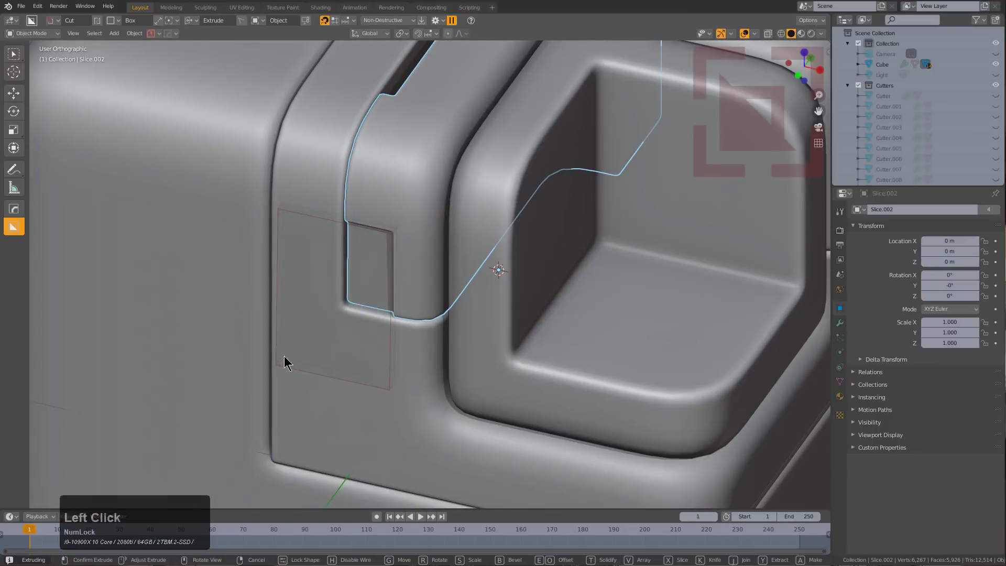
{"action": "key", "text": "b"}
{"action": "scroll", "coordinate": [306, 370], "scroll_direction": "up", "scroll_amount": 5}
{"action": "left_click", "coordinate": [307, 370]}
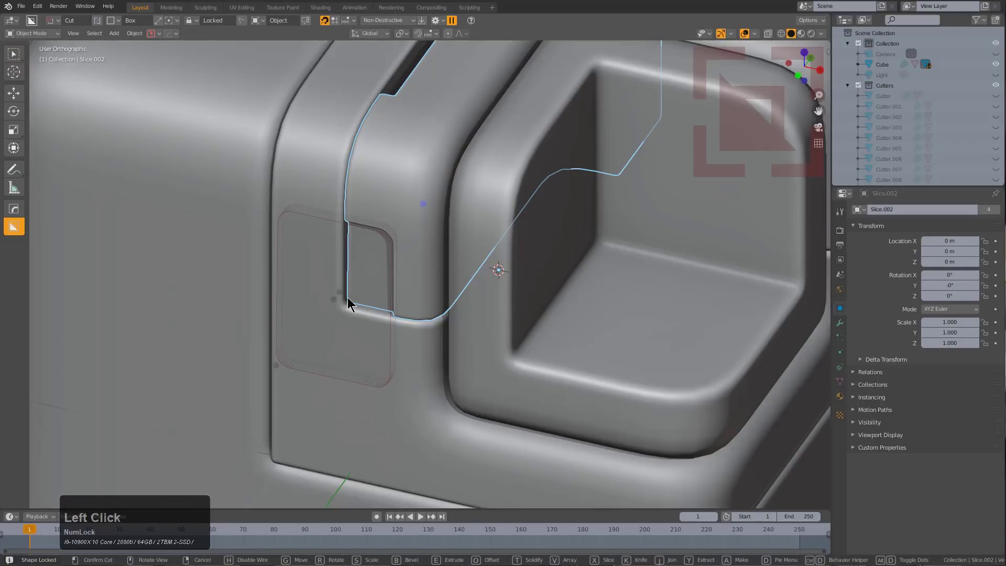
{"action": "scroll", "coordinate": [495, 237], "scroll_direction": "down", "scroll_amount": 3}
- Select the main cube and slice a larger box around the existing panels at the recessed corner
{"action": "key", "text": "a"}
{"action": "middle_click_drag", "start_coordinate": [539, 233], "coordinate": [532, 155]}
{"action": "left_click", "coordinate": [539, 134]}
{"action": "middle_click_drag", "start_coordinate": [502, 242], "coordinate": [506, 231]}
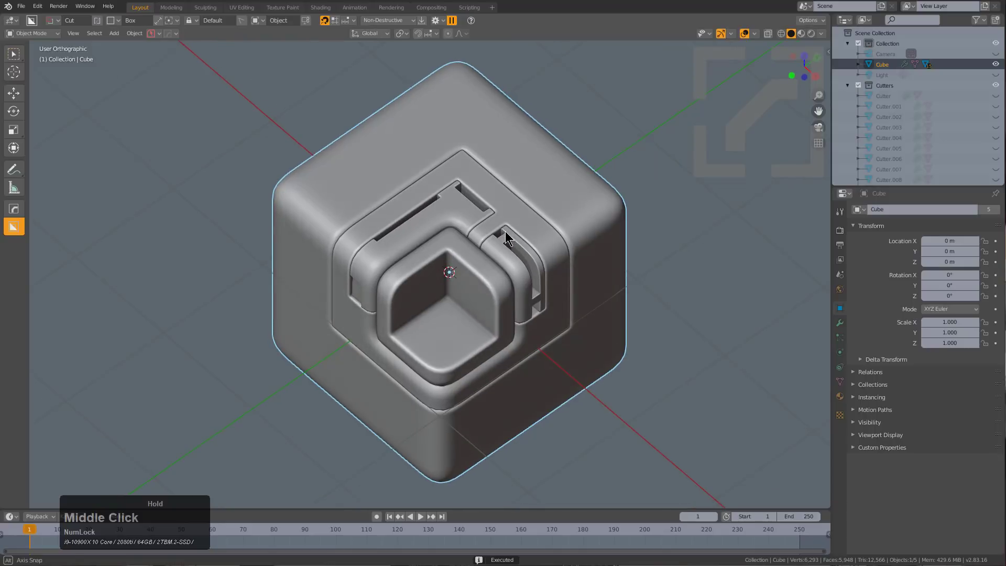
{"action": "mouse_move", "coordinate": [463, 132]}
{"action": "left_mouse_down"}
{"action": "mouse_move", "coordinate": [438, 297]}
{"action": "mouse_move", "coordinate": [451, 417]}
{"action": "left_mouse_up"}
{"action": "middle_click_drag", "start_coordinate": [451, 416], "coordinate": [452, 382]}
{"action": "key", "text": "x"}
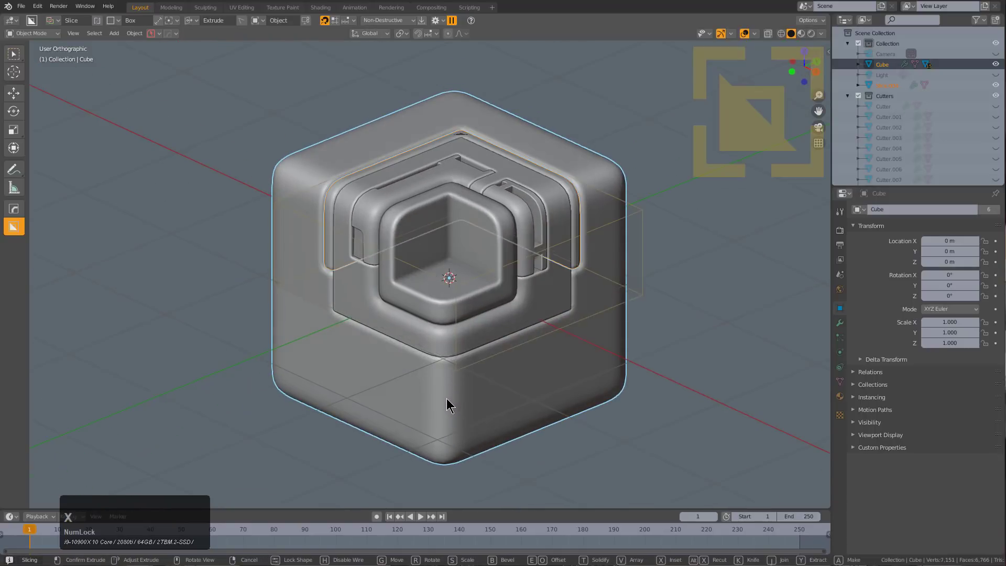
{"action": "left_click", "coordinate": [454, 453]}
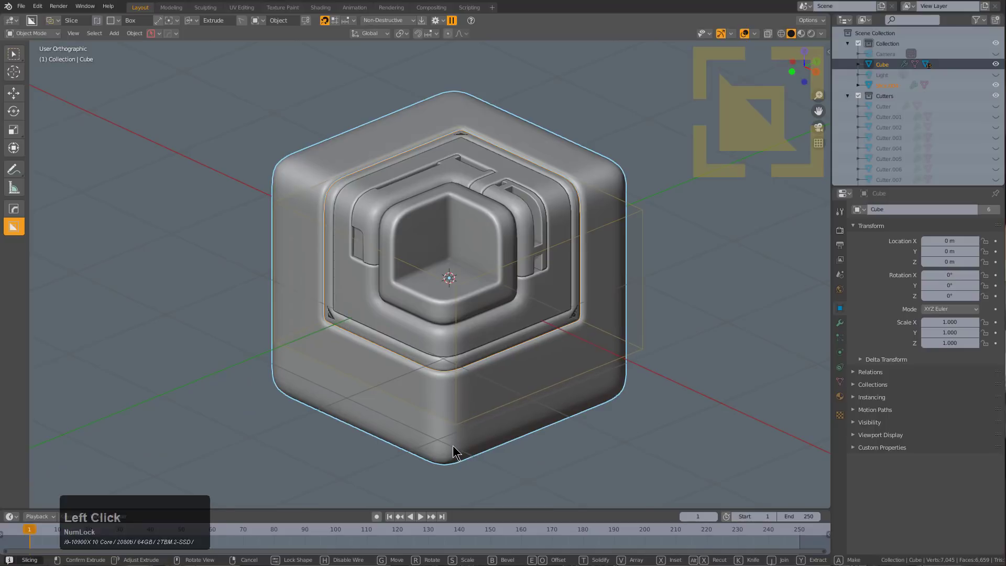
{"action": "key", "text": "alt+a"}
- Reveal the new outer slice's intersect cutter with Bool Scroll and scale it along Z to about 1.26
{"action": "scroll", "coordinate": [441, 357], "scroll_direction": "up", "scroll_amount": 2}
{"action": "key", "text": "q"}
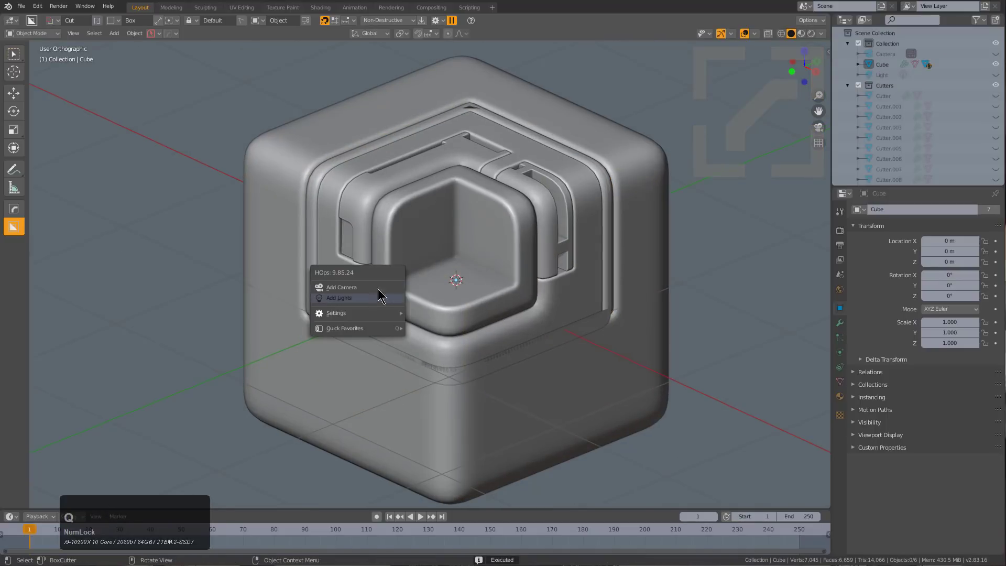
{"action": "left_click", "coordinate": [321, 160]}
{"action": "left_click", "coordinate": [313, 174]}
{"action": "key", "text": "q"}
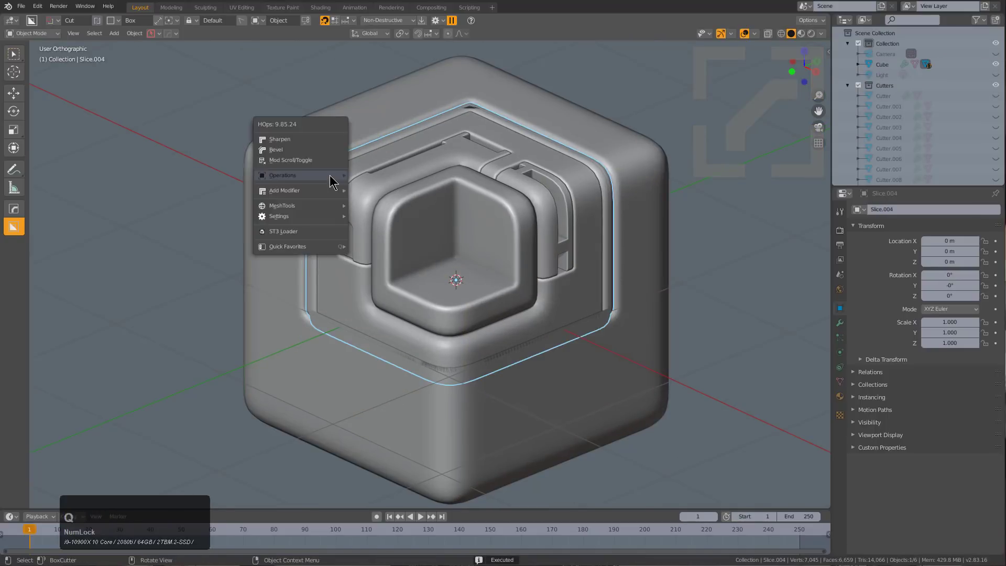
{"action": "left_click", "coordinate": [317, 169]}
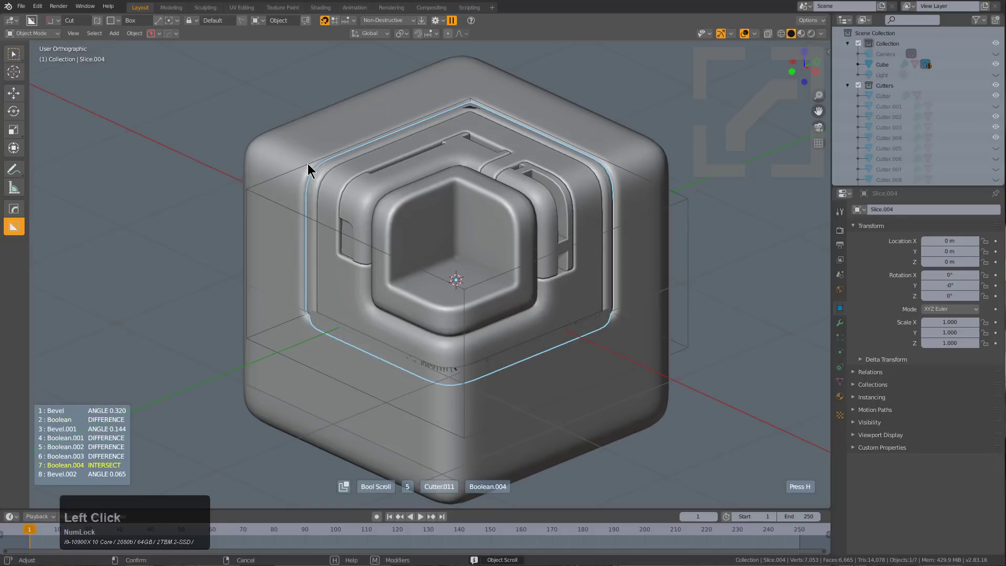
{"action": "left_click", "coordinate": [310, 169]}
{"action": "key", "text": "s"}
{"action": "key", "text": "z"}
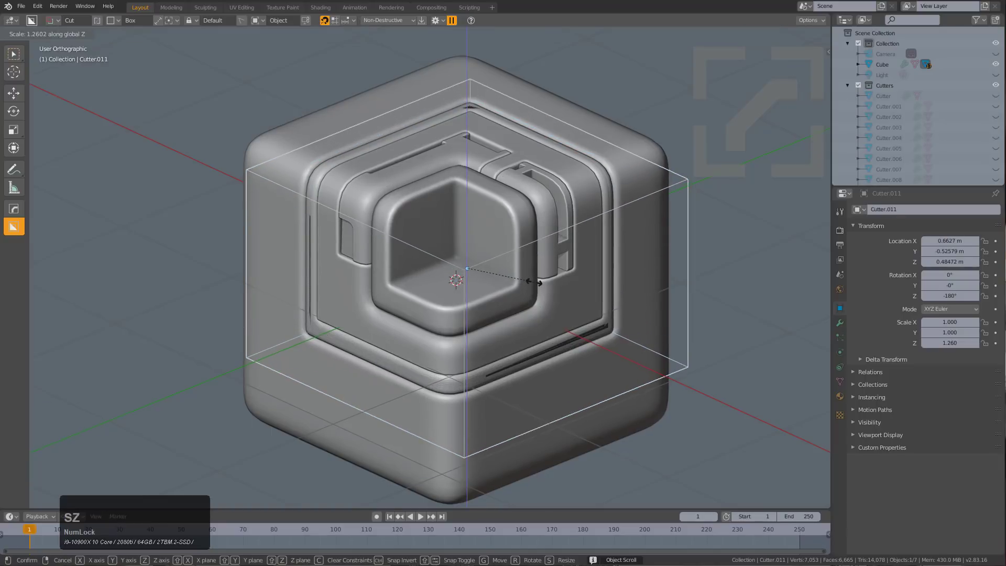
{"action": "left_click", "coordinate": [527, 284]}
- Select the outer slice and set its last bevel width to about 0.047
{"action": "middle_click_drag", "start_coordinate": [353, 288], "coordinate": [356, 225]}
{"action": "scroll", "coordinate": [357, 223], "scroll_direction": "up", "scroll_amount": 3}
{"action": "left_click", "coordinate": [445, 251]}
{"action": "key", "text": "q"}
{"action": "left_click", "coordinate": [419, 238]}
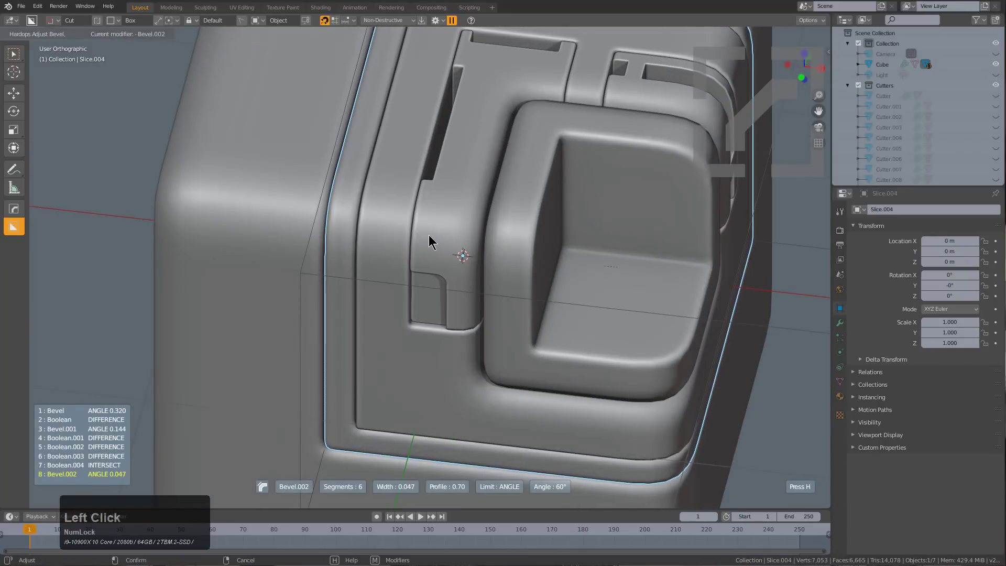
{"action": "left_click", "coordinate": [433, 235]}
- Isolate the main collection to hide the cutters
{"action": "scroll", "coordinate": [552, 225], "scroll_direction": "down", "scroll_amount": 5}
{"action": "middle_click_drag", "start_coordinate": [552, 224], "coordinate": [505, 212]}
{"action": "key", "text": "1"}
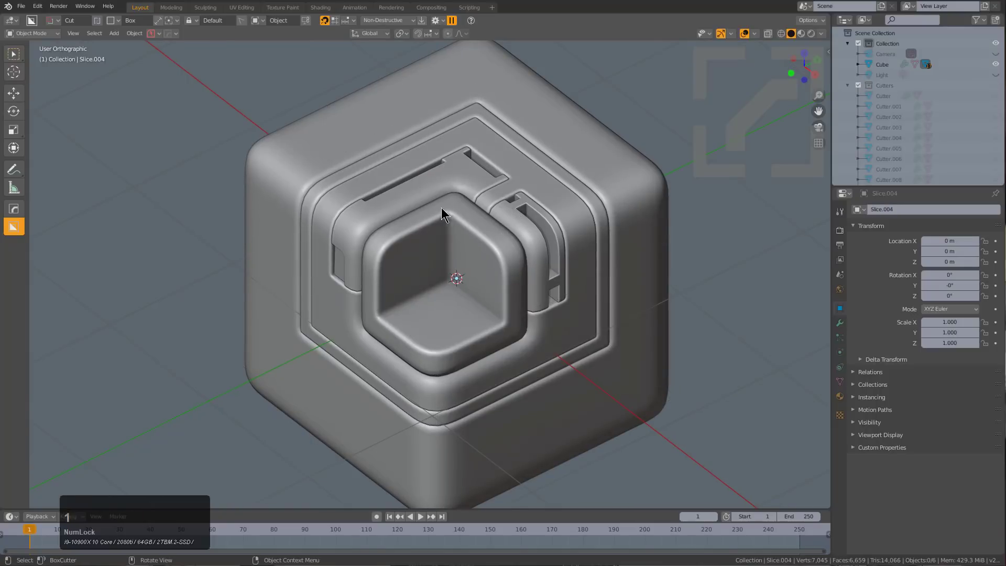
{"action": "scroll", "coordinate": [445, 241], "scroll_direction": "up", "scroll_amount": 2}
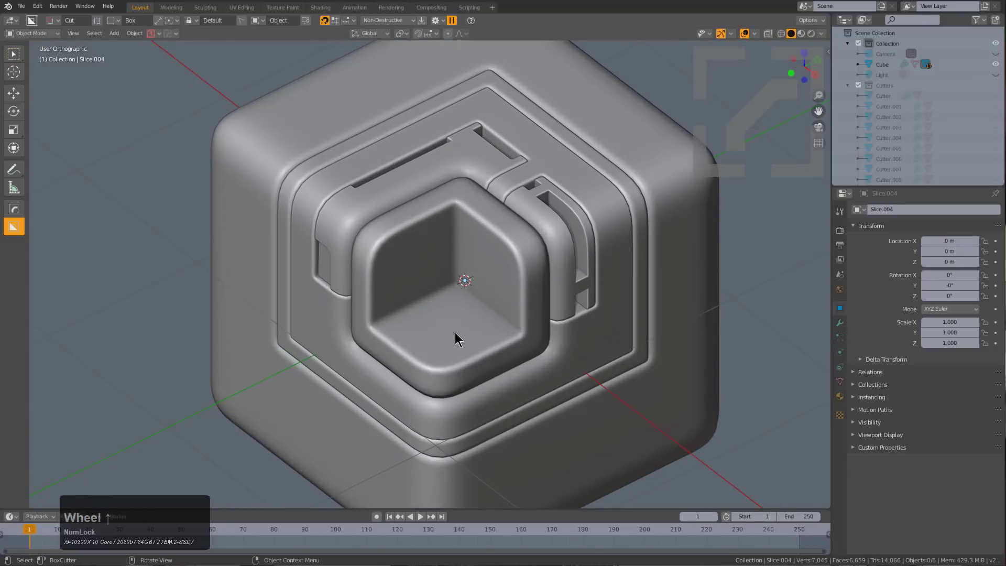
{"action": "scroll", "coordinate": [536, 326], "scroll_direction": "down", "scroll_amount": 1}
- Slice a tall panel out of the cube's side corner next to the layered panels and select it
{"action": "left_click", "coordinate": [623, 181]}
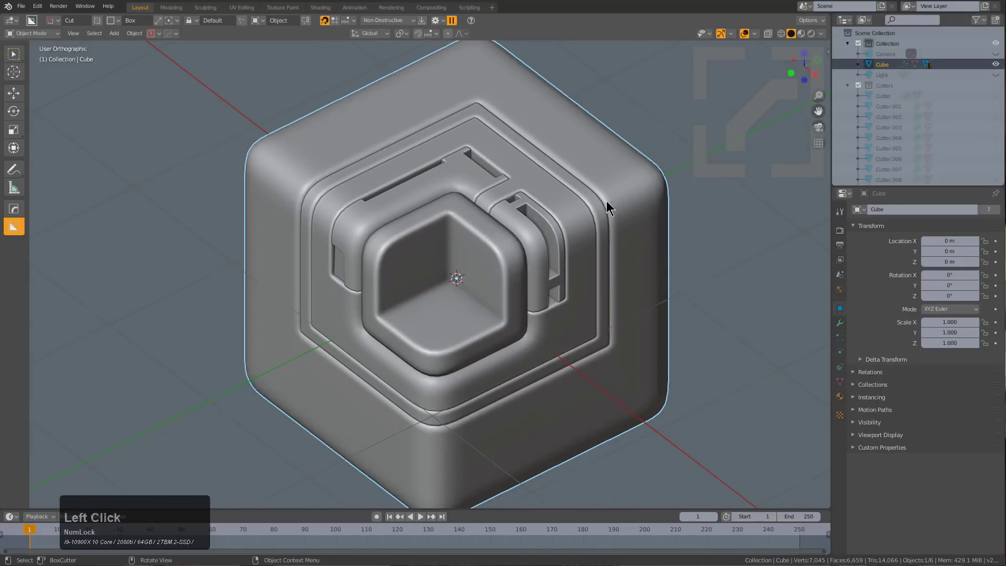
{"action": "middle_click_drag", "start_coordinate": [614, 200], "coordinate": [574, 209]}
{"action": "left_click_drag", "start_coordinate": [570, 231], "coordinate": [646, 271]}
{"action": "left_click_drag", "start_coordinate": [717, 292], "coordinate": [720, 404]}
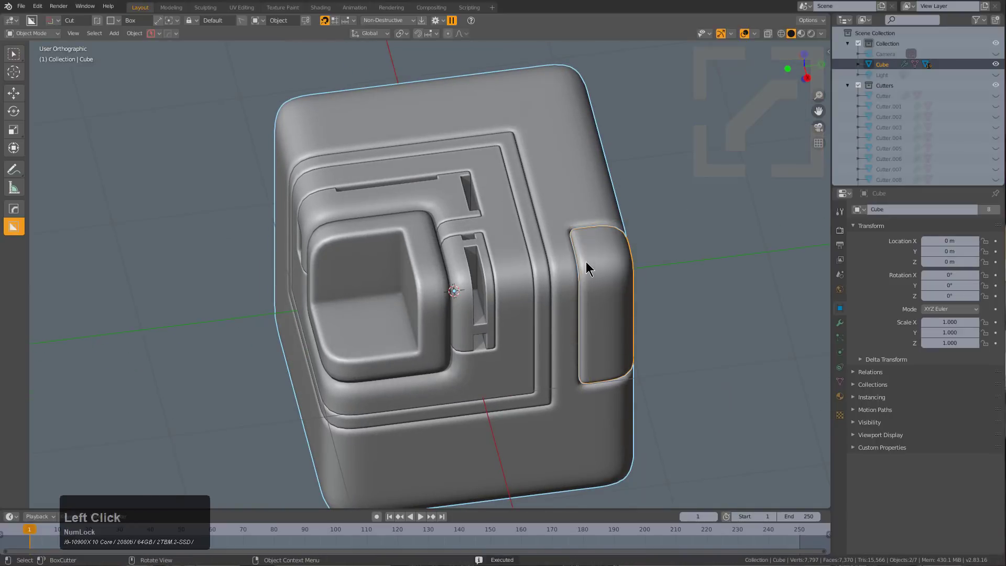
{"action": "left_click", "coordinate": [587, 263]}
{"action": "middle_click_drag", "start_coordinate": [620, 285], "coordinate": [573, 294]}
- Try the Step operation on the new side corner panel and undo it
{"action": "scroll", "coordinate": [566, 294], "scroll_direction": "up", "scroll_amount": 3}
{"action": "key", "text": "q"}
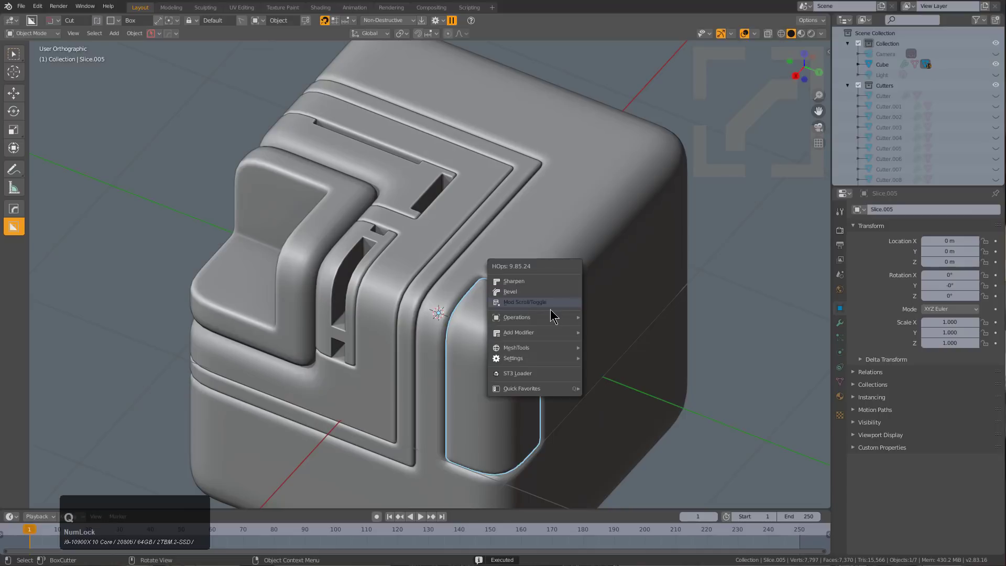
{"action": "mouse_move", "coordinate": [552, 318]}
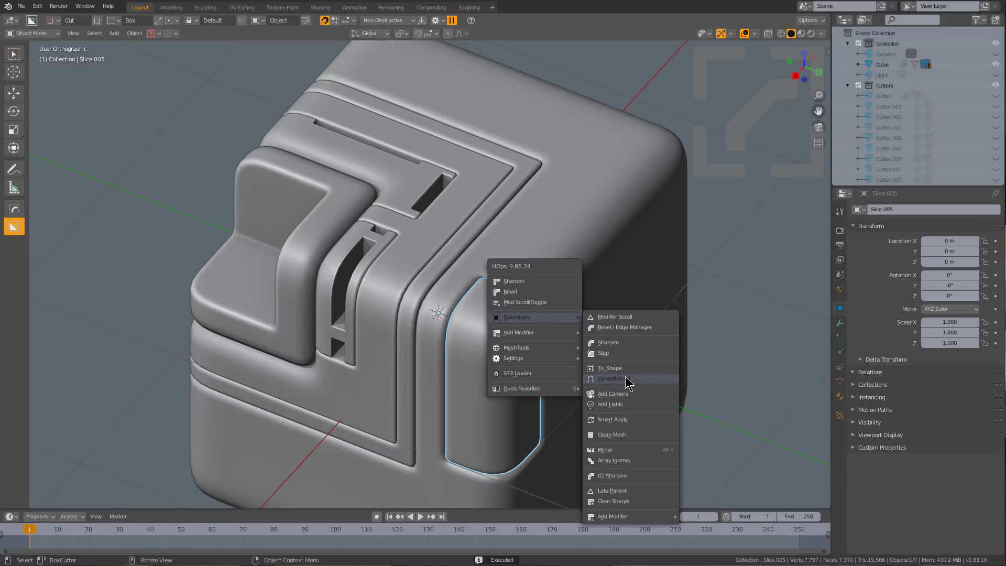
{"action": "left_click", "coordinate": [626, 353]}
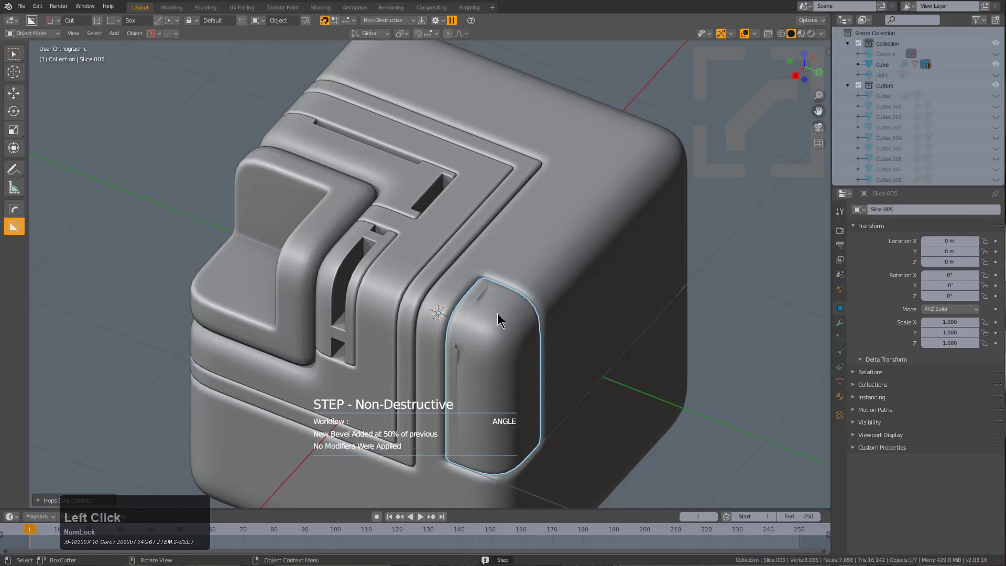
{"action": "scroll", "coordinate": [508, 318], "scroll_direction": "up", "scroll_amount": 2}
{"action": "middle_click_drag", "start_coordinate": [517, 322], "coordinate": [539, 354]}
{"action": "scroll", "coordinate": [530, 325], "scroll_direction": "up", "scroll_amount": 3}
- Set the side corner panel's last bevel width to about 0.040 and run the Step operation on it
{"action": "key", "text": "q"}
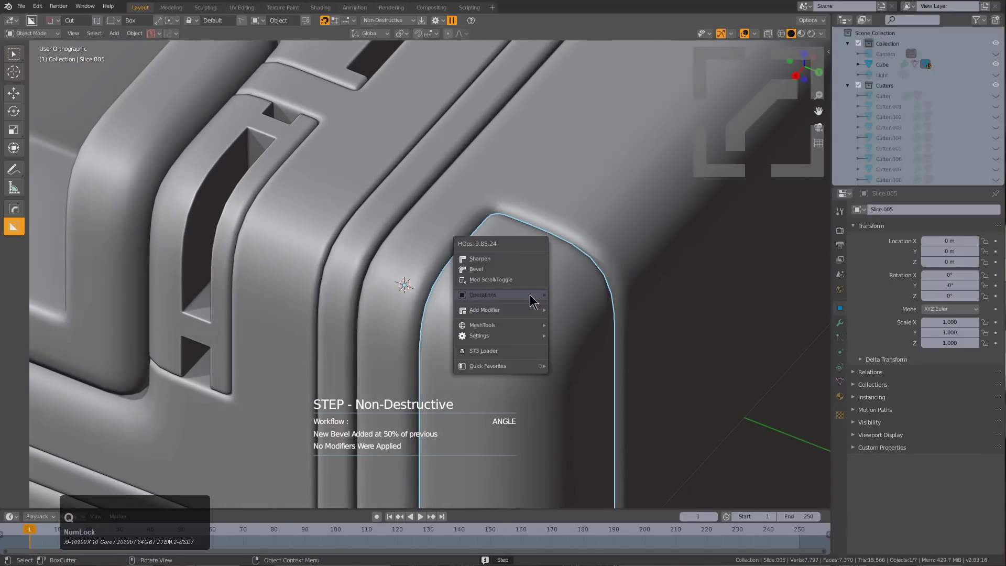
{"action": "left_click", "coordinate": [507, 267]}
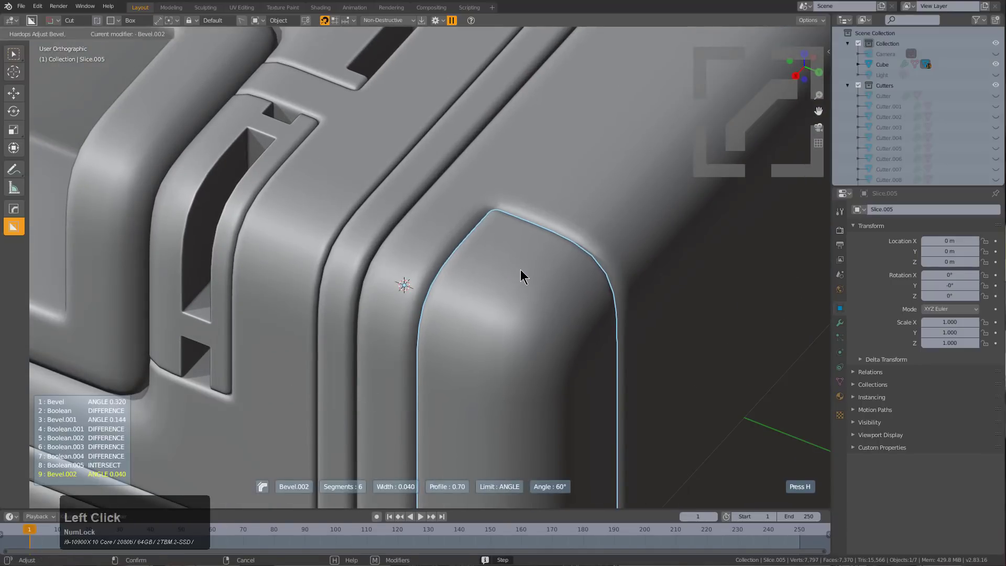
{"action": "left_click", "coordinate": [521, 271]}
{"action": "key", "text": "q"}
{"action": "mouse_move", "coordinate": [519, 297]}
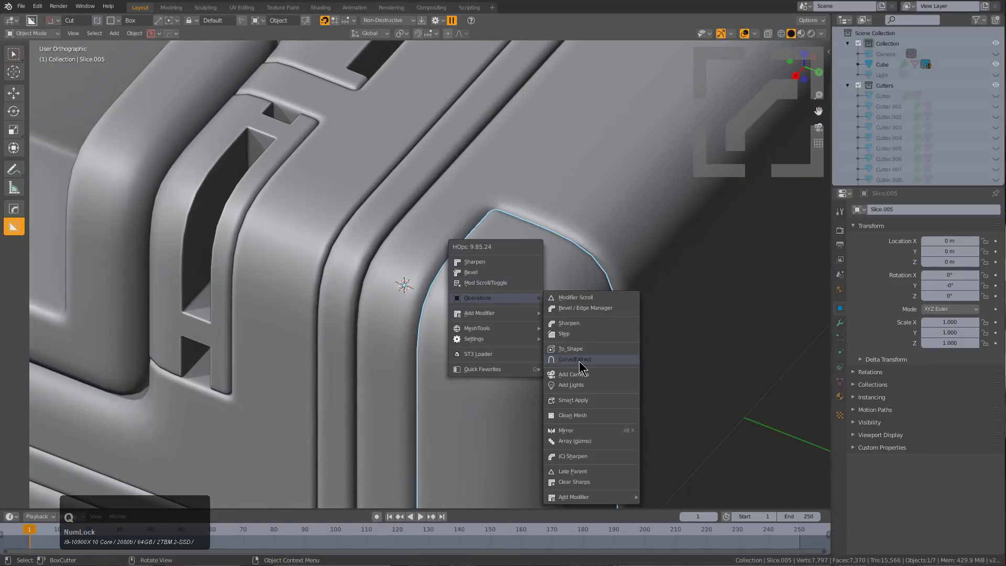
{"action": "left_click", "coordinate": [585, 333]}
- Cut a box-shaped pocket into the upper part of the side corner panel
{"action": "middle_click_drag", "start_coordinate": [514, 315], "coordinate": [584, 263]}
{"action": "left_click_drag", "start_coordinate": [575, 247], "coordinate": [665, 360]}
{"action": "left_click", "coordinate": [674, 429]}
{"action": "middle_click_drag", "start_coordinate": [673, 430], "coordinate": [515, 338]}
{"action": "scroll", "coordinate": [516, 338], "scroll_direction": "up", "scroll_amount": 3}
{"action": "middle_click_drag", "start_coordinate": [356, 310], "coordinate": [569, 299]}
- Reduce the width of the last bevel around the side corner panel's pocket
{"action": "key", "text": "q"}
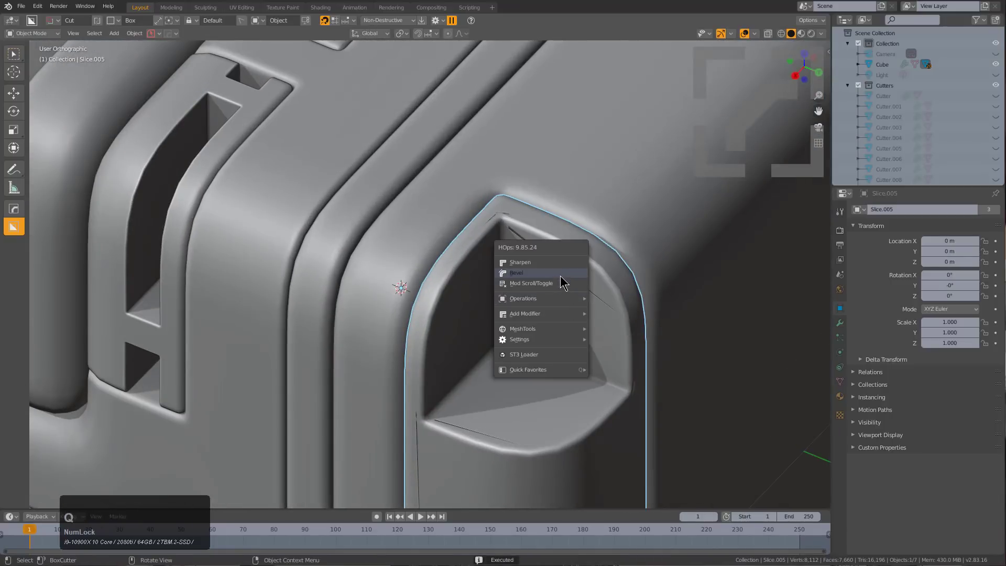
{"action": "left_click", "coordinate": [561, 283]}
{"action": "left_click", "coordinate": [569, 283]}
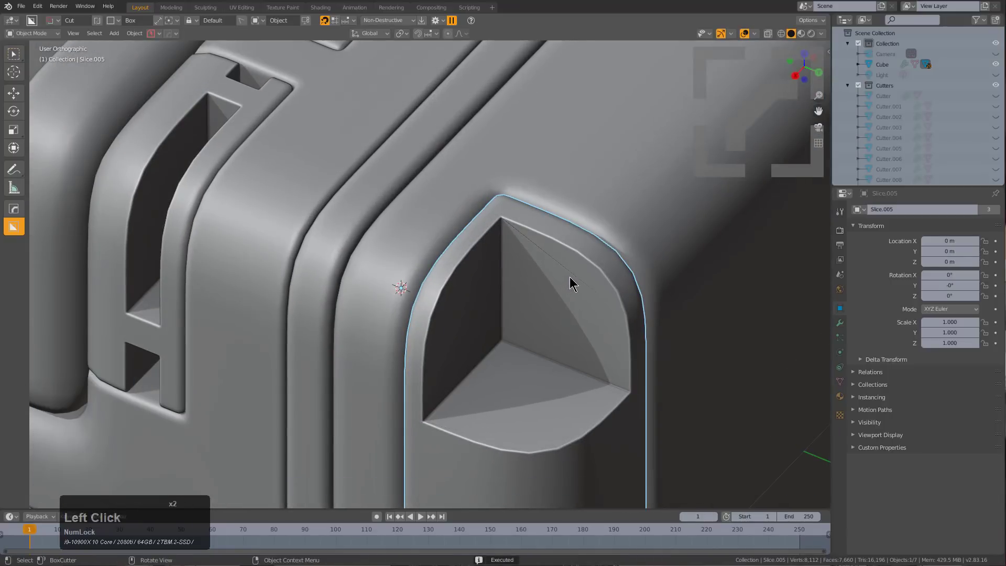
- Reveal the pocket's cutter with Bool Scroll and move it along X to about 0.917 m
{"action": "middle_click_drag", "start_coordinate": [571, 285], "coordinate": [566, 294]}
{"action": "key", "text": "q"}
{"action": "left_click", "coordinate": [520, 306]}
{"action": "scroll", "coordinate": [520, 305], "scroll_direction": "up", "scroll_amount": 1}
{"action": "left_click", "coordinate": [519, 304]}
{"action": "middle_click_drag", "start_coordinate": [519, 309], "coordinate": [524, 353]}
{"action": "key", "text": "g"}
{"action": "key", "text": "x"}
{"action": "left_click", "coordinate": [394, 342]}
{"action": "scroll", "coordinate": [534, 335], "scroll_direction": "down", "scroll_amount": 2}
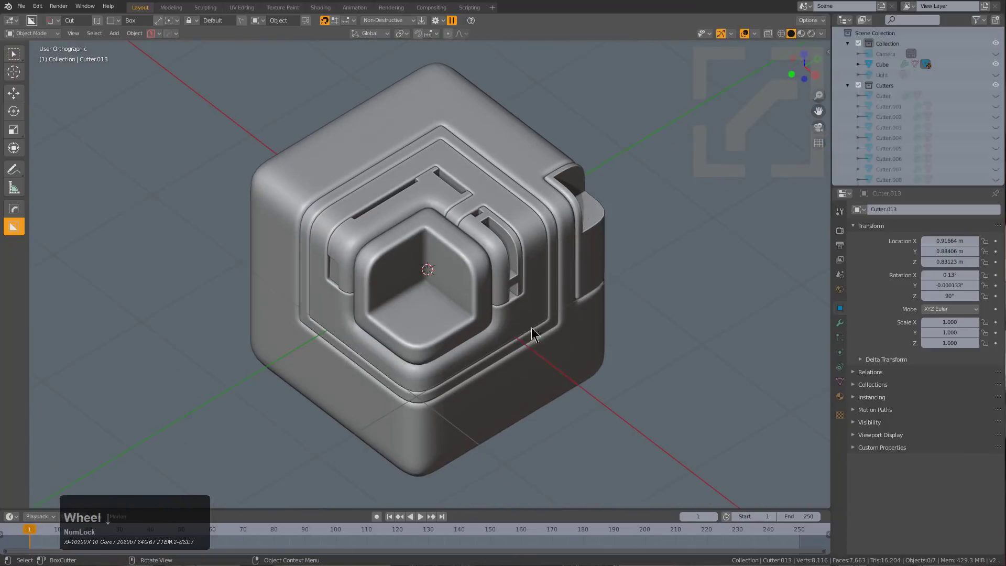
- Add a plane at the cube's centre and scale it to about 1.631 so it extends past the cube's sides
{"action": "scroll", "coordinate": [374, 214], "scroll_direction": "up", "scroll_amount": 1}
{"action": "left_click", "coordinate": [282, 188]}
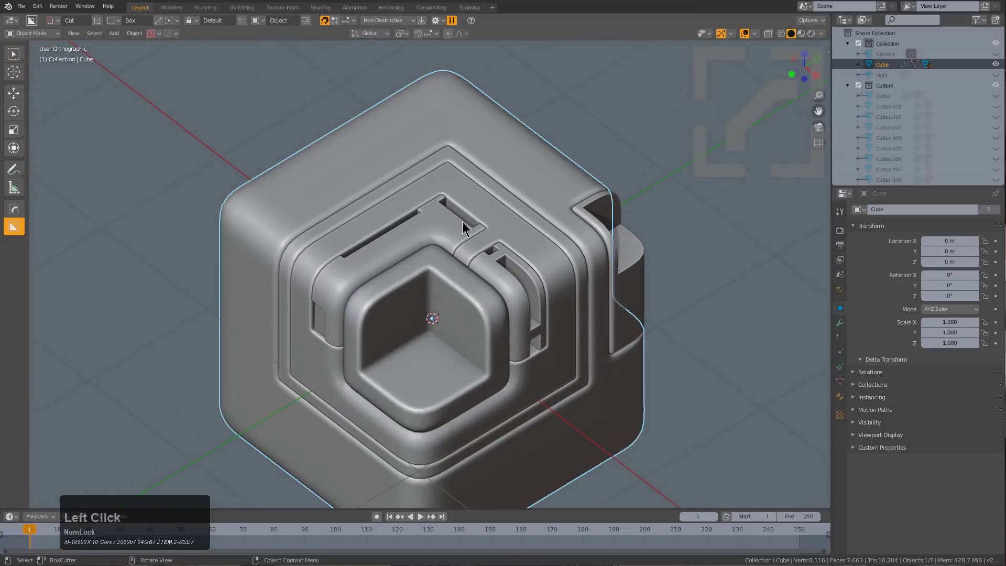
{"action": "scroll", "coordinate": [462, 222], "scroll_direction": "down", "scroll_amount": 1}
{"action": "key", "text": "shift+a"}
{"action": "mouse_move", "coordinate": [463, 222]}
{"action": "left_click", "coordinate": [515, 240]}
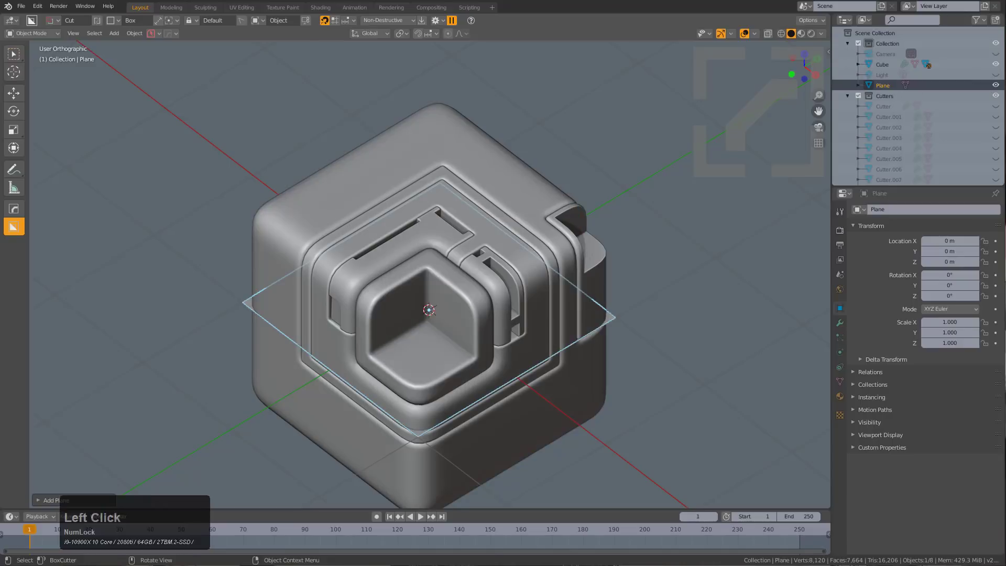
{"action": "key", "text": "s"}
{"action": "left_click", "coordinate": [556, 383]}
- Thicken the plane with HardOps Solidify and move it down along Z across the cube's lower part
{"action": "key", "text": "q"}
{"action": "left_click", "coordinate": [572, 393]}
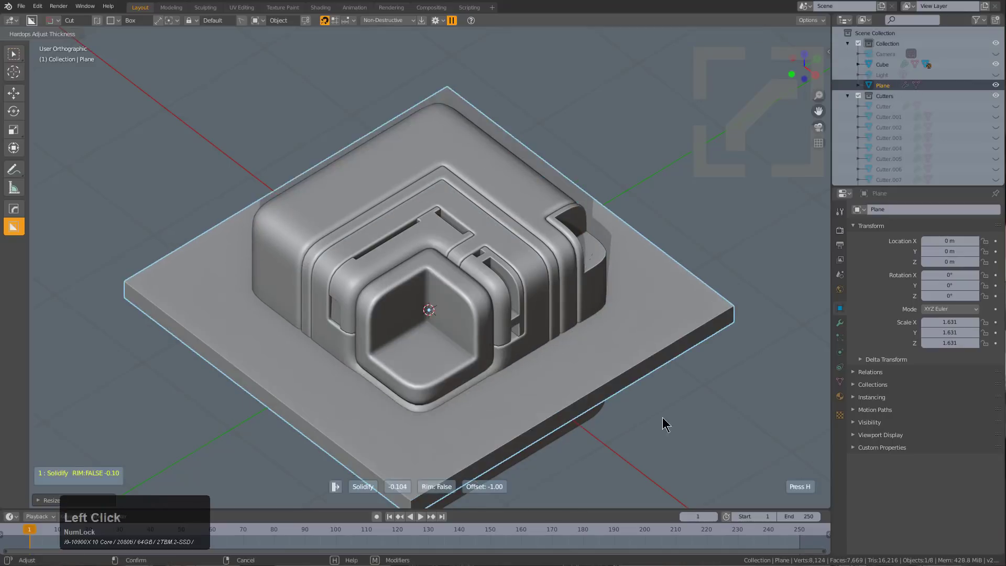
{"action": "middle_click_drag", "start_coordinate": [591, 407], "coordinate": [560, 341]}
{"action": "key", "text": "g"}
{"action": "key", "text": "z"}
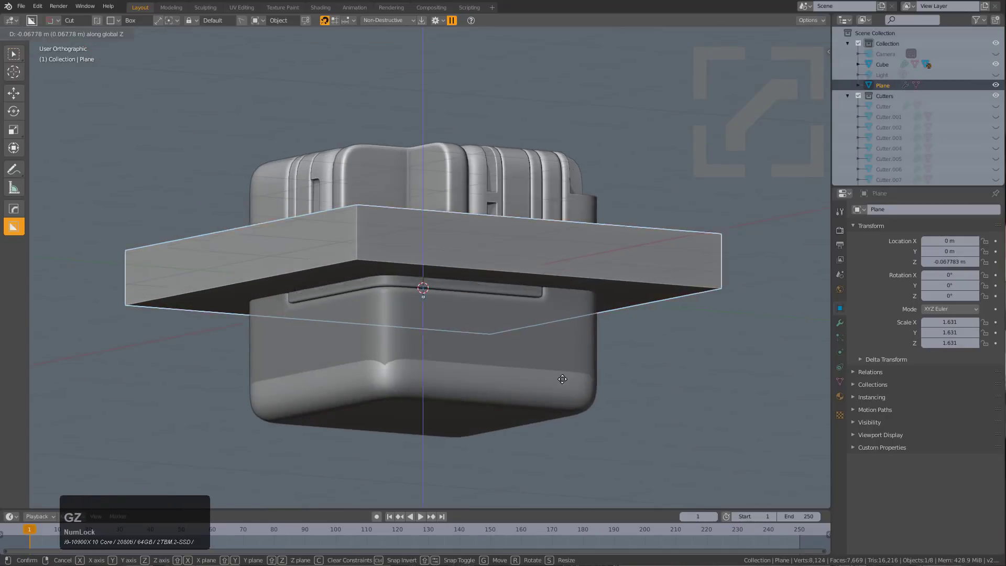
{"action": "left_click", "coordinate": [568, 429]}
- Slash the cube with the thick plane, separating a band near its base
{"action": "middle_click_drag", "start_coordinate": [273, 247], "coordinate": [291, 278]}
{"action": "middle_click_drag", "start_coordinate": [291, 278], "coordinate": [300, 290], "text": "shift"}
{"action": "left_click", "coordinate": [284, 265], "text": "shift"}
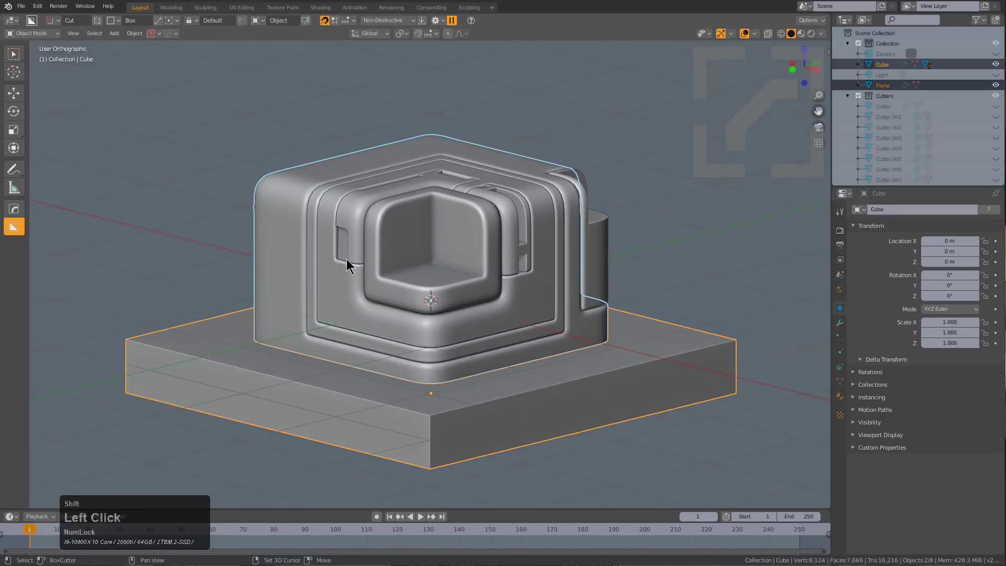
{"action": "key", "text": "q"}
{"action": "mouse_move", "coordinate": [494, 299]}
{"action": "left_click", "coordinate": [531, 339]}
- Adjust the last bevel on the sliced lower band with HardOps, leaving nothing selected
{"action": "middle_click_drag", "start_coordinate": [532, 340], "coordinate": [477, 366]}
{"action": "left_click", "coordinate": [442, 353]}
{"action": "scroll", "coordinate": [494, 348], "scroll_direction": "up", "scroll_amount": 3}
{"action": "key", "text": "q"}
{"action": "left_click", "coordinate": [499, 368]}
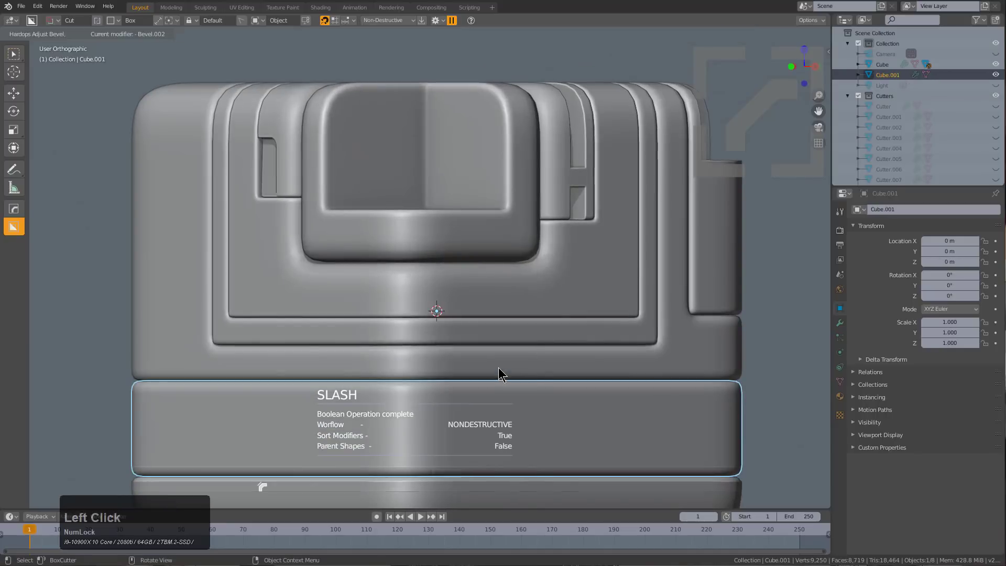
{"action": "left_click", "coordinate": [517, 367]}
{"action": "scroll", "coordinate": [486, 266], "scroll_direction": "down", "scroll_amount": 2}
{"action": "key", "text": "alt+a"}
{"action": "middle_click_drag", "start_coordinate": [486, 266], "coordinate": [512, 315]}
{"action": "scroll", "coordinate": [499, 331], "scroll_direction": "down", "scroll_amount": 2}
{"action": "middle_click_drag", "start_coordinate": [512, 314], "coordinate": [537, 337]}
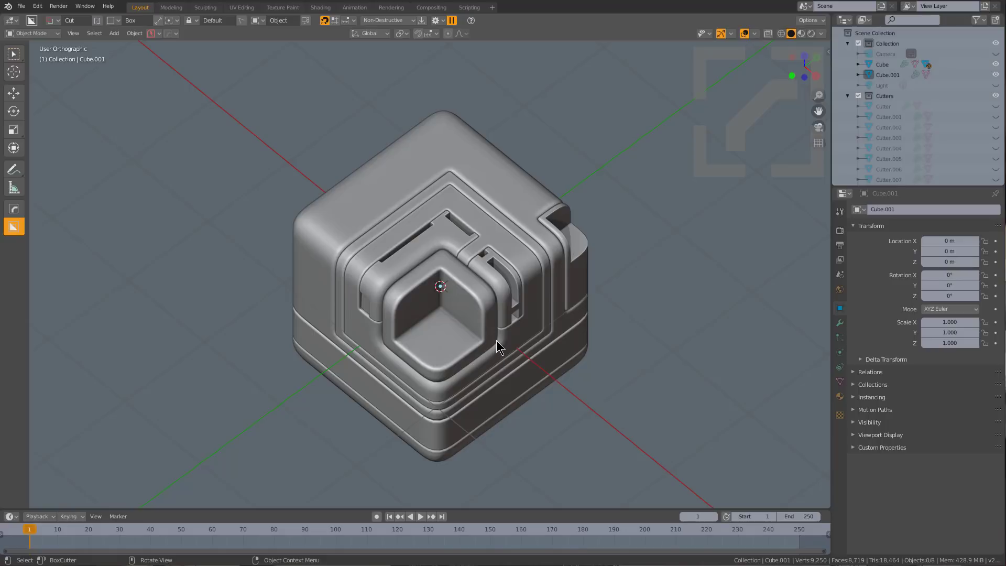
{"action": "middle_click_drag", "start_coordinate": [498, 341], "coordinate": [475, 313], "text": "shift"}
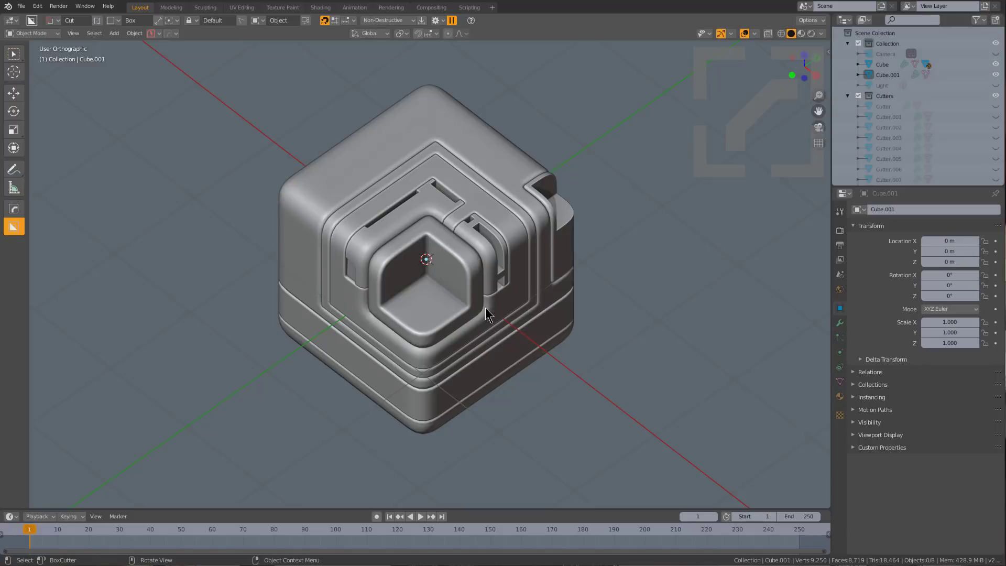
{"action": "scroll", "coordinate": [492, 303], "scroll_direction": "up", "scroll_amount": 1}
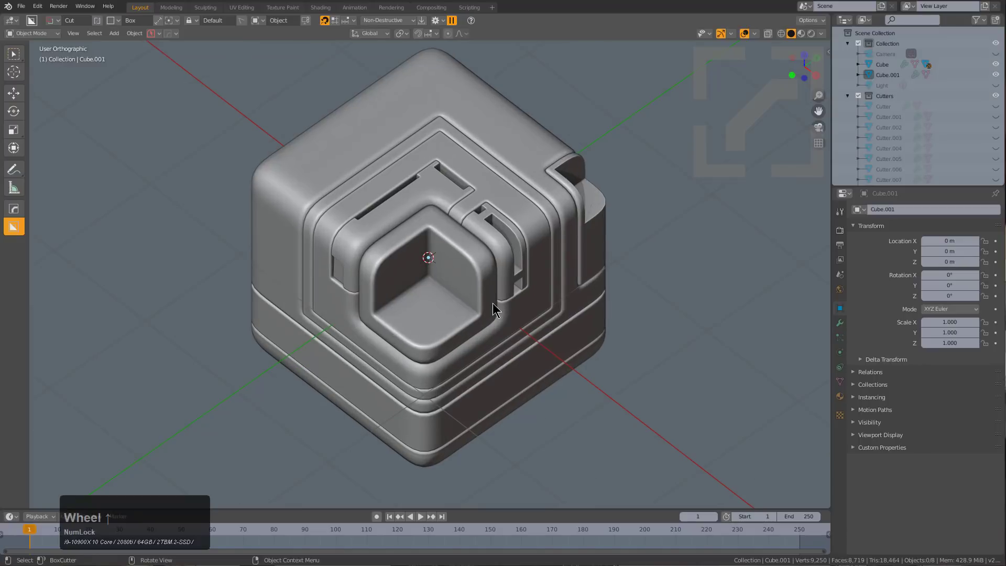
{"action": "scroll", "coordinate": [492, 291], "scroll_direction": "down", "scroll_amount": 1}
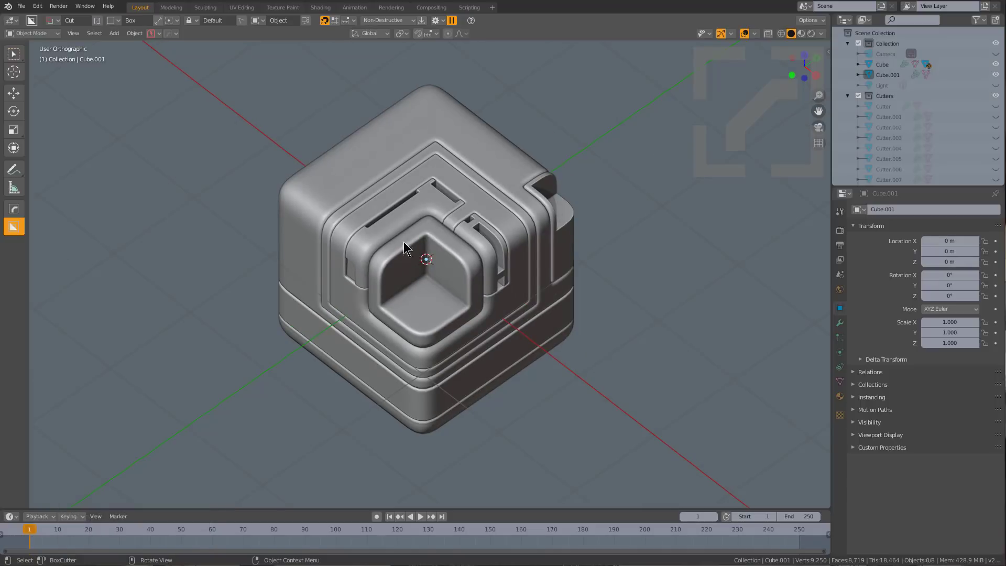
- Assign new random blank Principled materials to all the objects with Material Scroll, showing them in Material Preview shading
{"action": "key", "text": "a"}
{"action": "key", "text": "m"}
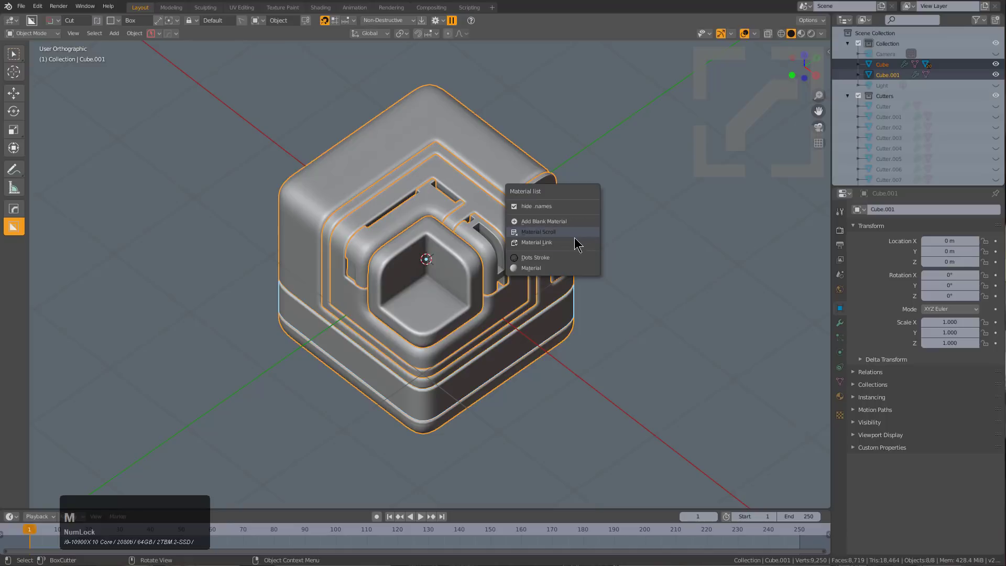
{"action": "left_click", "coordinate": [576, 234]}
{"action": "scroll", "coordinate": [577, 234], "scroll_direction": "up", "scroll_amount": 7}
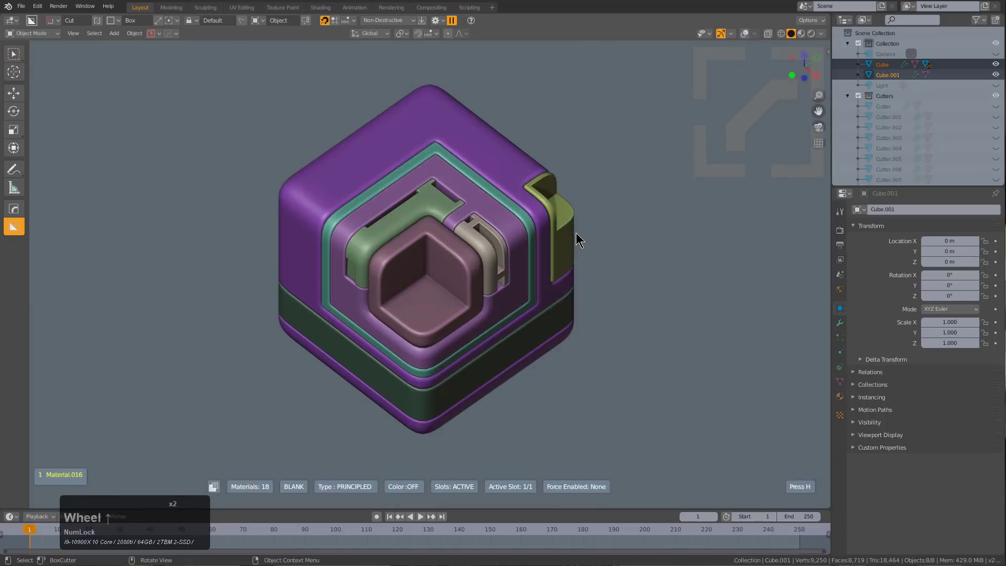
{"action": "scroll", "coordinate": [576, 240], "scroll_direction": "up", "scroll_amount": 8}
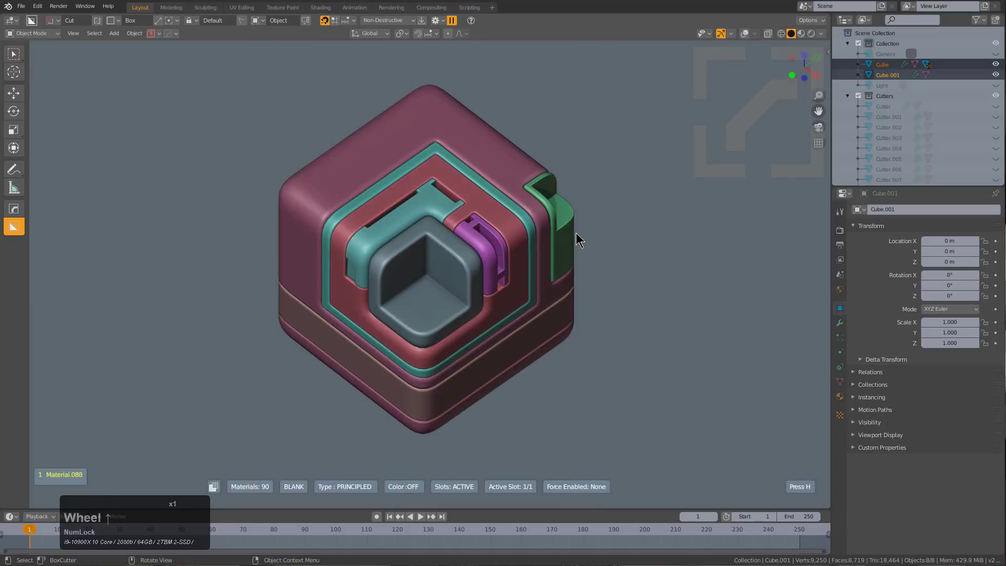
{"action": "scroll", "coordinate": [577, 240], "scroll_direction": "up", "scroll_amount": 2}
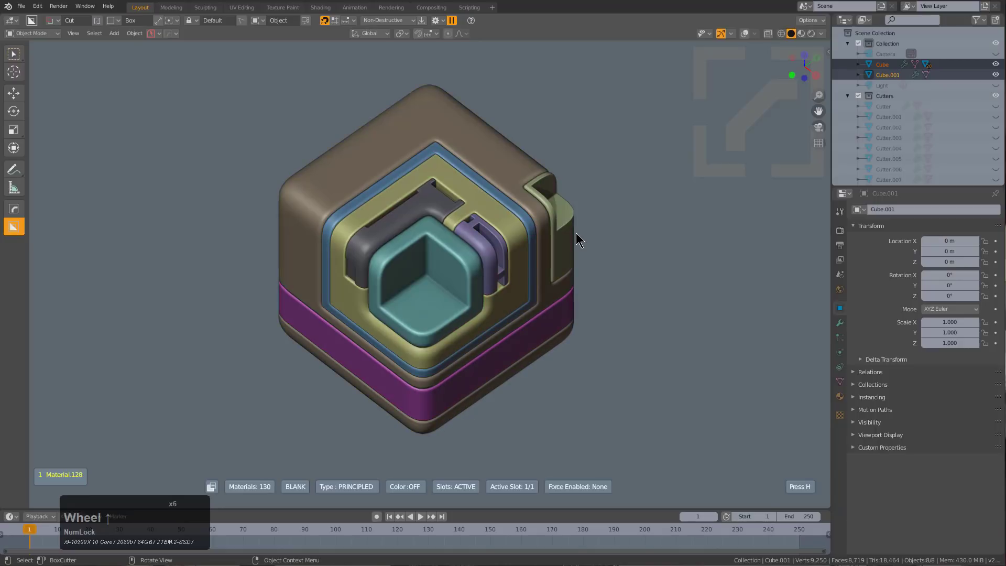
{"action": "scroll", "coordinate": [577, 240], "scroll_direction": "up", "scroll_amount": 2}
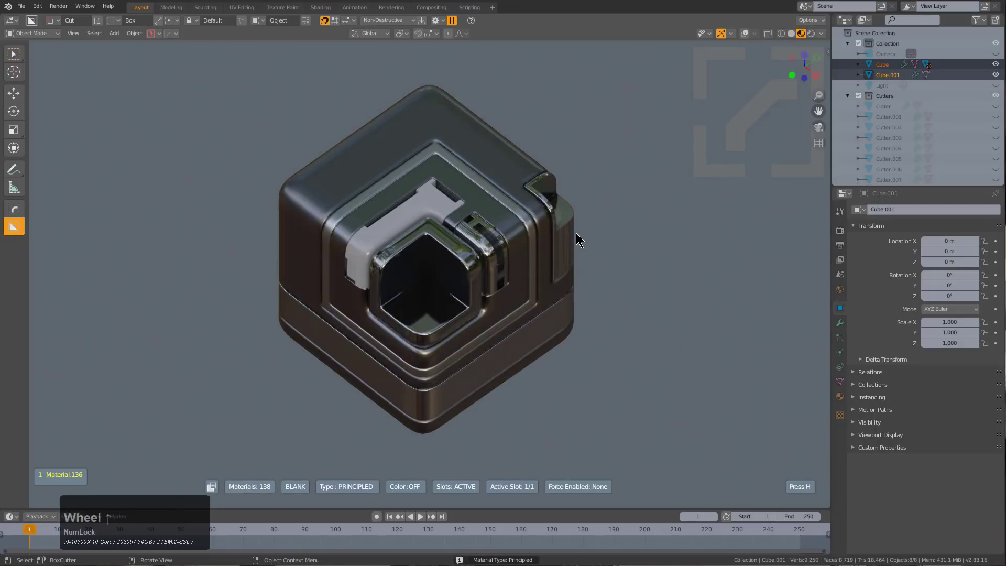
{"action": "scroll", "coordinate": [577, 234], "scroll_direction": "up", "scroll_amount": 4}
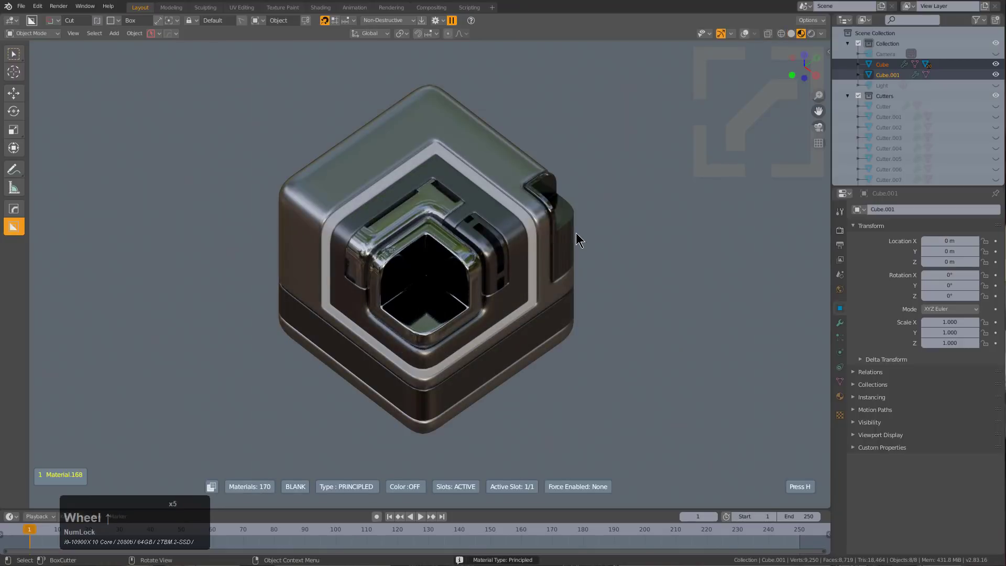
{"action": "scroll", "coordinate": [576, 234], "scroll_direction": "up", "scroll_amount": 1}
{"action": "left_click", "coordinate": [576, 234], "text": "alt"}
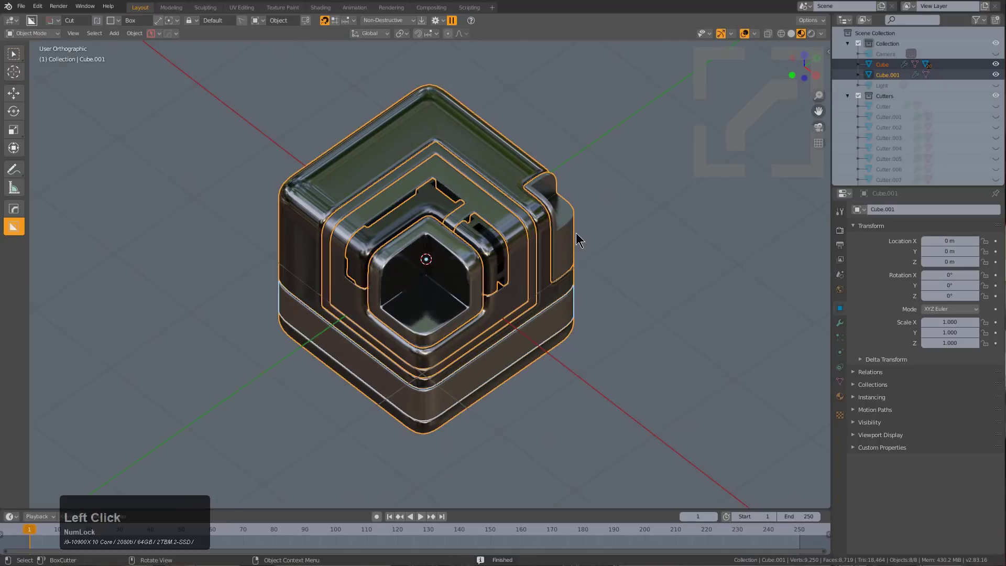
{"action": "key", "text": "alt+a"}
- Add a floor plane, scale it by 80 and move it down along Z to -1 m
{"action": "middle_click_drag", "start_coordinate": [509, 342], "coordinate": [510, 307]}
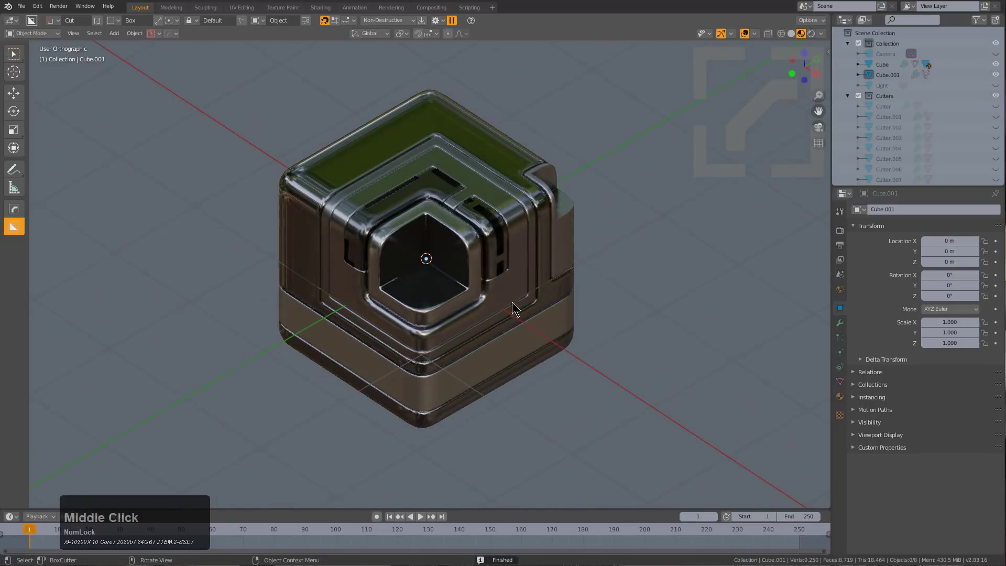
{"action": "key", "text": "shift+a"}
{"action": "mouse_move", "coordinate": [530, 247]}
{"action": "left_click", "coordinate": [576, 260]}
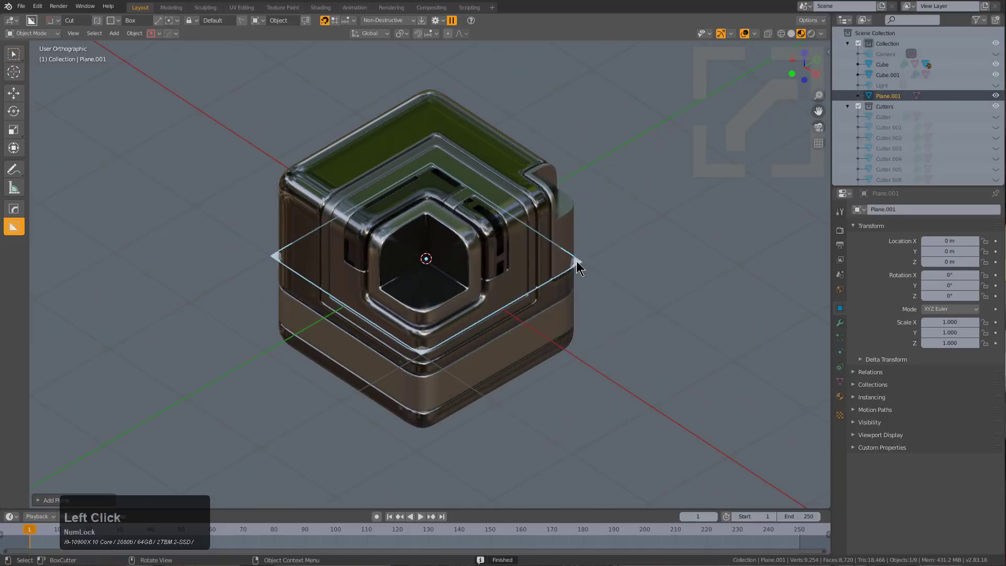
{"action": "type", "text": "s"}
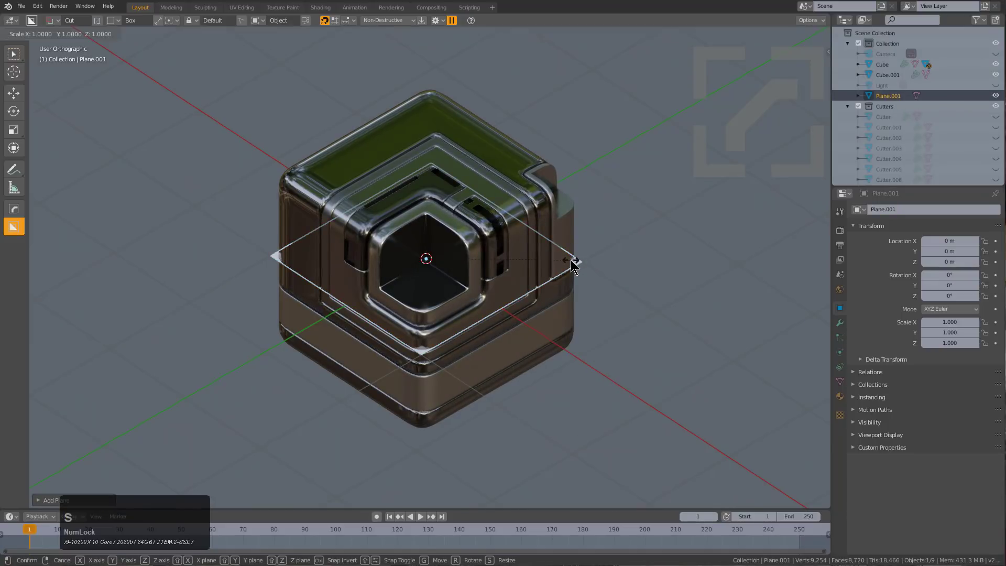
{"action": "type", "text": "80gz"}
{"action": "key", "text": "KP_Subtract"}
{"action": "key", "text": "KP_Enter"}
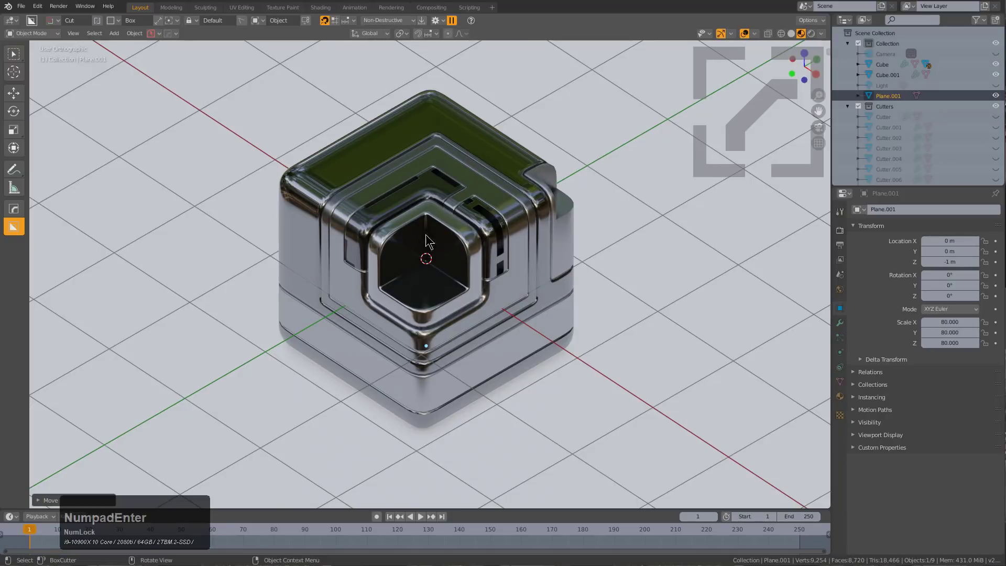
- Give the floor plane a dark reflective blank material with Material Scroll and deselect it
{"action": "key", "text": "ctrl+m"}
{"action": "left_click", "coordinate": [551, 272]}
{"action": "scroll", "coordinate": [552, 269], "scroll_direction": "up", "scroll_amount": 2}
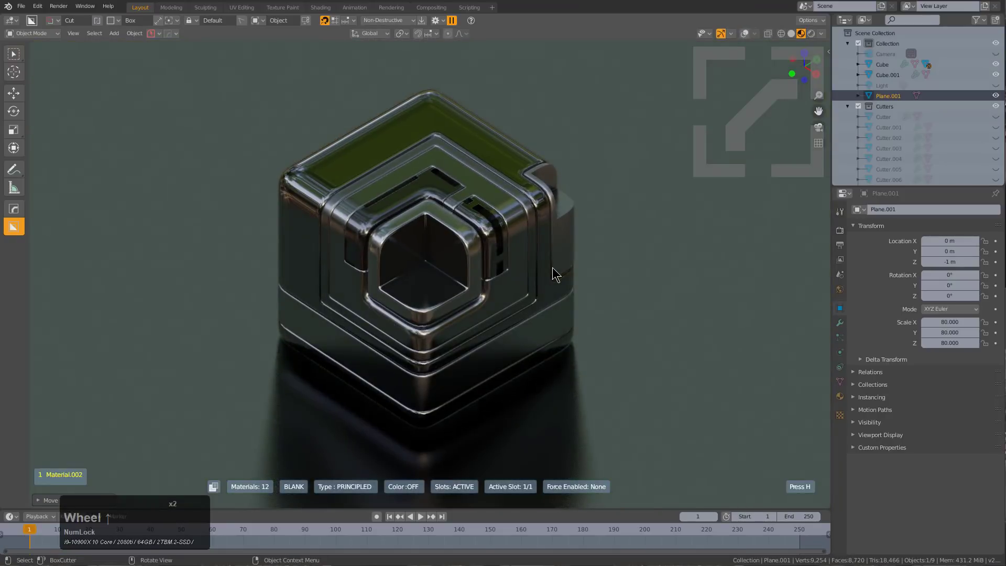
{"action": "left_click", "coordinate": [553, 267]}
{"action": "key", "text": "a"}
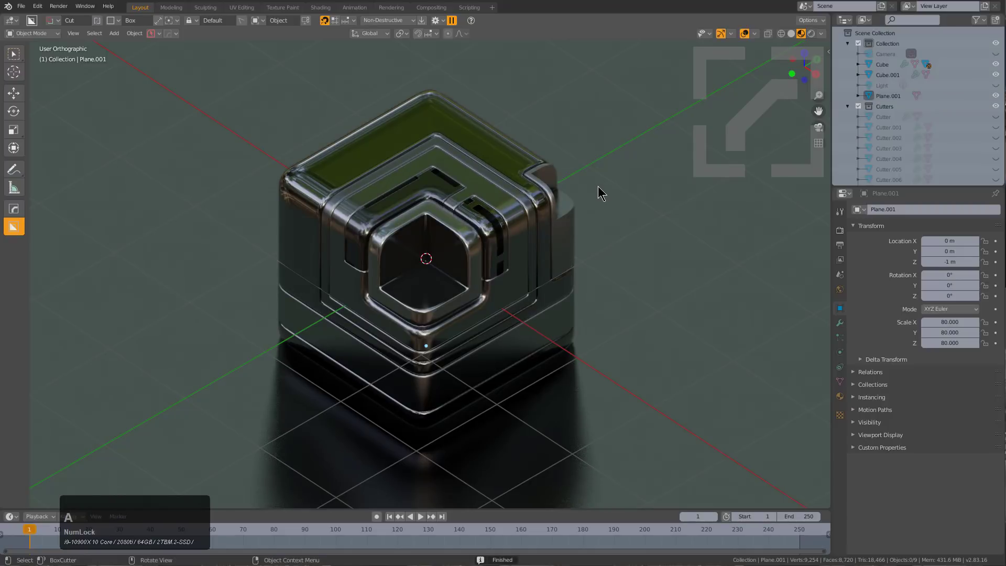
{"action": "middle_click_drag", "start_coordinate": [598, 187], "coordinate": [599, 187]}
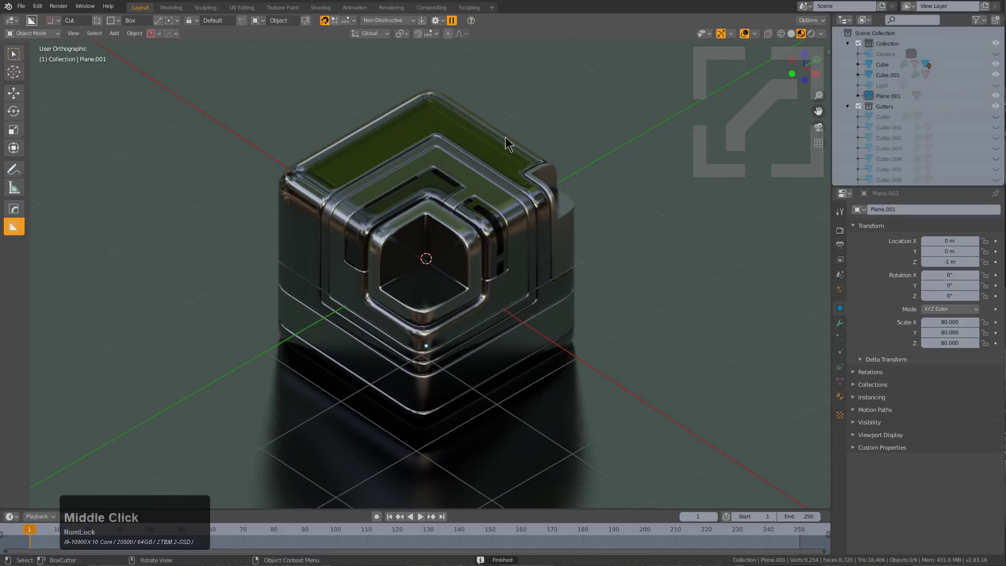
- Add a HardOps turntable camera to the scene
{"action": "key", "text": "q"}
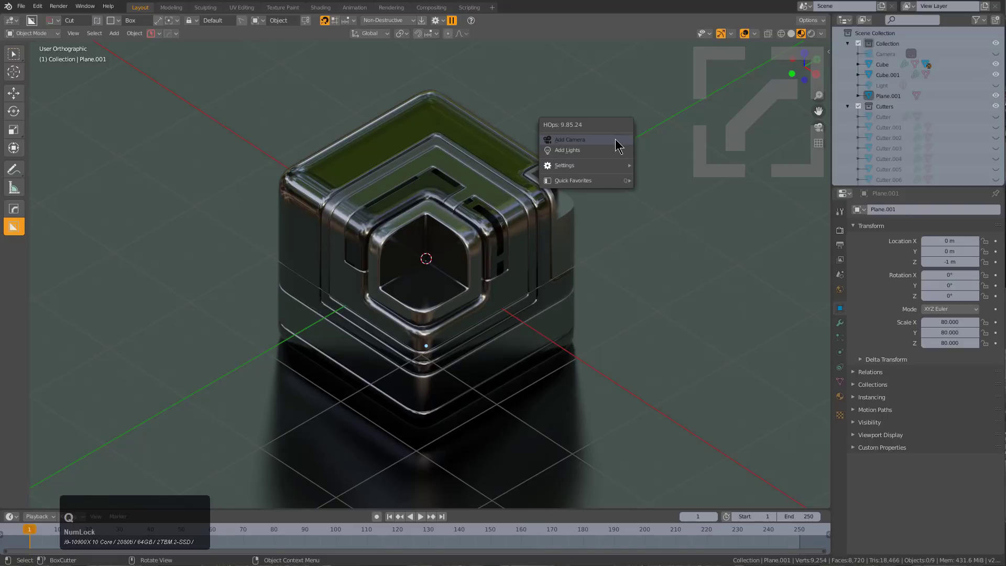
{"action": "left_click", "coordinate": [616, 139]}
{"action": "scroll", "coordinate": [550, 227], "scroll_direction": "up", "scroll_amount": 2}
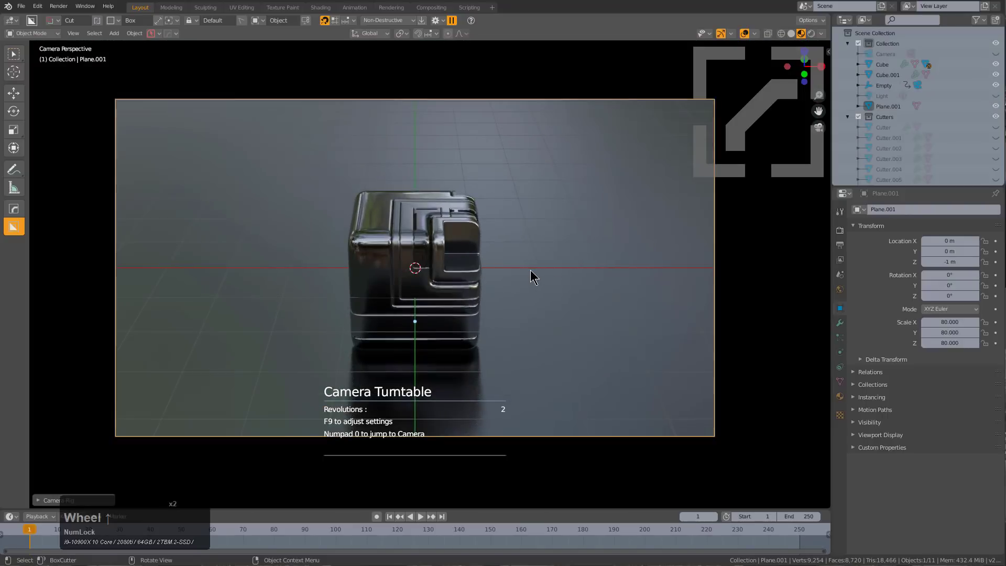
- Move the camera closer to the cube along its local Z axis and play the turntable to frame 21
{"action": "key", "text": "g"}
{"action": "key", "text": "z"}
{"action": "key", "text": "z"}
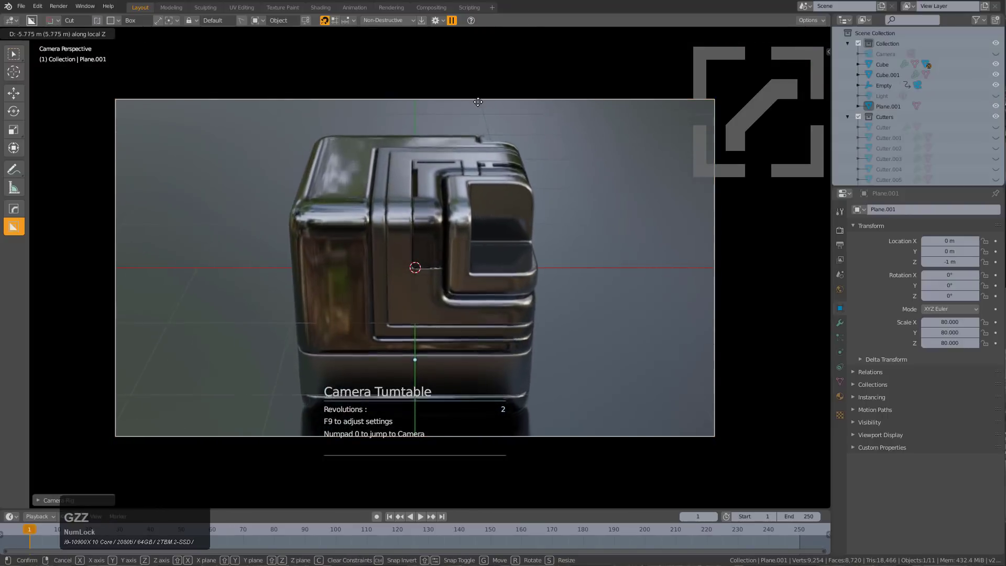
{"action": "left_click", "coordinate": [531, 203]}
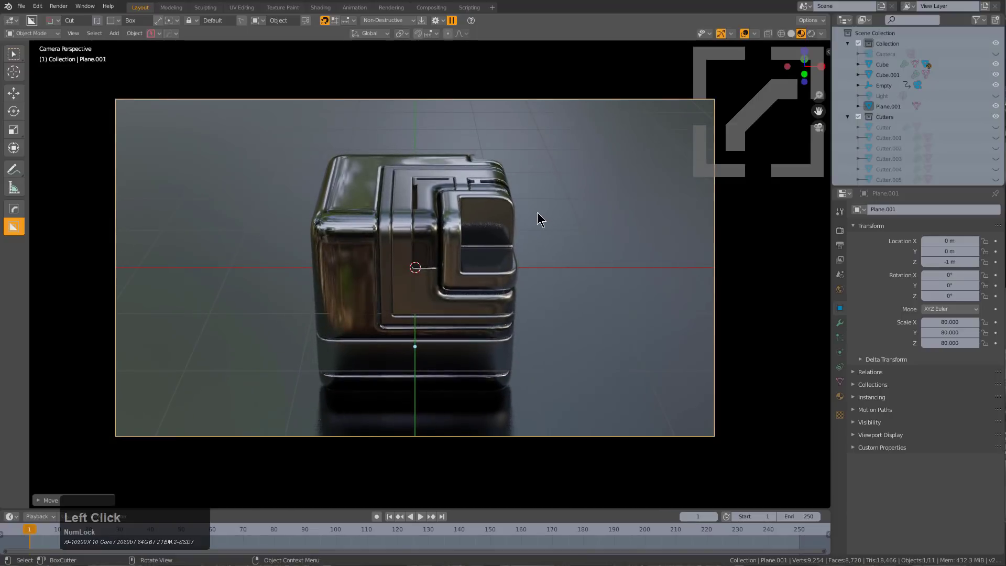
{"action": "key", "text": "shift+space"}
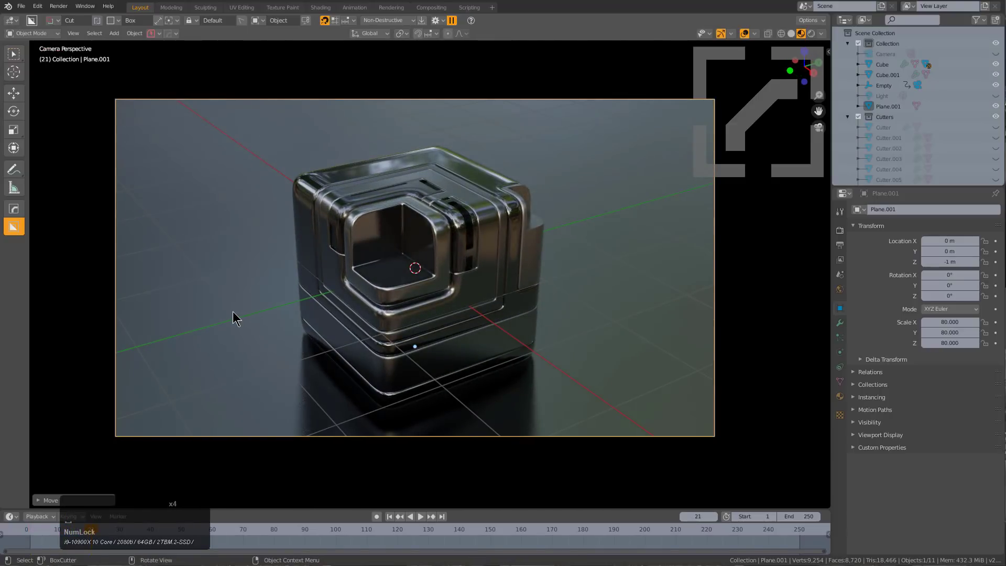
- Switch the viewport HDR to night.exr with the HardOps viewport adjustment, enable To_Render, and view the scene in rendered shading
{"action": "key", "text": "alt+v"}
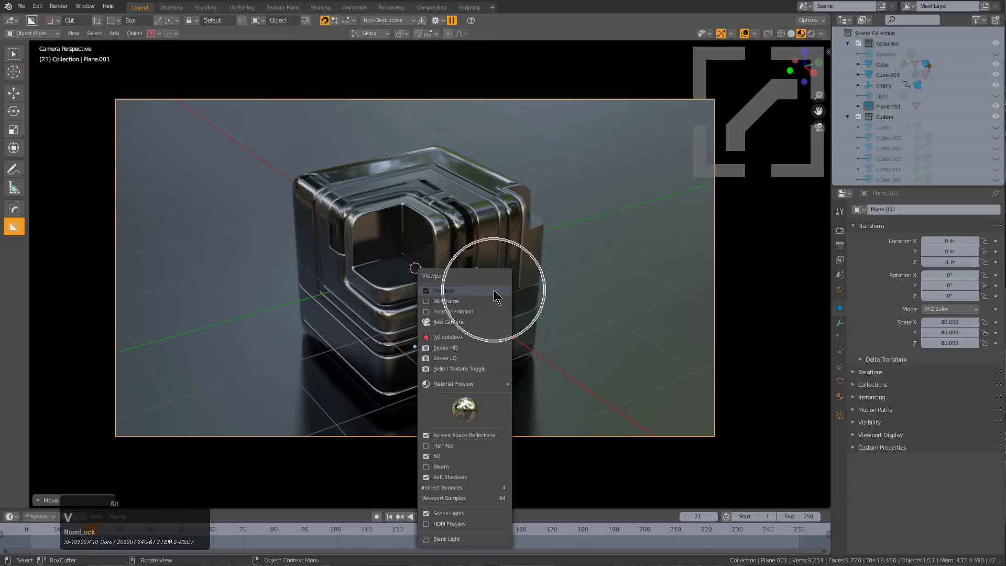
{"action": "left_click", "coordinate": [494, 290]}
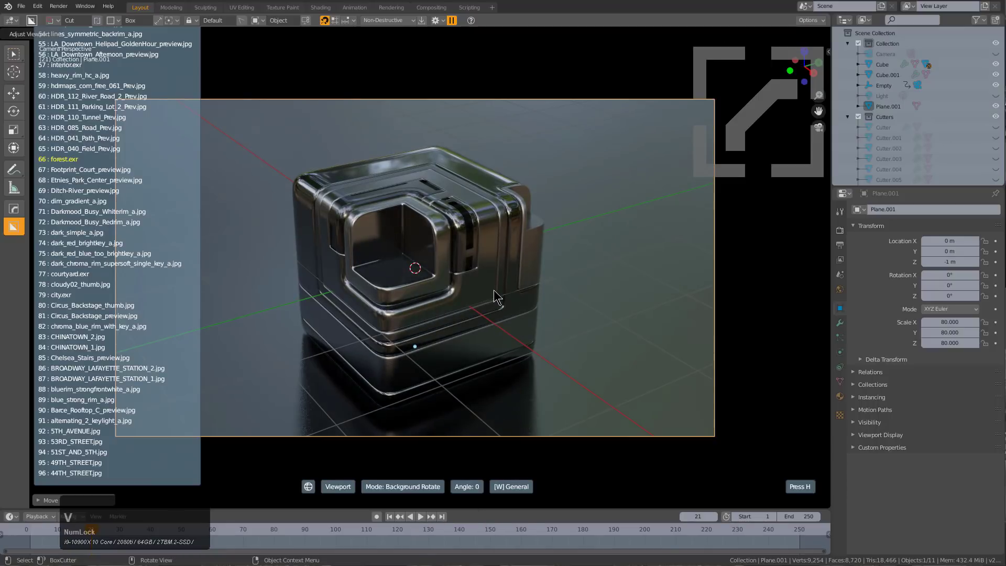
{"action": "scroll", "coordinate": [494, 290], "scroll_direction": "up", "scroll_amount": 5}
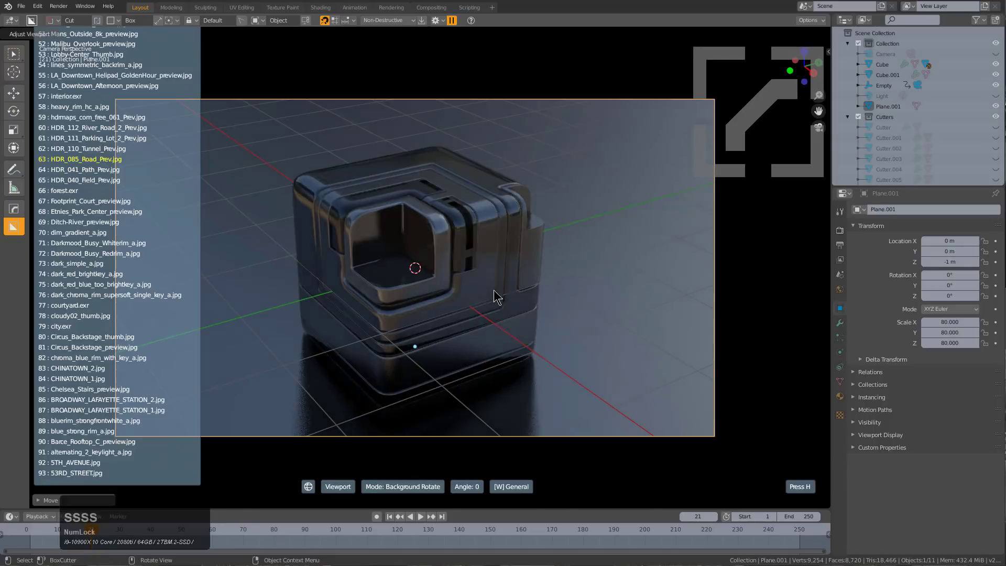
{"action": "scroll", "coordinate": [493, 290], "scroll_direction": "up", "scroll_amount": 8}
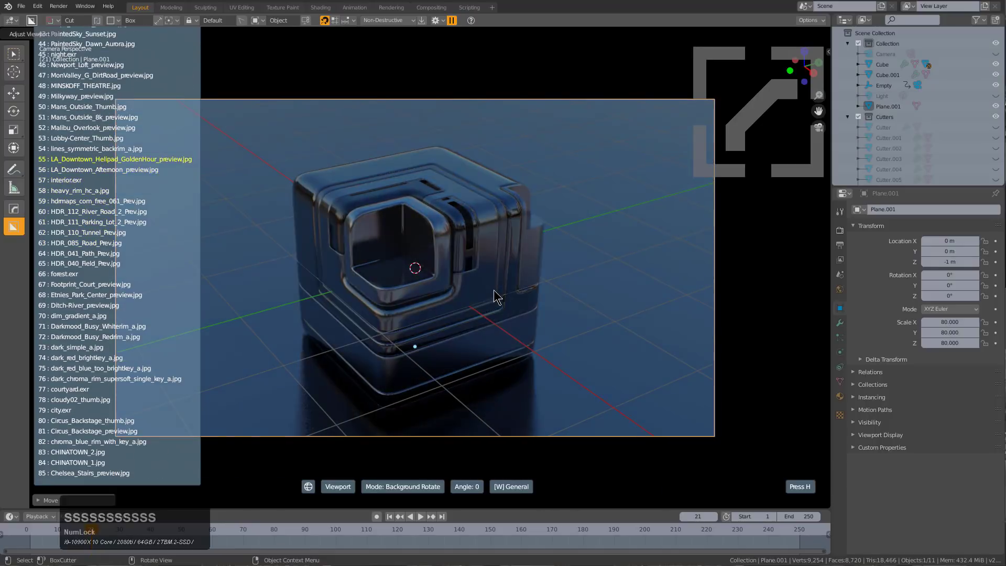
{"action": "scroll", "coordinate": [494, 290], "scroll_direction": "up", "scroll_amount": 6}
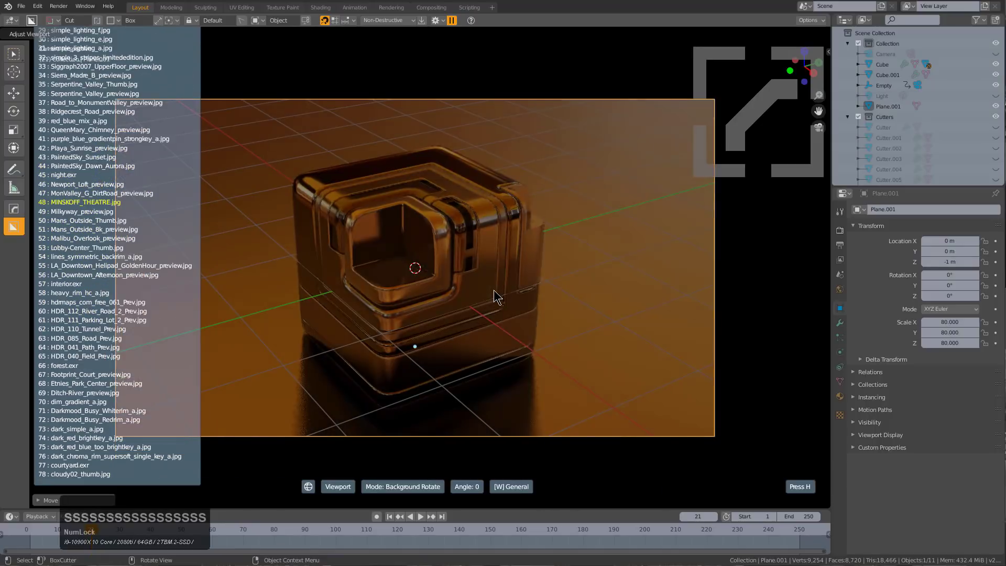
{"action": "scroll", "coordinate": [494, 291], "scroll_direction": "up", "scroll_amount": 2}
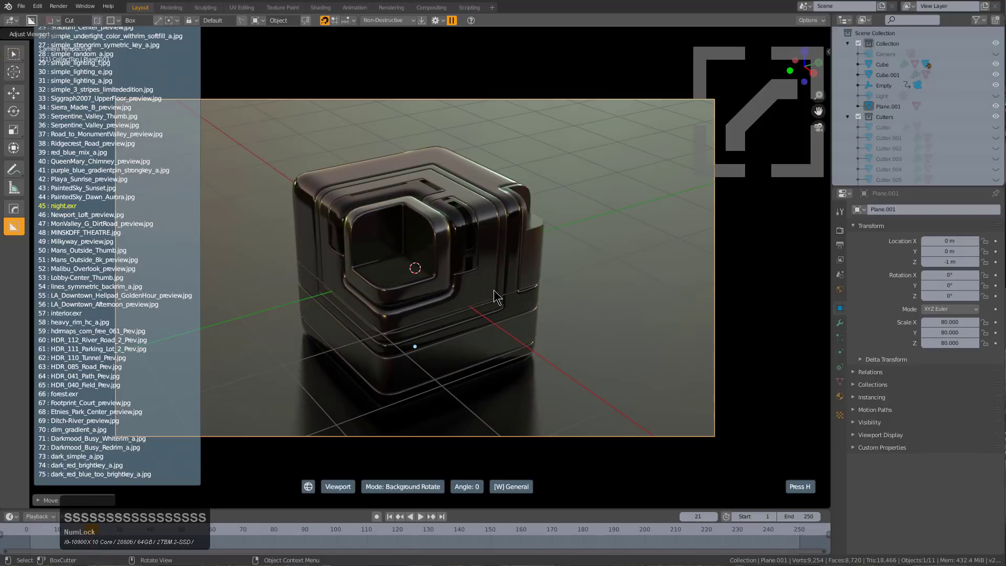
{"action": "key", "text": "r"}
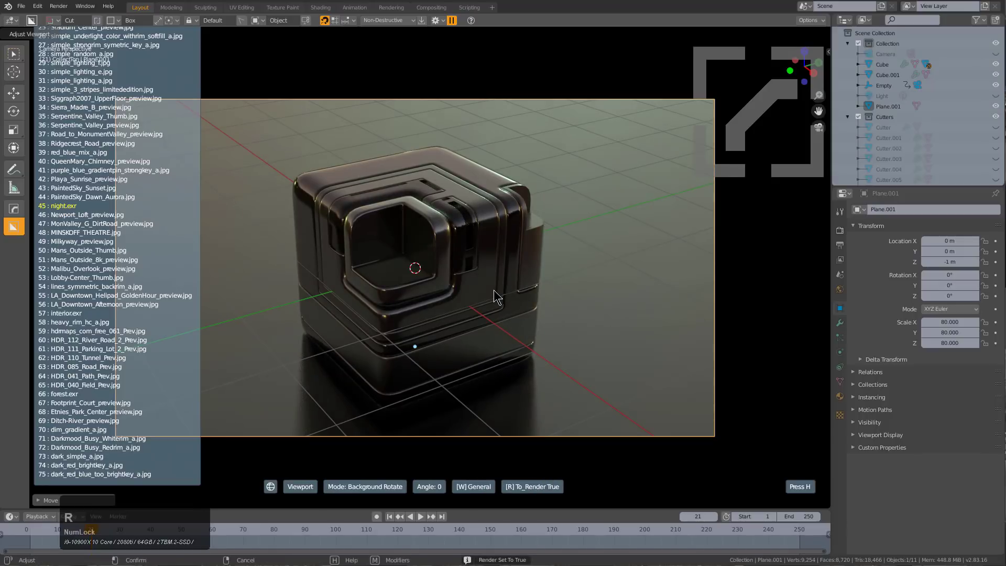
{"action": "left_click", "coordinate": [494, 290]}
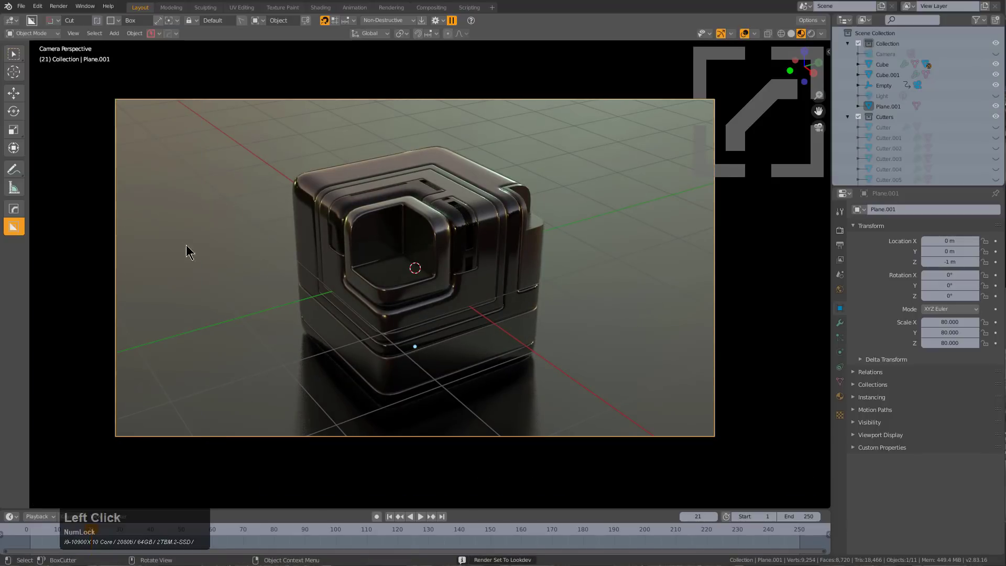
{"action": "left_click", "coordinate": [811, 35]}
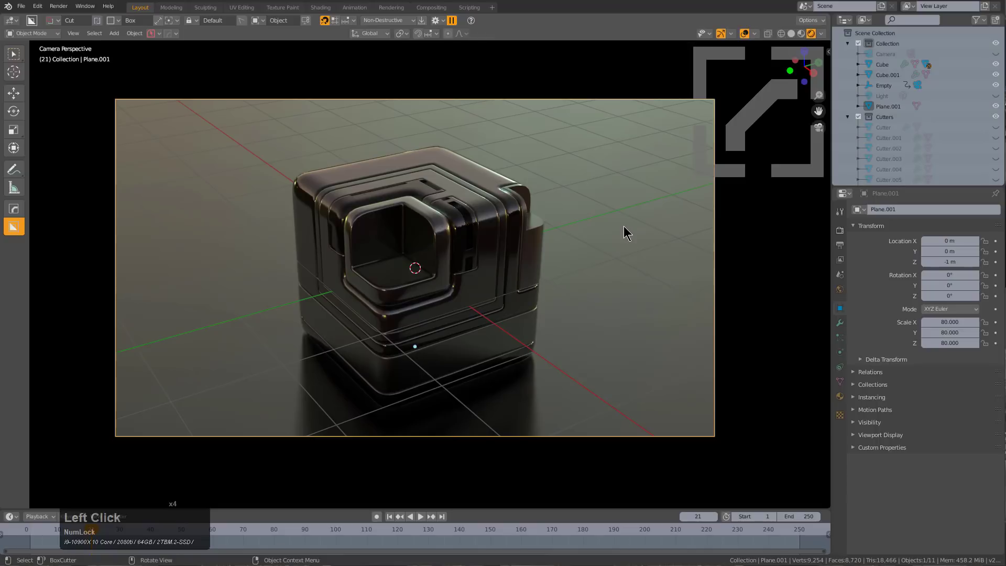
- Deselect everything and add a random HardOps light rig with 5 point, 4 area and 3 sun lights
{"action": "scroll", "coordinate": [626, 232], "scroll_direction": "up", "scroll_amount": 1}
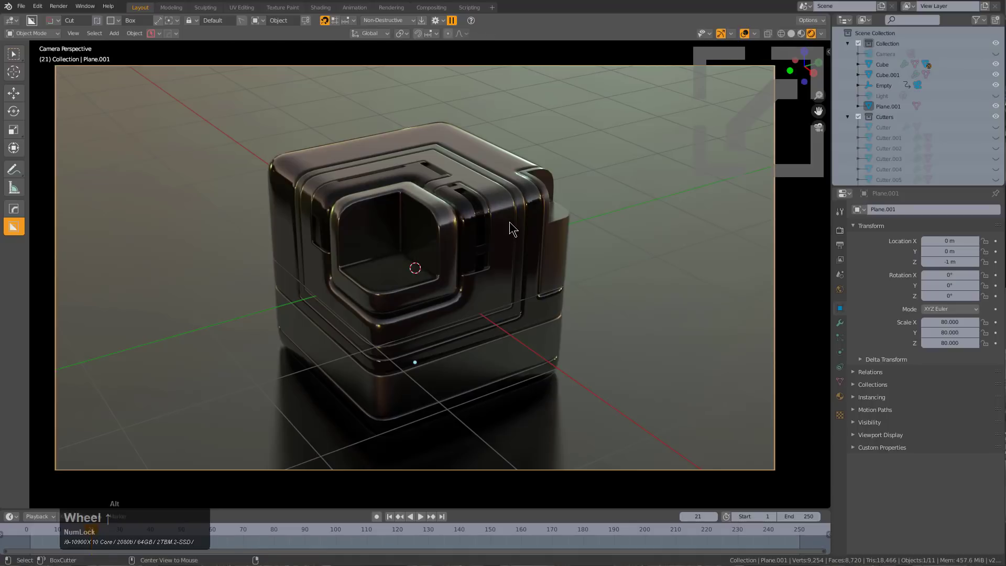
{"action": "key", "text": "a"}
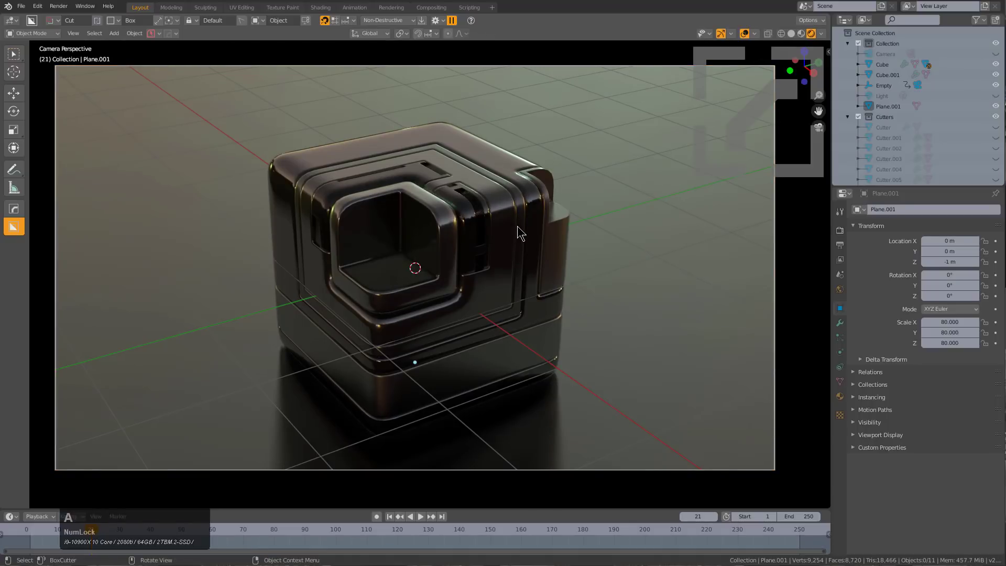
{"action": "key", "text": "q"}
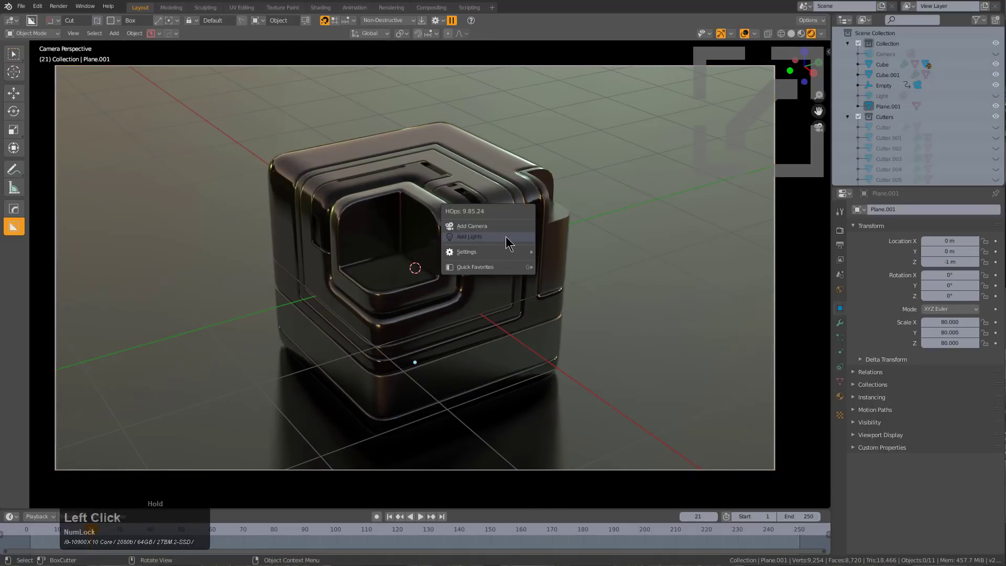
{"action": "left_click", "coordinate": [507, 243]}
{"action": "scroll", "coordinate": [507, 242], "scroll_direction": "down", "scroll_amount": 3}
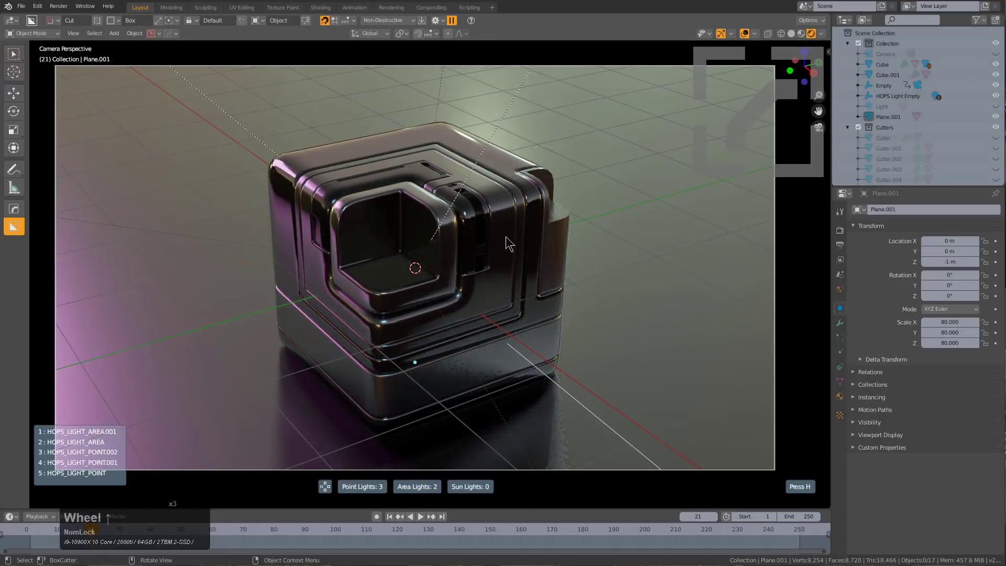
{"action": "scroll", "coordinate": [507, 243], "scroll_direction": "down", "scroll_amount": 1}
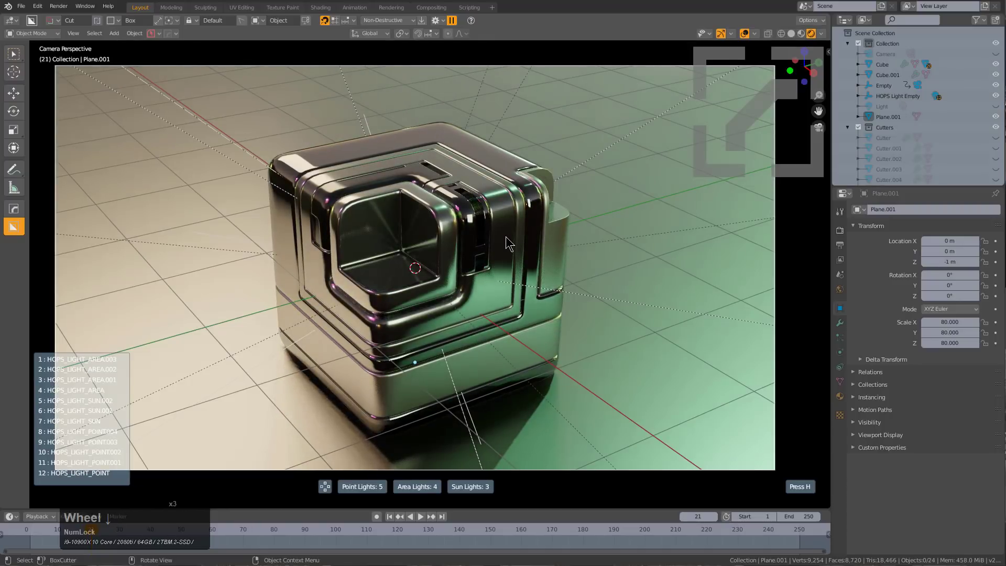
- Randomize the colors of the HardOps lights repeatedly until they give pale green lighting with reddish tints on the cube
{"action": "key", "text": "c"}
{"action": "key", "text": "c"}
{"action": "key", "text": "c"}
{"action": "key", "text": "c"}
{"action": "key", "text": "c"}
{"action": "key", "text": "c"}
{"action": "key", "text": "c"}
{"action": "key", "text": "c"}
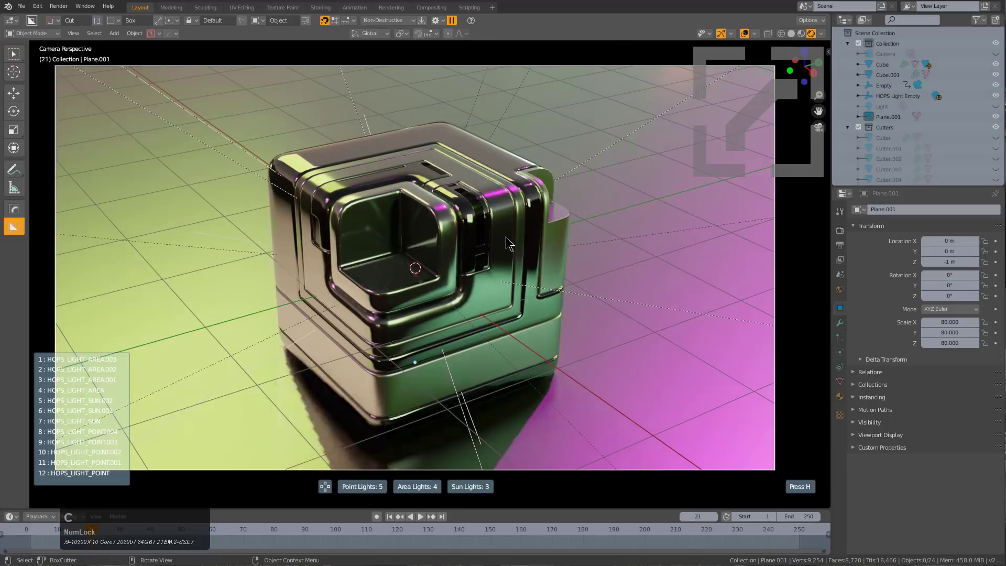
{"action": "key", "text": "c"}
{"action": "key", "text": "c"}
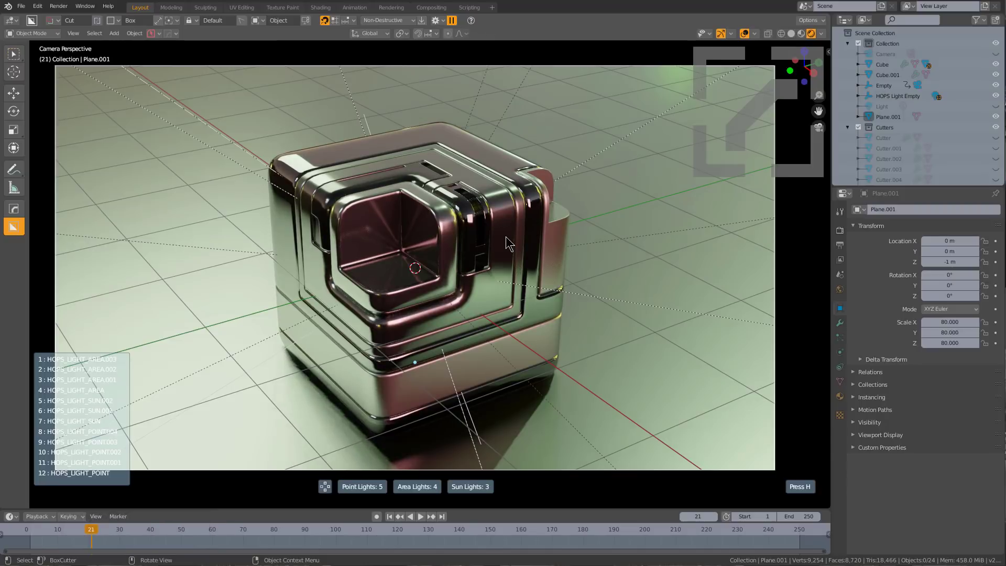
- Lower the energy of all HardOps lights considerably to darken the overexposed floor and cube
{"action": "key", "text": "minus"}
{"action": "key", "text": "minus"}
{"action": "key", "text": "minus"}
{"action": "key", "text": "minus"}
{"action": "key", "text": "minus"}
{"action": "key", "text": "minus"}
{"action": "key", "text": "minus"}
{"action": "key", "text": "minus"}
{"action": "key", "text": "minus"}
{"action": "key", "text": "minus"}
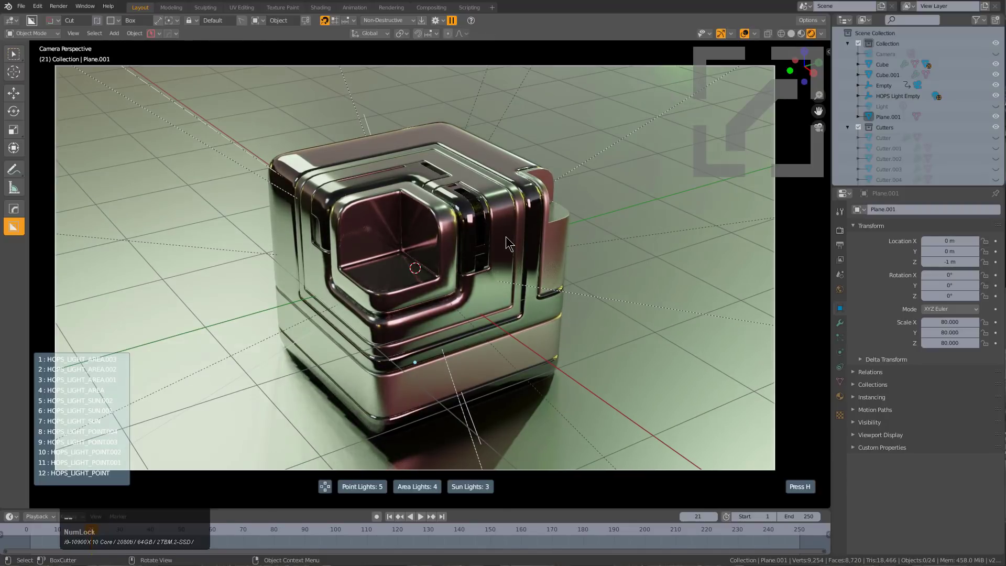
{"action": "key", "text": "minus"}
{"action": "key", "text": "minus"}
{"action": "key", "text": "minus"}
{"action": "key", "text": "minus"}
{"action": "key", "text": "minus"}
{"action": "key", "text": "minus"}
{"action": "key", "text": "minus"}
{"action": "key", "text": "minus"}
{"action": "key", "text": "minus"}
{"action": "key", "text": "minus"}
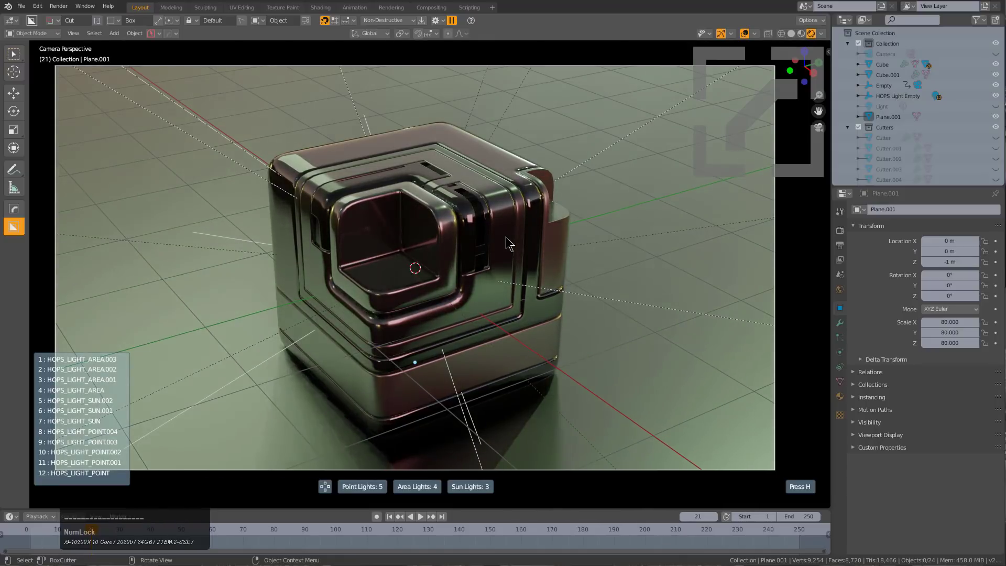
- Show the light tool's help, raise the energy of the HardOps lights slightly and accept the light rig
{"action": "key", "text": "equal"}
{"action": "key", "text": "equal"}
{"action": "key", "text": "equal"}
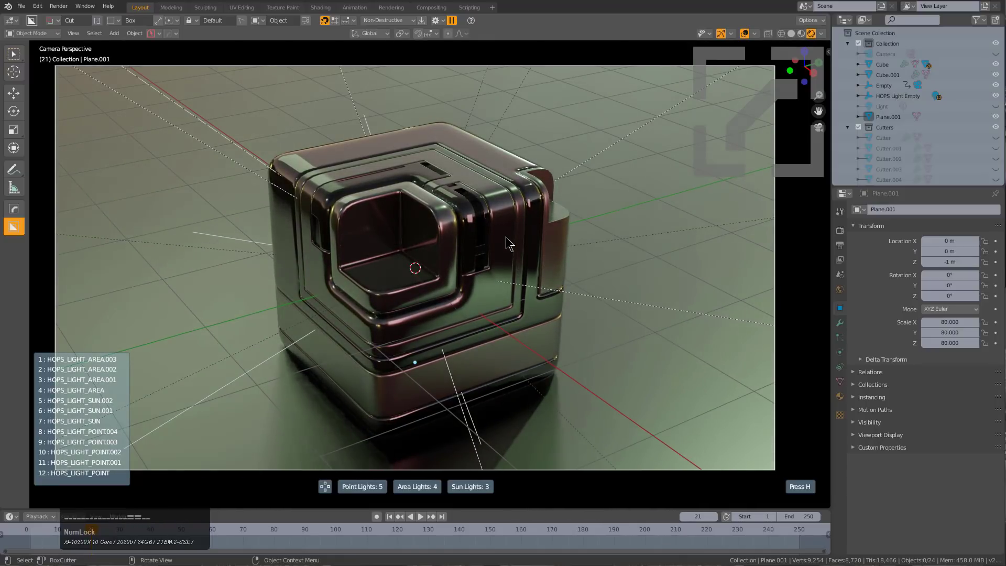
{"action": "key", "text": "h"}
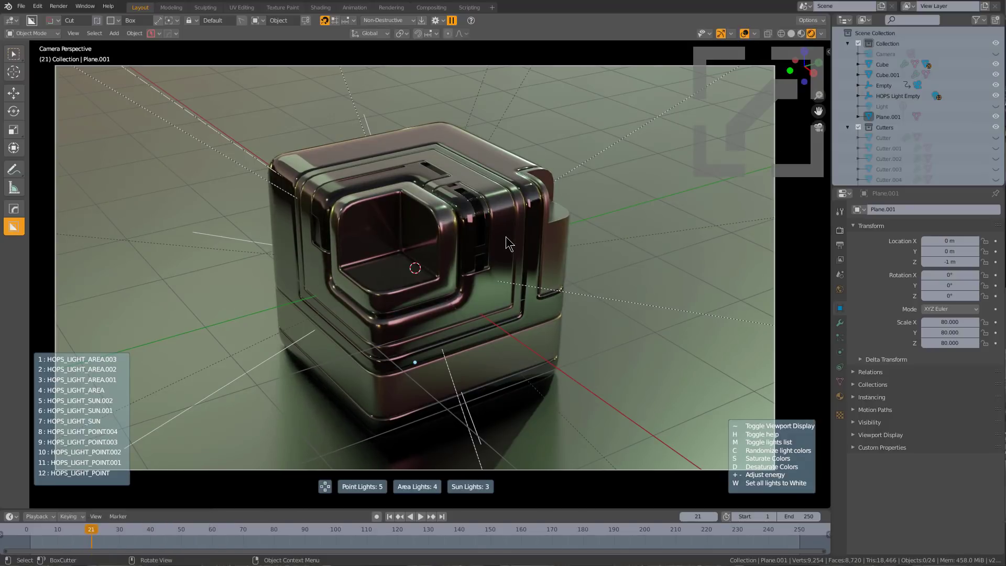
{"action": "key", "text": "equal"}
{"action": "key", "text": "equal"}
{"action": "key", "text": "equal"}
{"action": "key", "text": "equal"}
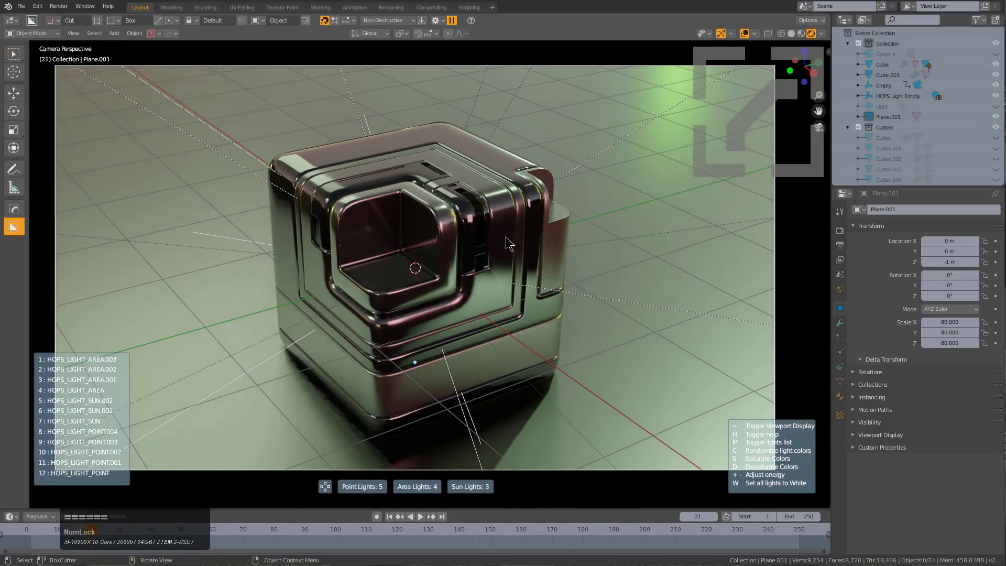
{"action": "key", "text": "equal"}
{"action": "key", "text": "equal"}
{"action": "left_click", "coordinate": [510, 241]}
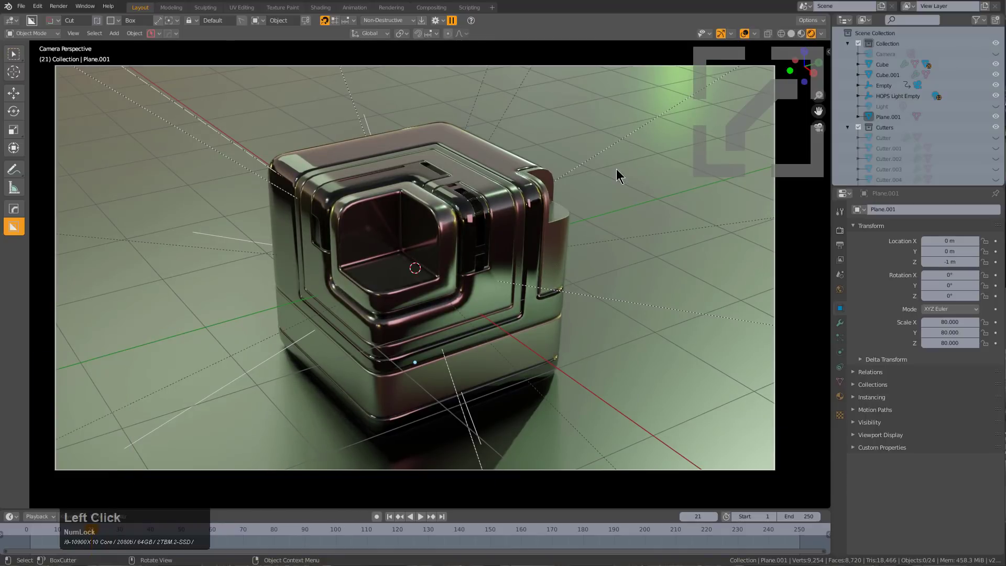
- Render the current frame from the camera and move the render window aside
{"action": "key", "text": "F12"}
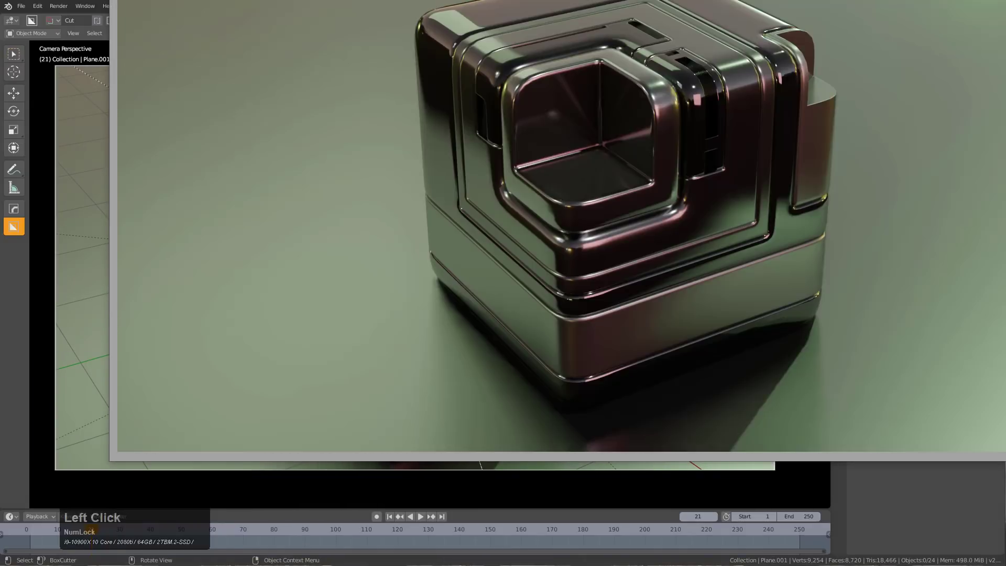
{"action": "left_click_drag", "start_coordinate": [665, 0], "coordinate": [551, 0]}
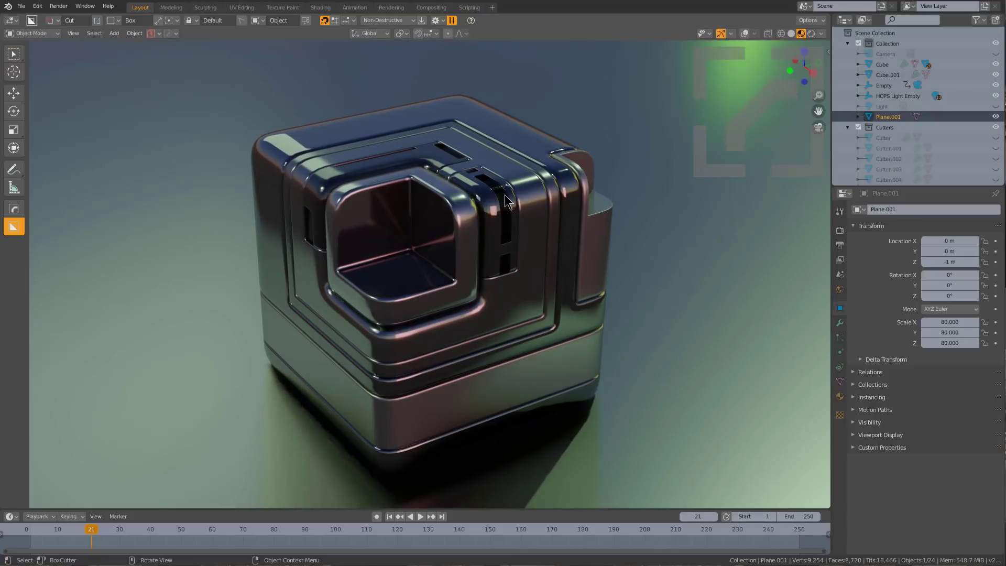
- Play the turntable animation and save the project with PowerSave under the name qbox
{"action": "left_click", "coordinate": [420, 517]}
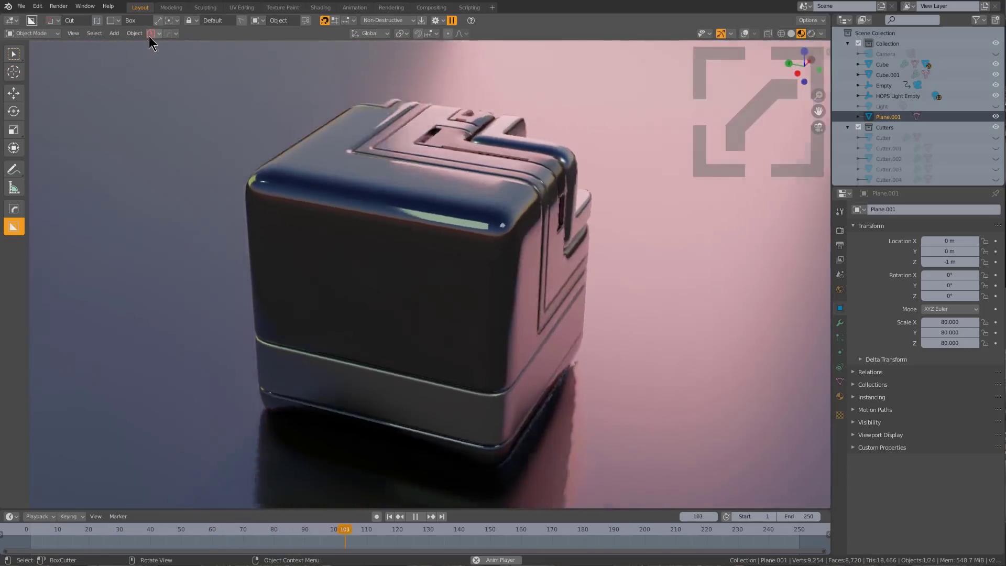
{"action": "left_click", "coordinate": [151, 33]}
{"action": "left_click", "coordinate": [158, 69]}
{"action": "type", "text": "qbox"}
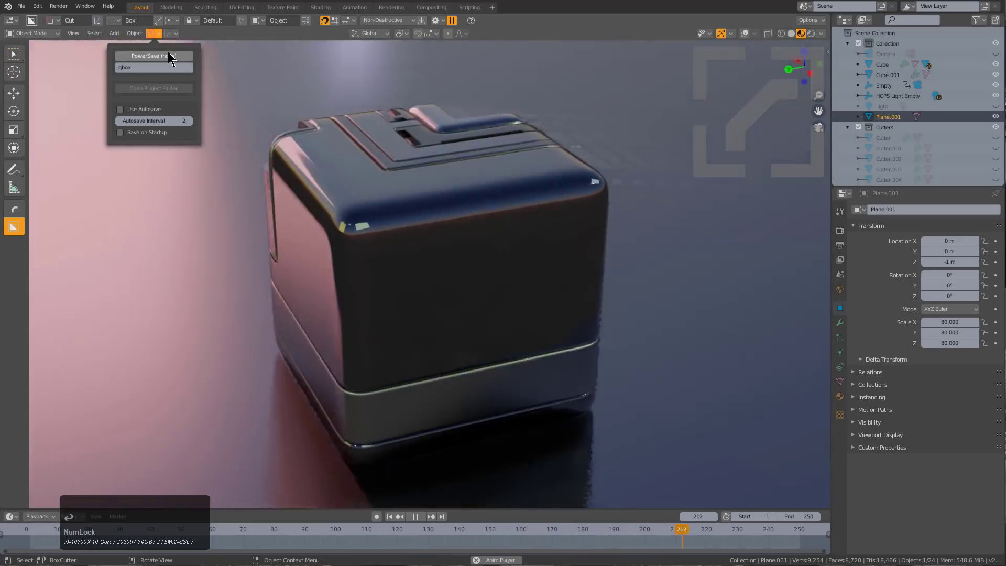
{"action": "left_click", "coordinate": [160, 55]}
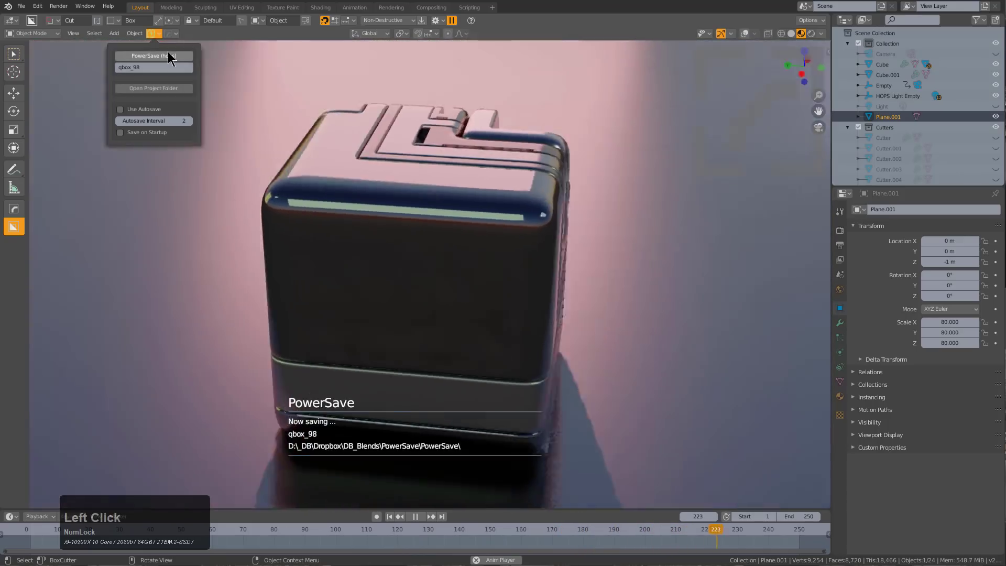